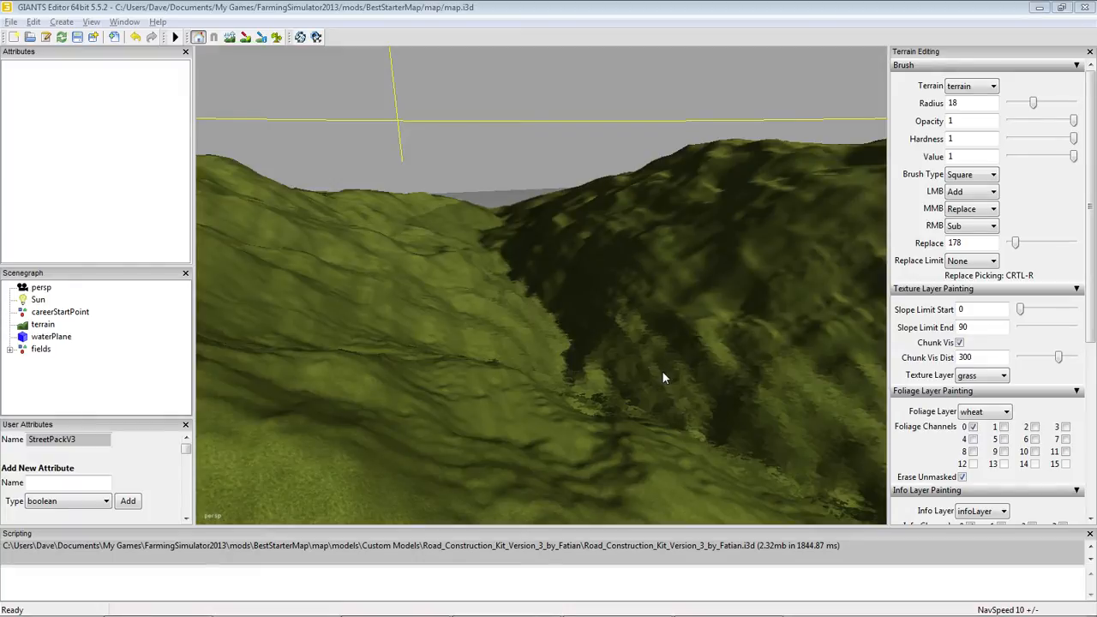
# Examine the valley terrain and the large flattened plateau from several angles
pyautogui.click(685, 371)
pyautogui.keyDown('alt'); pyautogui.moveTo(644, 365); pyautogui.dragTo(206, 280); pyautogui.keyUp('alt')
pyautogui.keyDown('alt'); pyautogui.moveTo(362, 350); pyautogui.dragTo(498, 24, button='right'); pyautogui.keyUp('alt')
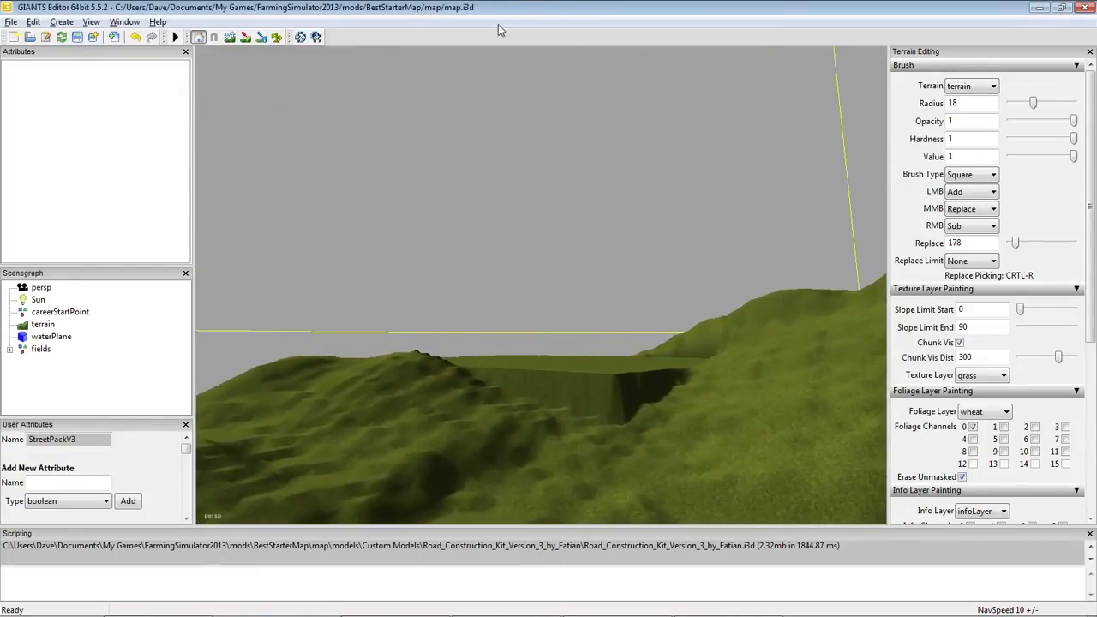
pyautogui.keyDown('alt'); pyautogui.moveTo(387, 275); pyautogui.dragTo(437, 10, button='right'); pyautogui.keyUp('alt')
pyautogui.keyDown('alt'); pyautogui.moveTo(460, 360); pyautogui.dragTo(531, 52, button='right'); pyautogui.keyUp('alt')
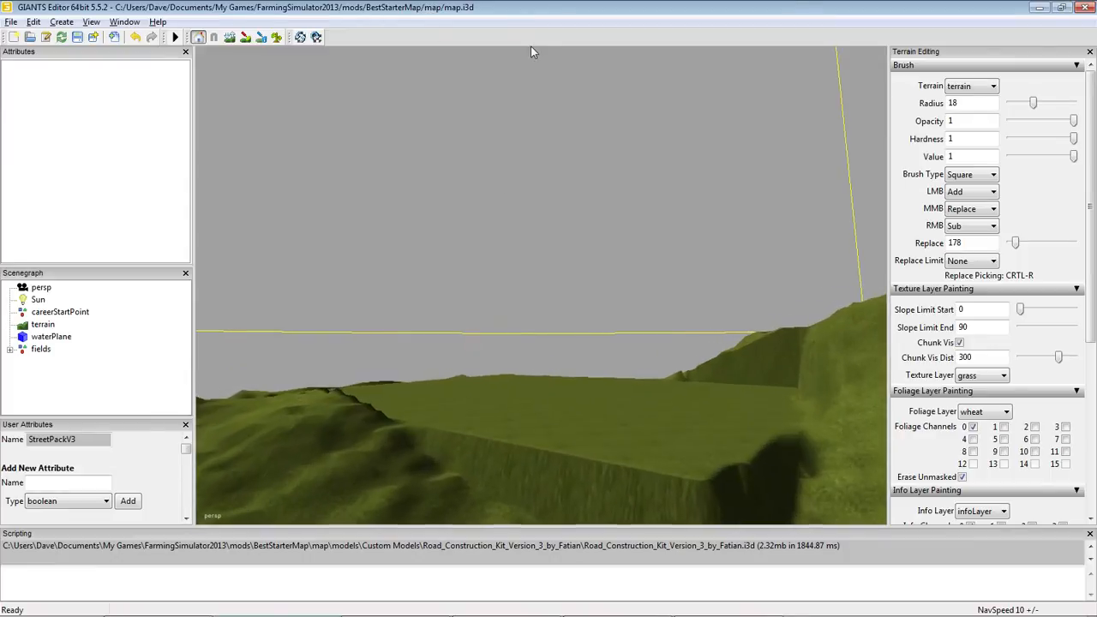
pyautogui.keyDown('alt'); pyautogui.moveTo(504, 395); pyautogui.dragTo(614, 19, button='right'); pyautogui.keyUp('alt')
pyautogui.keyDown('alt'); pyautogui.moveTo(626, 369); pyautogui.dragTo(696, 32, button='right'); pyautogui.keyUp('alt')
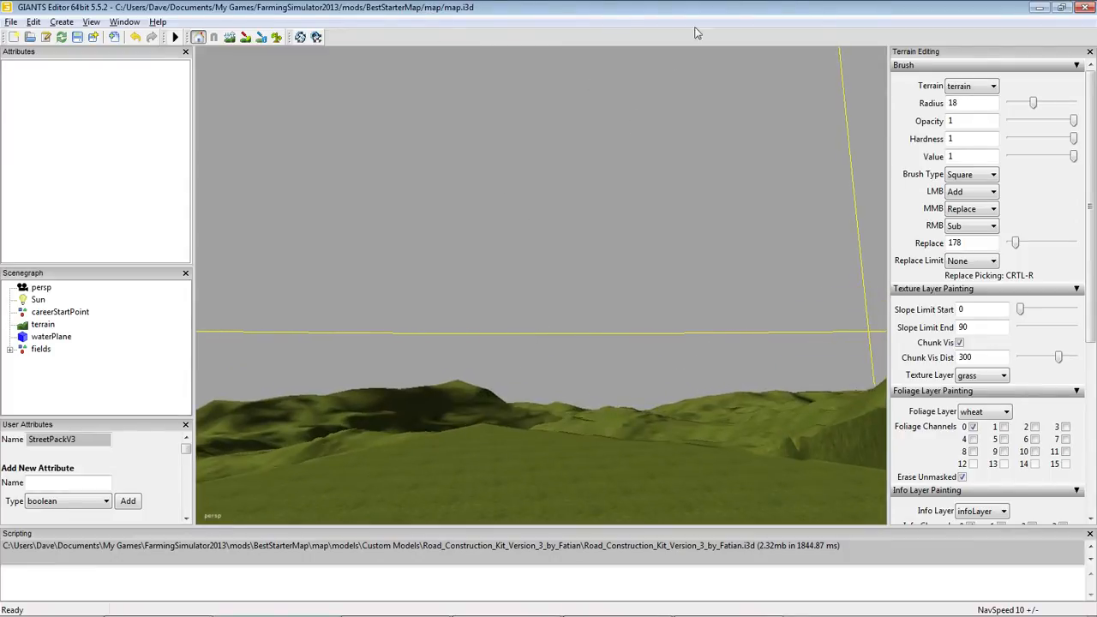
pyautogui.keyDown('alt'); pyautogui.moveTo(600, 248); pyautogui.dragTo(759, 357, button='right'); pyautogui.keyUp('alt')
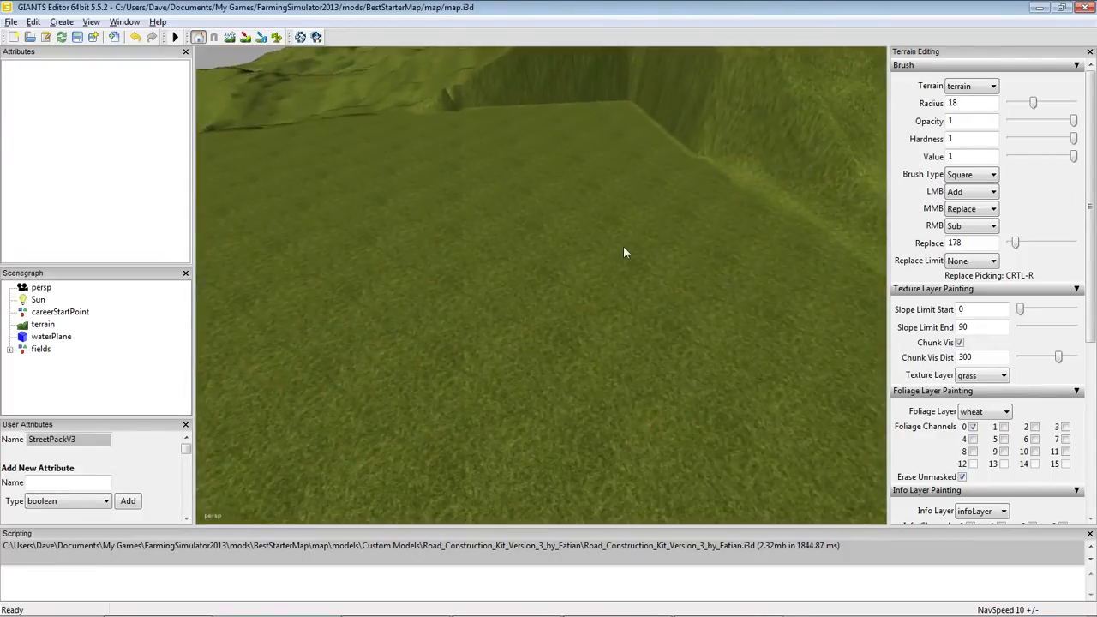
pyautogui.moveTo(623, 246)
pyautogui.keyDown('alt'); pyautogui.mouseDown(button='right')
pyautogui.moveTo(542, 345)
pyautogui.moveTo(474, 500)
pyautogui.mouseUp(button='right'); pyautogui.keyUp('alt')
pyautogui.keyDown('alt'); pyautogui.moveTo(557, 308); pyautogui.dragTo(497, 488, button='right'); pyautogui.keyUp('alt')
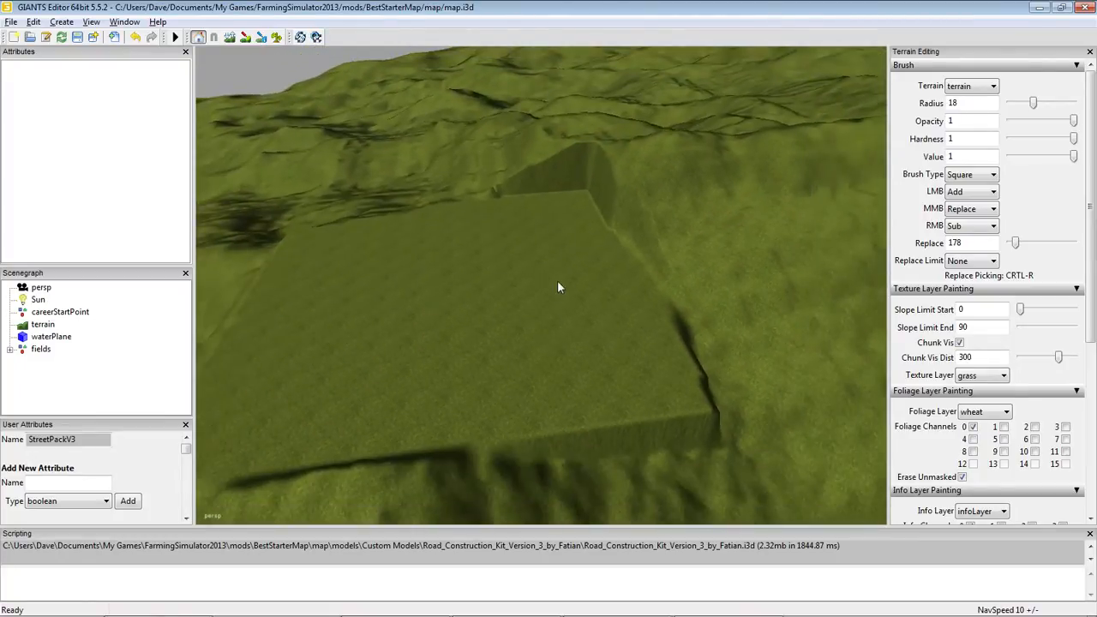
pyautogui.keyDown('alt'); pyautogui.moveTo(557, 287); pyautogui.dragTo(502, 387, button='right'); pyautogui.keyUp('alt')
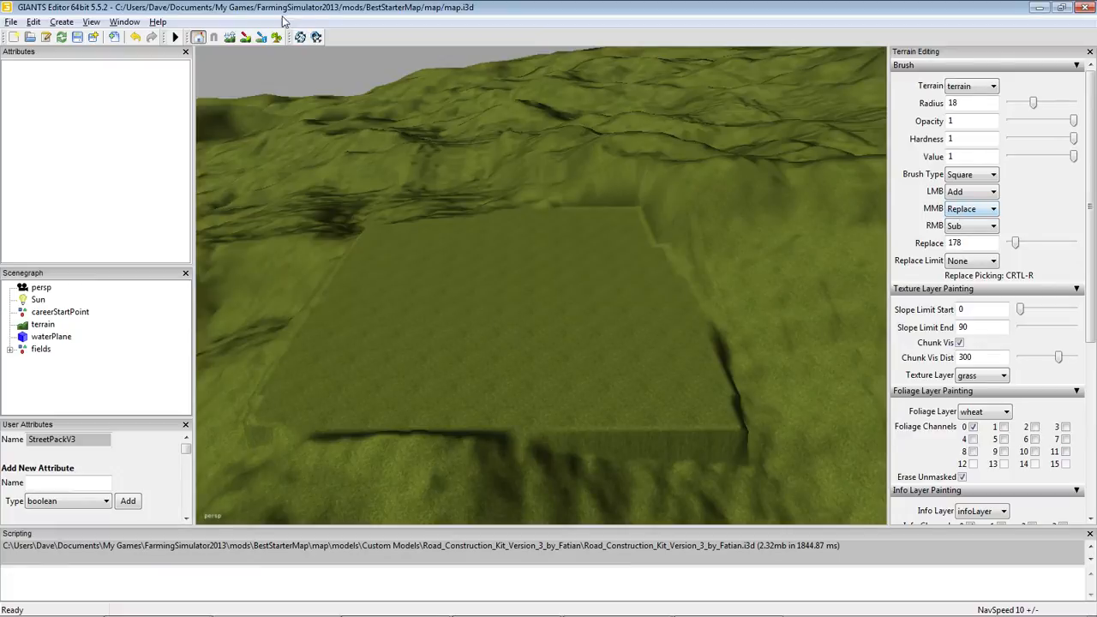
# Activate terrain sculpting with a Square brush and assign the Replace action to the middle mouse button
pyautogui.click(230, 37)
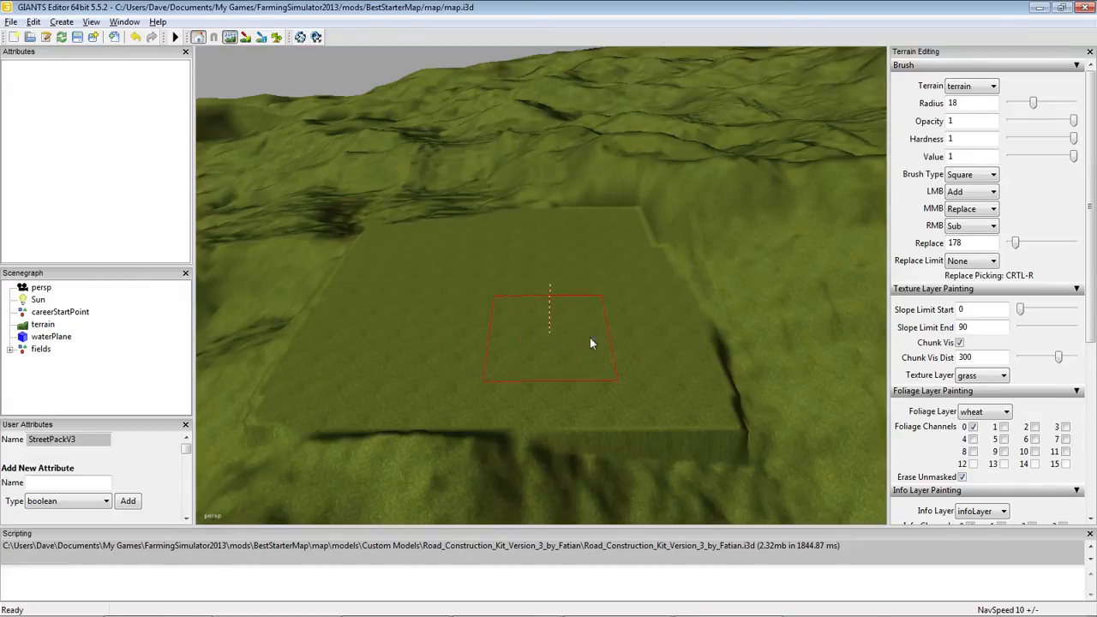
pyautogui.click(994, 176)
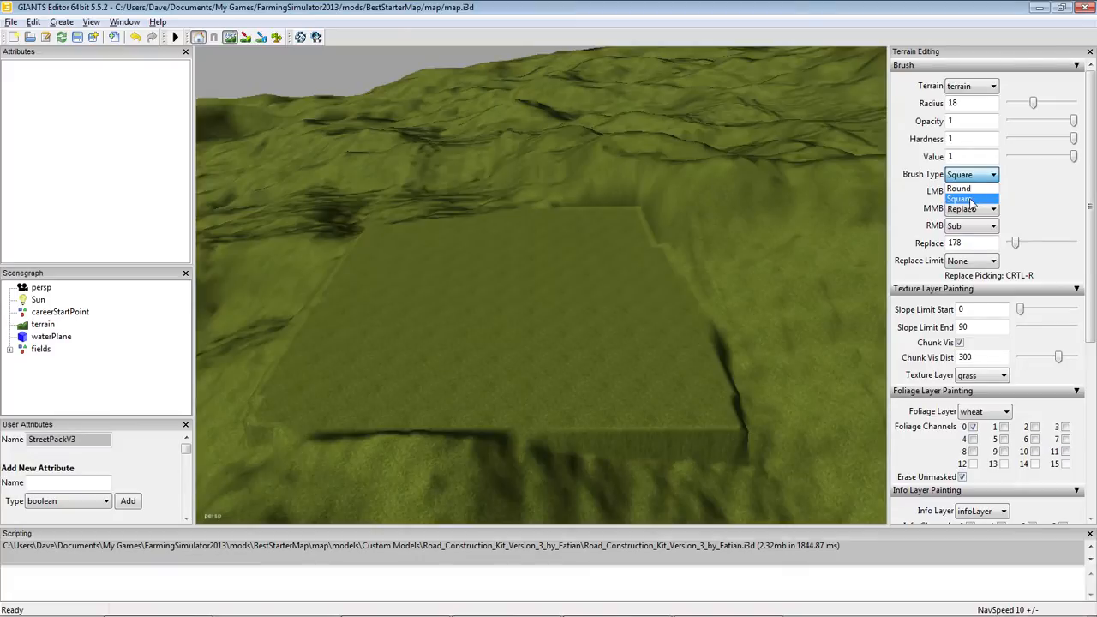
pyautogui.click(973, 201)
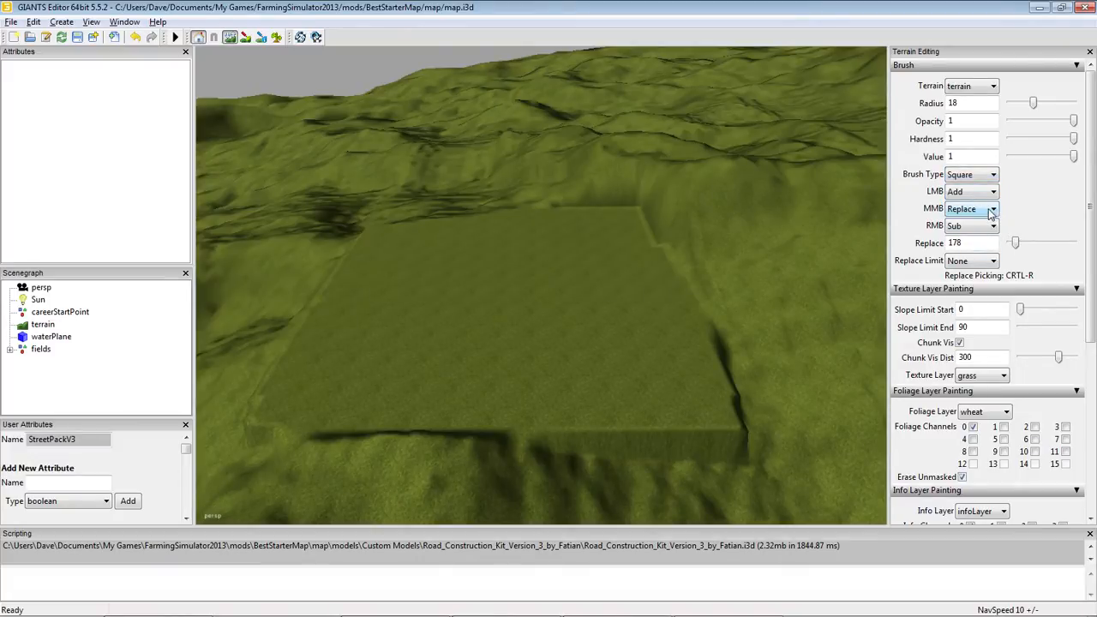
pyautogui.click(992, 215)
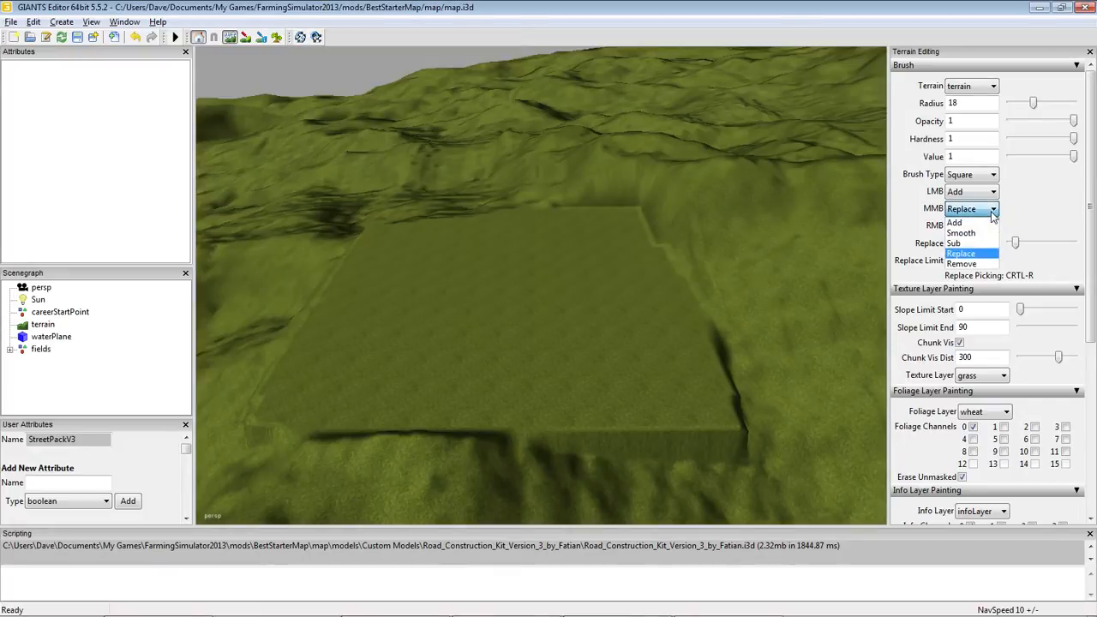
pyautogui.click(971, 263)
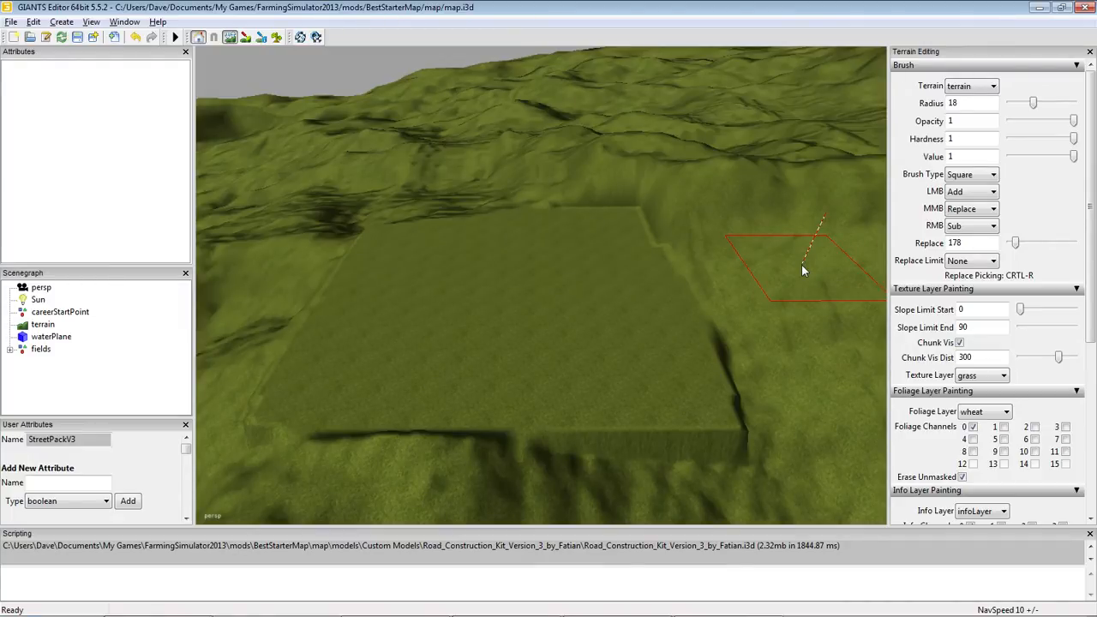
pyautogui.hotkey('ctrl', 'r')
pyautogui.click(993, 212)
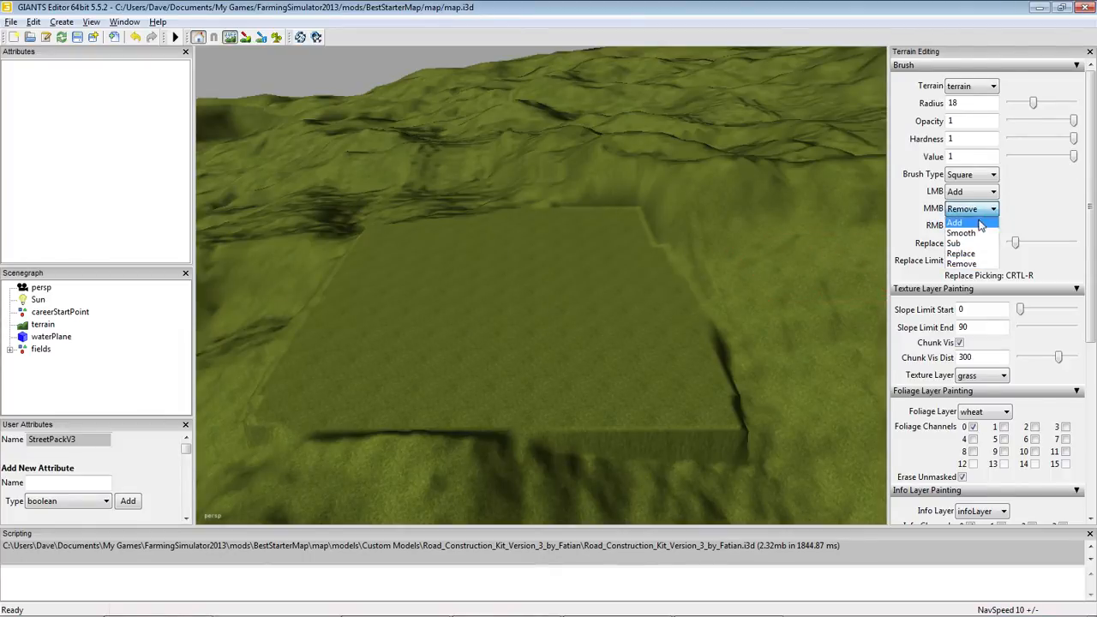
pyautogui.click(968, 254)
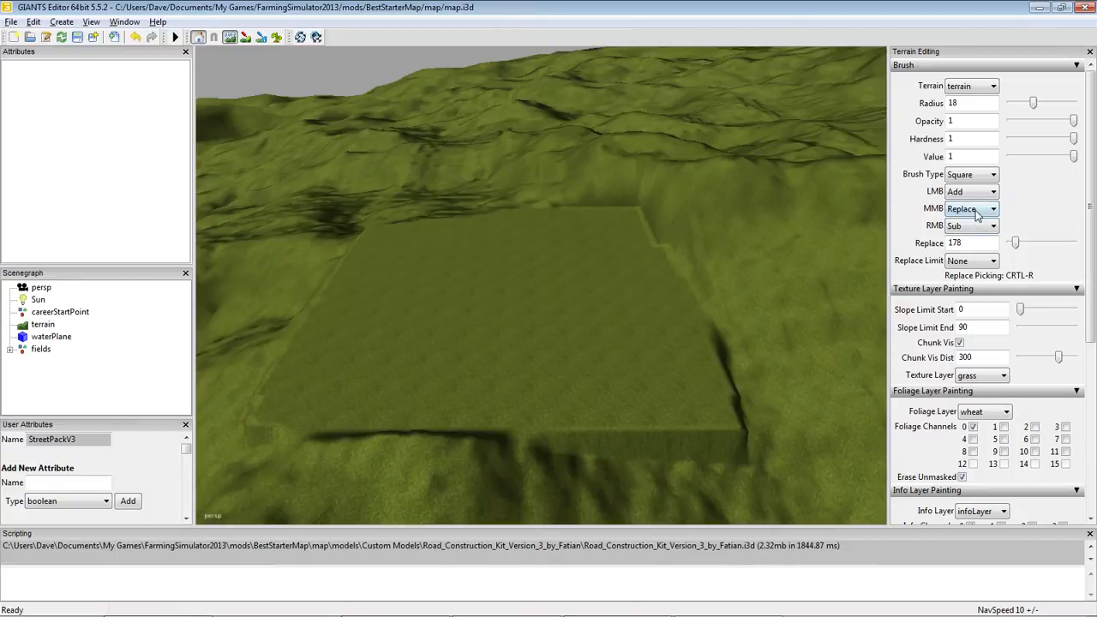
pyautogui.click(972, 242)
pyautogui.click(169, 360)
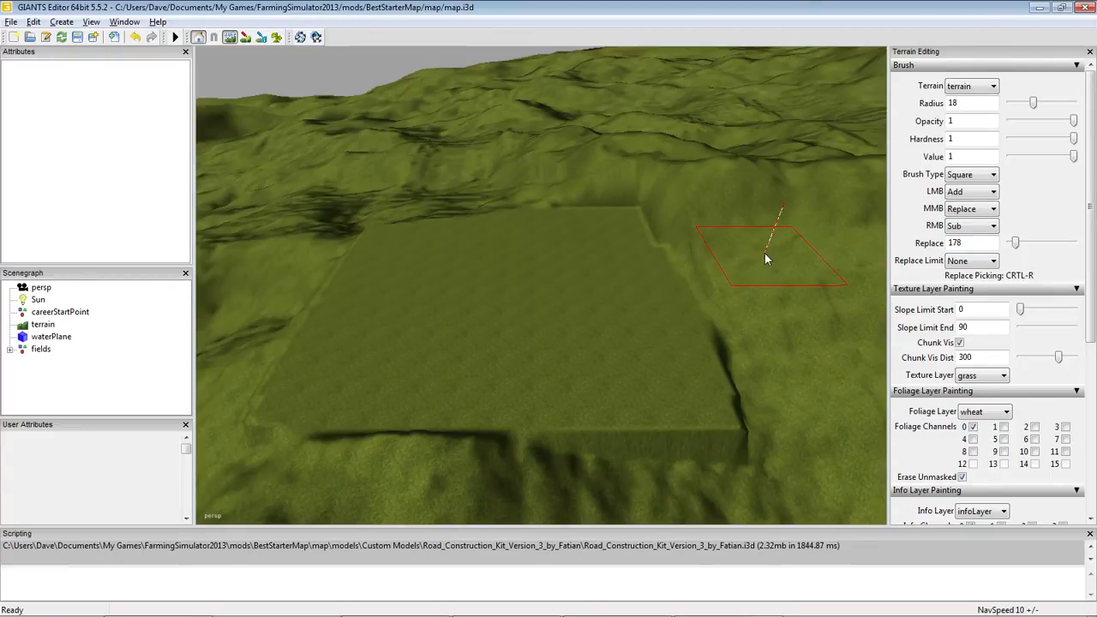
# Pick a replace height from the slope beside the plateau, then set the Replace value to 185
pyautogui.hotkey('ctrl', 'r')
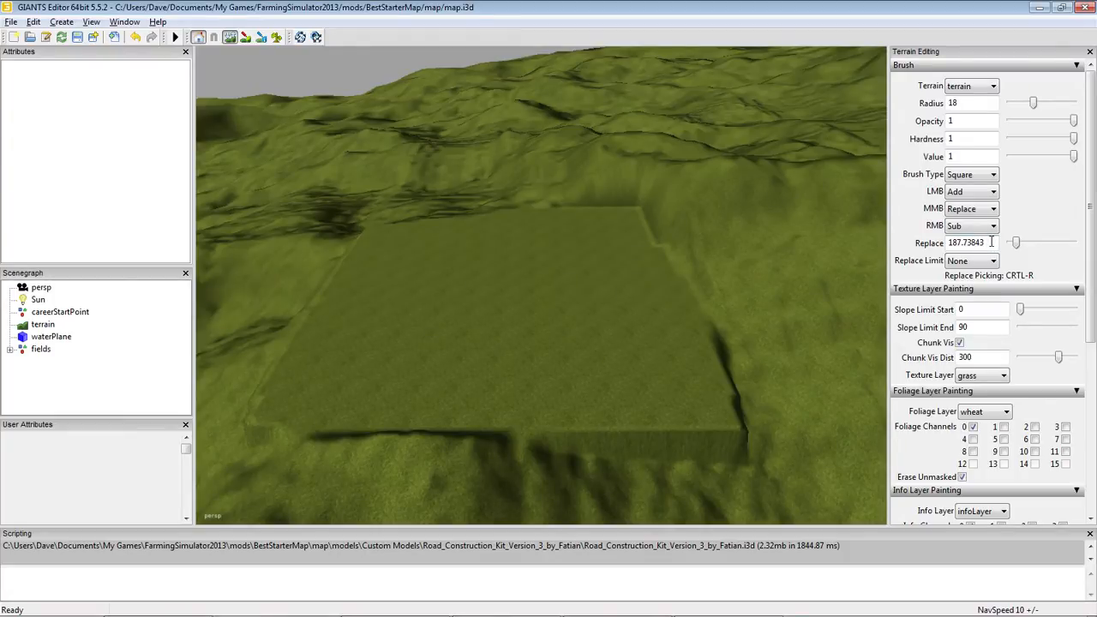
pyautogui.moveTo(987, 243); pyautogui.dragTo(947, 245)
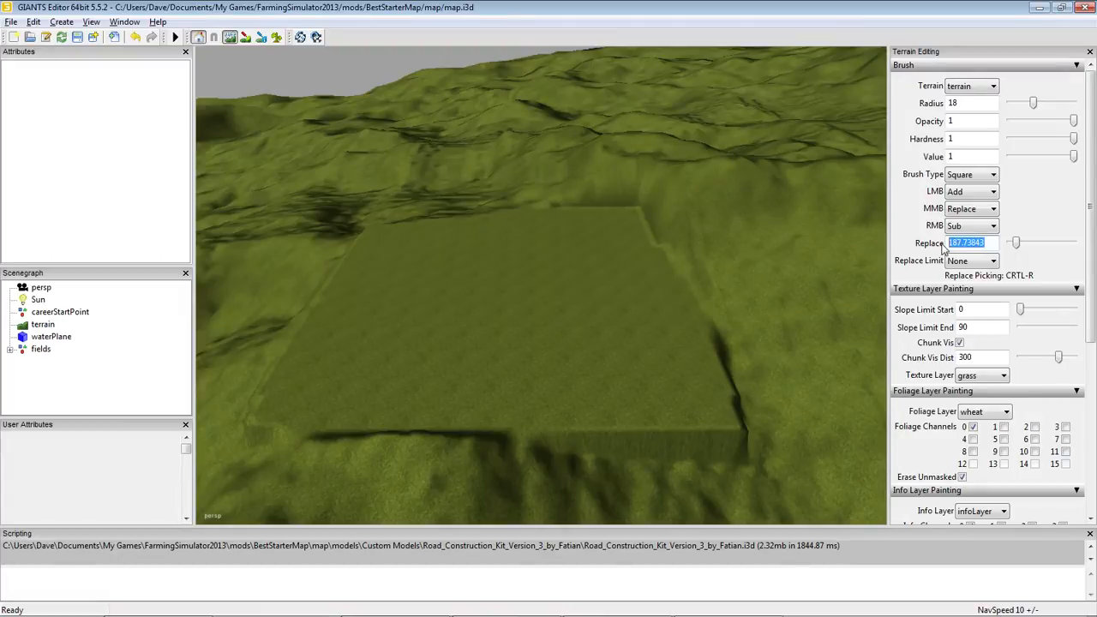
pyautogui.write('185')
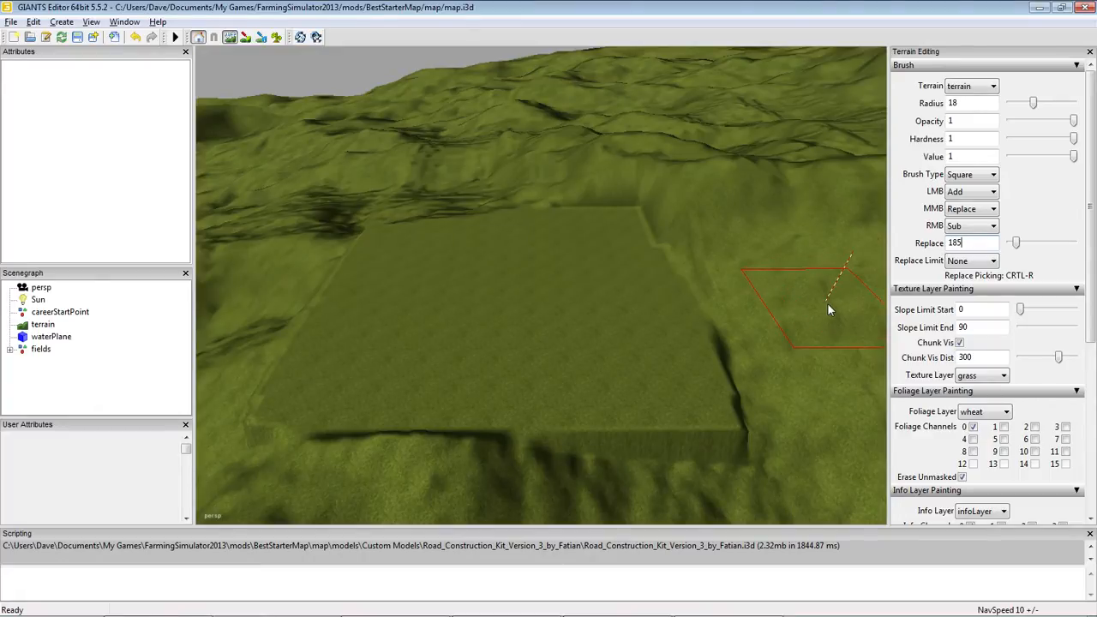
# Flatten a patch of the hillside beside the plateau to the replace height, using the Replace action
pyautogui.moveTo(812, 298)
pyautogui.keyDown('alt'); pyautogui.mouseDown(button='right')
pyautogui.moveTo(893, 297)
pyautogui.moveTo(869, 331)
pyautogui.mouseUp(button='right'); pyautogui.keyUp('alt')
pyautogui.keyDown('alt'); pyautogui.moveTo(869, 331); pyautogui.dragTo(852, 297); pyautogui.keyUp('alt')
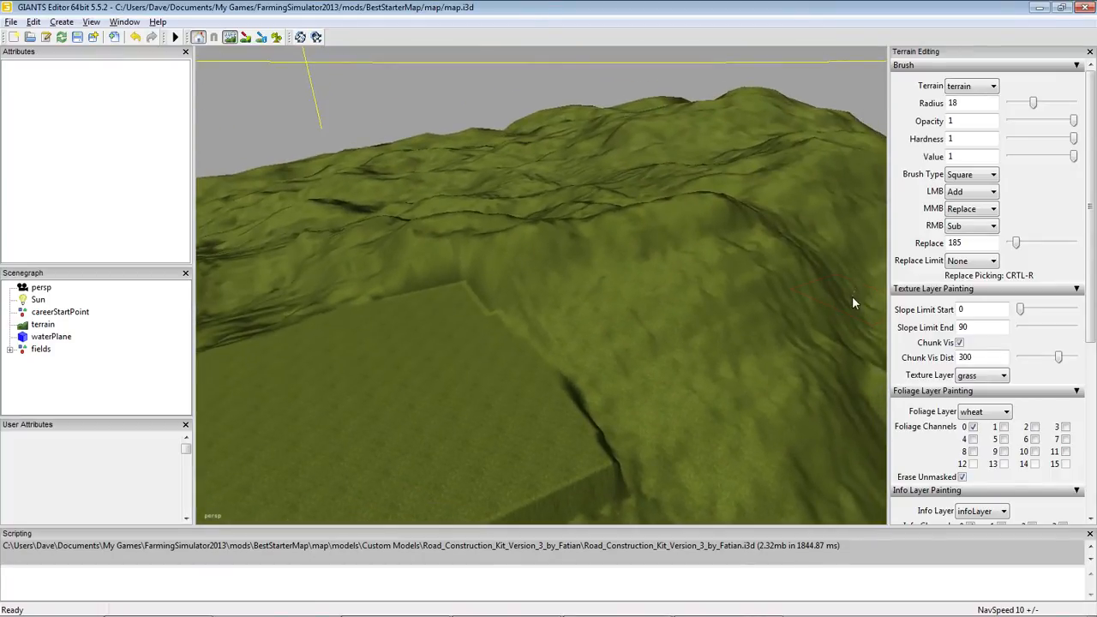
pyautogui.click(991, 211)
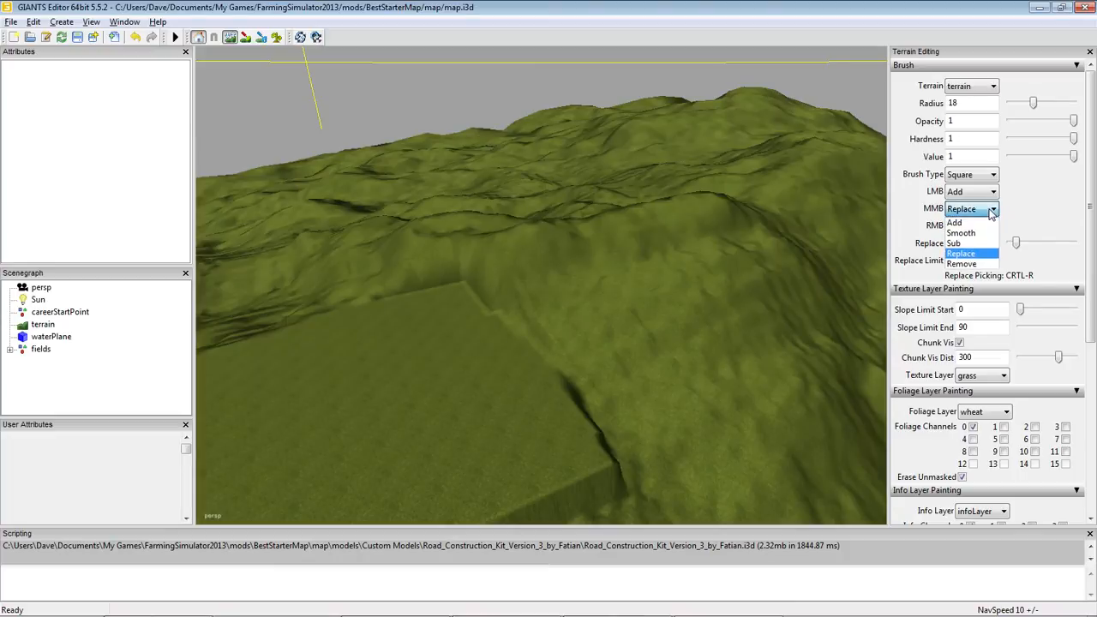
pyautogui.click(973, 255)
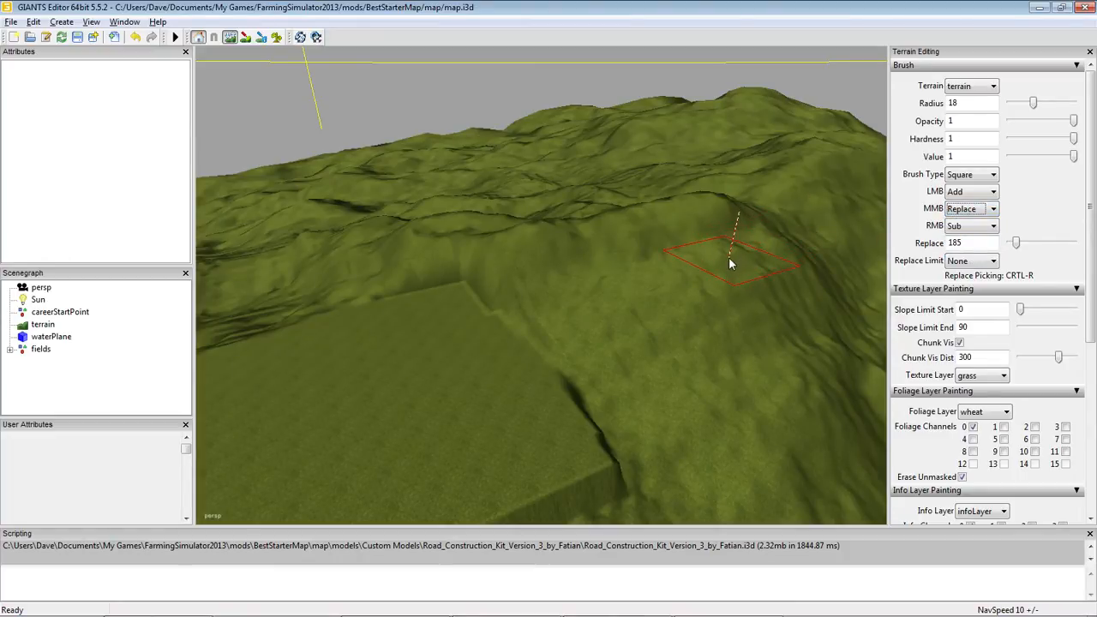
pyautogui.moveTo(725, 261)
pyautogui.mouseDown(button='middle')
pyautogui.moveTo(718, 290)
pyautogui.moveTo(698, 298)
pyautogui.moveTo(672, 300)
pyautogui.moveTo(643, 279)
pyautogui.moveTo(732, 278)
pyautogui.moveTo(707, 307)
pyautogui.mouseUp(button='middle')
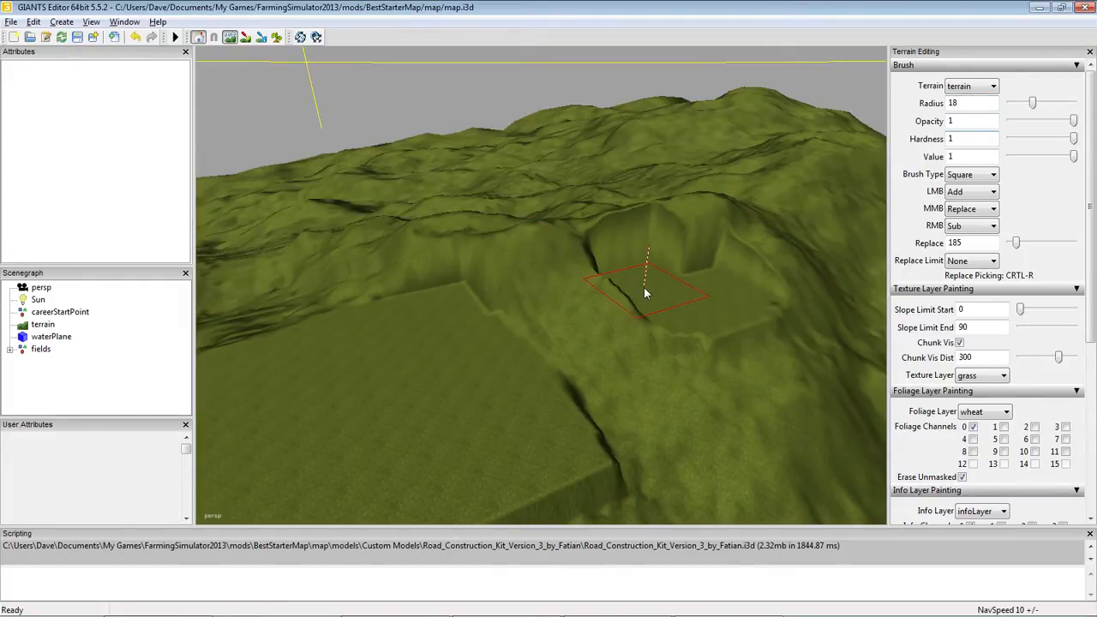
# Set the brush radius to 20.25, hardness to 0.5 and value to 0.1, and widen the flattened hillside patch
pyautogui.scroll(9, 686, 296)
pyautogui.scroll(-2, 694, 289)
pyautogui.scroll(-2, 695, 294)
pyautogui.scroll(3, 694, 294)
pyautogui.scroll(1, 690, 306)
pyautogui.doubleClick(957, 138)
pyautogui.write('0.5')
pyautogui.press('Tab')
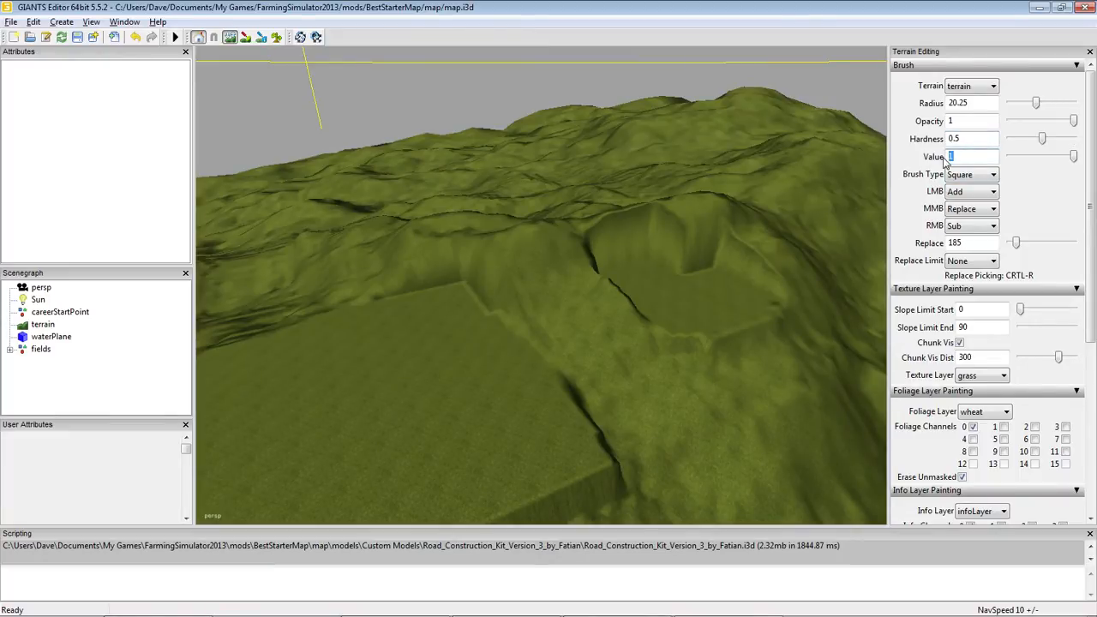
pyautogui.write('.1')
pyautogui.press('Return')
pyautogui.moveTo(724, 293); pyautogui.dragTo(733, 276)
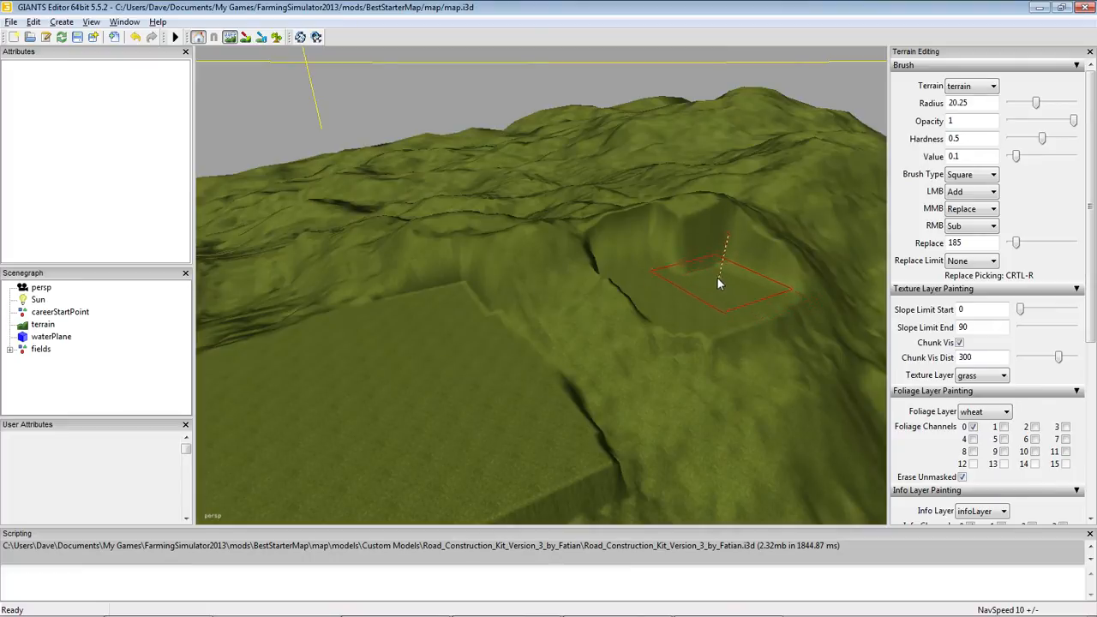
pyautogui.moveTo(717, 277)
pyautogui.mouseDown(button='middle')
pyautogui.moveTo(672, 251)
pyautogui.moveTo(629, 270)
pyautogui.moveTo(661, 314)
pyautogui.moveTo(726, 312)
pyautogui.moveTo(763, 293)
pyautogui.moveTo(754, 273)
pyautogui.moveTo(720, 256)
pyautogui.moveTo(666, 252)
pyautogui.moveTo(617, 268)
pyautogui.moveTo(619, 293)
pyautogui.moveTo(668, 311)
pyautogui.moveTo(744, 300)
pyautogui.mouseUp(button='middle')
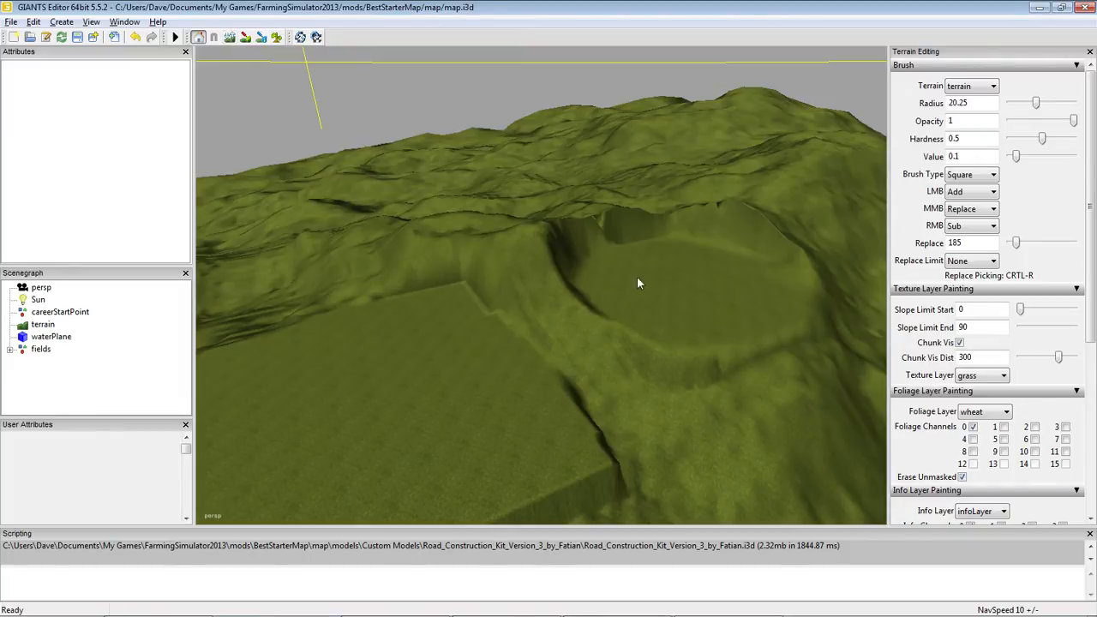
# Switch to terrain texture painting above the large plateau and call up the Terrain Editing window
pyautogui.moveTo(689, 361)
pyautogui.keyDown('alt'); pyautogui.mouseDown()
pyautogui.moveTo(598, 384)
pyautogui.moveTo(625, 393)
pyautogui.mouseUp(); pyautogui.keyUp('alt')
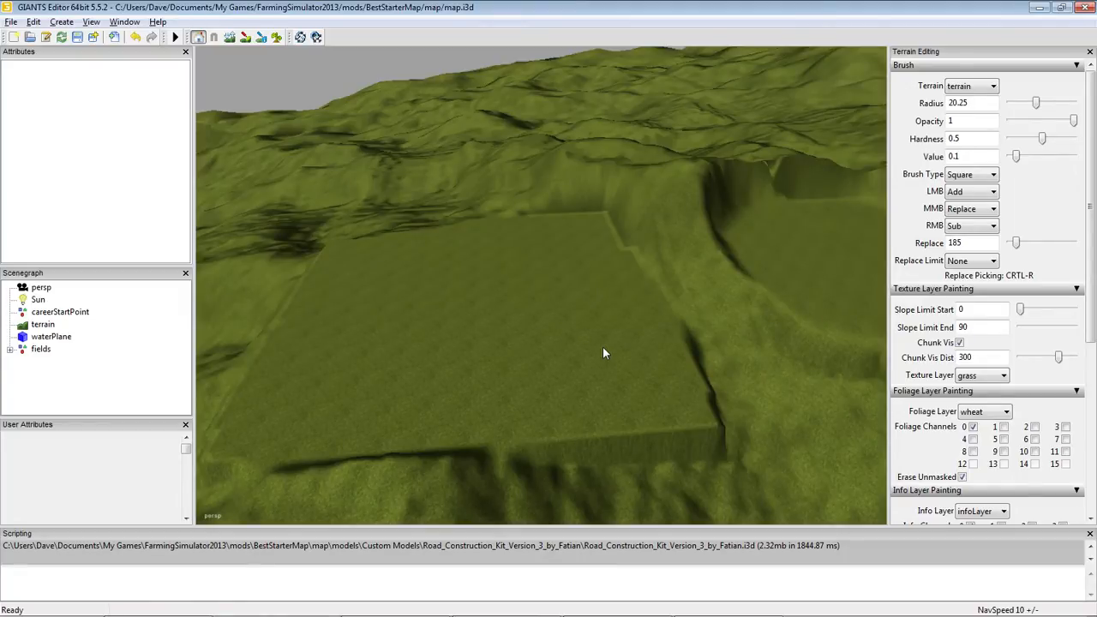
pyautogui.keyDown('alt'); pyautogui.moveTo(541, 390); pyautogui.dragTo(512, 392); pyautogui.keyUp('alt')
pyautogui.keyDown('alt'); pyautogui.moveTo(530, 225); pyautogui.dragTo(674, 43, button='right'); pyautogui.keyUp('alt')
pyautogui.keyDown('alt'); pyautogui.moveTo(575, 327); pyautogui.dragTo(581, 344, button='right'); pyautogui.keyUp('alt')
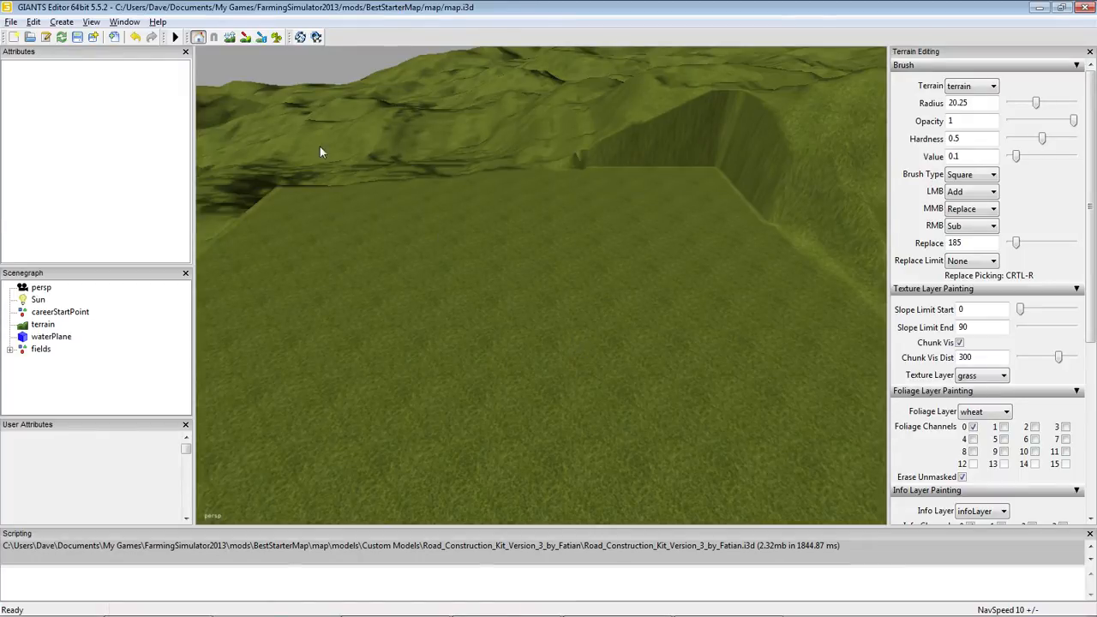
pyautogui.click(246, 38)
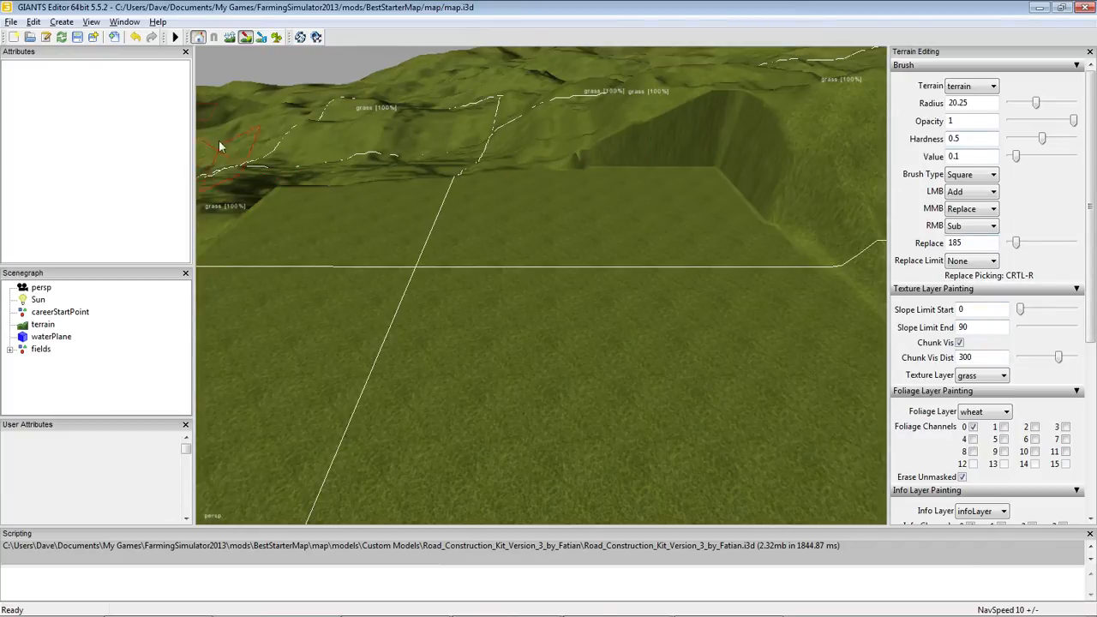
pyautogui.click(124, 21)
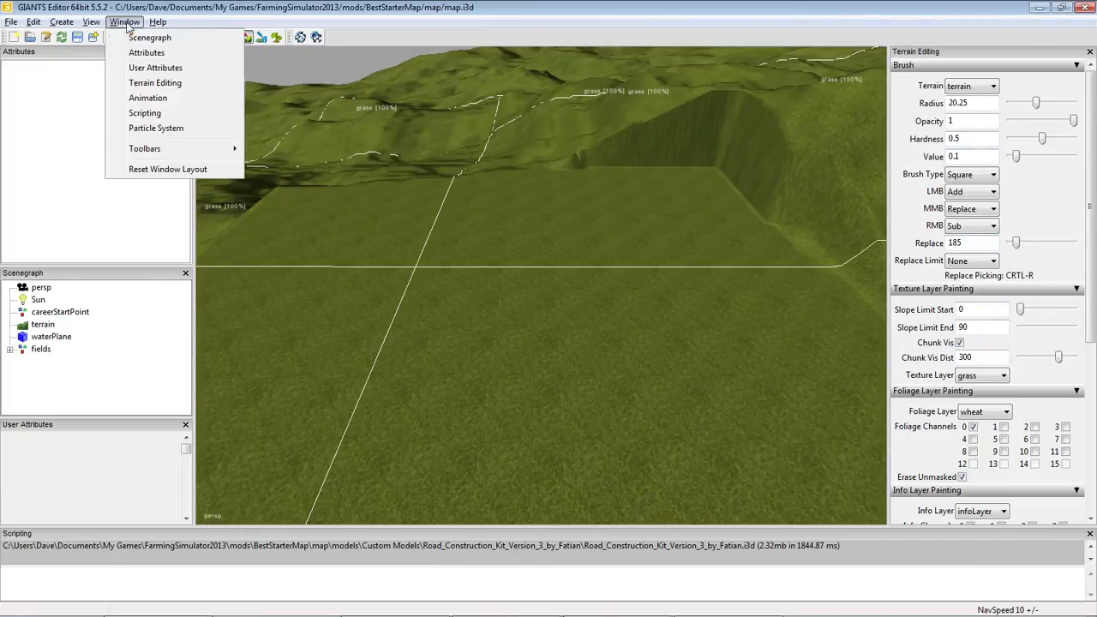
pyautogui.click(171, 86)
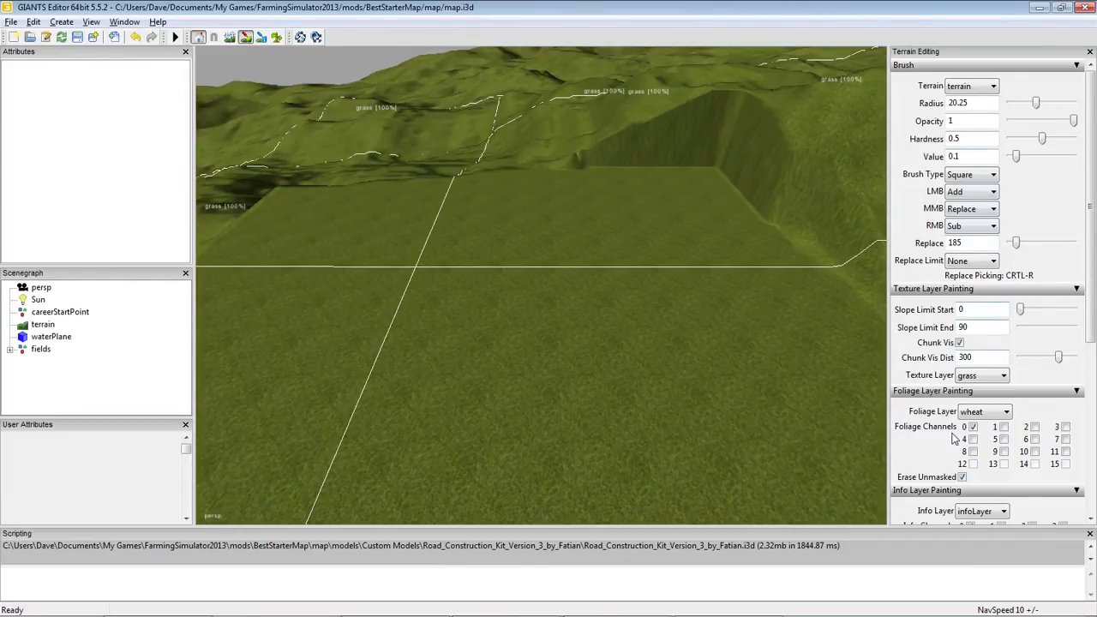
# Collapse the Foliage Layer and Info Layer Painting sections, keeping Brush and Texture Layer Painting expanded
pyautogui.click(1077, 290)
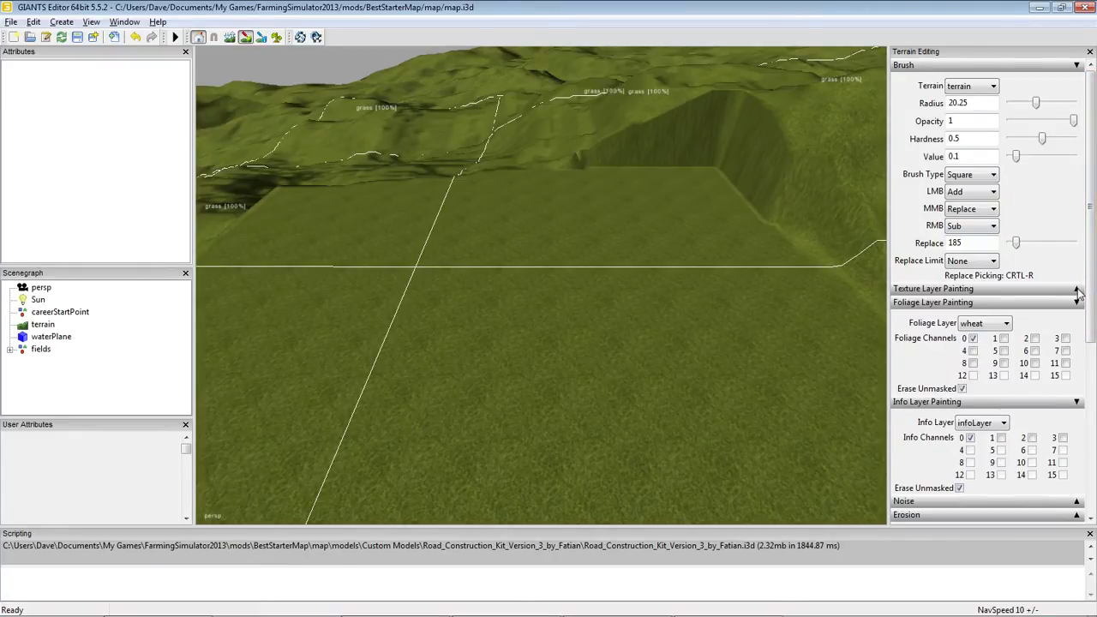
pyautogui.click(1077, 303)
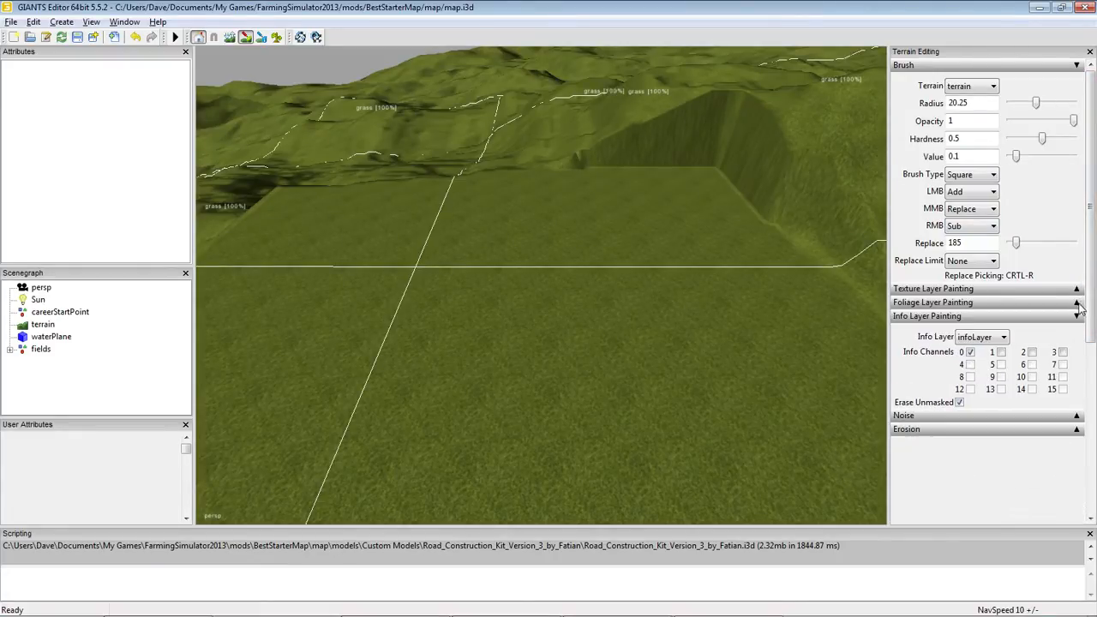
pyautogui.click(1077, 317)
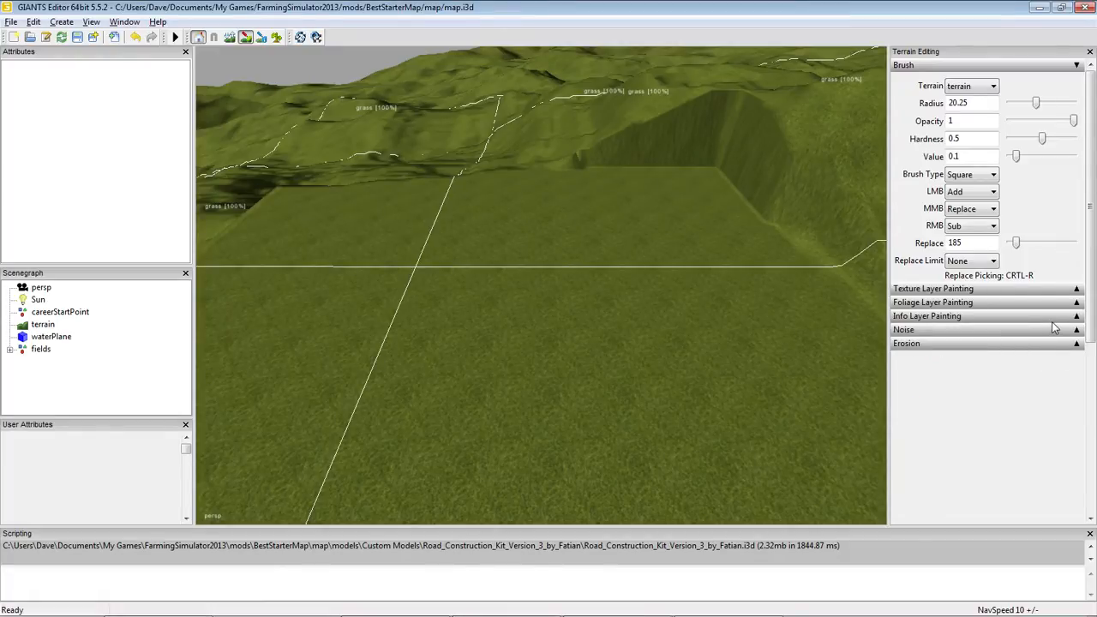
pyautogui.click(1078, 66)
pyautogui.click(1077, 67)
pyautogui.click(1077, 290)
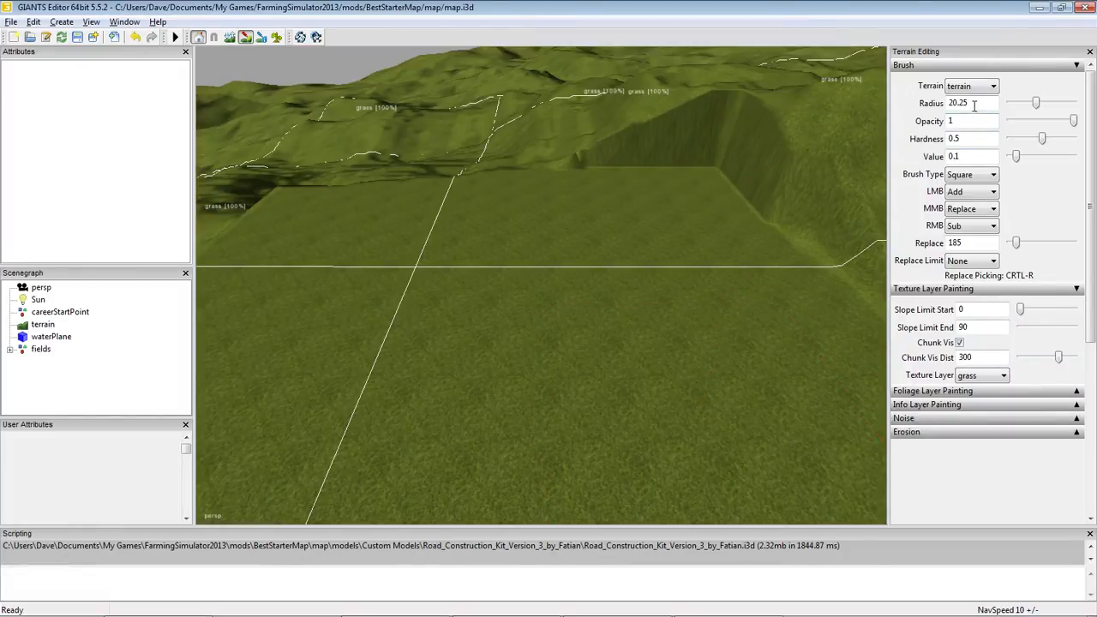
# Set the brush radius to 5 and paint two parallel strips of the dirt texture along the plateau
pyautogui.moveTo(974, 104); pyautogui.dragTo(947, 104)
pyautogui.write('5')
pyautogui.click(986, 123)
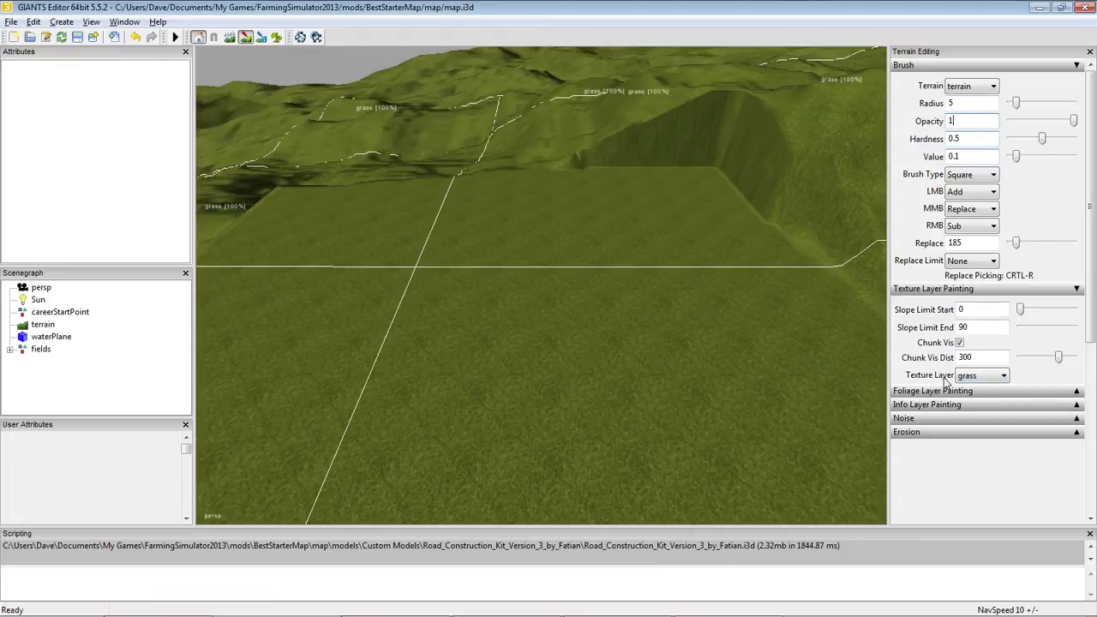
pyautogui.click(1005, 377)
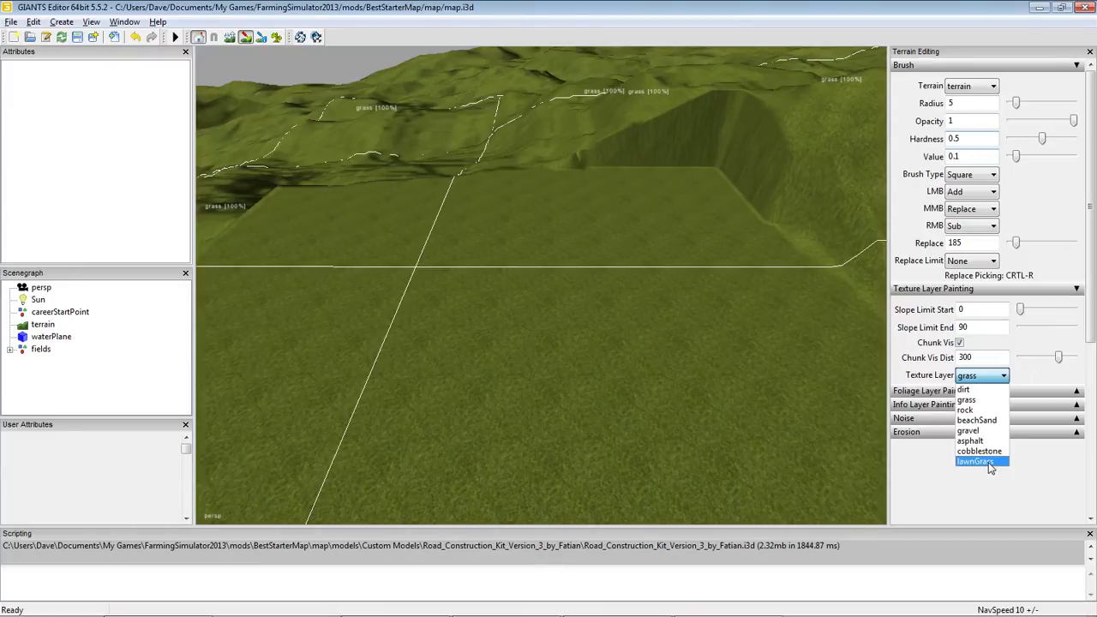
pyautogui.click(970, 389)
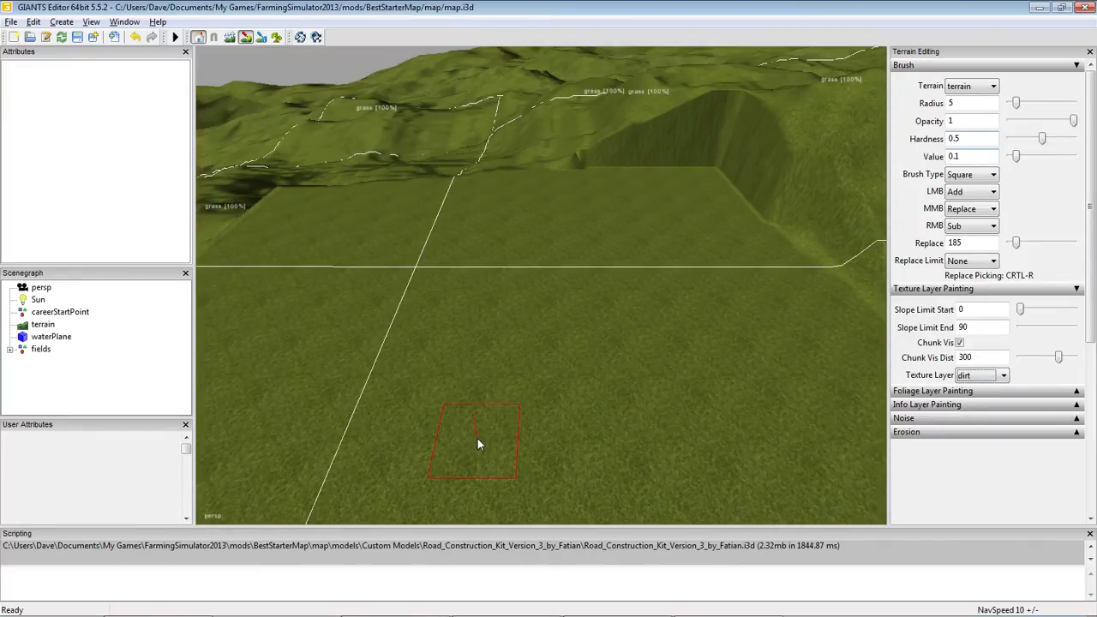
pyautogui.moveTo(477, 437); pyautogui.dragTo(481, 393)
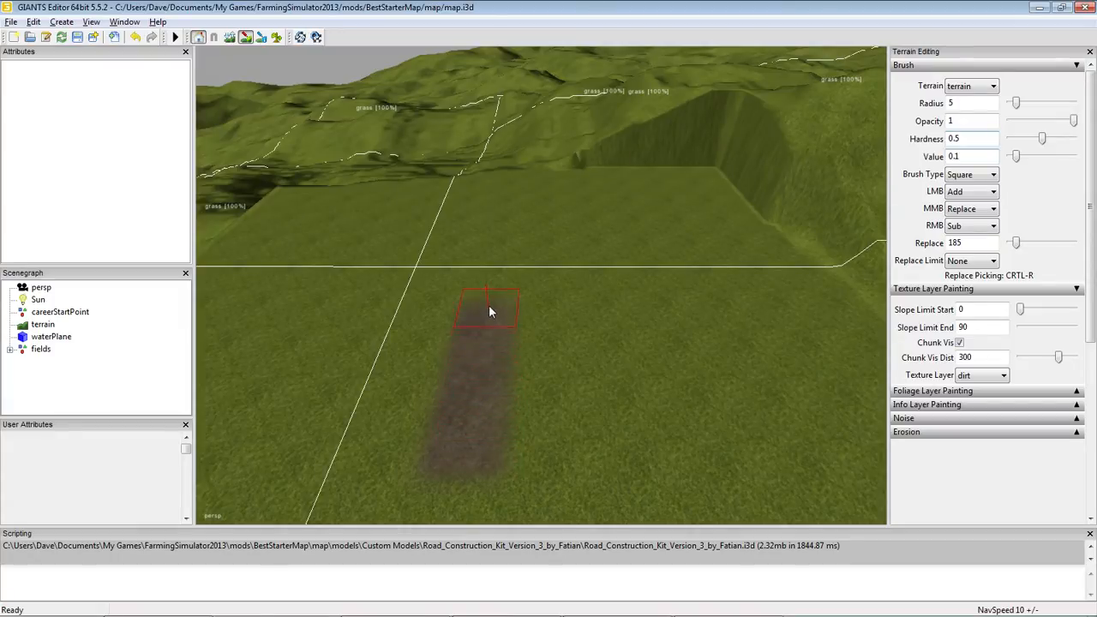
pyautogui.moveTo(493, 289); pyautogui.dragTo(505, 211)
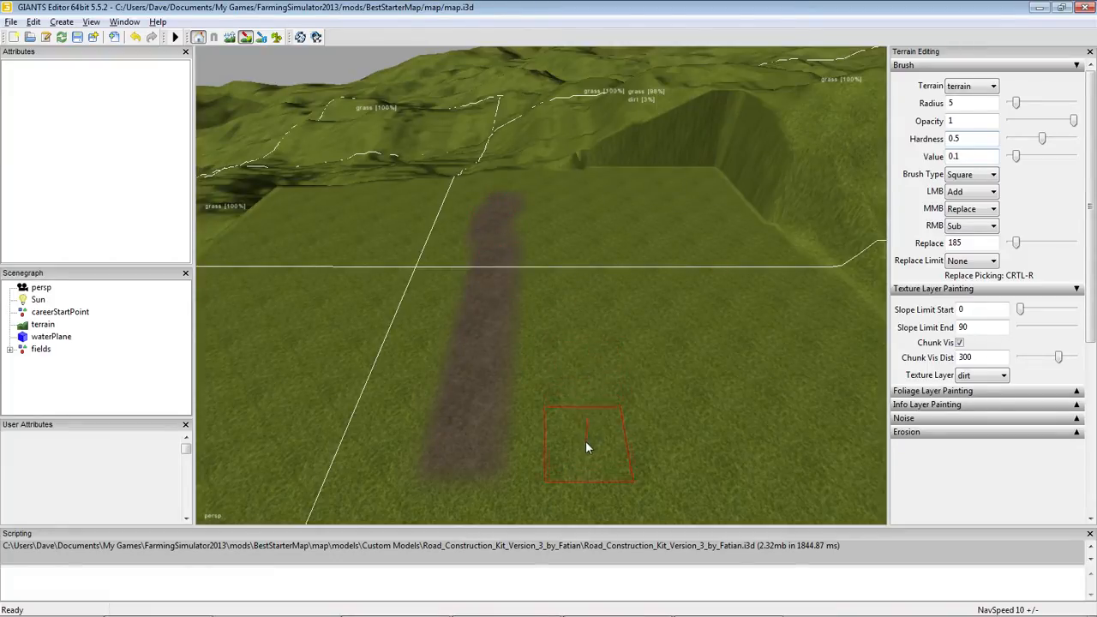
pyautogui.moveTo(605, 449); pyautogui.dragTo(601, 409)
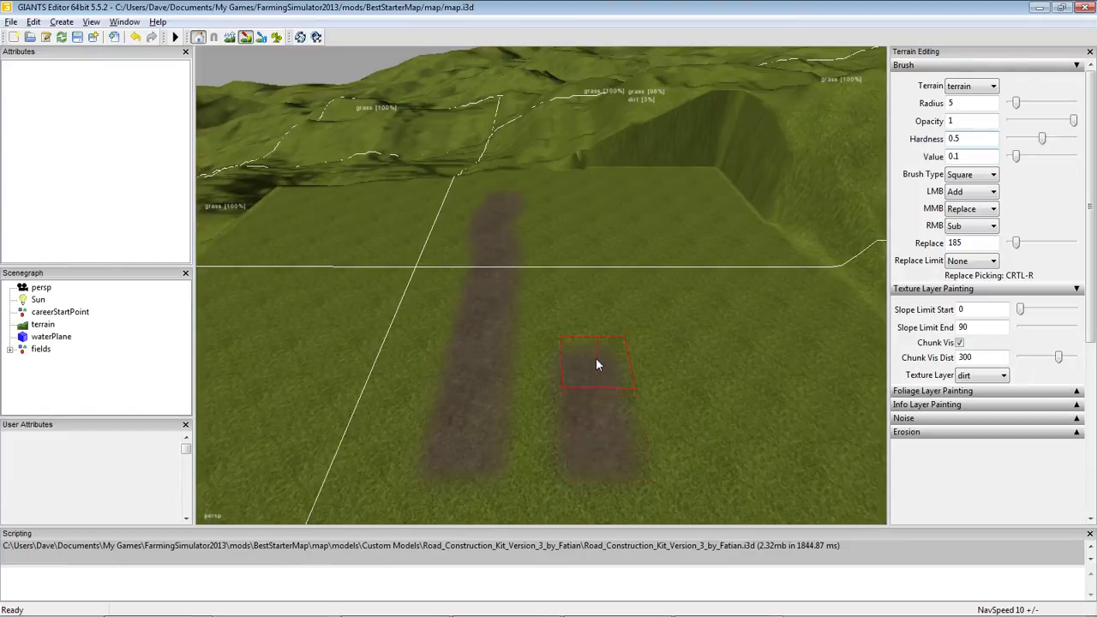
pyautogui.moveTo(586, 273); pyautogui.dragTo(583, 245)
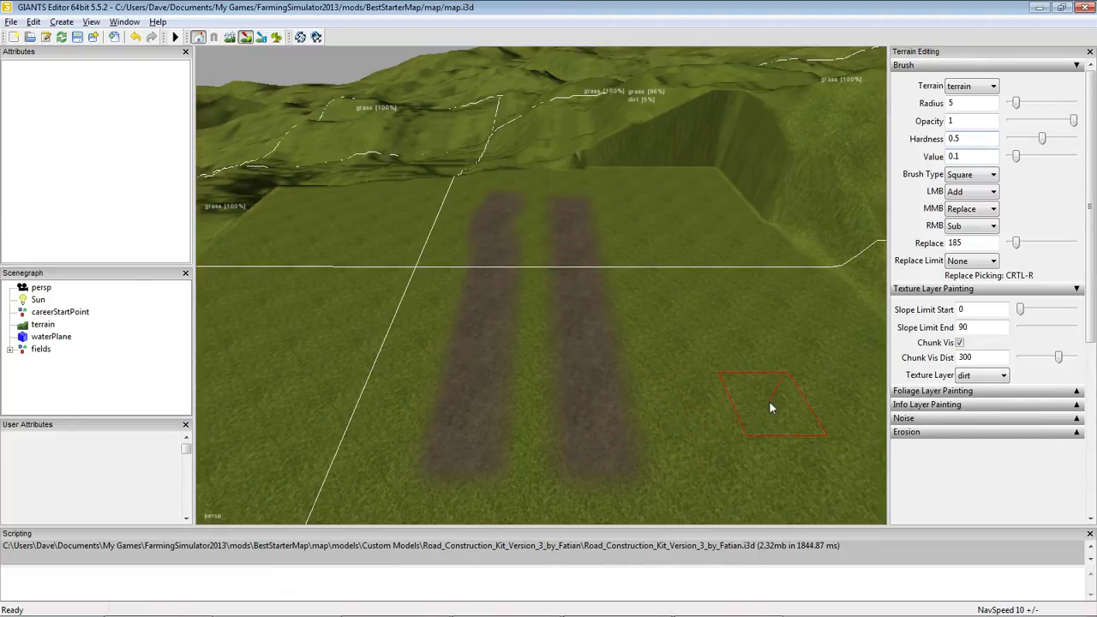
# Paint a strip of the gravel texture on the plateau beside the two dirt strips
pyautogui.click(999, 376)
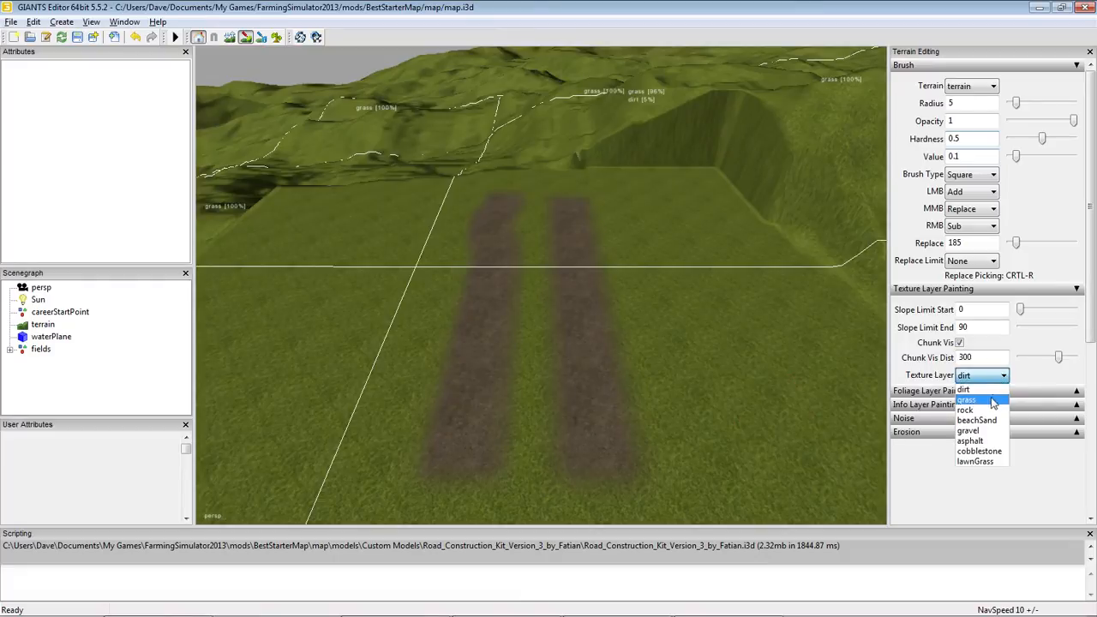
pyautogui.click(984, 431)
pyautogui.moveTo(744, 430); pyautogui.dragTo(715, 362)
pyautogui.moveTo(694, 310); pyautogui.dragTo(658, 219)
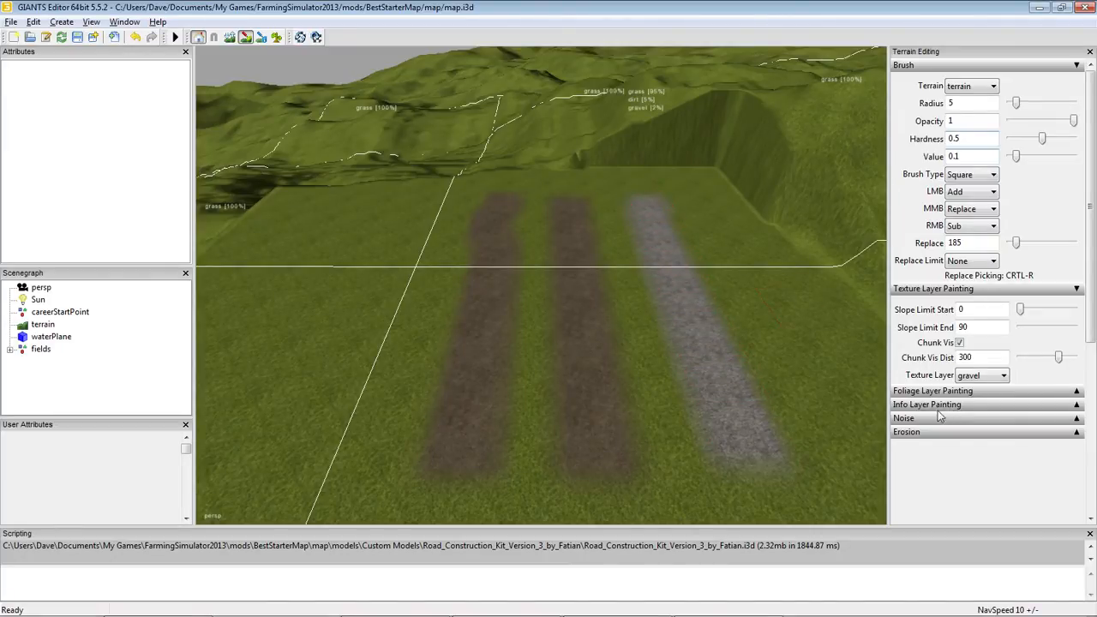
# Paint a strip of the asphalt texture on the opposite side of the dirt strips from the gravel
pyautogui.click(1001, 375)
pyautogui.click(986, 441)
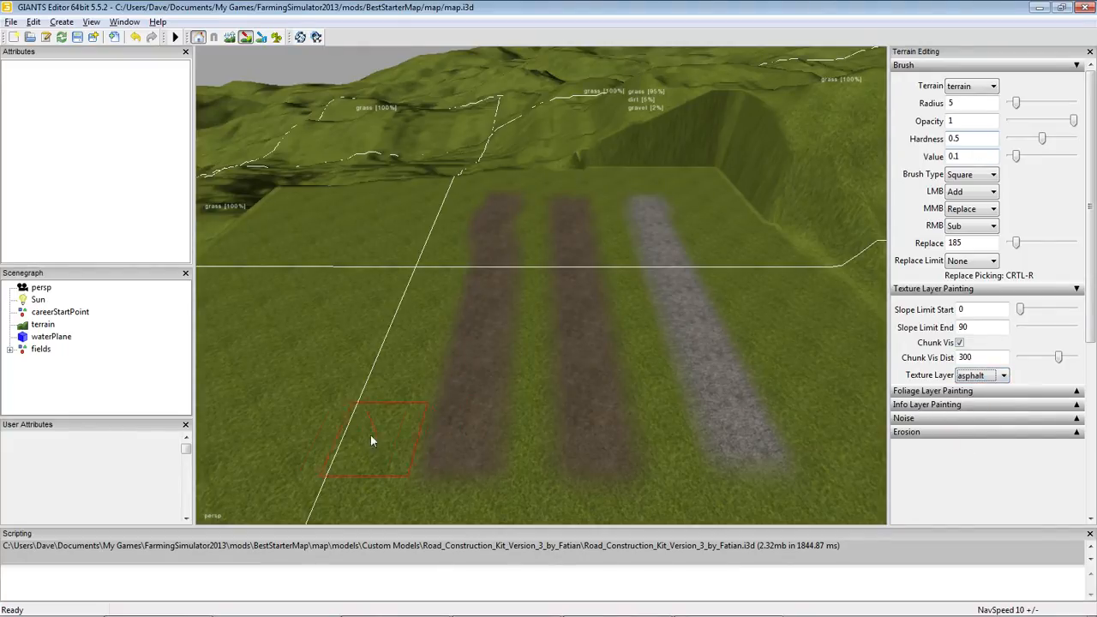
pyautogui.moveTo(345, 438); pyautogui.dragTo(424, 199)
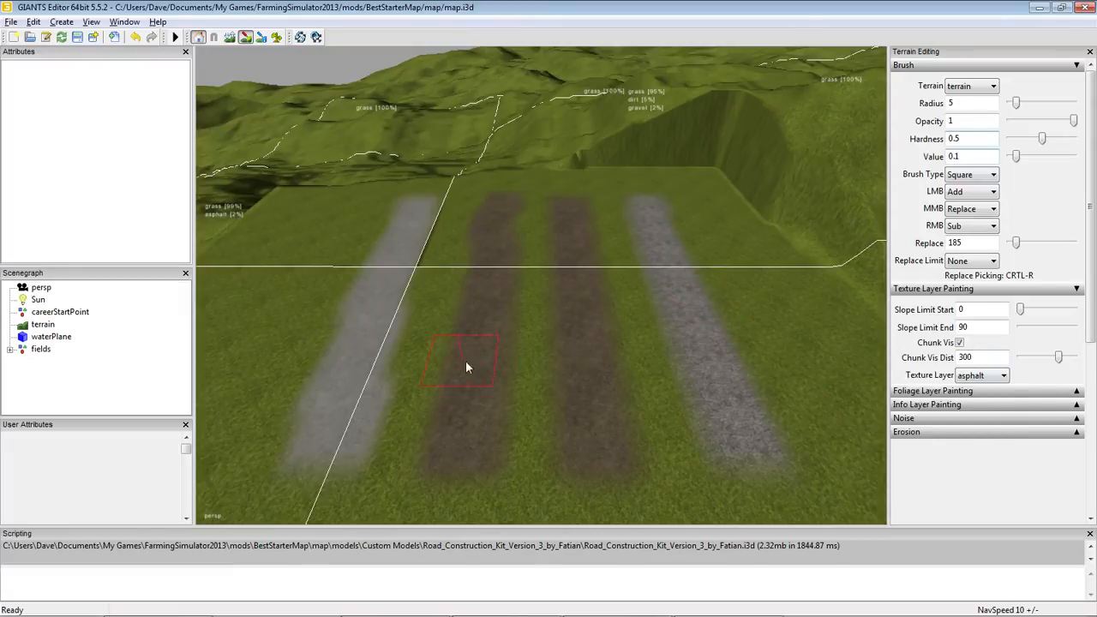
# Paint a bent strip of the cobblestone texture around the far end of the gravel strip
pyautogui.click(1002, 378)
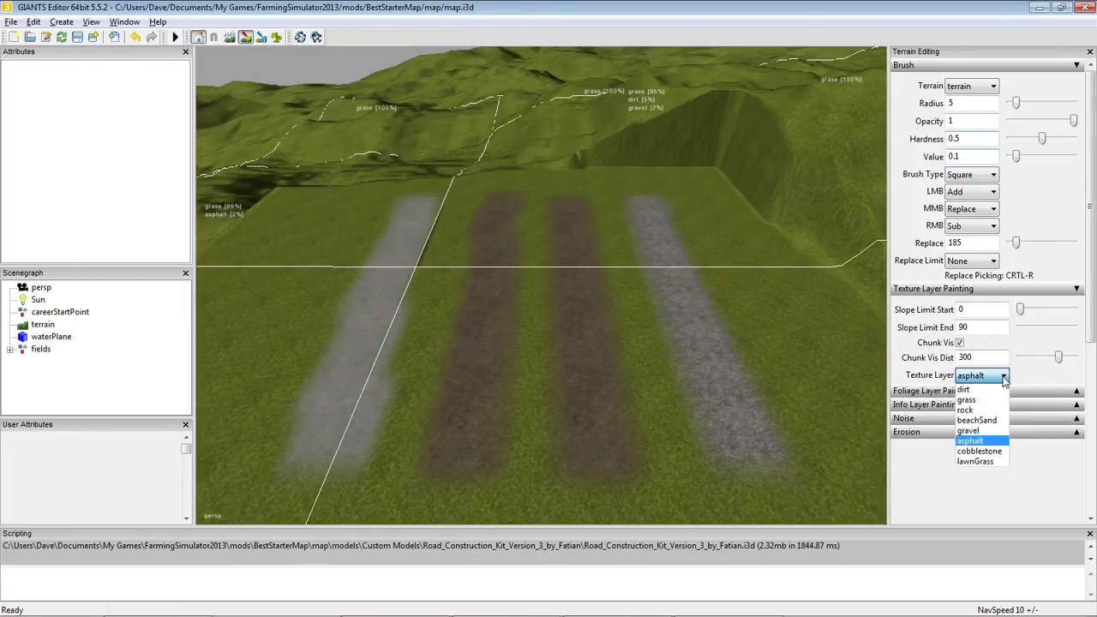
pyautogui.click(978, 451)
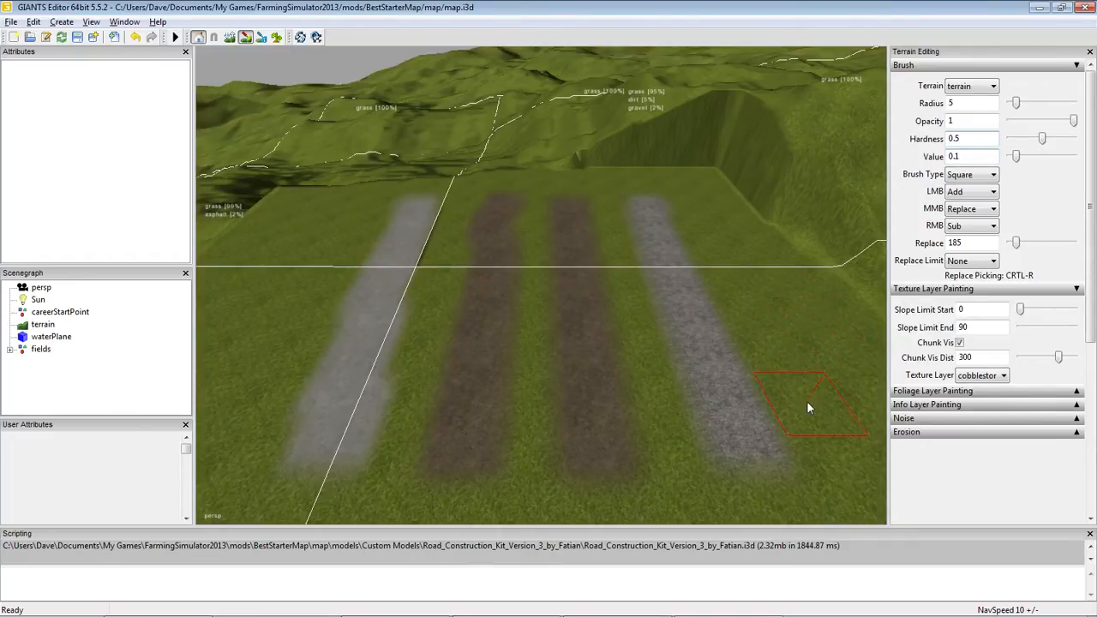
pyautogui.moveTo(808, 402)
pyautogui.keyDown('alt'); pyautogui.mouseDown()
pyautogui.moveTo(804, 415)
pyautogui.moveTo(870, 447)
pyautogui.moveTo(1011, 480)
pyautogui.mouseUp(); pyautogui.keyUp('alt')
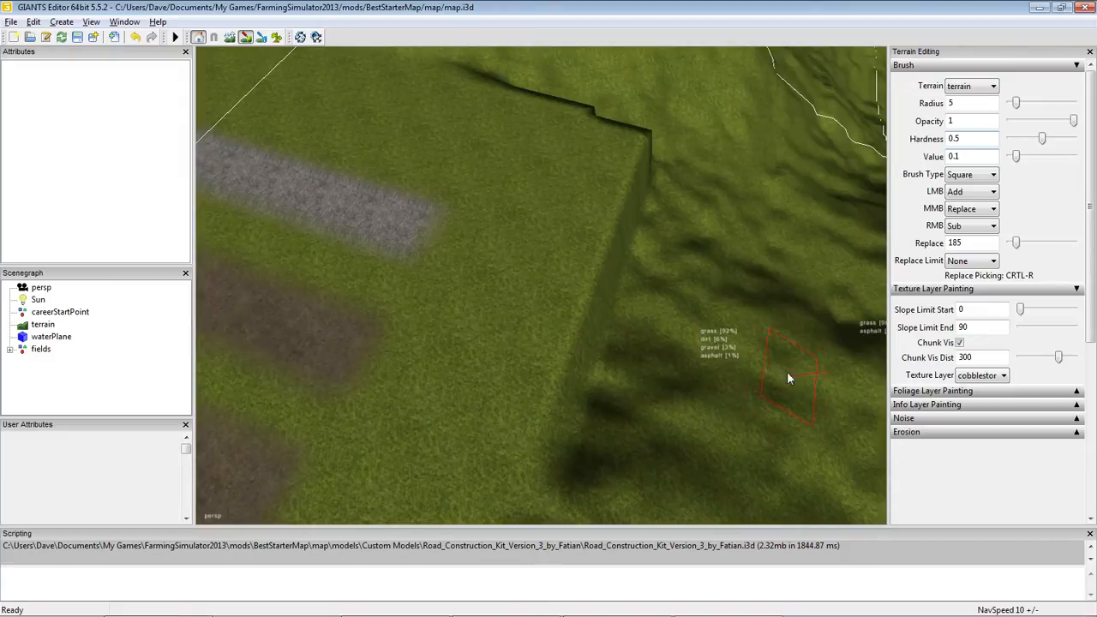
pyautogui.moveTo(703, 340)
pyautogui.keyDown('alt'); pyautogui.mouseDown()
pyautogui.moveTo(702, 371)
pyautogui.moveTo(677, 292)
pyautogui.moveTo(684, 460)
pyautogui.moveTo(665, 266)
pyautogui.mouseUp(); pyautogui.keyUp('alt')
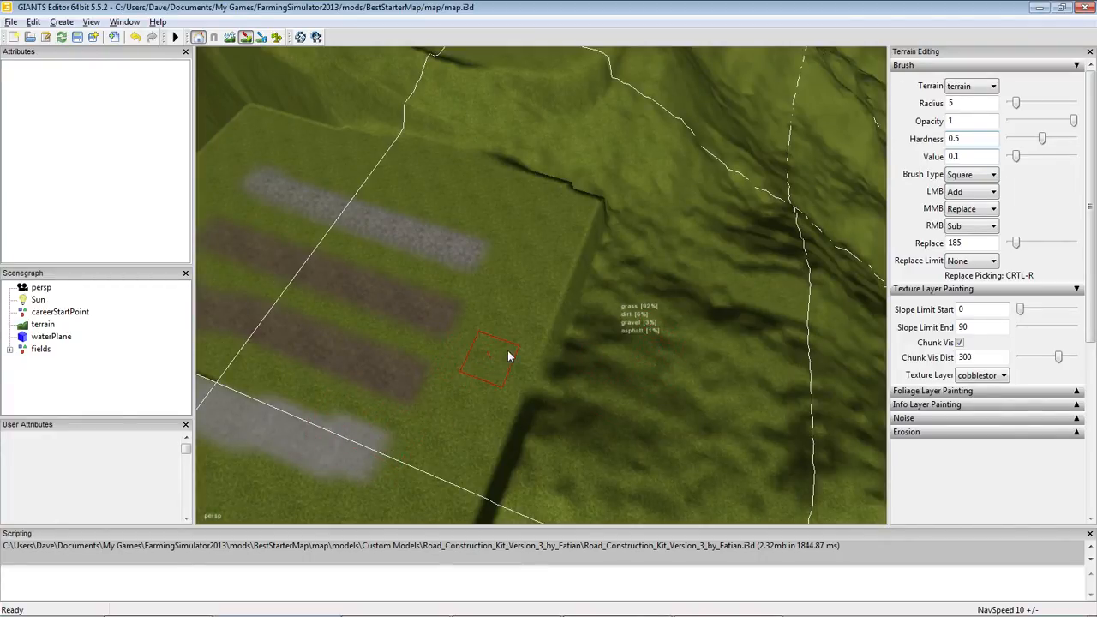
pyautogui.moveTo(531, 338); pyautogui.dragTo(424, 300, button='middle')
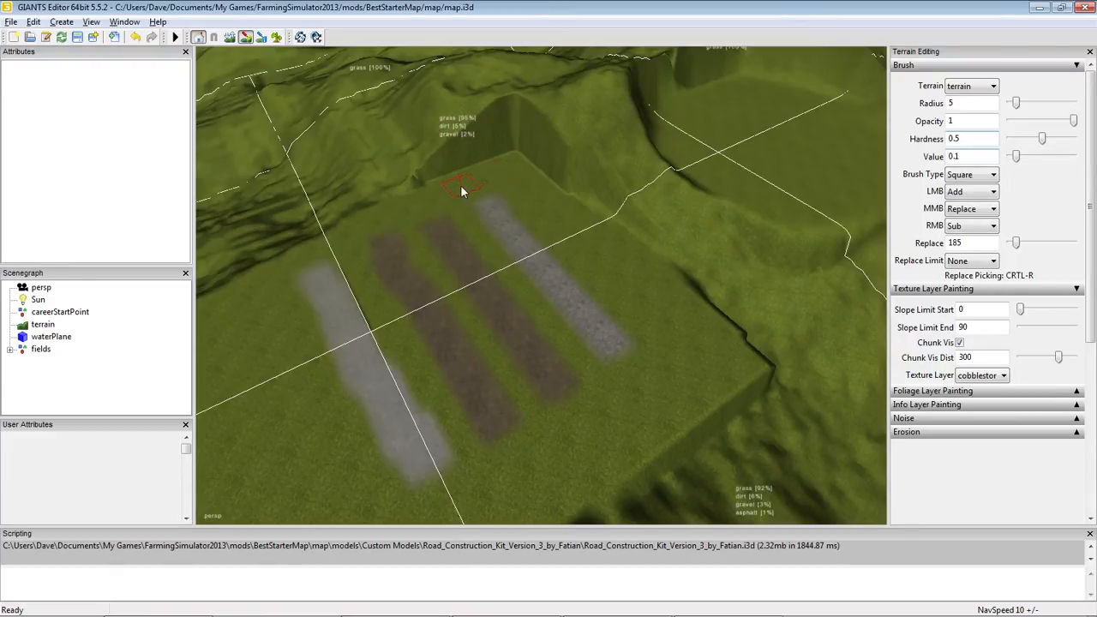
pyautogui.moveTo(461, 186)
pyautogui.mouseDown()
pyautogui.moveTo(512, 174)
pyautogui.moveTo(524, 195)
pyautogui.mouseUp()
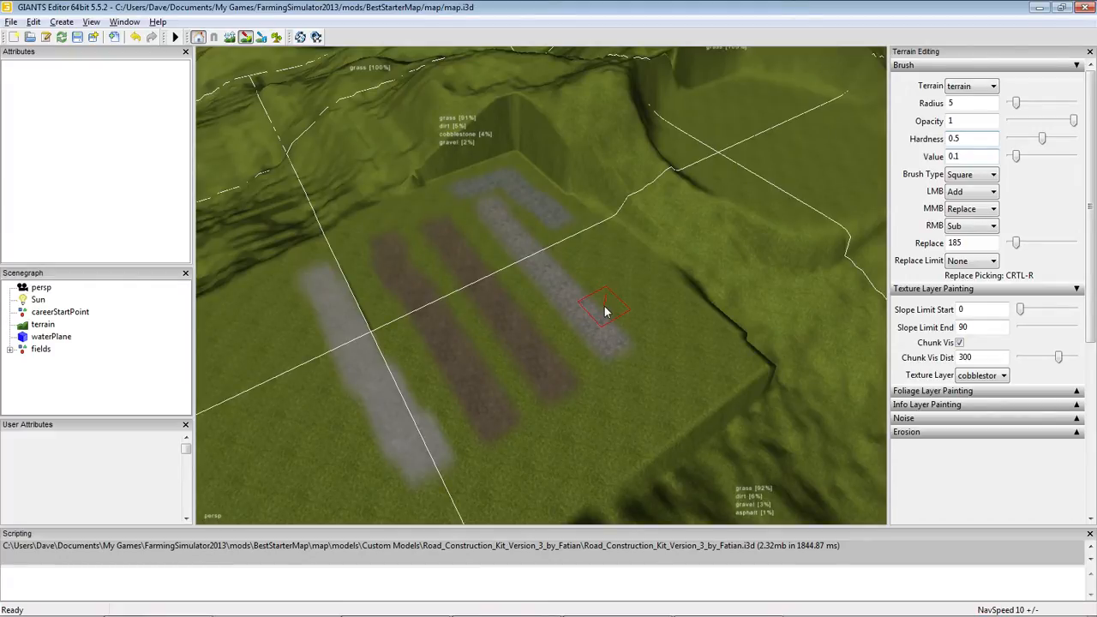
# Paint a single patch of the beachSand texture on the plateau beside the asphalt strip
pyautogui.click(1003, 376)
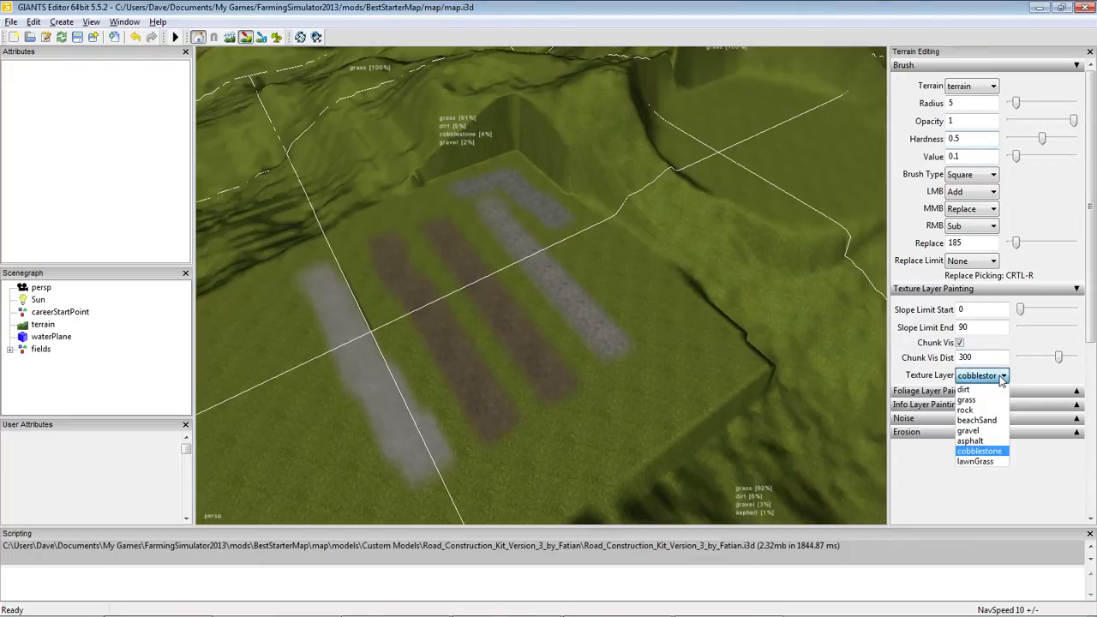
pyautogui.click(982, 421)
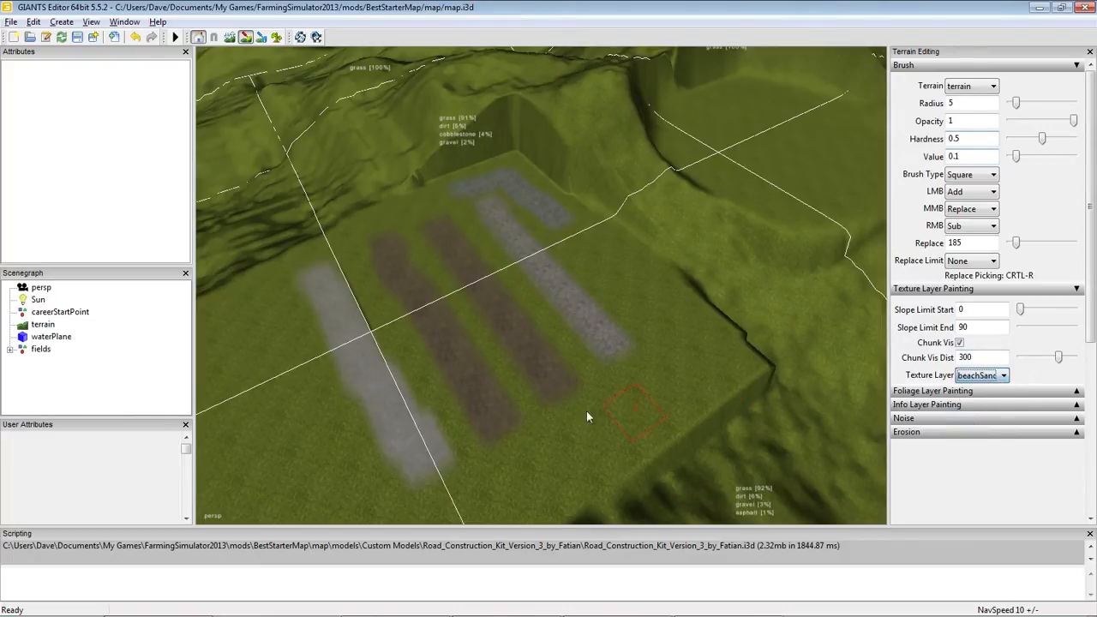
pyautogui.click(286, 442)
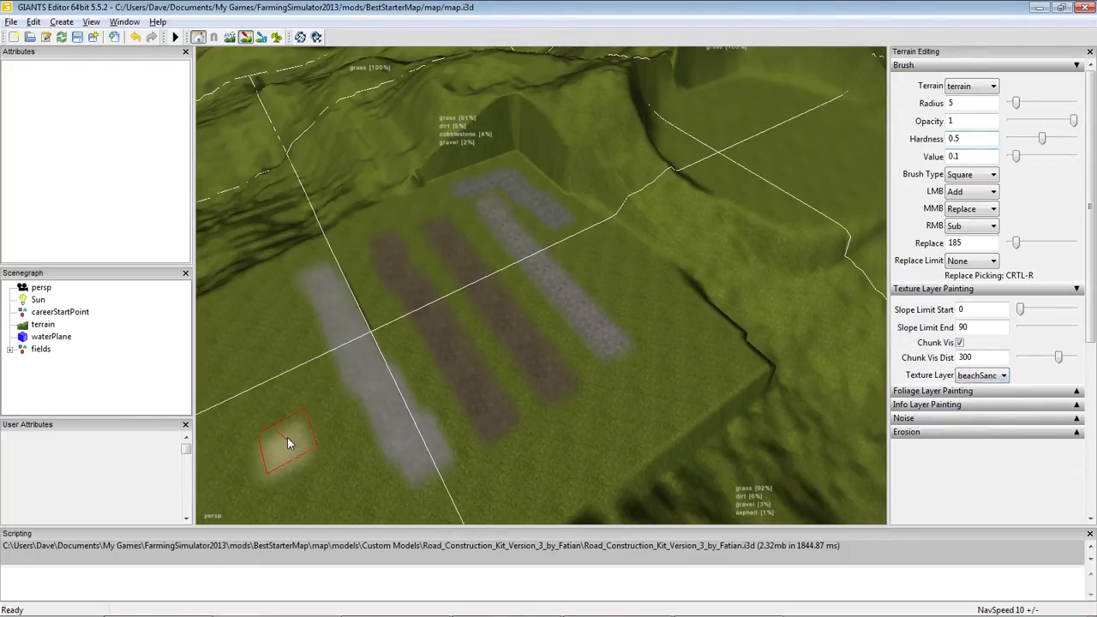
# Paint a patch of the lawnGrass texture near the beach sand patch, beside the asphalt strip
pyautogui.click(1004, 377)
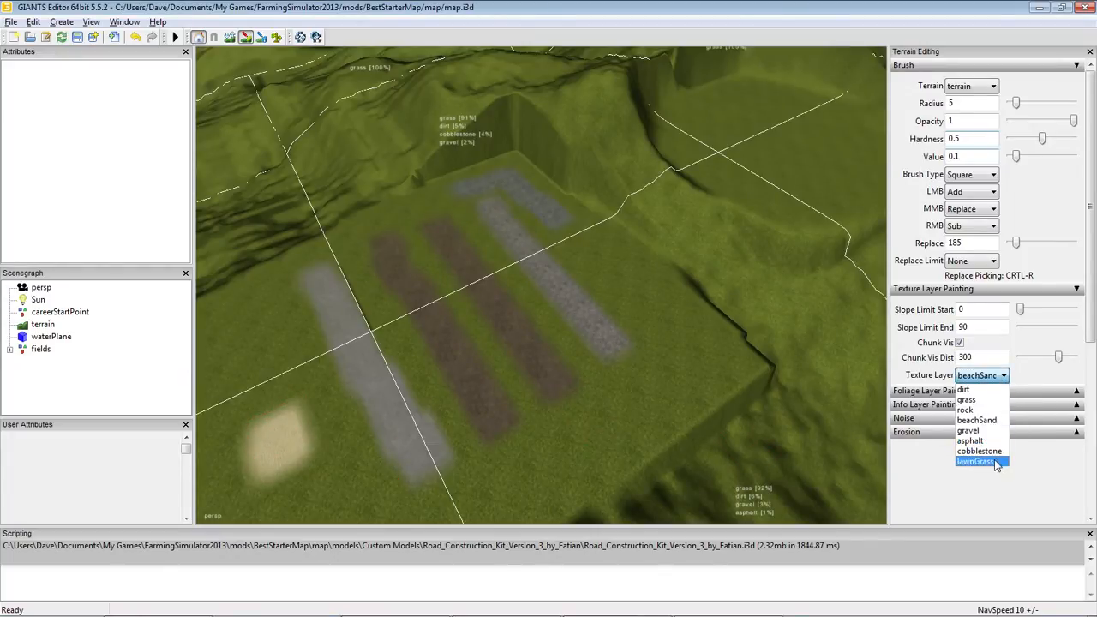
pyautogui.click(986, 461)
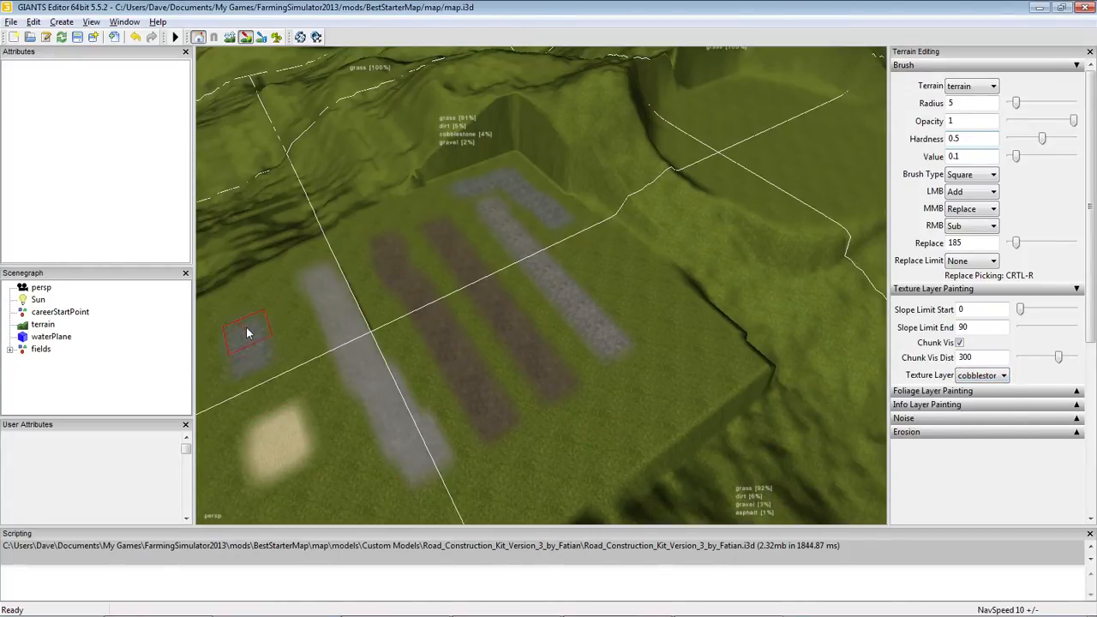
pyautogui.click(1005, 377)
pyautogui.click(988, 467)
pyautogui.moveTo(294, 318)
pyautogui.mouseDown()
pyautogui.moveTo(248, 349)
pyautogui.moveTo(240, 322)
pyautogui.moveTo(256, 325)
pyautogui.moveTo(260, 357)
pyautogui.moveTo(245, 327)
pyautogui.moveTo(248, 339)
pyautogui.mouseUp()
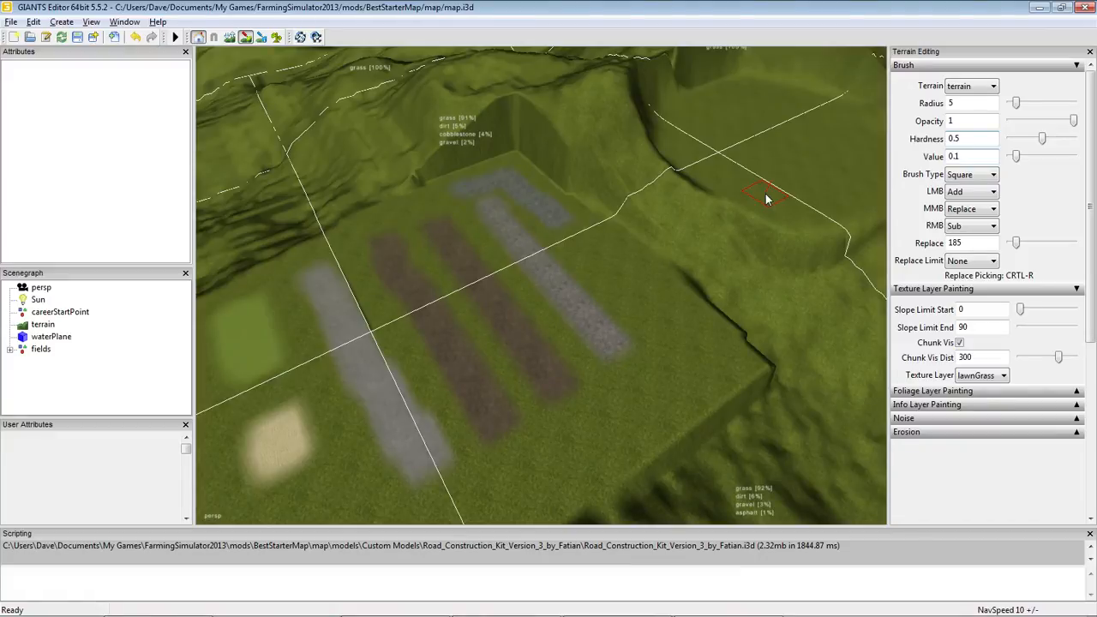
# Enlarge the brush radius to 33 and paint the grass texture over all the test strips and patches
pyautogui.scroll(1, 516, 248)
pyautogui.scroll(15, 516, 248)
pyautogui.scroll(12, 541, 293)
pyautogui.scroll(3, 544, 303)
pyautogui.click(1002, 376)
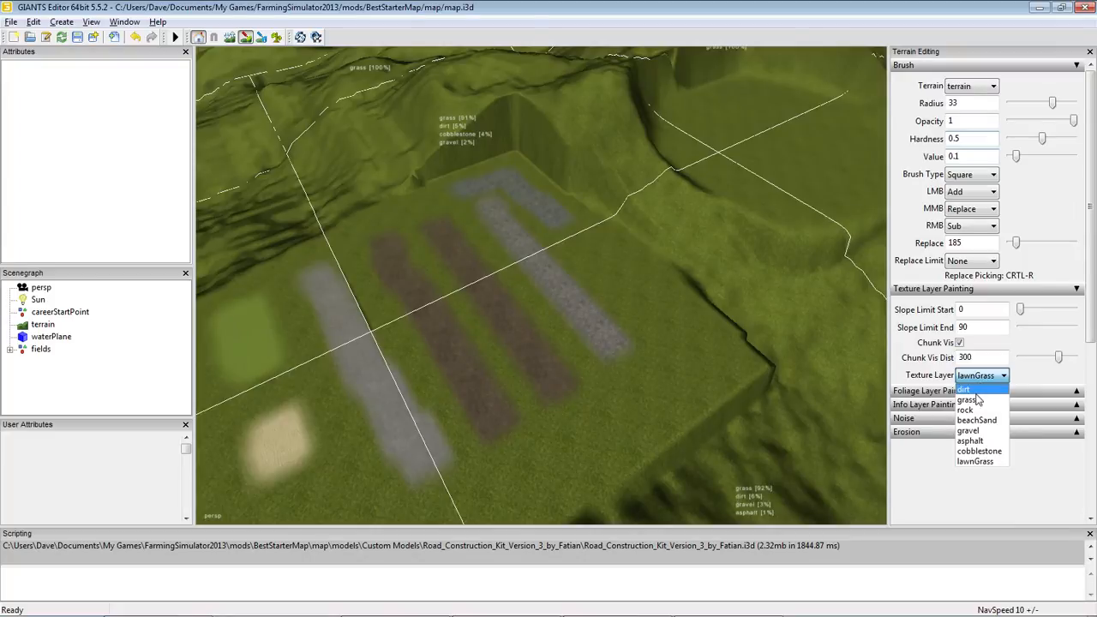
pyautogui.click(969, 400)
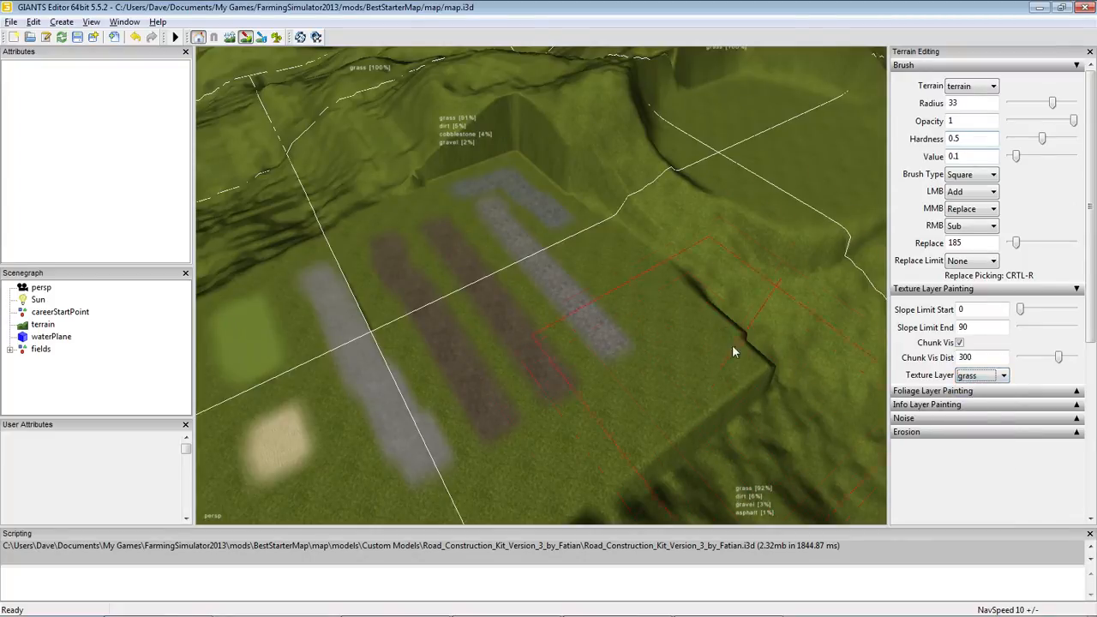
pyautogui.moveTo(633, 309)
pyautogui.mouseDown()
pyautogui.moveTo(604, 305)
pyautogui.moveTo(545, 334)
pyautogui.moveTo(474, 318)
pyautogui.moveTo(473, 238)
pyautogui.moveTo(542, 245)
pyautogui.moveTo(486, 226)
pyautogui.moveTo(663, 190)
pyautogui.mouseUp()
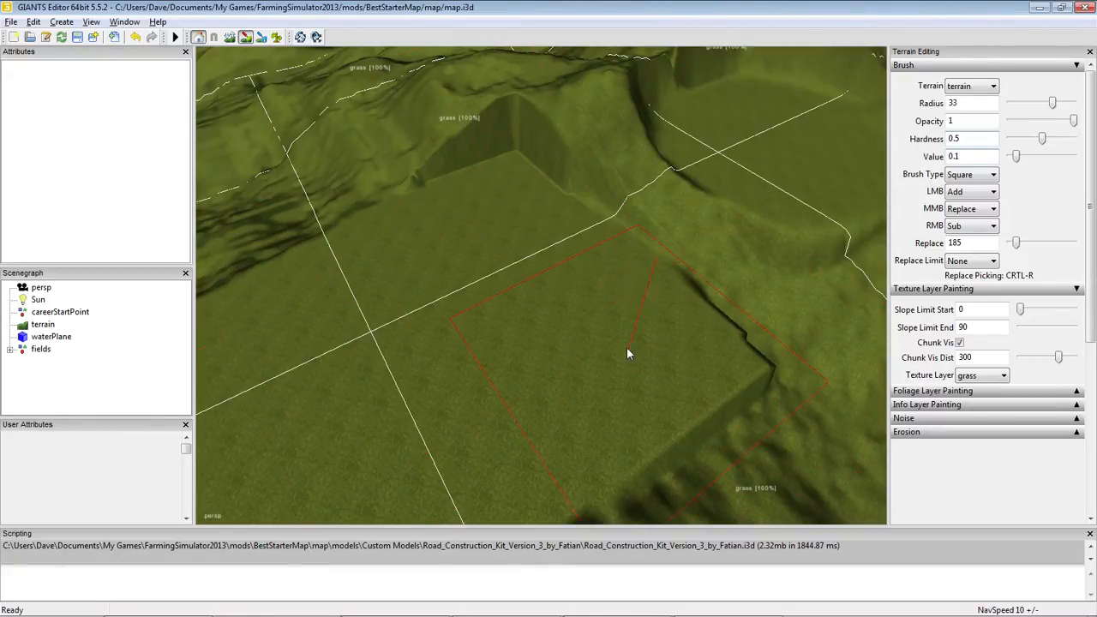
# Set the brush radius to 5 and paint the rock texture on the steep slopes around the plateau's far corner
pyautogui.keyDown('alt'); pyautogui.moveTo(625, 347); pyautogui.dragTo(799, 335); pyautogui.keyUp('alt')
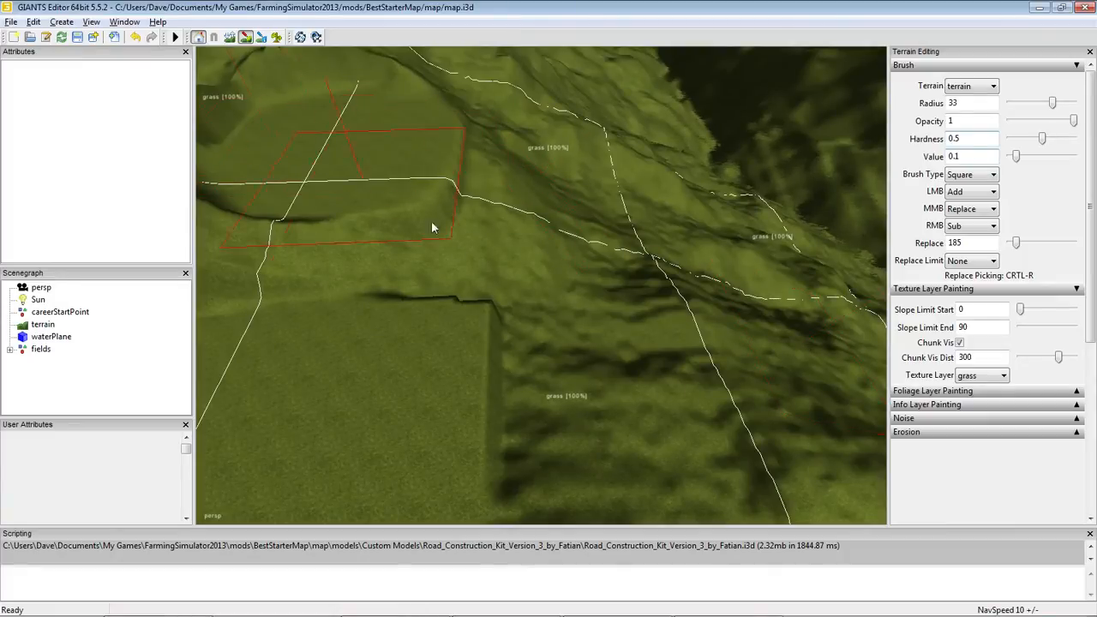
pyautogui.moveTo(439, 278)
pyautogui.keyDown('alt'); pyautogui.mouseDown()
pyautogui.moveTo(296, 303)
pyautogui.moveTo(181, 285)
pyautogui.moveTo(265, 311)
pyautogui.moveTo(225, 311)
pyautogui.mouseUp(); pyautogui.keyUp('alt')
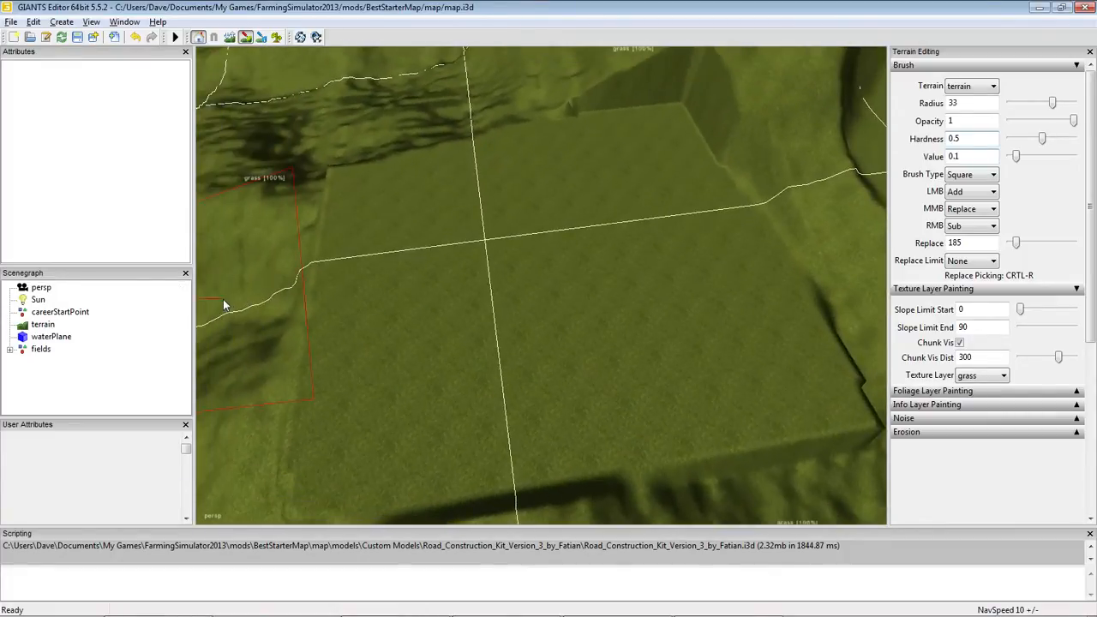
pyautogui.scroll(-15, 547, 305)
pyautogui.scroll(-16, 594, 329)
pyautogui.moveTo(981, 103); pyautogui.dragTo(934, 106)
pyautogui.write('5')
pyautogui.click(978, 156)
pyautogui.click(996, 378)
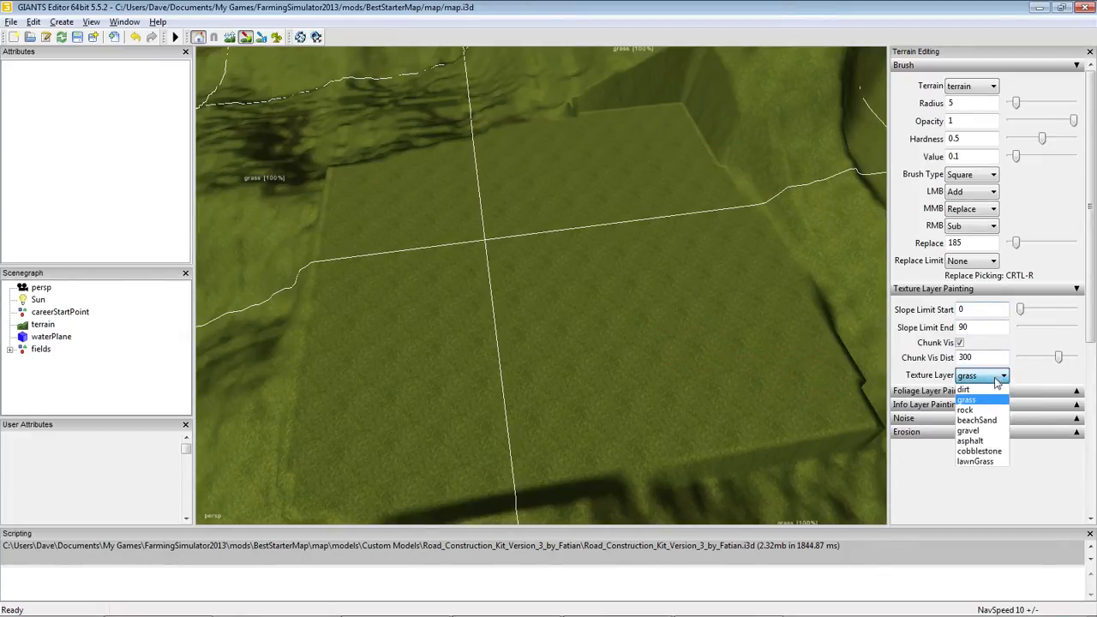
pyautogui.click(966, 410)
pyautogui.moveTo(715, 127); pyautogui.dragTo(696, 100)
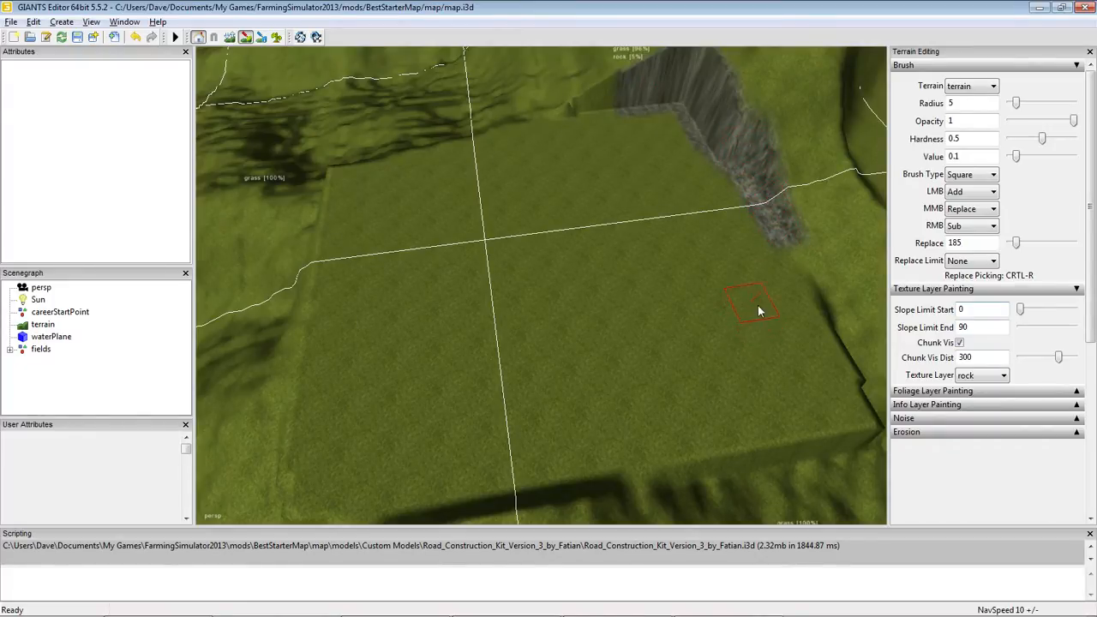
# Switch the texture layer to grass and paint over the lower end of the rock strip beside the plateau
pyautogui.click(997, 377)
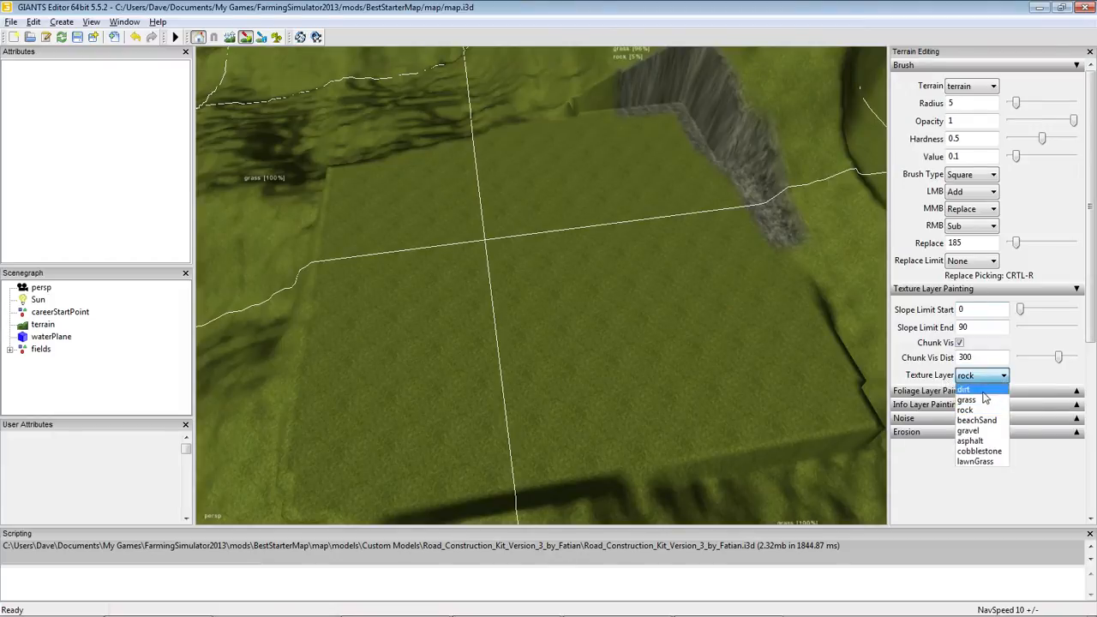
pyautogui.click(974, 461)
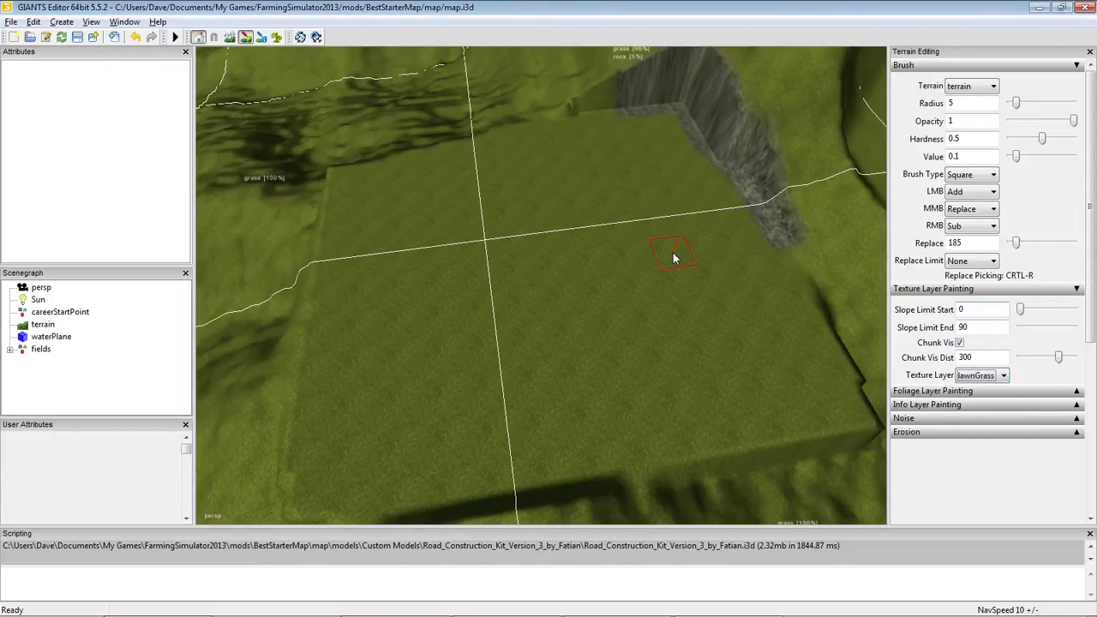
pyautogui.scroll(6, 673, 258)
pyautogui.click(977, 378)
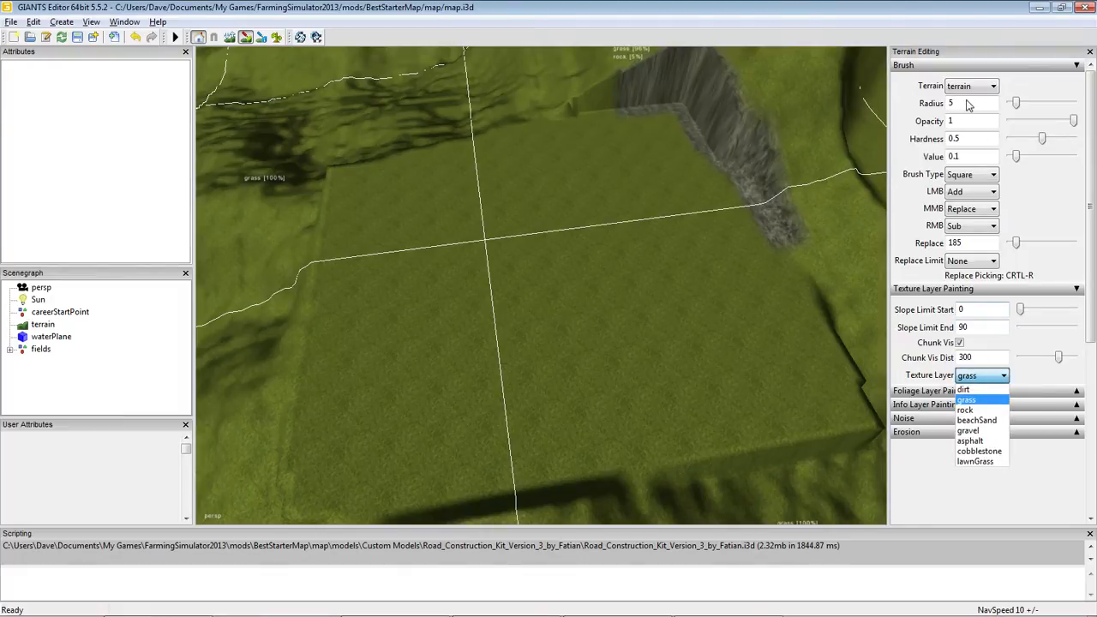
pyautogui.click(1059, 215)
pyautogui.scroll(1, 639, 389)
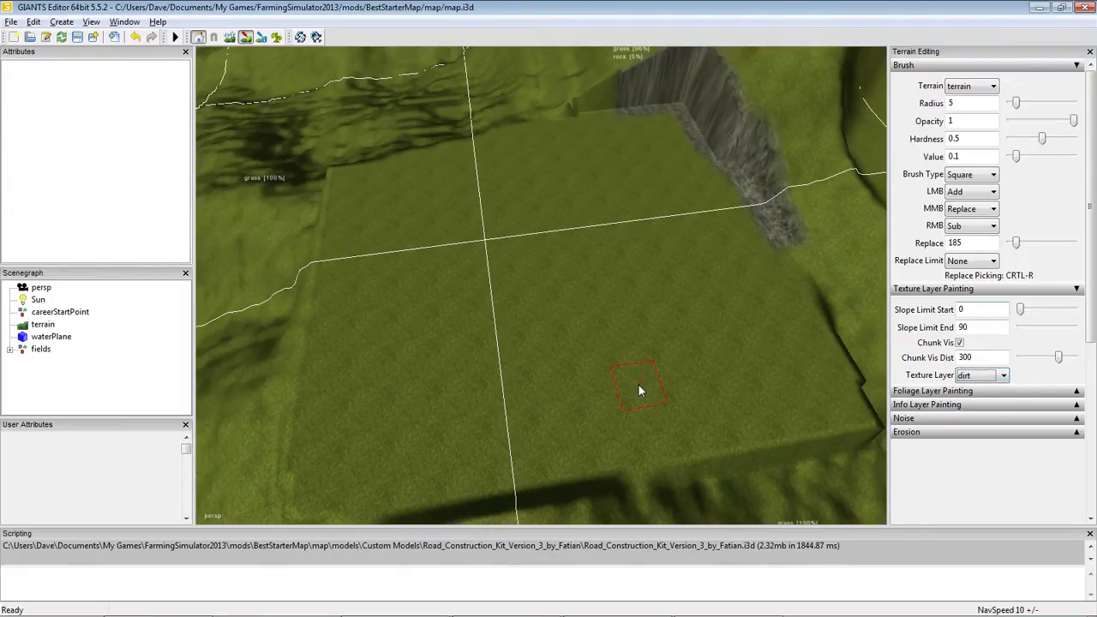
pyautogui.scroll(-1, 639, 389)
pyautogui.click(144, 343)
pyautogui.click(966, 103)
pyautogui.scroll(-4, 667, 314)
pyautogui.scroll(4, 667, 314)
pyautogui.scroll(-1, 661, 309)
pyautogui.scroll(1, 662, 308)
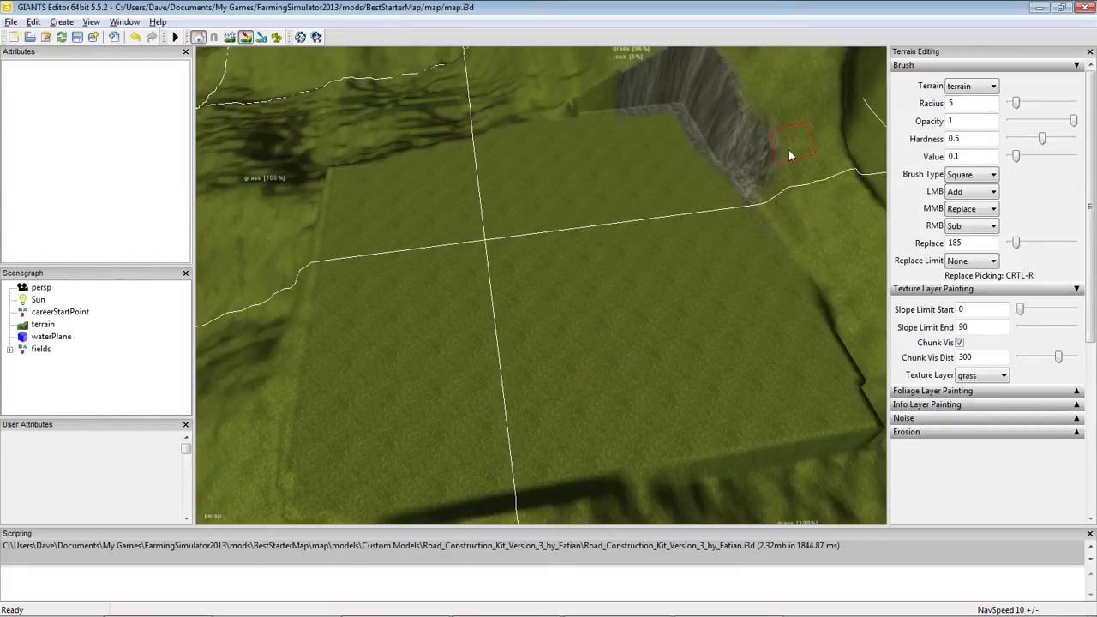
# Enlarge the brush radius to 19.25, paint grass over the remaining rock on the slopes around the plateau, and leave texture painting
pyautogui.moveTo(789, 150); pyautogui.dragTo(763, 151)
pyautogui.scroll(12, 705, 241)
pyautogui.scroll(20, 706, 240)
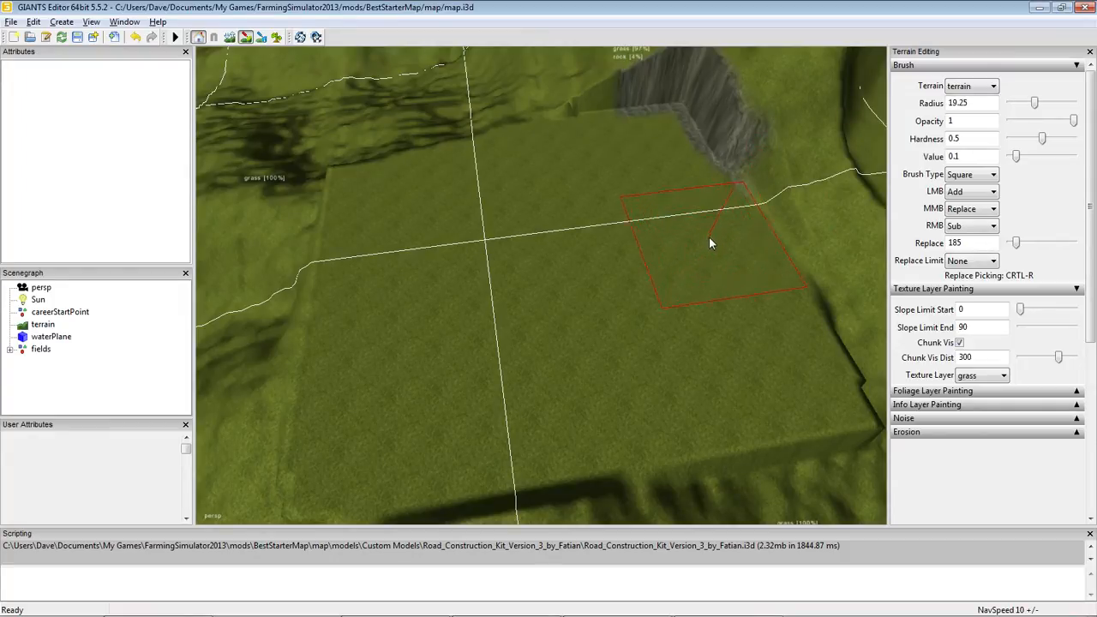
pyautogui.moveTo(708, 237)
pyautogui.mouseDown()
pyautogui.moveTo(754, 162)
pyautogui.moveTo(687, 108)
pyautogui.moveTo(625, 83)
pyautogui.moveTo(719, 55)
pyautogui.mouseUp()
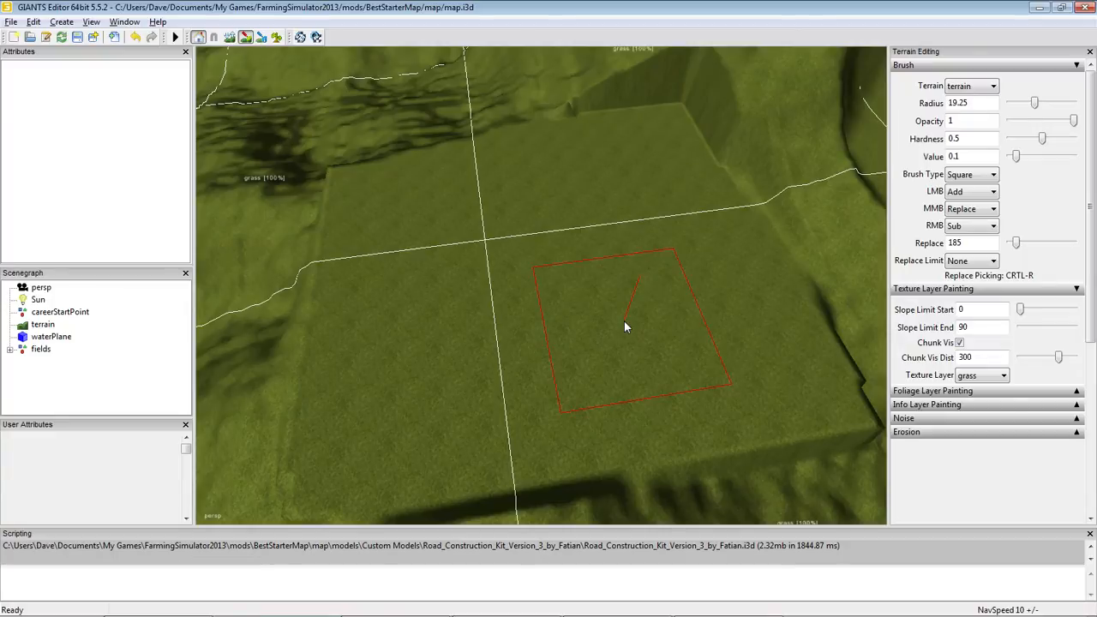
pyautogui.click(229, 38)
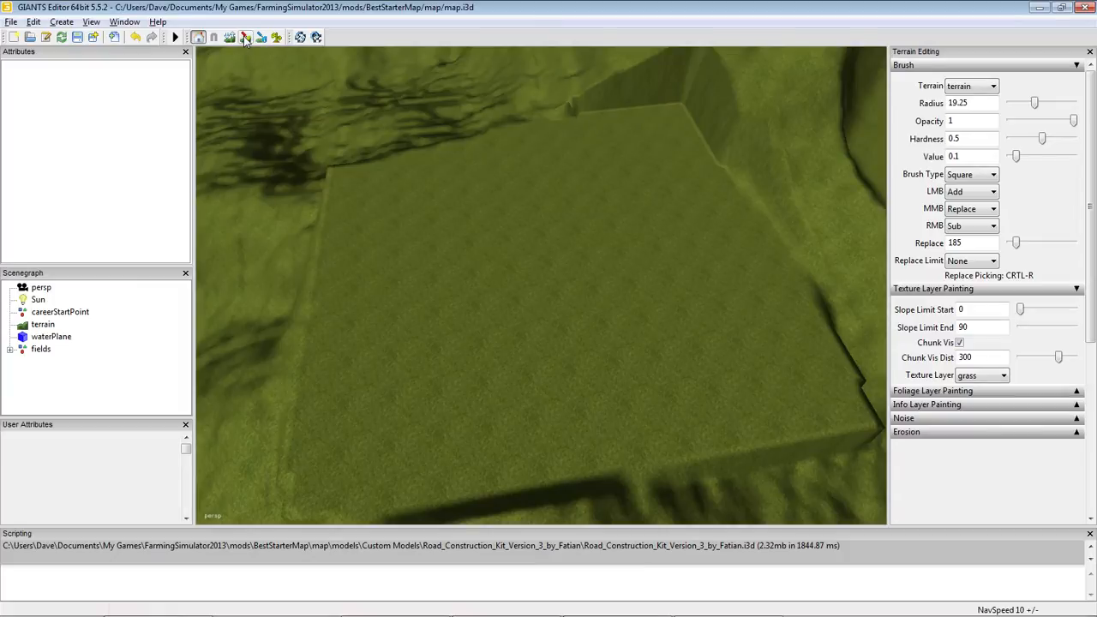
# Select the fields transform group and bring its origin into view on the terrain
pyautogui.click(26, 351)
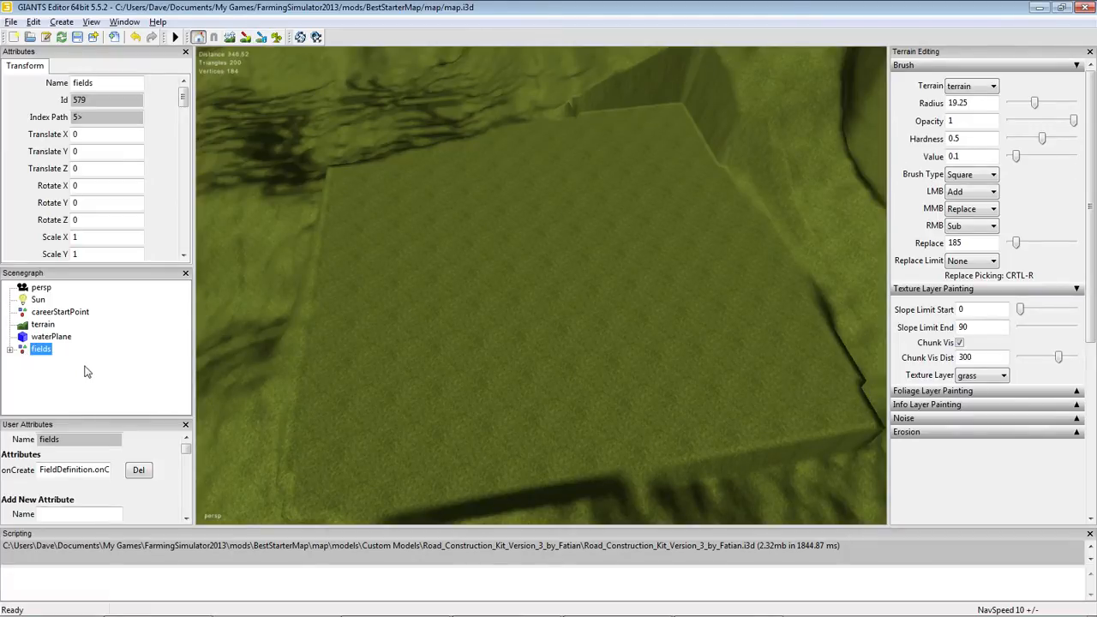
pyautogui.click(426, 402)
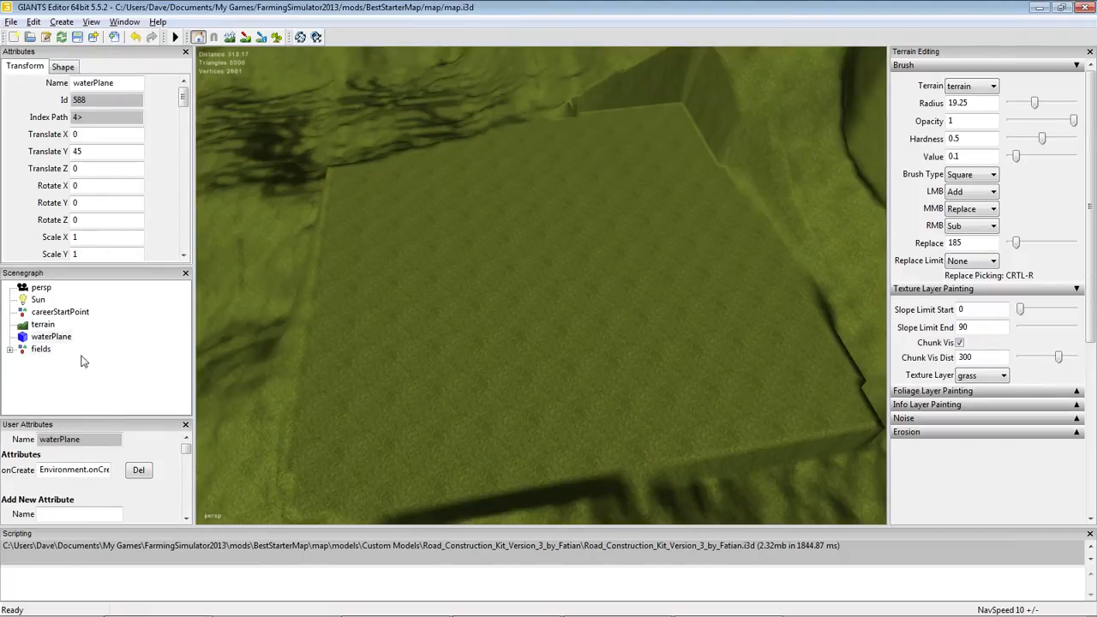
pyautogui.click(36, 351)
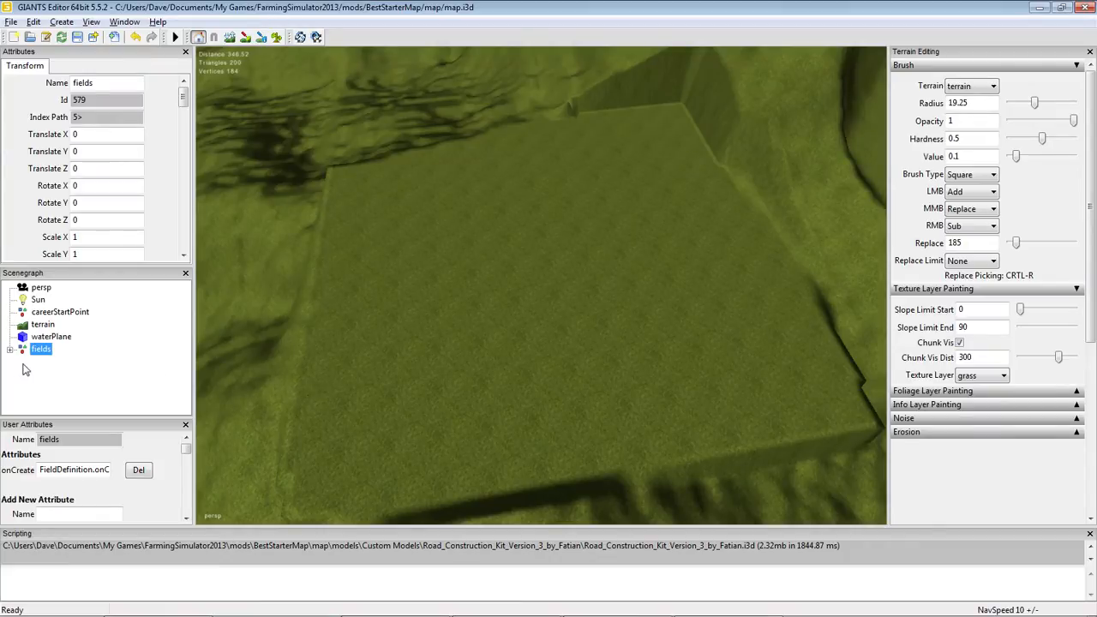
pyautogui.keyDown('alt'); pyautogui.moveTo(420, 370); pyautogui.dragTo(831, 332); pyautogui.keyUp('alt')
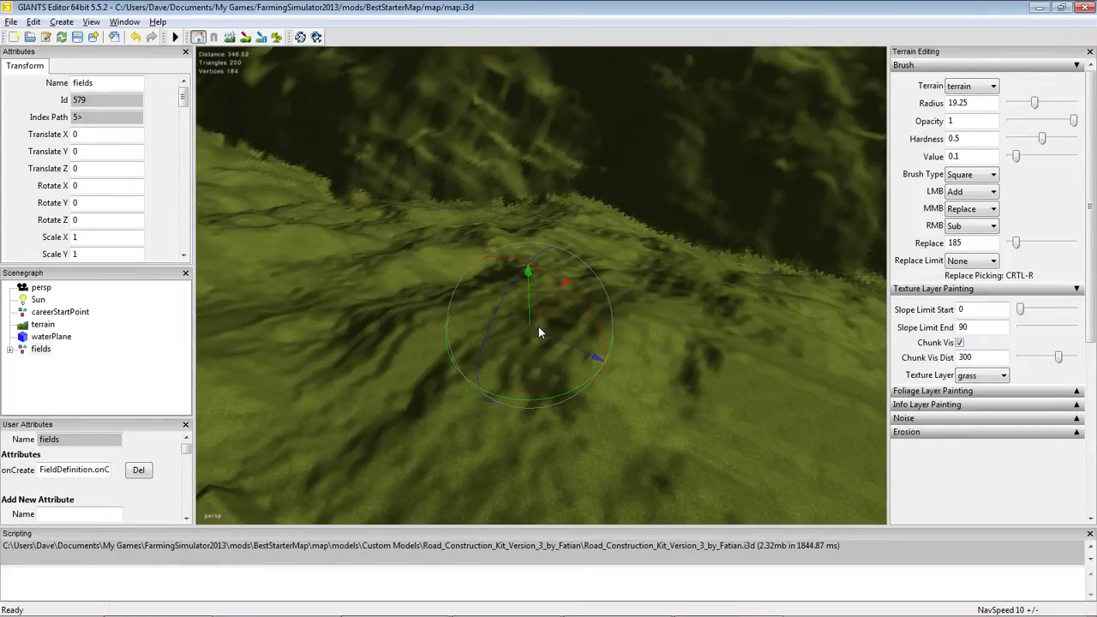
# Expand the fields group, field1, fieldBuyTrigger, fieldDimensions and corner01_1 to show all their child nodes
pyautogui.click(11, 352)
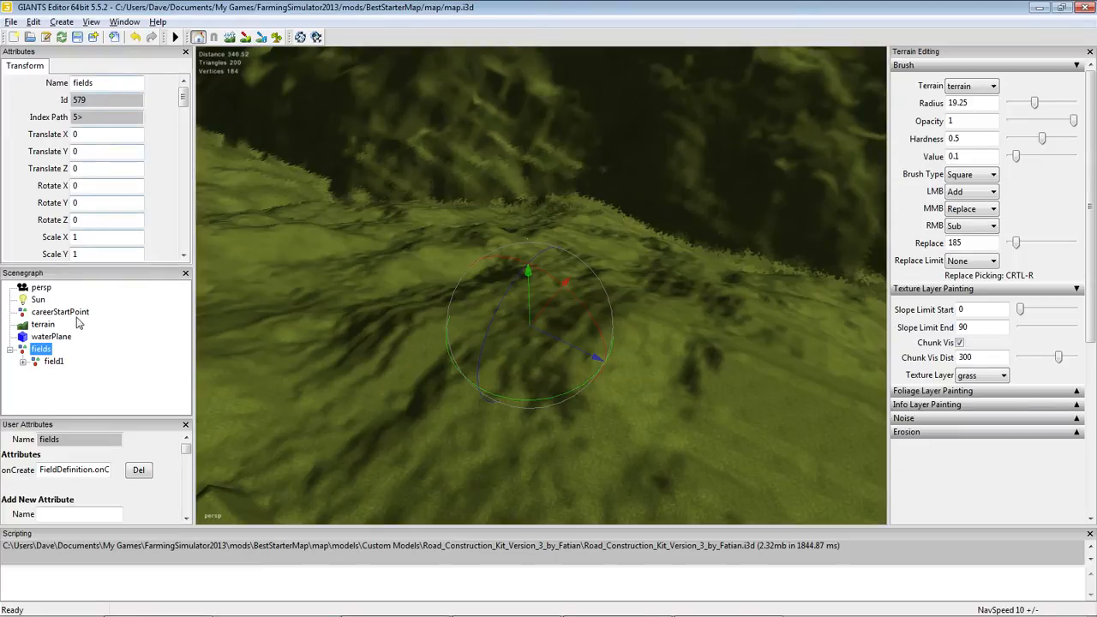
pyautogui.click(38, 363)
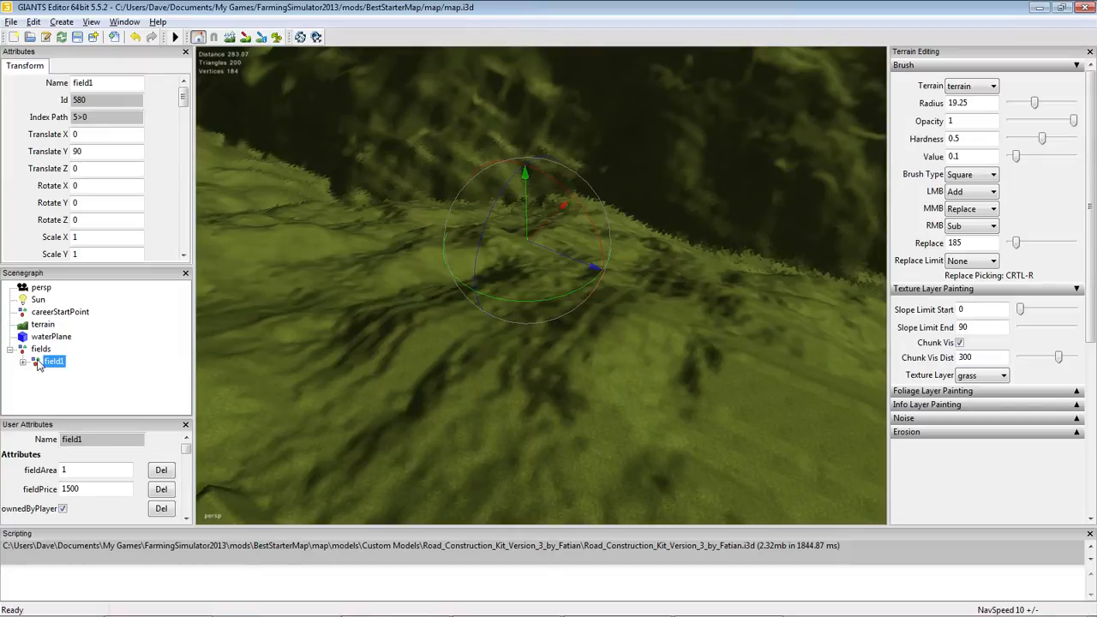
pyautogui.click(23, 363)
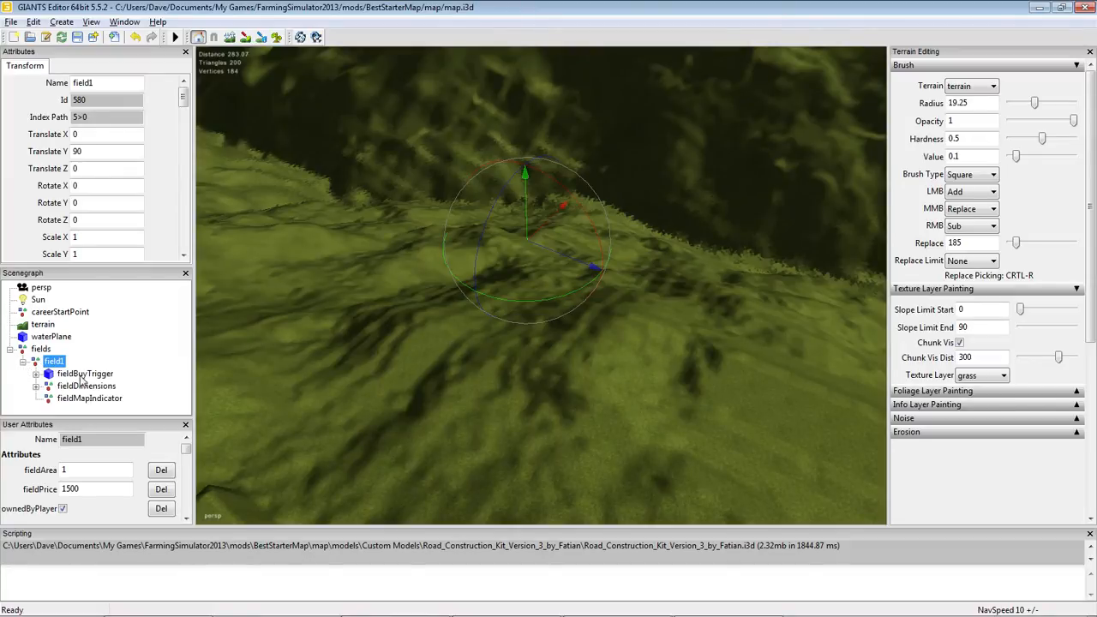
pyautogui.click(36, 374)
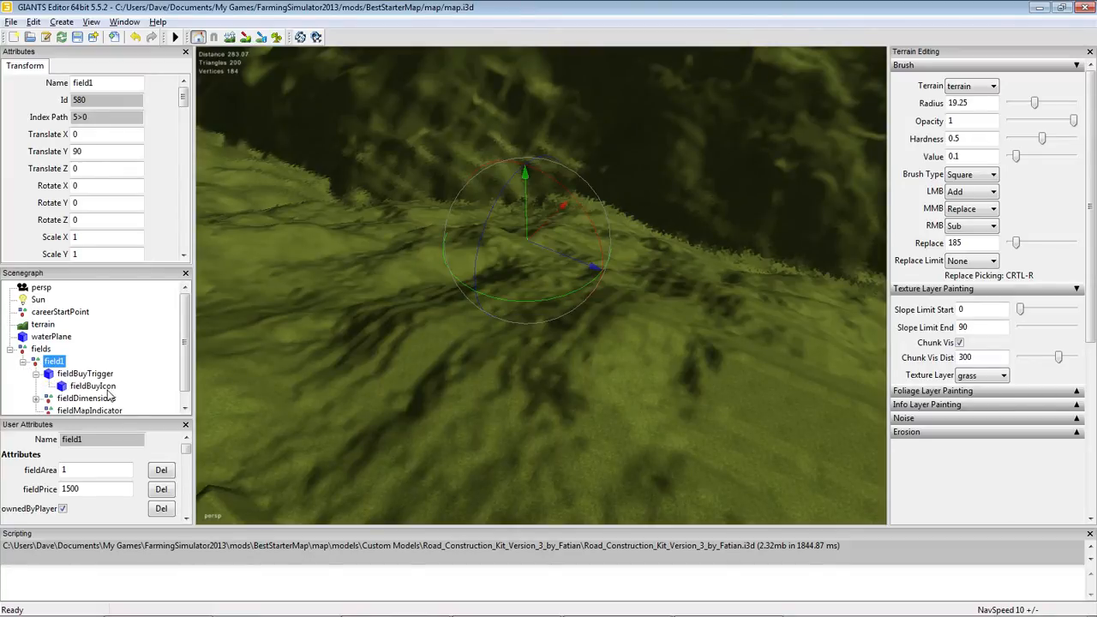
pyautogui.click(36, 399)
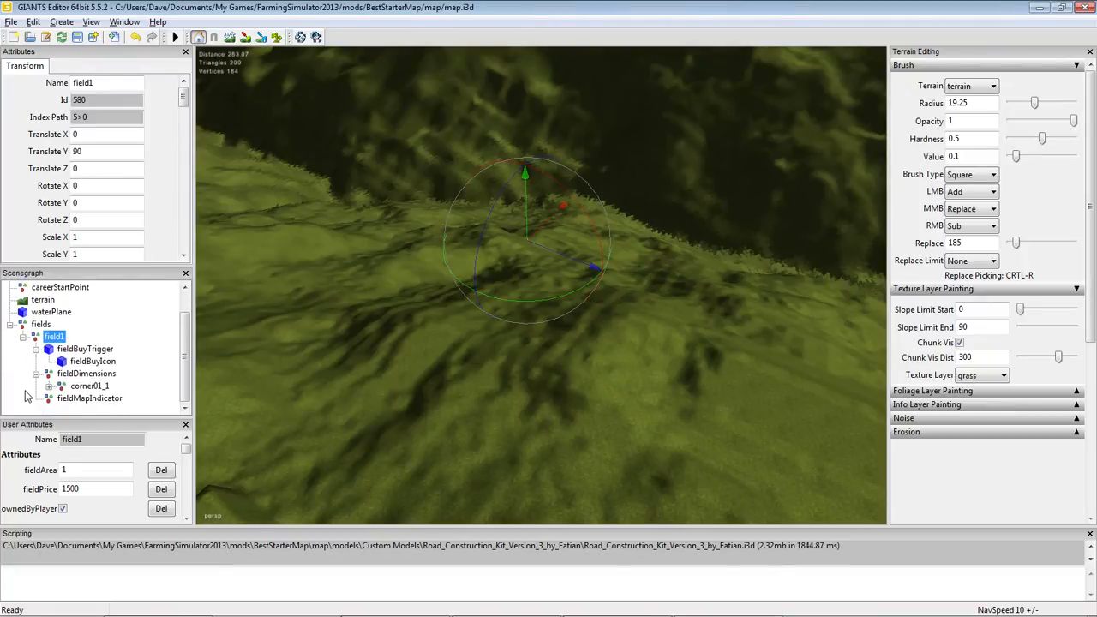
pyautogui.click(49, 387)
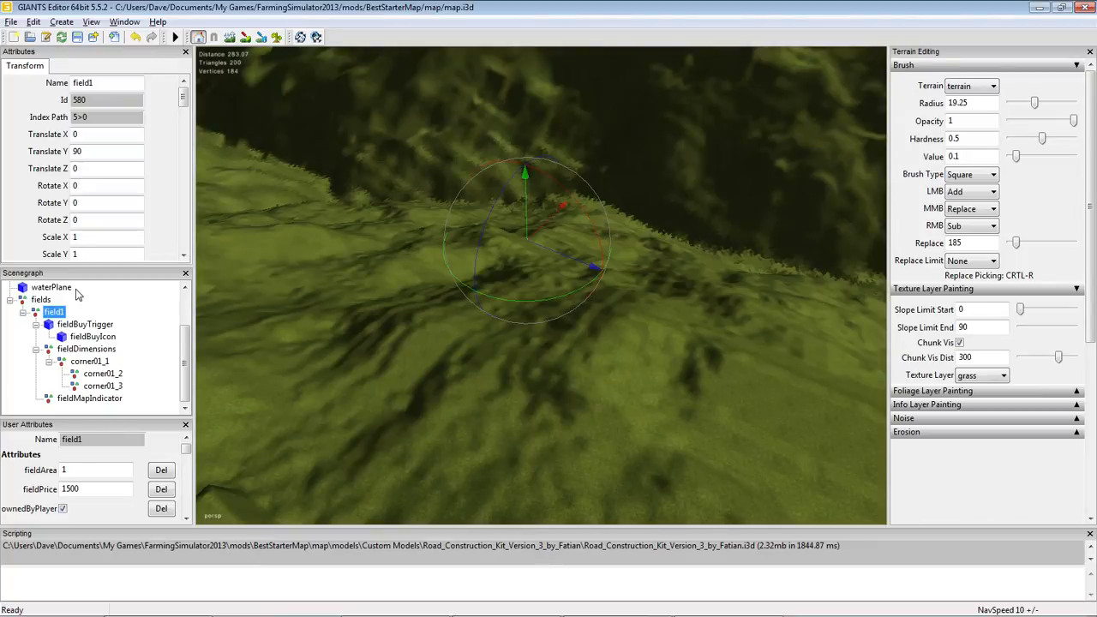
# Examine the attributes of the fields group, fieldDimensions, its three corner nodes and fieldMapIndicator
pyautogui.click(39, 300)
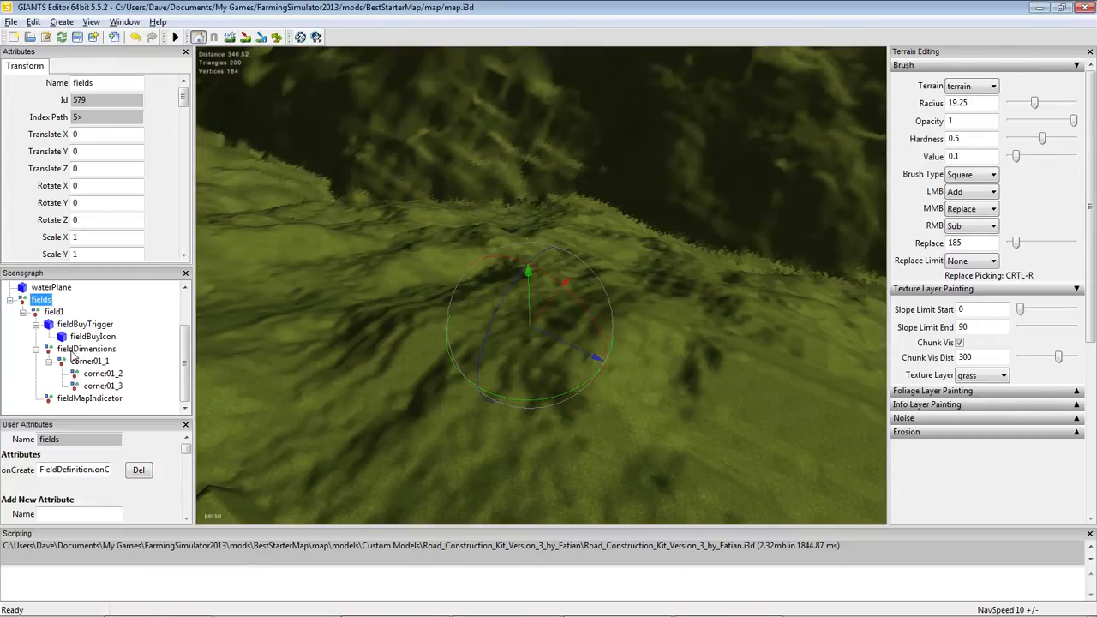
pyautogui.click(75, 351)
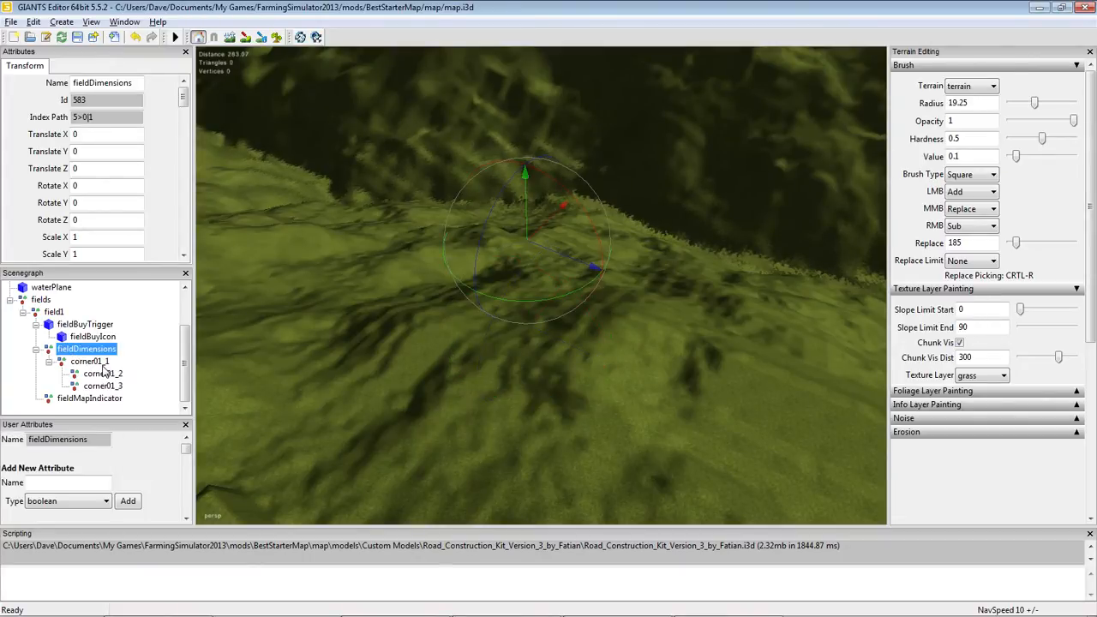
pyautogui.click(100, 362)
pyautogui.click(105, 375)
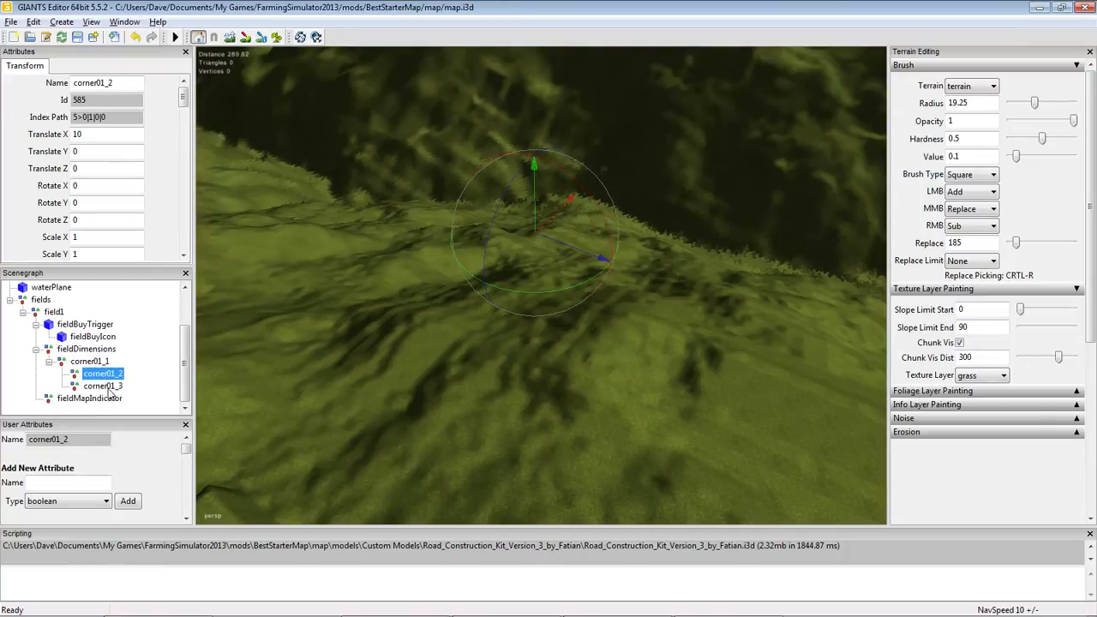
pyautogui.click(104, 386)
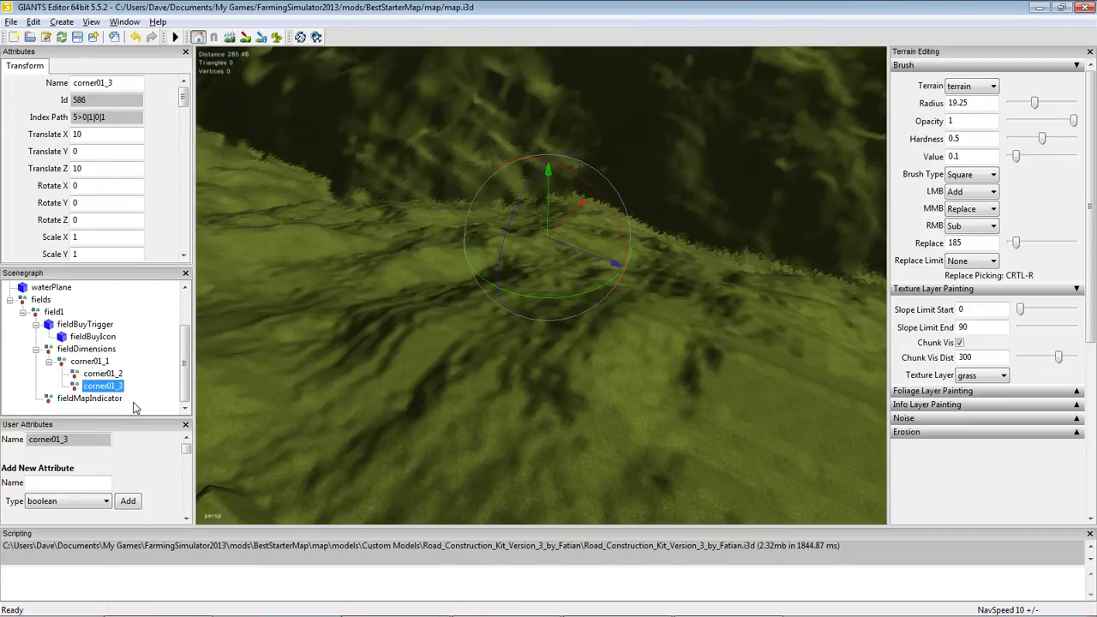
pyautogui.click(89, 400)
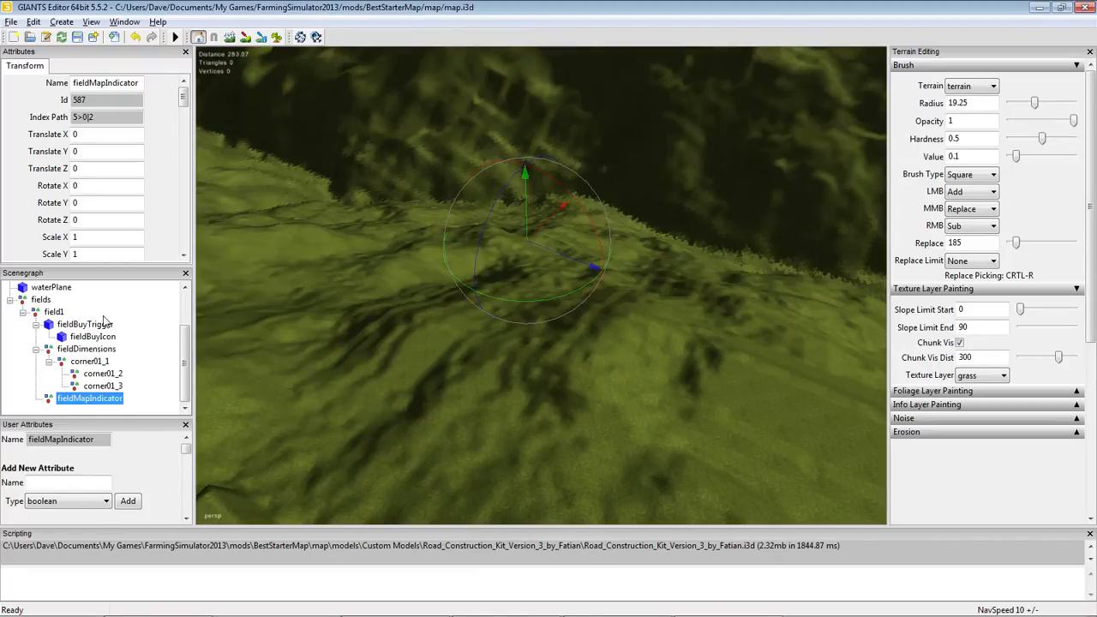
# Compare the transform values of the fields group, field1, fieldBuyTrigger, fieldBuyIcon and fieldDimensions
pyautogui.click(22, 302)
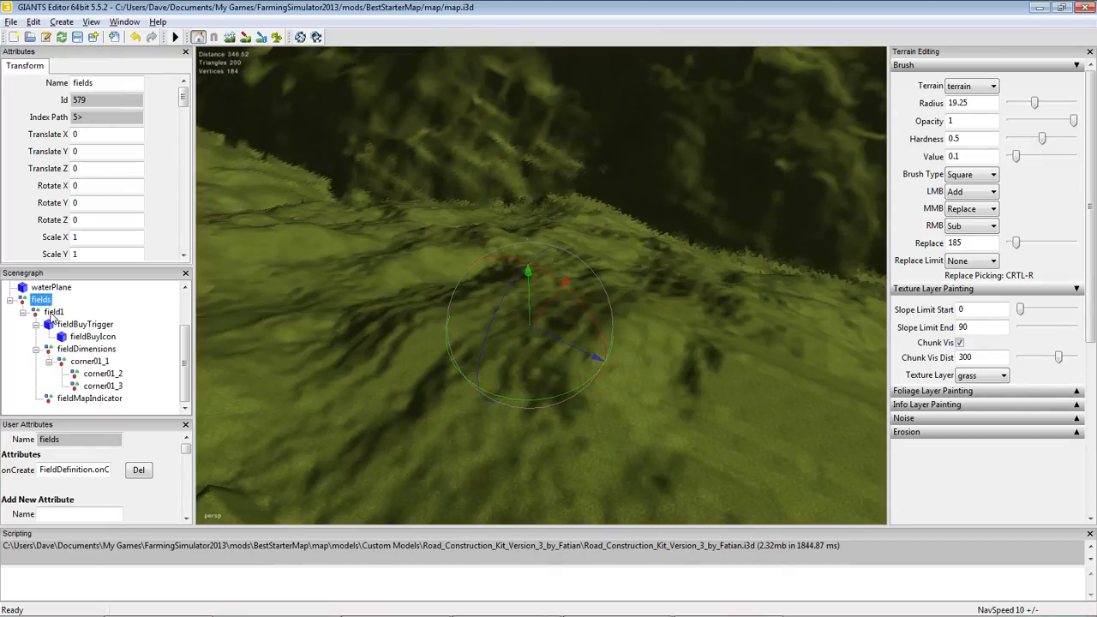
pyautogui.click(54, 312)
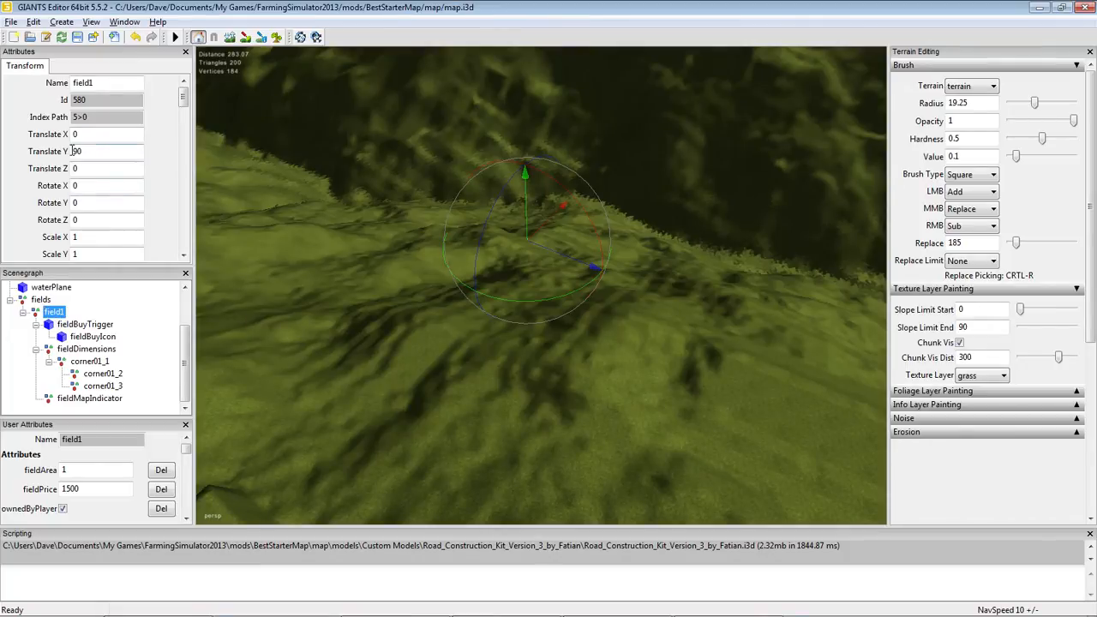
pyautogui.click(75, 327)
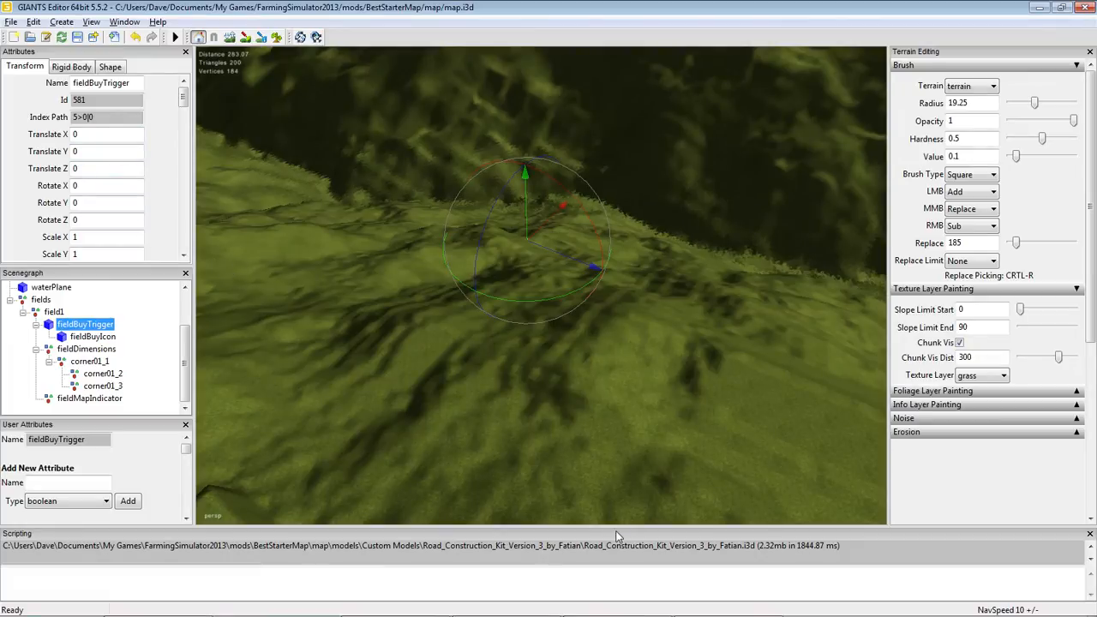
pyautogui.click(53, 313)
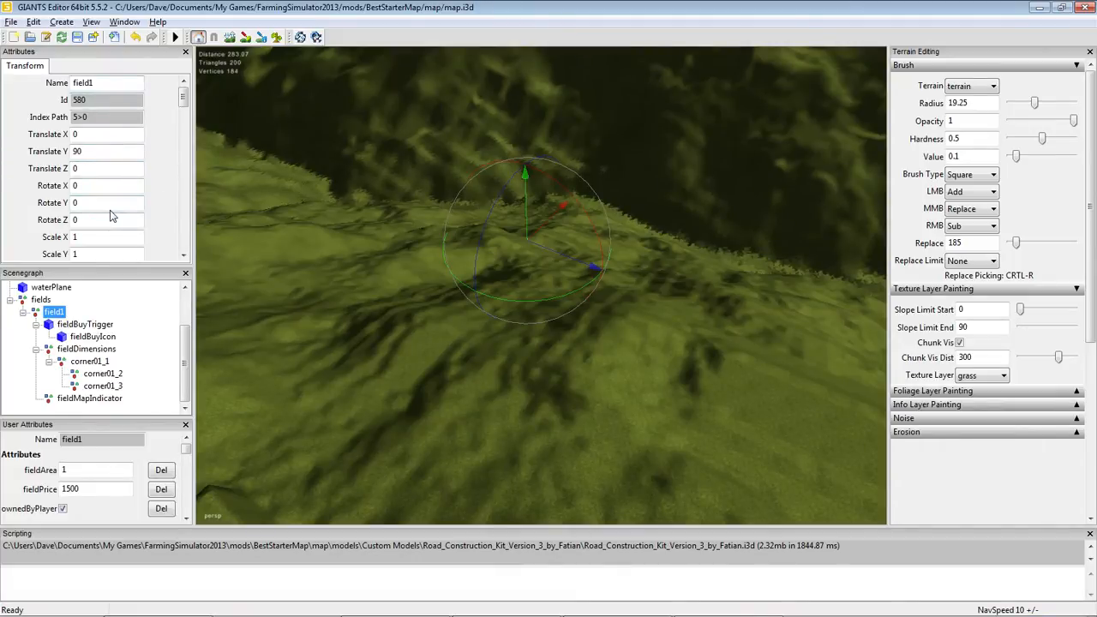
pyautogui.click(85, 325)
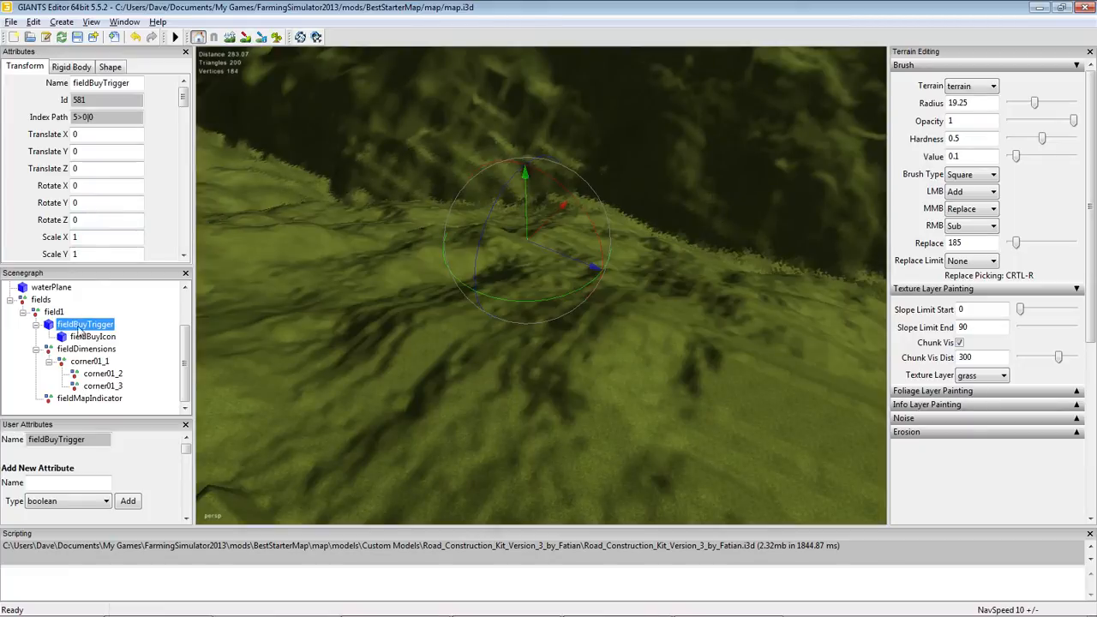
pyautogui.click(54, 312)
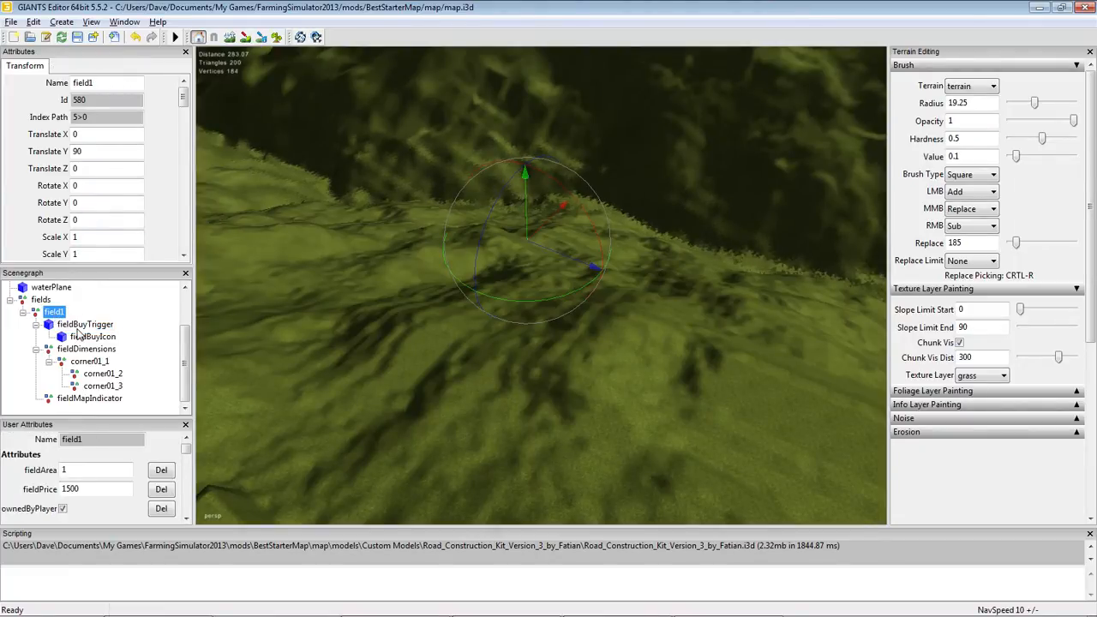
pyautogui.click(81, 326)
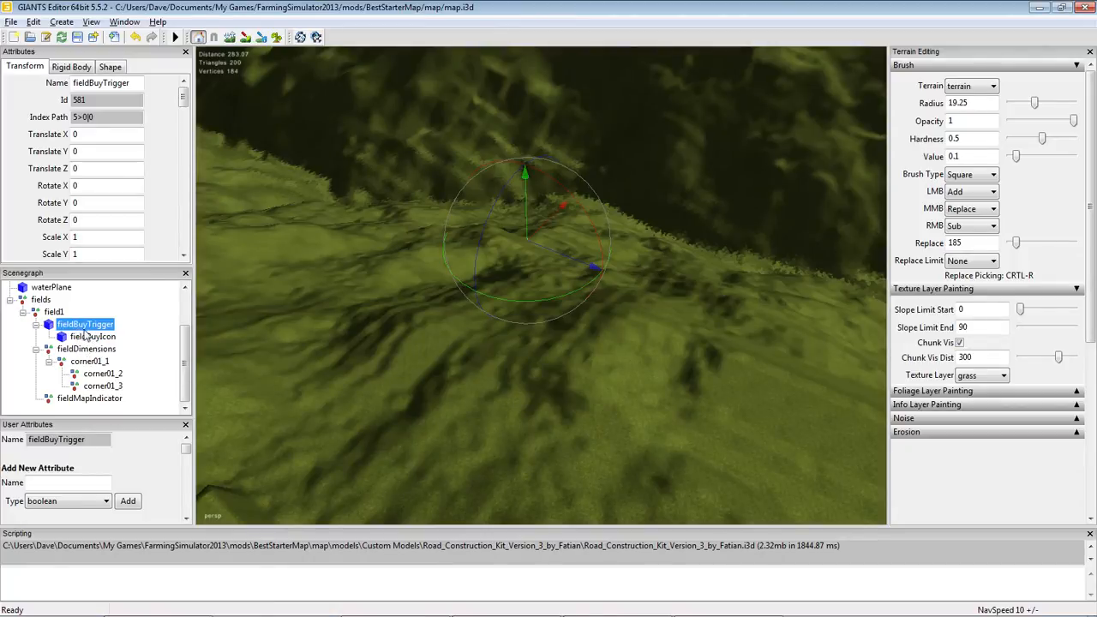
pyautogui.click(86, 337)
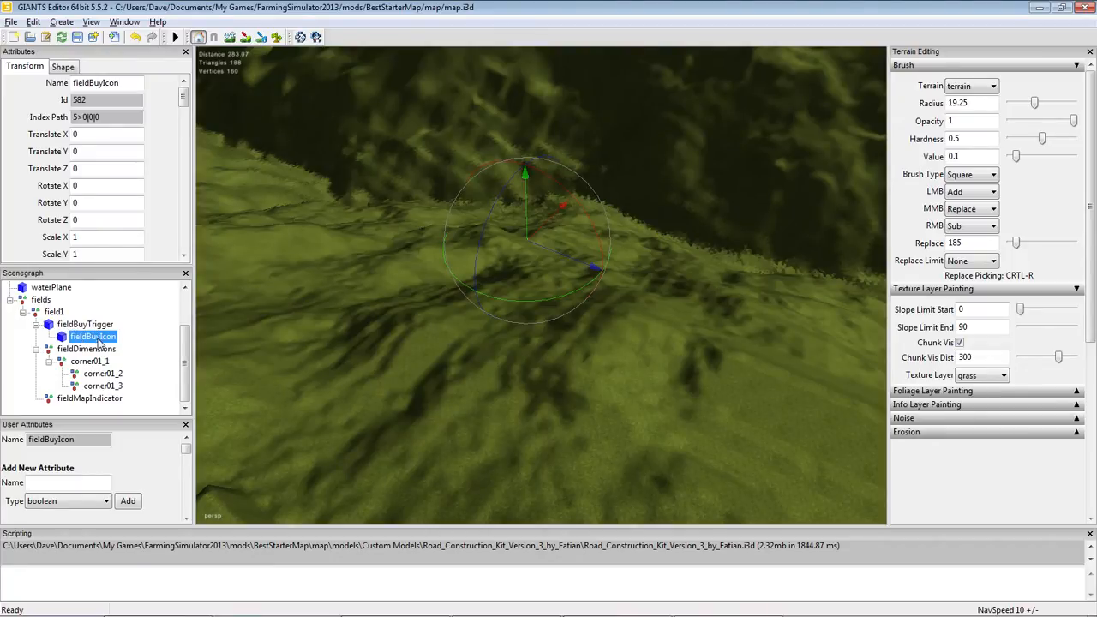
pyautogui.click(64, 351)
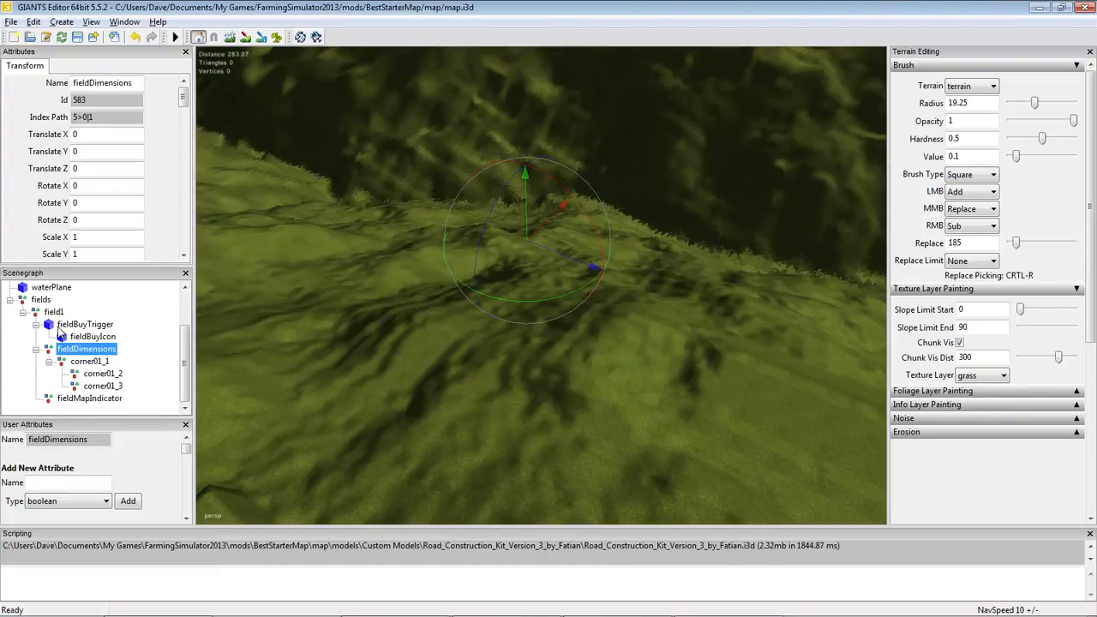
# Compare the translation values of field1 with those of fieldDimensions, corner01_1 and corner01_2
pyautogui.click(54, 313)
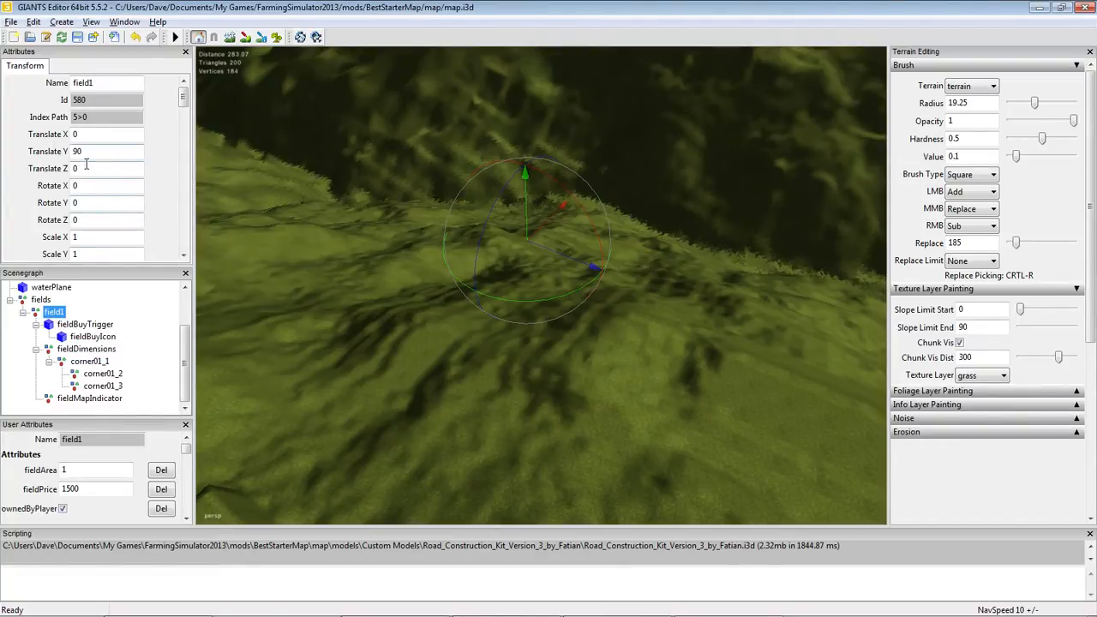
pyautogui.click(62, 351)
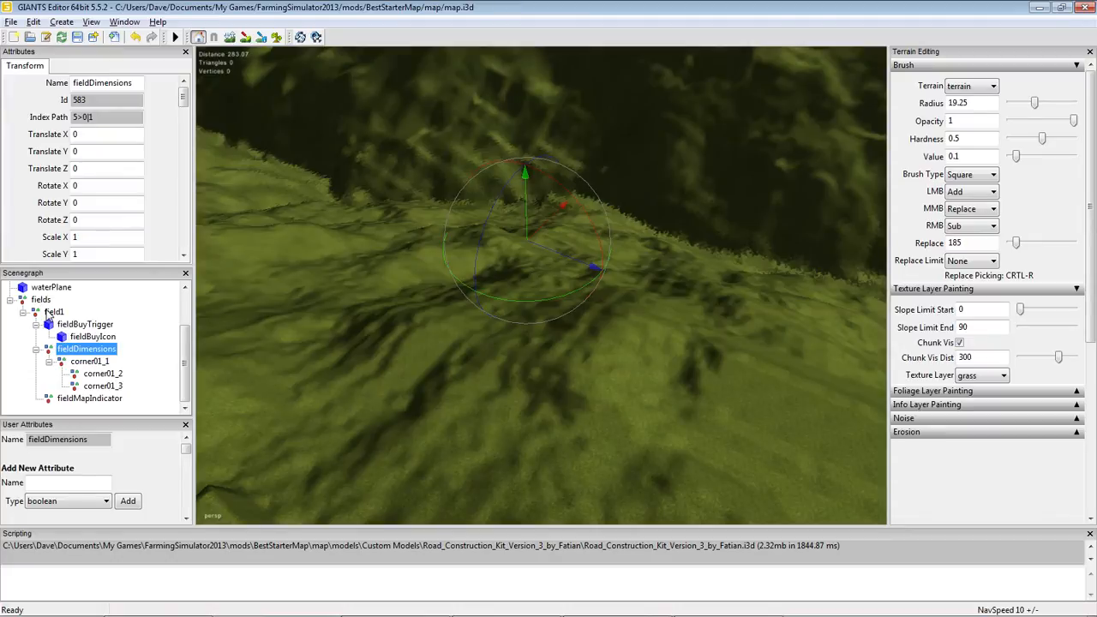
pyautogui.click(51, 312)
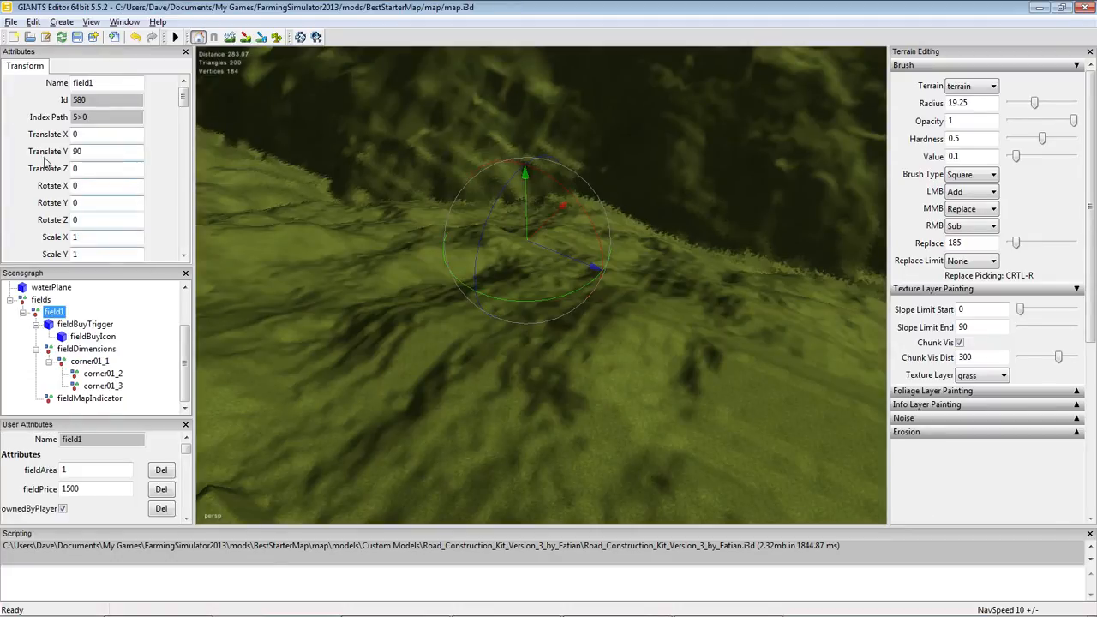
pyautogui.click(69, 351)
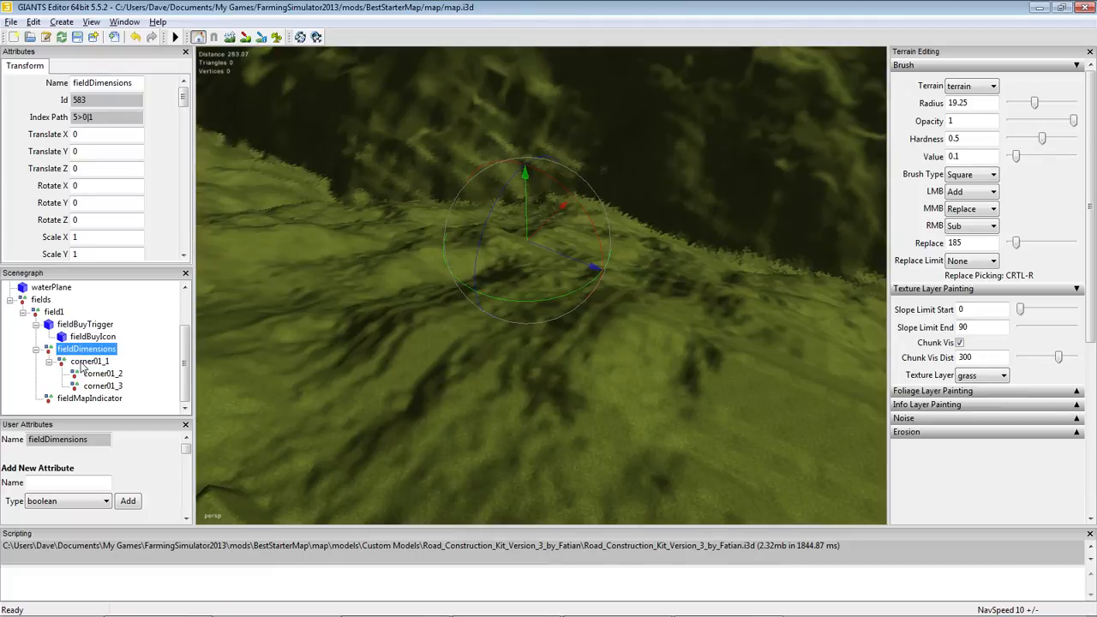
pyautogui.click(87, 361)
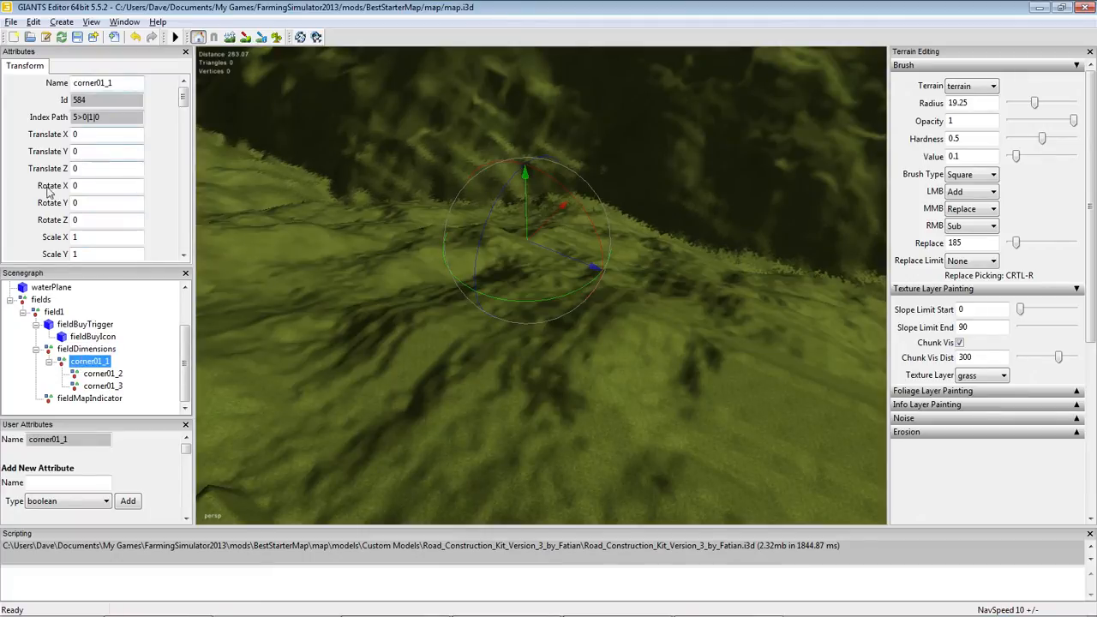
pyautogui.click(61, 351)
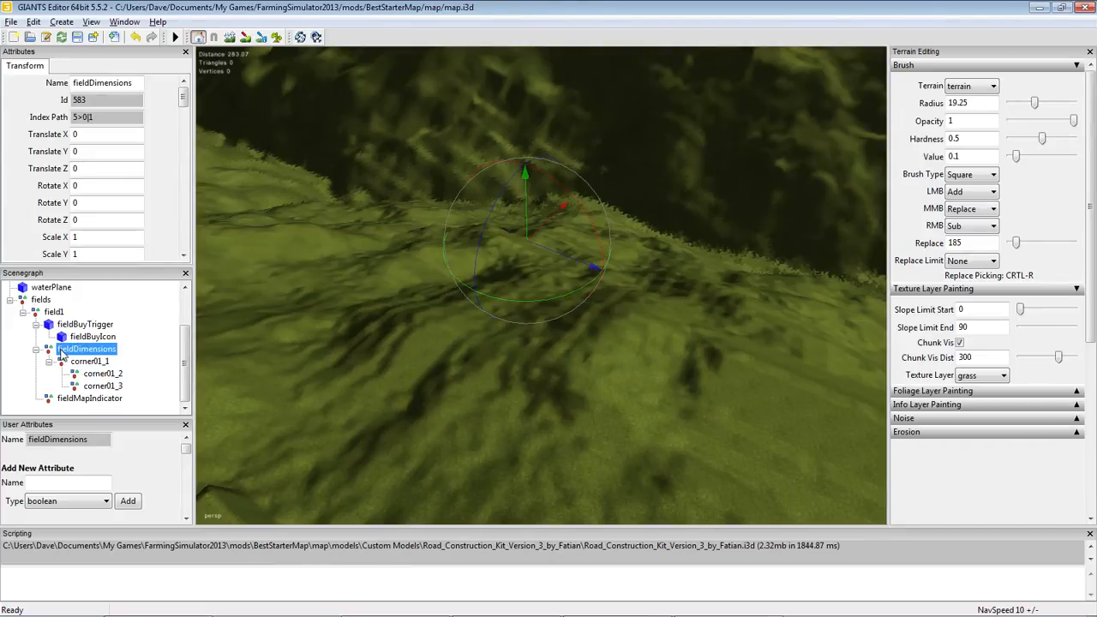
pyautogui.click(86, 363)
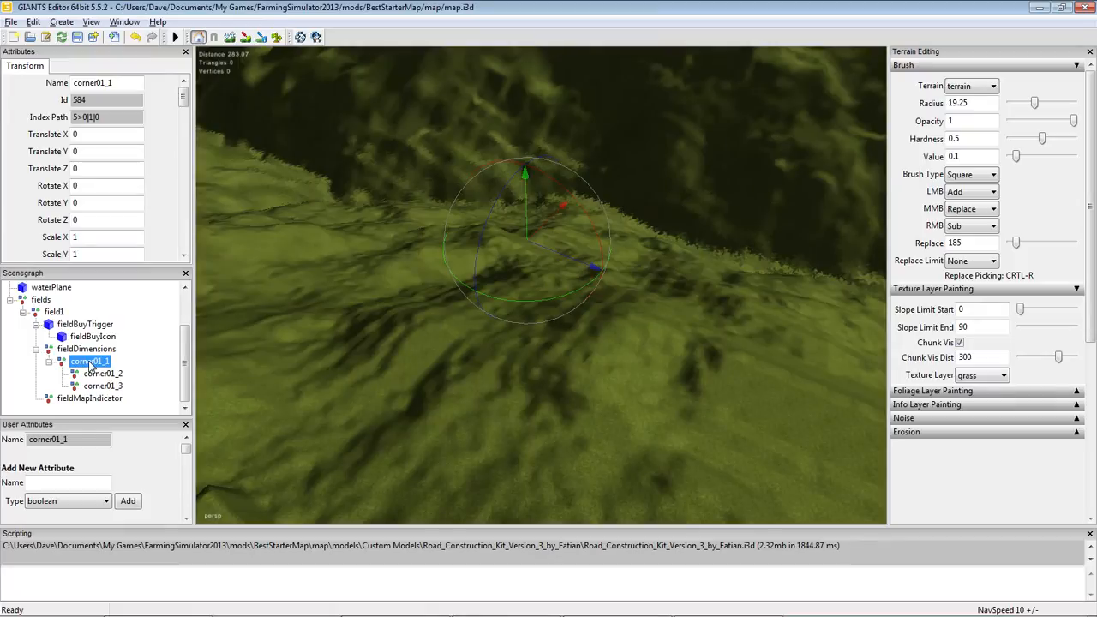
pyautogui.click(98, 375)
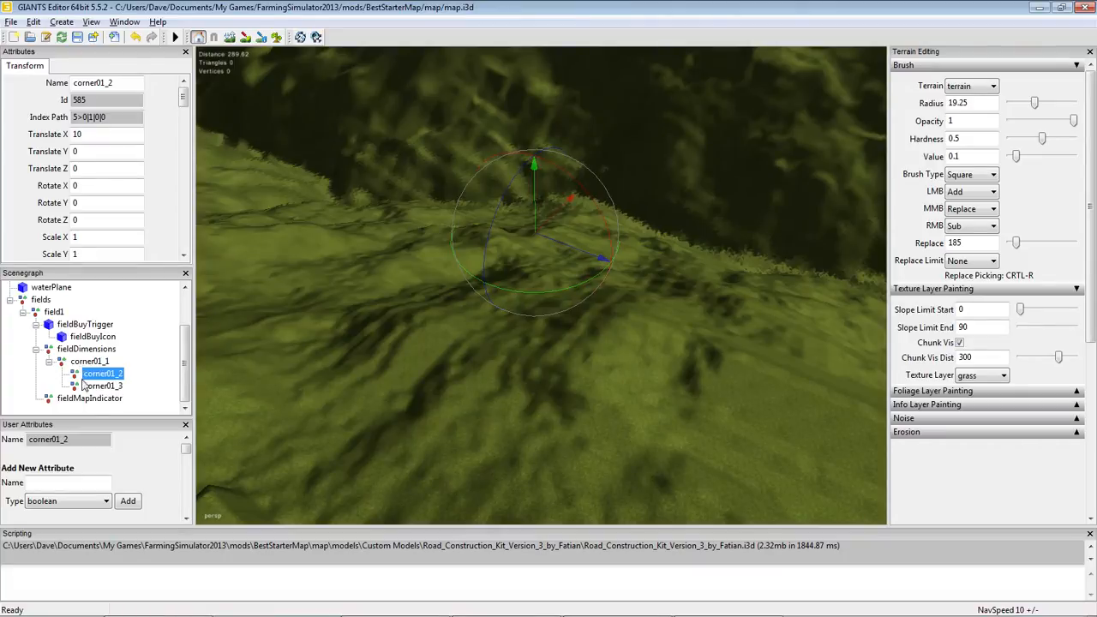
# Compare the transform values and attributes of corner01_3, fieldMapIndicator and the parent field1
pyautogui.click(88, 386)
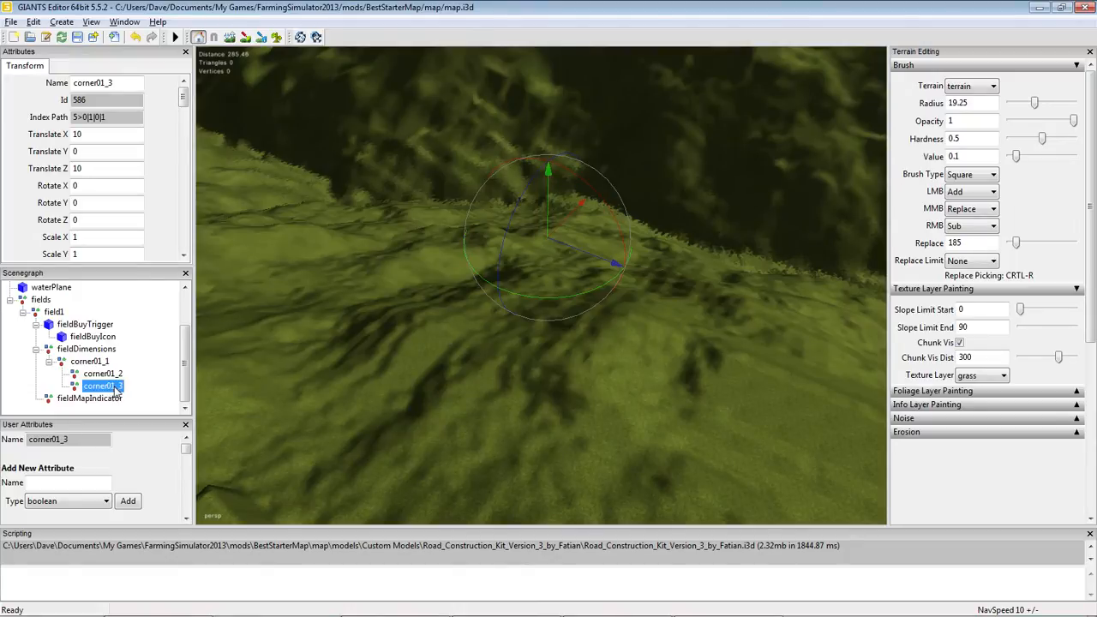
pyautogui.click(72, 402)
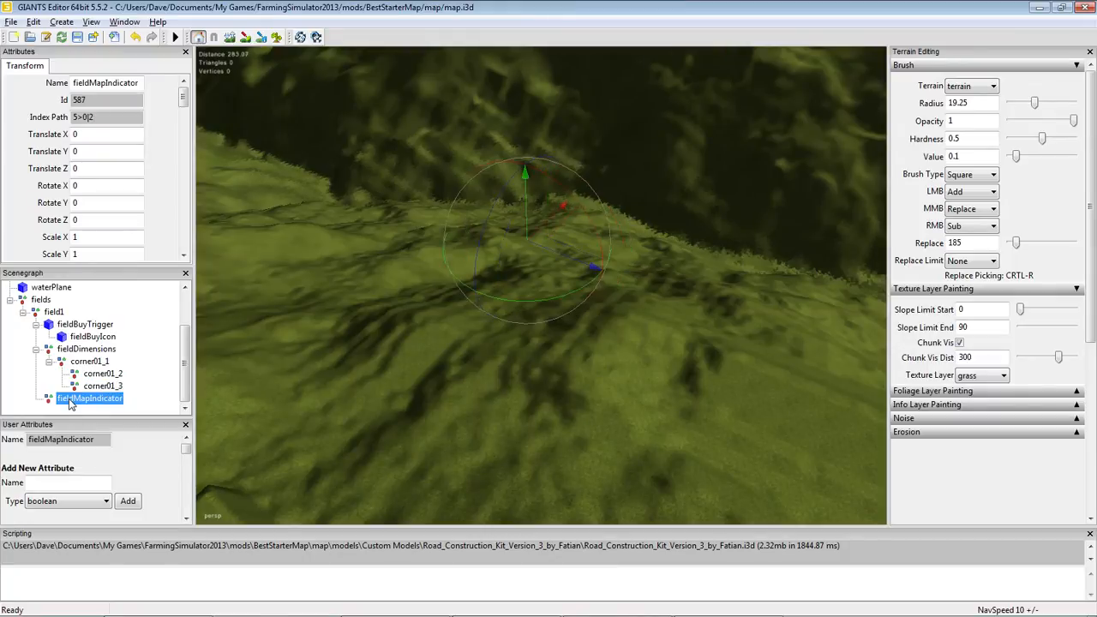
pyautogui.click(53, 313)
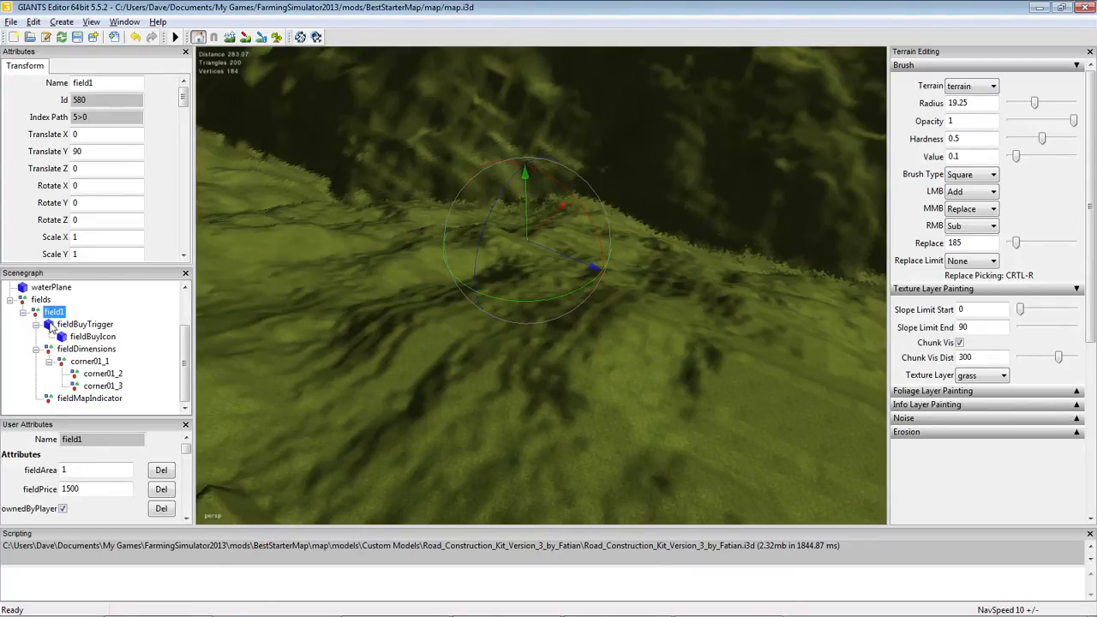
pyautogui.click(72, 400)
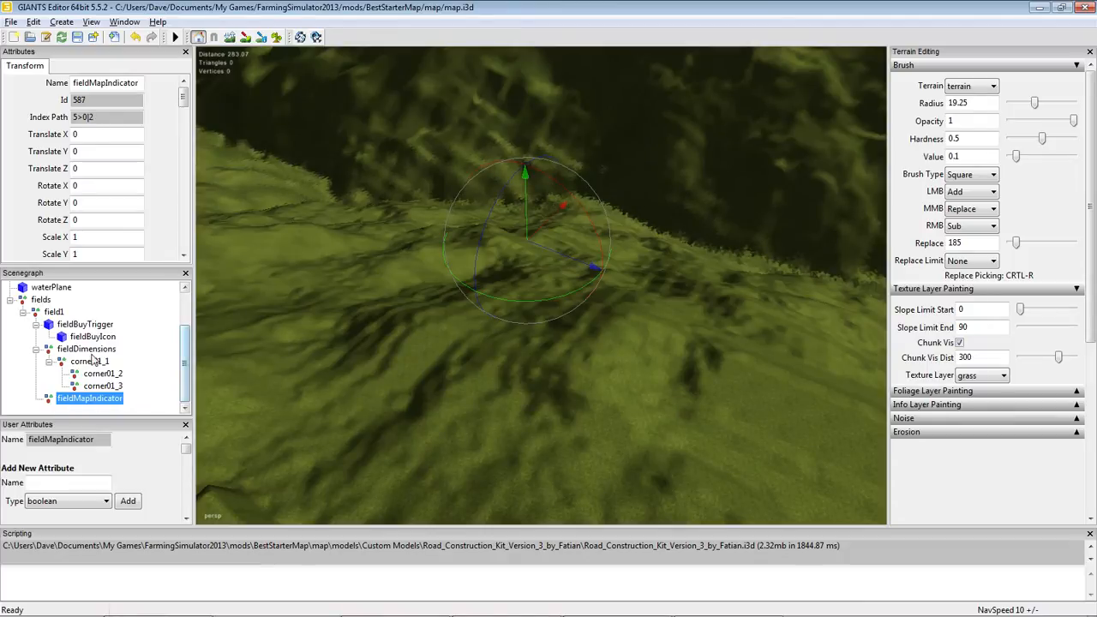
# Collapse corner01_1, fieldDimensions, fieldBuyTrigger, field1 and the fields group in the scenegraph
pyautogui.click(10, 299)
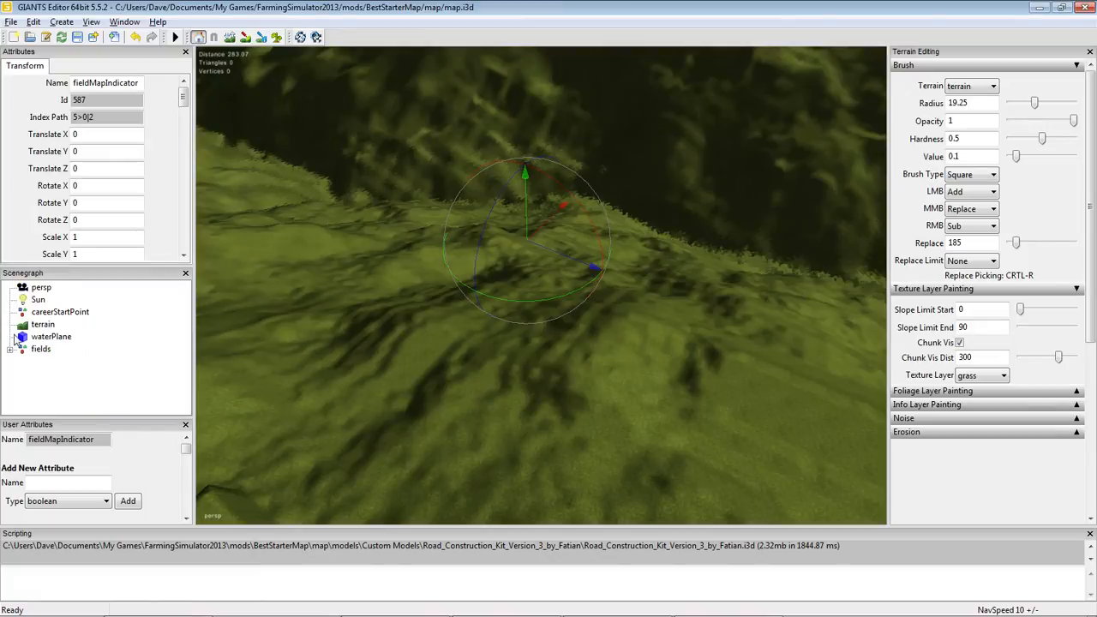
pyautogui.click(11, 349)
pyautogui.click(49, 361)
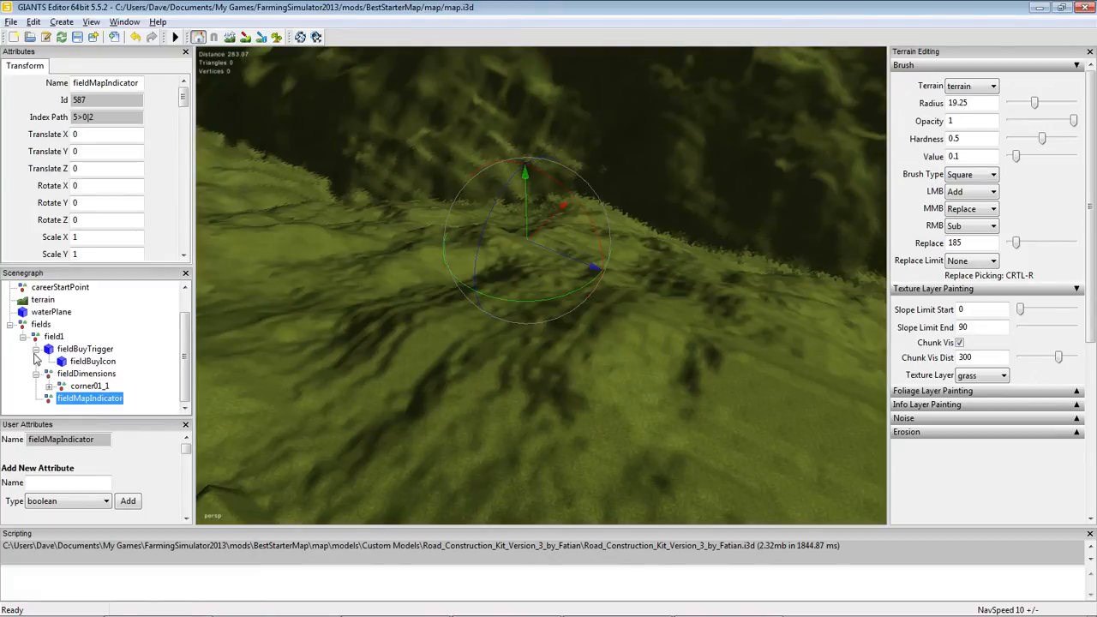
pyautogui.click(36, 374)
pyautogui.click(36, 362)
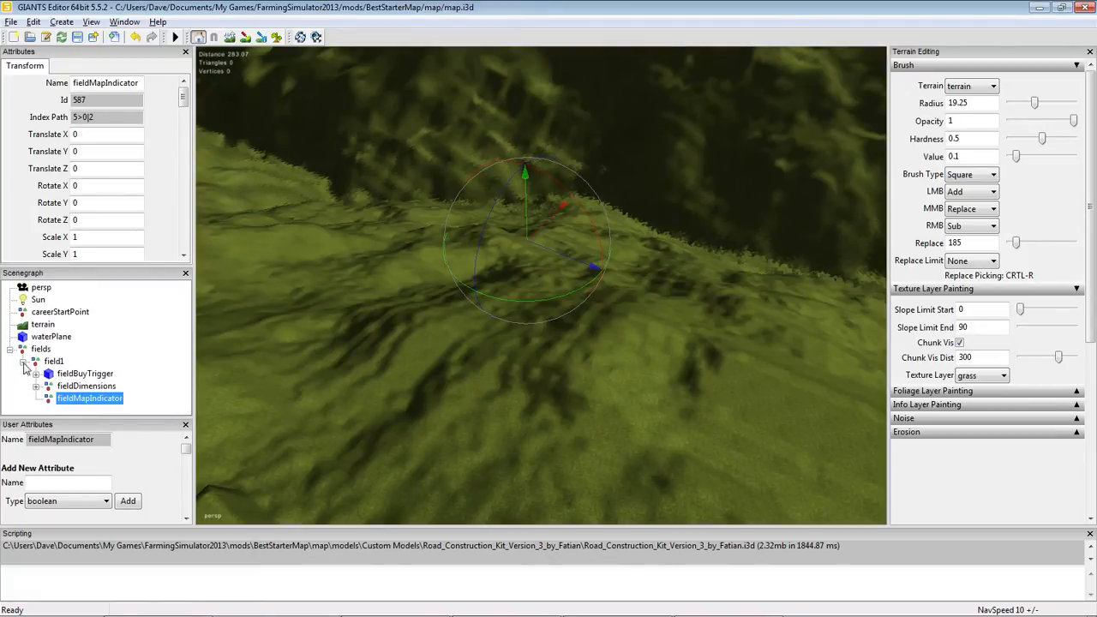
pyautogui.click(24, 362)
pyautogui.click(10, 349)
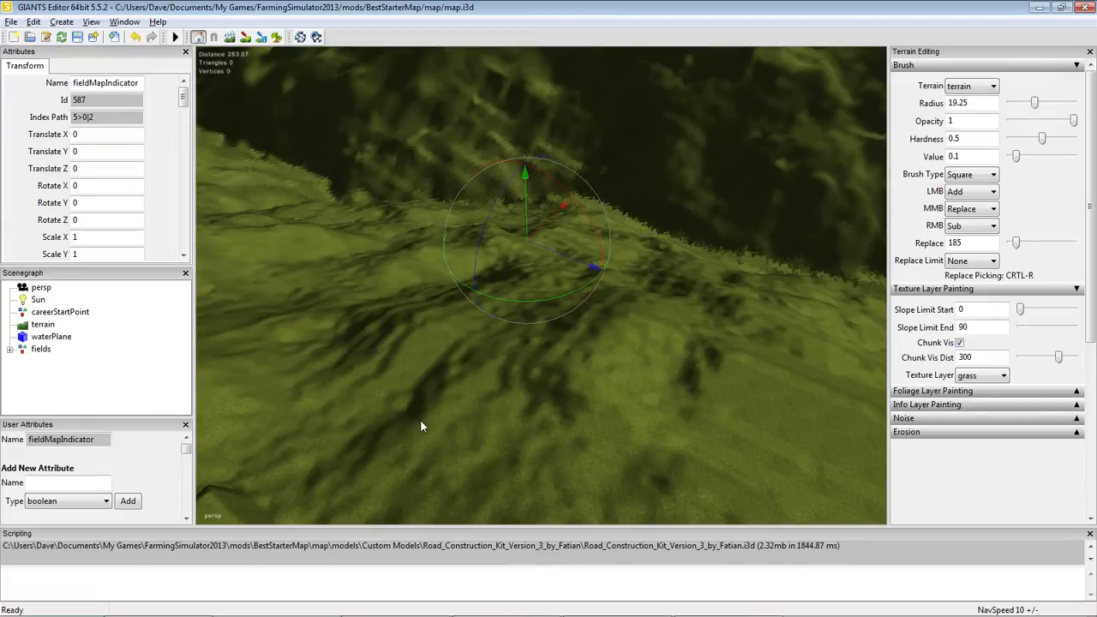
# Return to GIANTS Editor, start importing a 3D file and browse to the BestStarterMap mod folder
pyautogui.moveTo(444, 431)
pyautogui.keyDown('alt'); pyautogui.mouseDown()
pyautogui.moveTo(894, 427)
pyautogui.moveTo(1045, 443)
pyautogui.moveTo(1076, 461)
pyautogui.moveTo(860, 444)
pyautogui.moveTo(642, 377)
pyautogui.moveTo(641, 461)
pyautogui.moveTo(605, 372)
pyautogui.moveTo(602, 431)
pyautogui.moveTo(657, 419)
pyautogui.moveTo(429, 436)
pyautogui.mouseUp(); pyautogui.keyUp('alt')
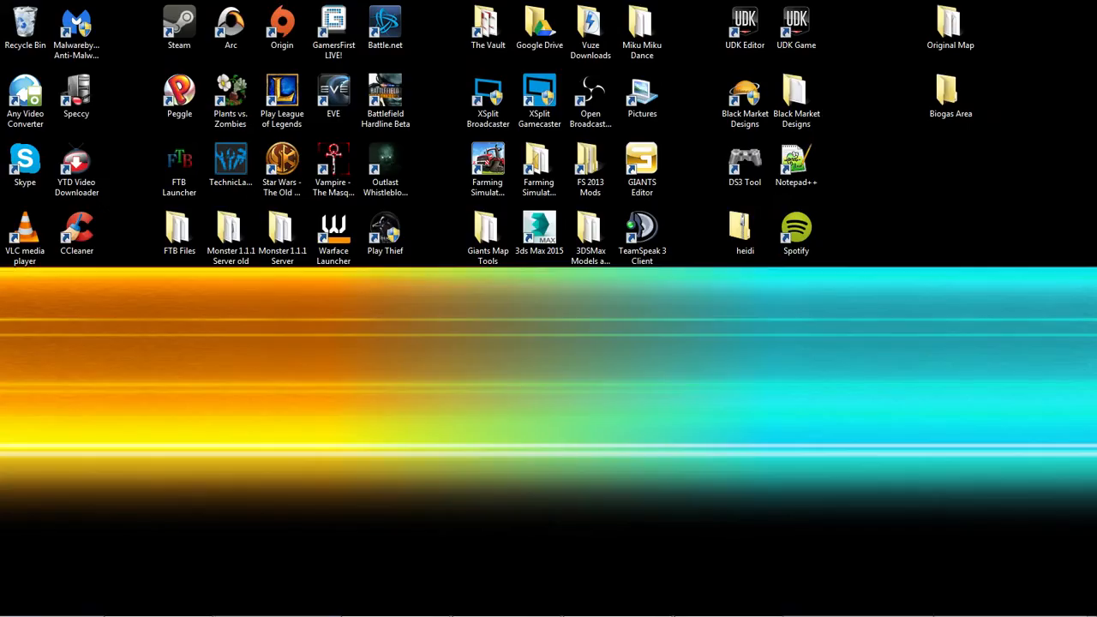
pyautogui.click(750, 610)
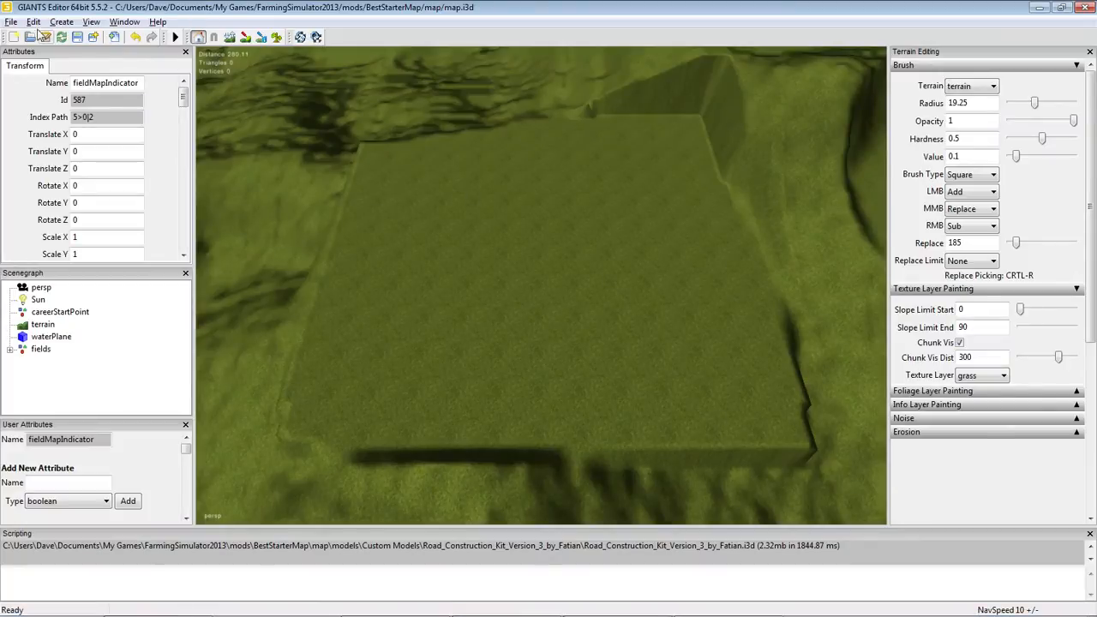
pyautogui.click(11, 22)
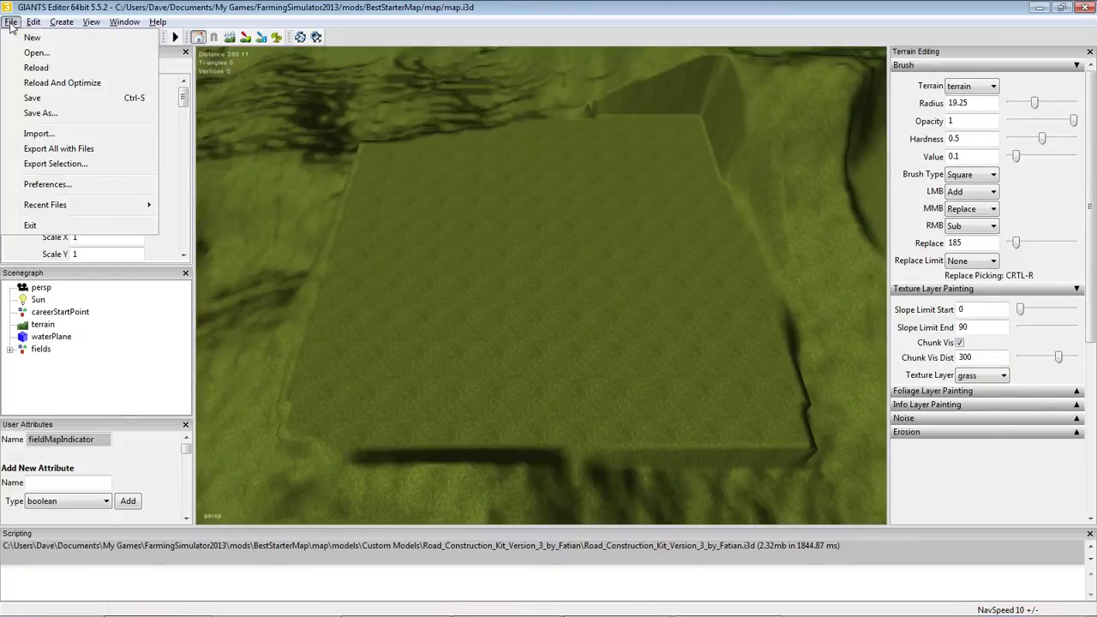
pyautogui.click(39, 134)
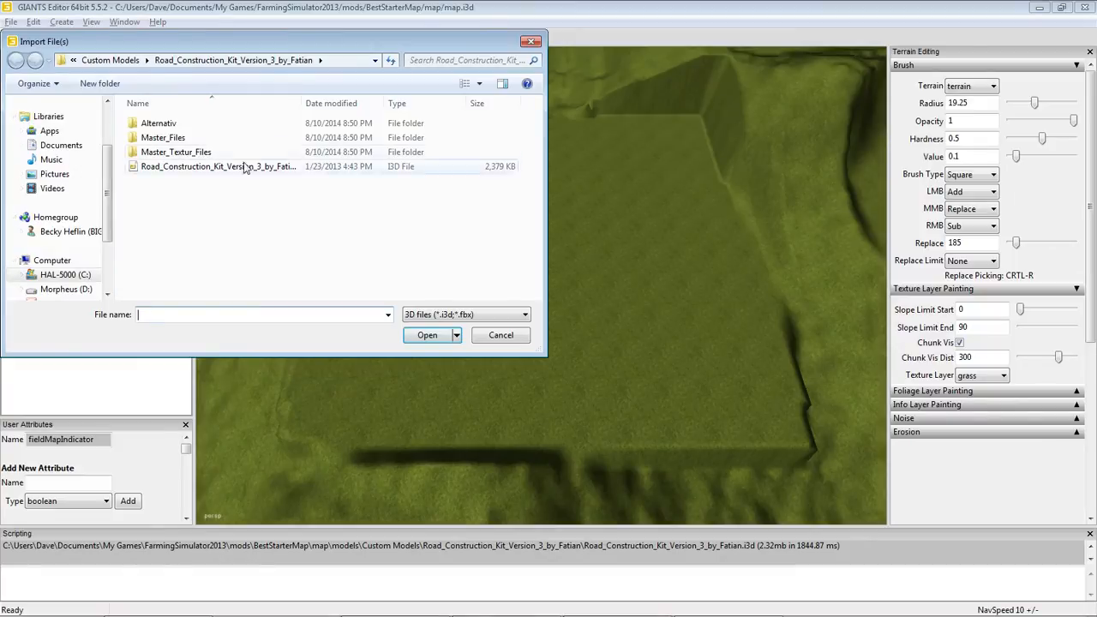
pyautogui.click(73, 61)
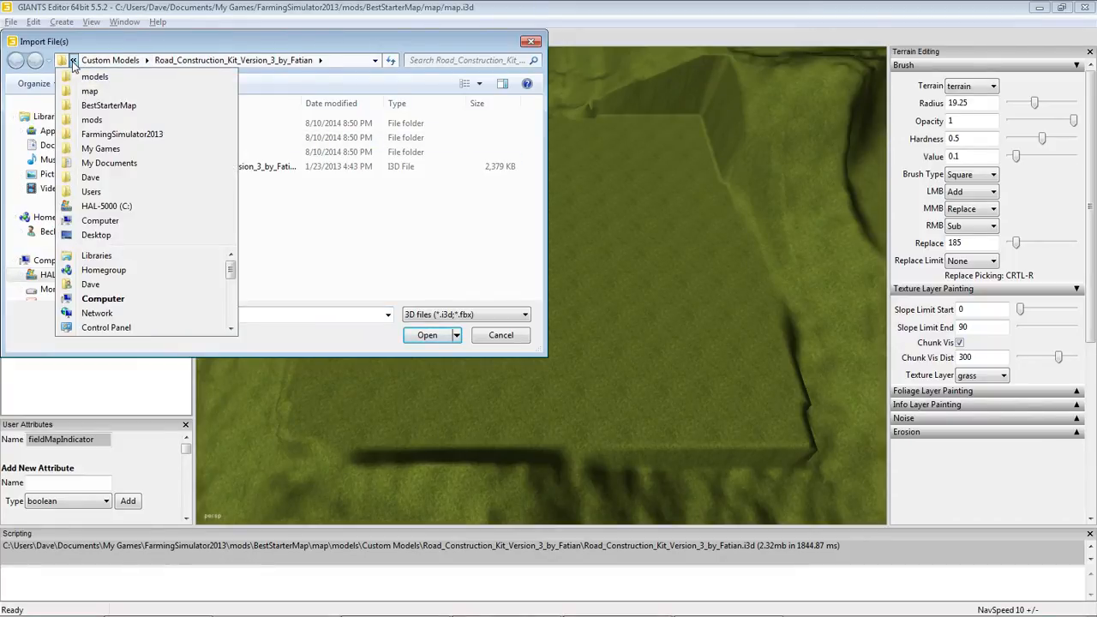
pyautogui.click(101, 105)
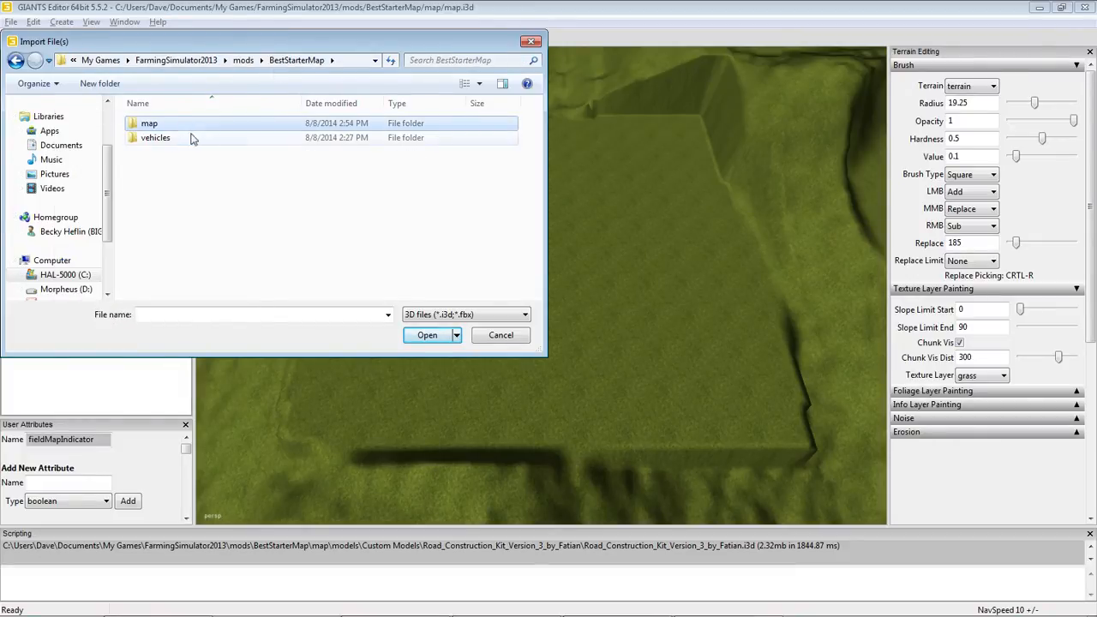
# Import the Road_Construction_Kit_Version_3_by_Fatian i3d file from its folder under map, models, Custom Models
pyautogui.doubleClick(149, 126)
pyautogui.doubleClick(156, 139)
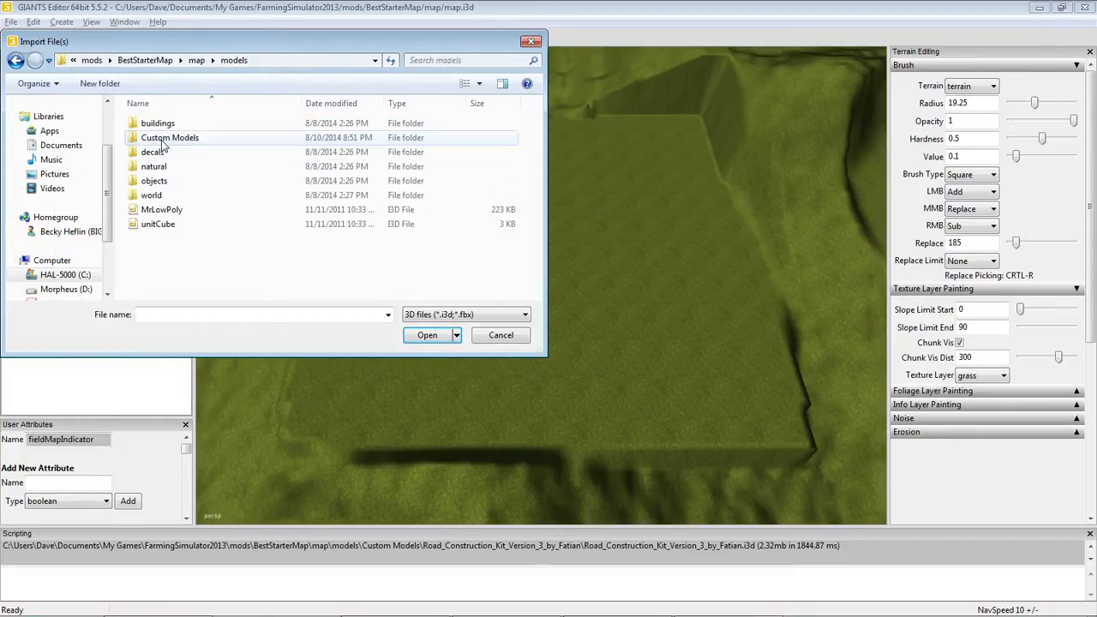
pyautogui.doubleClick(156, 138)
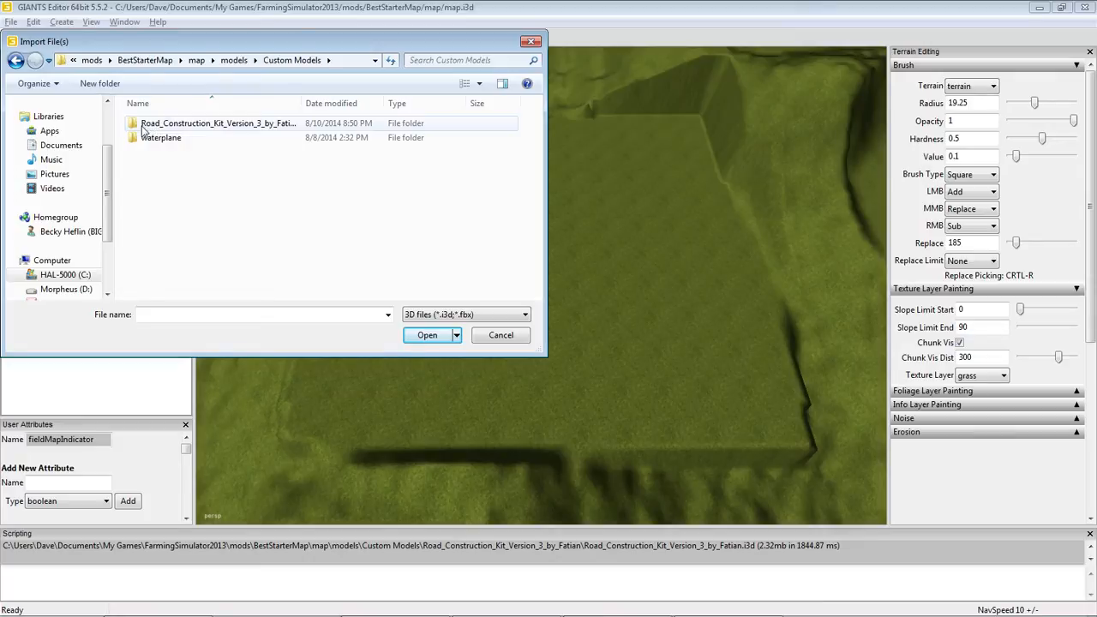
pyautogui.doubleClick(143, 125)
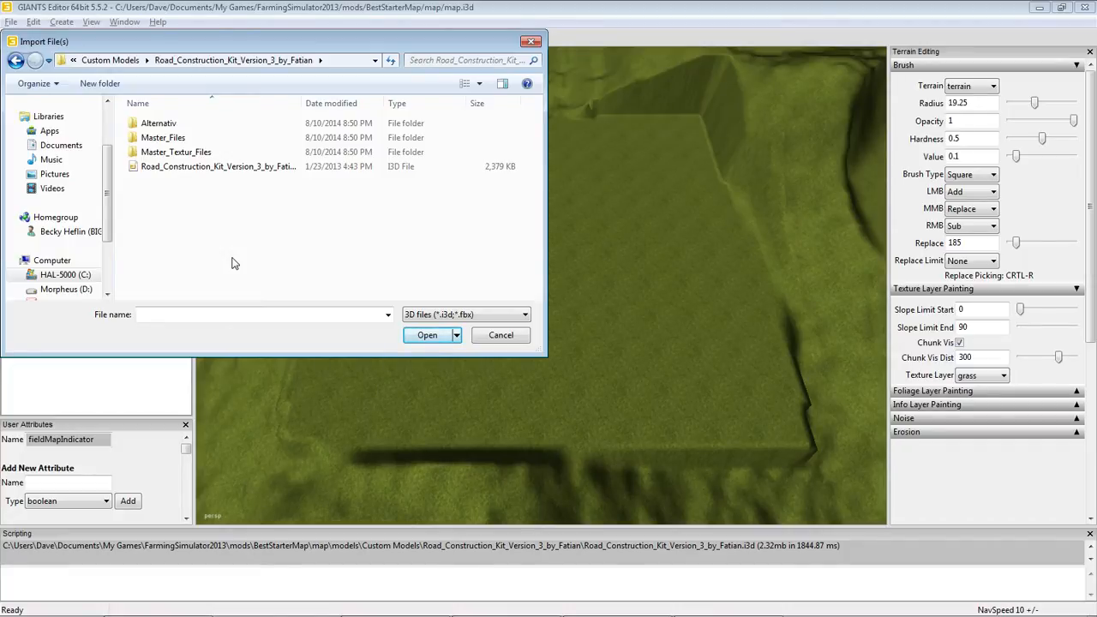
pyautogui.click(175, 168)
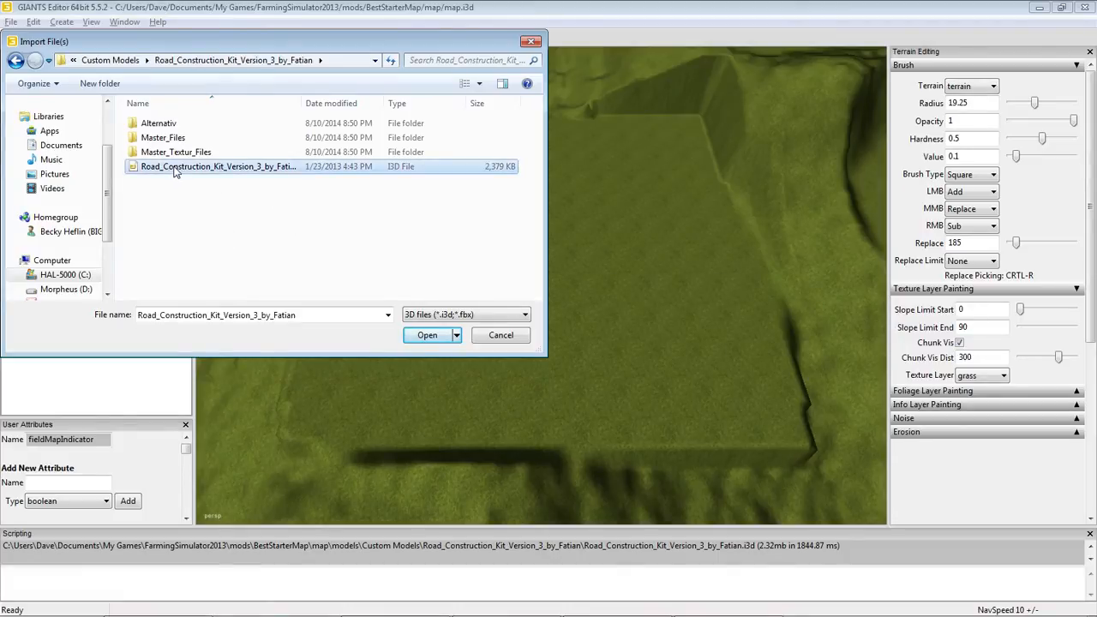
pyautogui.click(430, 335)
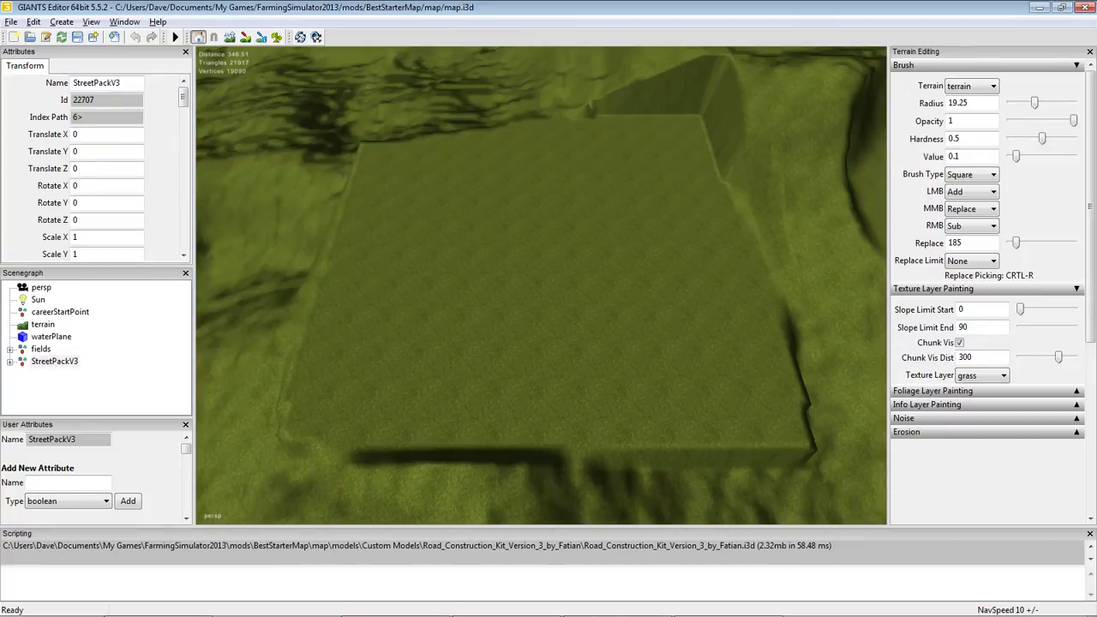
# Expand StreetPackV3 to review its groups of streets, curves, slopes and lanes, and collapse it again
pyautogui.click(25, 365)
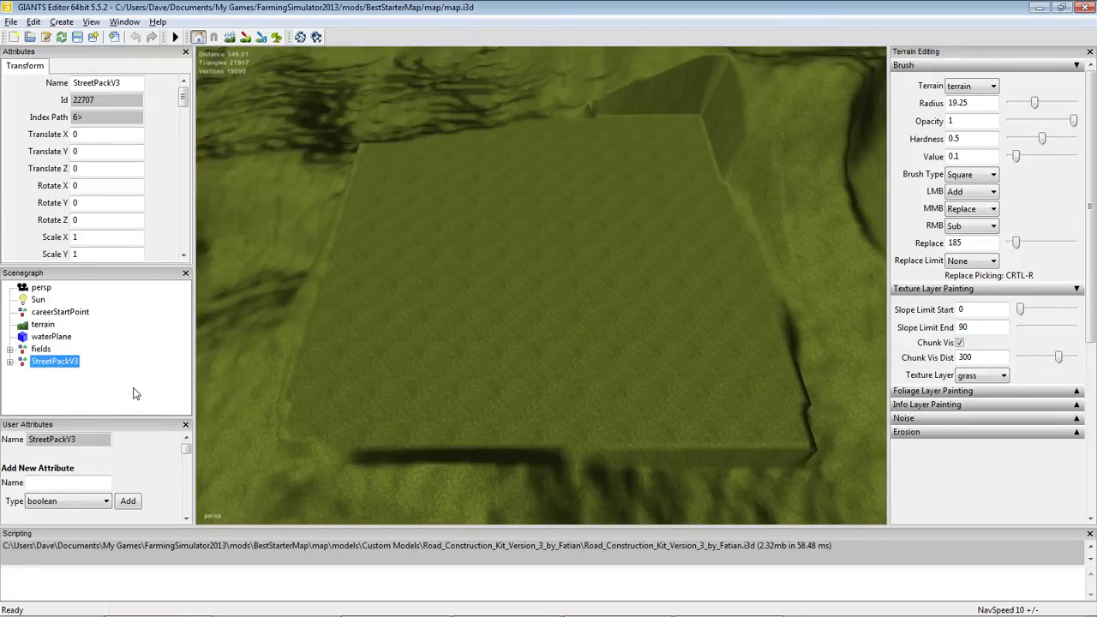
pyautogui.click(10, 361)
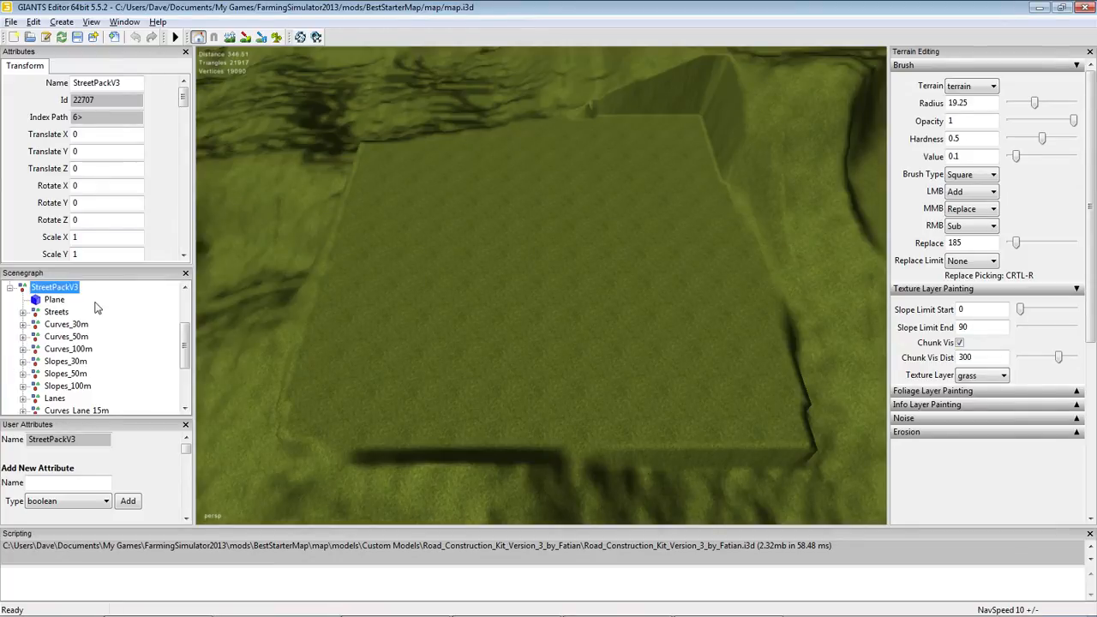
pyautogui.click(9, 287)
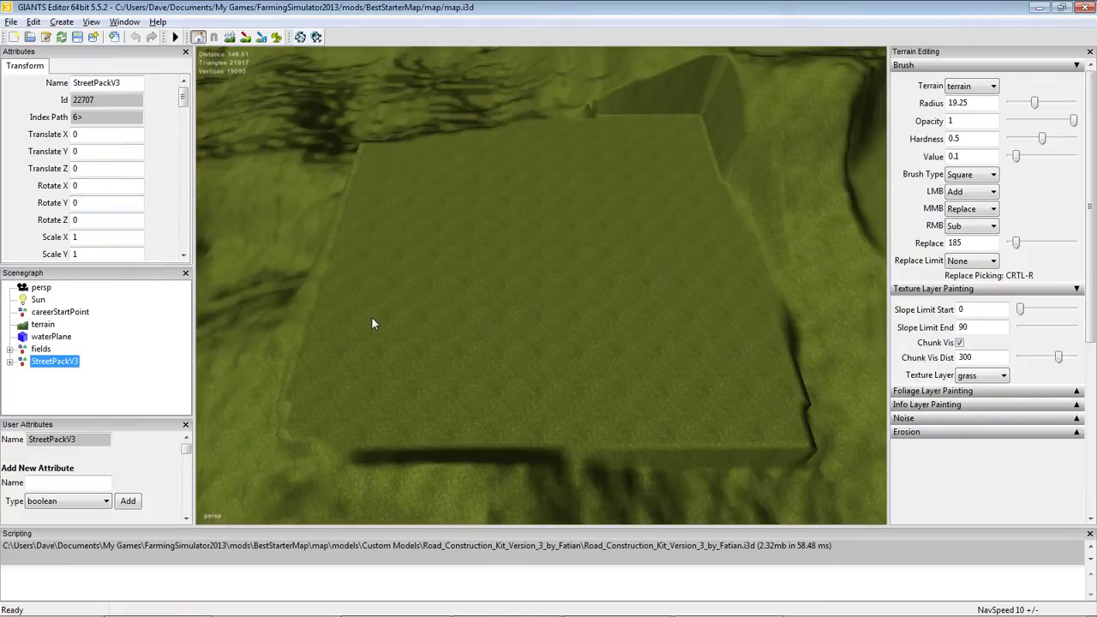
# Survey the imported road pieces laid out on the red plane beneath the terrain
pyautogui.moveTo(381, 334); pyautogui.dragTo(875, 346)
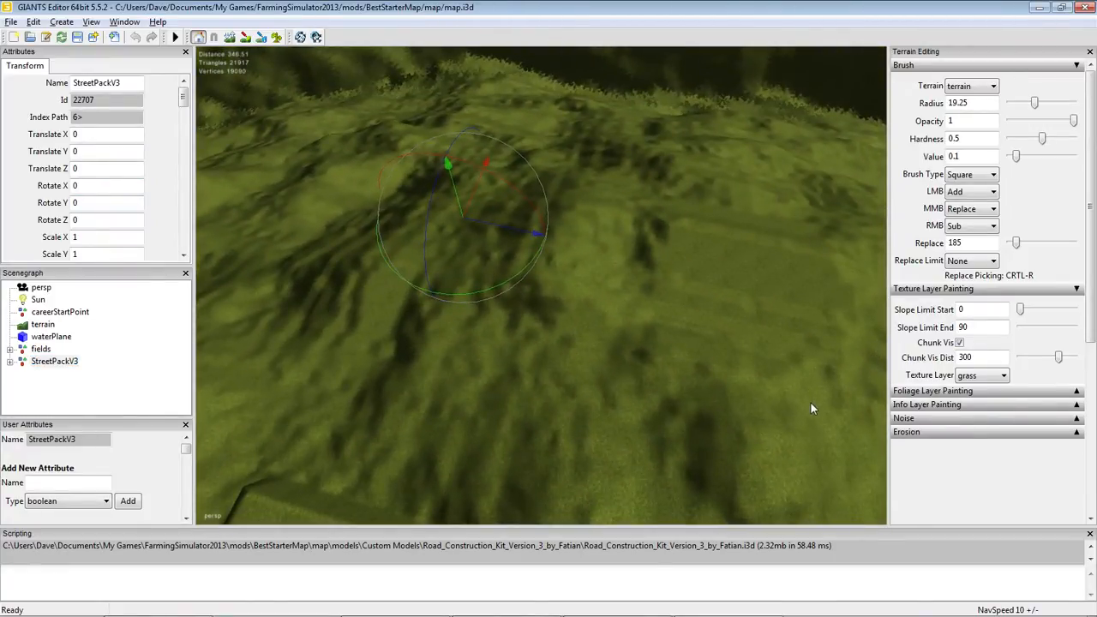
pyautogui.keyDown('alt'); pyautogui.moveTo(810, 402); pyautogui.dragTo(597, 102, button='right'); pyautogui.keyUp('alt')
pyautogui.keyDown('alt'); pyautogui.moveTo(597, 105); pyautogui.dragTo(485, 171); pyautogui.keyUp('alt')
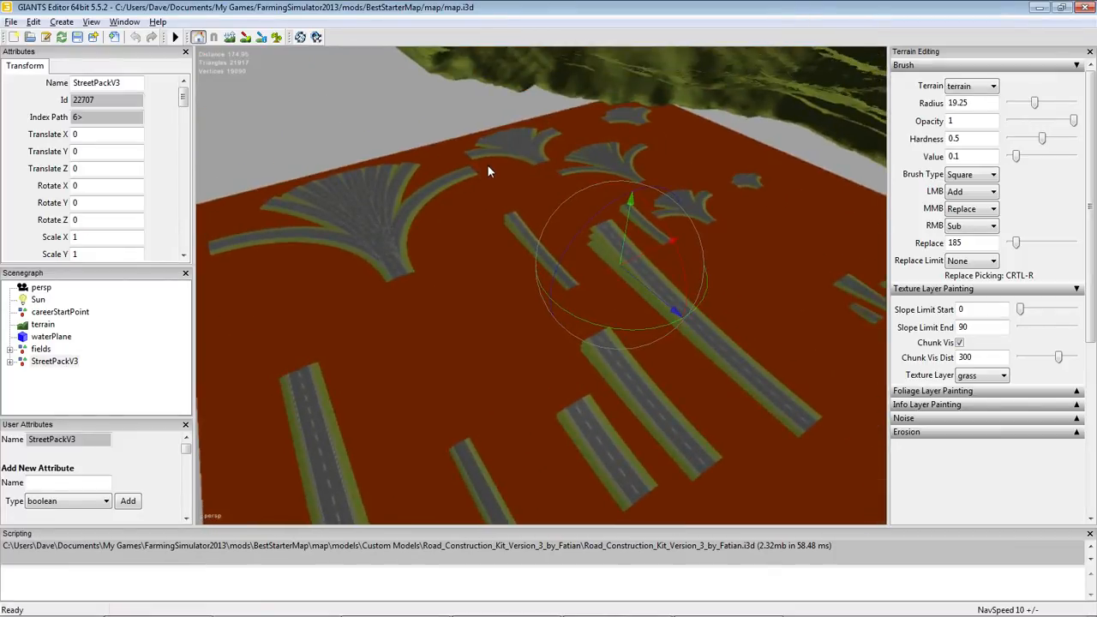
pyautogui.keyDown('alt'); pyautogui.moveTo(486, 169); pyautogui.dragTo(499, 463, button='right'); pyautogui.keyUp('alt')
pyautogui.keyDown('alt'); pyautogui.moveTo(500, 463); pyautogui.dragTo(914, 302); pyautogui.keyUp('alt')
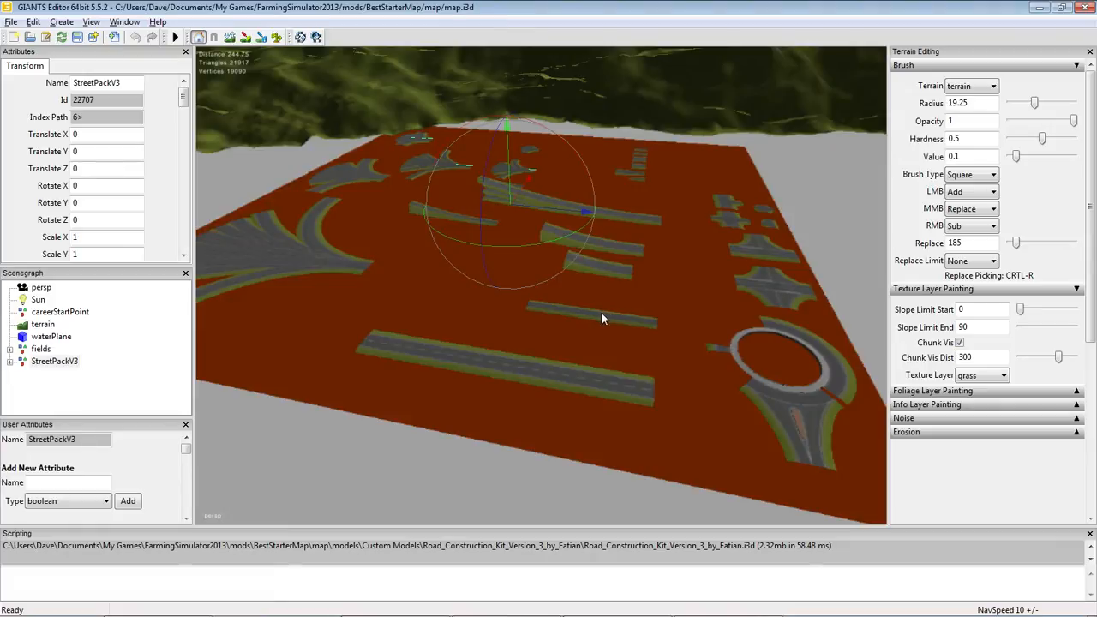
pyautogui.keyDown('alt'); pyautogui.moveTo(602, 387); pyautogui.dragTo(700, 110, button='right'); pyautogui.keyUp('alt')
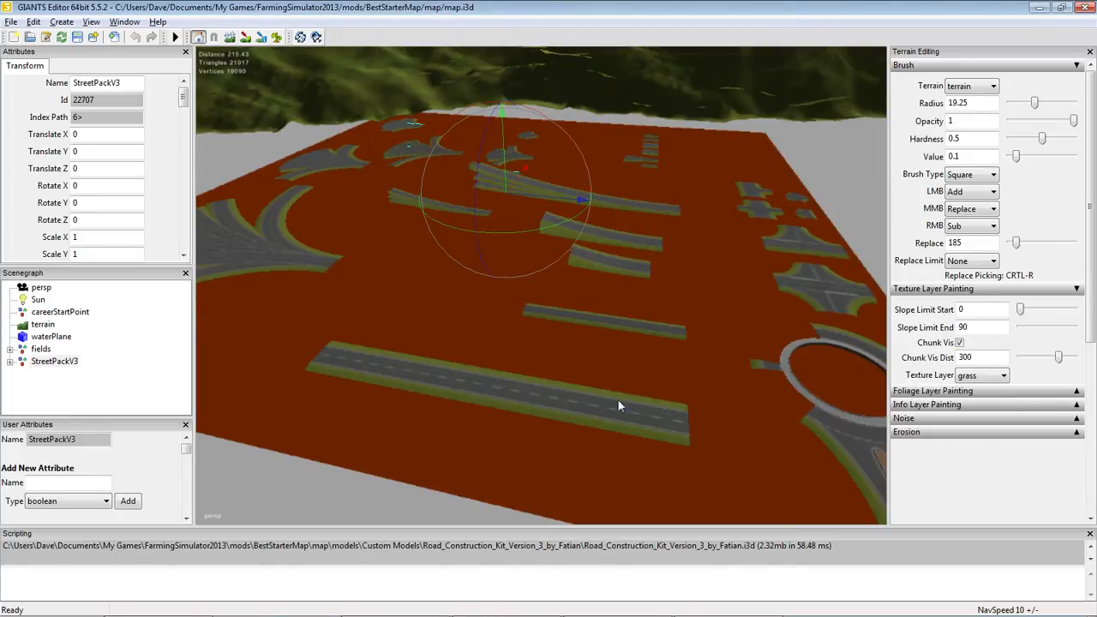
# Select the long straight road piece Street100m and locate it in the Streets group of StreetPackV3
pyautogui.click(584, 403)
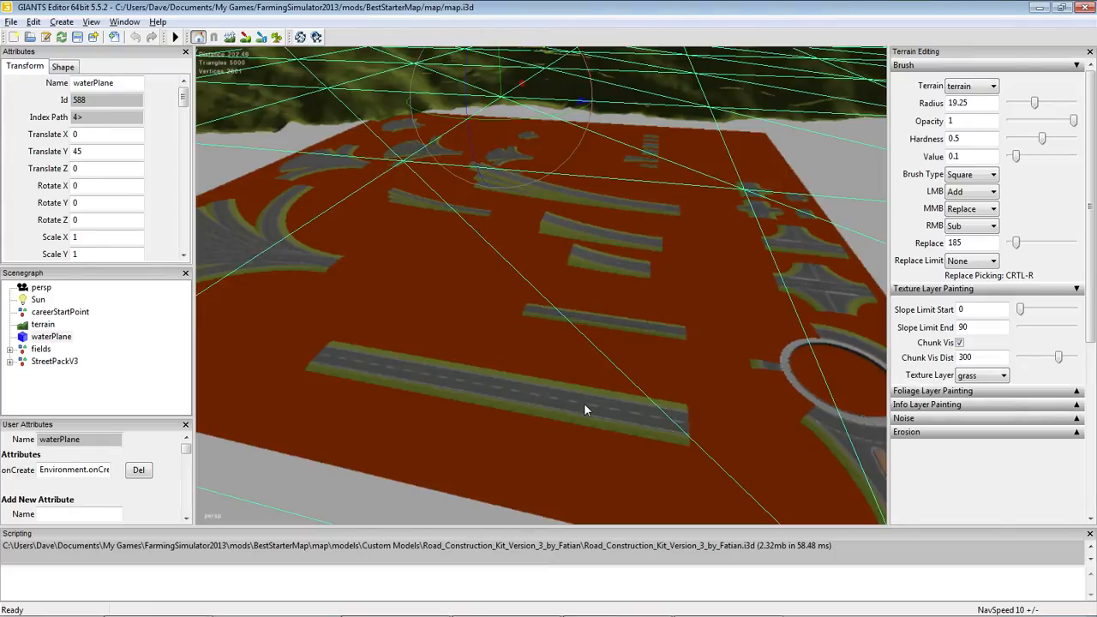
pyautogui.scroll(5, 590, 163)
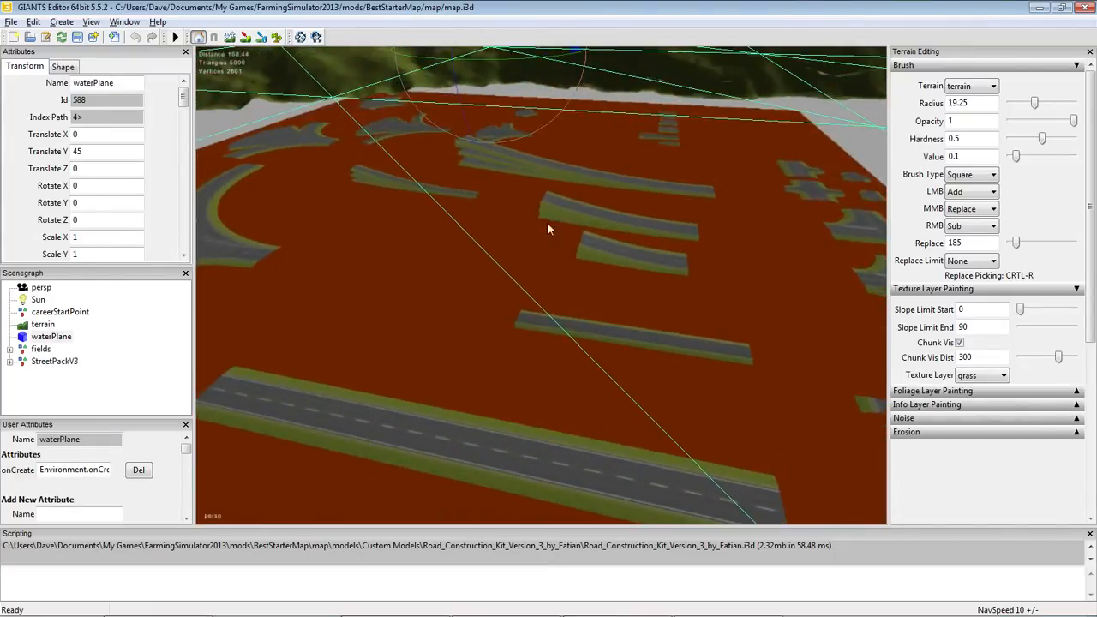
pyautogui.scroll(5, 514, 230)
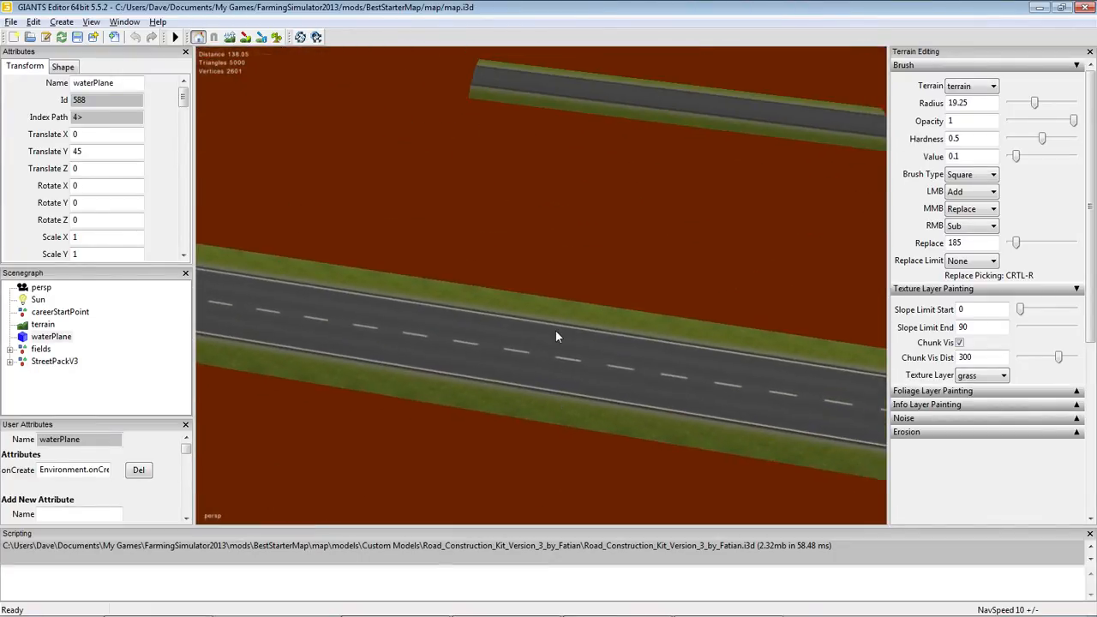
pyautogui.click(503, 352)
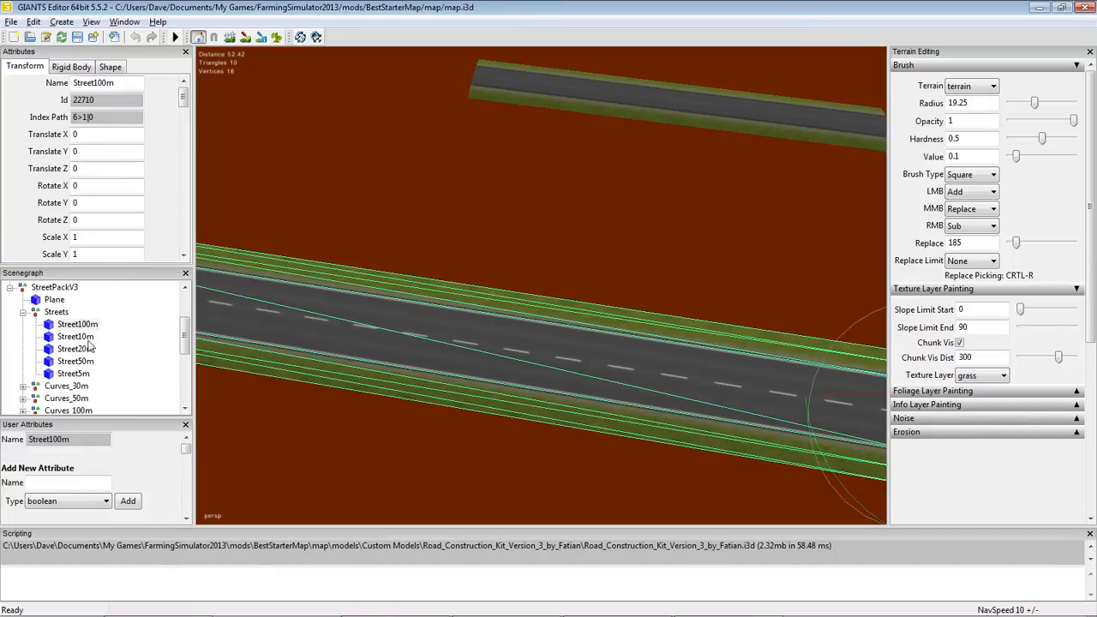
pyautogui.moveTo(184, 340); pyautogui.dragTo(183, 329)
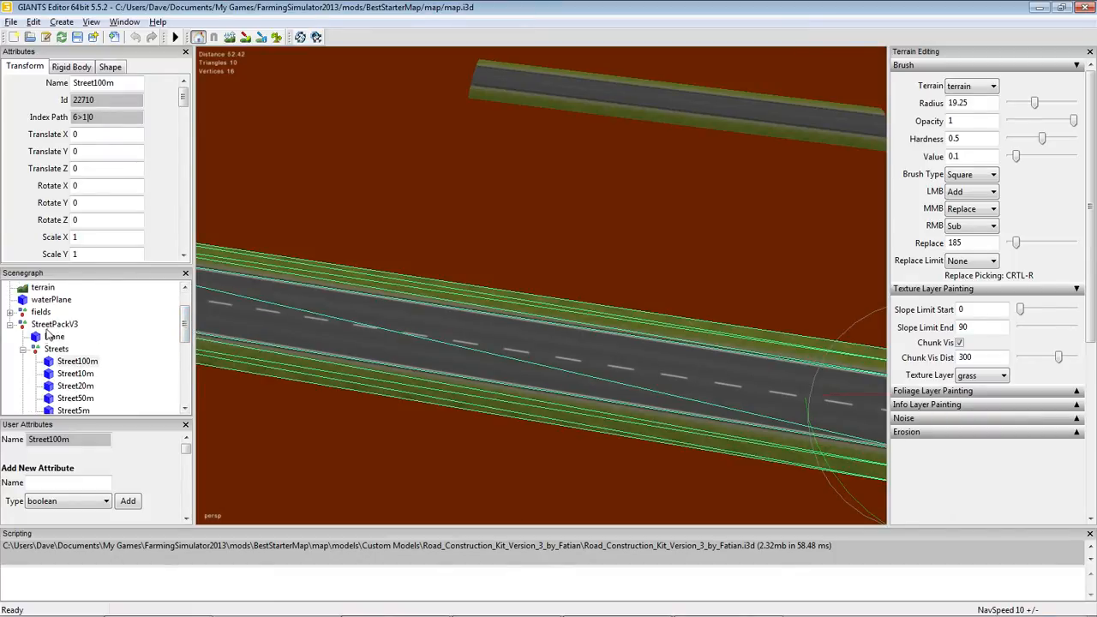
pyautogui.click(71, 364)
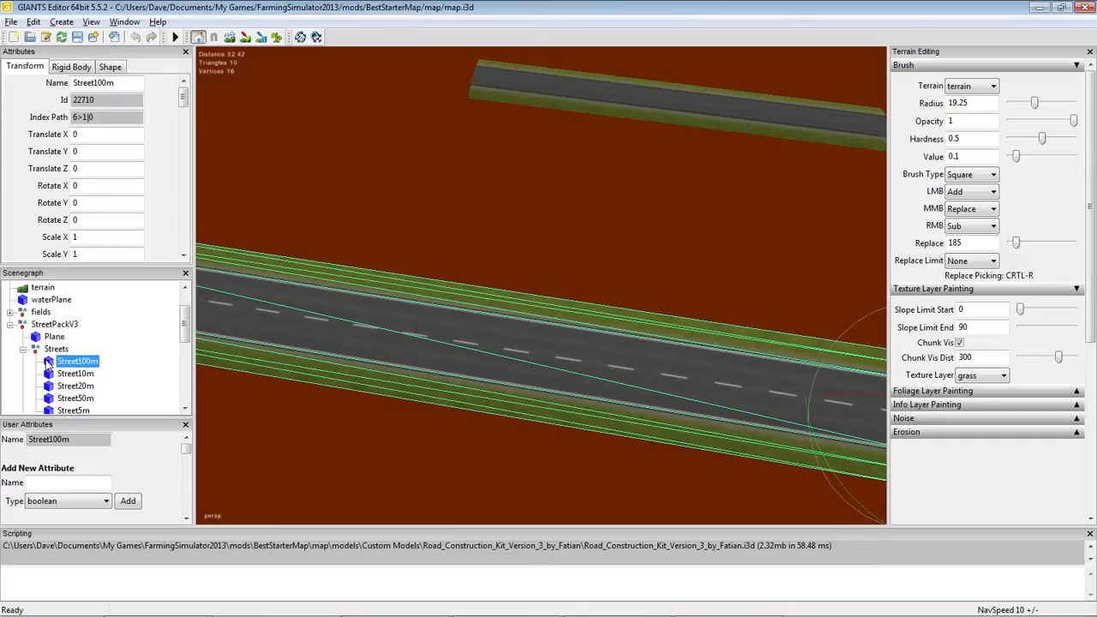
# Compare the whole Streets group with the single Street100m piece and inspect that piece among its neighbours
pyautogui.click(43, 350)
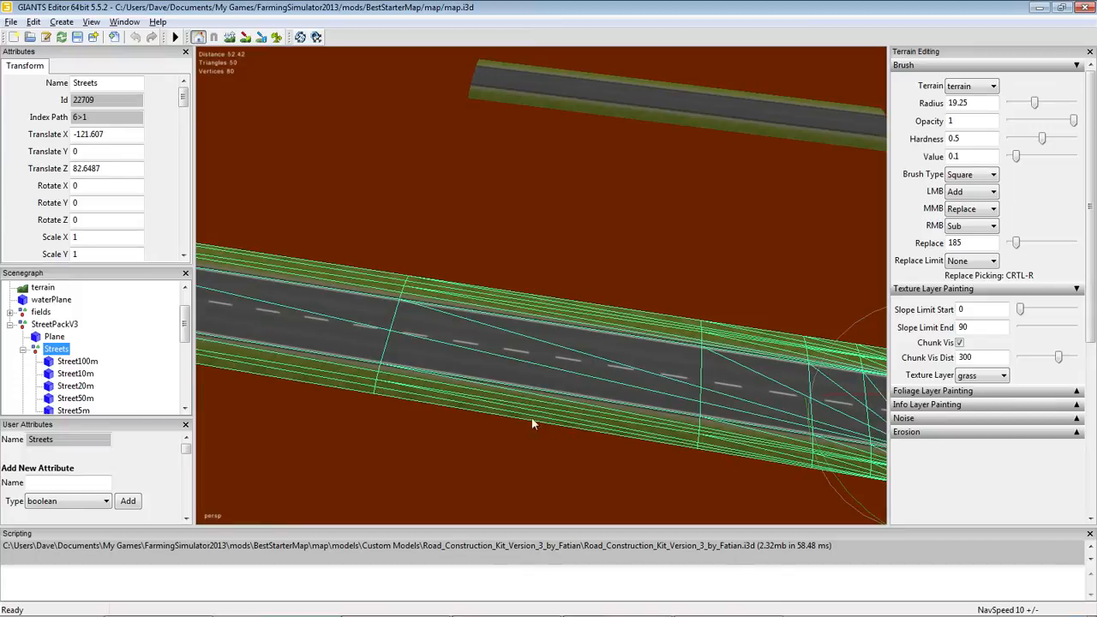
pyautogui.click(77, 361)
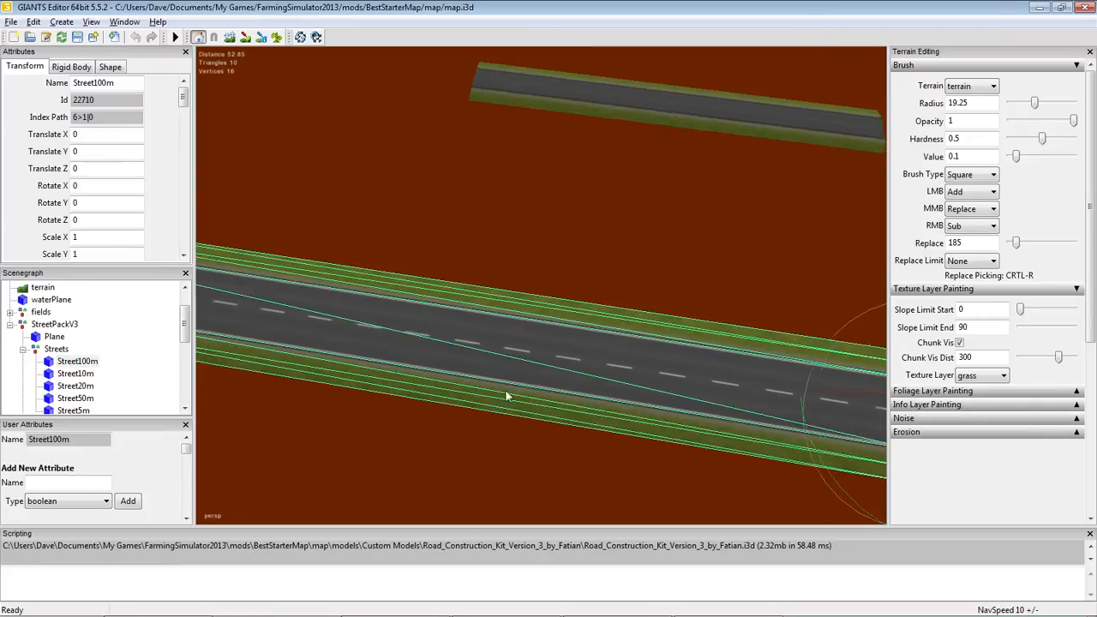
pyautogui.keyDown('alt'); pyautogui.moveTo(505, 390); pyautogui.dragTo(488, 567, button='right'); pyautogui.keyUp('alt')
pyautogui.keyDown('alt'); pyautogui.moveTo(550, 362); pyautogui.dragTo(623, 54, button='right'); pyautogui.keyUp('alt')
pyautogui.keyDown('alt'); pyautogui.moveTo(501, 385); pyautogui.dragTo(528, 588, button='right'); pyautogui.keyUp('alt')
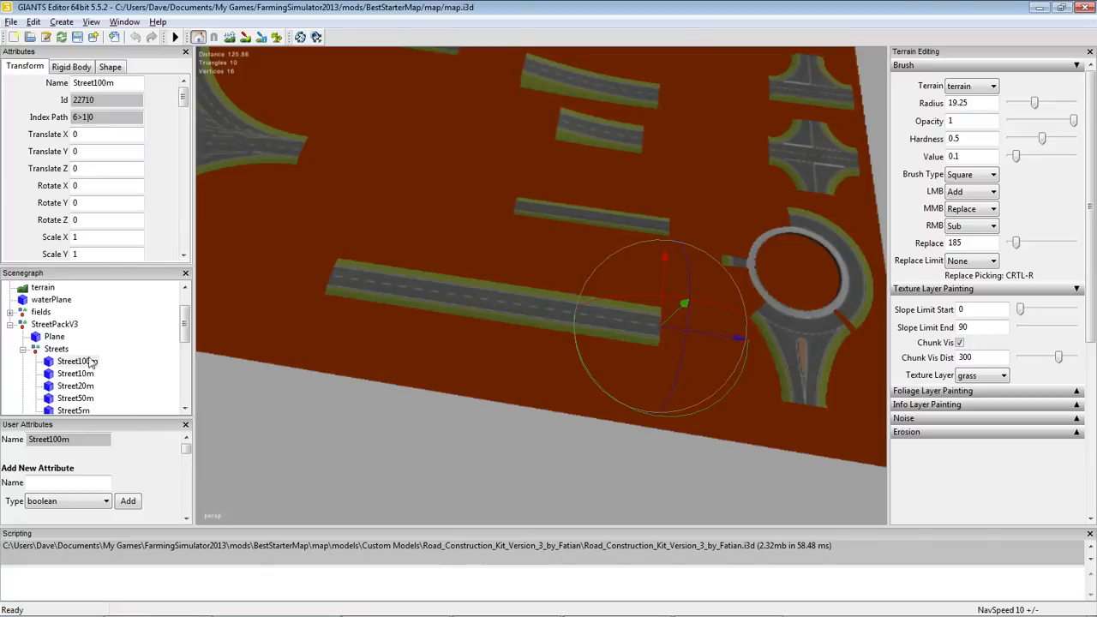
# Copy the Street100m piece from the Streets group of StreetPackV3 and collapse the pack's hierarchy
pyautogui.click(52, 300)
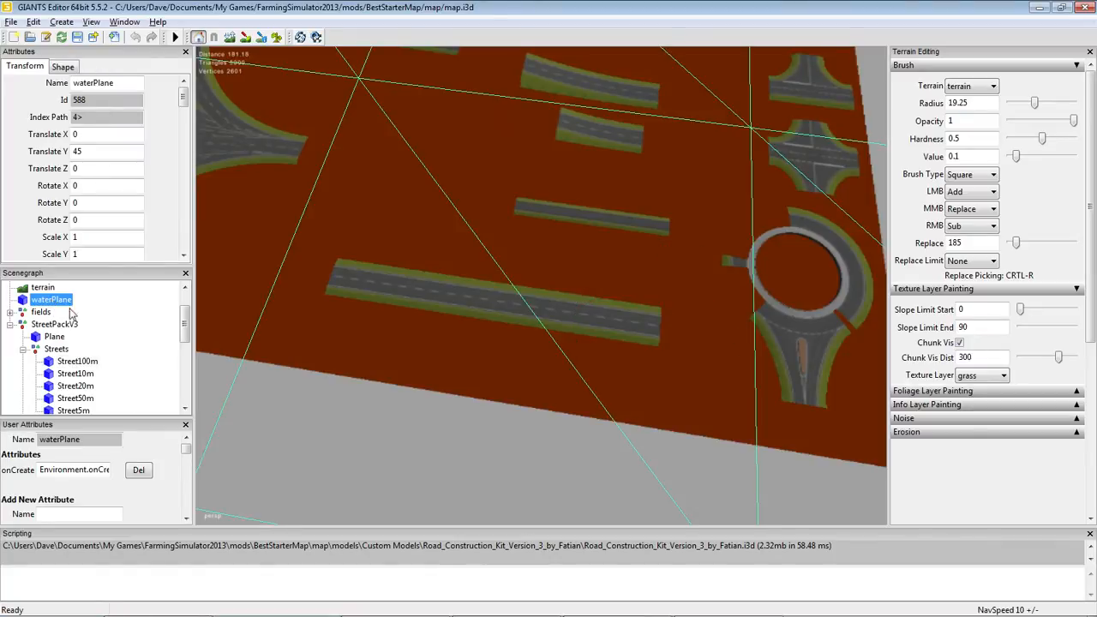
pyautogui.click(74, 362)
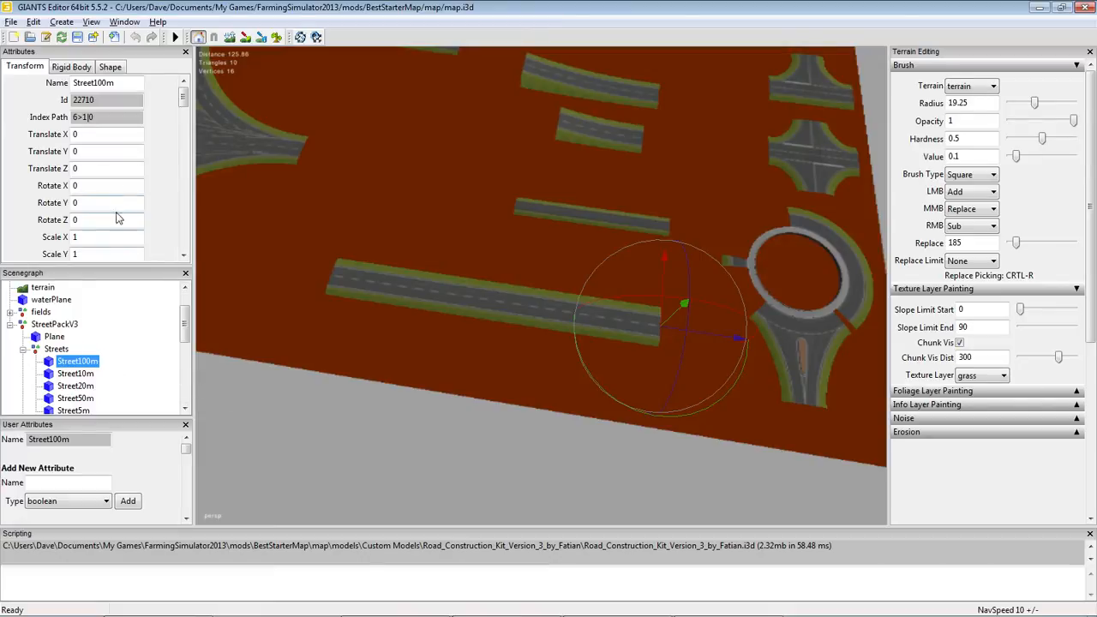
pyautogui.click(34, 23)
pyautogui.click(62, 120)
pyautogui.click(22, 348)
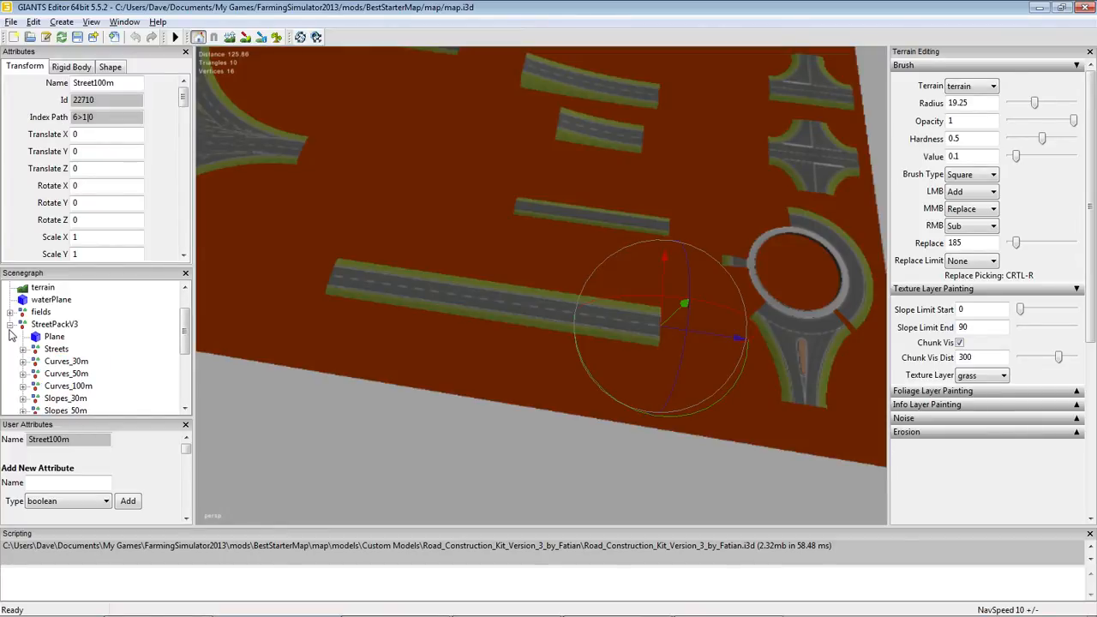
pyautogui.click(11, 325)
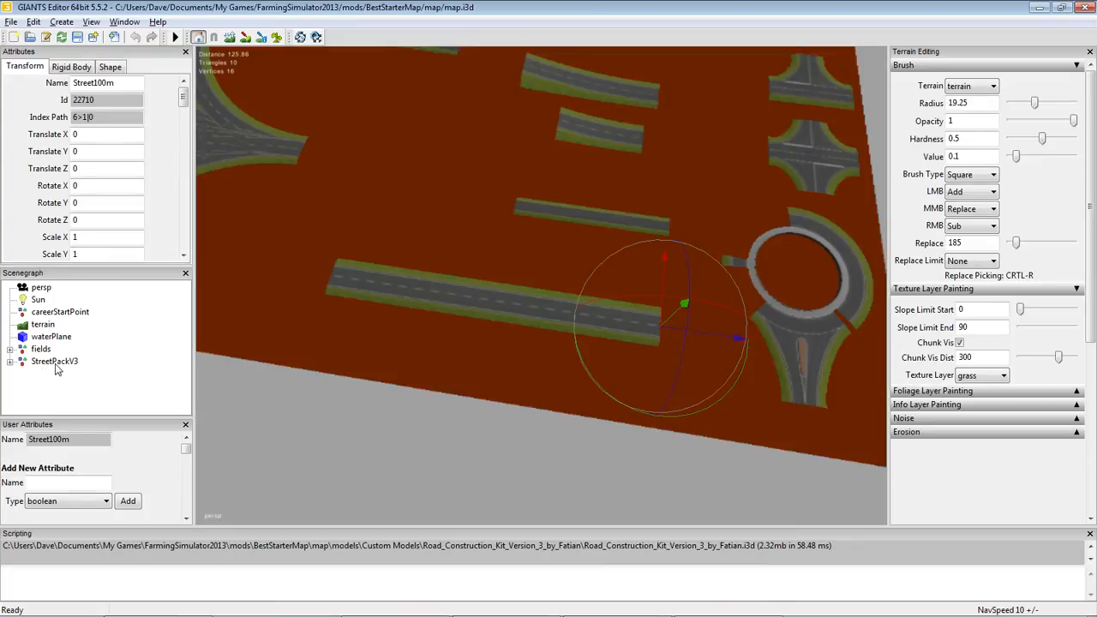
# Paste the copied Street100m piece at the top level of the scene and locate the copy among the kit's road pieces
pyautogui.click(134, 349)
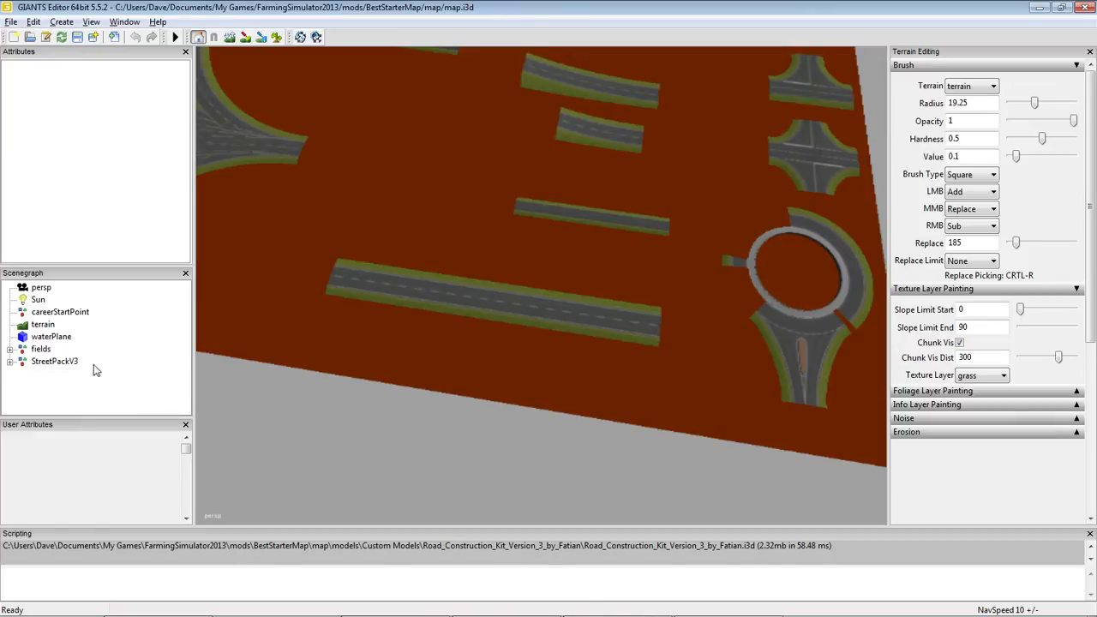
pyautogui.click(33, 22)
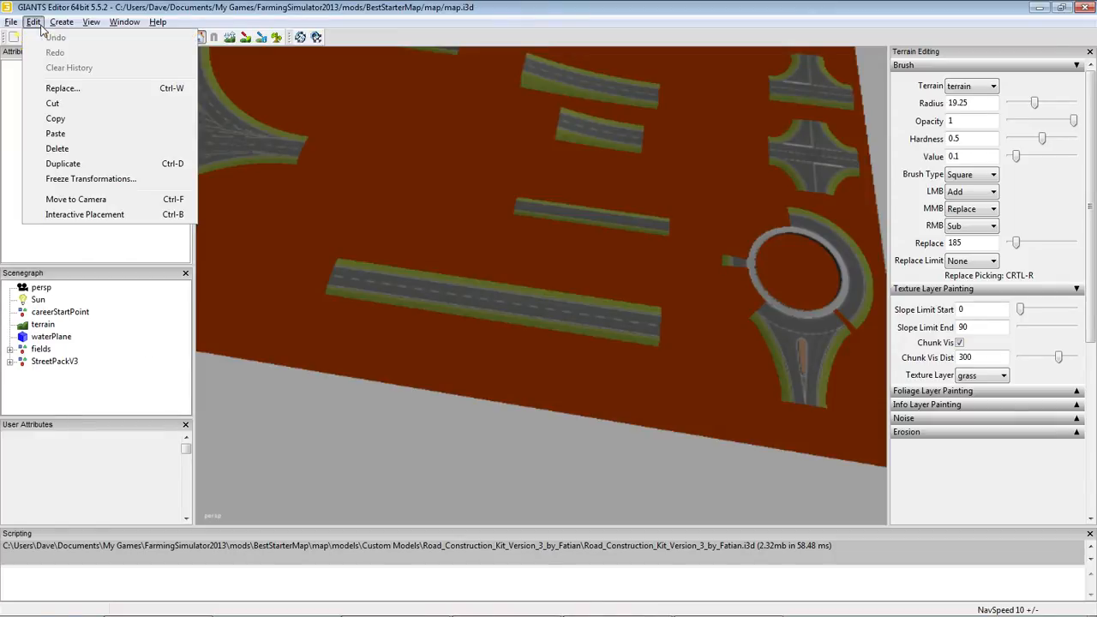
pyautogui.click(60, 140)
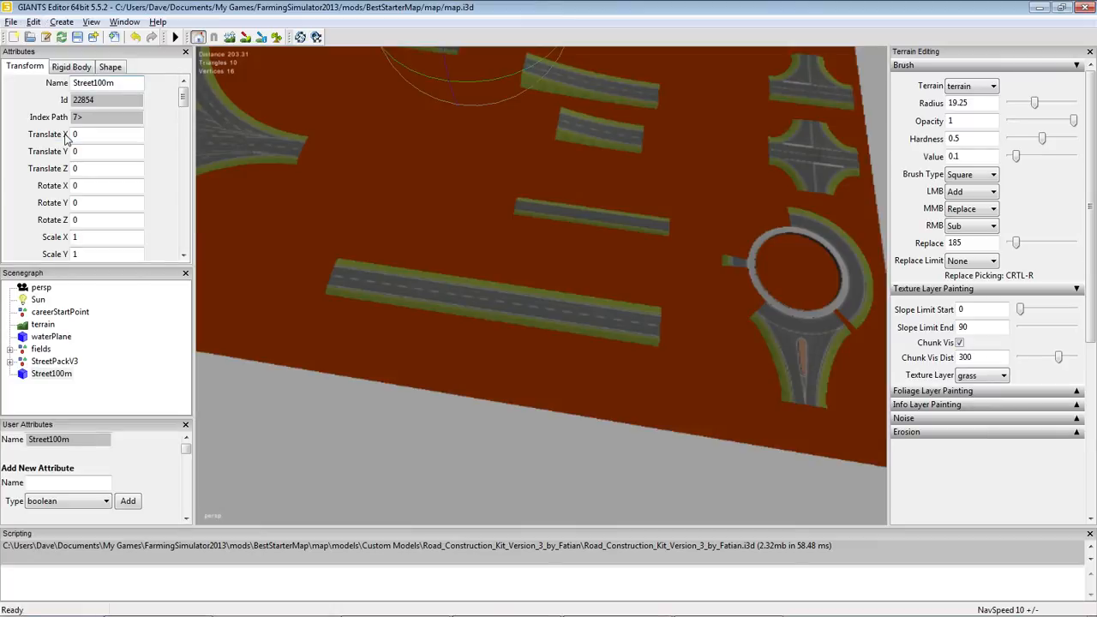
pyautogui.click(49, 374)
pyautogui.keyDown('alt'); pyautogui.moveTo(406, 441); pyautogui.dragTo(459, 418); pyautogui.keyUp('alt')
pyautogui.keyDown('alt'); pyautogui.moveTo(459, 419); pyautogui.dragTo(459, 496, button='right'); pyautogui.keyUp('alt')
pyautogui.keyDown('alt'); pyautogui.moveTo(439, 303); pyautogui.dragTo(440, 456, button='right'); pyautogui.keyUp('alt')
pyautogui.keyDown('alt'); pyautogui.moveTo(440, 455); pyautogui.dragTo(436, 398); pyautogui.keyUp('alt')
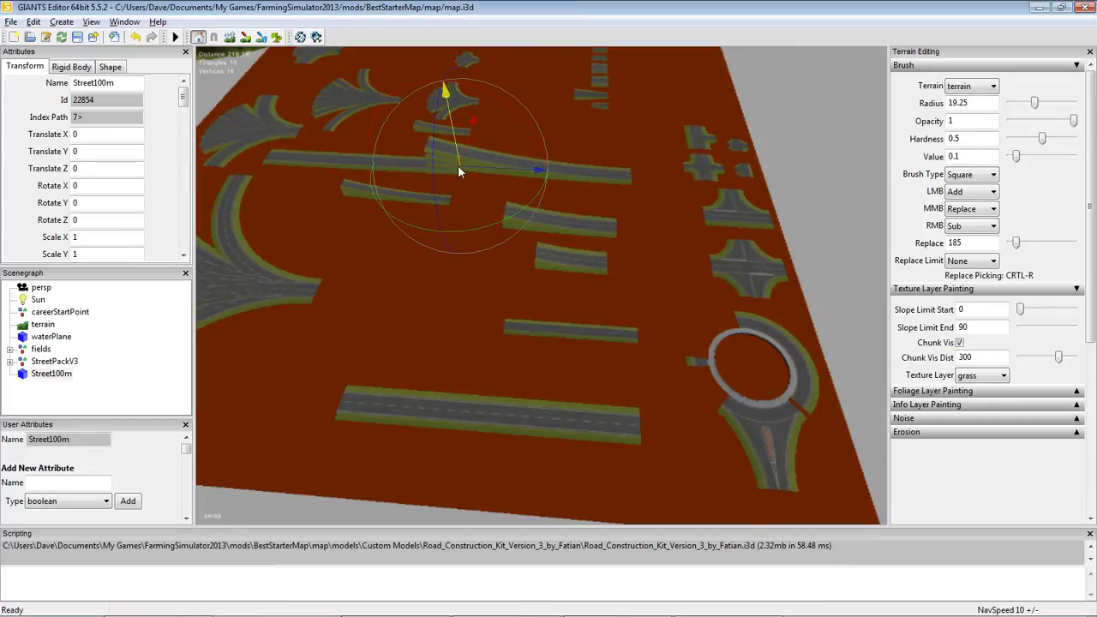
# Try rotating the pasted Street100m piece freely, and reset its Rotate Y and Rotate Z to 0
pyautogui.moveTo(513, 205); pyautogui.dragTo(572, 280)
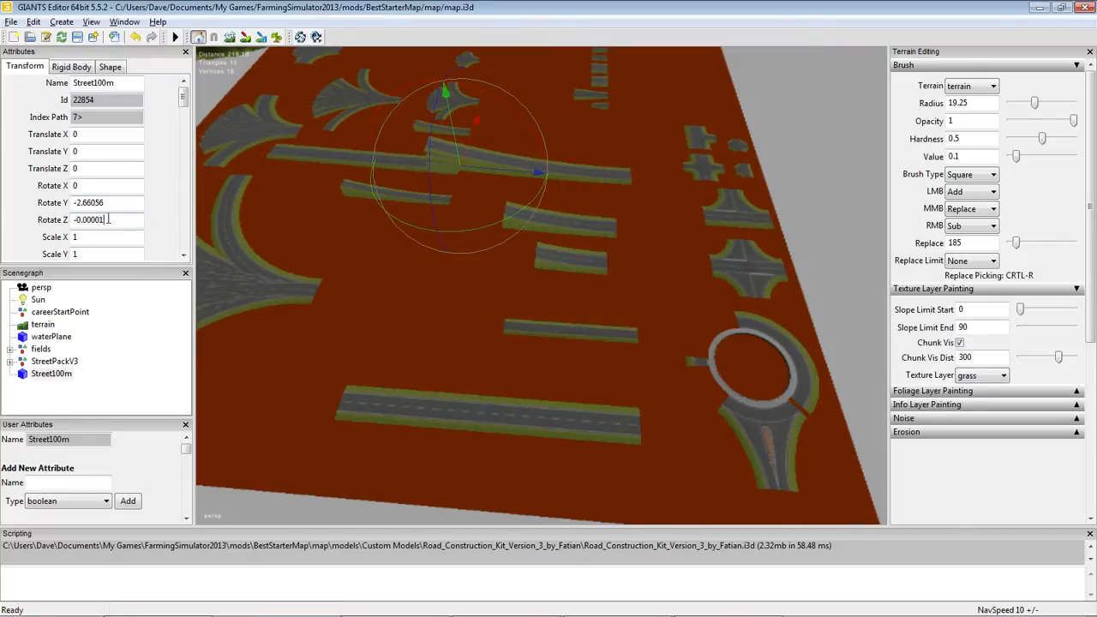
pyautogui.moveTo(107, 220); pyautogui.dragTo(60, 227)
pyautogui.write('0')
pyautogui.moveTo(112, 202); pyautogui.dragTo(67, 203)
pyautogui.write('0')
pyautogui.click(129, 185)
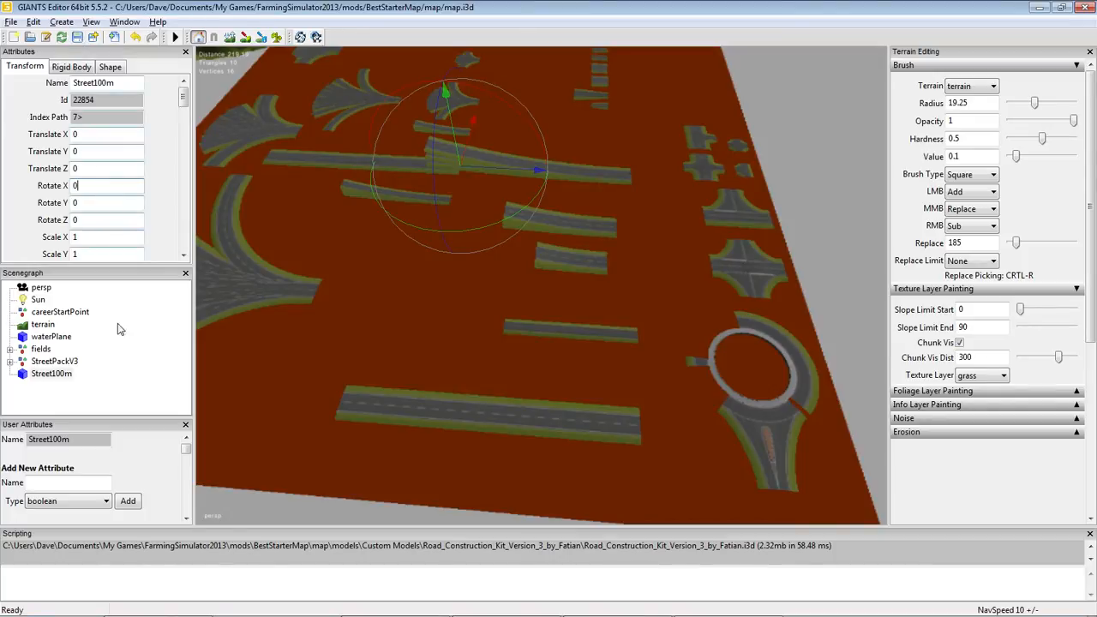
# Create a top-level transform group and name it streets
pyautogui.click(142, 364)
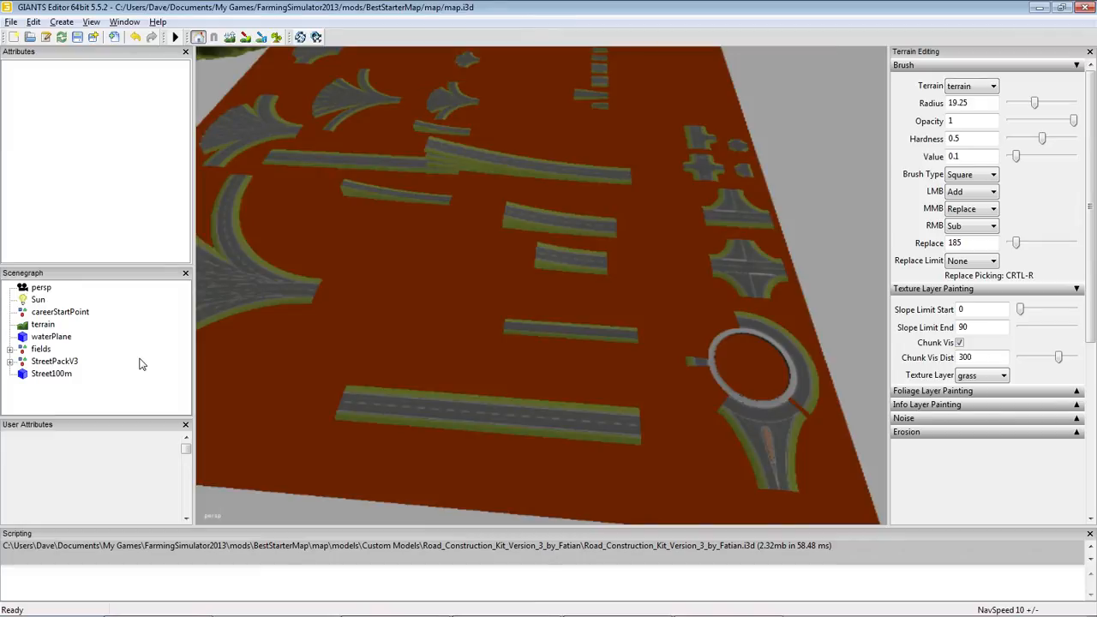
pyautogui.click(61, 22)
pyautogui.click(78, 40)
pyautogui.click(47, 386)
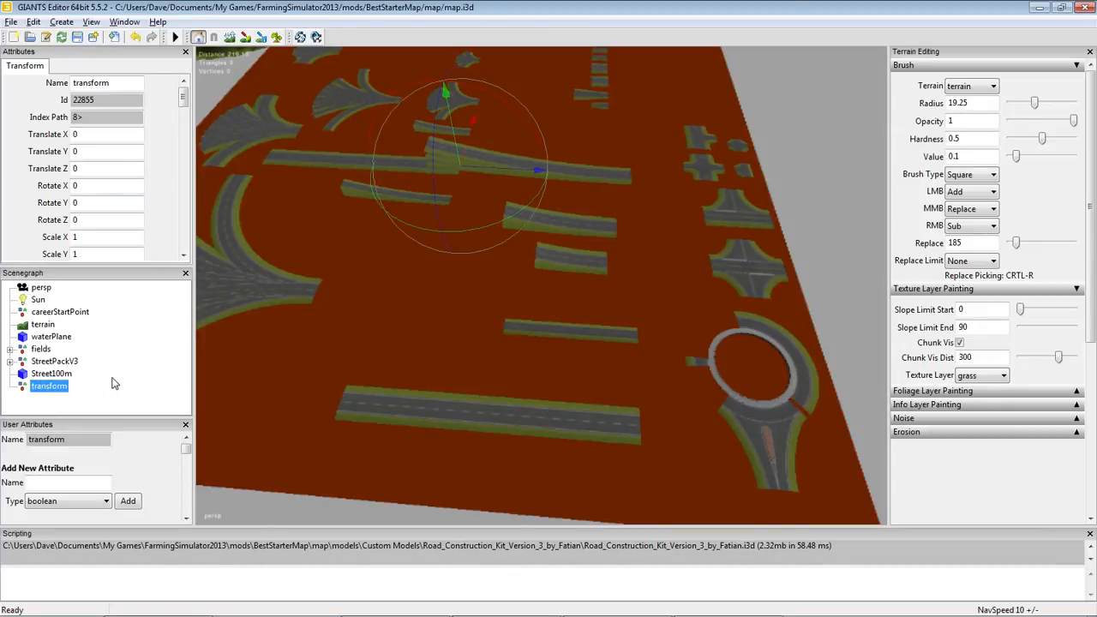
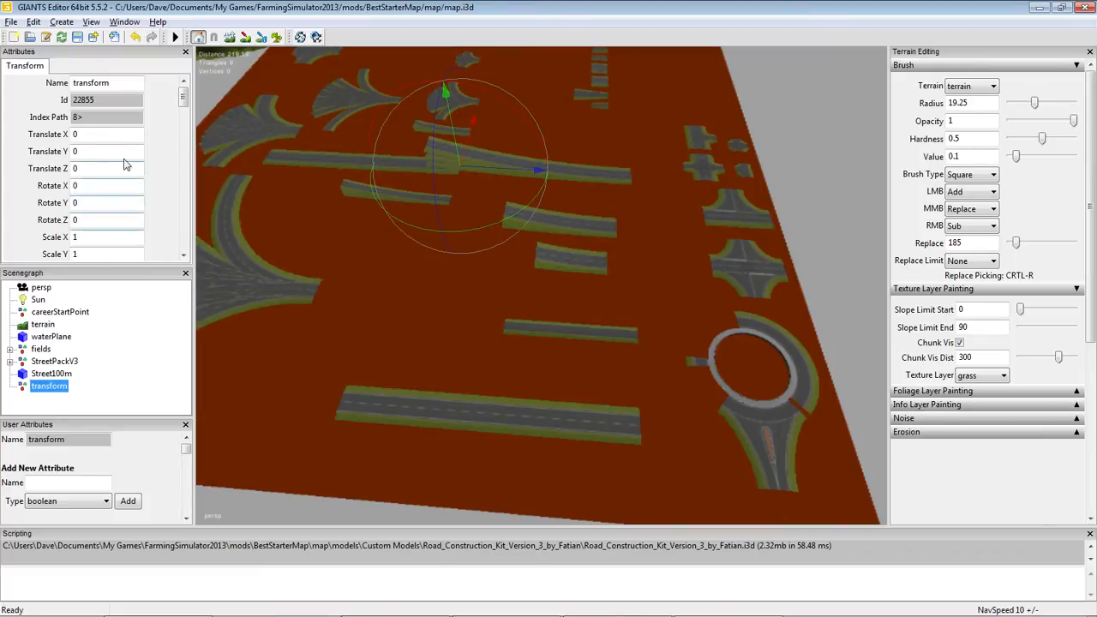
pyautogui.click(110, 83)
pyautogui.doubleClick(110, 82)
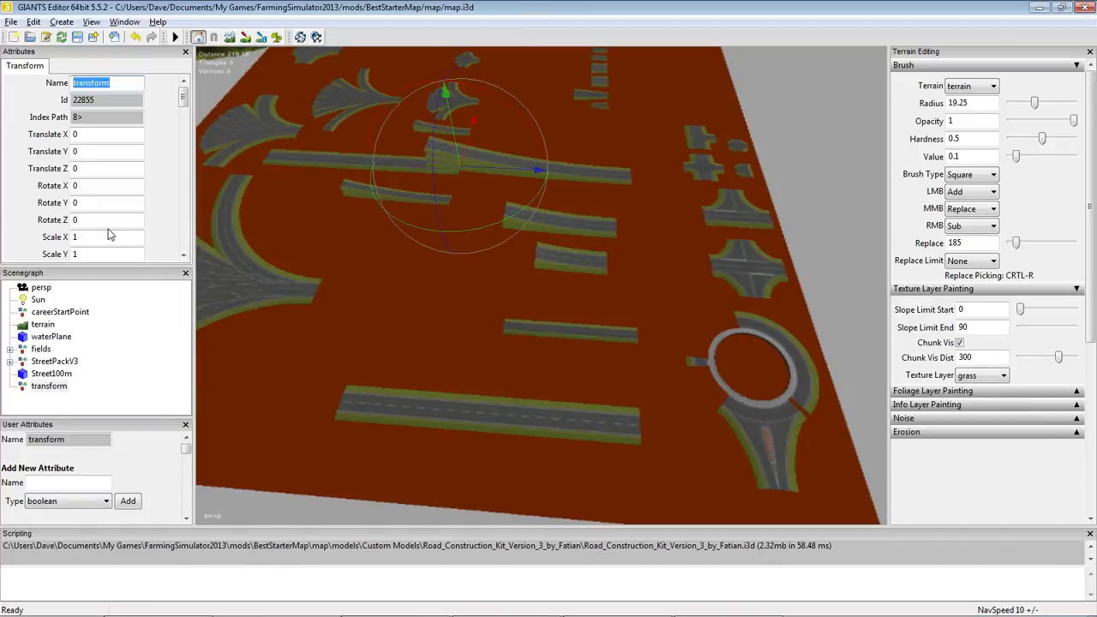
pyautogui.write('streets')
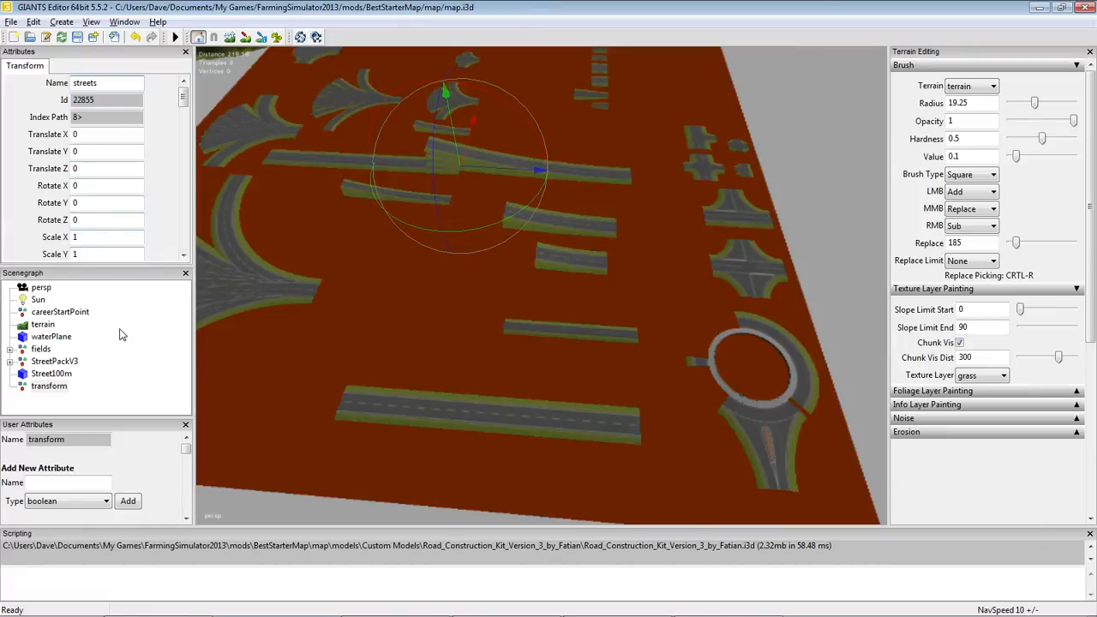
pyautogui.press('Return')
pyautogui.click(41, 387)
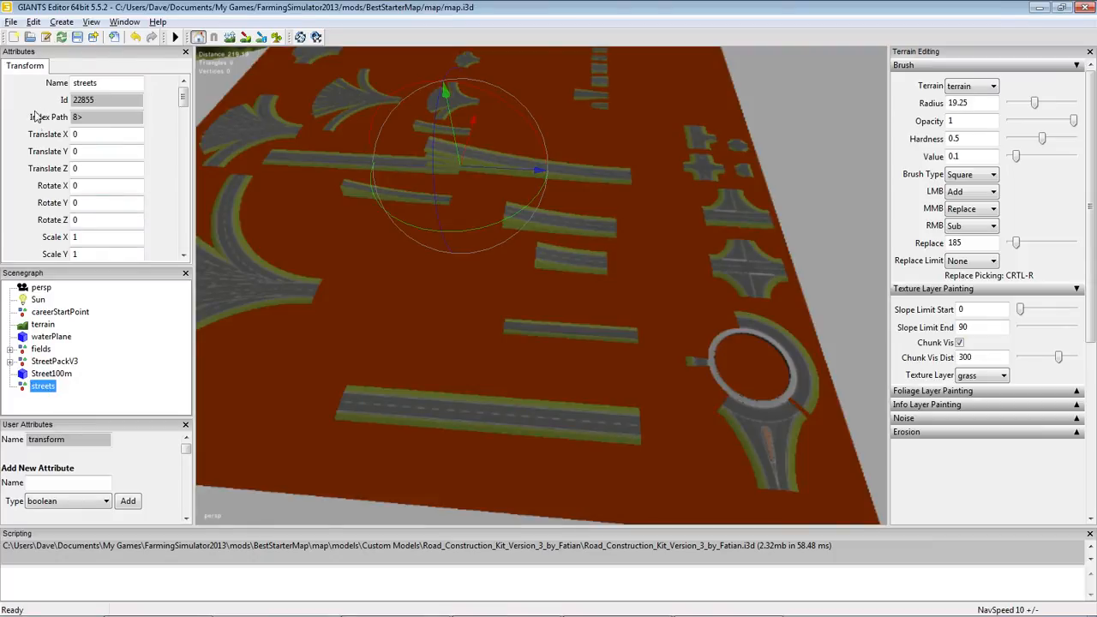
# Create a second transform group and move it inside the streets group by cutting and pasting
pyautogui.click(61, 21)
pyautogui.click(90, 40)
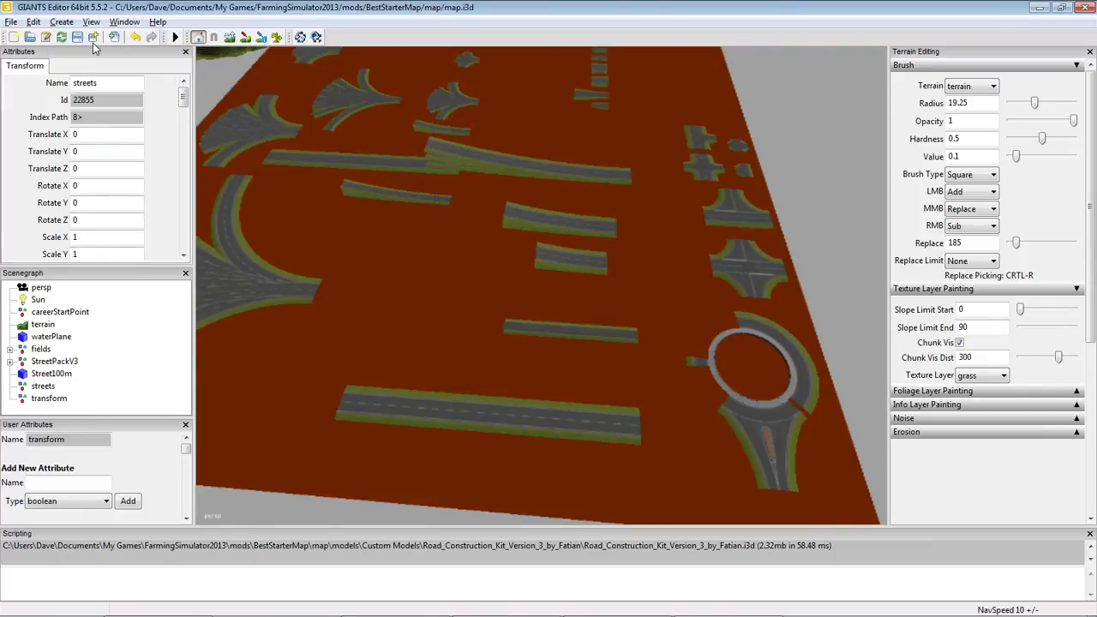
pyautogui.click(35, 403)
pyautogui.rightClick(35, 403)
pyautogui.click(28, 407)
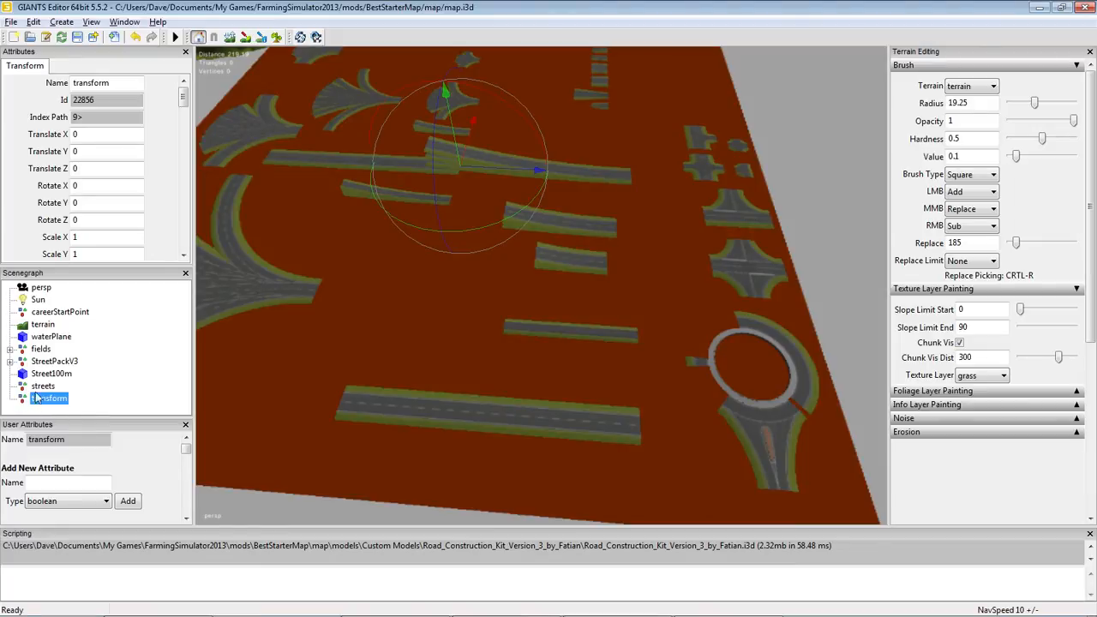
pyautogui.click(33, 21)
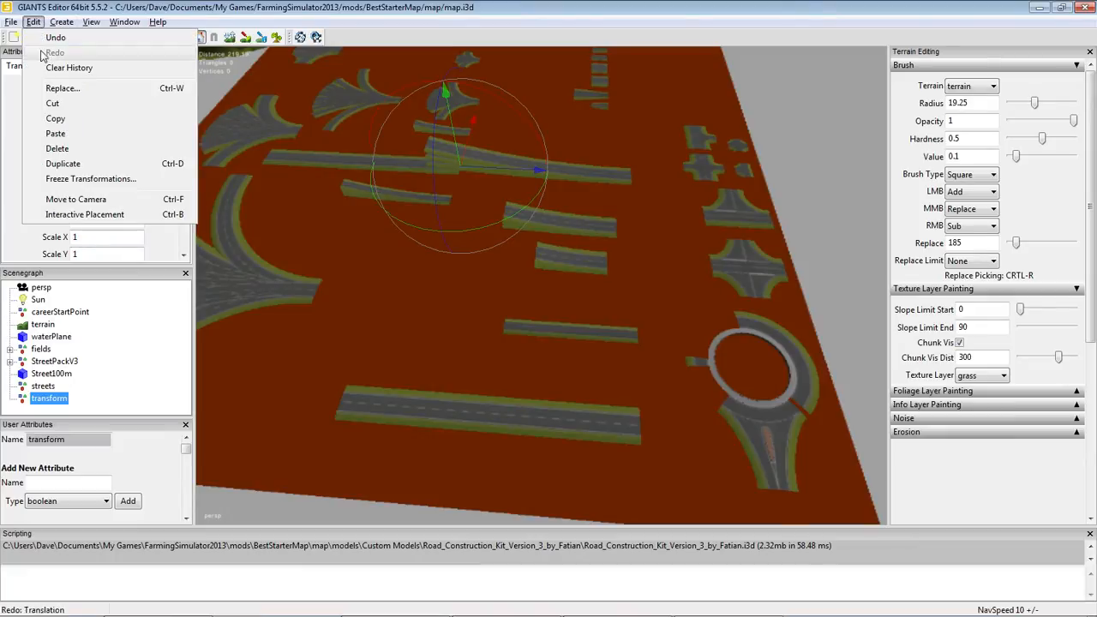
pyautogui.click(58, 103)
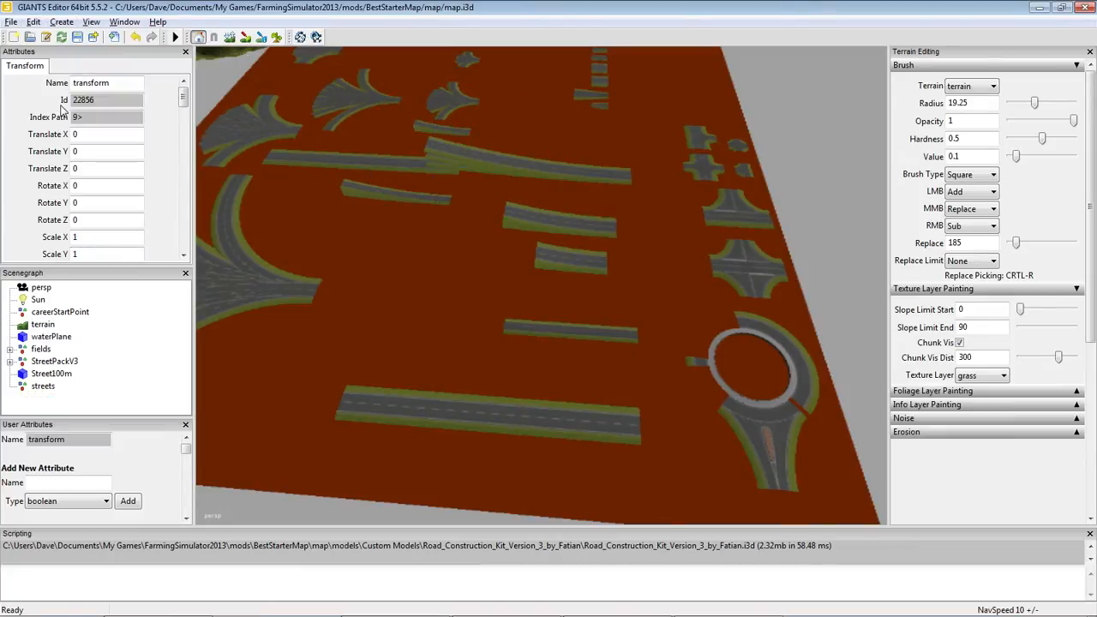
pyautogui.click(41, 389)
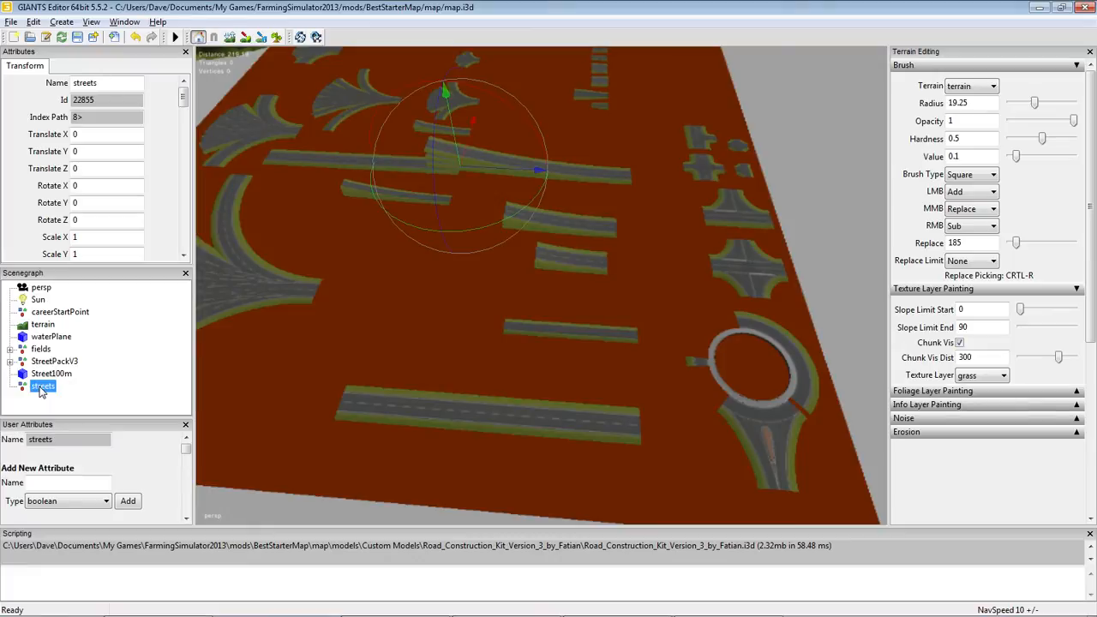
pyautogui.click(34, 21)
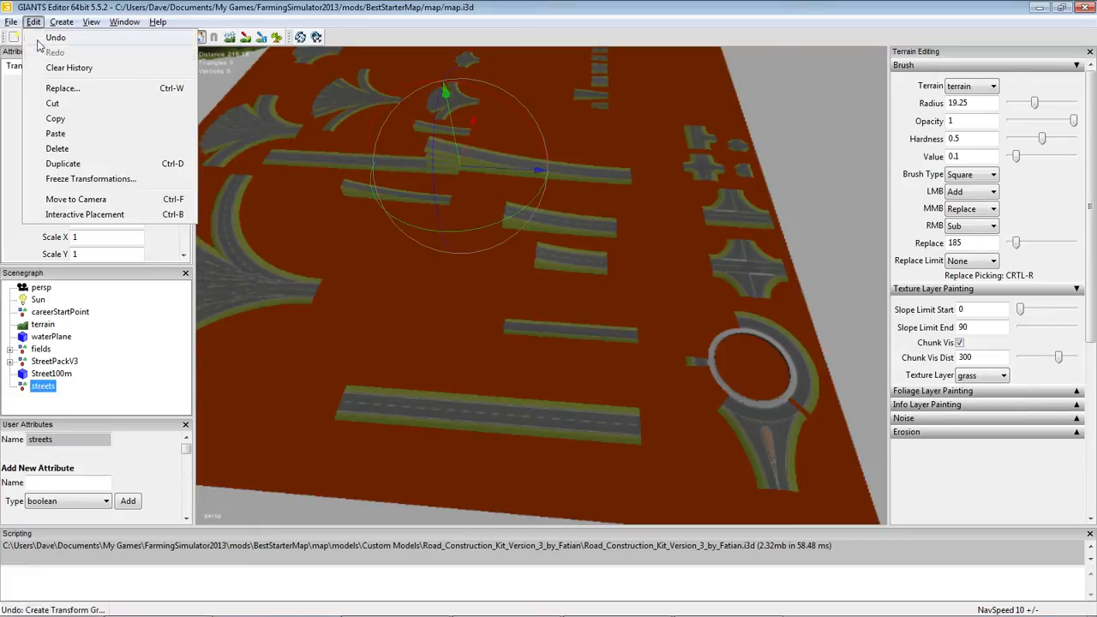
pyautogui.click(55, 135)
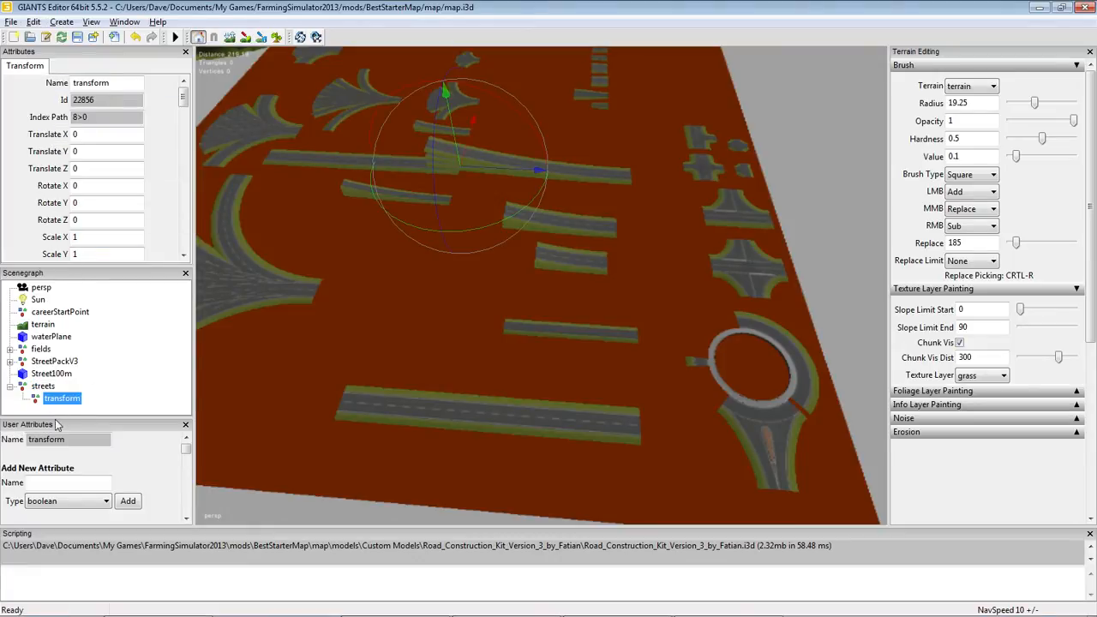
pyautogui.click(96, 403)
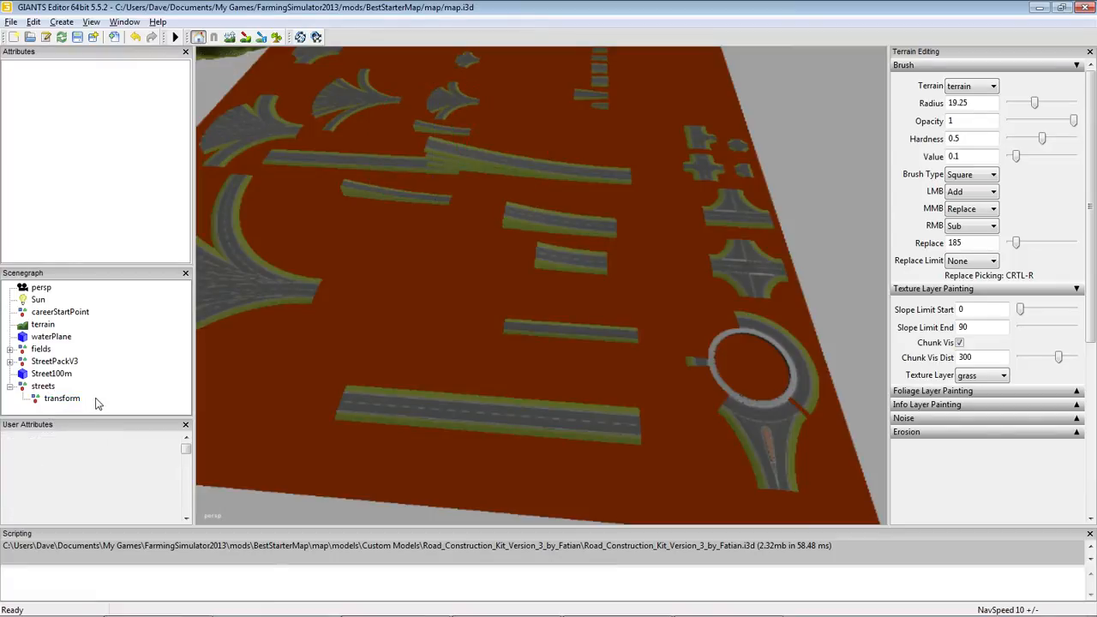
# Rename the nested transform group as cowpasture and check it against its parent streets group
pyautogui.click(76, 401)
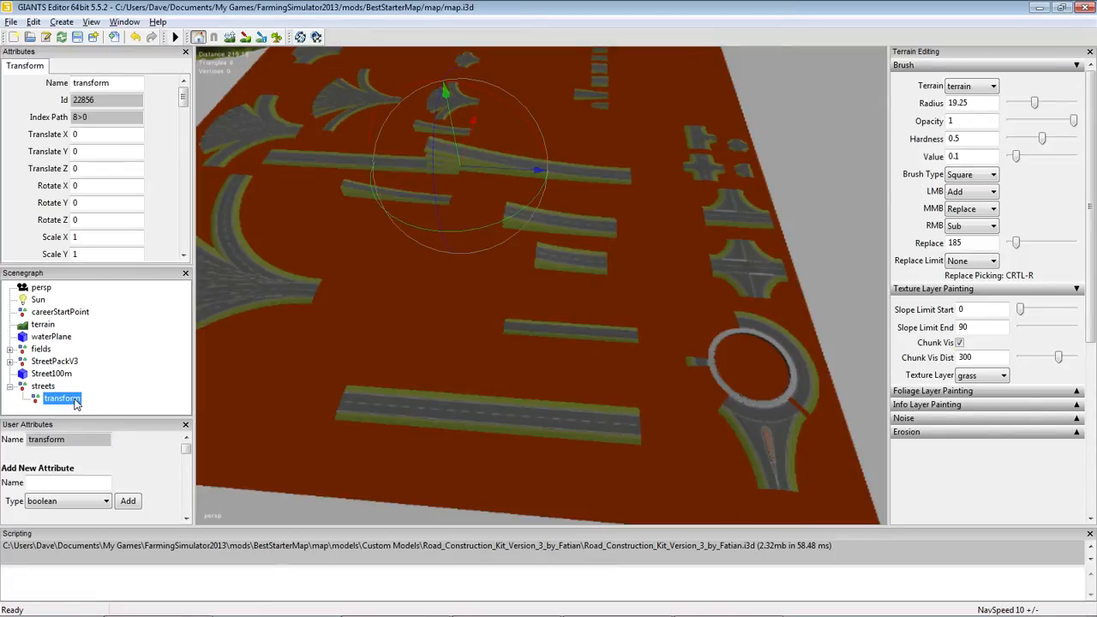
pyautogui.doubleClick(72, 83)
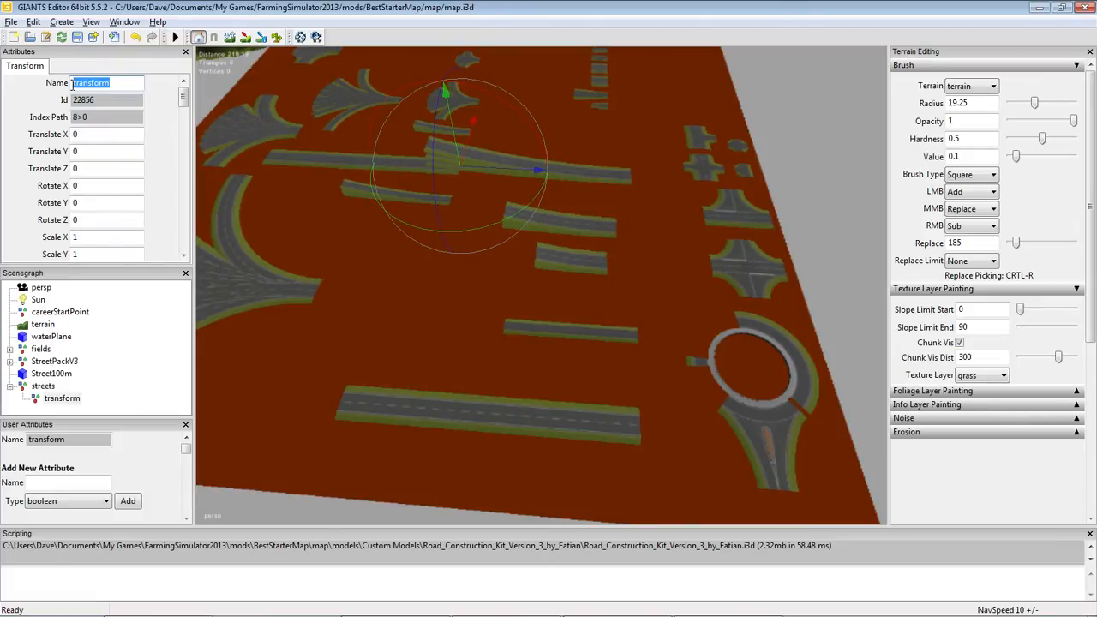
pyautogui.write('cowpasture')
pyautogui.press('Return')
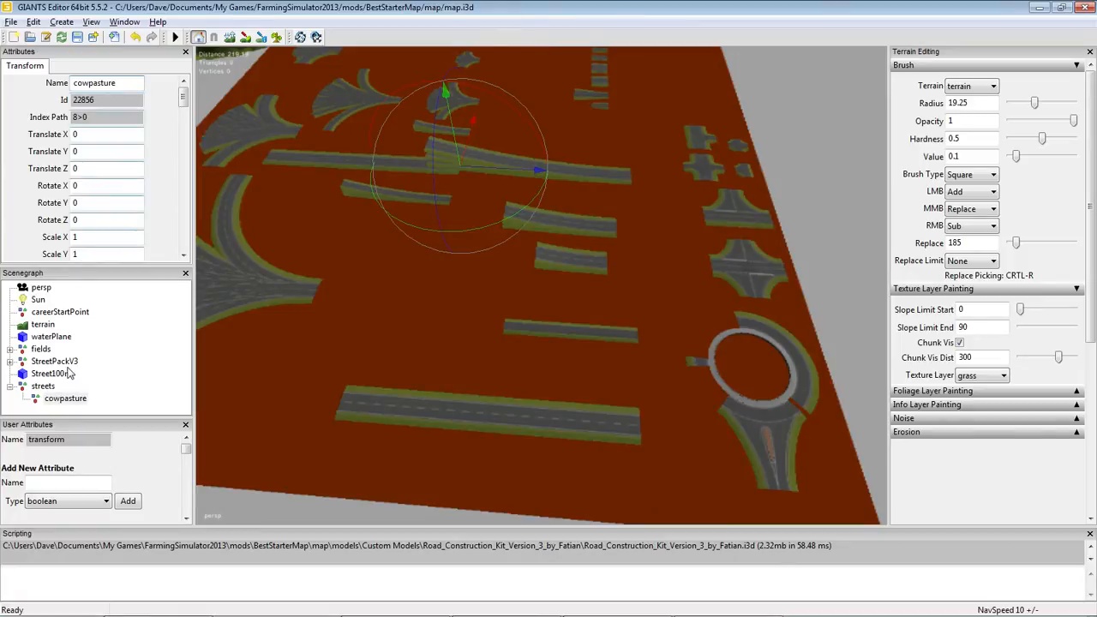
pyautogui.click(101, 401)
pyautogui.click(64, 400)
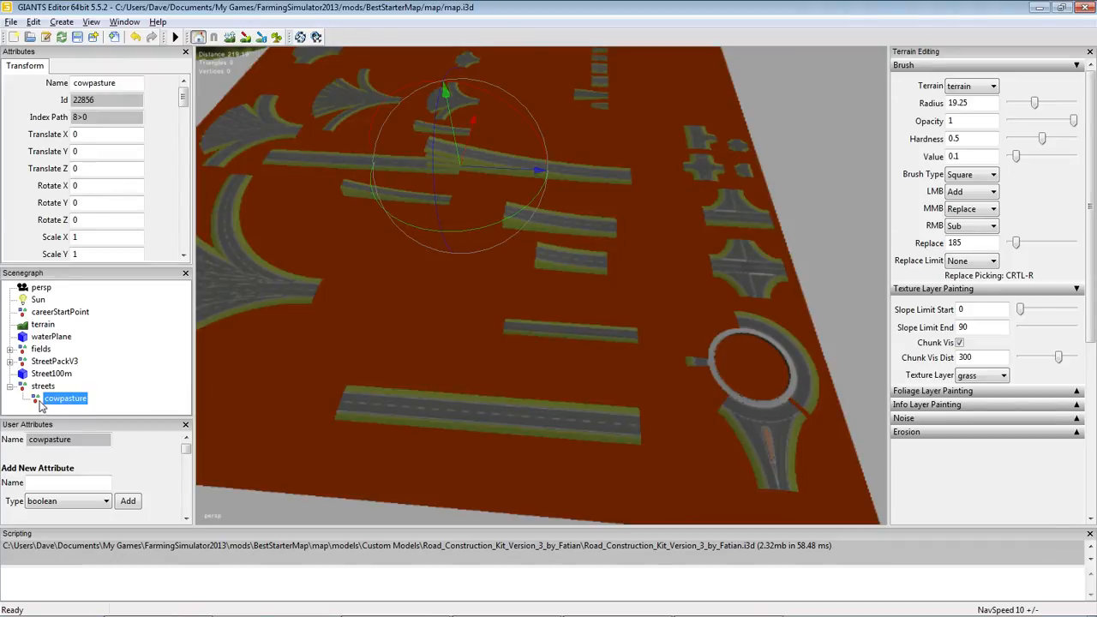
pyautogui.click(39, 388)
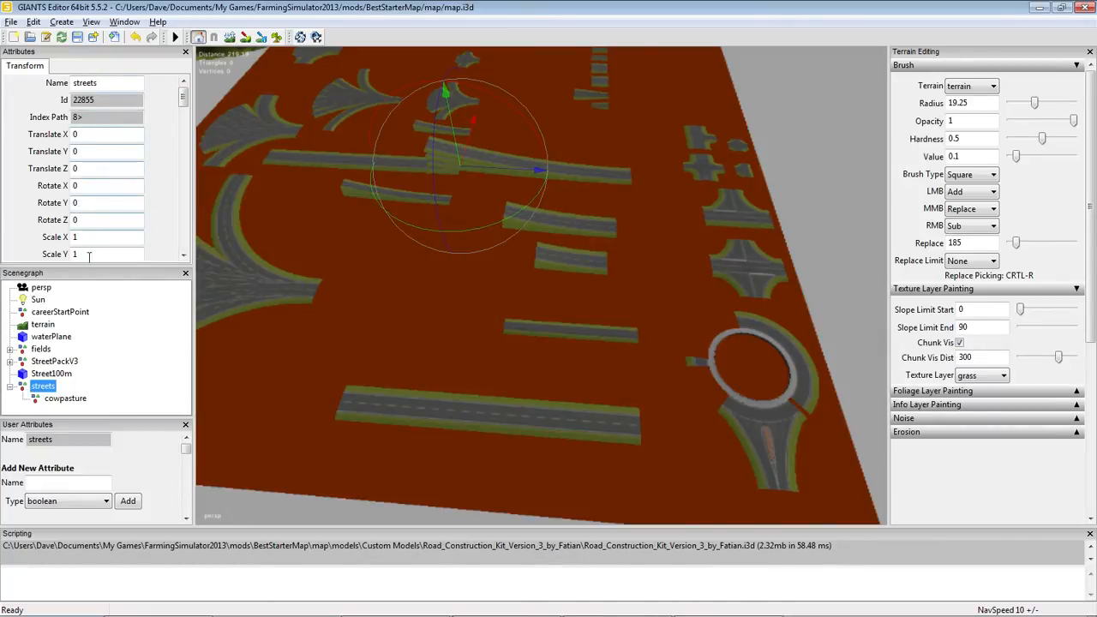
pyautogui.click(66, 401)
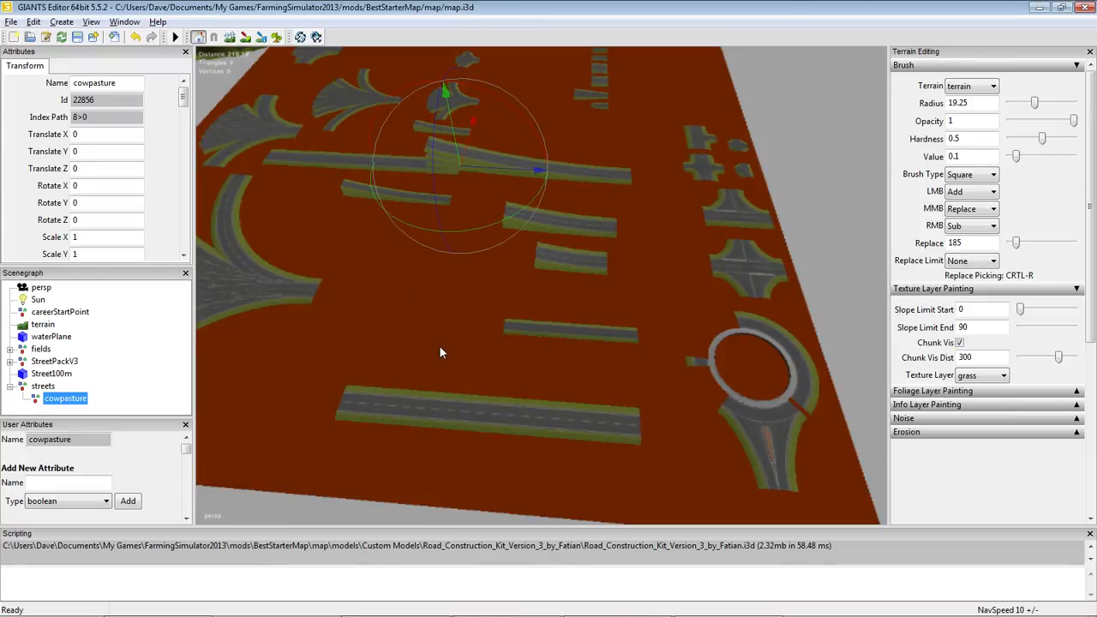
# Survey the flattened grass plateau on the terrain and its edges, with the cowpasture group selected
pyautogui.keyDown('alt'); pyautogui.moveTo(569, 214); pyautogui.dragTo(568, 308, button='right'); pyautogui.keyUp('alt')
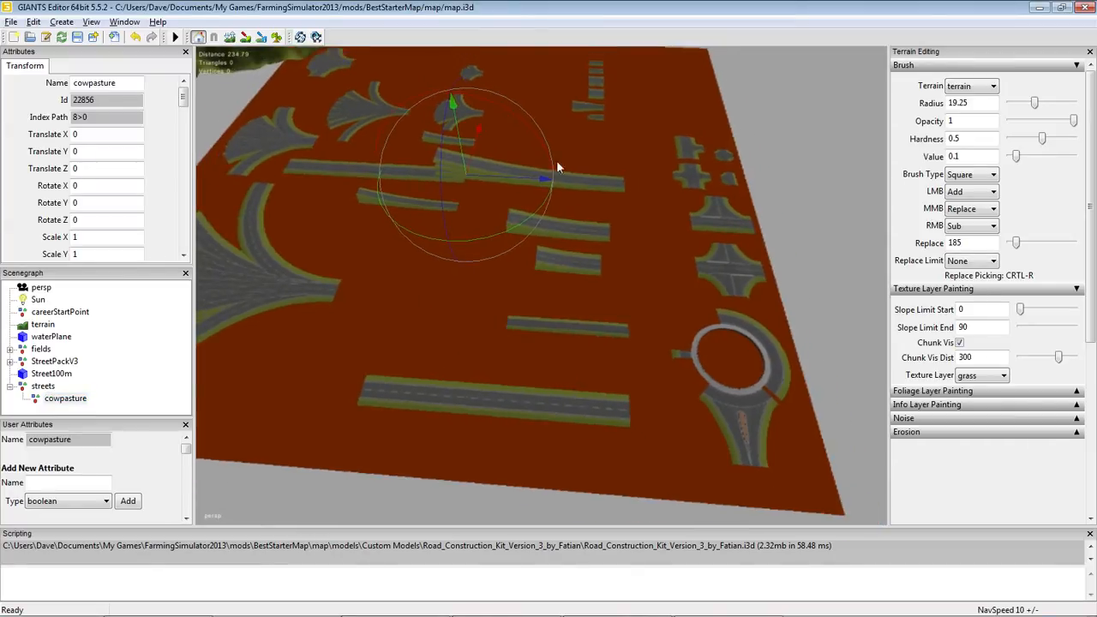
pyautogui.keyDown('alt'); pyautogui.moveTo(556, 160); pyautogui.dragTo(563, 420, button='right'); pyautogui.keyUp('alt')
pyautogui.keyDown('alt'); pyautogui.moveTo(553, 275); pyautogui.dragTo(582, 489, button='right'); pyautogui.keyUp('alt')
pyautogui.moveTo(626, 198)
pyautogui.keyDown('alt'); pyautogui.mouseDown(button='right')
pyautogui.moveTo(638, 411)
pyautogui.moveTo(626, 270)
pyautogui.mouseUp(button='right'); pyautogui.keyUp('alt')
pyautogui.keyDown('alt'); pyautogui.moveTo(626, 270); pyautogui.dragTo(969, 234); pyautogui.keyUp('alt')
pyautogui.moveTo(609, 276)
pyautogui.keyDown('alt'); pyautogui.mouseDown(button='right')
pyautogui.moveTo(572, 407)
pyautogui.moveTo(498, 531)
pyautogui.mouseUp(button='right'); pyautogui.keyUp('alt')
pyautogui.moveTo(549, 318)
pyautogui.keyDown('alt'); pyautogui.mouseDown(button='right')
pyautogui.moveTo(464, 573)
pyautogui.moveTo(517, 565)
pyautogui.mouseUp(button='right'); pyautogui.keyUp('alt')
pyautogui.keyDown('alt'); pyautogui.moveTo(587, 445); pyautogui.dragTo(441, 441); pyautogui.keyUp('alt')
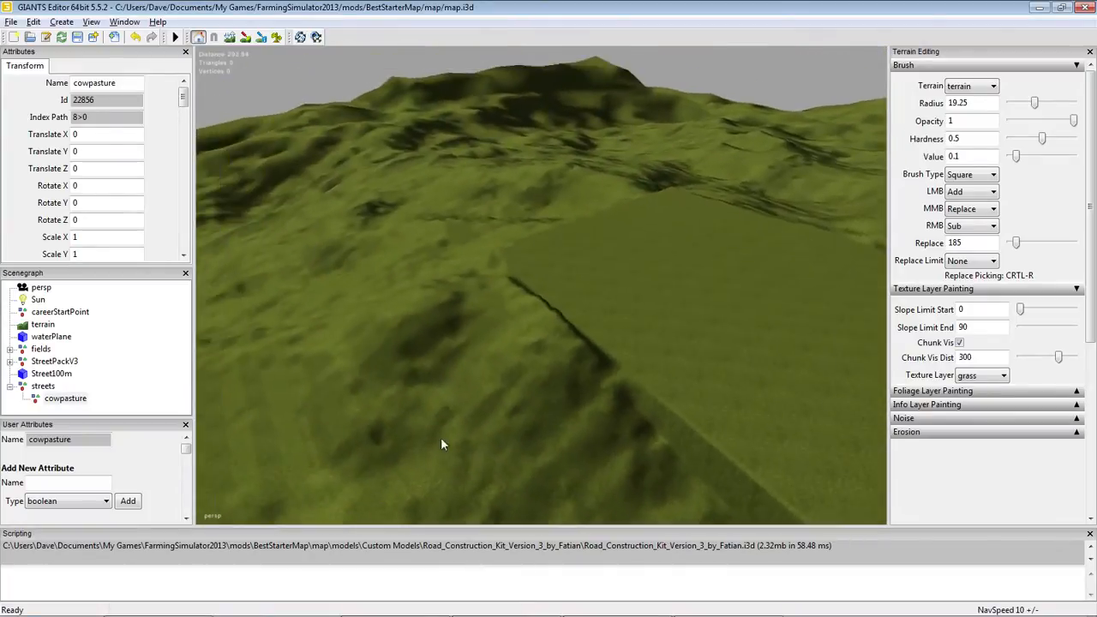
pyautogui.keyDown('alt'); pyautogui.moveTo(429, 334); pyautogui.dragTo(485, 56, button='right'); pyautogui.keyUp('alt')
pyautogui.keyDown('alt'); pyautogui.moveTo(364, 360); pyautogui.dragTo(392, 210, button='right'); pyautogui.keyUp('alt')
pyautogui.keyDown('alt'); pyautogui.moveTo(393, 210); pyautogui.dragTo(615, 222); pyautogui.keyUp('alt')
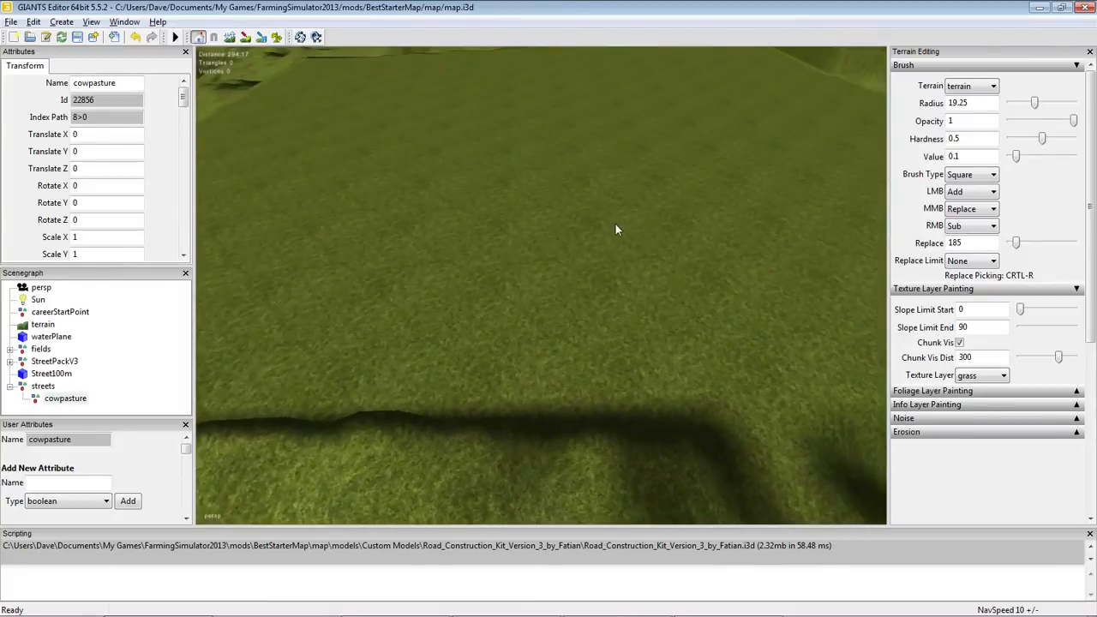
pyautogui.keyDown('alt'); pyautogui.moveTo(614, 222); pyautogui.dragTo(587, 474, button='right'); pyautogui.keyUp('alt')
pyautogui.moveTo(557, 210)
pyautogui.keyDown('alt'); pyautogui.mouseDown(button='right')
pyautogui.moveTo(538, 297)
pyautogui.moveTo(546, 344)
pyautogui.mouseUp(button='right'); pyautogui.keyUp('alt')
pyautogui.keyDown('alt'); pyautogui.moveTo(546, 344); pyautogui.dragTo(542, 346); pyautogui.keyUp('alt')
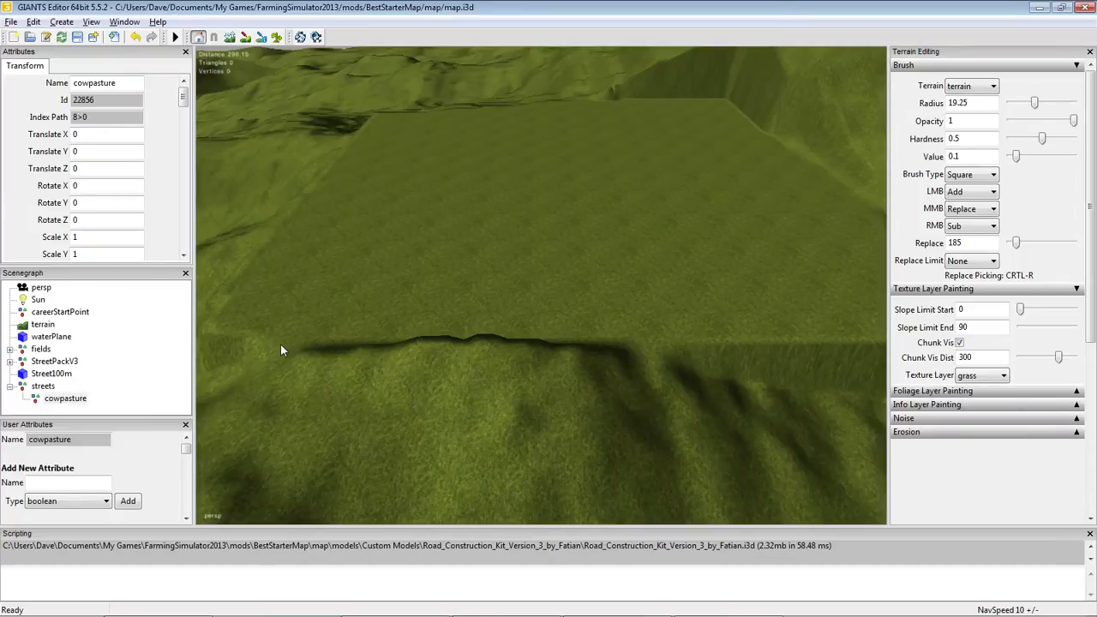
pyautogui.click(60, 399)
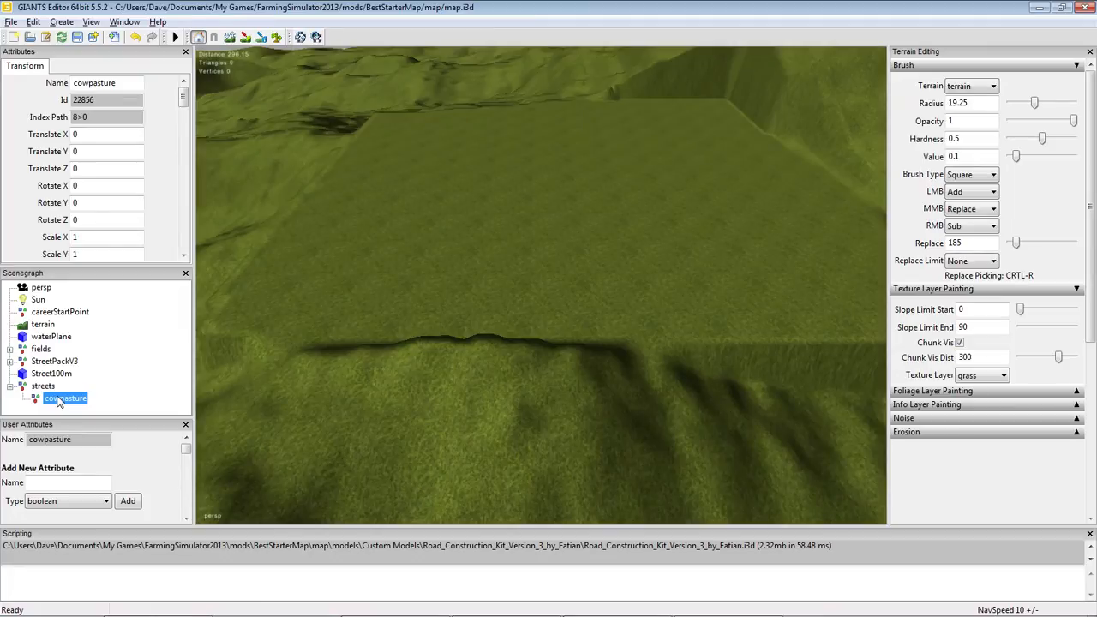
# Position the cowpasture group on the near corner of the flattened plateau using Interactive Placement
pyautogui.click(301, 309)
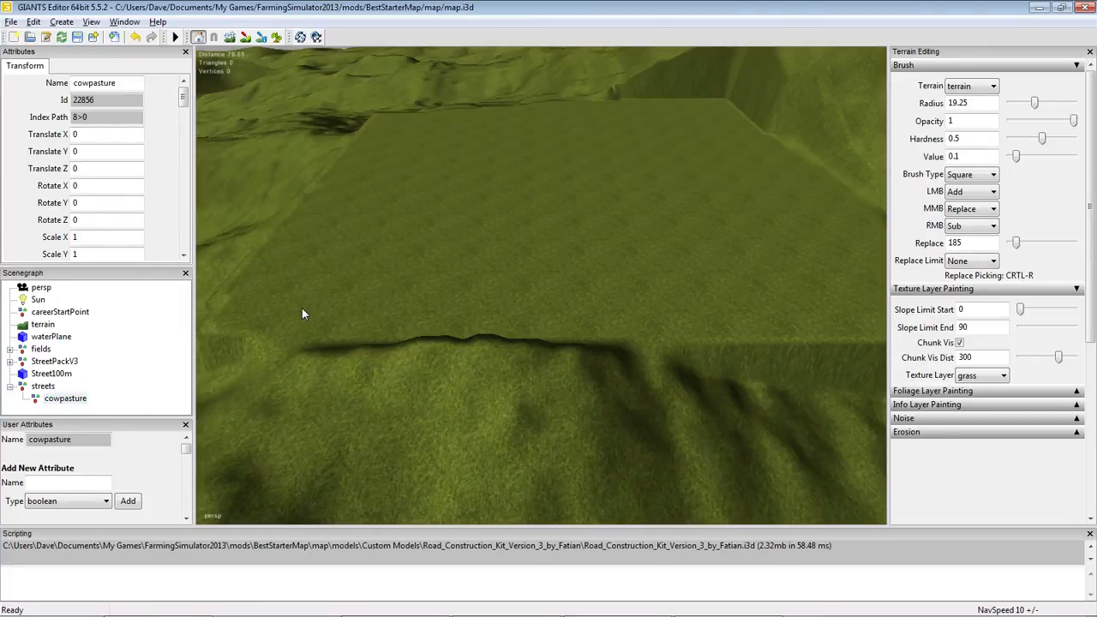
pyautogui.hotkey('ctrl', 'b')
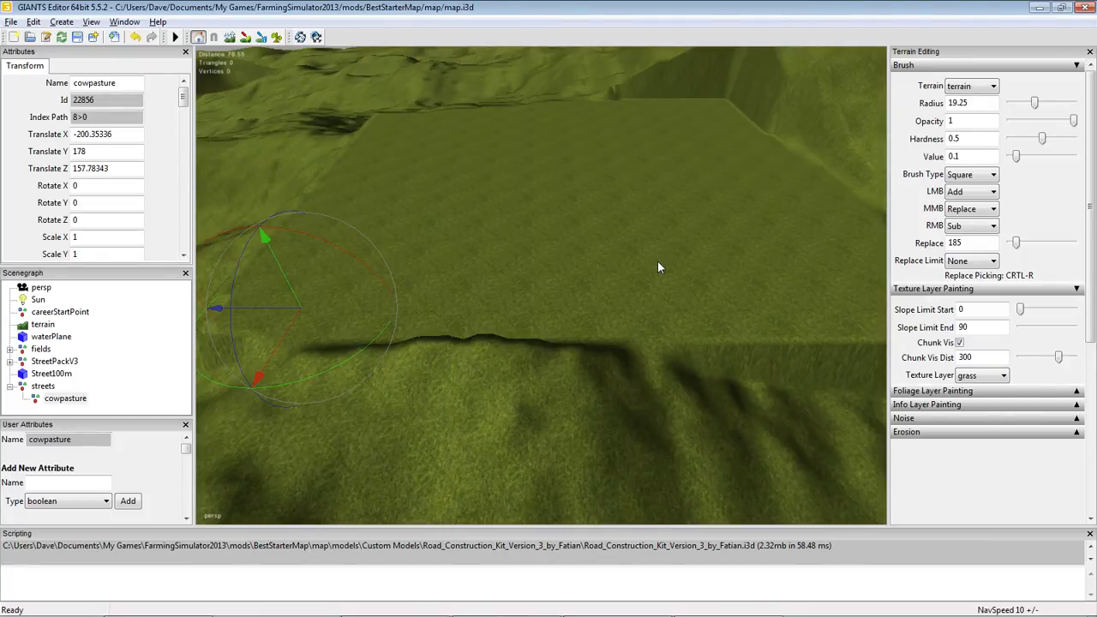
pyautogui.keyDown('alt'); pyautogui.moveTo(549, 378); pyautogui.dragTo(653, 339); pyautogui.keyUp('alt')
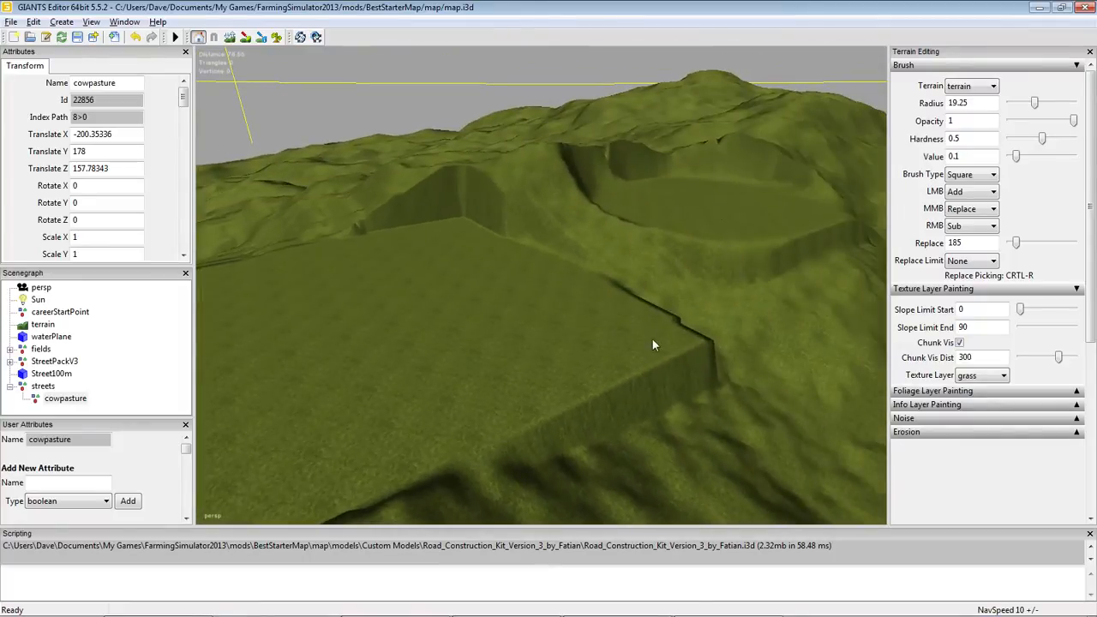
pyautogui.moveTo(706, 218)
pyautogui.keyDown('alt'); pyautogui.mouseDown()
pyautogui.moveTo(601, 336)
pyautogui.moveTo(547, 335)
pyautogui.mouseUp(); pyautogui.keyUp('alt')
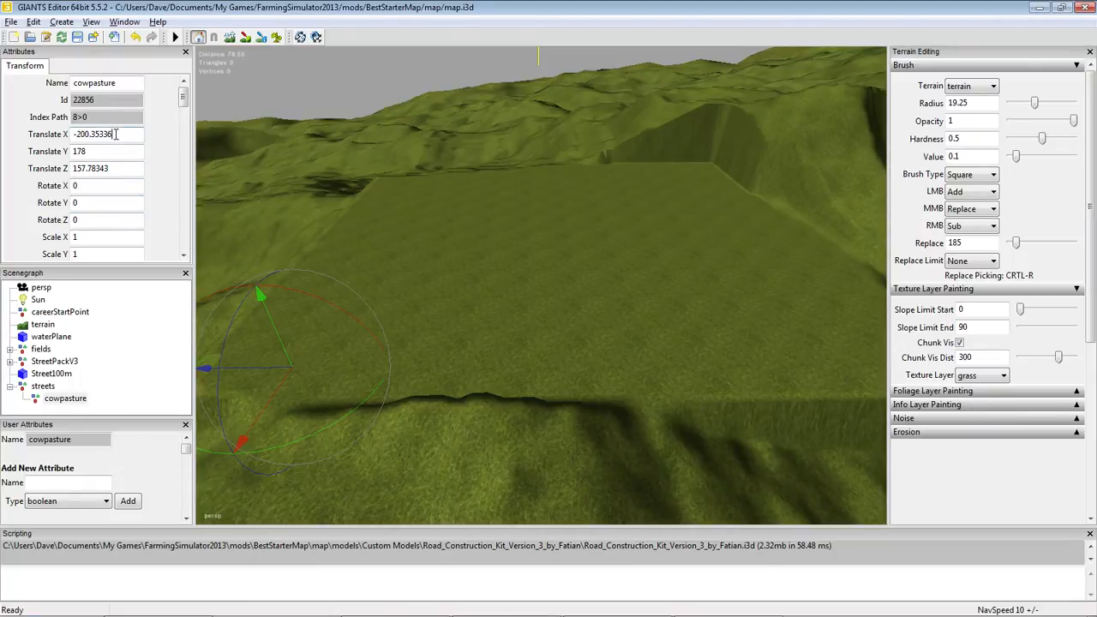
# Round the cowpasture group's position by setting Translate X to -200 and Translate Z to 160
pyautogui.moveTo(118, 135); pyautogui.dragTo(71, 134)
pyautogui.write('-200')
pyautogui.press('Return')
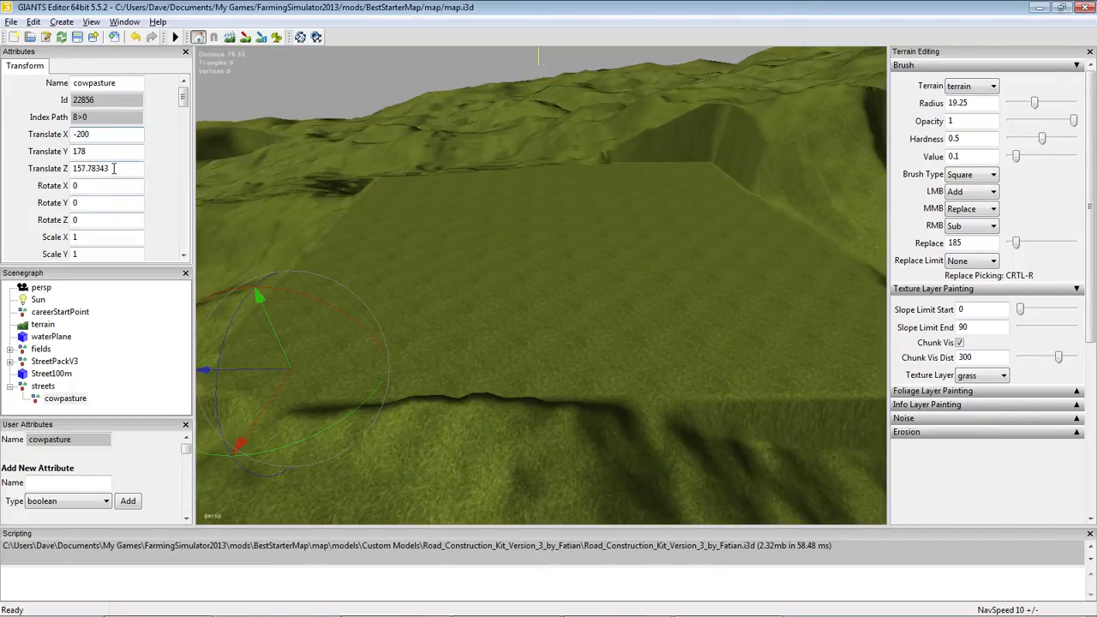
pyautogui.moveTo(114, 168); pyautogui.dragTo(67, 170)
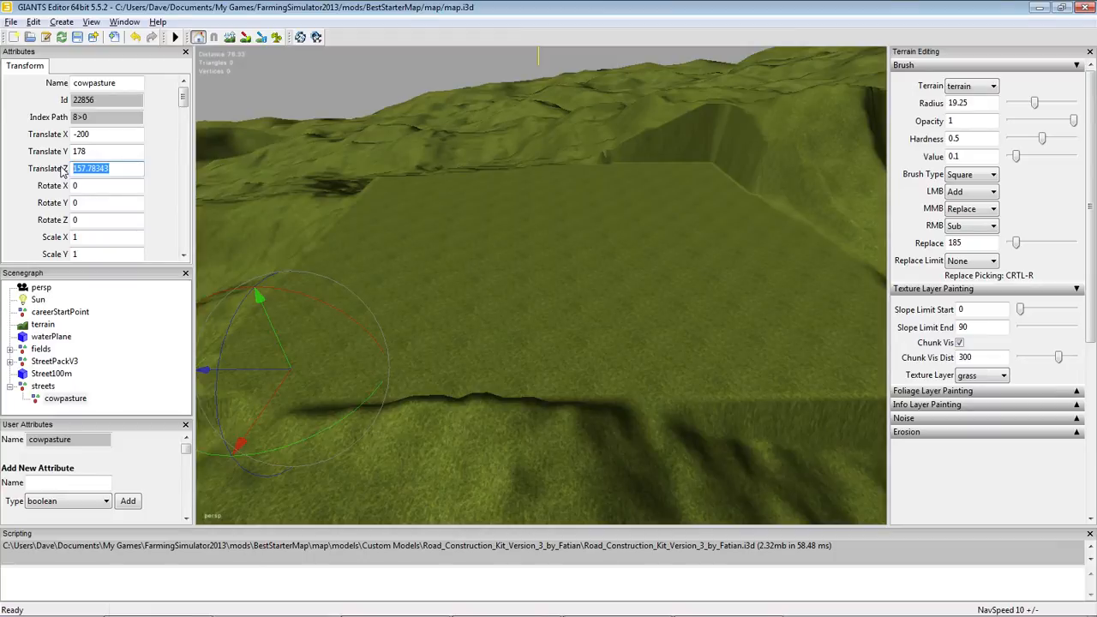
pyautogui.write('160')
pyautogui.press('Return')
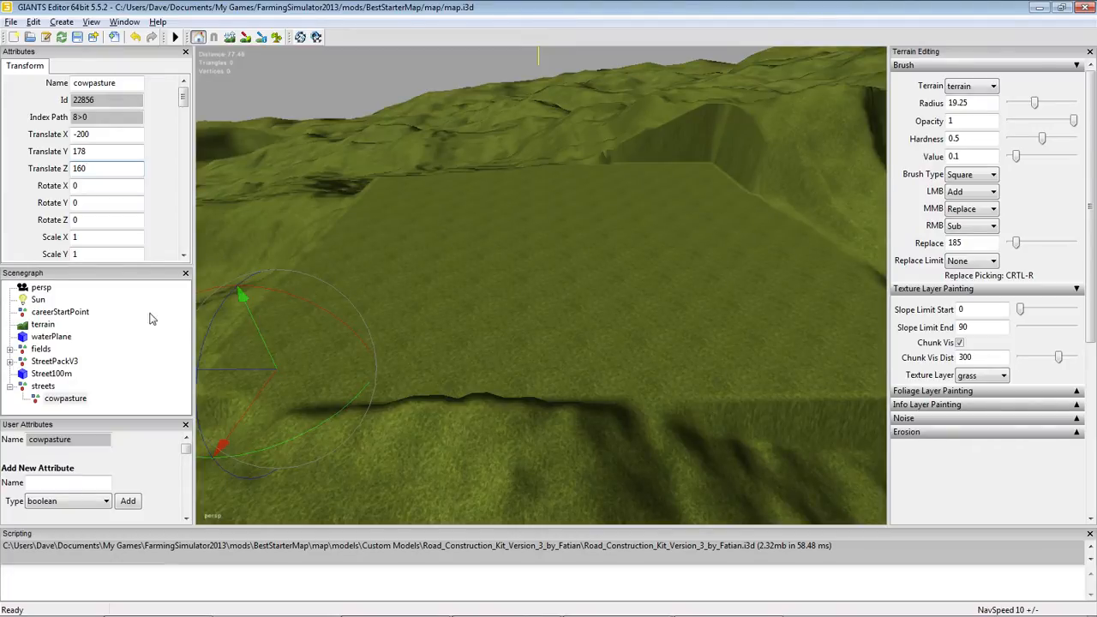
# Compare the transform positions of the streets group, the cowpasture group and the Street100m road piece
pyautogui.click(42, 386)
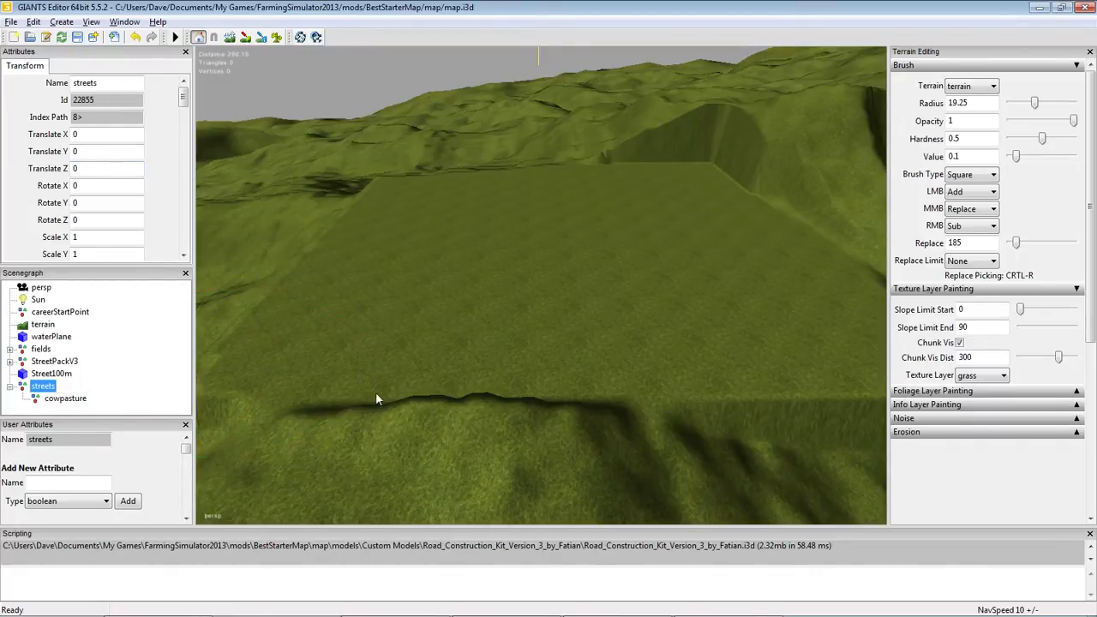
pyautogui.moveTo(377, 393)
pyautogui.keyDown('alt'); pyautogui.mouseDown()
pyautogui.moveTo(941, 409)
pyautogui.moveTo(672, 419)
pyautogui.moveTo(372, 390)
pyautogui.moveTo(385, 385)
pyautogui.mouseUp(); pyautogui.keyUp('alt')
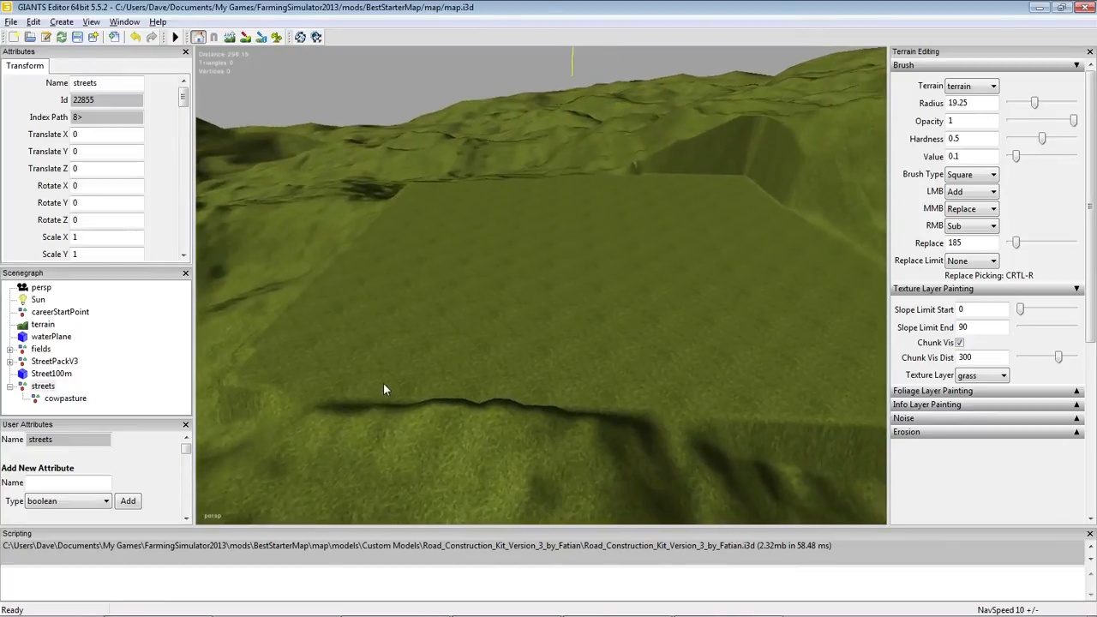
pyautogui.click(77, 399)
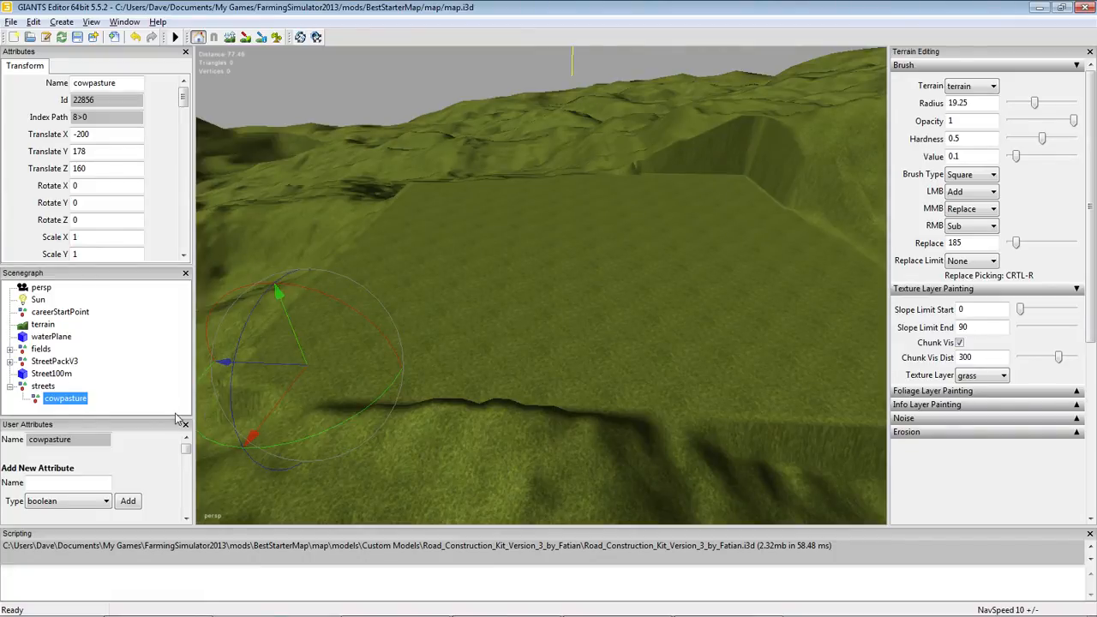
pyautogui.click(48, 377)
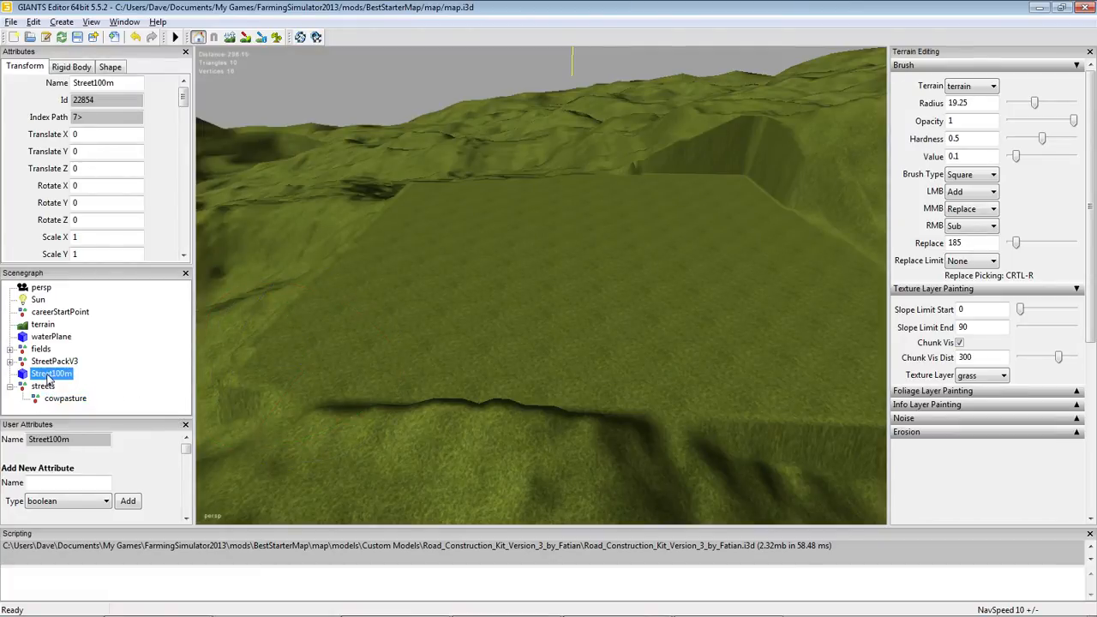
pyautogui.moveTo(367, 428)
pyautogui.keyDown('alt'); pyautogui.mouseDown()
pyautogui.moveTo(632, 470)
pyautogui.moveTo(821, 464)
pyautogui.moveTo(349, 407)
pyautogui.moveTo(377, 414)
pyautogui.mouseUp(); pyautogui.keyUp('alt')
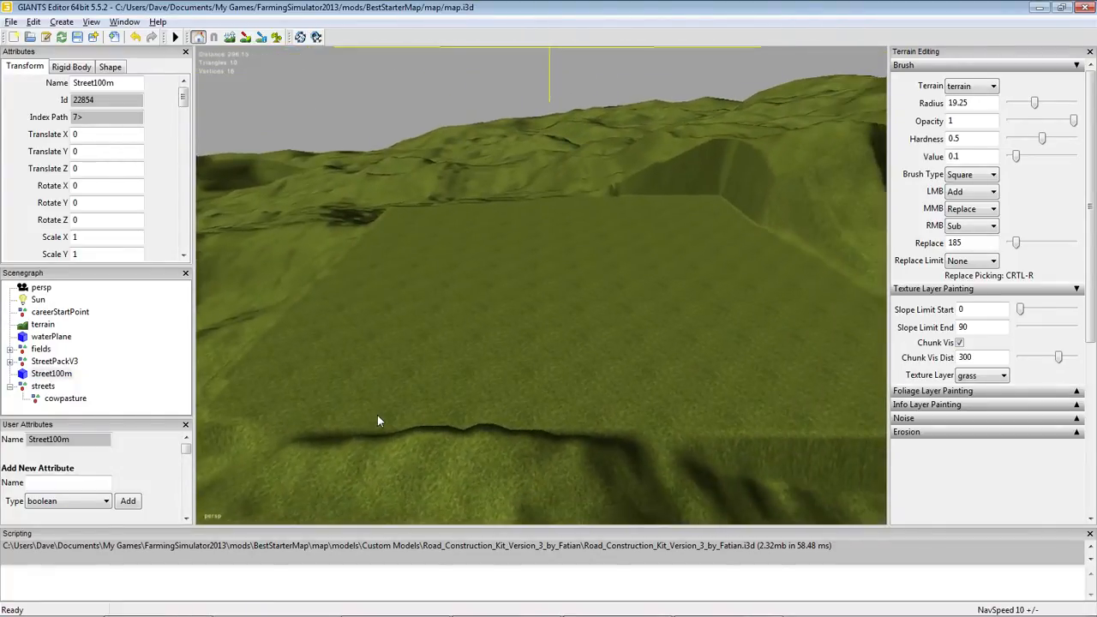
pyautogui.click(63, 401)
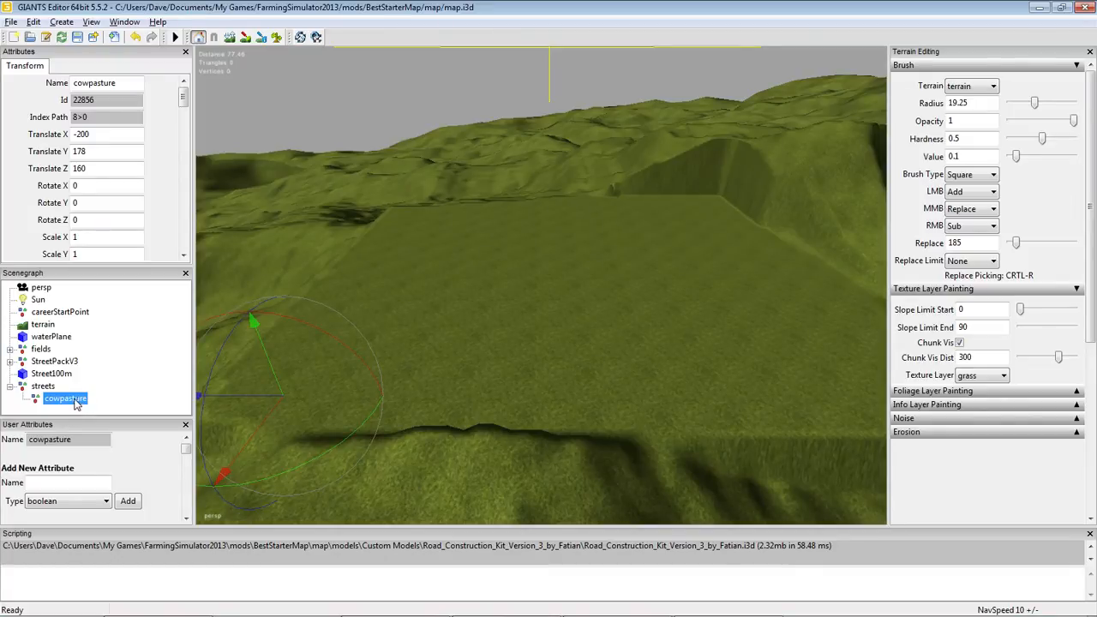
# Cut the Street100m road piece from the top level and paste it into the cowpasture group
pyautogui.click(48, 375)
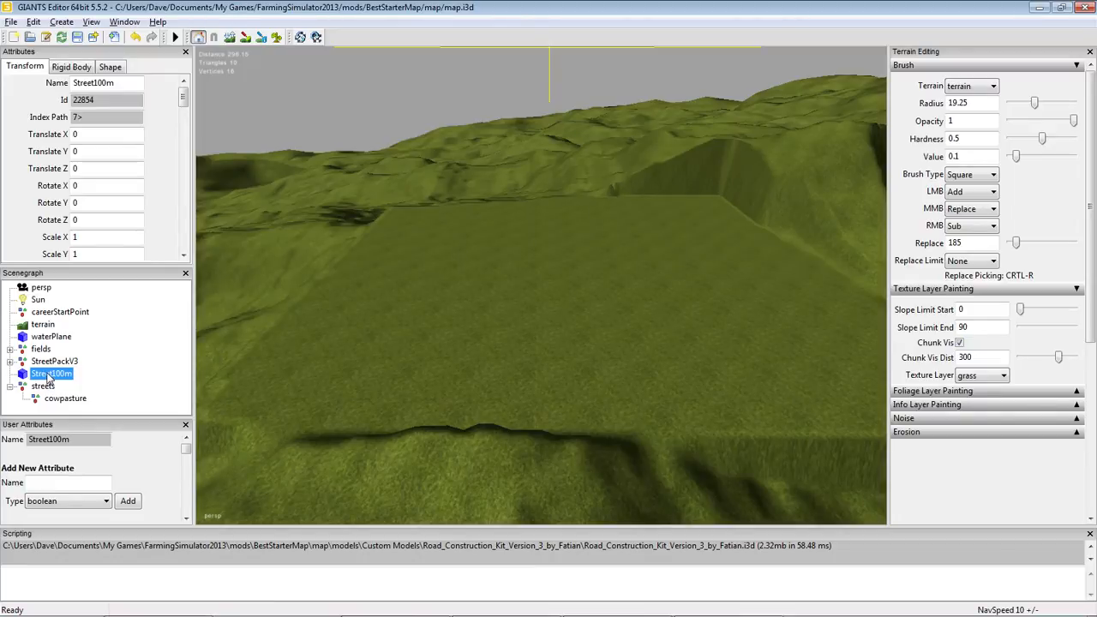
pyautogui.rightClick(44, 377)
pyautogui.press('Escape')
pyautogui.click(34, 21)
pyautogui.click(57, 108)
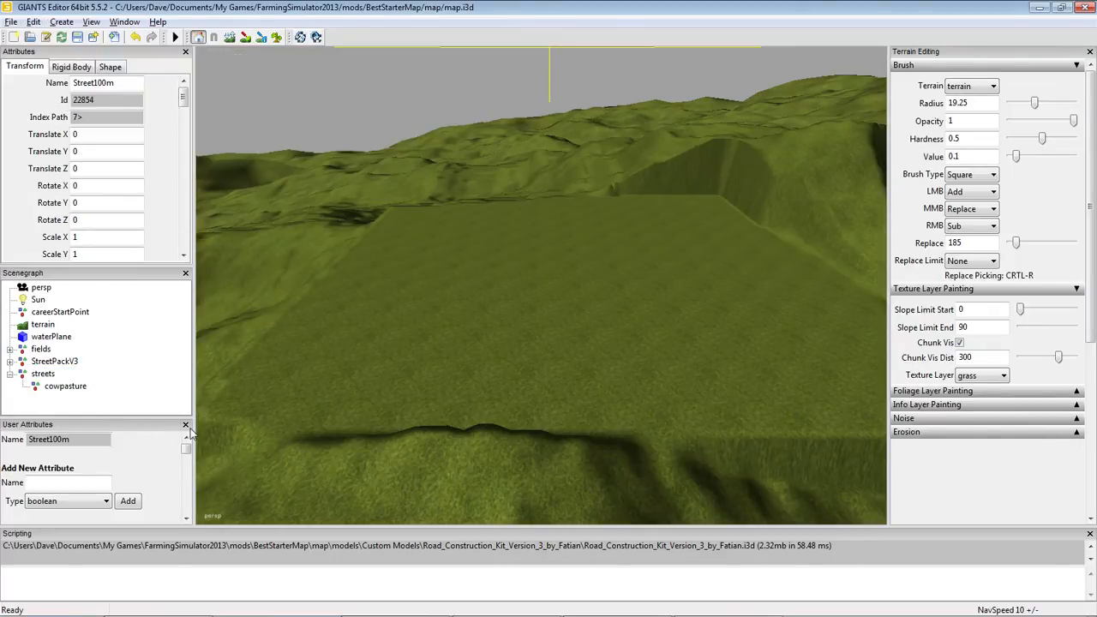
pyautogui.click(67, 387)
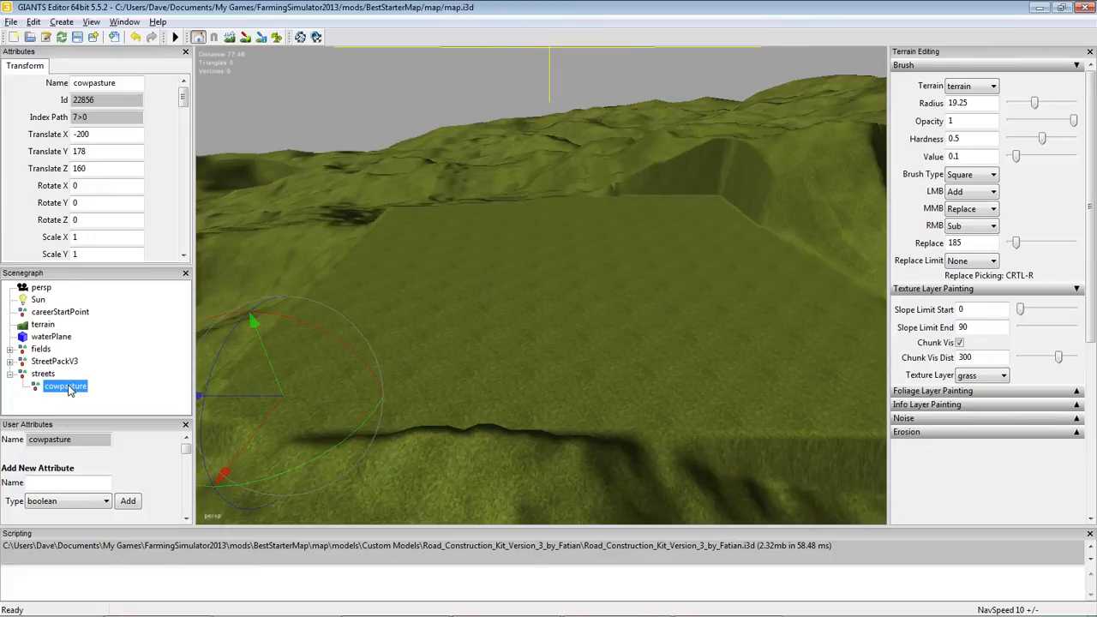
pyautogui.click(33, 21)
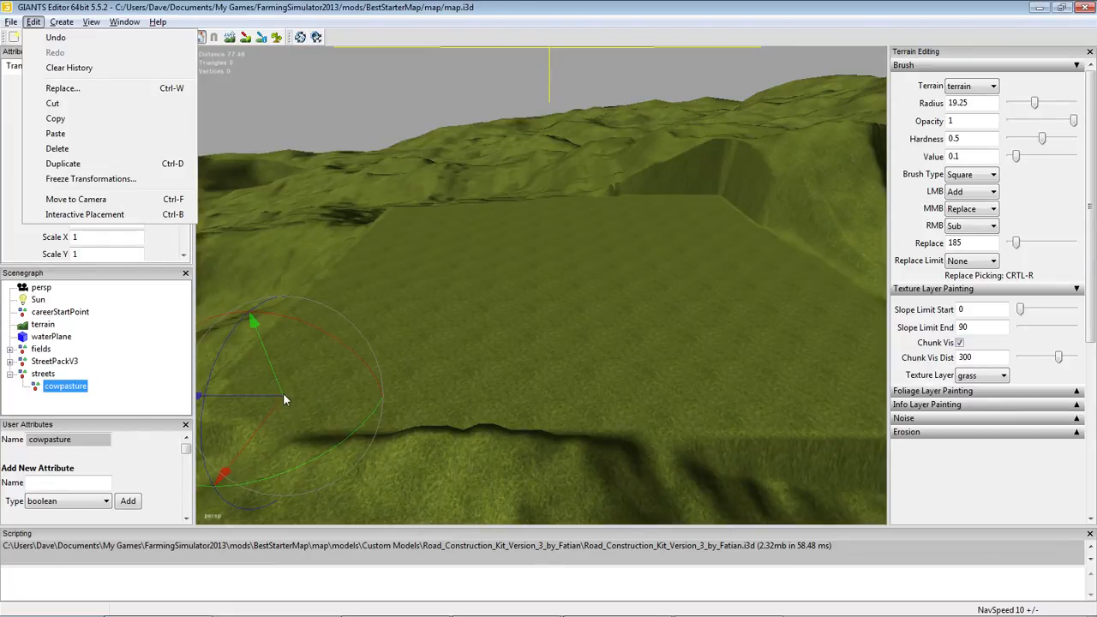
pyautogui.click(55, 134)
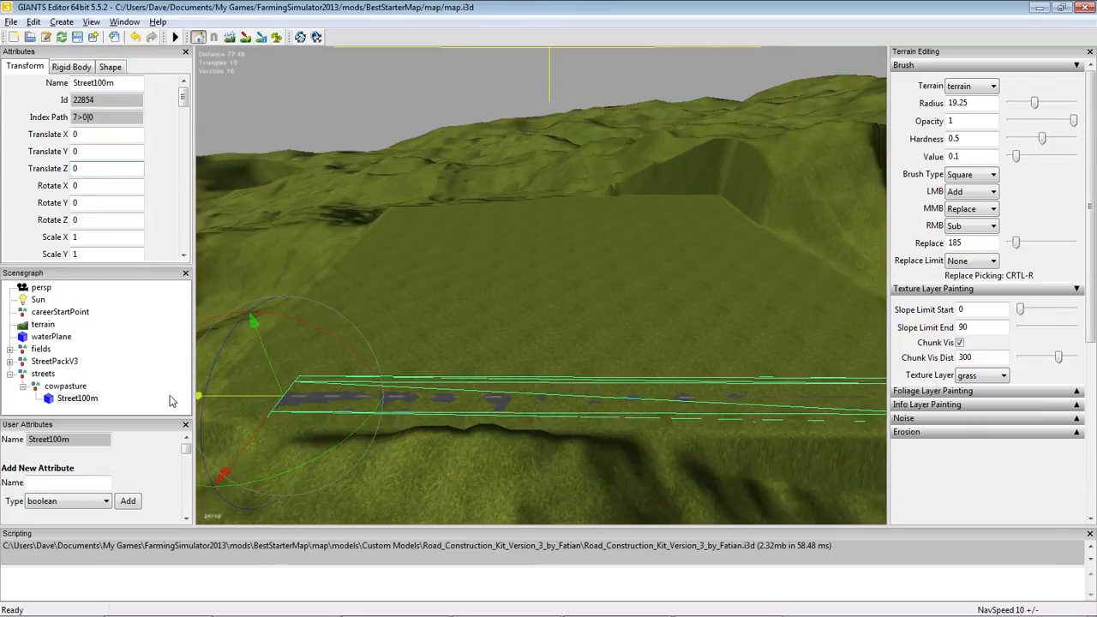
# Compare the translation values of the nested Street100m piece with those of its parent cowpasture group
pyautogui.click(78, 400)
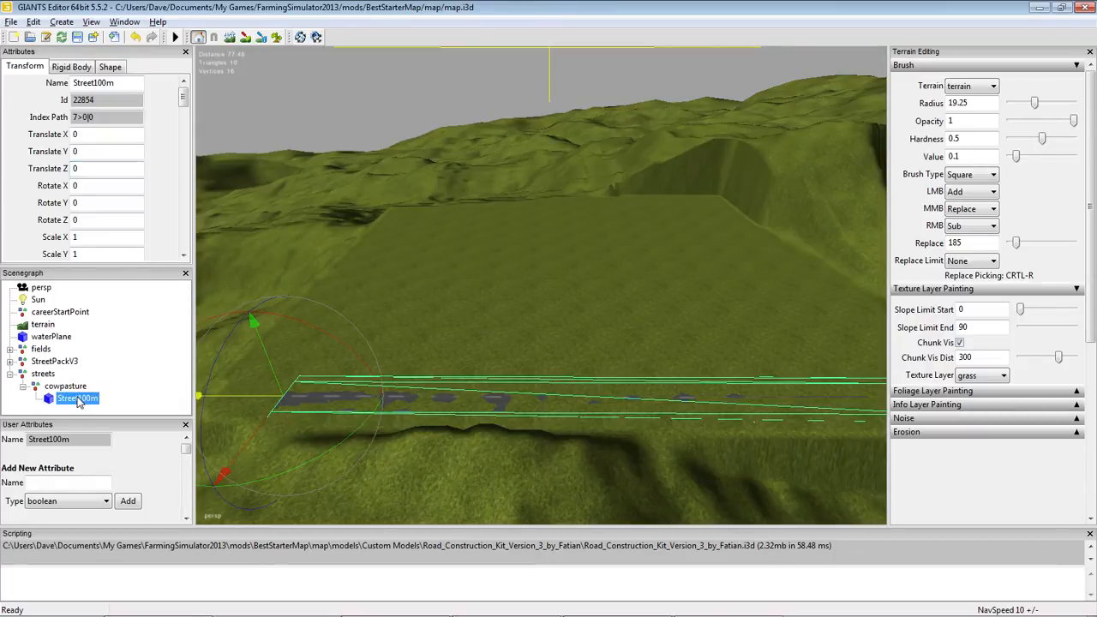
pyautogui.click(56, 388)
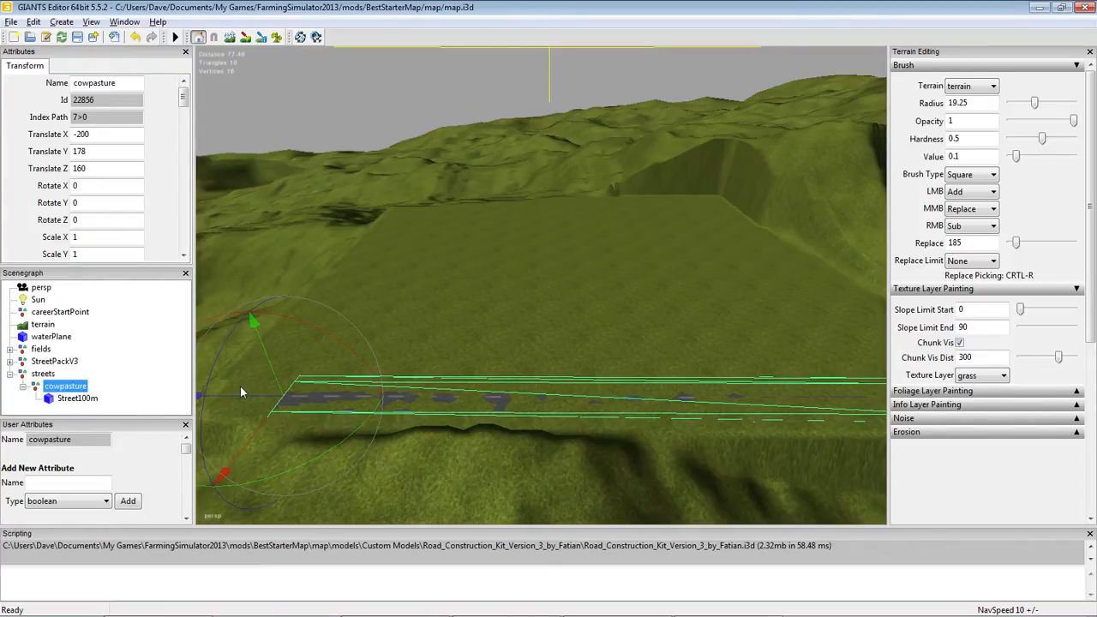
pyautogui.click(82, 399)
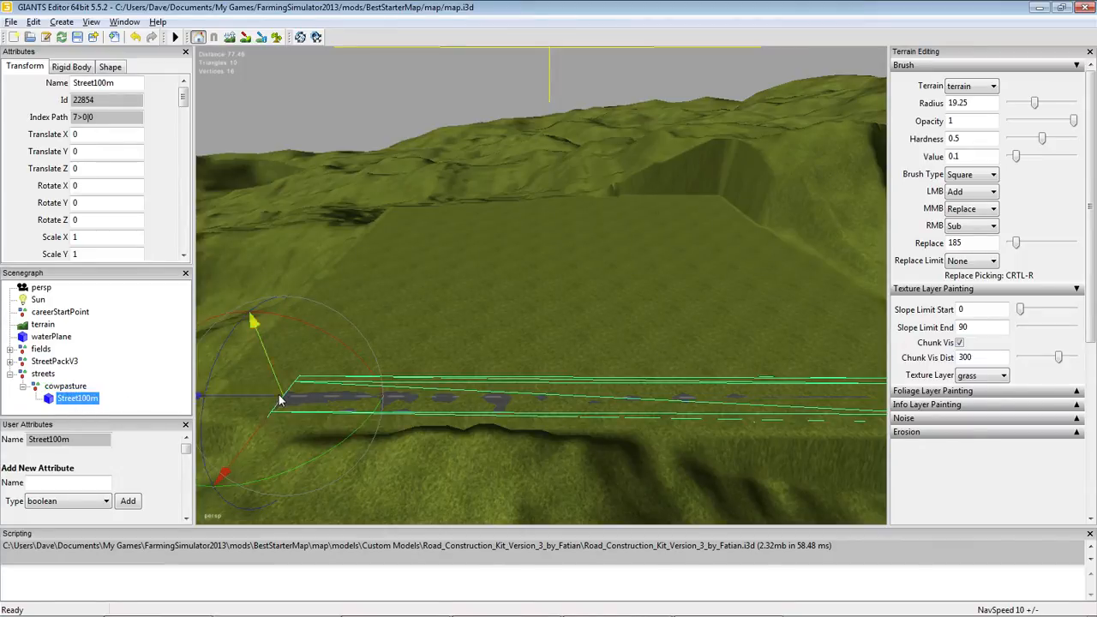
pyautogui.click(65, 387)
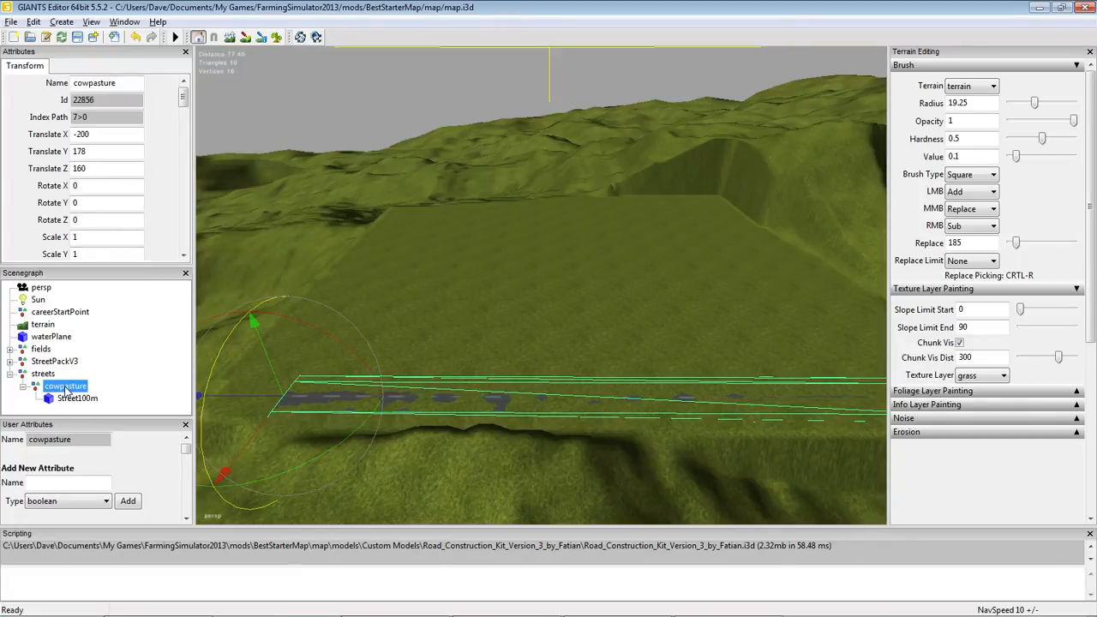
pyautogui.click(72, 400)
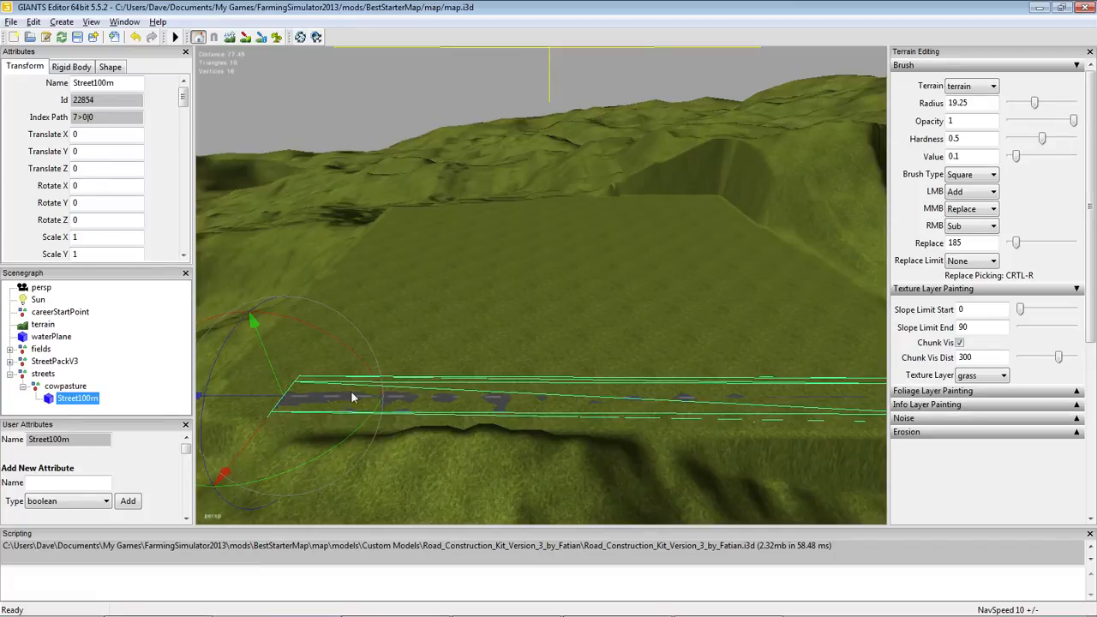
pyautogui.click(66, 388)
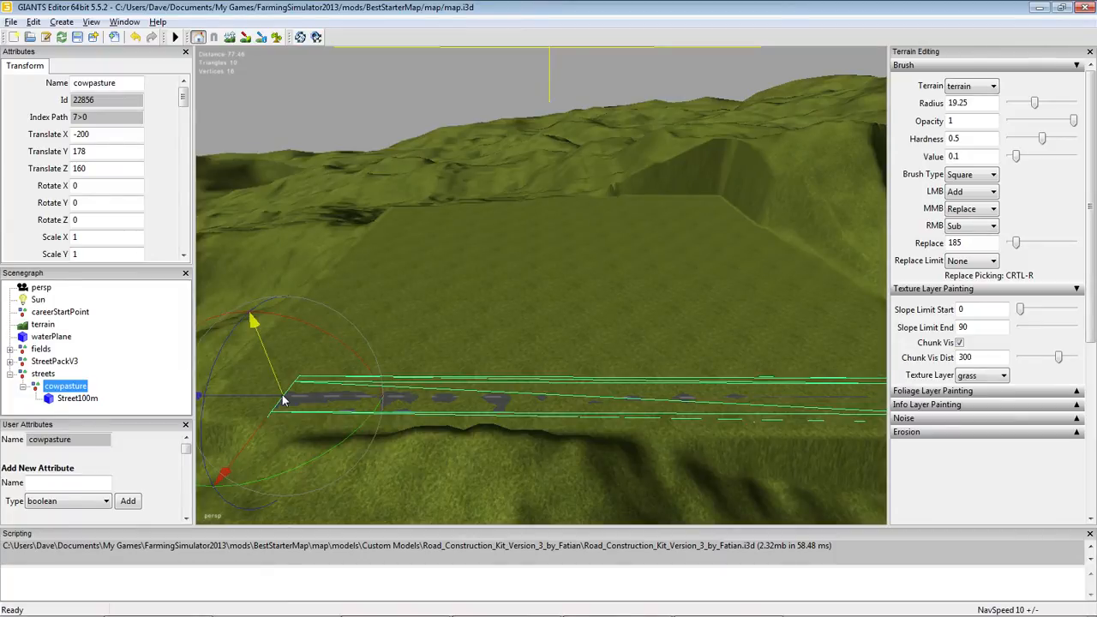
# Raise the Street100m road piece to a Translate Y of about 0.12 and inspect its edges against the grass
pyautogui.click(77, 400)
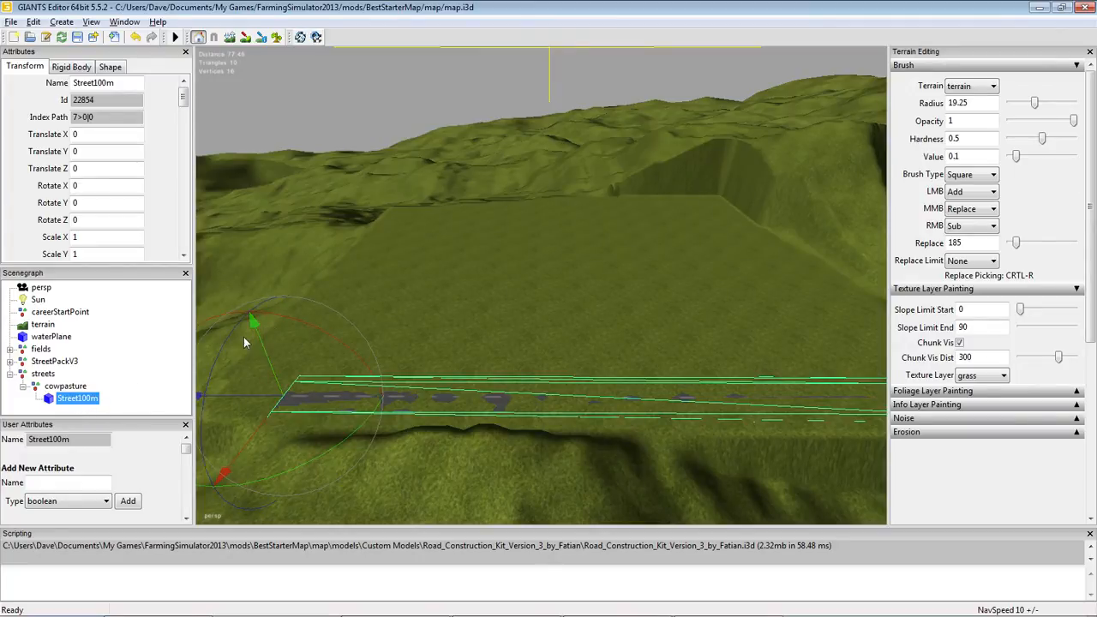
pyautogui.moveTo(251, 325); pyautogui.dragTo(261, 320)
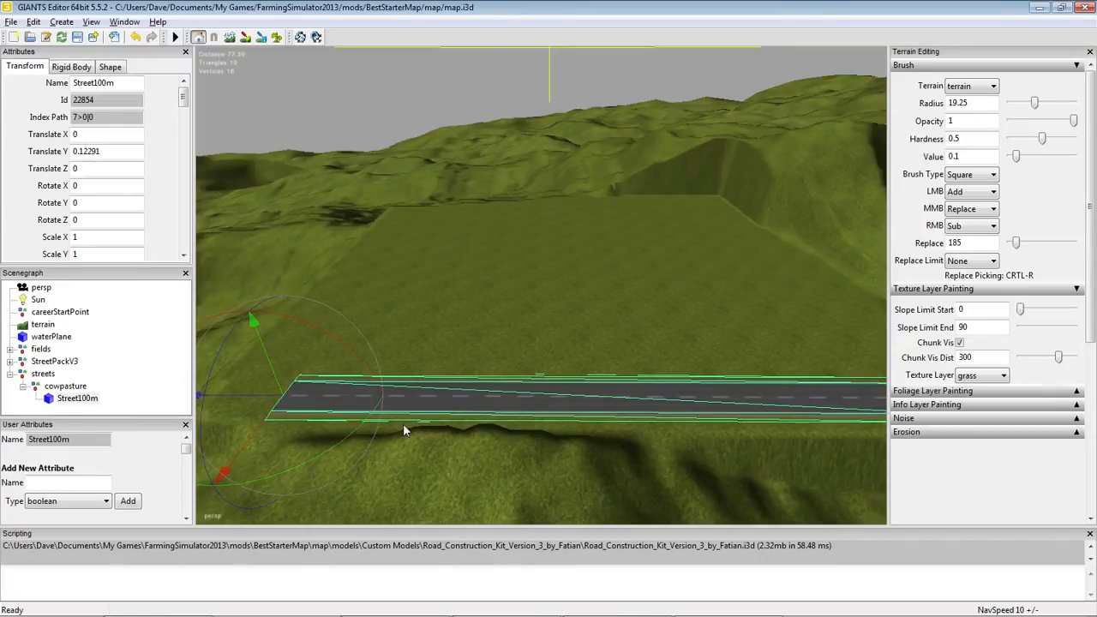
pyautogui.keyDown('alt'); pyautogui.moveTo(657, 464); pyautogui.dragTo(644, 491); pyautogui.keyUp('alt')
pyautogui.keyDown('alt'); pyautogui.moveTo(644, 491); pyautogui.dragTo(656, 163, button='right'); pyautogui.keyUp('alt')
pyautogui.keyDown('alt'); pyautogui.moveTo(556, 362); pyautogui.dragTo(604, 206, button='right'); pyautogui.keyUp('alt')
pyautogui.keyDown('alt'); pyautogui.moveTo(604, 205); pyautogui.dragTo(456, 223); pyautogui.keyUp('alt')
pyautogui.keyDown('alt'); pyautogui.moveTo(486, 328); pyautogui.dragTo(455, 167, button='right'); pyautogui.keyUp('alt')
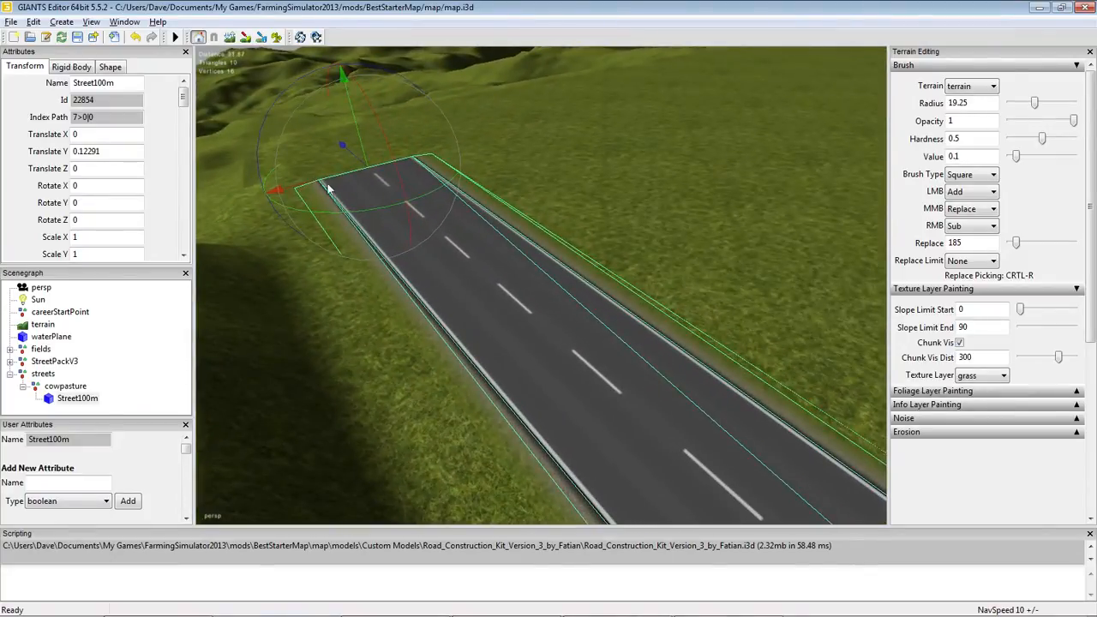
# Adjust the Street100m piece's height along its vertical axis and set its Translate Y to 0.05
pyautogui.moveTo(343, 81); pyautogui.dragTo(342, 71)
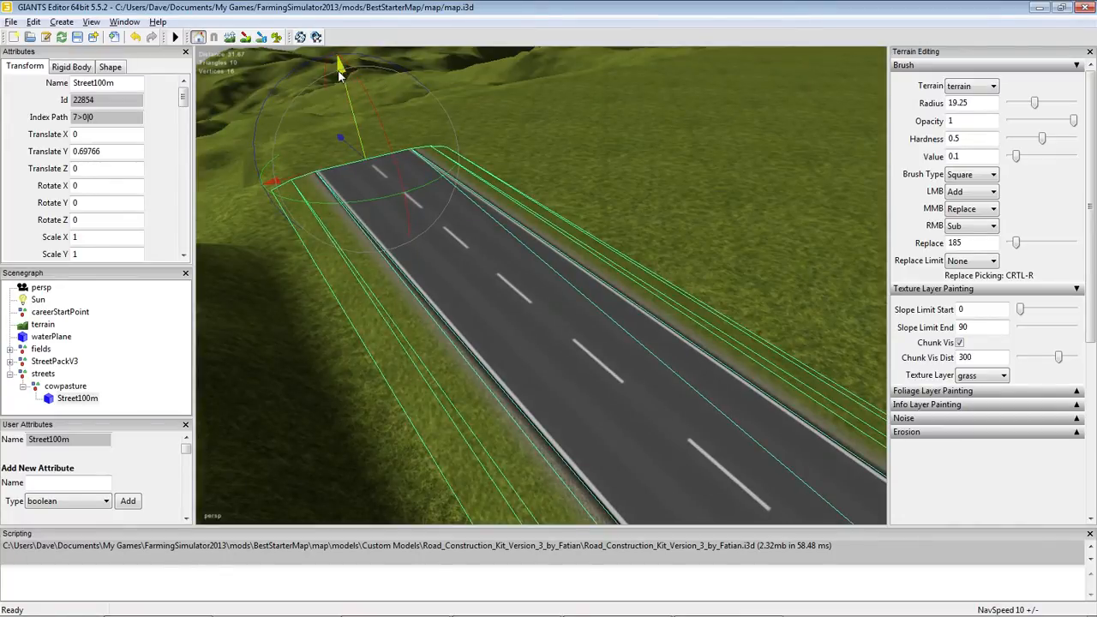
pyautogui.moveTo(338, 68); pyautogui.dragTo(344, 78)
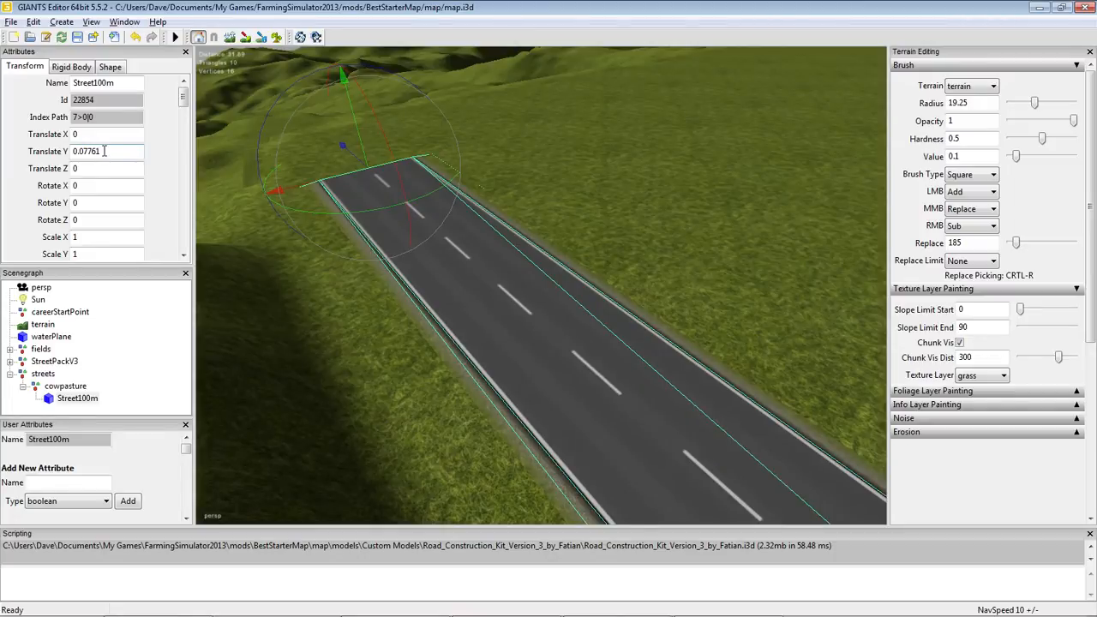
pyautogui.moveTo(105, 151); pyautogui.dragTo(72, 151)
pyautogui.write('0.05')
pyautogui.press('Return')
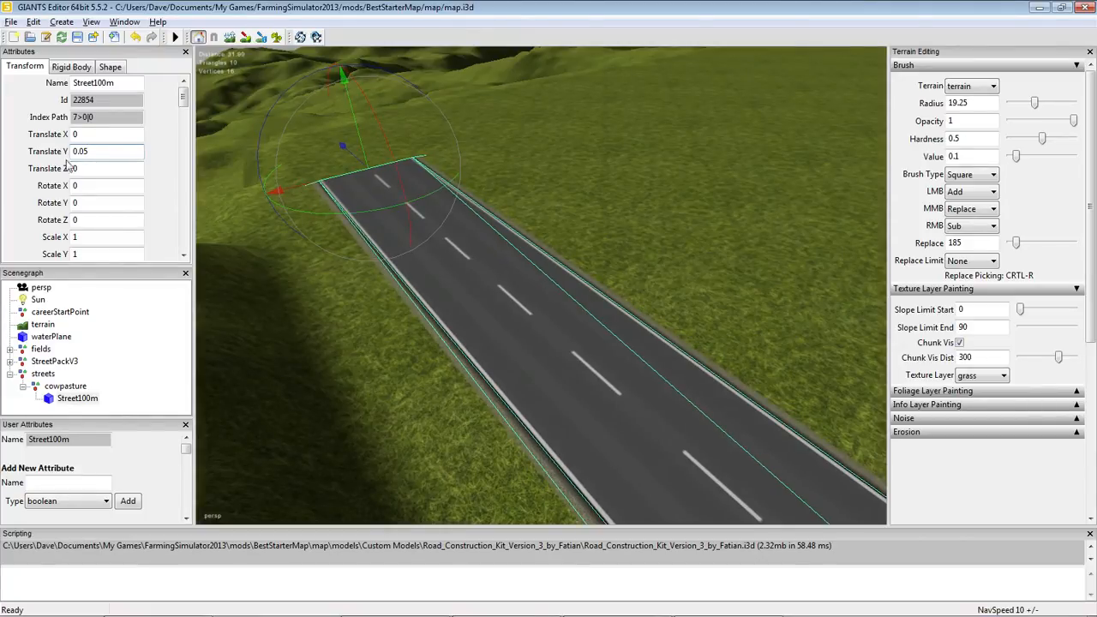
# Examine the road's fit along the plateau edge and at its starting end, with the cowpasture group selected
pyautogui.keyDown('alt'); pyautogui.moveTo(347, 355); pyautogui.dragTo(671, 331); pyautogui.keyUp('alt')
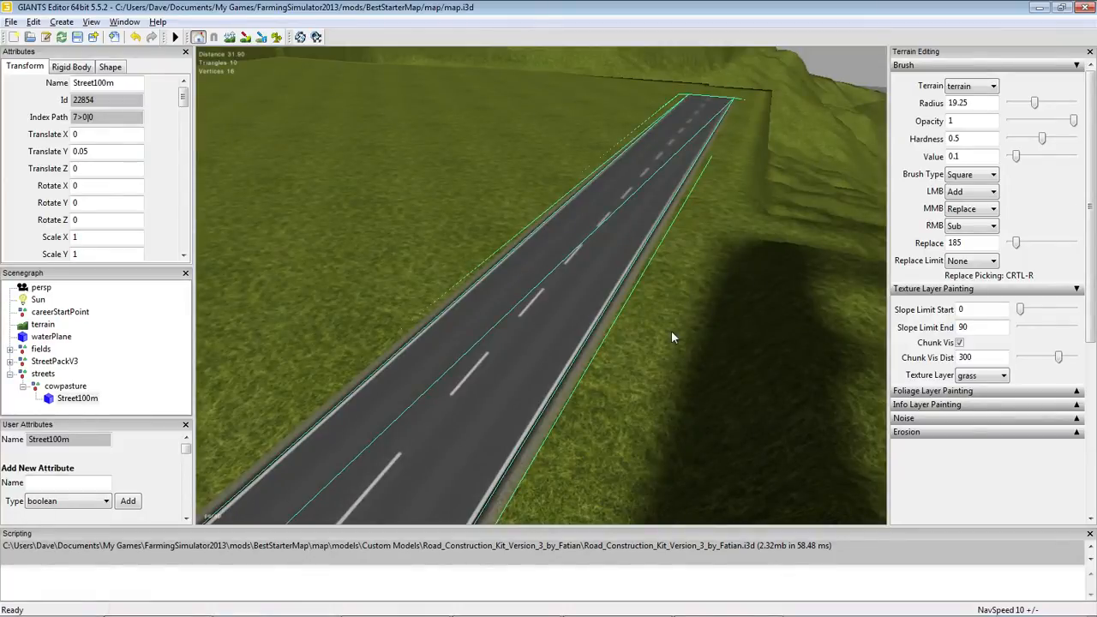
pyautogui.keyDown('alt'); pyautogui.moveTo(671, 330); pyautogui.dragTo(615, 504, button='right'); pyautogui.keyUp('alt')
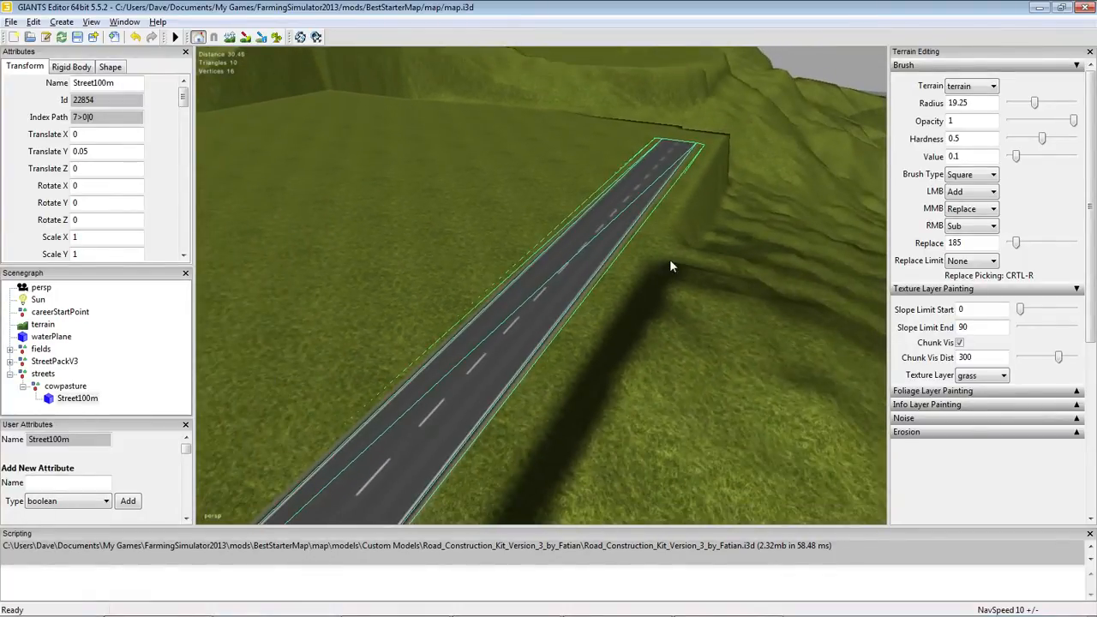
pyautogui.keyDown('alt'); pyautogui.moveTo(671, 267); pyautogui.dragTo(551, 457, button='right'); pyautogui.keyUp('alt')
pyautogui.keyDown('alt'); pyautogui.moveTo(645, 363); pyautogui.dragTo(469, 480, button='right'); pyautogui.keyUp('alt')
pyautogui.keyDown('alt'); pyautogui.moveTo(470, 480); pyautogui.dragTo(419, 445); pyautogui.keyUp('alt')
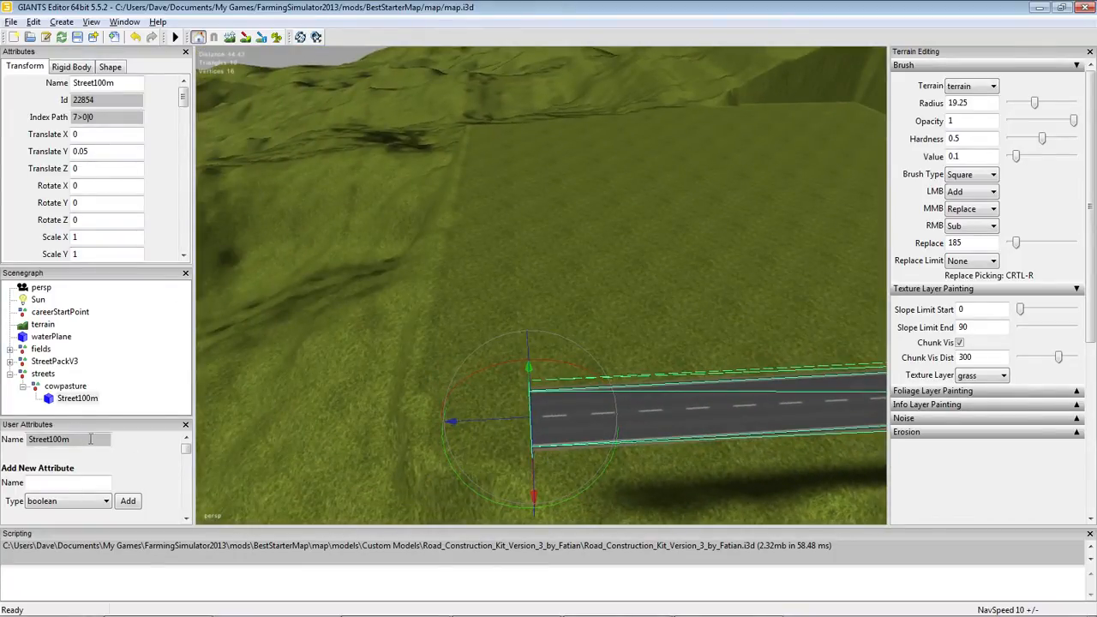
pyautogui.click(63, 387)
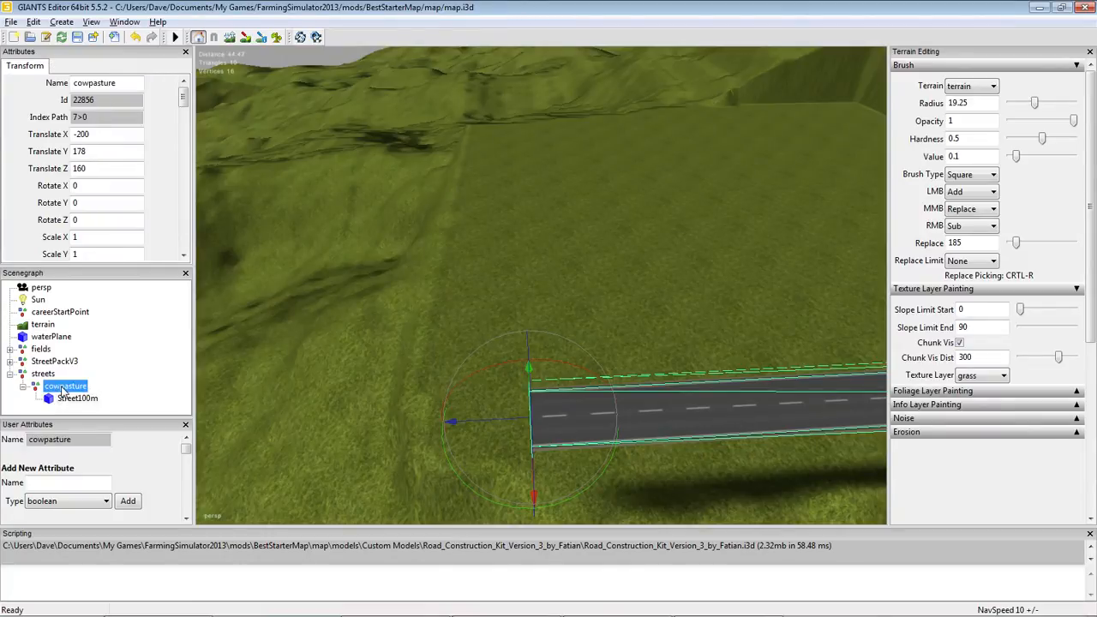
pyautogui.keyDown('alt'); pyautogui.moveTo(711, 481); pyautogui.dragTo(767, 468); pyautogui.keyUp('alt')
pyautogui.keyDown('alt'); pyautogui.moveTo(768, 468); pyautogui.dragTo(782, 377, button='right'); pyautogui.keyUp('alt')
pyautogui.keyDown('alt'); pyautogui.moveTo(782, 373); pyautogui.dragTo(680, 374); pyautogui.keyUp('alt')
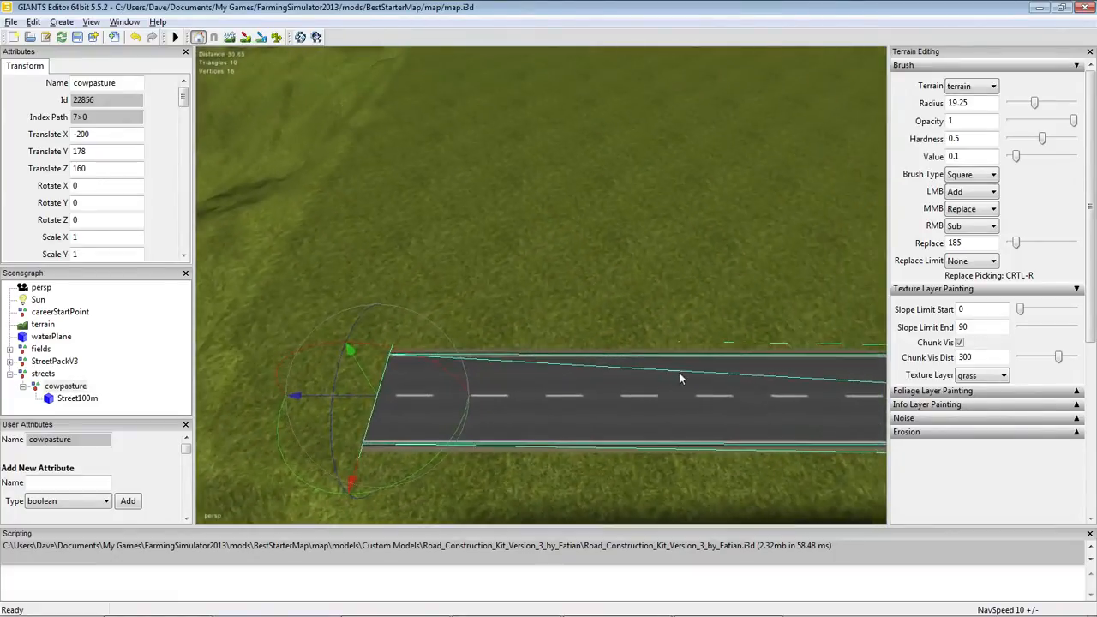
# Rotate the Street100m piece in the cowpasture group by about 90 degrees around its vertical axis
pyautogui.keyDown('alt'); pyautogui.moveTo(680, 375); pyautogui.dragTo(642, 481, button='right'); pyautogui.keyUp('alt')
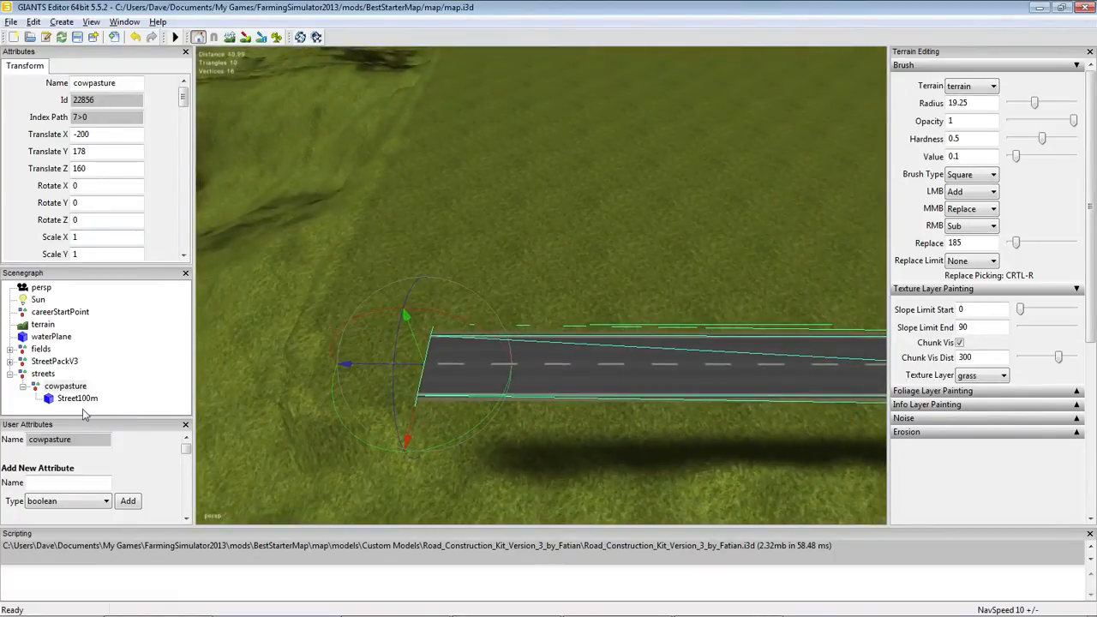
pyautogui.click(67, 386)
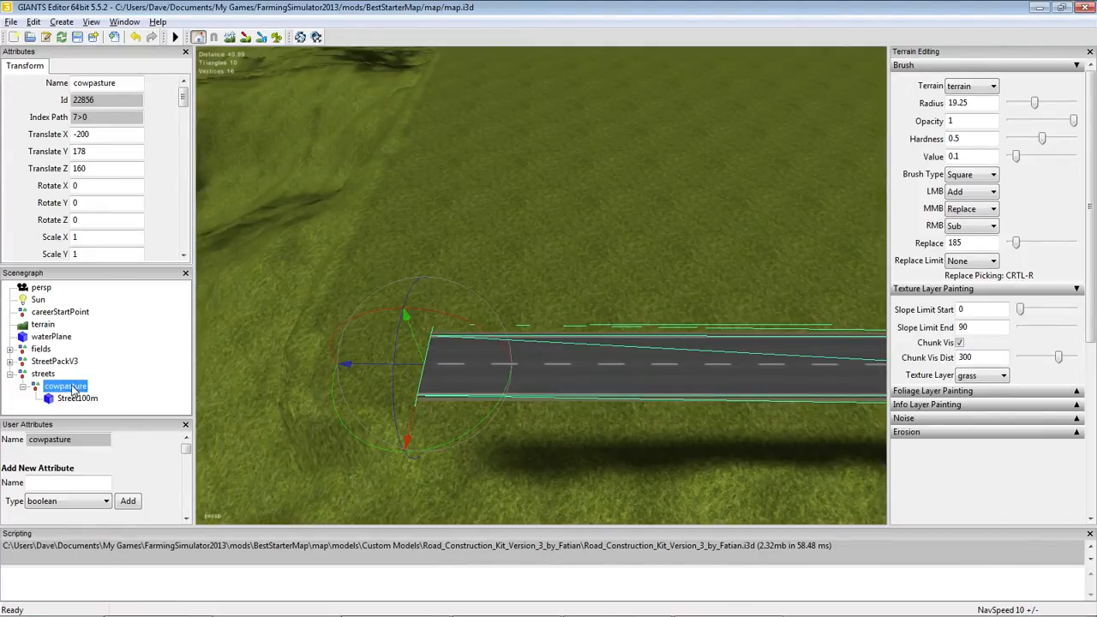
pyautogui.click(72, 400)
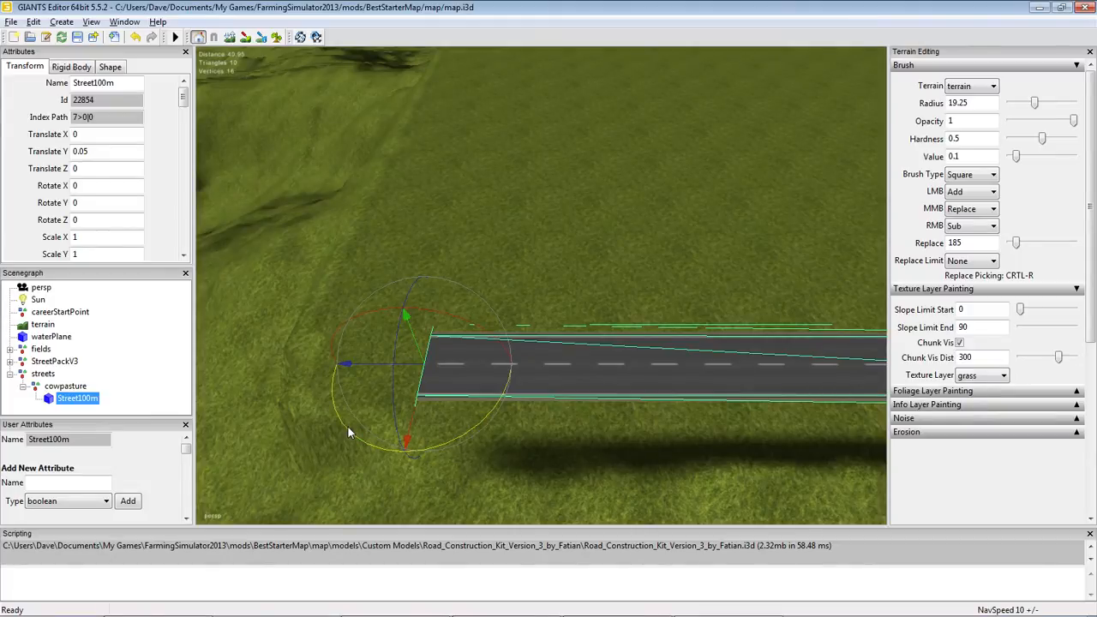
pyautogui.moveTo(348, 427); pyautogui.dragTo(559, 481)
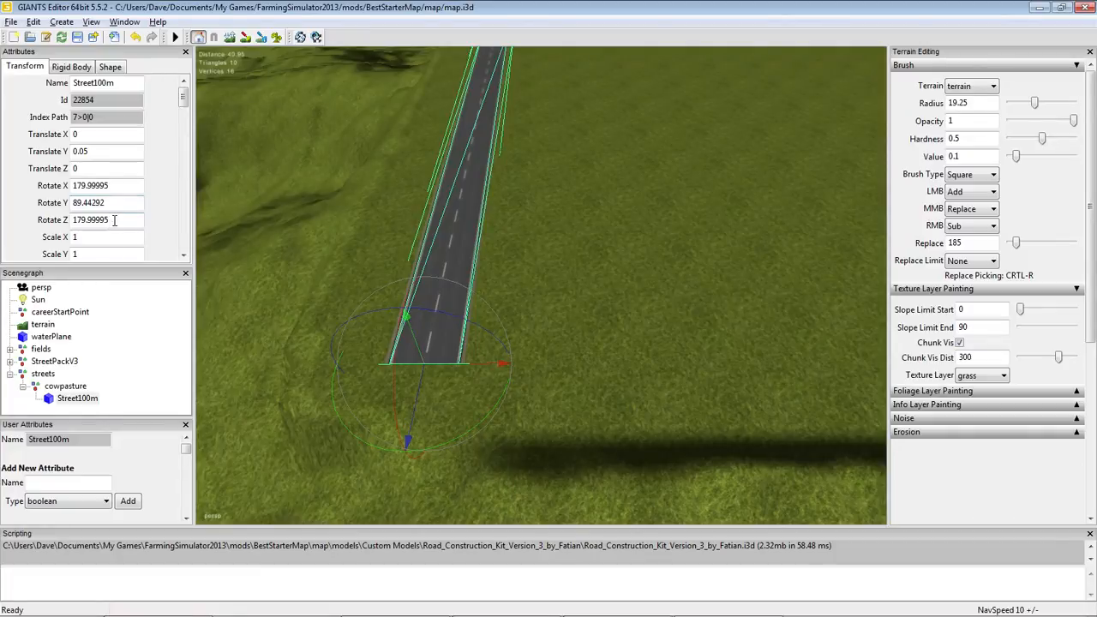
# Set the Street100m piece's rotation to exactly X 0, Y 90 and Z 0
pyautogui.moveTo(112, 220); pyautogui.dragTo(57, 223)
pyautogui.write('0')
pyautogui.moveTo(119, 186); pyautogui.dragTo(69, 192)
pyautogui.write('0')
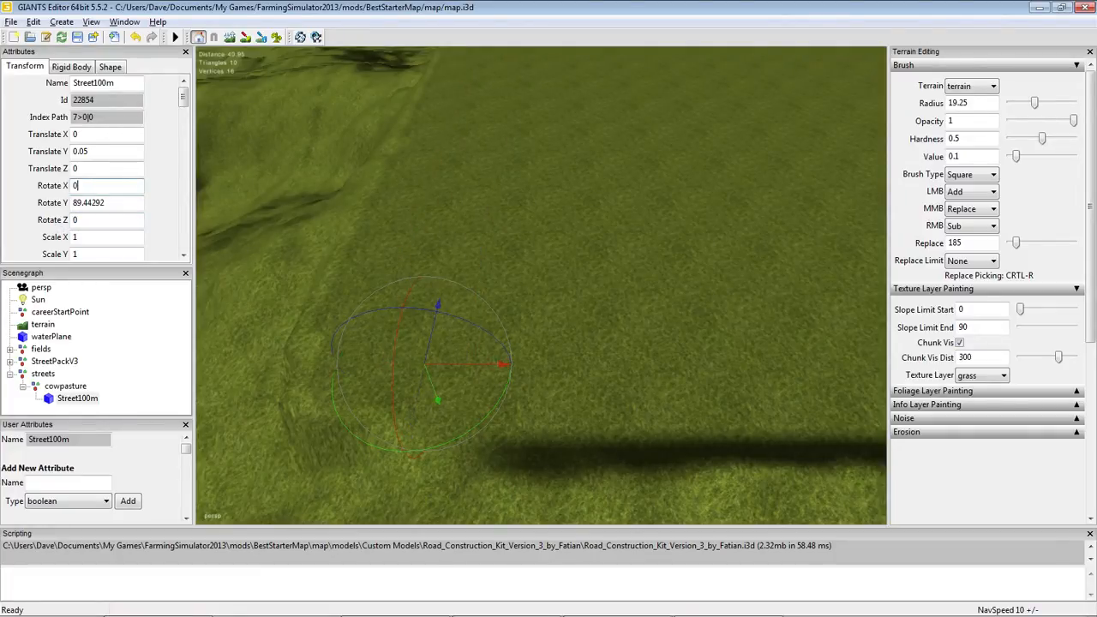
pyautogui.click(116, 203)
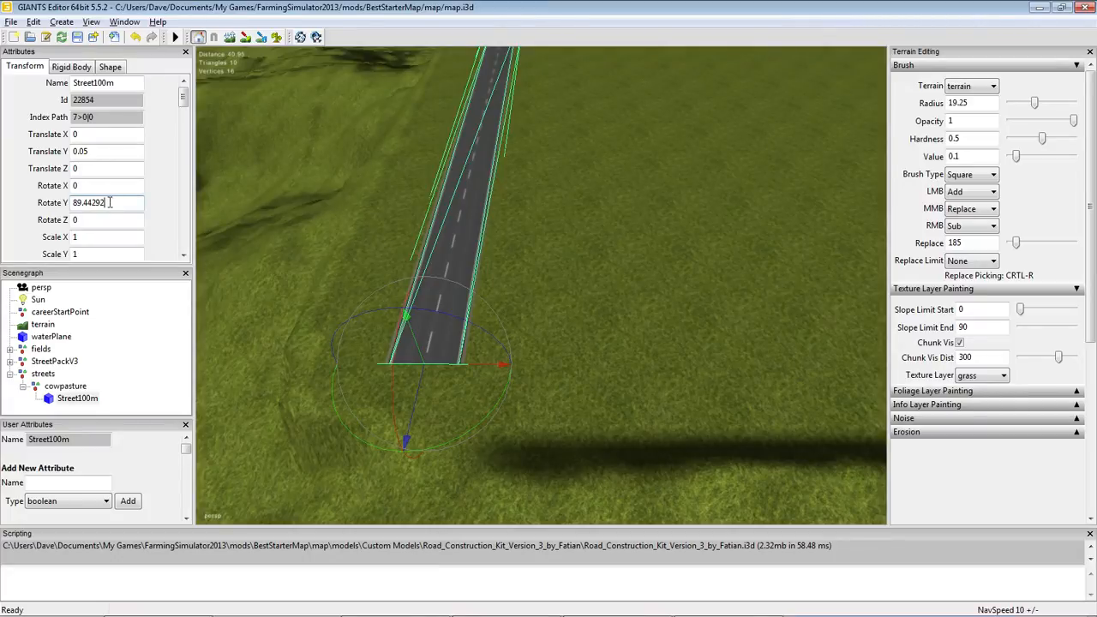
pyautogui.moveTo(109, 203); pyautogui.dragTo(71, 204)
pyautogui.write('90')
pyautogui.click(609, 344)
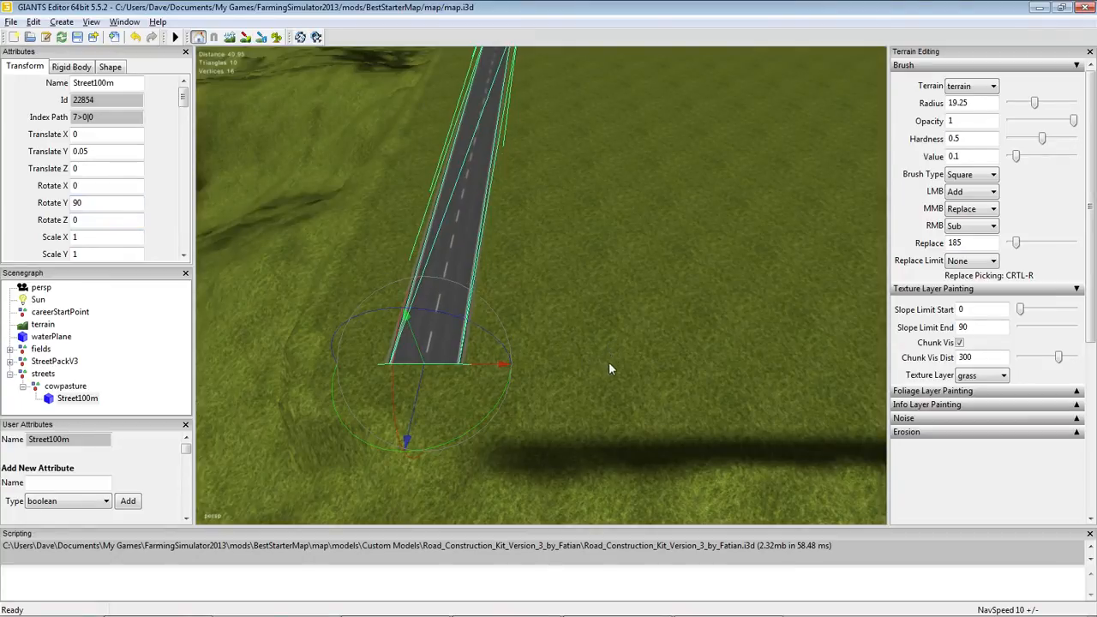
# Reselect the Street100m piece and examine how it lies along the plateau edge from close up and from above
pyautogui.click(604, 373)
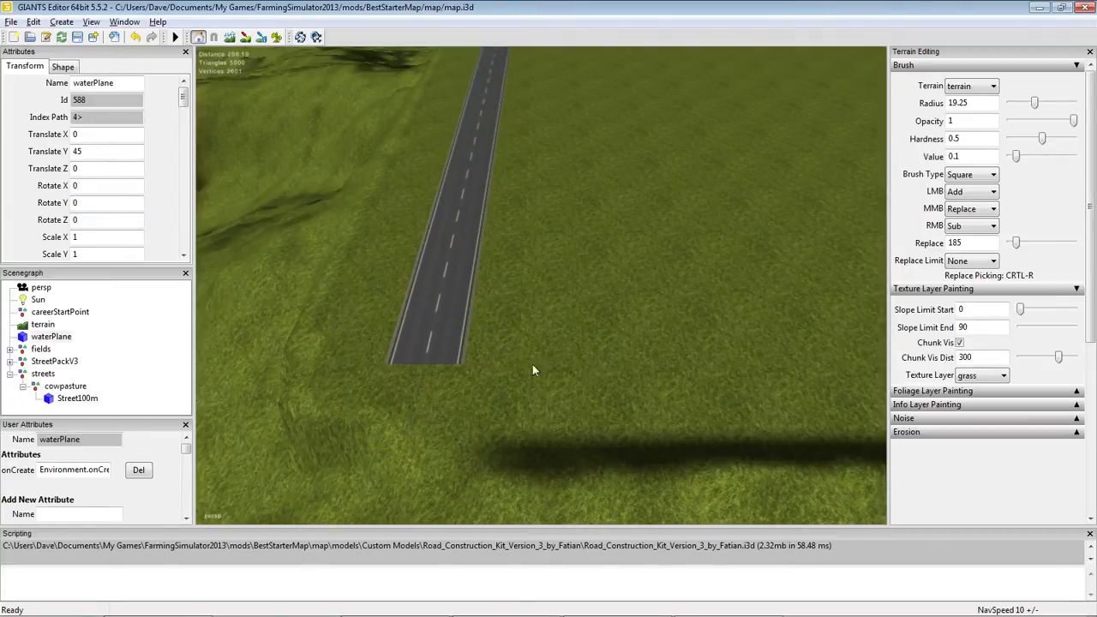
pyautogui.click(78, 399)
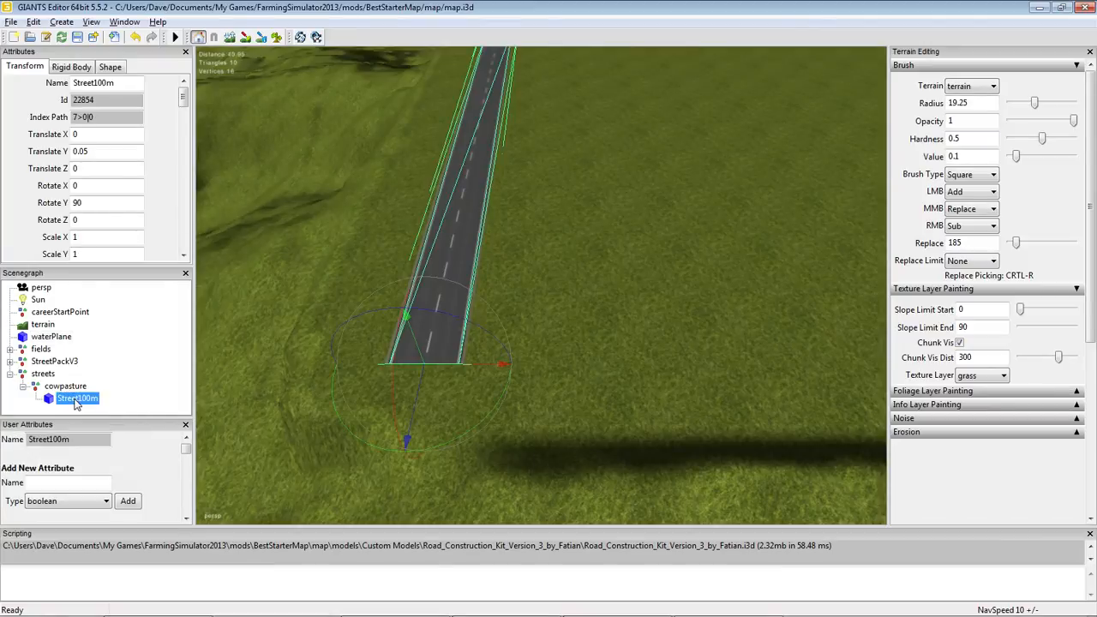
pyautogui.click(423, 237)
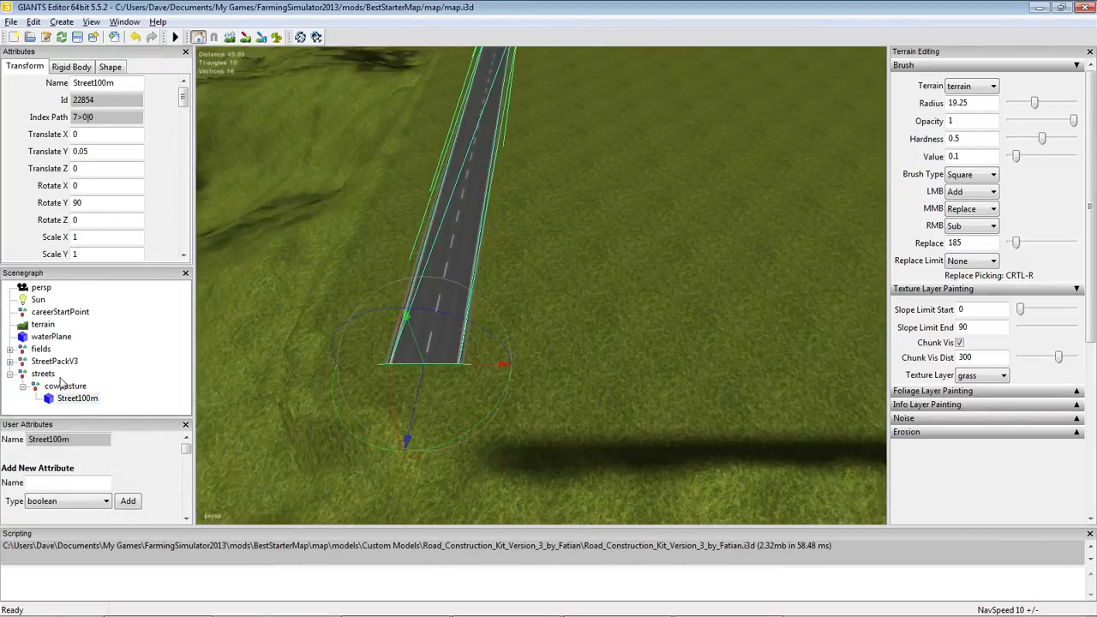
pyautogui.click(78, 401)
pyautogui.keyDown('alt'); pyautogui.moveTo(655, 262); pyautogui.dragTo(695, 235); pyautogui.keyUp('alt')
pyautogui.keyDown('alt'); pyautogui.moveTo(664, 293); pyautogui.dragTo(761, 135, button='right'); pyautogui.keyUp('alt')
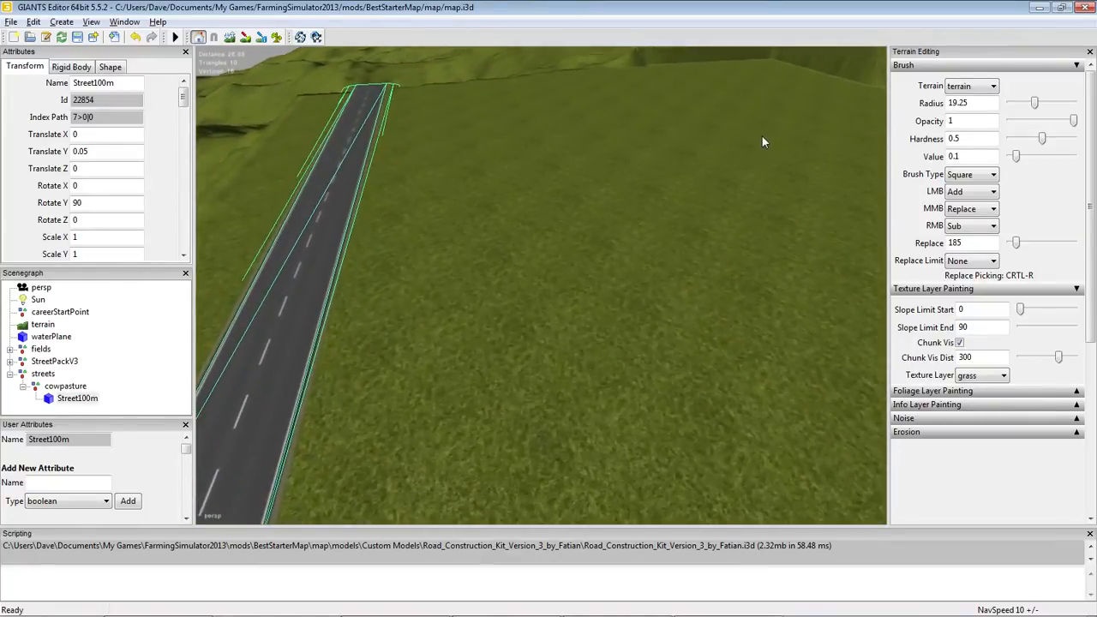
pyautogui.keyDown('alt'); pyautogui.moveTo(606, 262); pyautogui.dragTo(661, 143, button='right'); pyautogui.keyUp('alt')
pyautogui.keyDown('alt'); pyautogui.moveTo(662, 143); pyautogui.dragTo(386, 167); pyautogui.keyUp('alt')
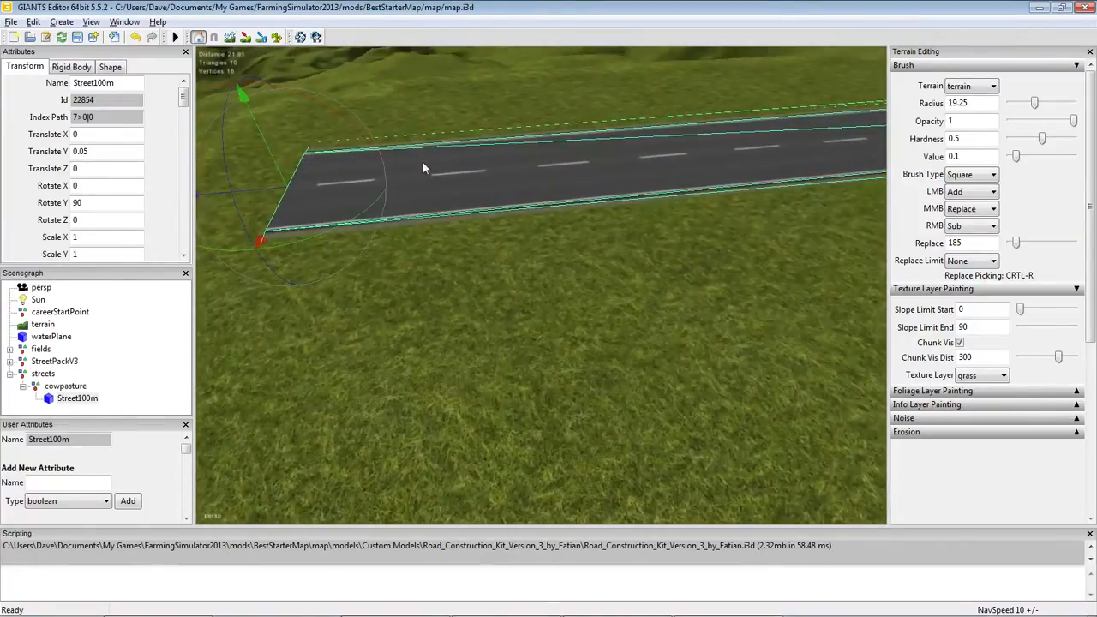
pyautogui.keyDown('alt'); pyautogui.moveTo(422, 167); pyautogui.dragTo(385, 370, button='right'); pyautogui.keyUp('alt')
pyautogui.keyDown('alt'); pyautogui.moveTo(465, 295); pyautogui.dragTo(444, 435, button='right'); pyautogui.keyUp('alt')
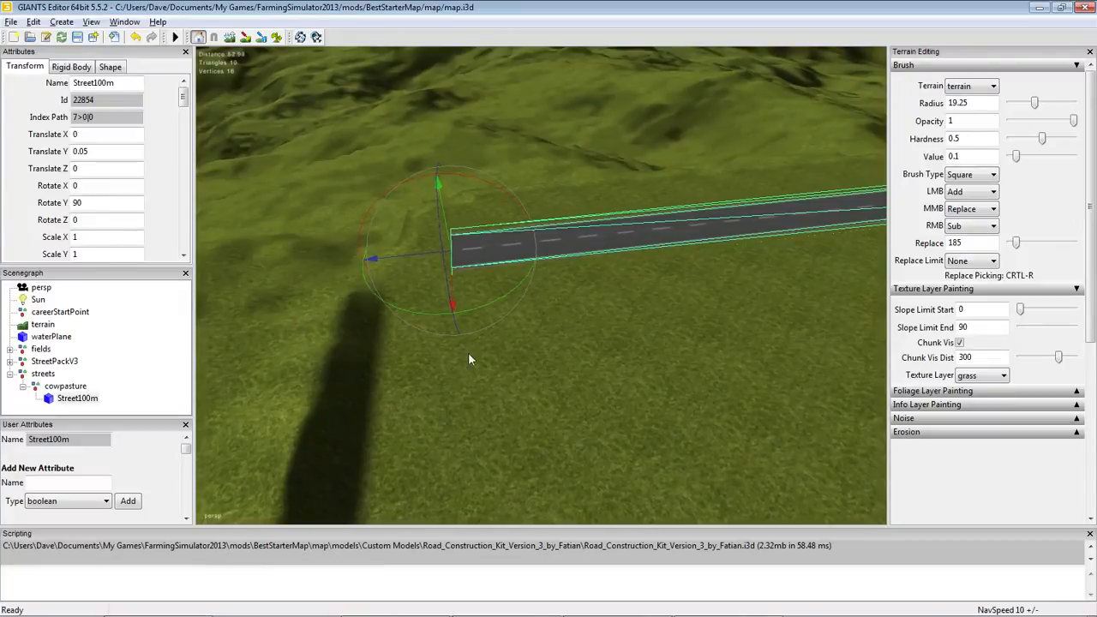
pyautogui.keyDown('alt'); pyautogui.moveTo(468, 352); pyautogui.dragTo(477, 395, button='right'); pyautogui.keyUp('alt')
pyautogui.keyDown('alt'); pyautogui.moveTo(476, 395); pyautogui.dragTo(450, 408); pyautogui.keyUp('alt')
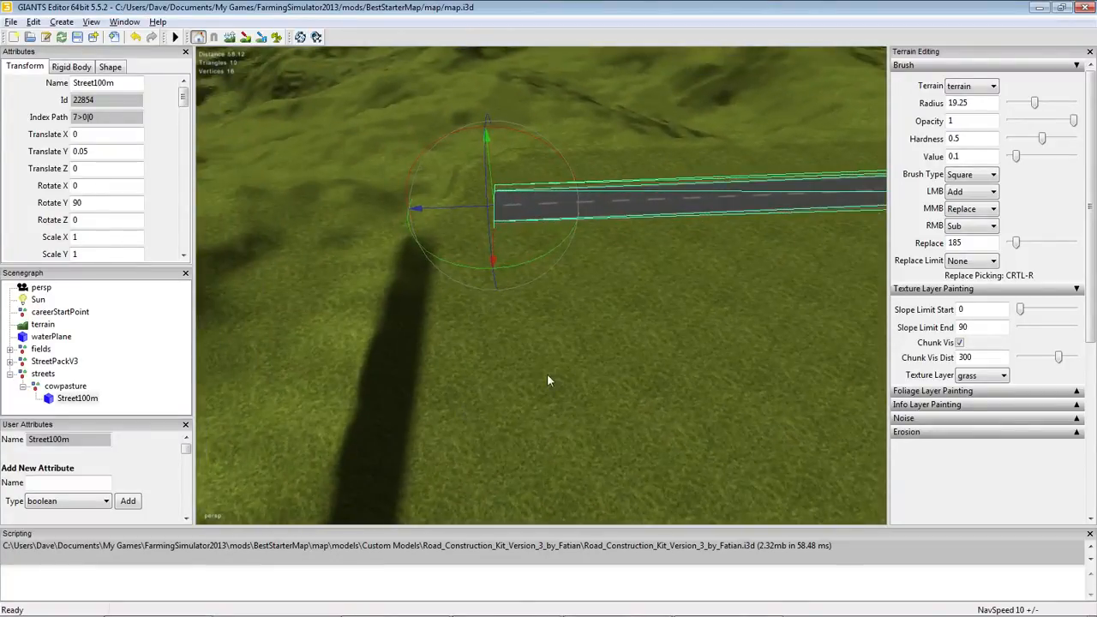
pyautogui.keyDown('alt'); pyautogui.moveTo(548, 380); pyautogui.dragTo(485, 457); pyautogui.keyUp('alt')
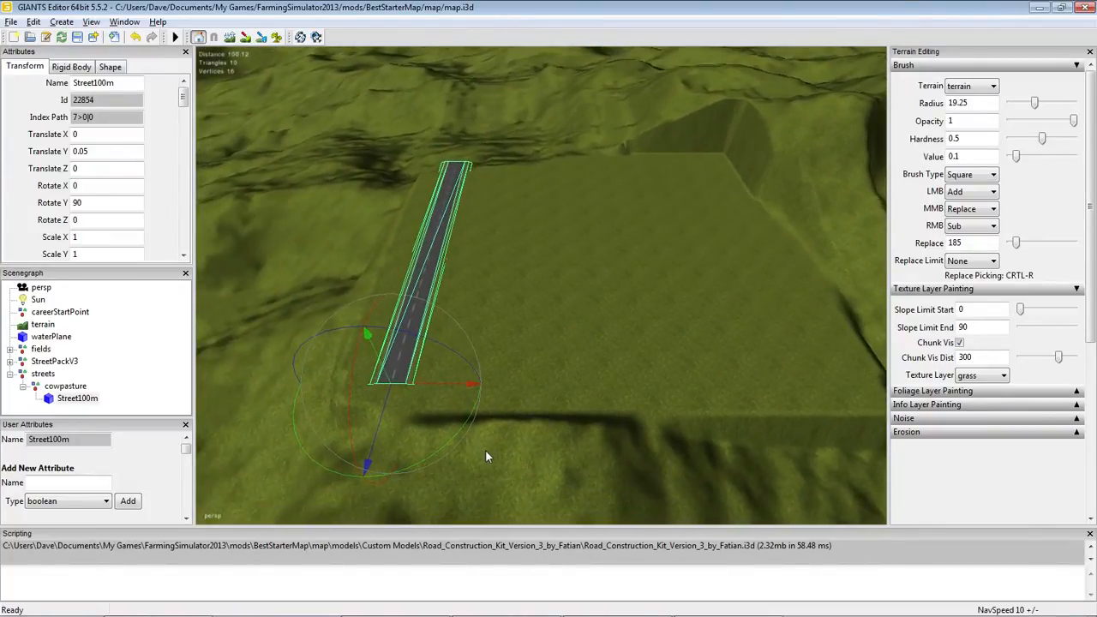
pyautogui.keyDown('alt'); pyautogui.moveTo(486, 451); pyautogui.dragTo(570, 148, button='right'); pyautogui.keyUp('alt')
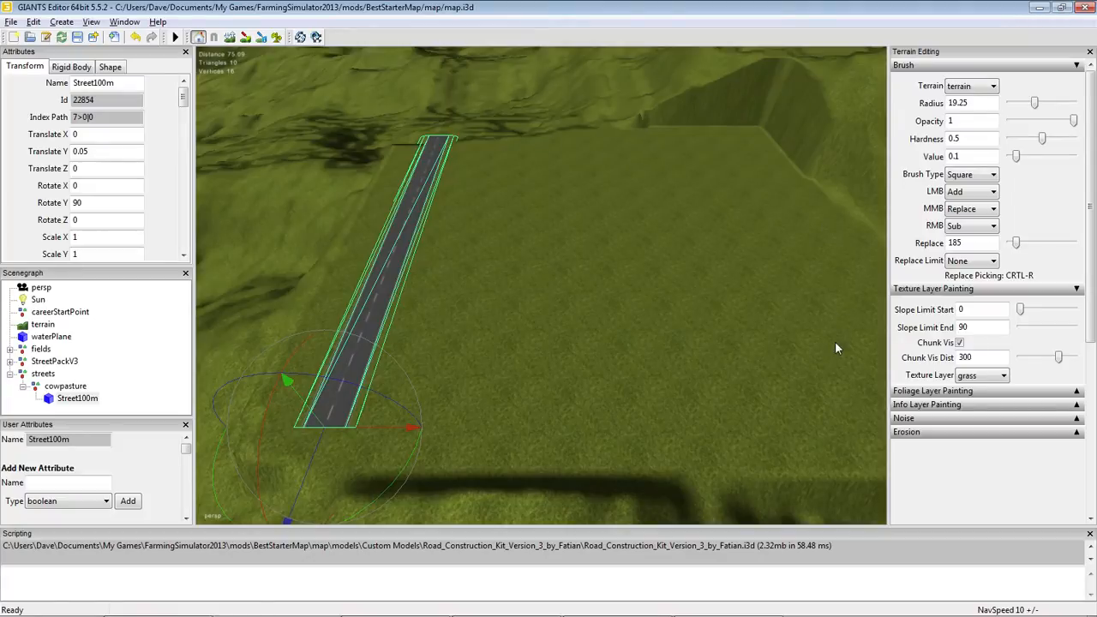
# Duplicate the Street100m piece and move the copy to the opposite side of the plateau, at a Translate Z of about -95
pyautogui.click(69, 399)
pyautogui.click(37, 24)
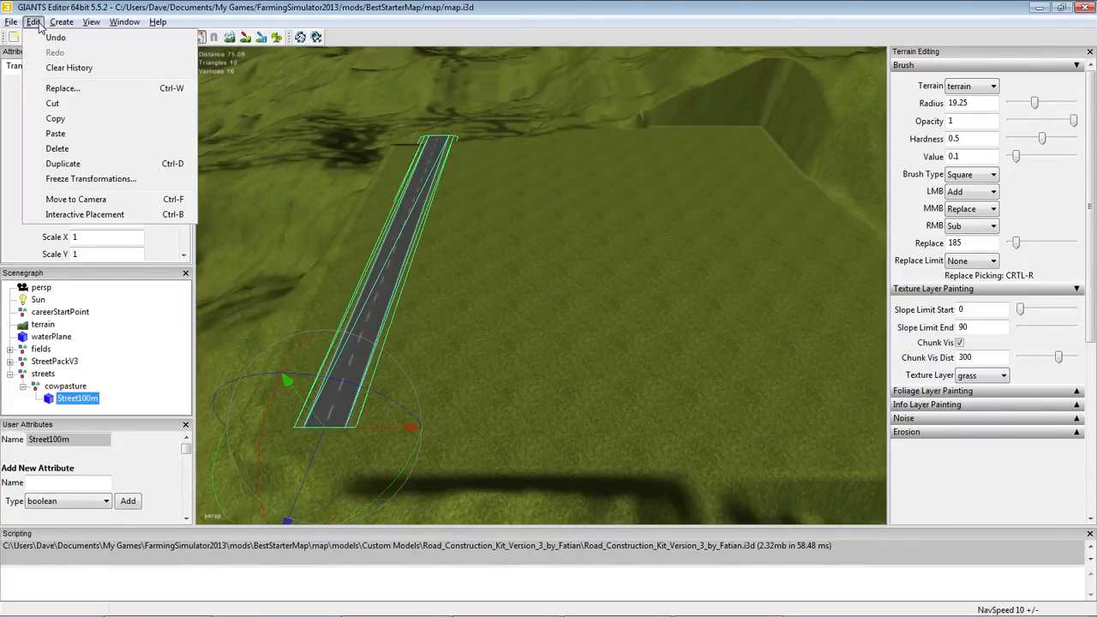
pyautogui.click(61, 164)
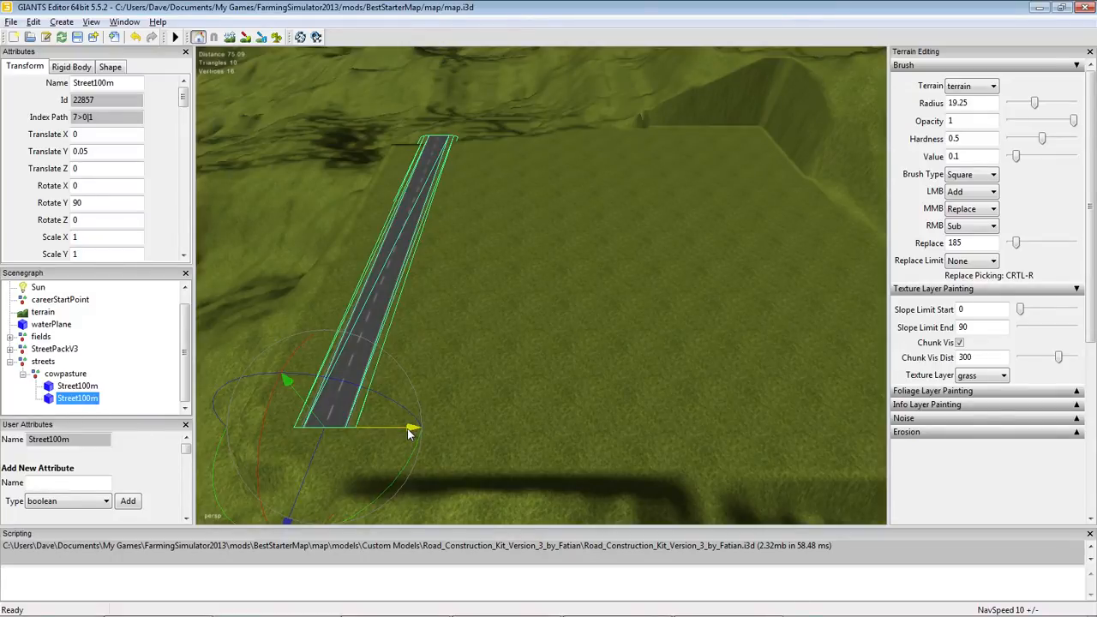
pyautogui.moveTo(408, 433); pyautogui.dragTo(1096, 463)
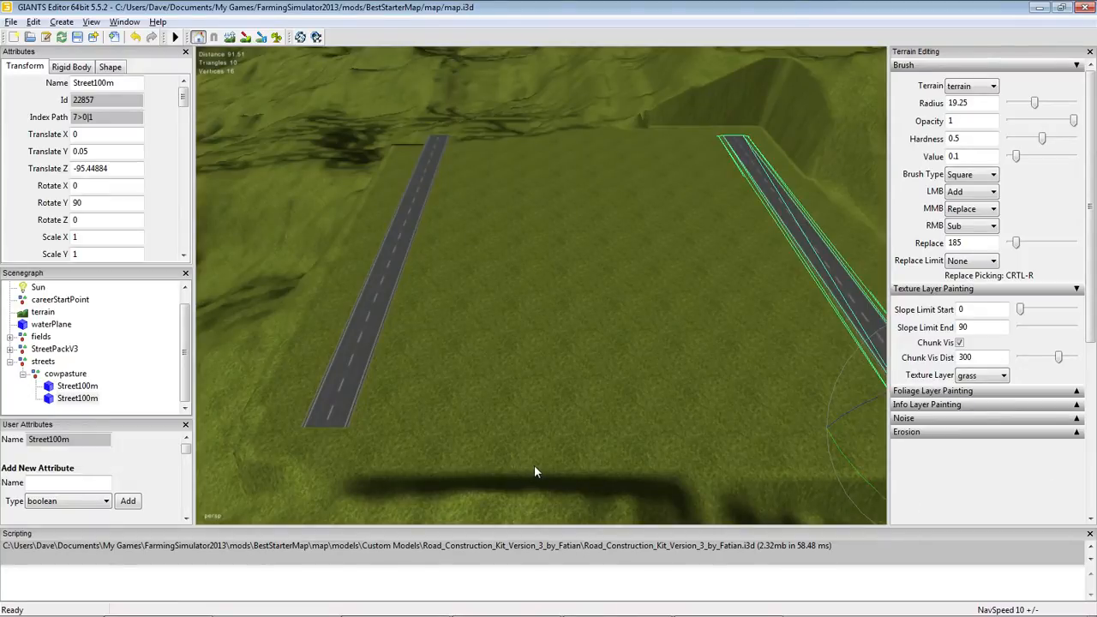
# Try a Translate Z of -90 for the duplicated road and view both roads on the plateau
pyautogui.moveTo(125, 170); pyautogui.dragTo(56, 175)
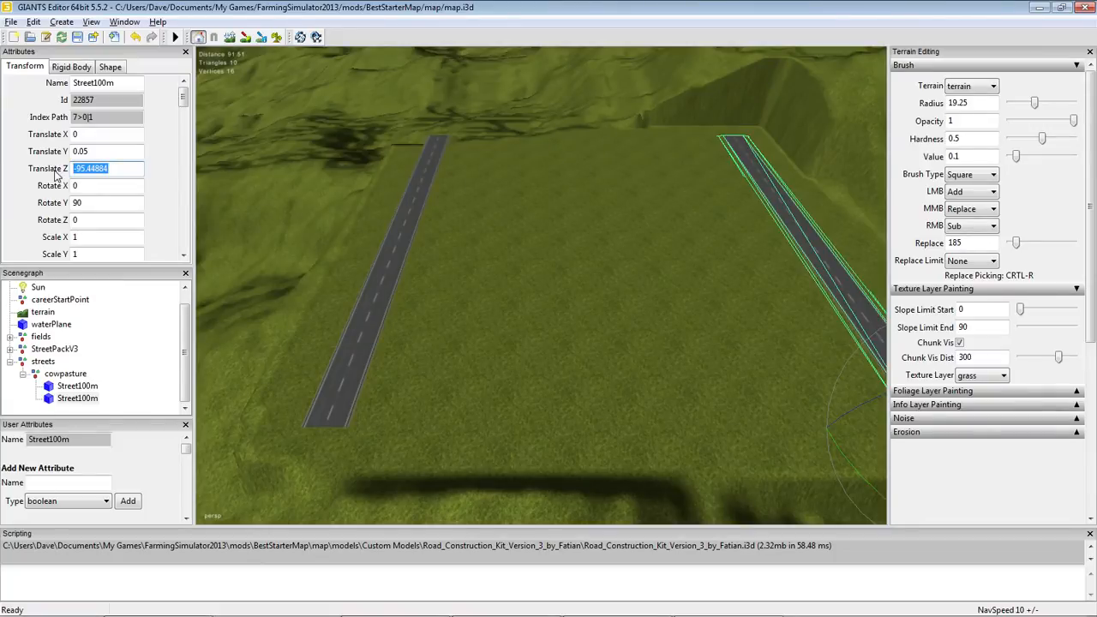
pyautogui.write('-90')
pyautogui.keyDown('alt'); pyautogui.moveTo(481, 352); pyautogui.dragTo(509, 350); pyautogui.keyUp('alt')
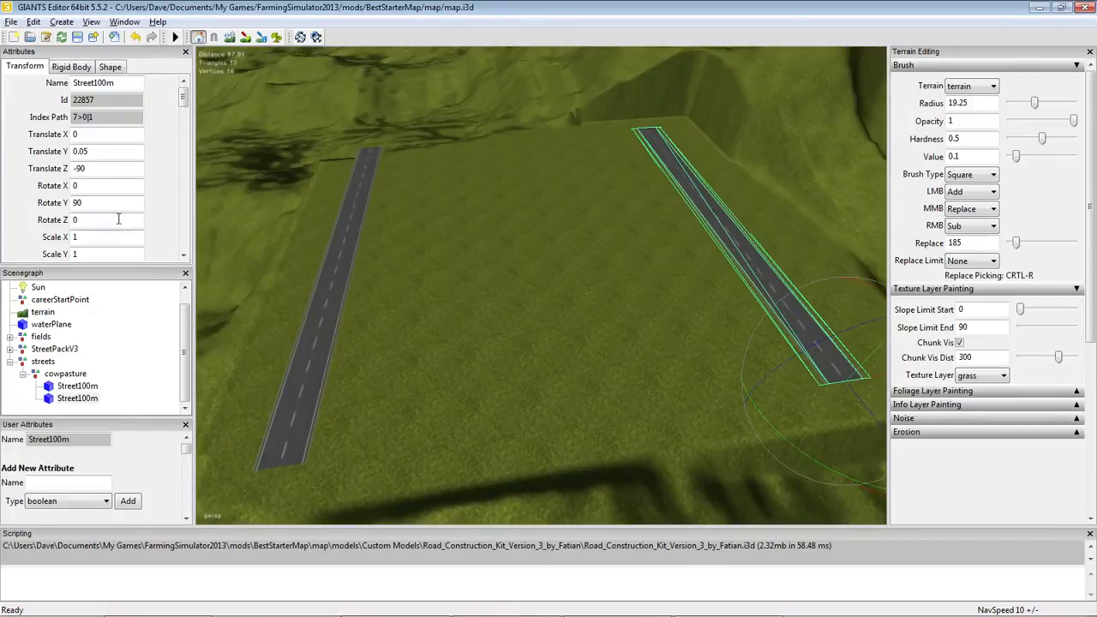
# Undo the duplicated road's Translate Z changes back to its position on top of the original
pyautogui.click(90, 170)
pyautogui.press('Tab')
pyautogui.moveTo(86, 171); pyautogui.dragTo(62, 172)
pyautogui.hotkey('ctrl', 'z')
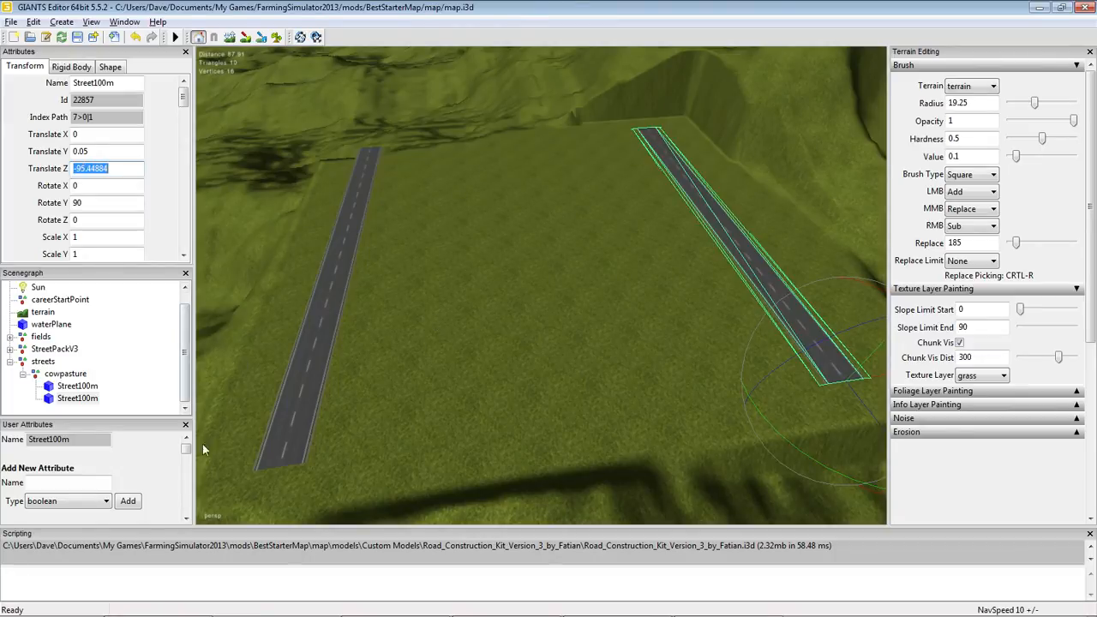
pyautogui.click(168, 481)
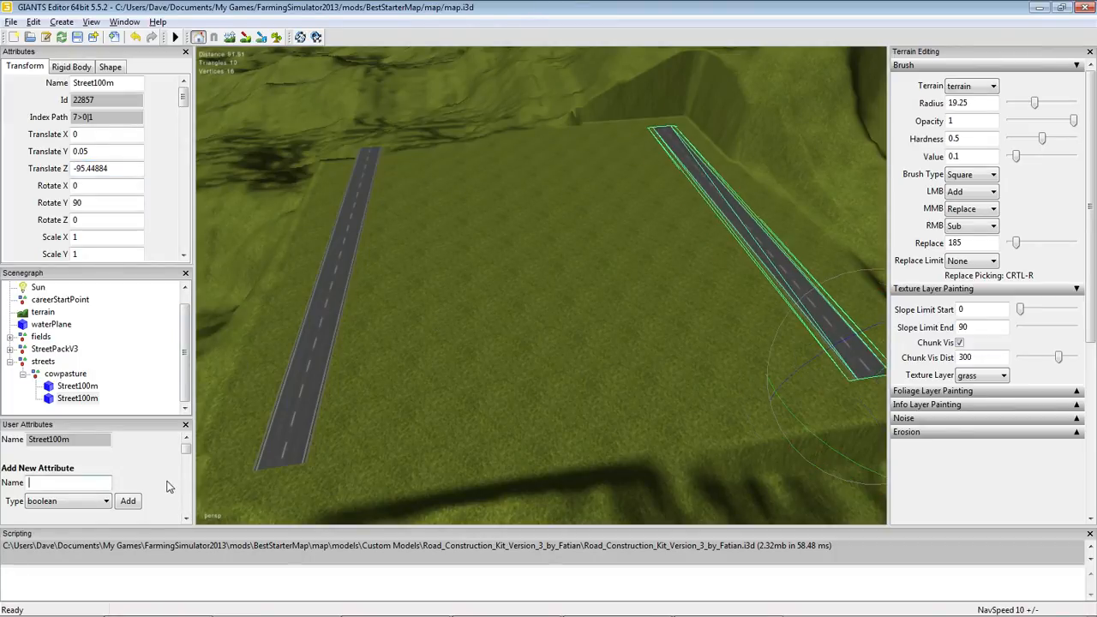
pyautogui.click(147, 361)
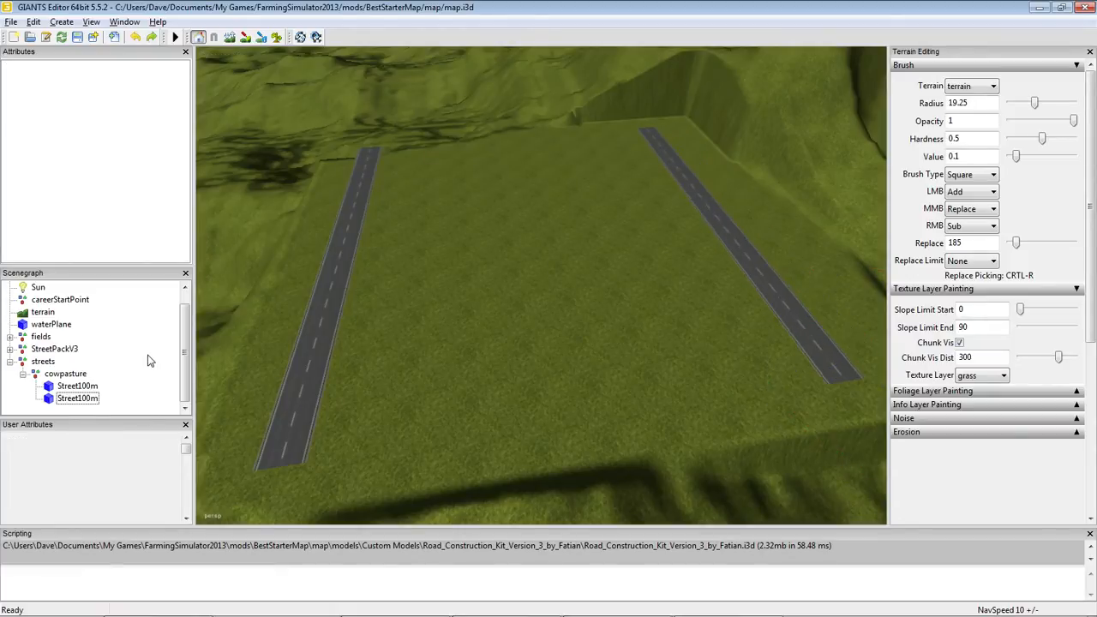
pyautogui.hotkey('ctrl', 'z')
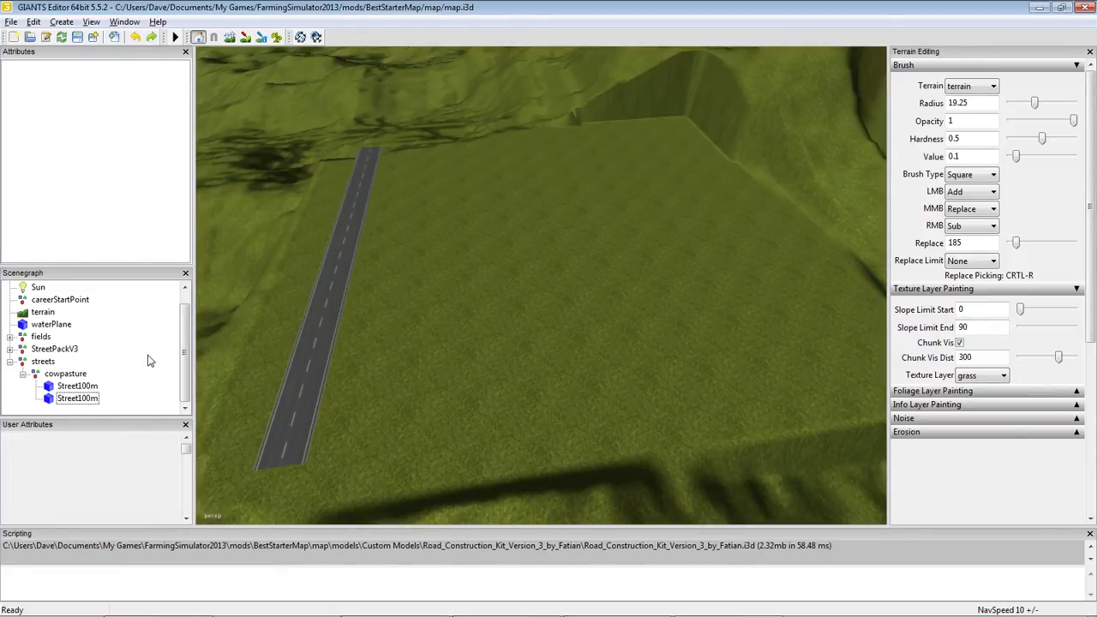
# Set the Translate Z of the duplicated Street100m piece to -90
pyautogui.click(77, 398)
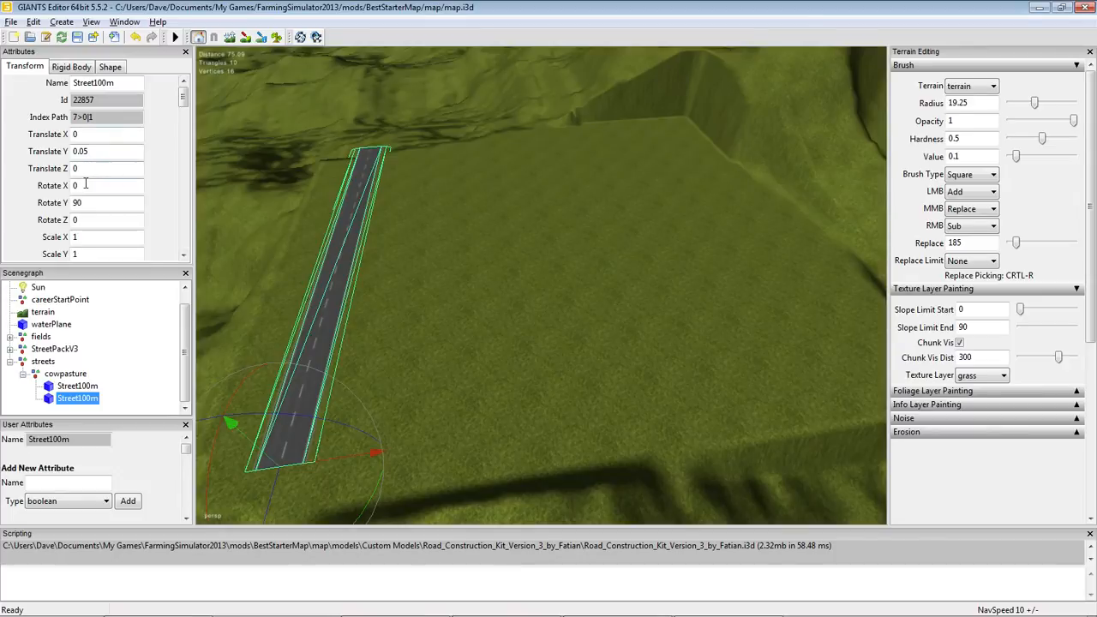
pyautogui.moveTo(85, 169); pyautogui.dragTo(72, 174)
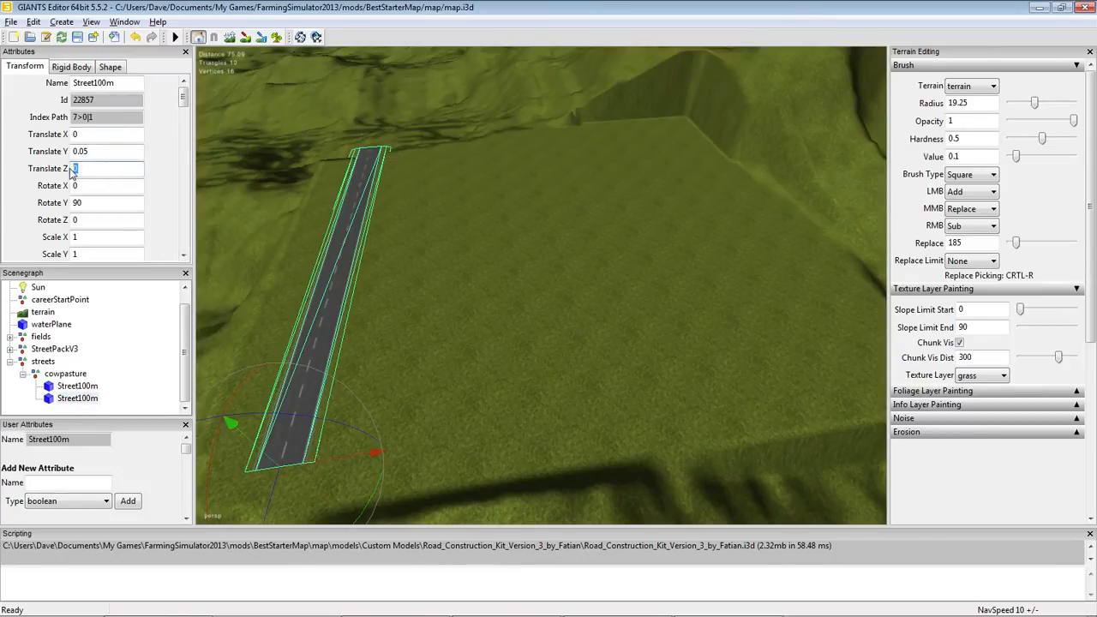
pyautogui.write('-90')
pyautogui.click(92, 187)
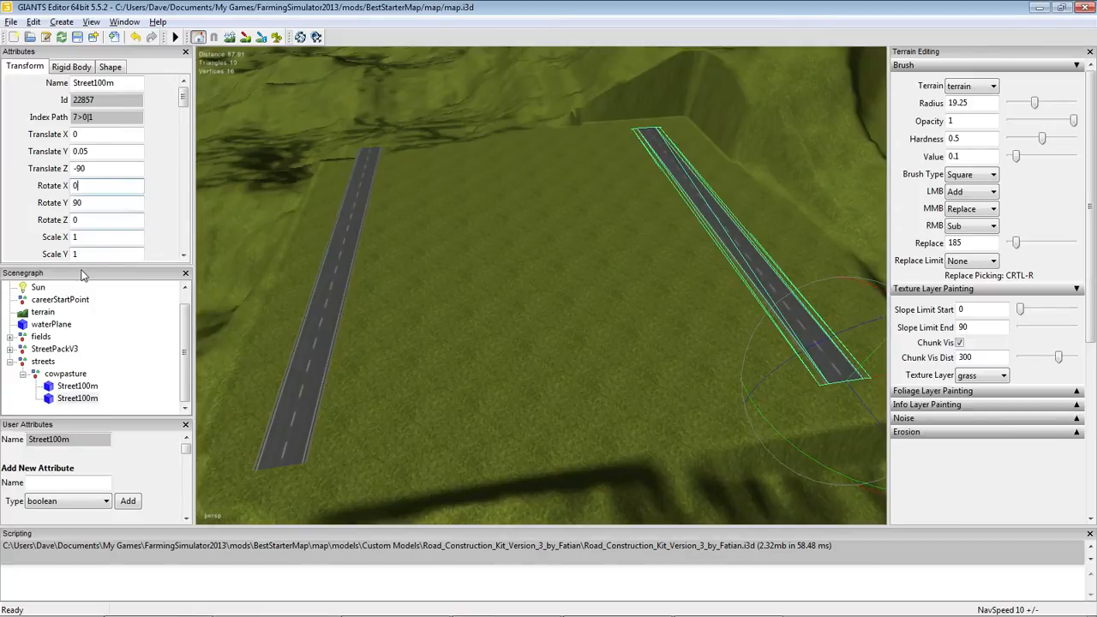
# Compare the translation values of the original and the duplicated Street100m pieces
pyautogui.click(80, 400)
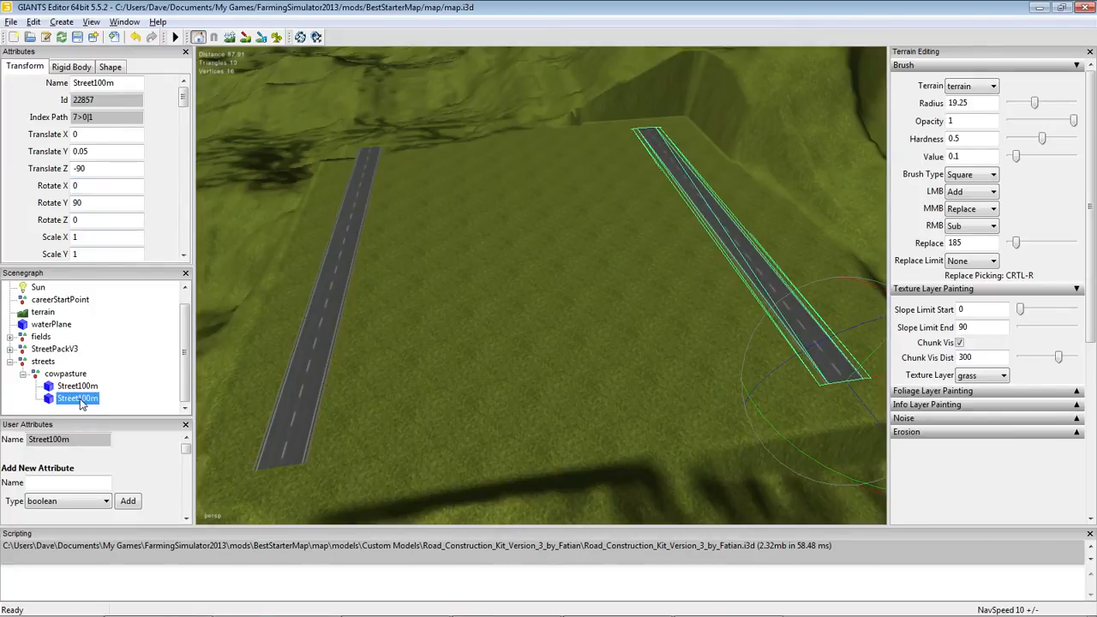
pyautogui.click(77, 386)
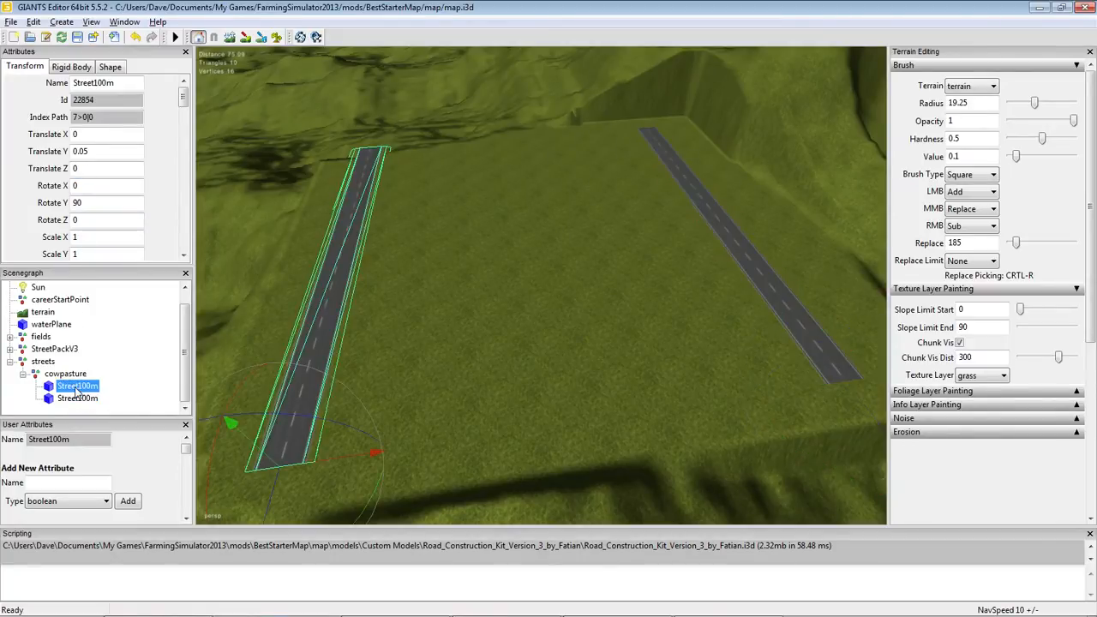
pyautogui.click(77, 399)
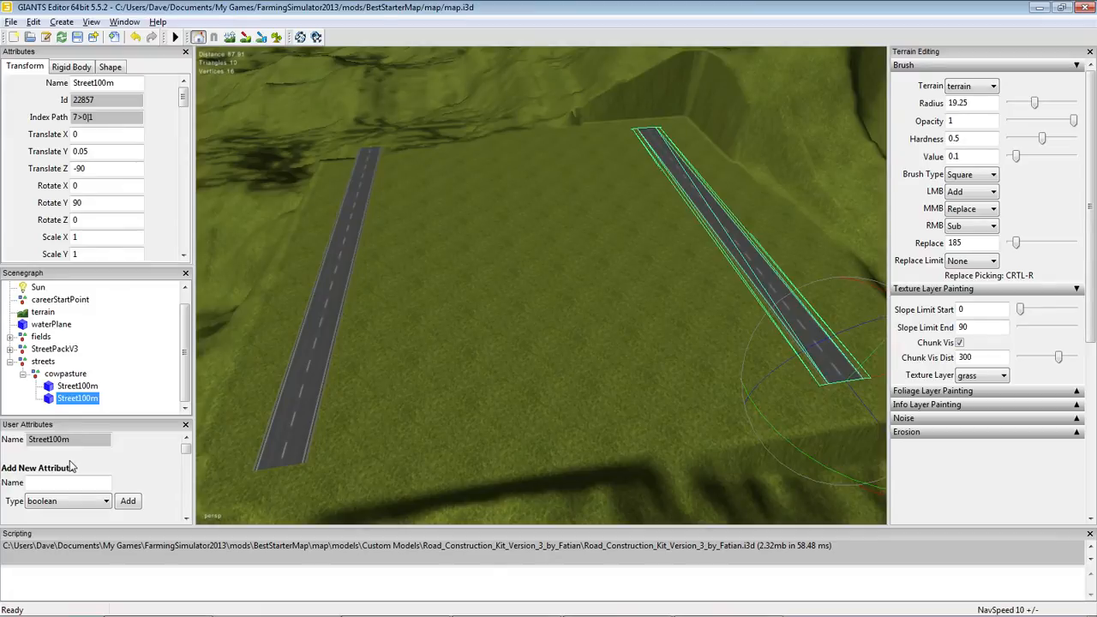
# Delete the original Street100m piece at Translate Z 0 from the cowpasture group
pyautogui.click(51, 390)
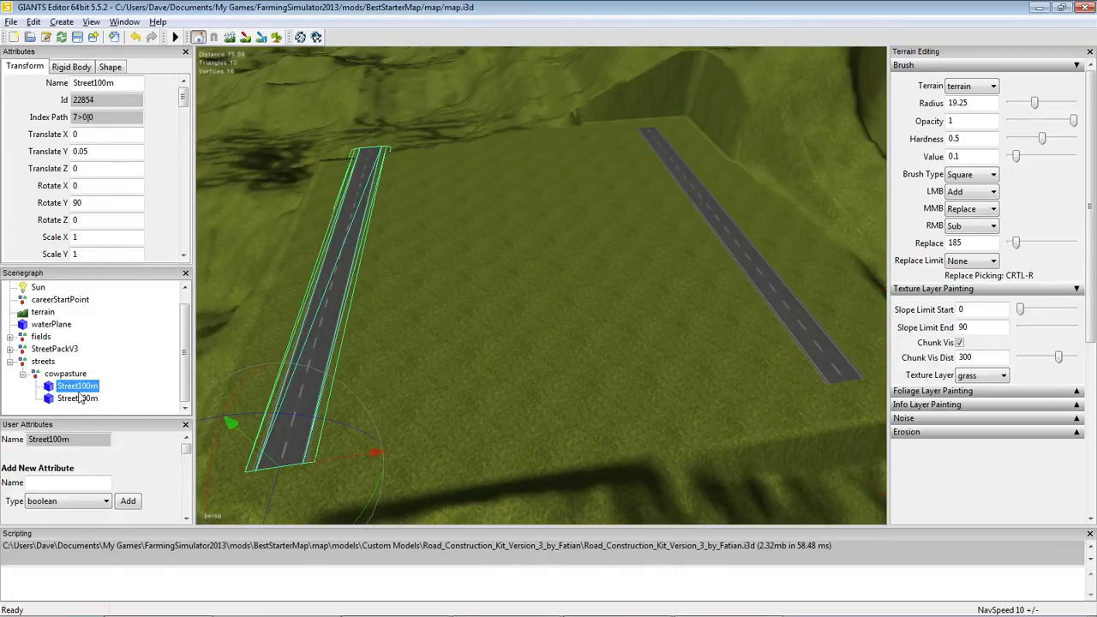
pyautogui.rightClick(74, 390)
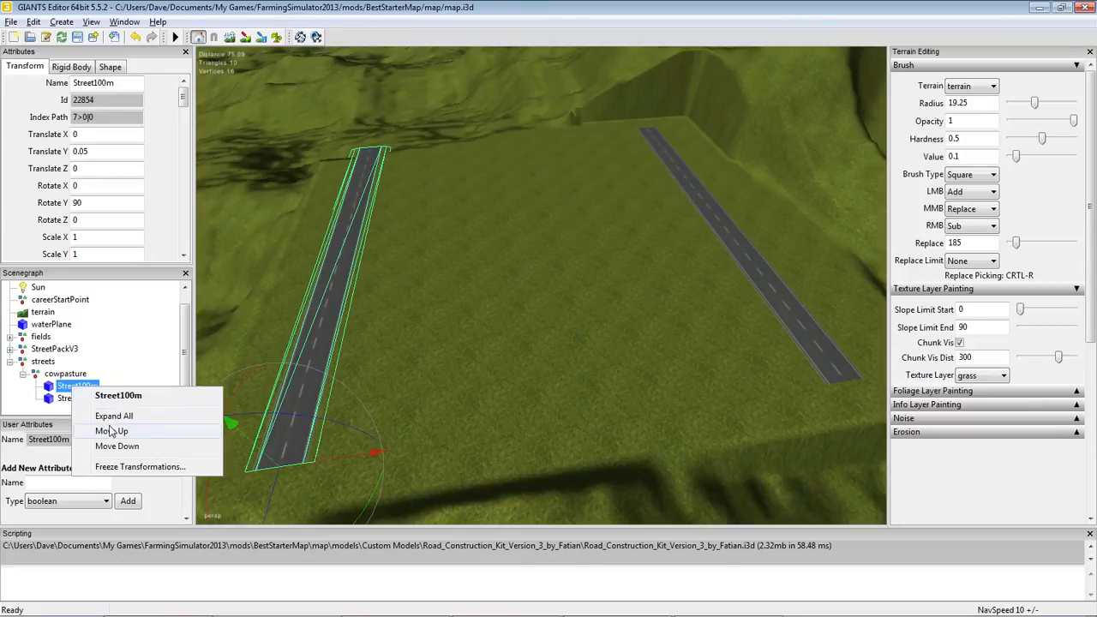
pyautogui.click(60, 392)
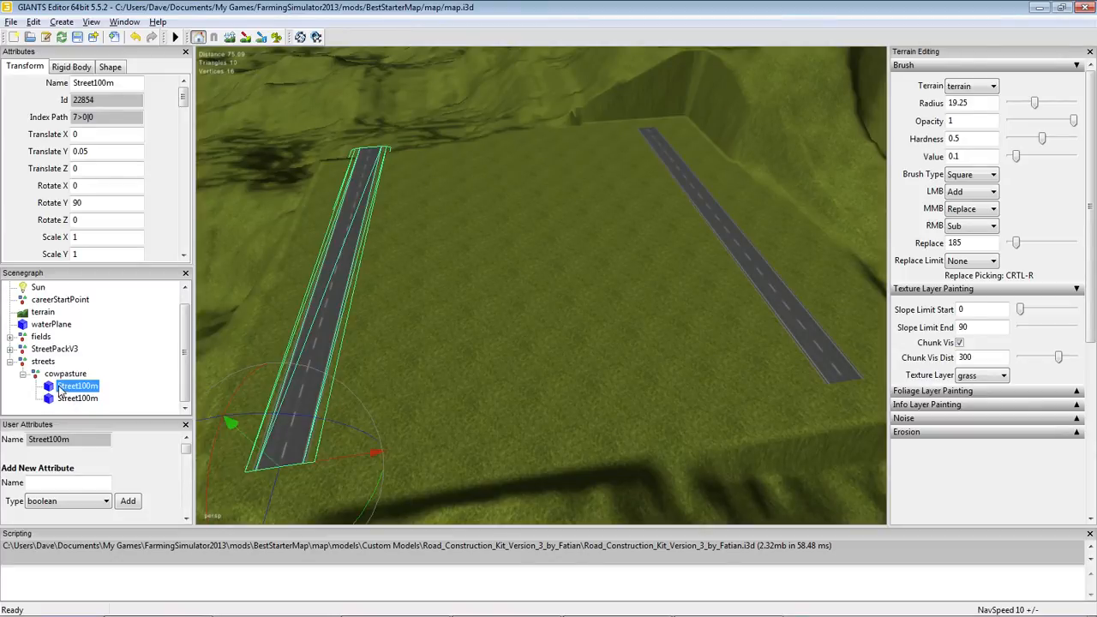
pyautogui.click(33, 22)
pyautogui.click(58, 150)
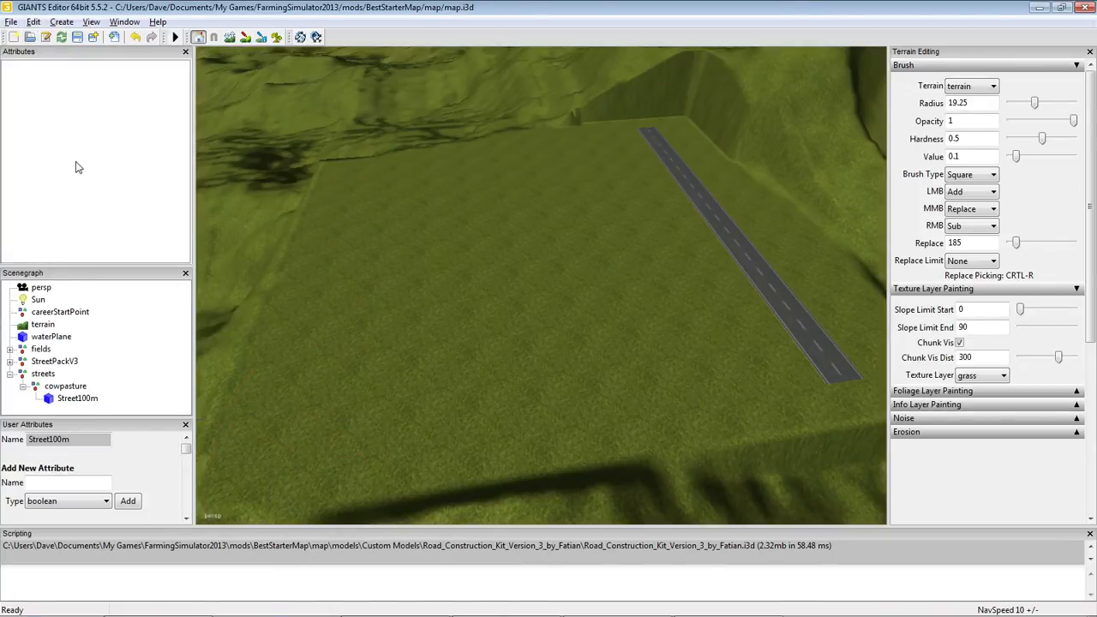
# Undo the deletion of the Street100m piece and check which road each of the two Street100m entries refers to
pyautogui.hotkey('ctrl', 'z')
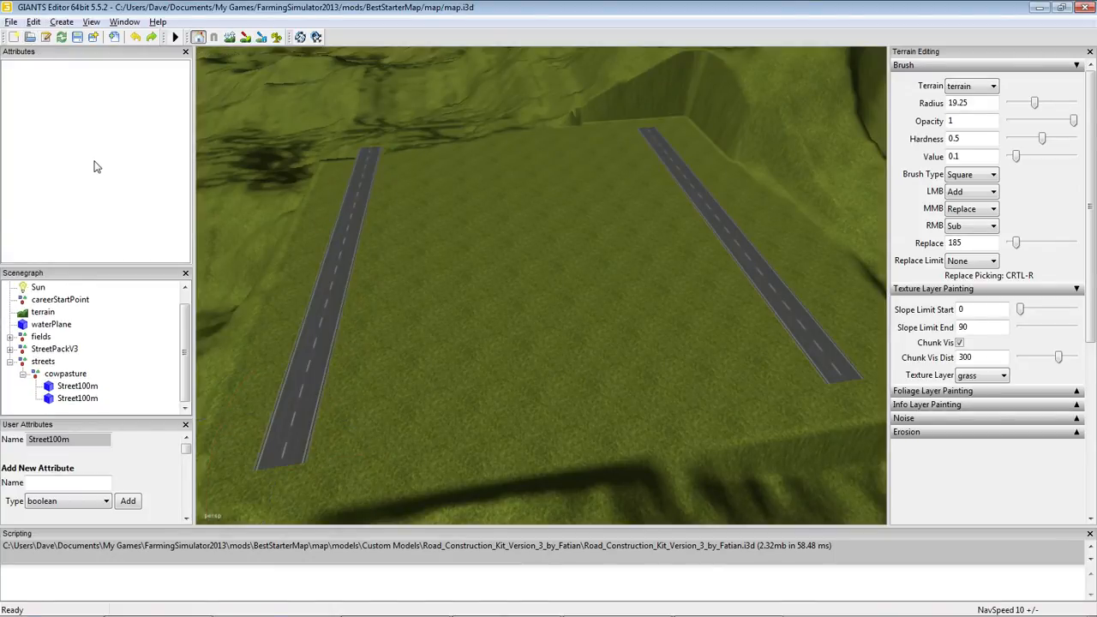
pyautogui.click(75, 386)
pyautogui.click(72, 398)
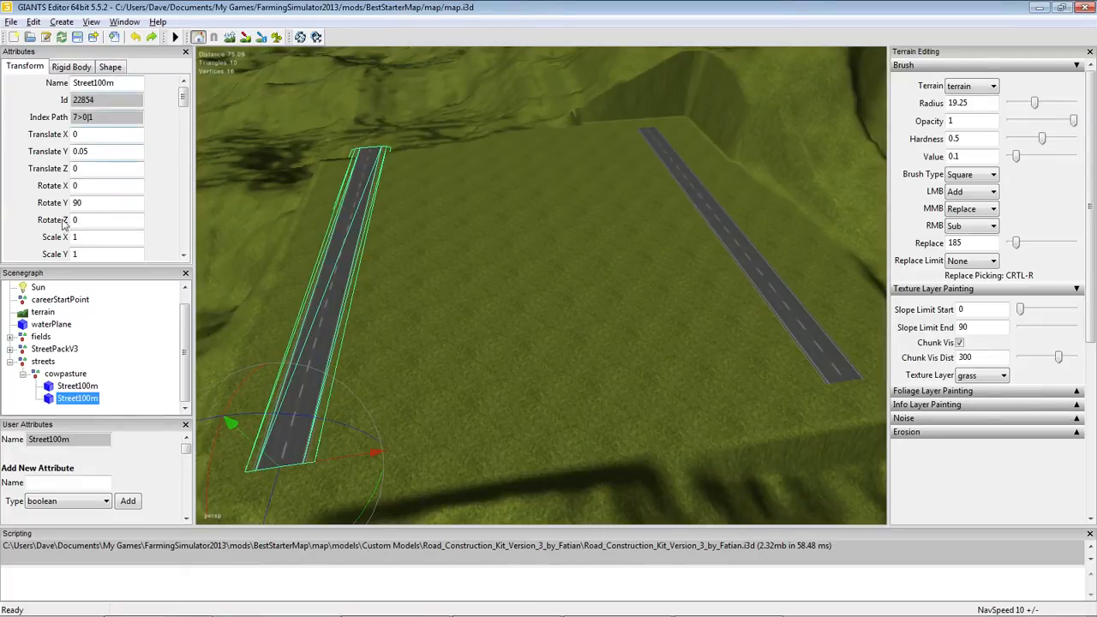
pyautogui.click(85, 387)
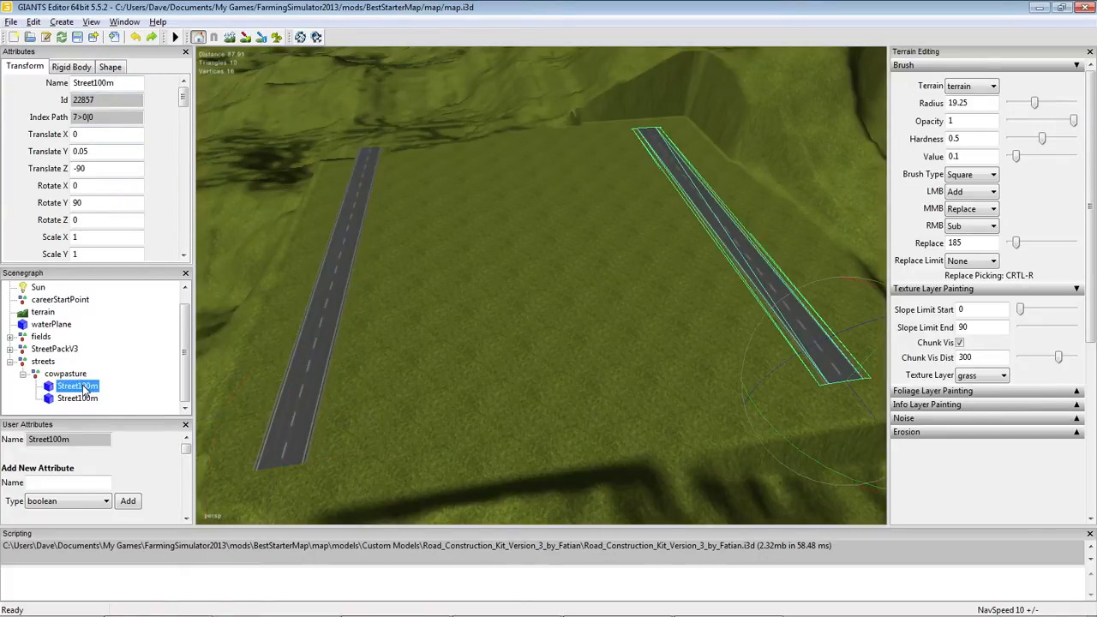
# Rename the Street100m piece at Translate Z 0 as leftside
pyautogui.click(78, 400)
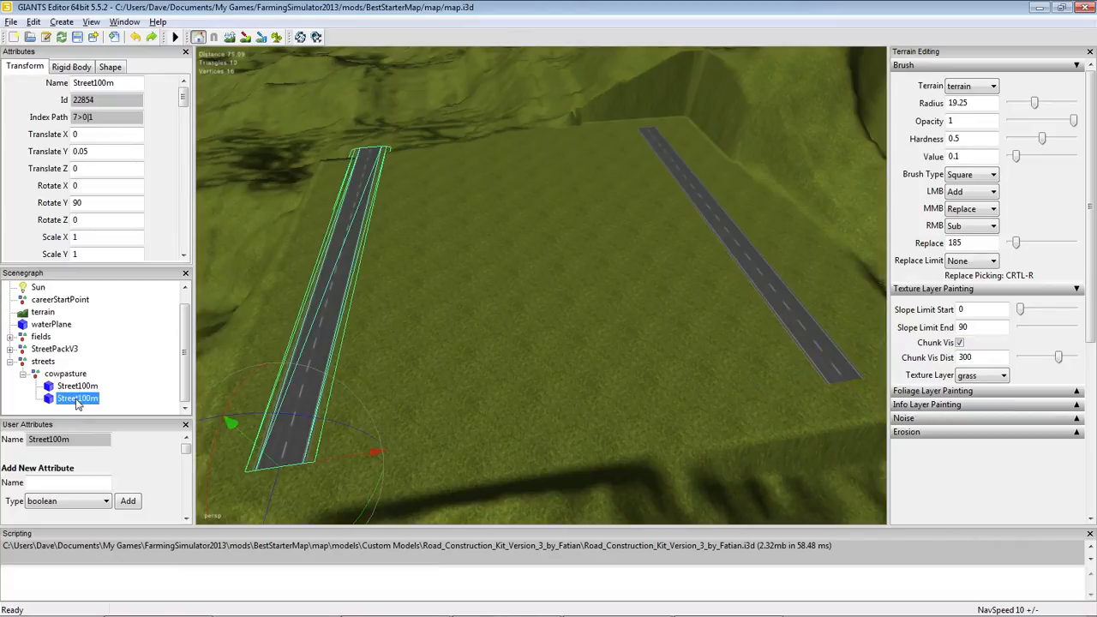
pyautogui.doubleClick(75, 83)
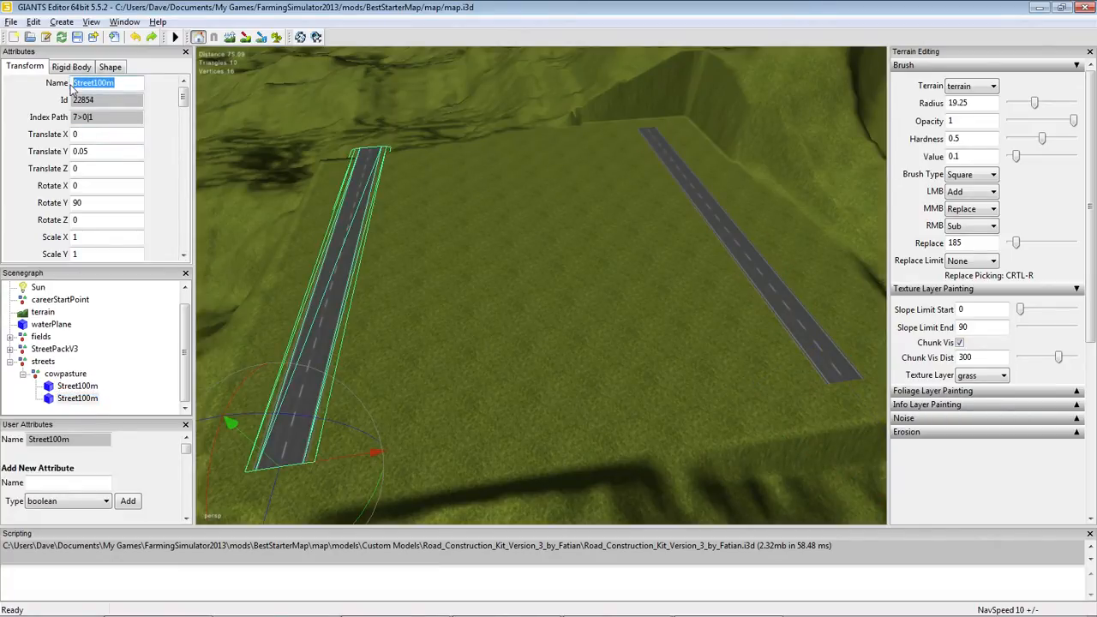
pyautogui.write('leftside')
pyautogui.press('Return')
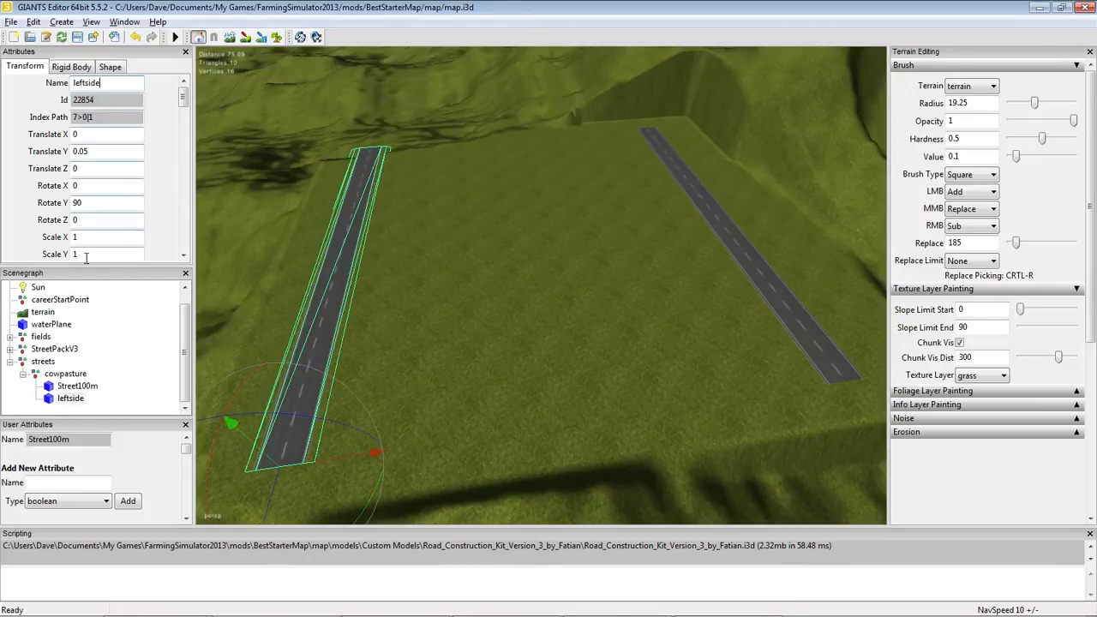
# Rename the Street100m piece at Translate Z -90 as rightside
pyautogui.click(74, 388)
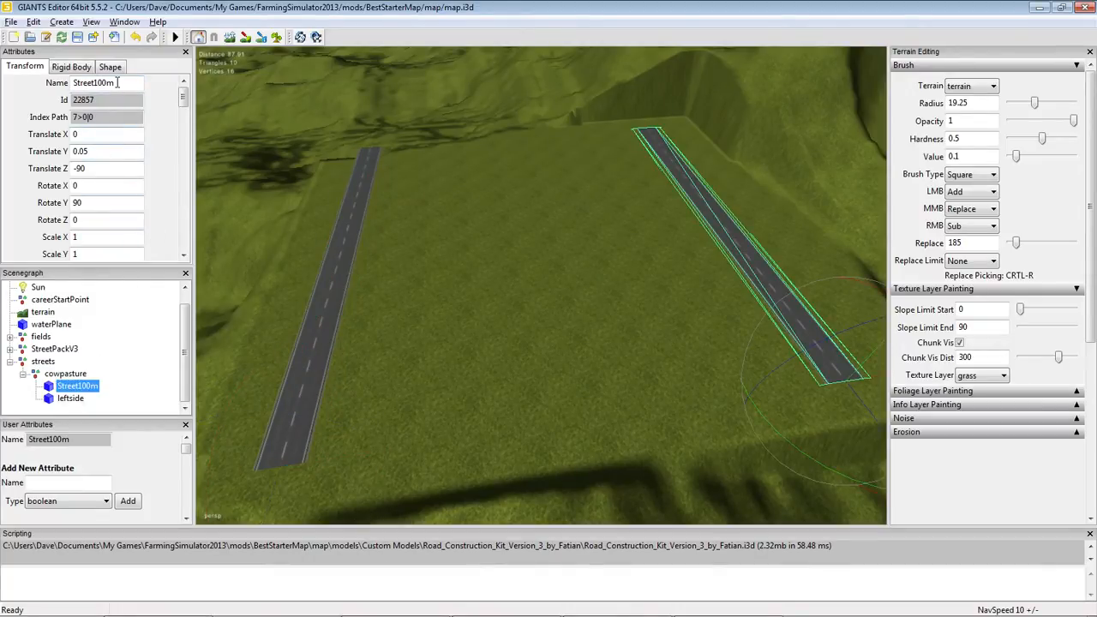
pyautogui.moveTo(117, 82); pyautogui.dragTo(70, 85)
pyautogui.write('rig')
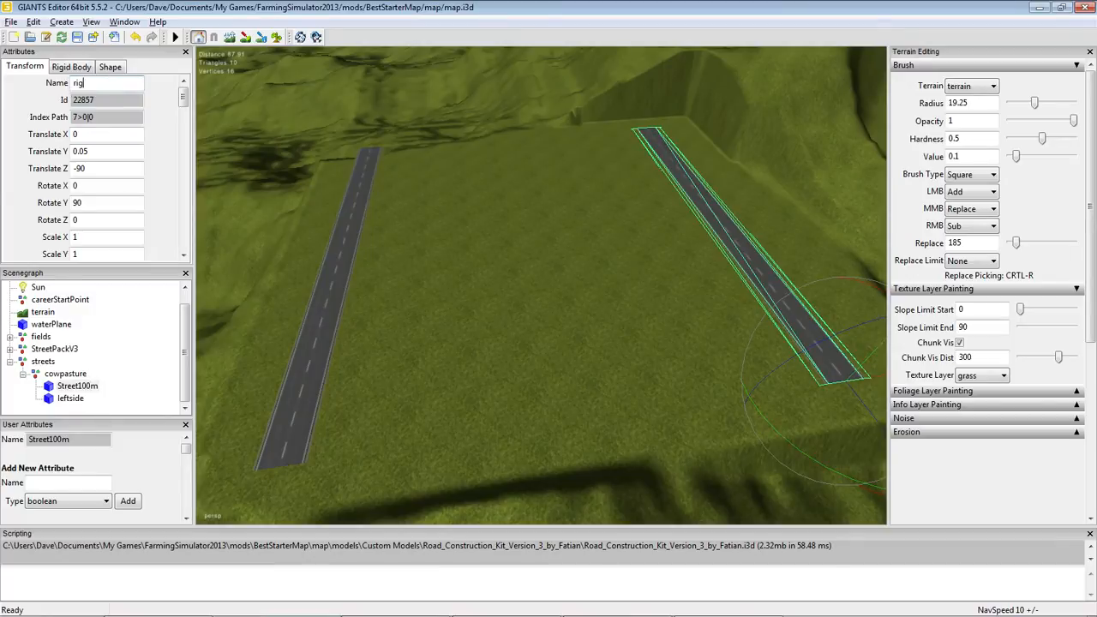
pyautogui.write('htsdide')
pyautogui.press('BackSpace')
pyautogui.press('BackSpace')
pyautogui.press('BackSpace')
pyautogui.press('BackSpace')
pyautogui.write('ide')
pyautogui.press('Return')
# Duplicate the leftside road piece in the cowpasture group and check the resulting entries
pyautogui.click(70, 398)
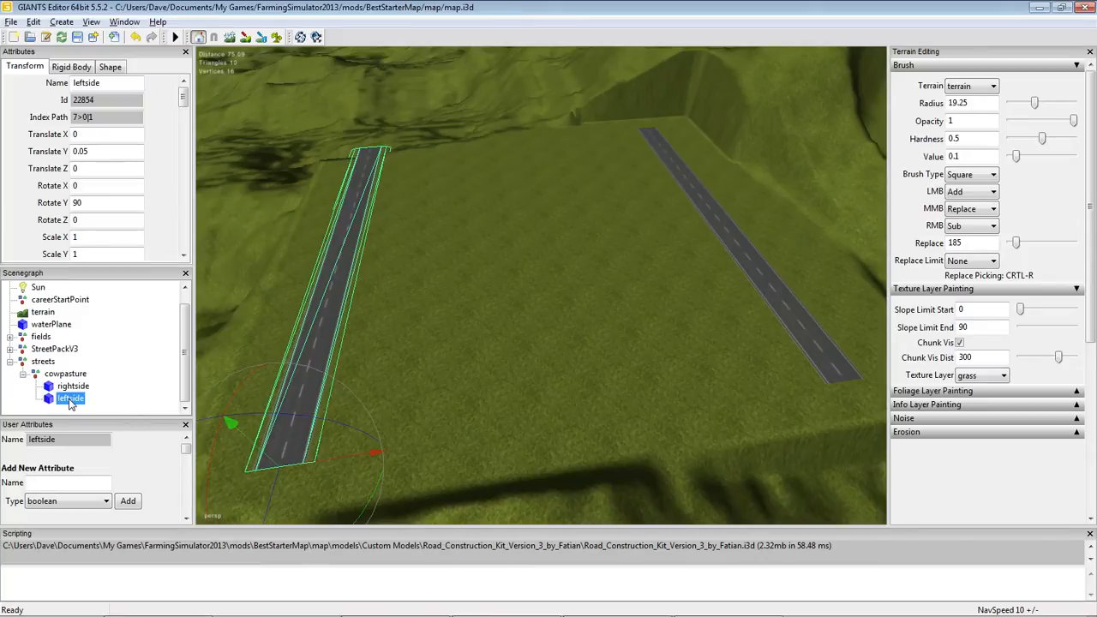
pyautogui.click(34, 22)
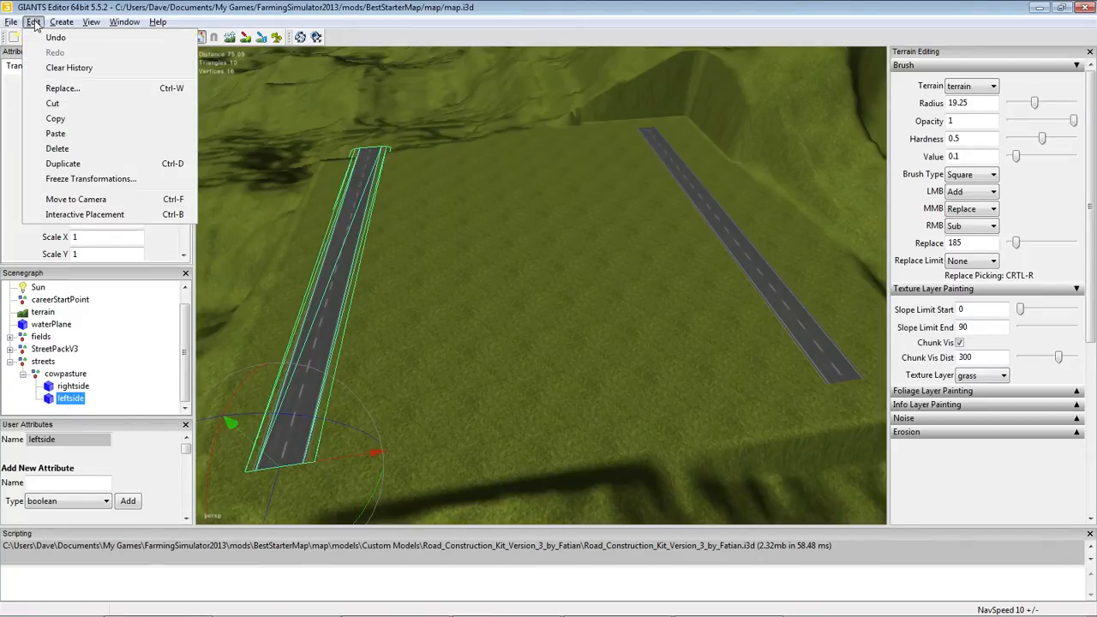
pyautogui.click(65, 168)
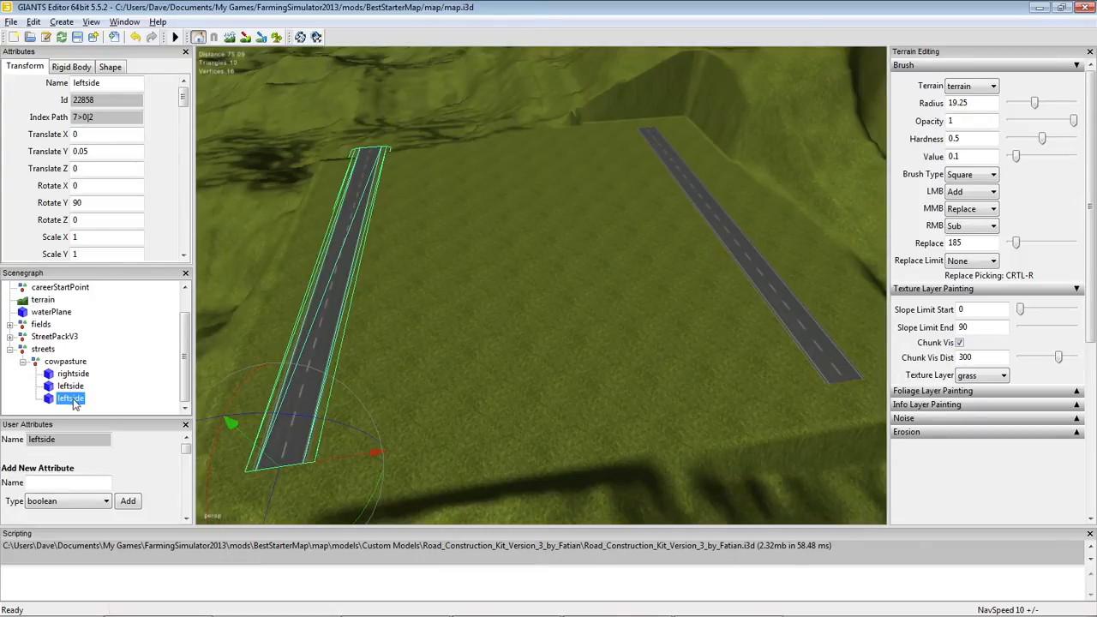
pyautogui.click(74, 390)
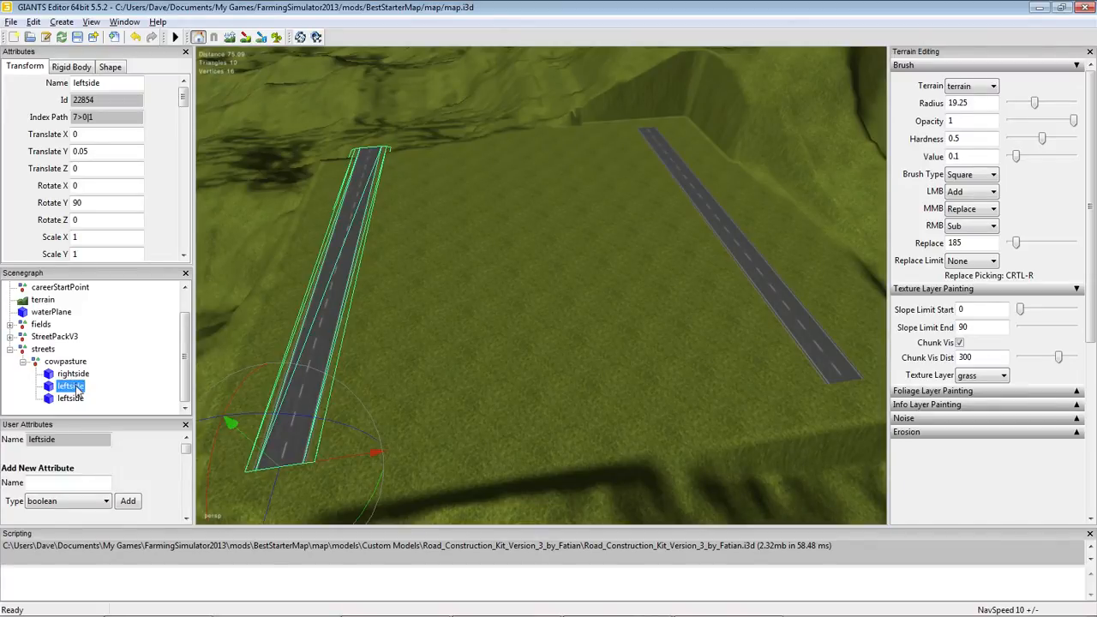
pyautogui.click(77, 375)
pyautogui.click(74, 399)
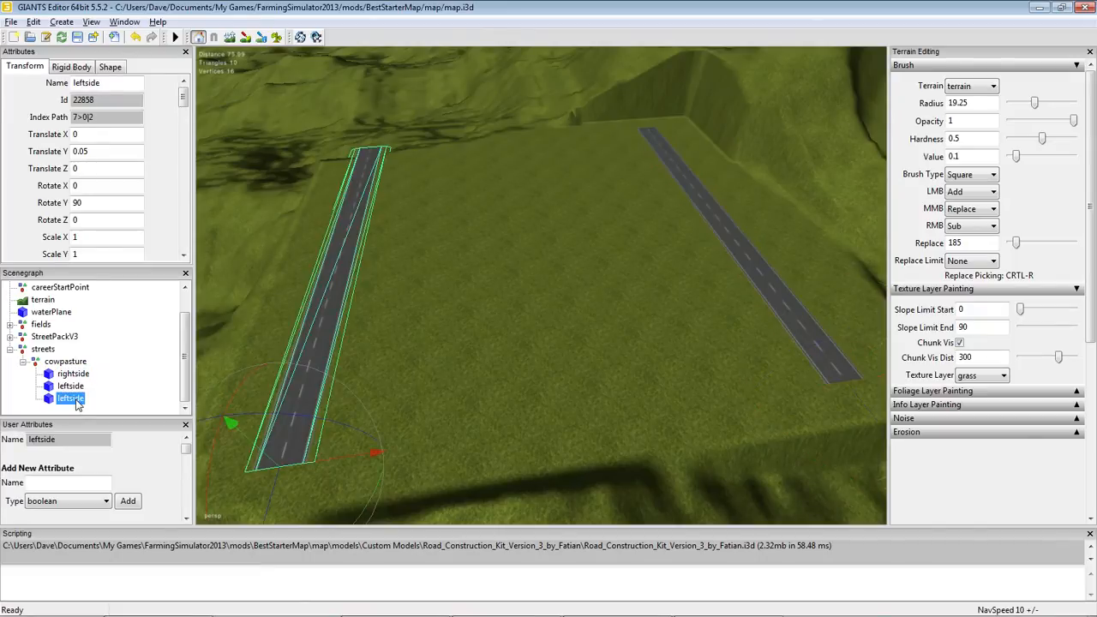
# Rename the first of the two leftside pieces in the cowpasture group as middle
pyautogui.click(75, 387)
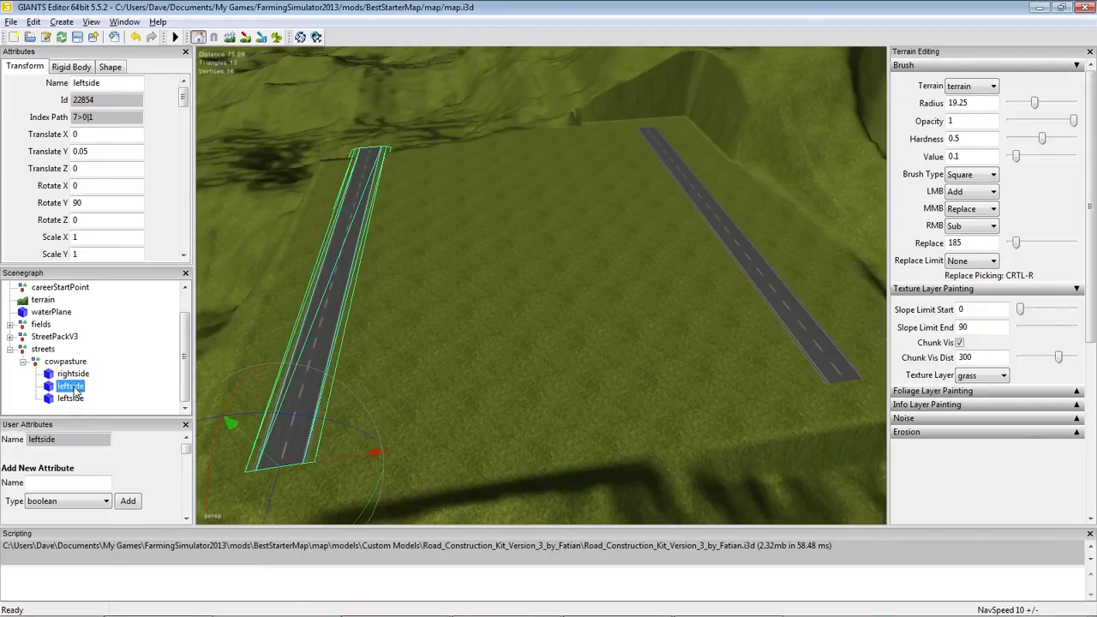
pyautogui.click(103, 82)
pyautogui.moveTo(103, 82); pyautogui.dragTo(72, 86)
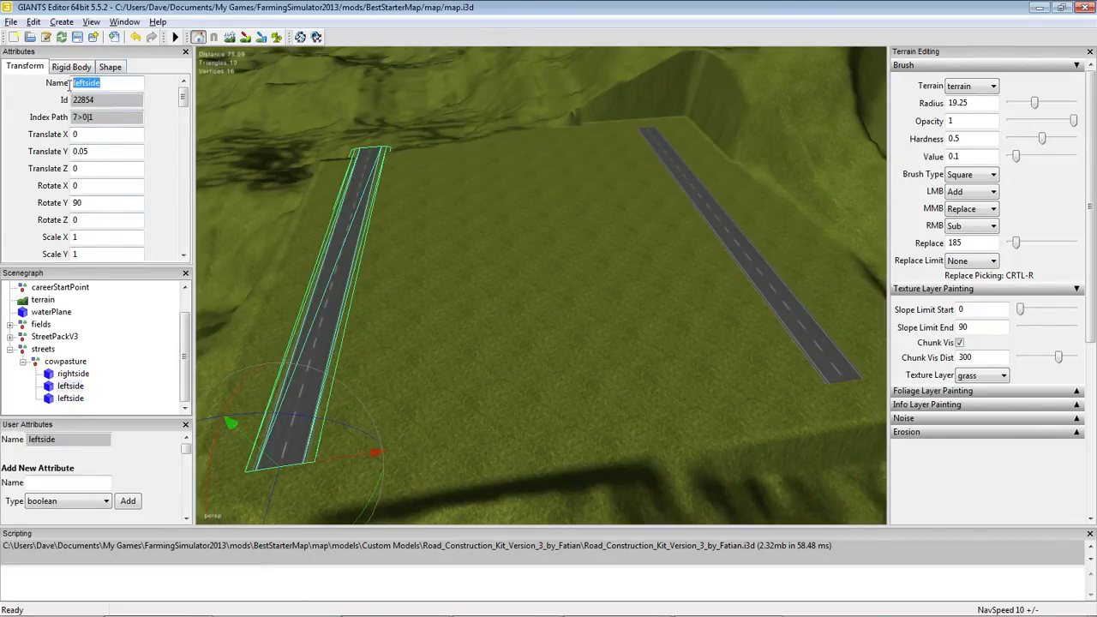
pyautogui.write('middle')
pyautogui.press('Return')
# Set the Translate Z of the middle road piece to -45
pyautogui.click(50, 386)
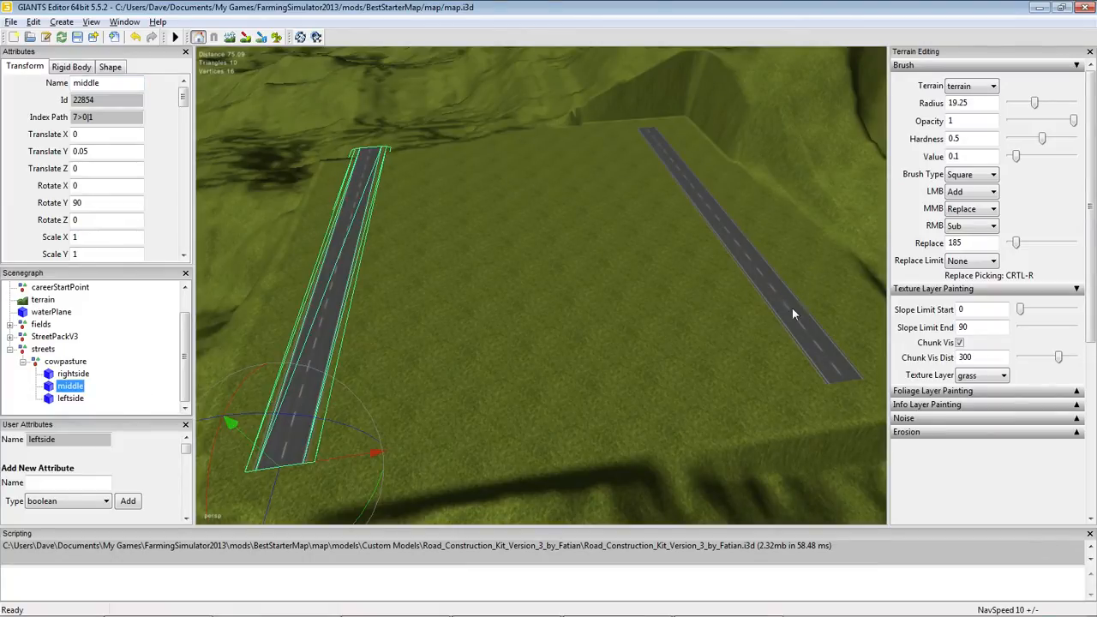
pyautogui.doubleClick(82, 168)
pyautogui.write('-45')
pyautogui.press('Return')
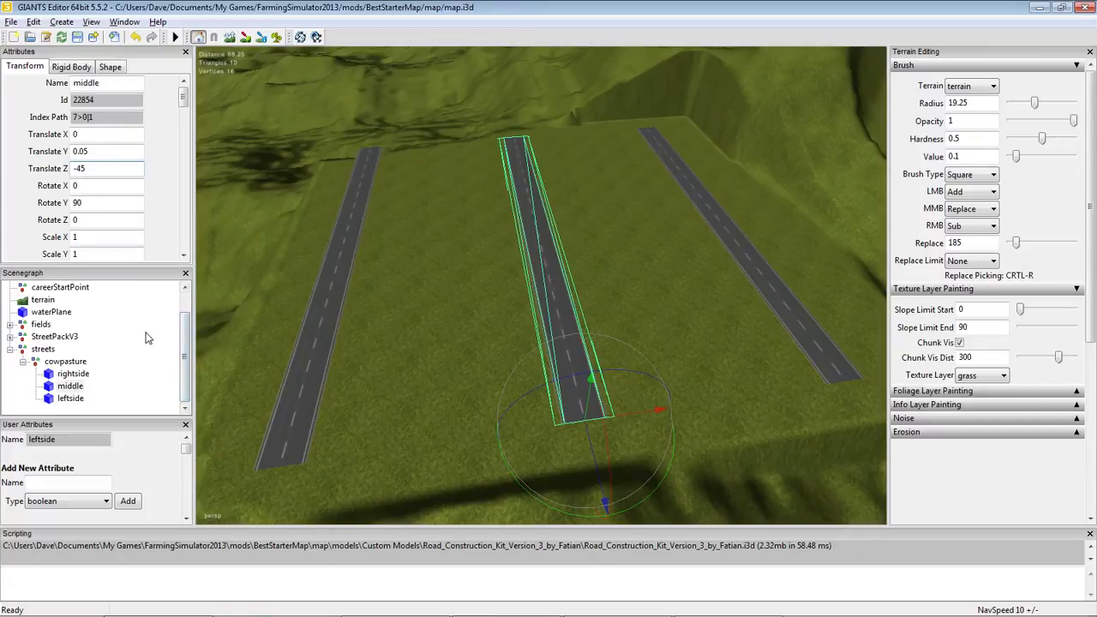
pyautogui.click(131, 223)
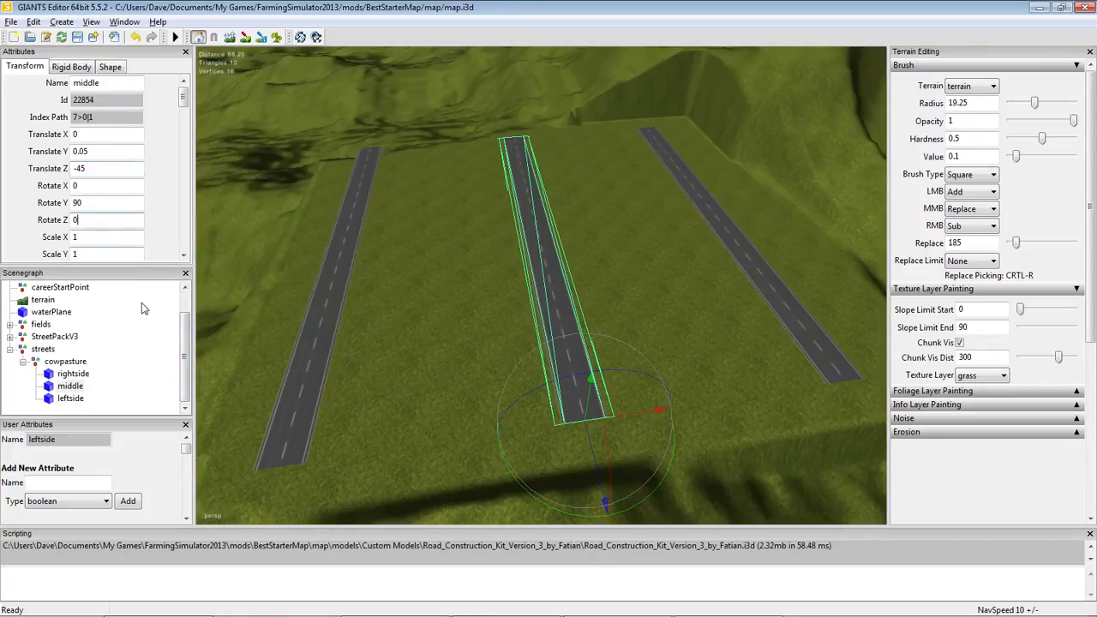
pyautogui.click(158, 346)
# Check the cowpasture group and its rightside, middle and leftside road pieces one after another
pyautogui.click(65, 363)
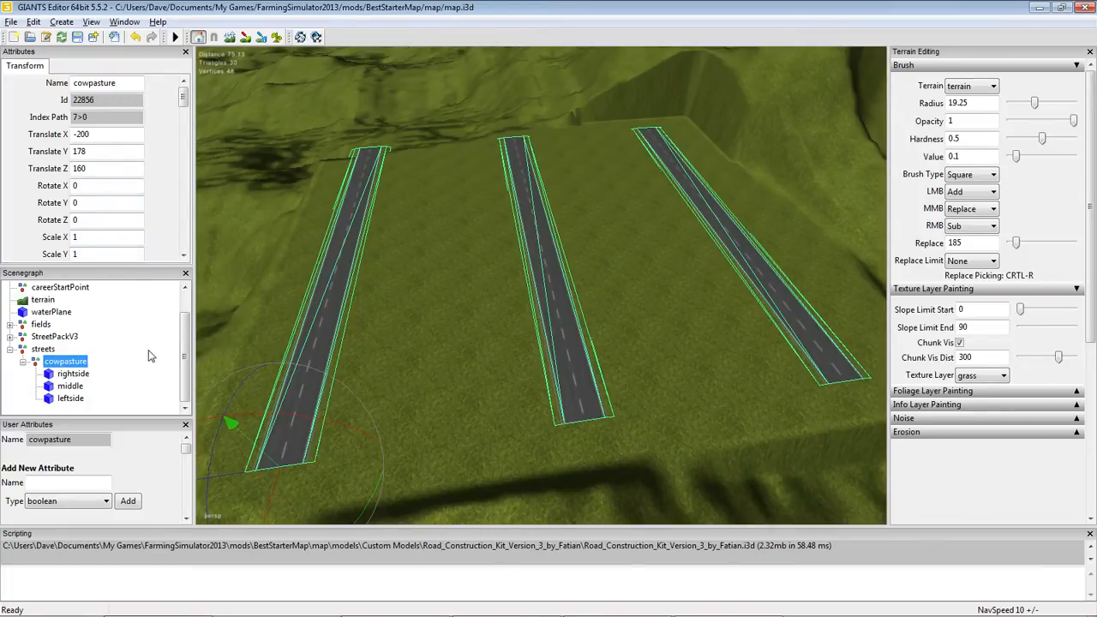
pyautogui.click(73, 374)
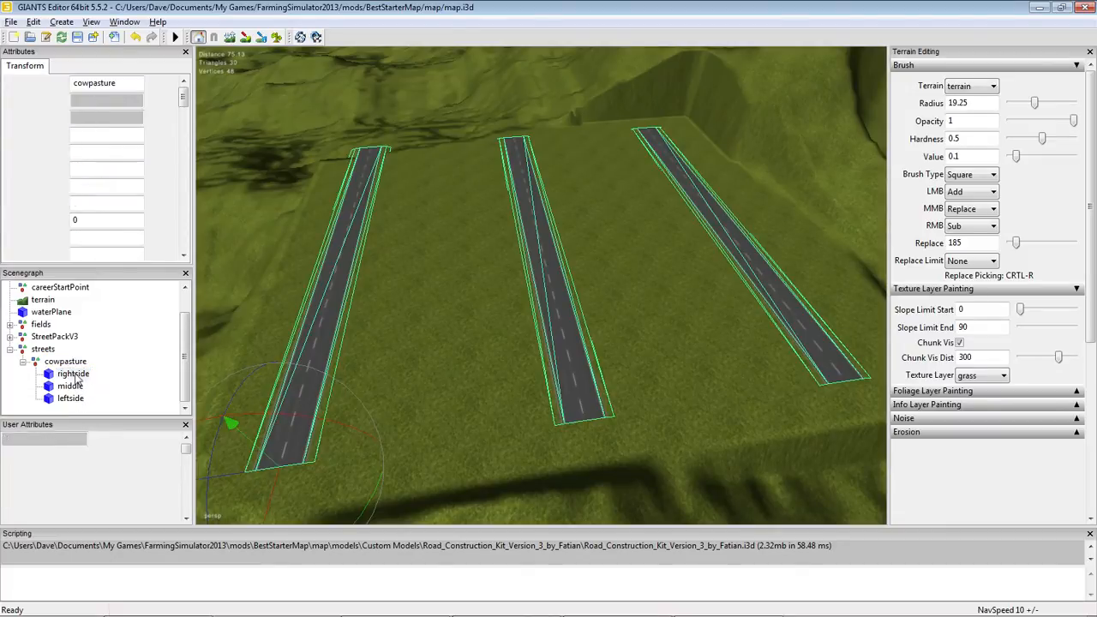
pyautogui.click(70, 386)
pyautogui.click(77, 412)
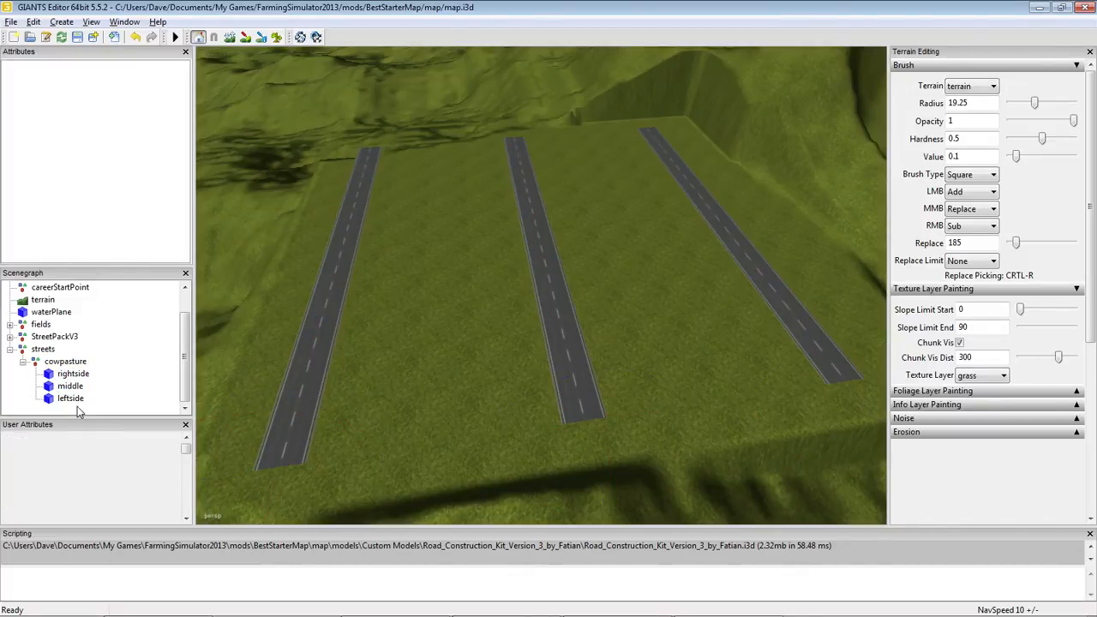
pyautogui.click(72, 399)
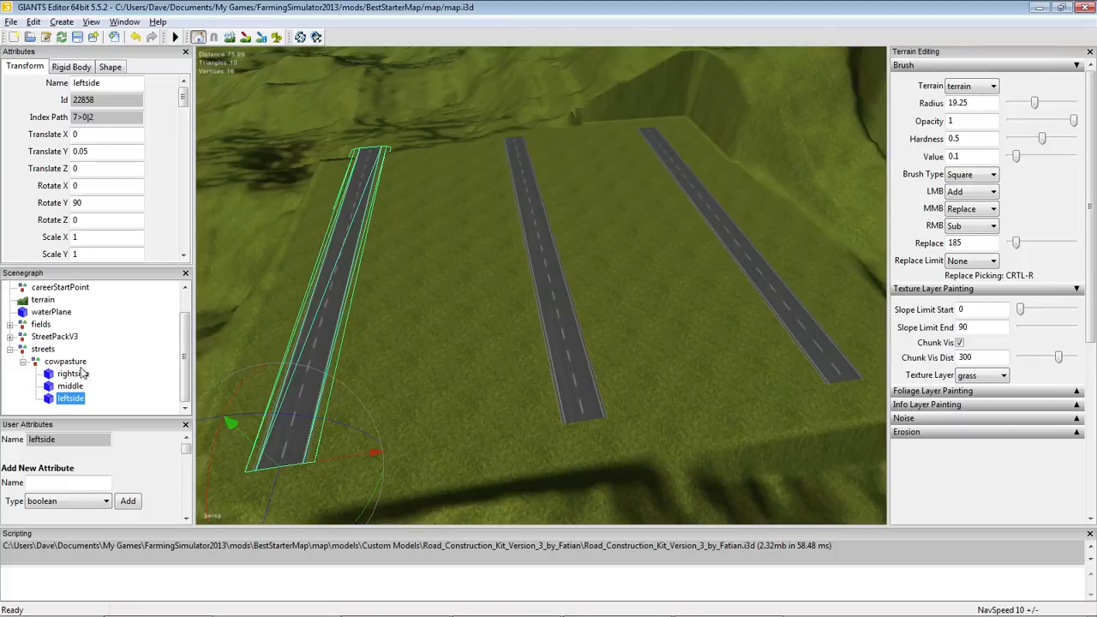
# Try raising the whole cowpasture group to a Translate Y of about 193.65 and undo the move
pyautogui.click(69, 364)
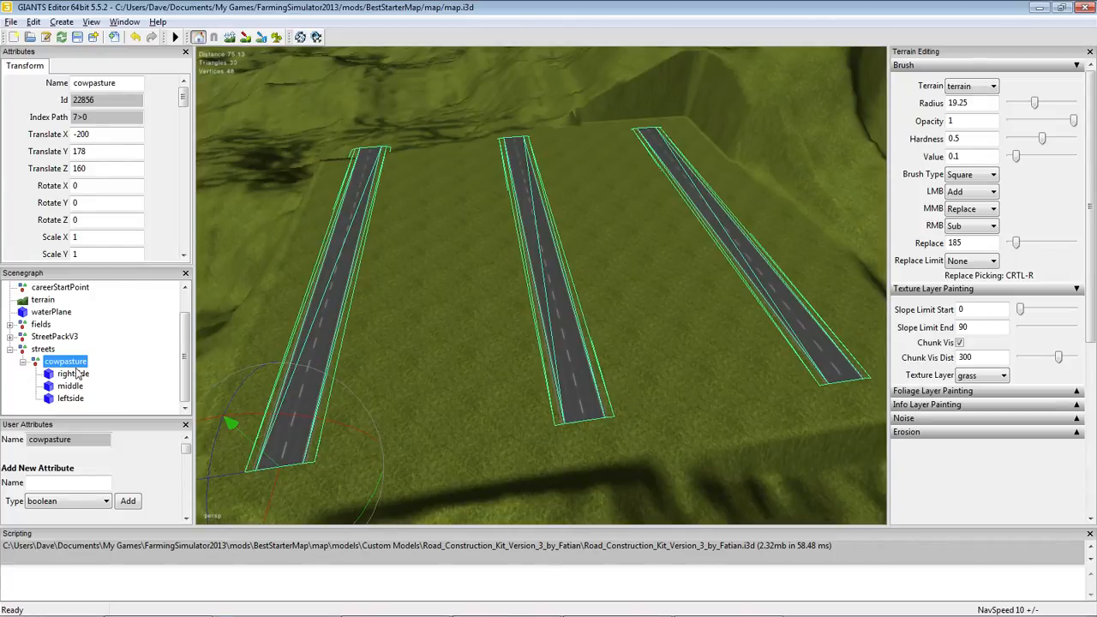
pyautogui.moveTo(231, 428); pyautogui.dragTo(211, 320)
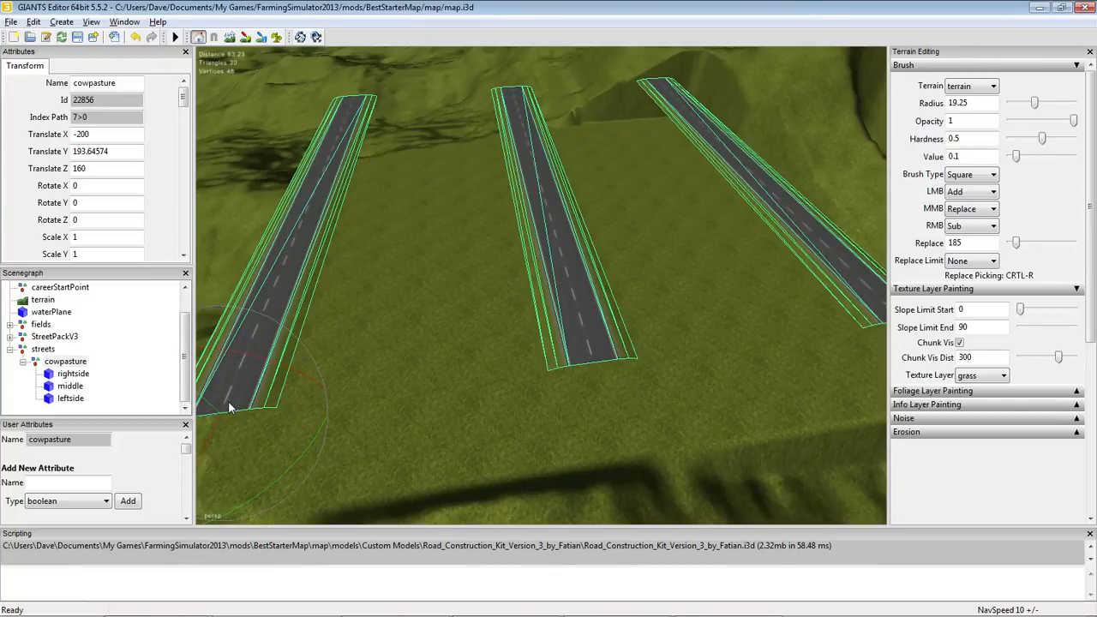
pyautogui.hotkey('ctrl', 'z')
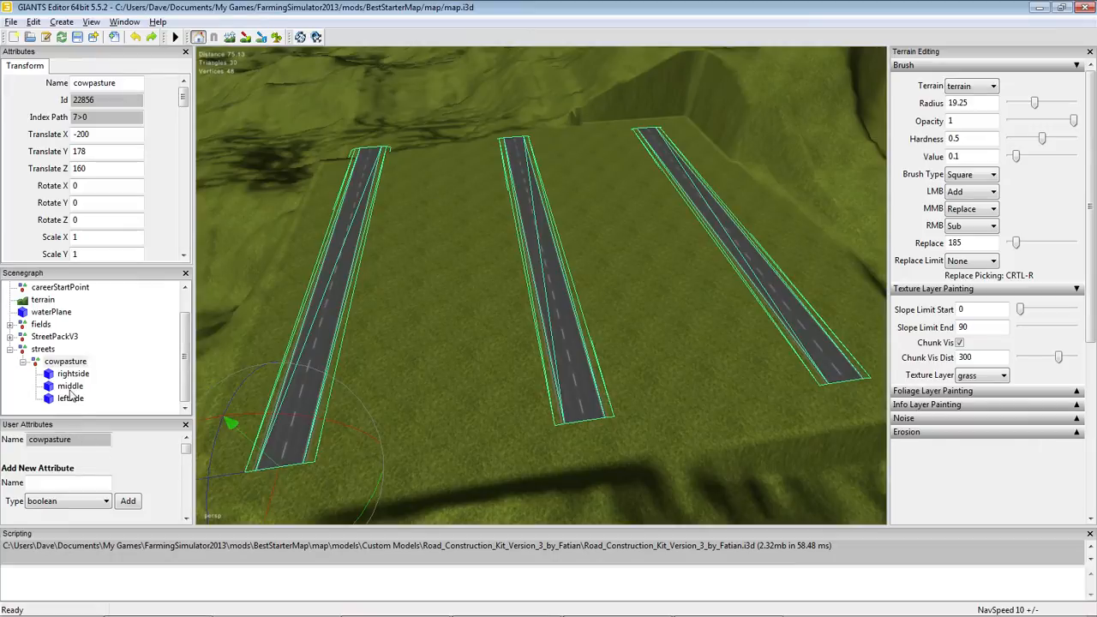
# Copy the cowpasture group together with its three road pieces
pyautogui.click(65, 361)
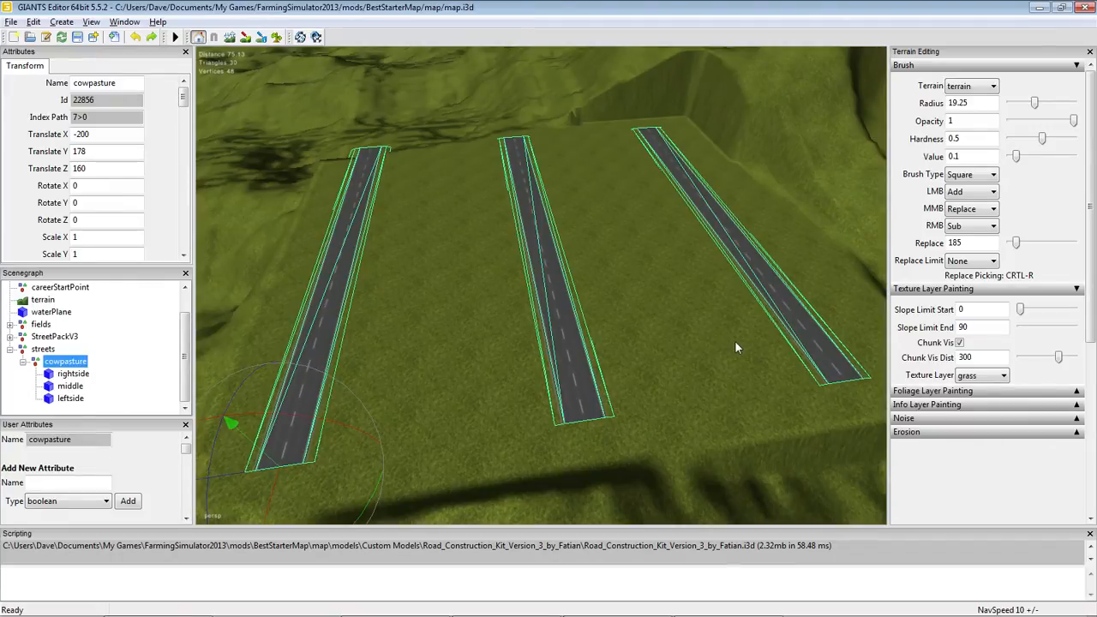
pyautogui.rightClick(71, 366)
pyautogui.click(62, 366)
pyautogui.click(33, 22)
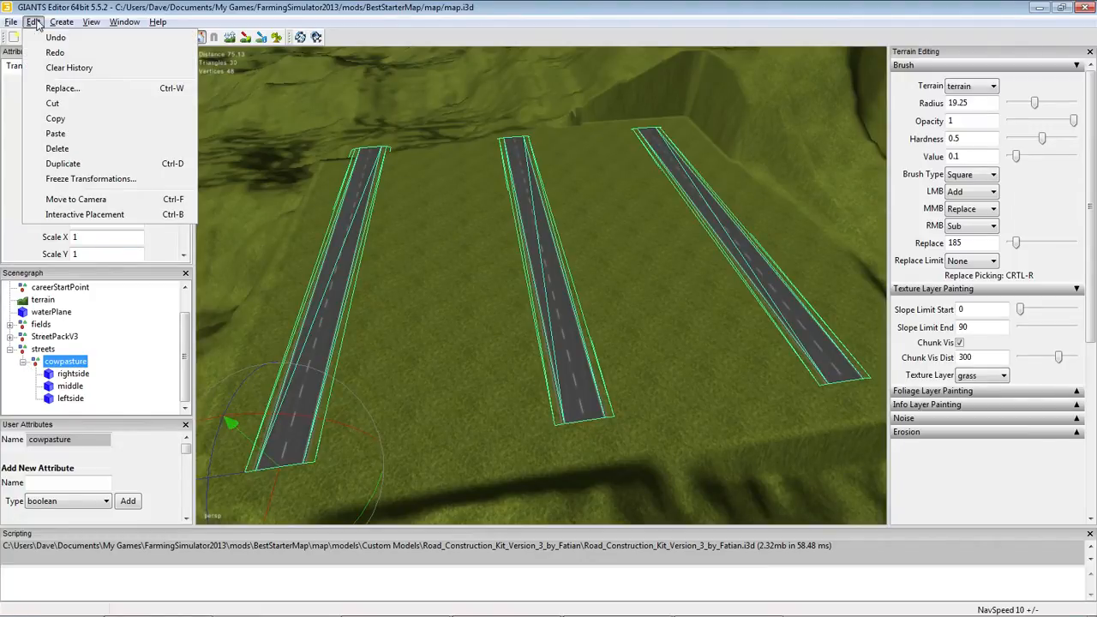
pyautogui.click(63, 119)
# Try pasting the copied group with cowpasture selected as the parent, and delete the nested copy
pyautogui.click(44, 26)
pyautogui.click(60, 134)
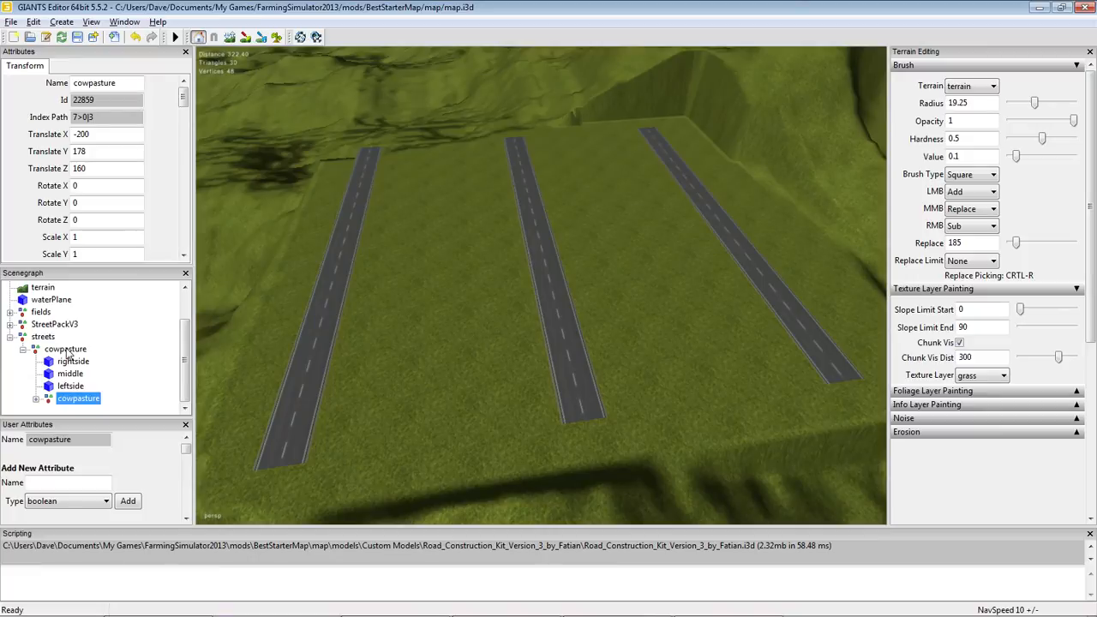
pyautogui.press('Delete')
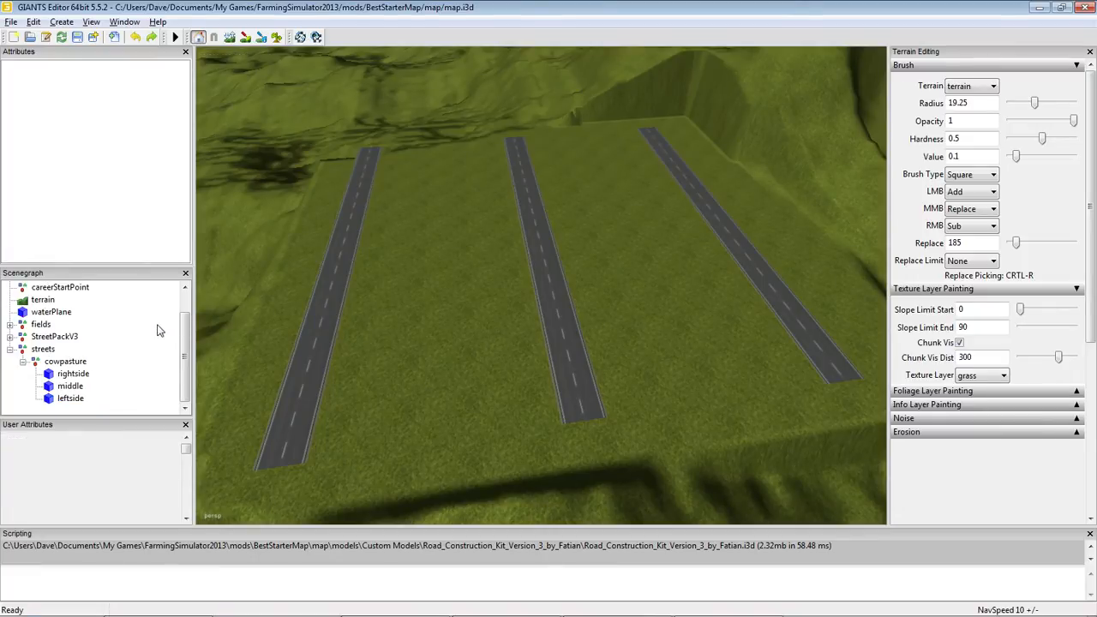
# Paste the copied cowpasture group into the streets group and collapse the original group's contents
pyautogui.click(10, 350)
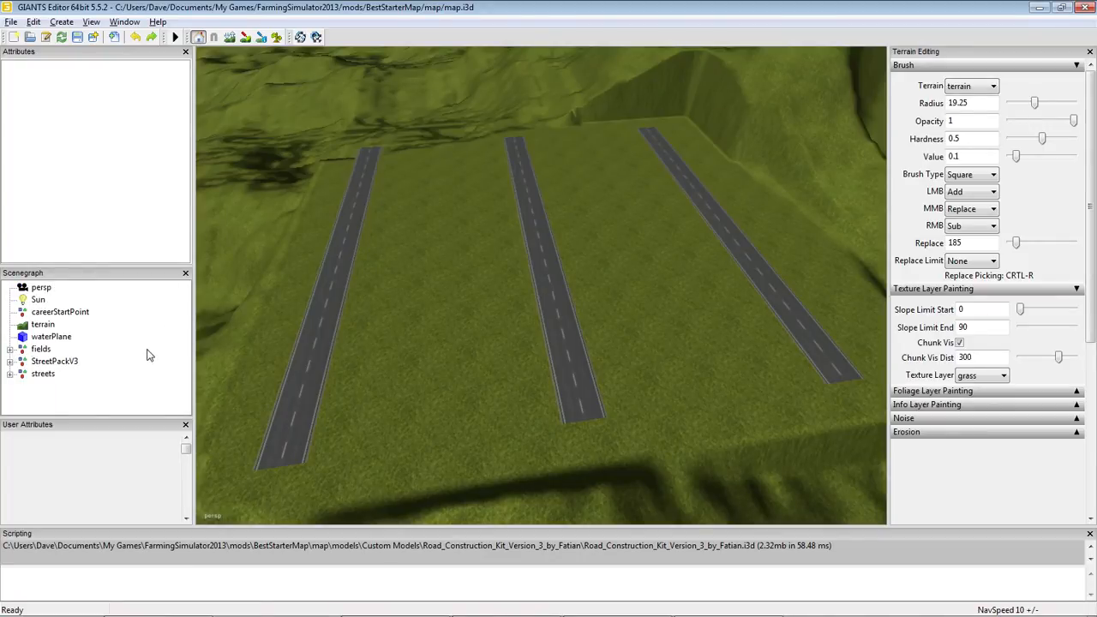
pyautogui.click(24, 377)
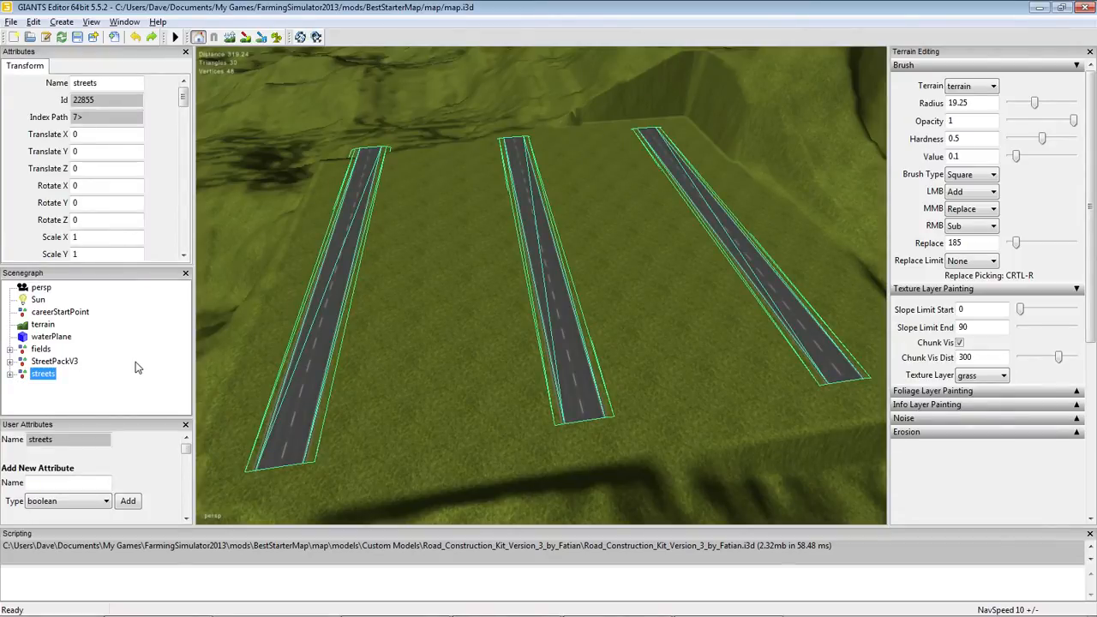
pyautogui.click(34, 21)
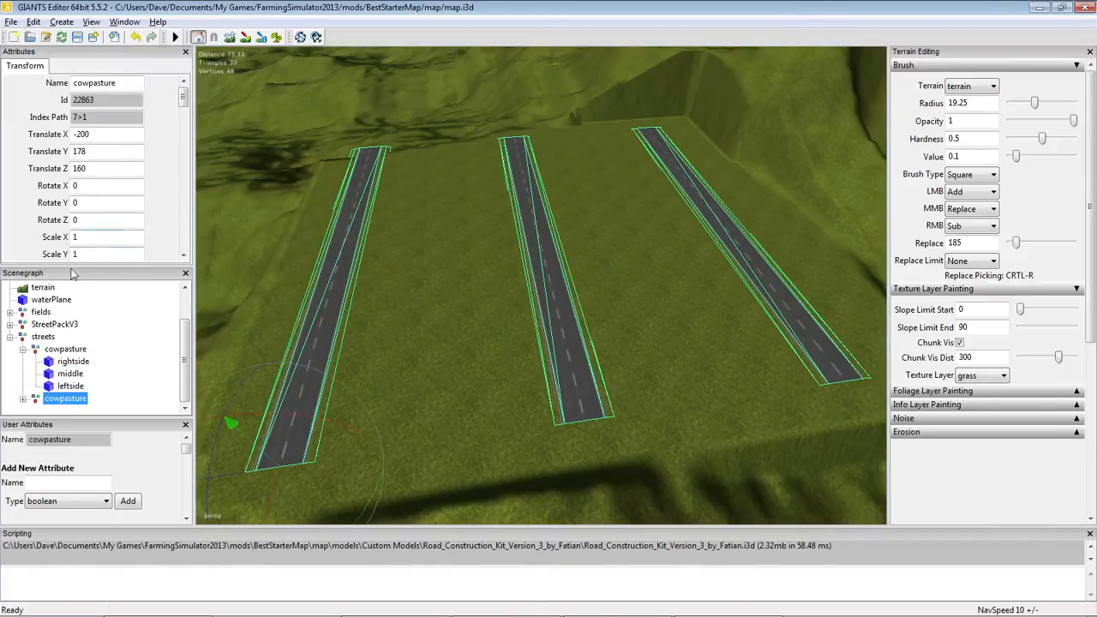
pyautogui.click(24, 349)
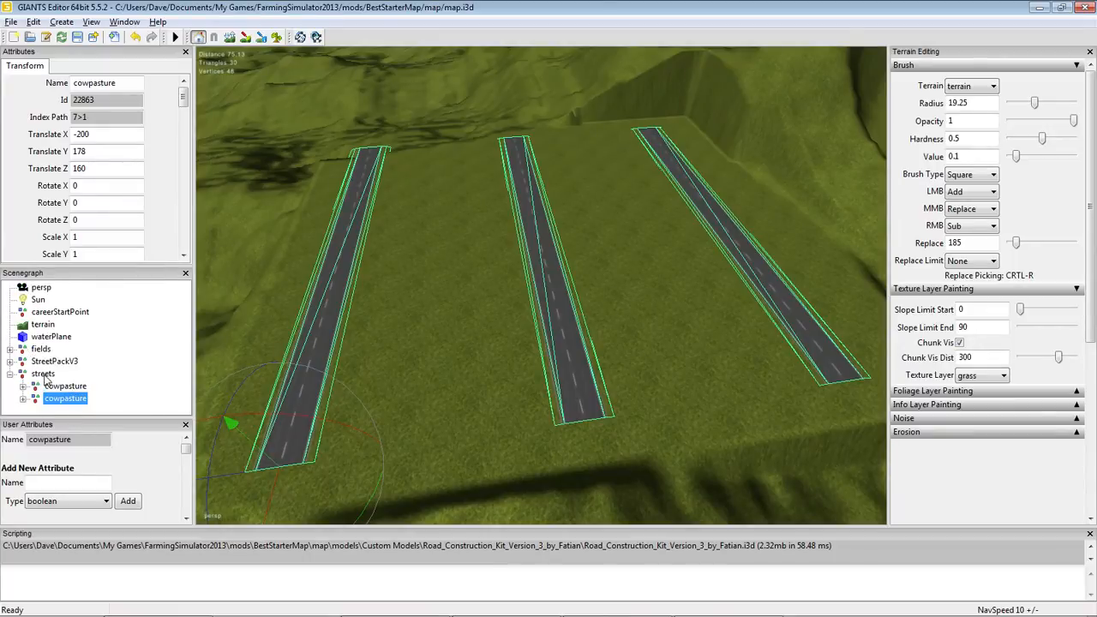
pyautogui.click(43, 374)
pyautogui.click(64, 386)
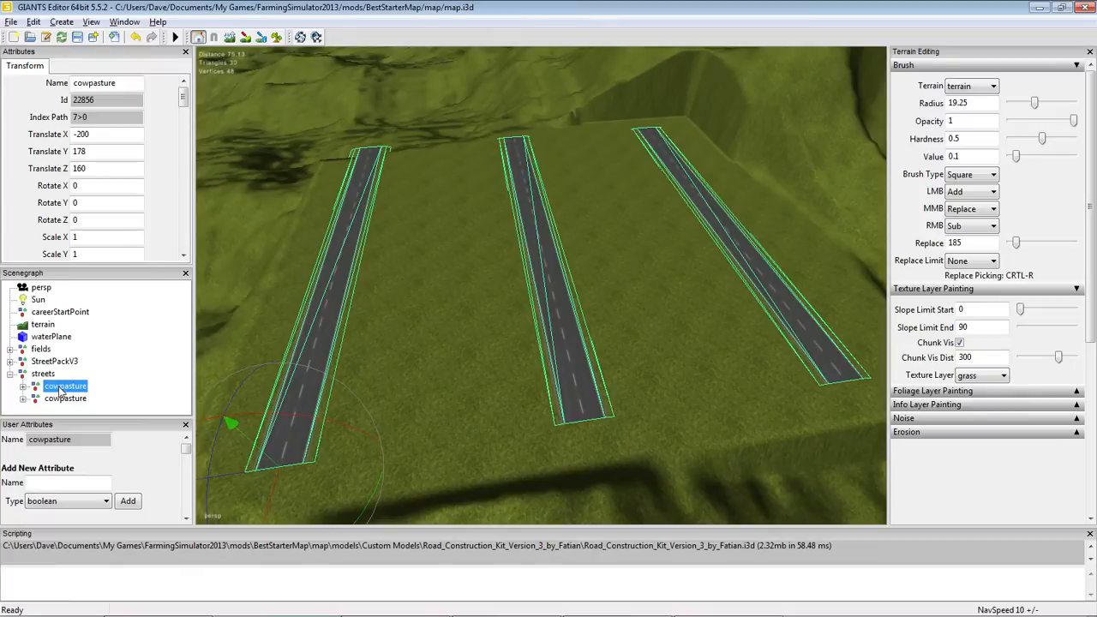
# Rename the pasted cowpasture group under streets as sheeparea
pyautogui.click(63, 399)
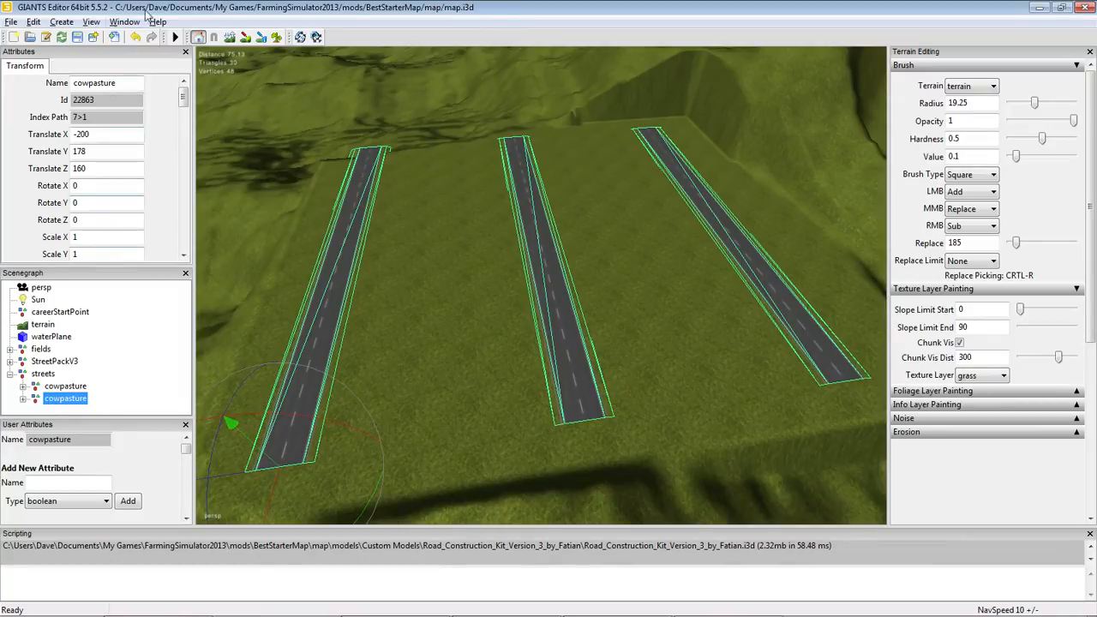
pyautogui.moveTo(122, 83); pyautogui.dragTo(70, 83)
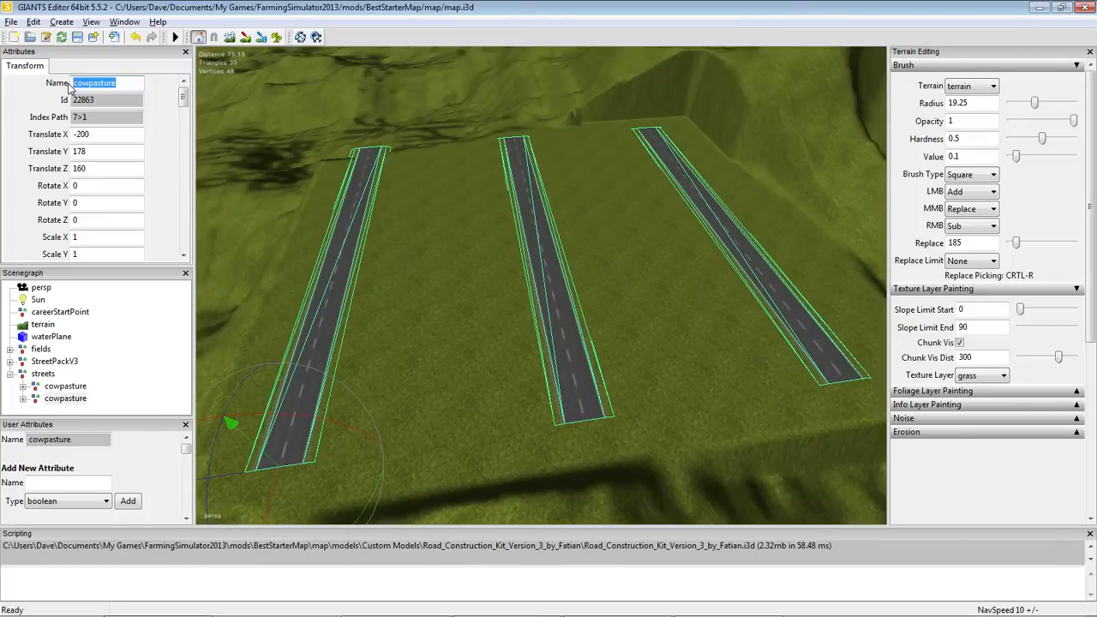
pyautogui.write('sheeparea')
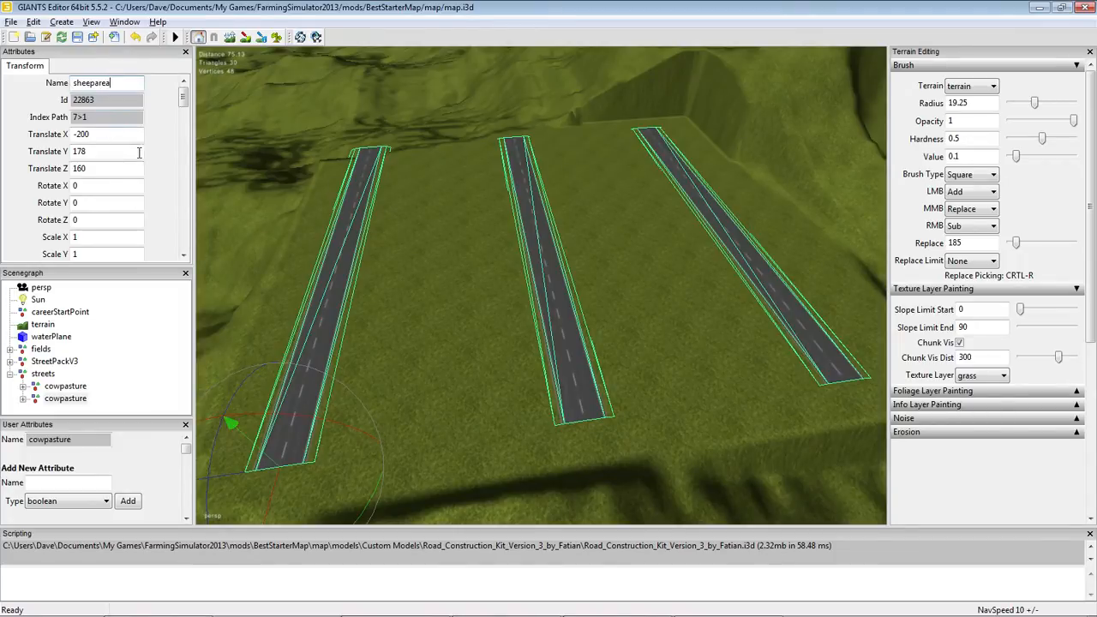
pyautogui.press('Return')
# Select the sheeparea group and bring the near ends of its roads and the surrounding terrain into view
pyautogui.click(70, 399)
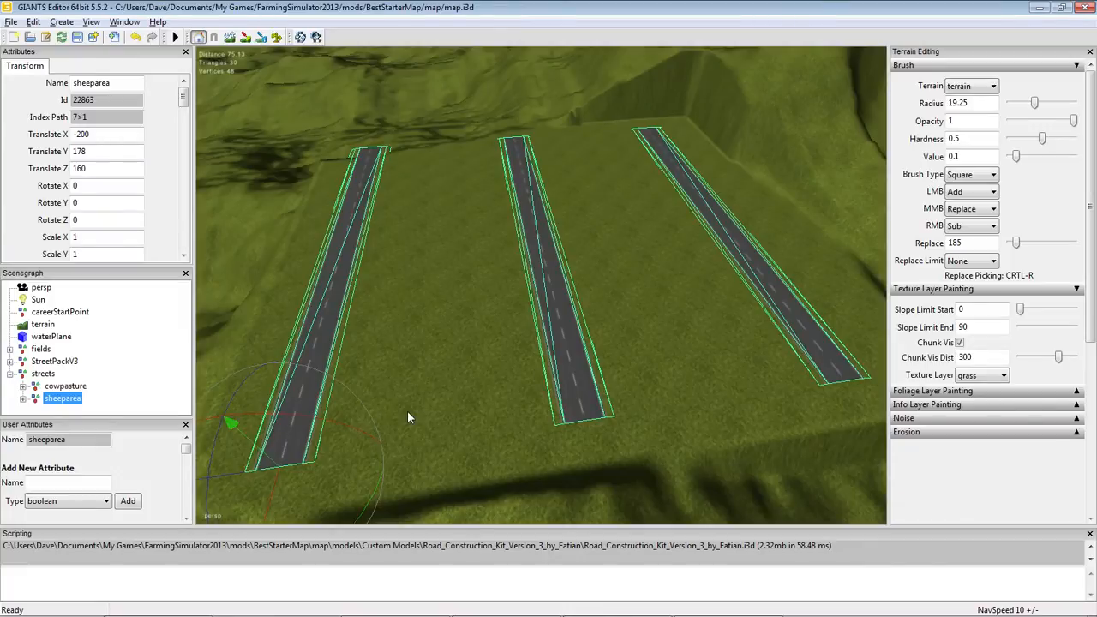
pyautogui.moveTo(407, 410)
pyautogui.keyDown('alt'); pyautogui.mouseDown()
pyautogui.moveTo(602, 356)
pyautogui.moveTo(523, 398)
pyautogui.moveTo(574, 364)
pyautogui.moveTo(542, 390)
pyautogui.moveTo(391, 426)
pyautogui.mouseUp(); pyautogui.keyUp('alt')
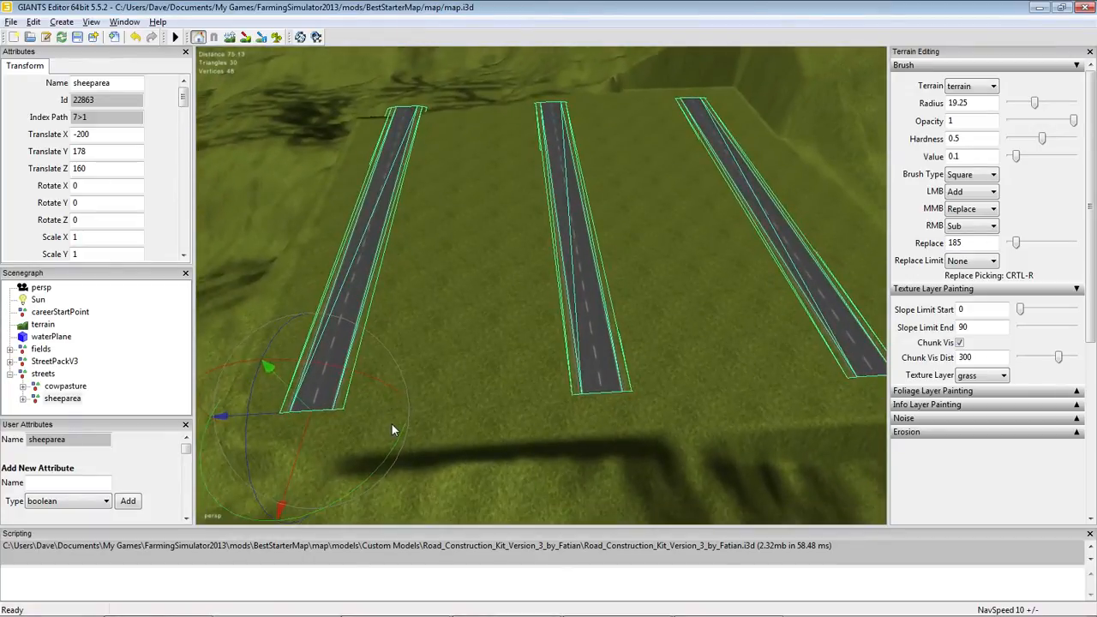
pyautogui.click(53, 400)
pyautogui.keyDown('alt'); pyautogui.moveTo(501, 365); pyautogui.dragTo(437, 377); pyautogui.keyUp('alt')
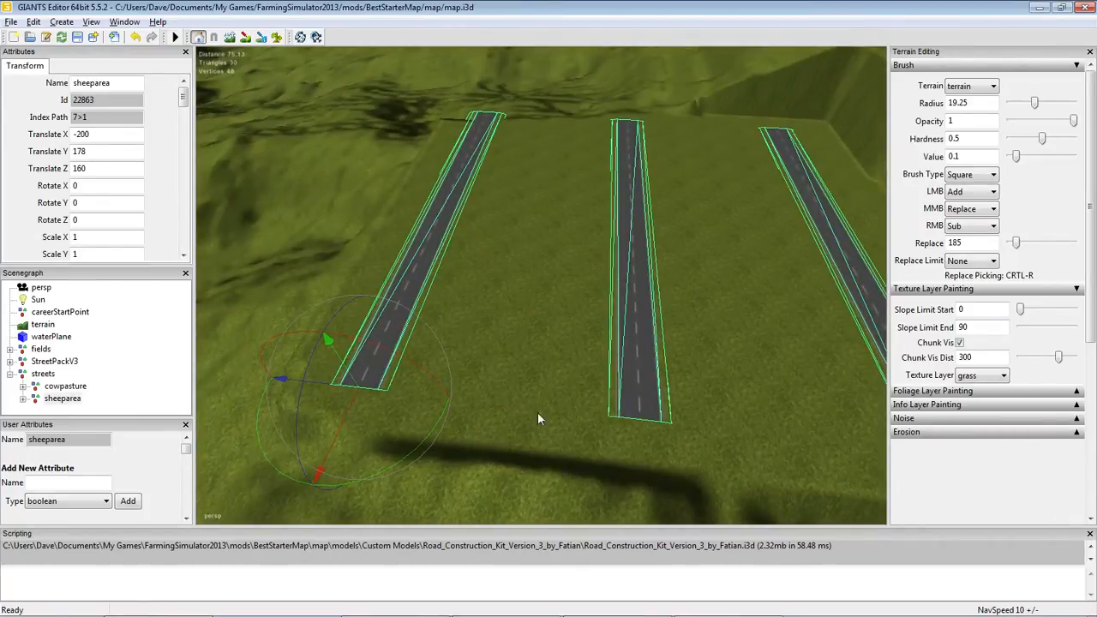
# Move the sheeparea road group onto the neighbouring flattened plateau using Interactive Placement
pyautogui.keyDown('alt'); pyautogui.moveTo(538, 418); pyautogui.dragTo(597, 257); pyautogui.keyUp('alt')
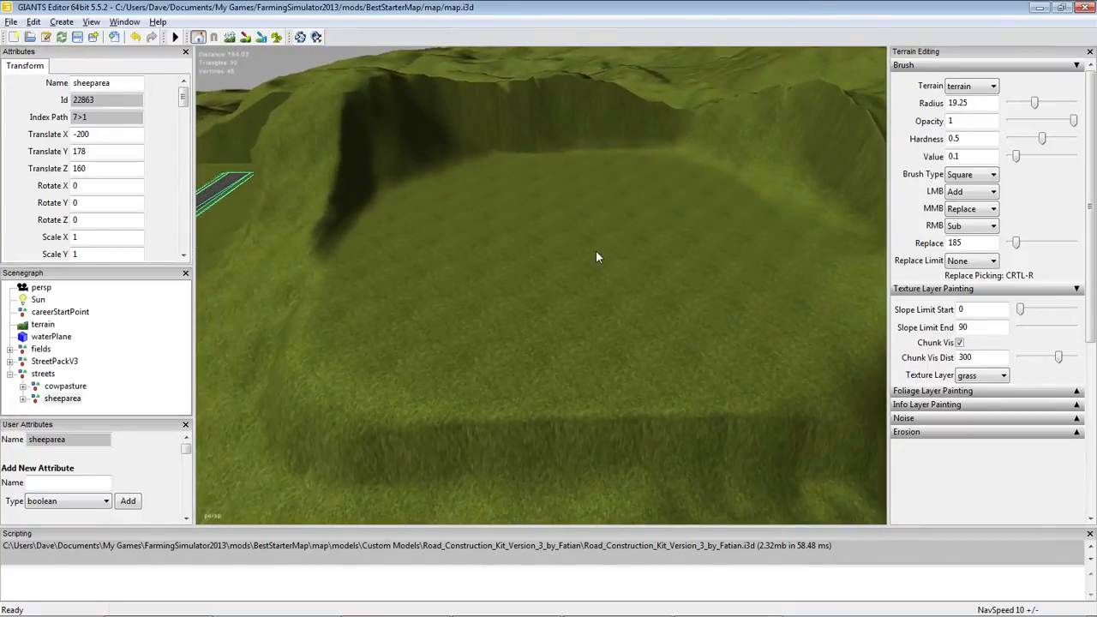
pyautogui.click(67, 399)
pyautogui.hotkey('ctrl', 'b')
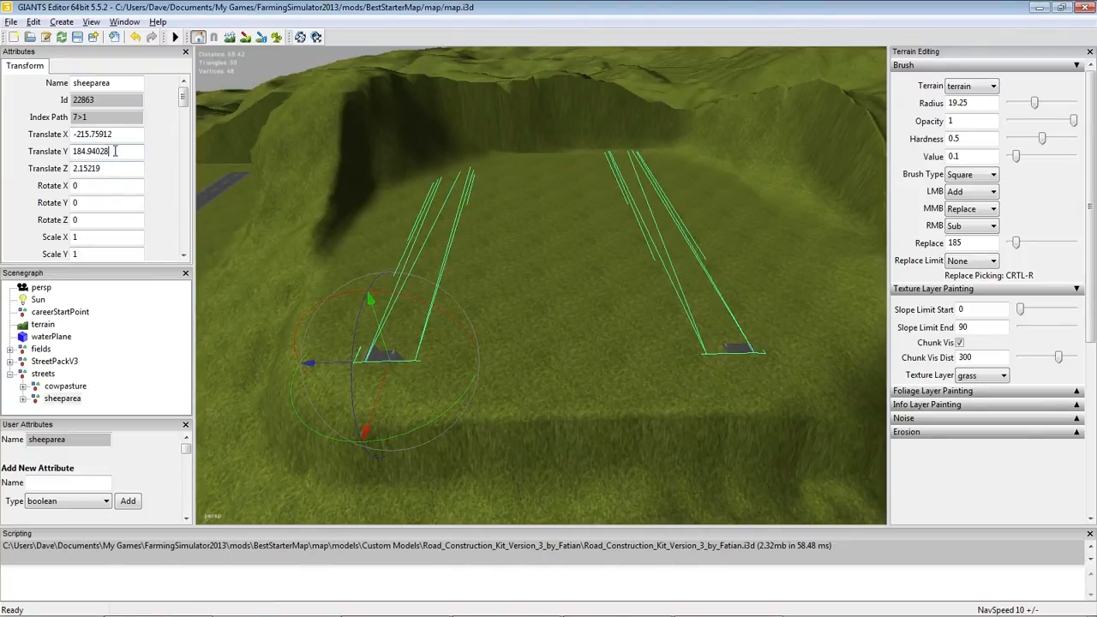
# Set the sheeparea group's Translate Y to 185
pyautogui.moveTo(115, 151); pyautogui.dragTo(74, 151)
pyautogui.write('185')
pyautogui.click(120, 136)
pyautogui.click(115, 169)
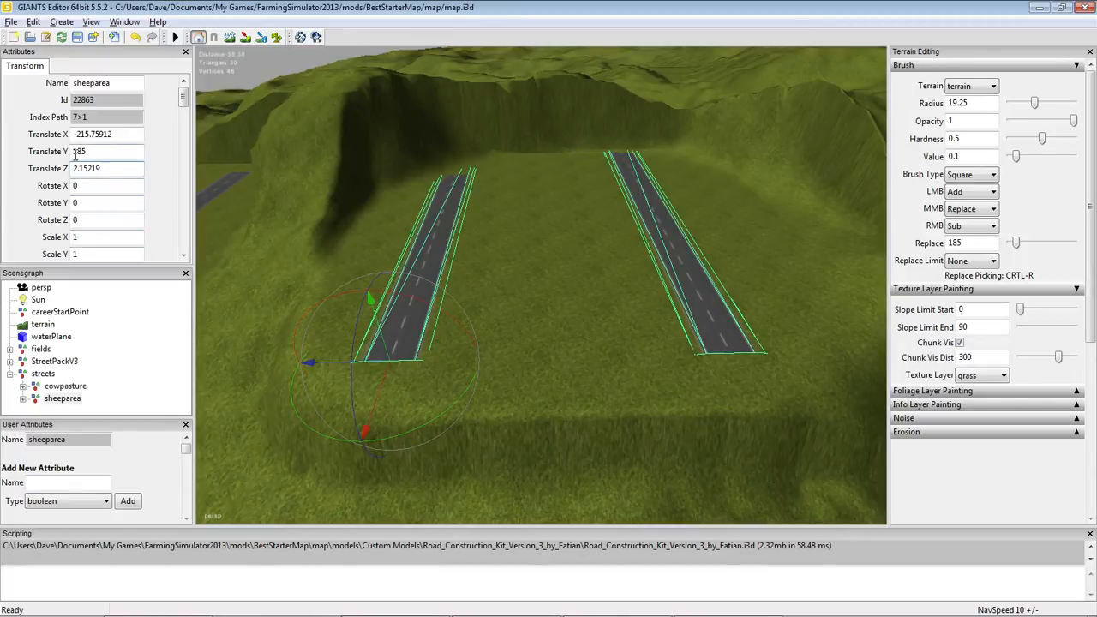
# Inspect the sheeparea roads up close and from afar for how they sit on the terrain
pyautogui.keyDown('alt'); pyautogui.moveTo(503, 377); pyautogui.dragTo(569, 36, button='right'); pyautogui.keyUp('alt')
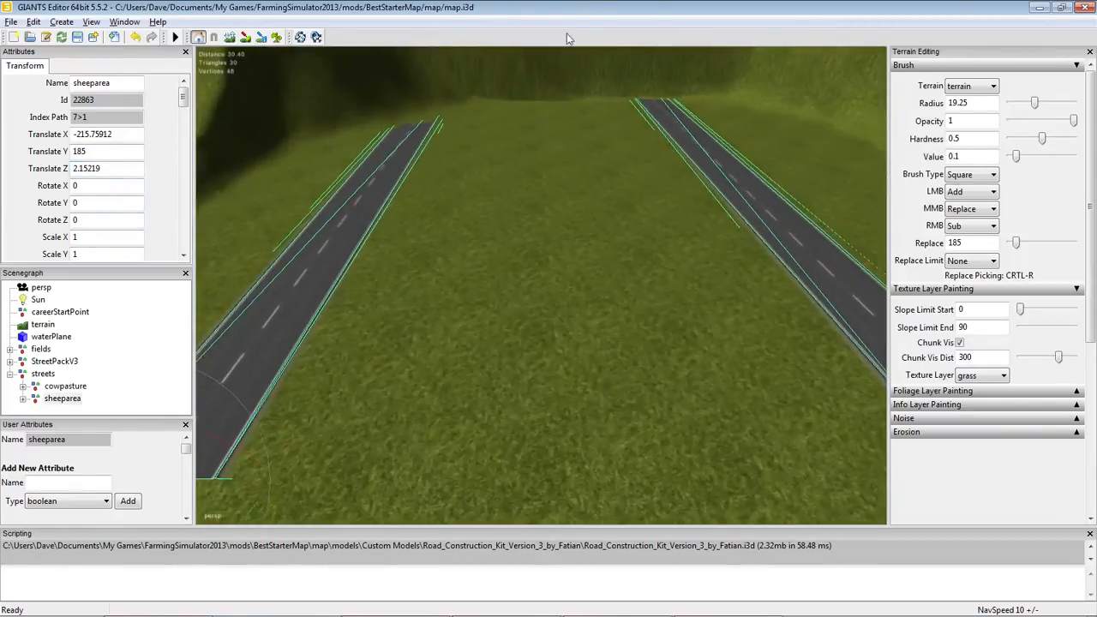
pyautogui.keyDown('alt'); pyautogui.moveTo(438, 320); pyautogui.dragTo(468, 352); pyautogui.keyUp('alt')
pyautogui.keyDown('alt'); pyautogui.moveTo(468, 351); pyautogui.dragTo(504, 203, button='right'); pyautogui.keyUp('alt')
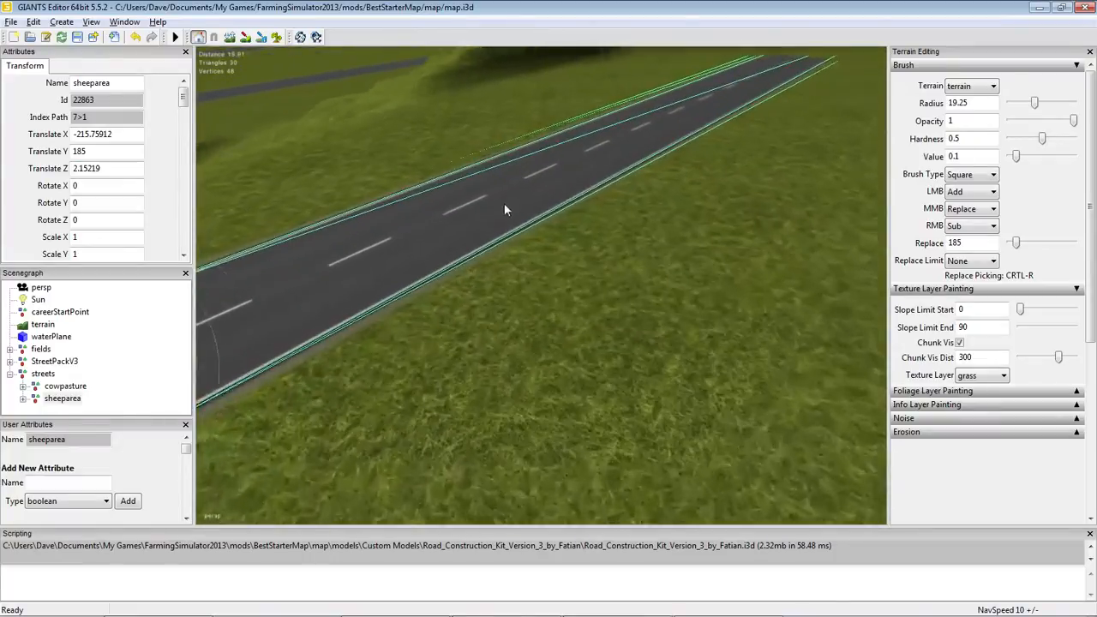
pyautogui.keyDown('alt'); pyautogui.moveTo(480, 321); pyautogui.dragTo(548, 368, button='right'); pyautogui.keyUp('alt')
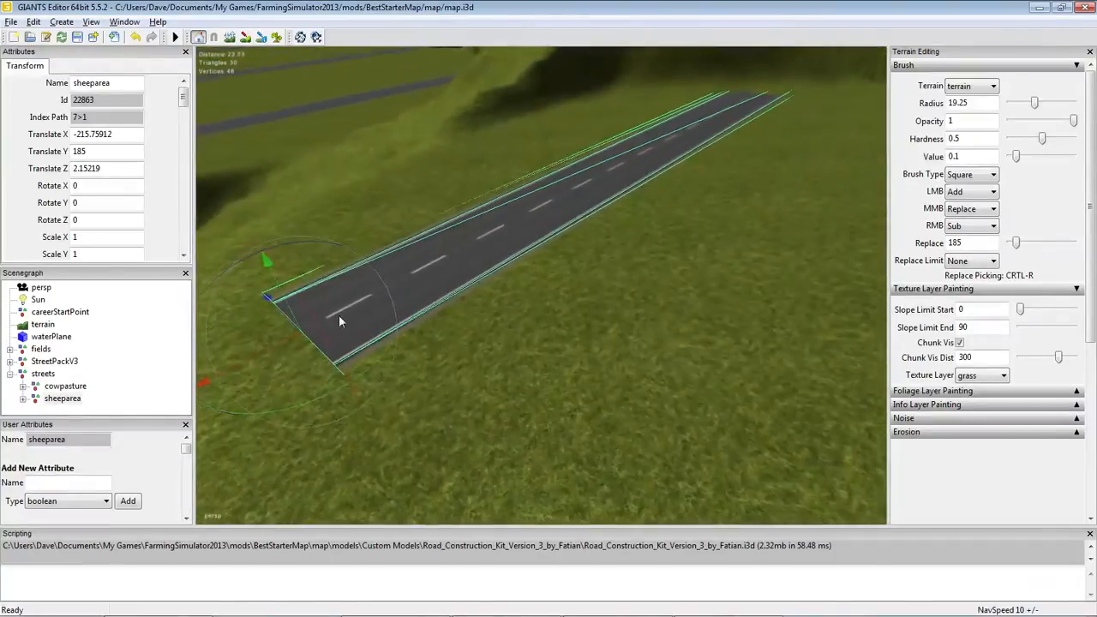
pyautogui.keyDown('alt'); pyautogui.moveTo(355, 196); pyautogui.dragTo(553, 451, button='right'); pyautogui.keyUp('alt')
pyautogui.keyDown('alt'); pyautogui.moveTo(595, 248); pyautogui.dragTo(677, 428, button='right'); pyautogui.keyUp('alt')
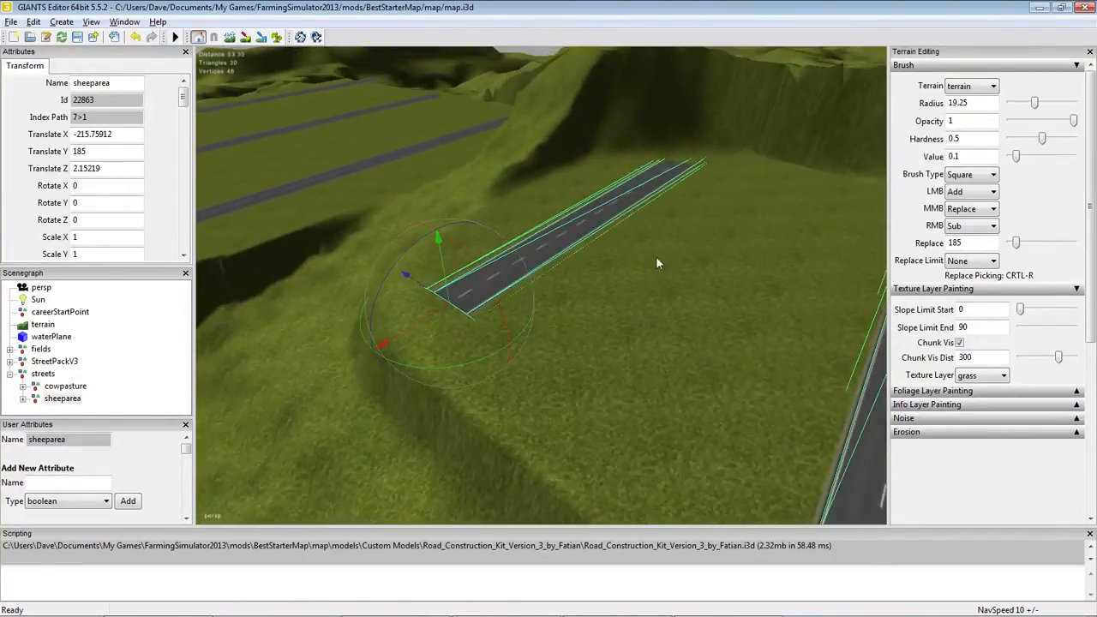
pyautogui.keyDown('alt'); pyautogui.moveTo(657, 258); pyautogui.dragTo(569, 369, button='right'); pyautogui.keyUp('alt')
pyautogui.keyDown('alt'); pyautogui.moveTo(569, 370); pyautogui.dragTo(657, 386); pyautogui.keyUp('alt')
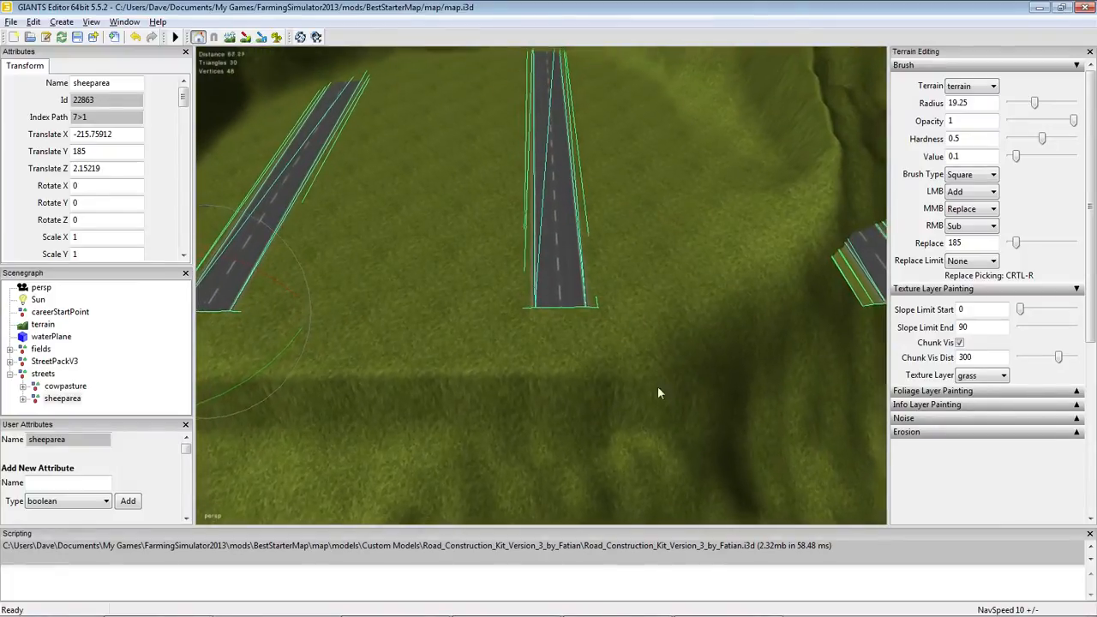
pyautogui.keyDown('alt'); pyautogui.moveTo(657, 385); pyautogui.dragTo(663, 430, button='right'); pyautogui.keyUp('alt')
pyautogui.moveTo(663, 343)
pyautogui.keyDown('alt'); pyautogui.mouseDown(button='right')
pyautogui.moveTo(672, 422)
pyautogui.moveTo(683, 403)
pyautogui.moveTo(710, 482)
pyautogui.mouseUp(button='right'); pyautogui.keyUp('alt')
pyautogui.keyDown('alt'); pyautogui.moveTo(732, 296); pyautogui.dragTo(717, 444, button='right'); pyautogui.keyUp('alt')
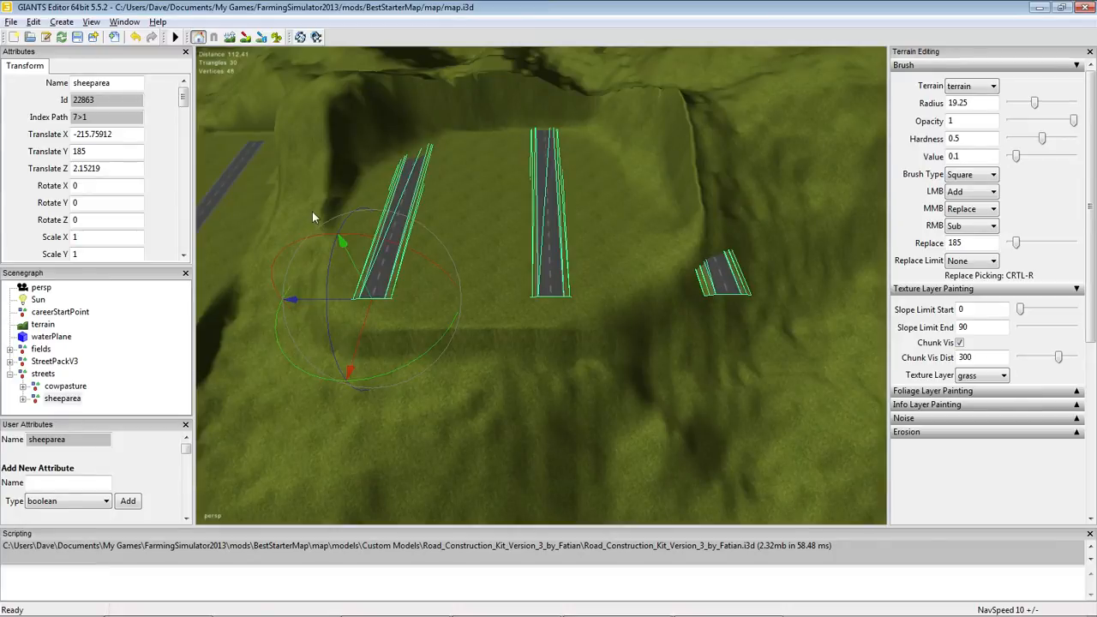
# Sculpt the terrain around the sheeparea roads to the Replace height of 185, extending the plateau beneath the partly buried roads
pyautogui.click(231, 38)
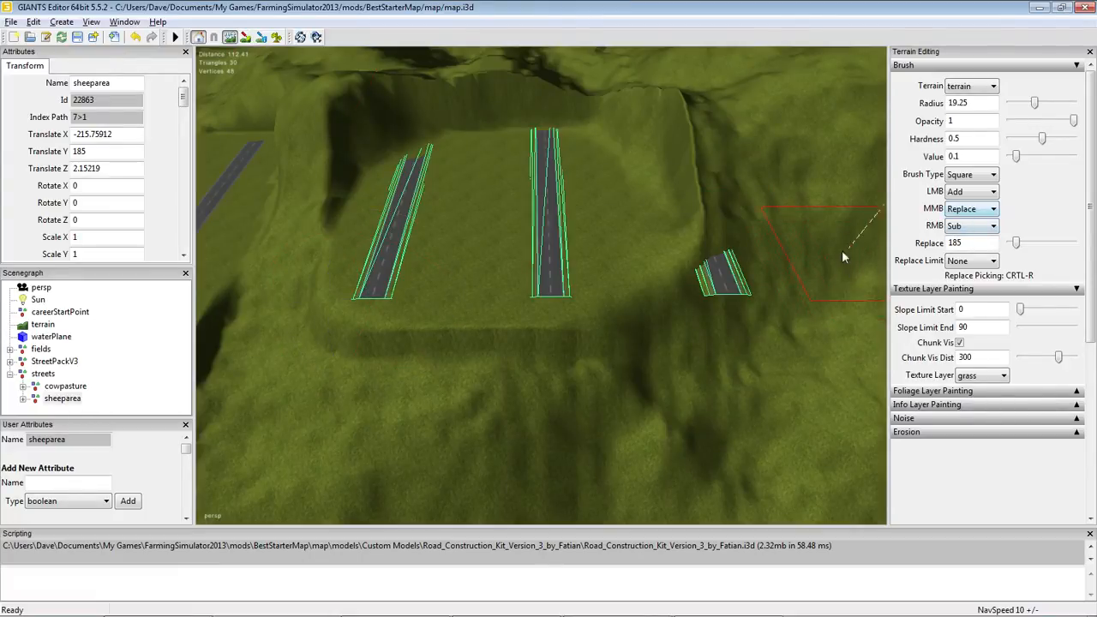
pyautogui.moveTo(694, 291)
pyautogui.mouseDown(button='middle')
pyautogui.moveTo(681, 277)
pyautogui.moveTo(697, 187)
pyautogui.moveTo(685, 158)
pyautogui.moveTo(638, 133)
pyautogui.moveTo(615, 135)
pyautogui.moveTo(662, 112)
pyautogui.moveTo(646, 75)
pyautogui.moveTo(609, 103)
pyautogui.moveTo(514, 98)
pyautogui.moveTo(594, 120)
pyautogui.moveTo(424, 116)
pyautogui.moveTo(420, 165)
pyautogui.moveTo(429, 108)
pyautogui.moveTo(371, 301)
pyautogui.moveTo(379, 287)
pyautogui.moveTo(650, 310)
pyautogui.moveTo(706, 302)
pyautogui.moveTo(738, 327)
pyautogui.moveTo(722, 325)
pyautogui.moveTo(691, 213)
pyautogui.mouseUp(button='middle')
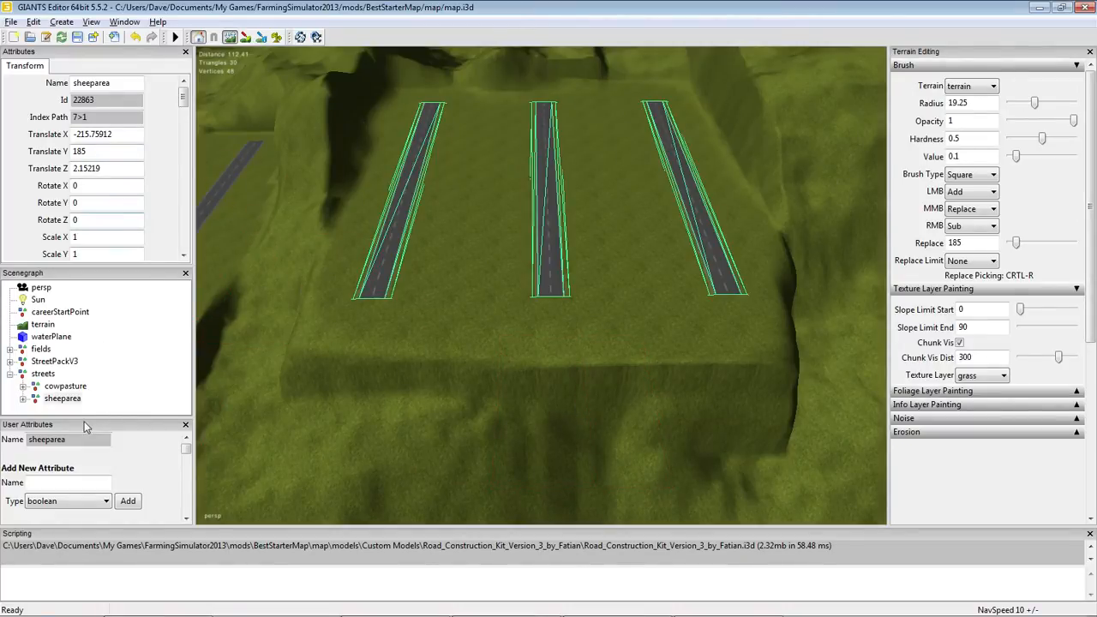
# Review the placed cowpasture and sheeparea road groups by selecting each one and viewing both plateaus
pyautogui.click(58, 399)
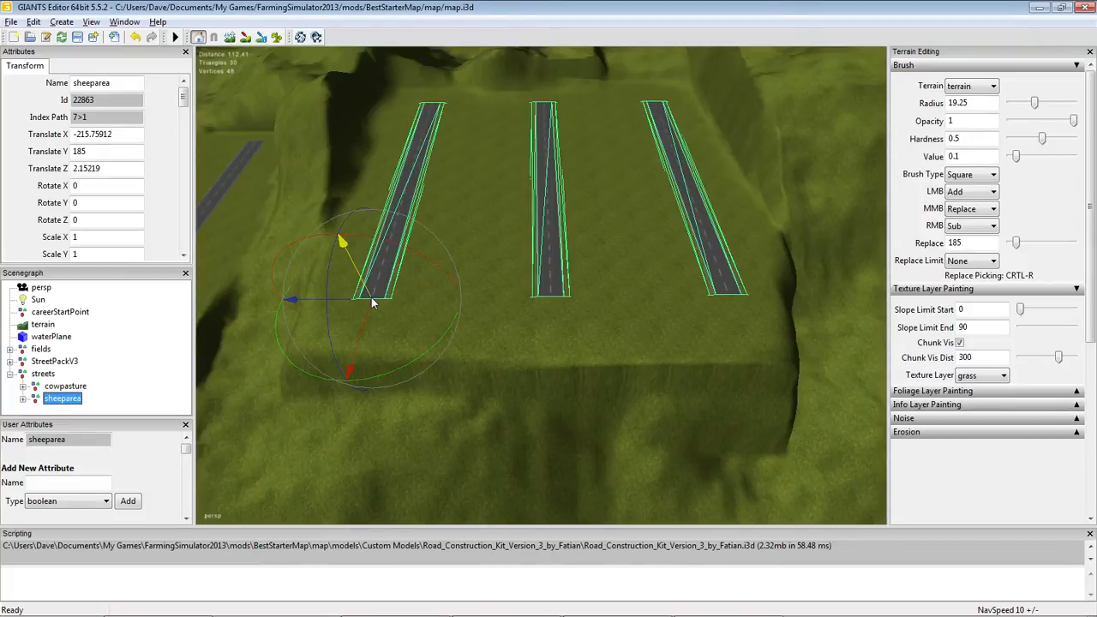
pyautogui.click(82, 386)
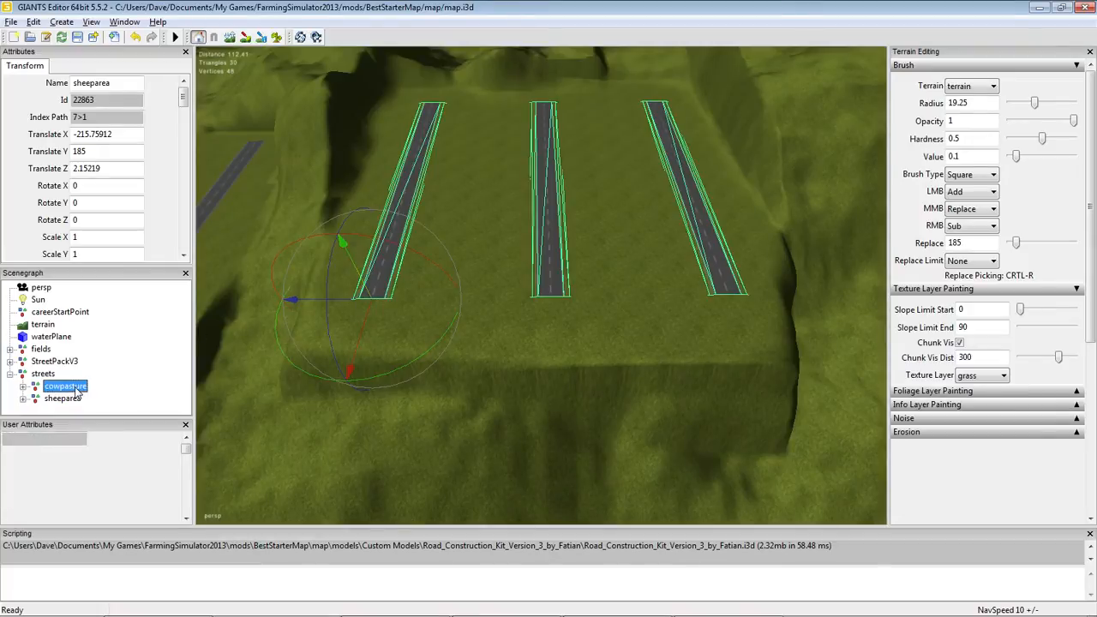
pyautogui.keyDown('alt'); pyautogui.moveTo(517, 331); pyautogui.dragTo(431, 316); pyautogui.keyUp('alt')
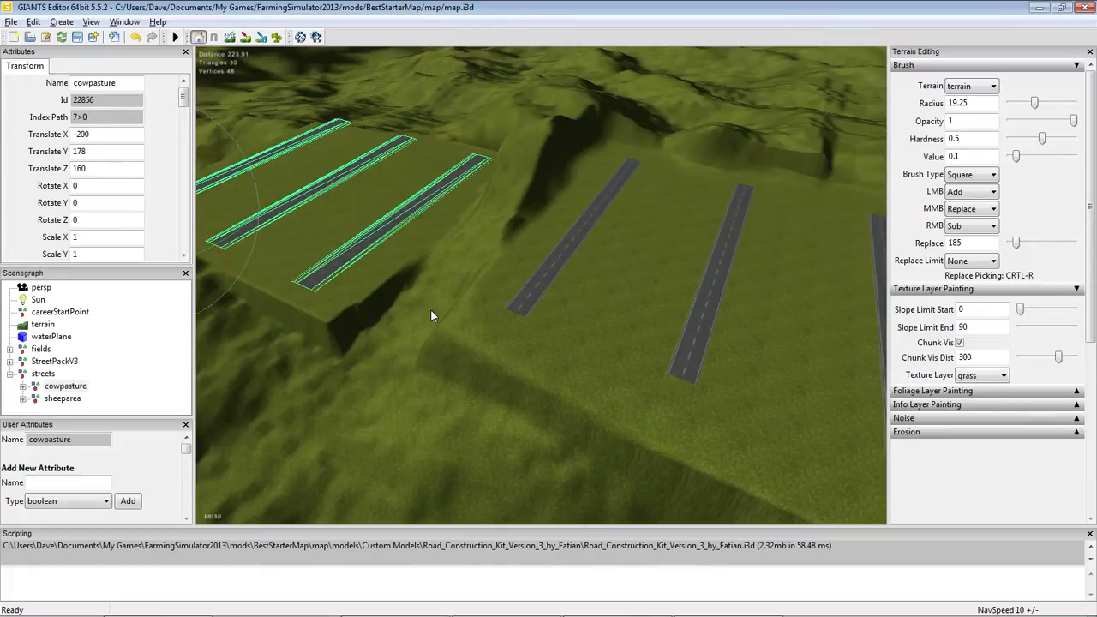
pyautogui.click(623, 372)
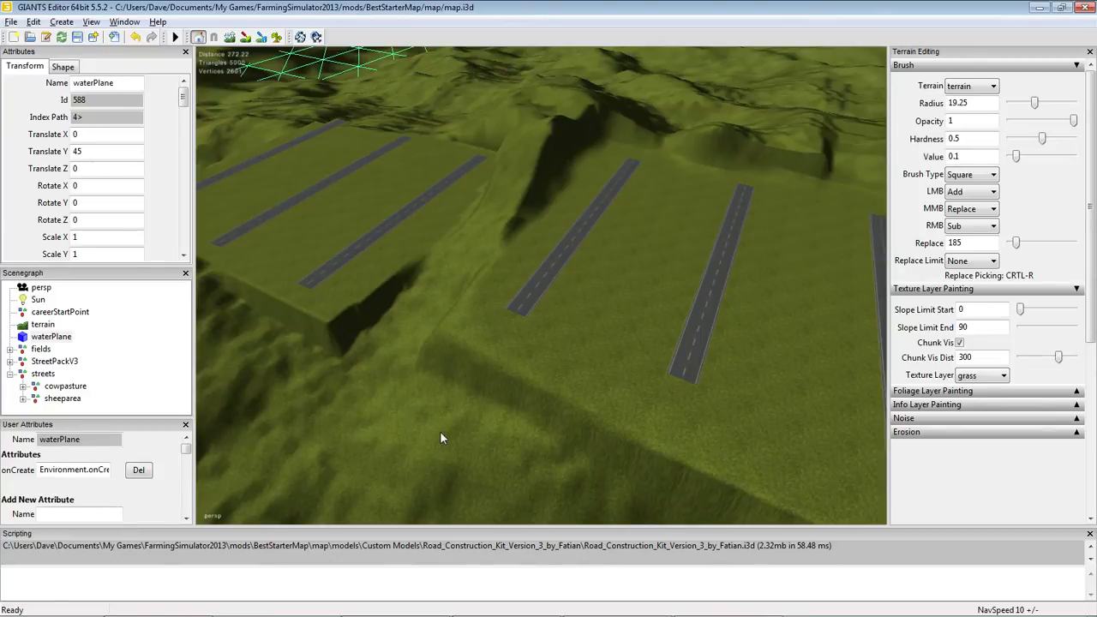
pyautogui.click(42, 325)
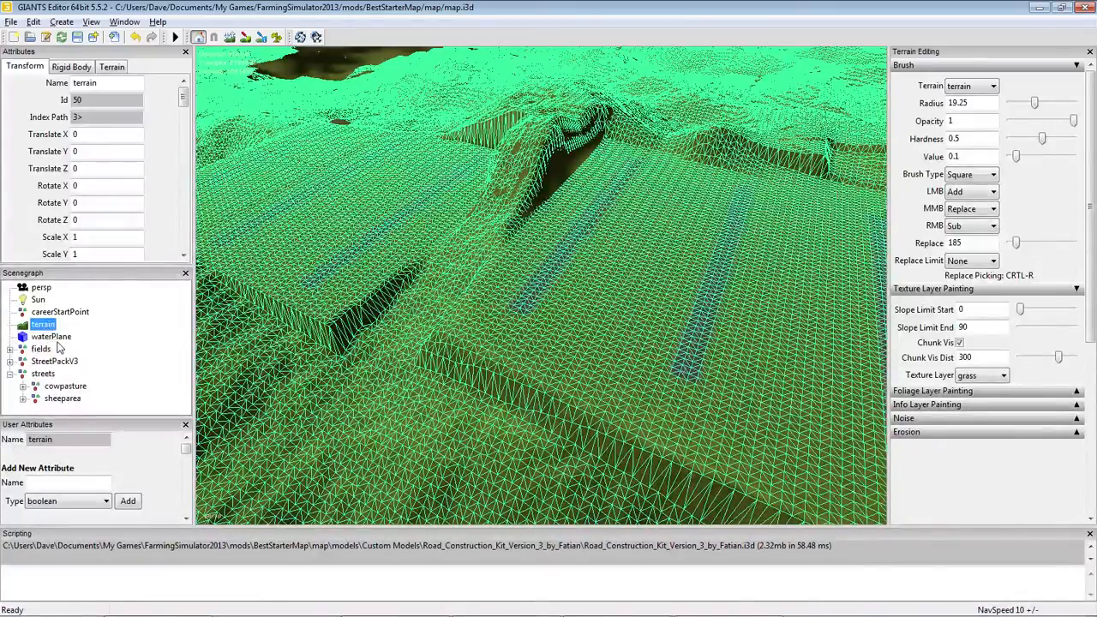
pyautogui.click(60, 398)
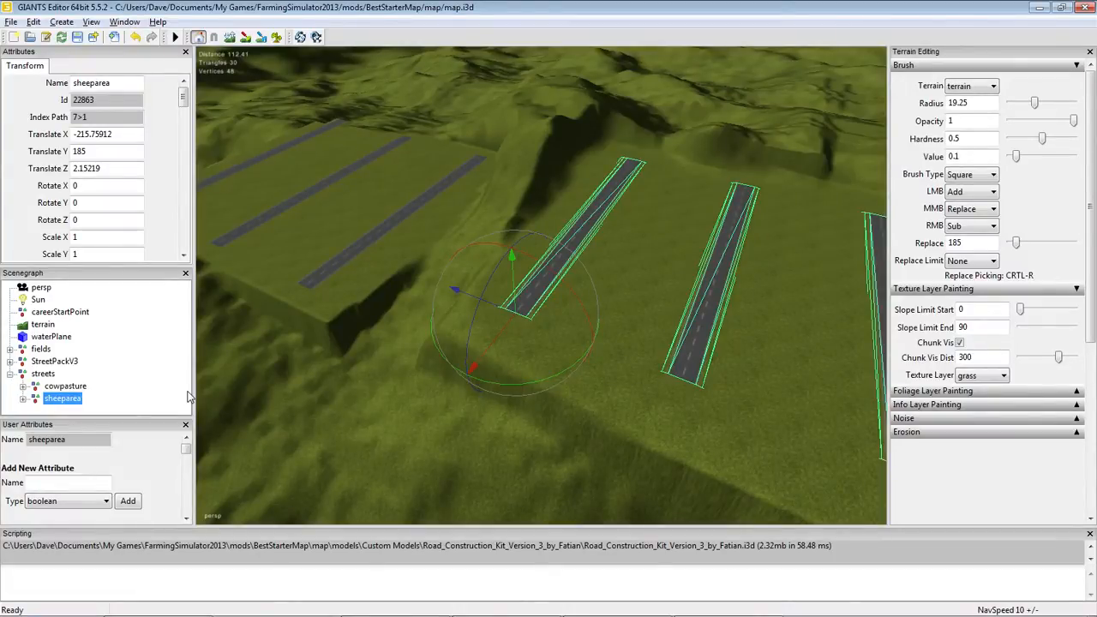
pyautogui.keyDown('alt'); pyautogui.moveTo(387, 491); pyautogui.dragTo(489, 496); pyautogui.keyUp('alt')
pyautogui.keyDown('alt'); pyautogui.moveTo(488, 489); pyautogui.dragTo(491, 552, button='right'); pyautogui.keyUp('alt')
pyautogui.keyDown('alt'); pyautogui.moveTo(508, 308); pyautogui.dragTo(548, 532, button='right'); pyautogui.keyUp('alt')
pyautogui.keyDown('alt'); pyautogui.moveTo(609, 387); pyautogui.dragTo(607, 410); pyautogui.keyUp('alt')
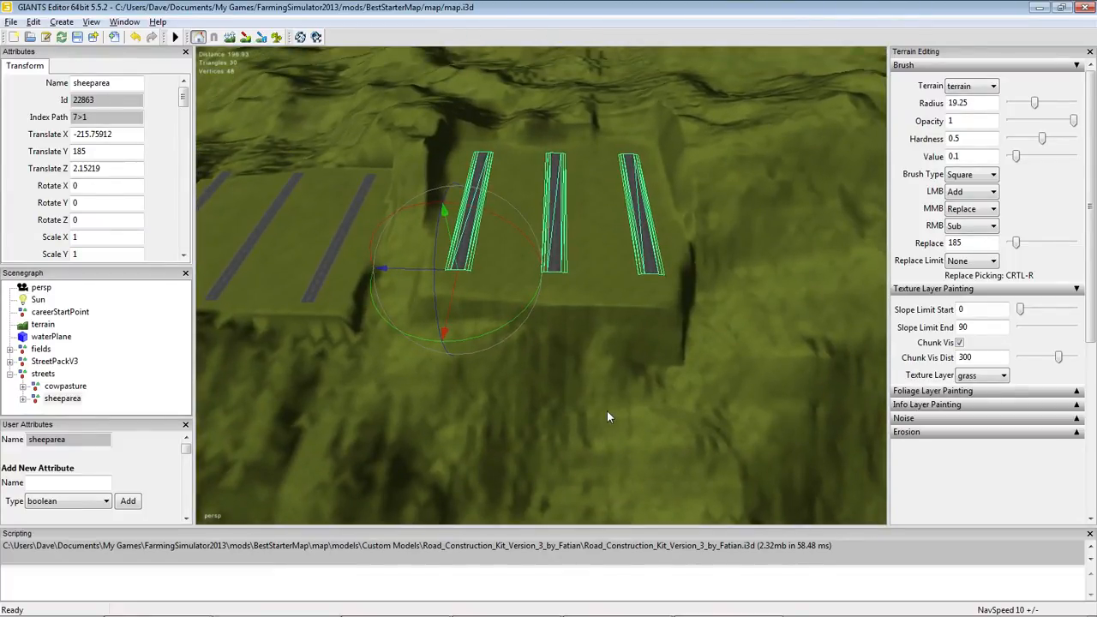
# Examine the road pieces nested inside the sheeparea group and collapse the group again
pyautogui.click(63, 400)
pyautogui.click(23, 399)
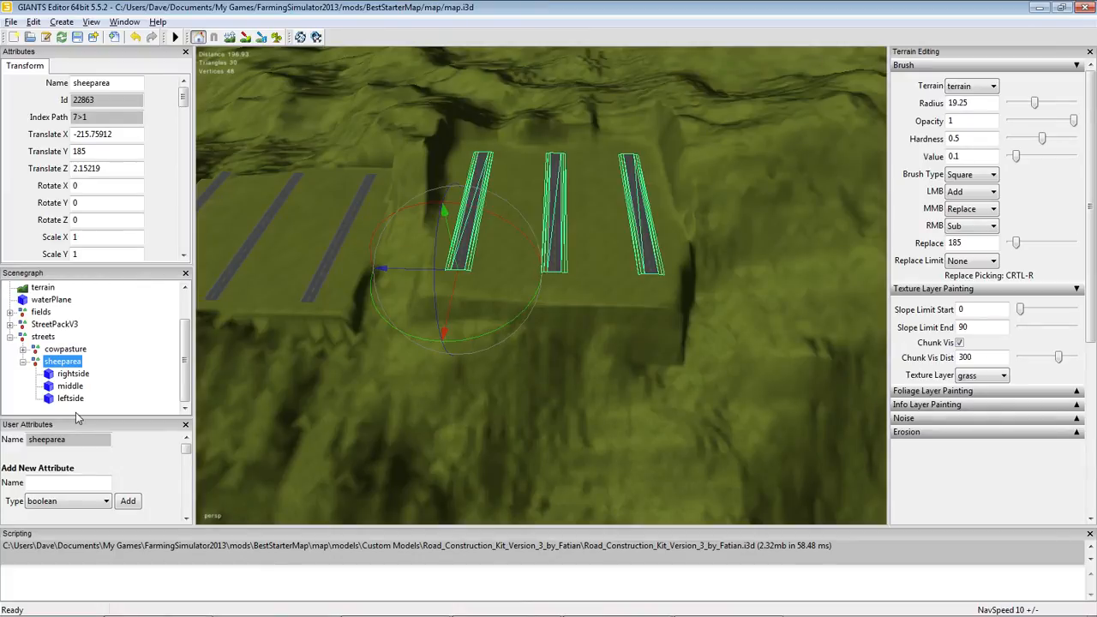
pyautogui.click(24, 363)
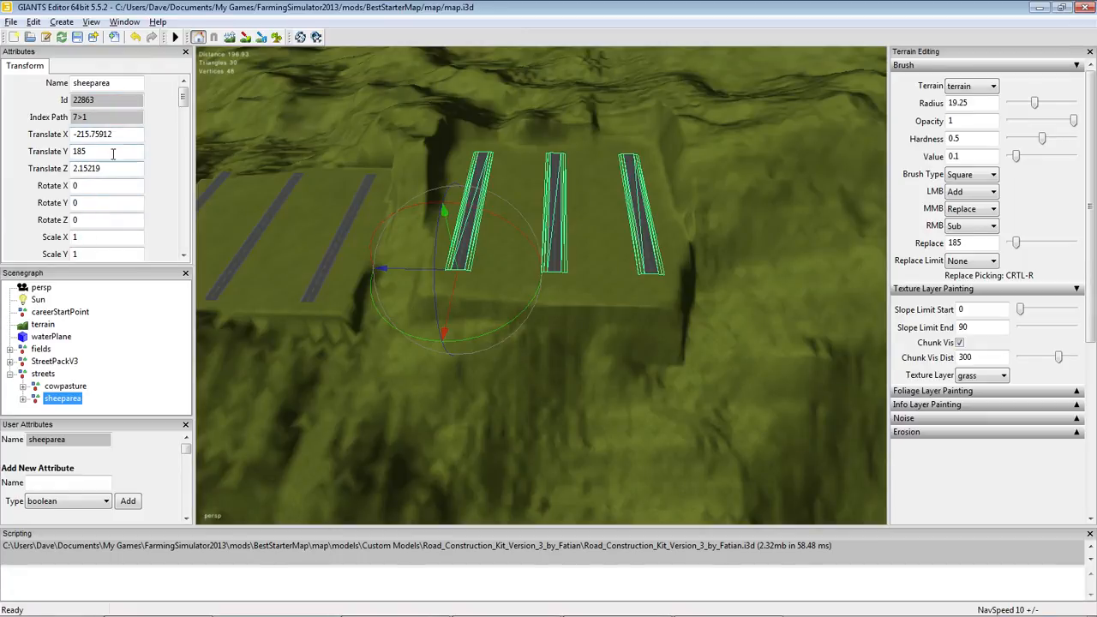
# Compare the whole streets group with its cowpasture and sheeparea subgroups by selecting each in turn
pyautogui.click(43, 374)
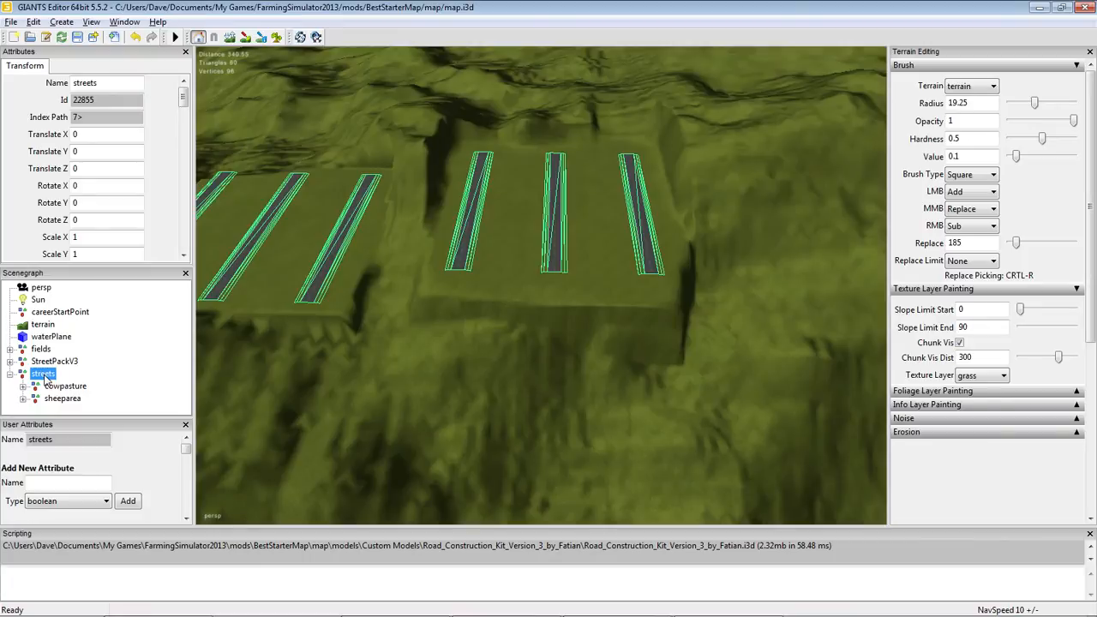
pyautogui.click(370, 408)
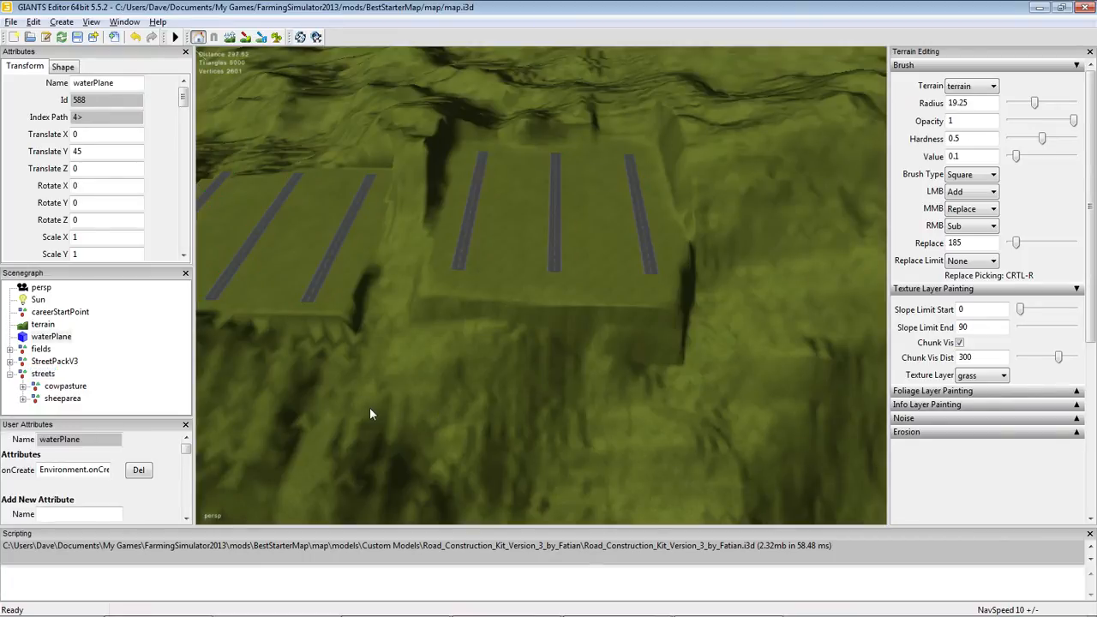
pyautogui.click(45, 375)
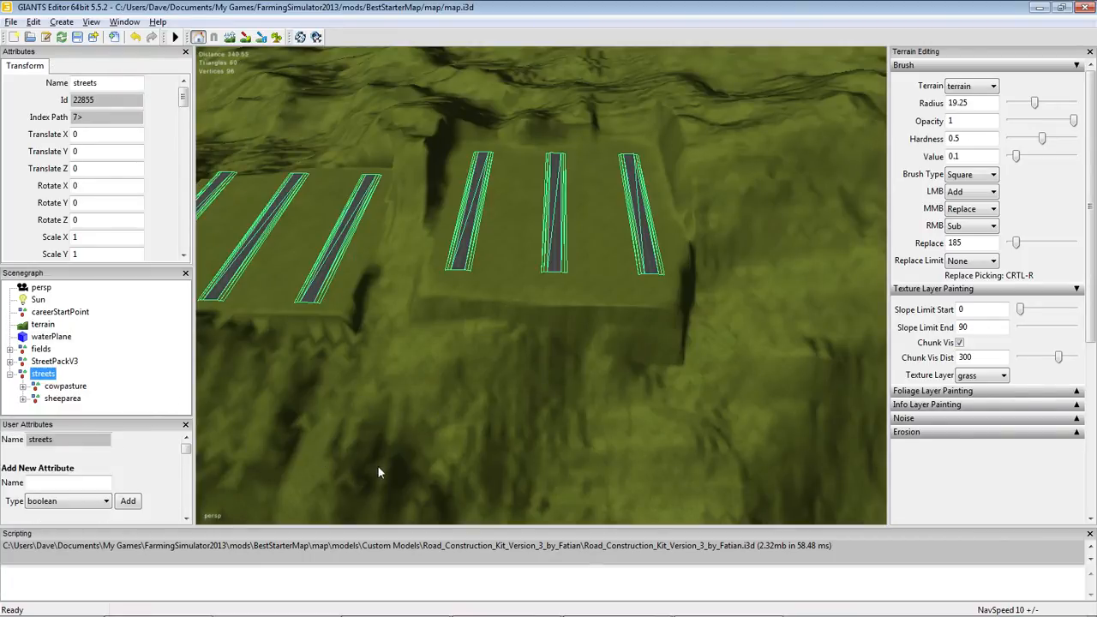
pyautogui.keyDown('alt'); pyautogui.moveTo(378, 467); pyautogui.dragTo(371, 409); pyautogui.keyUp('alt')
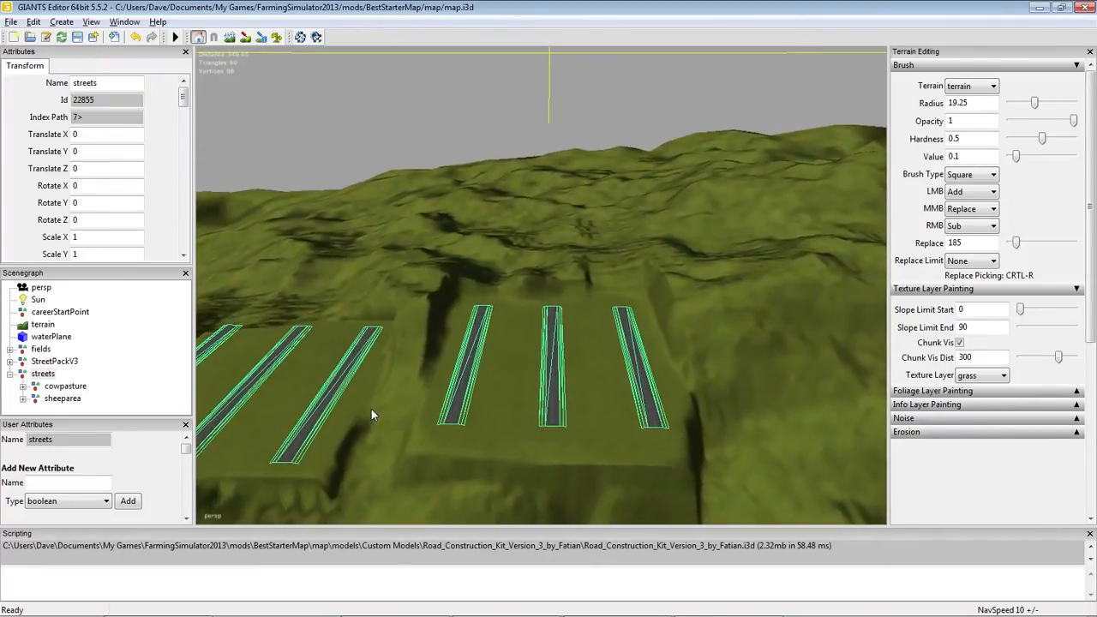
pyautogui.click(64, 387)
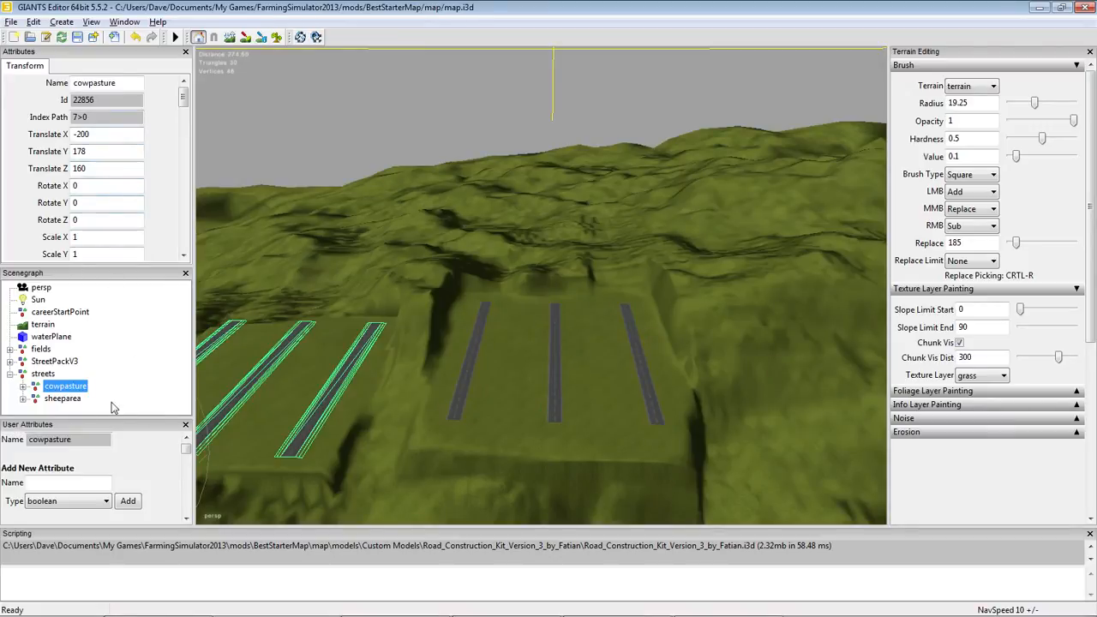
pyautogui.click(70, 400)
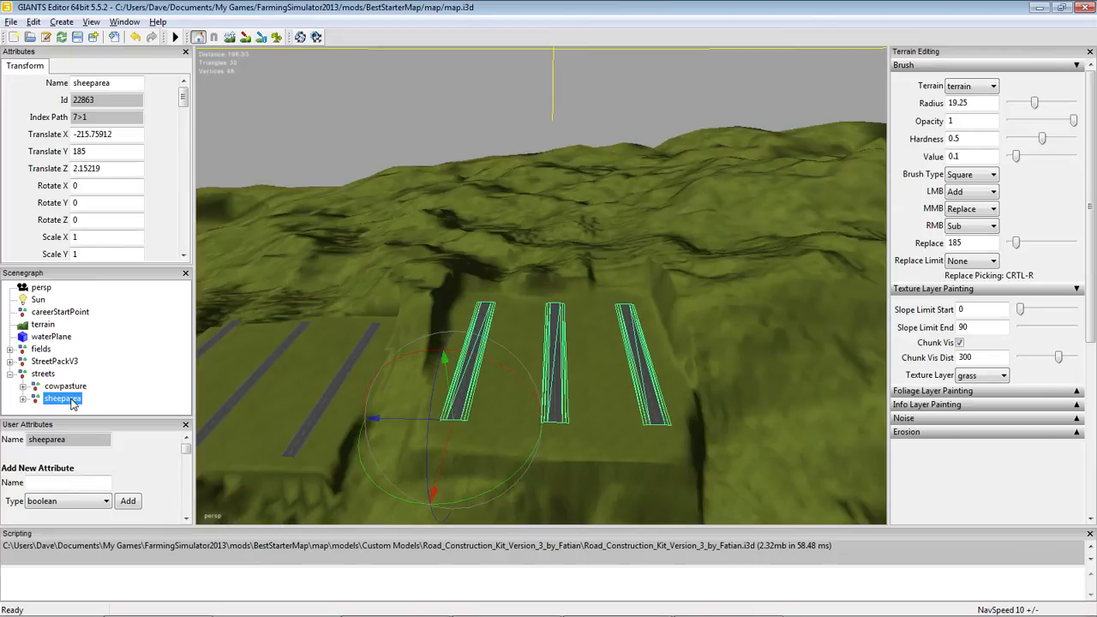
pyautogui.click(73, 386)
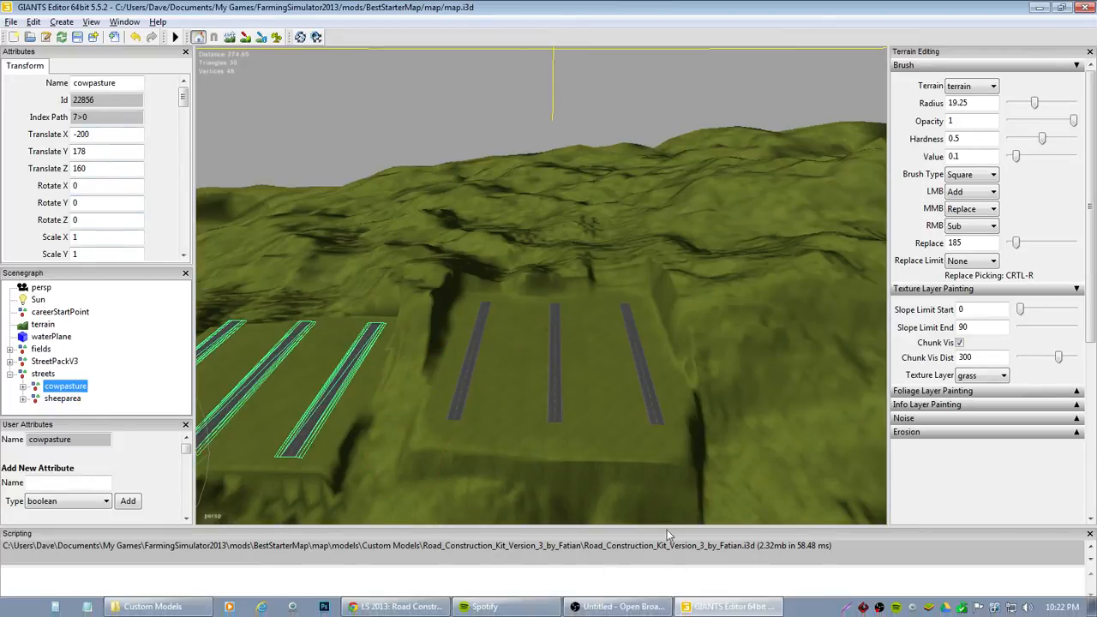
pyautogui.keyDown('alt'); pyautogui.moveTo(587, 353); pyautogui.dragTo(550, 342); pyautogui.keyUp('alt')
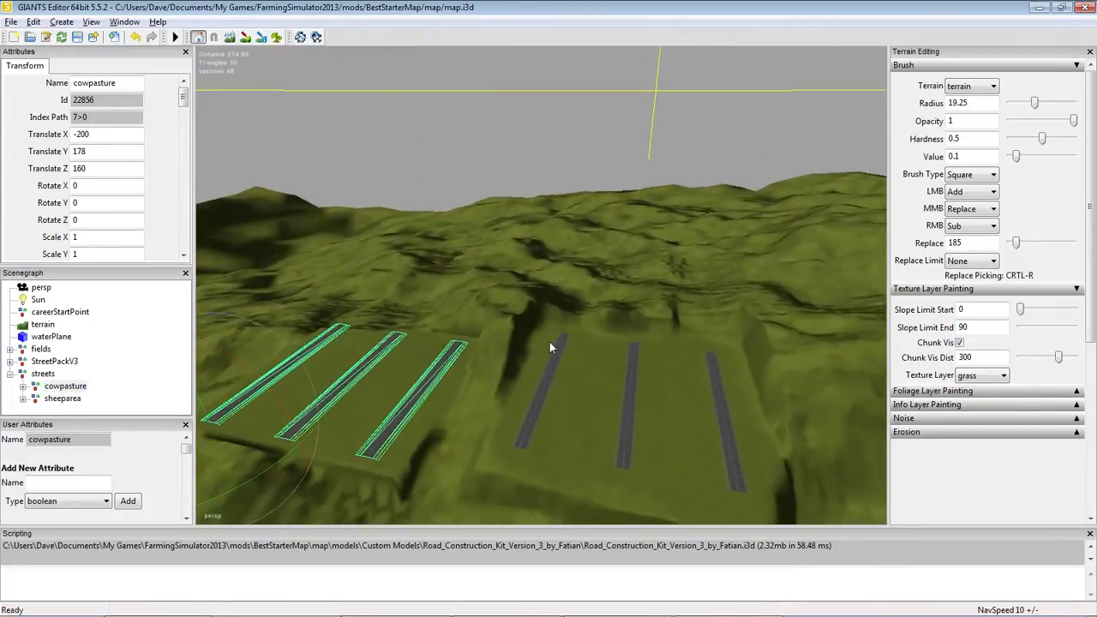
pyautogui.click(76, 399)
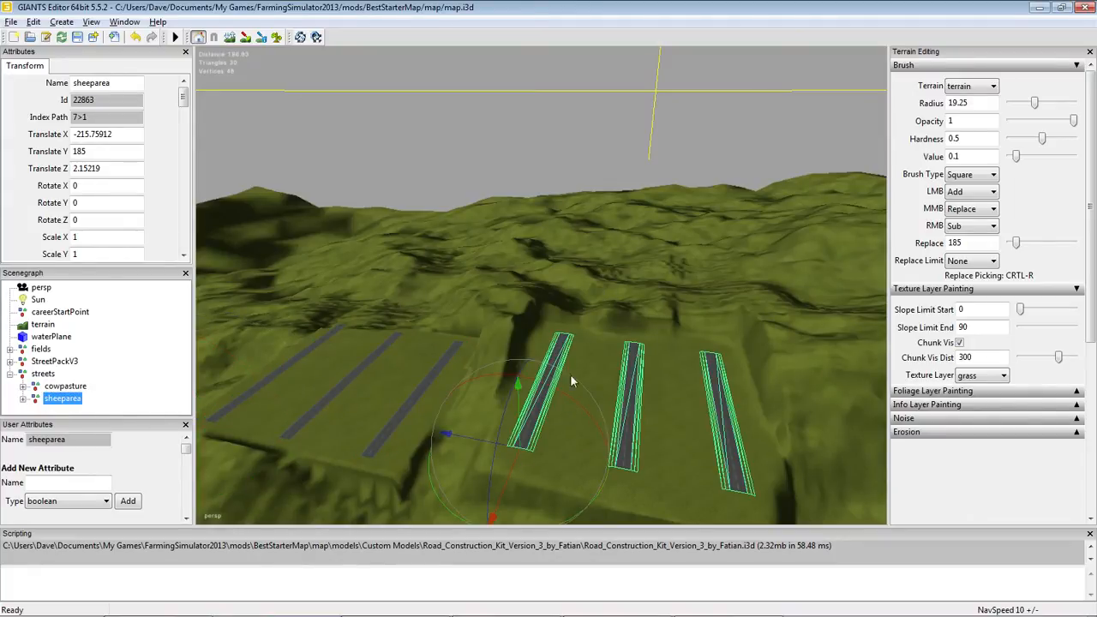
pyautogui.keyDown('alt'); pyautogui.moveTo(630, 313); pyautogui.dragTo(548, 317); pyautogui.keyUp('alt')
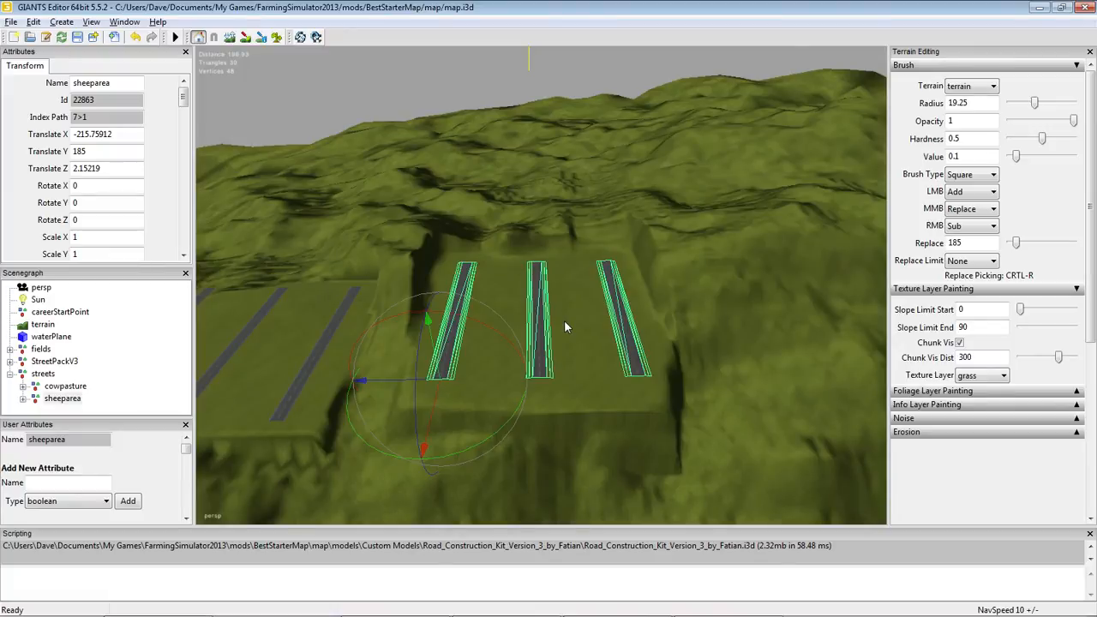
# Duplicate the sheeparea road group within the streets group
pyautogui.click(62, 399)
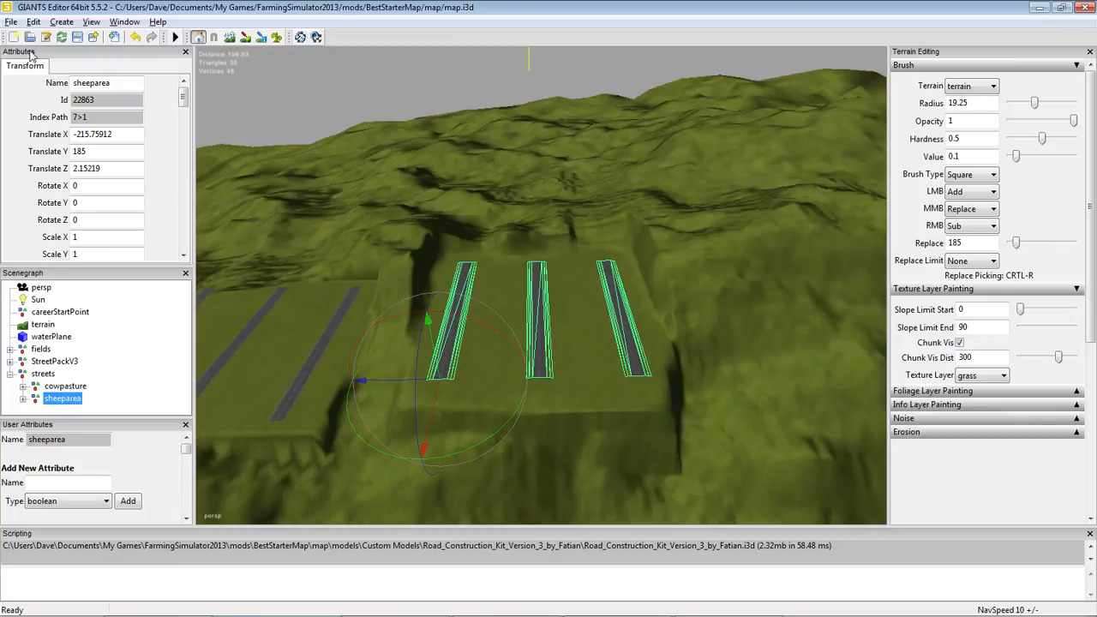
pyautogui.click(33, 22)
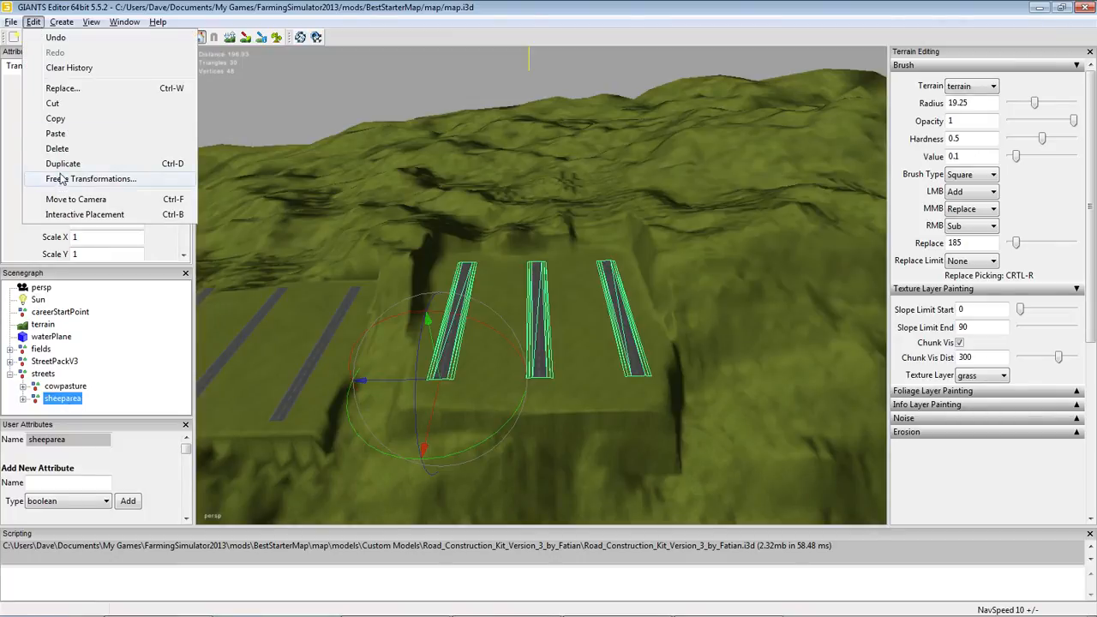
pyautogui.click(60, 164)
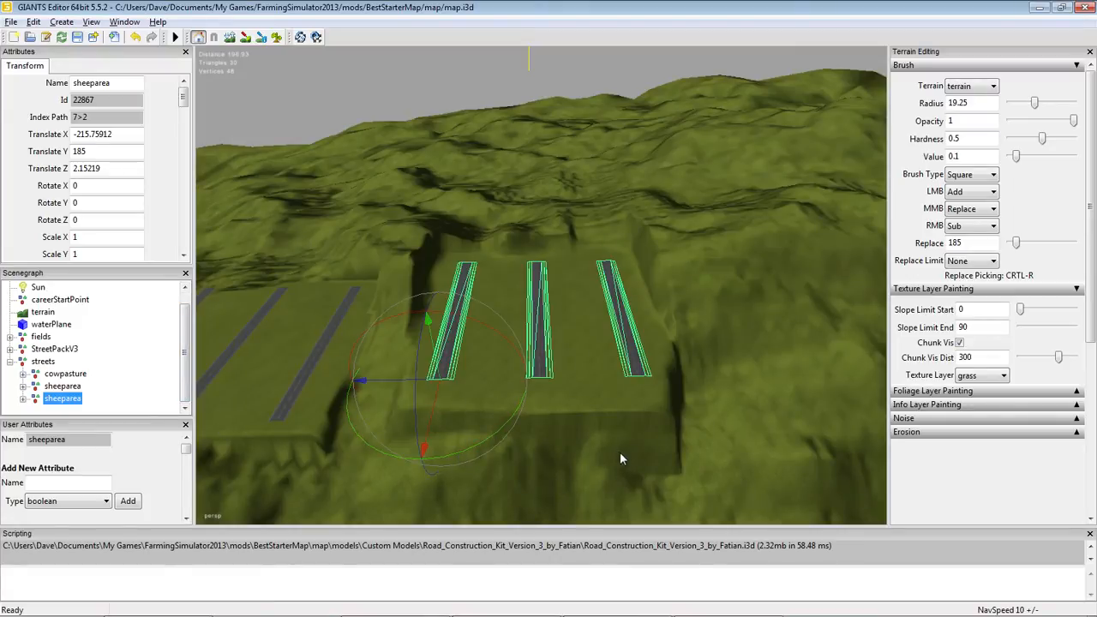
pyautogui.keyDown('alt'); pyautogui.moveTo(737, 328); pyautogui.dragTo(732, 550, button='right'); pyautogui.keyUp('alt')
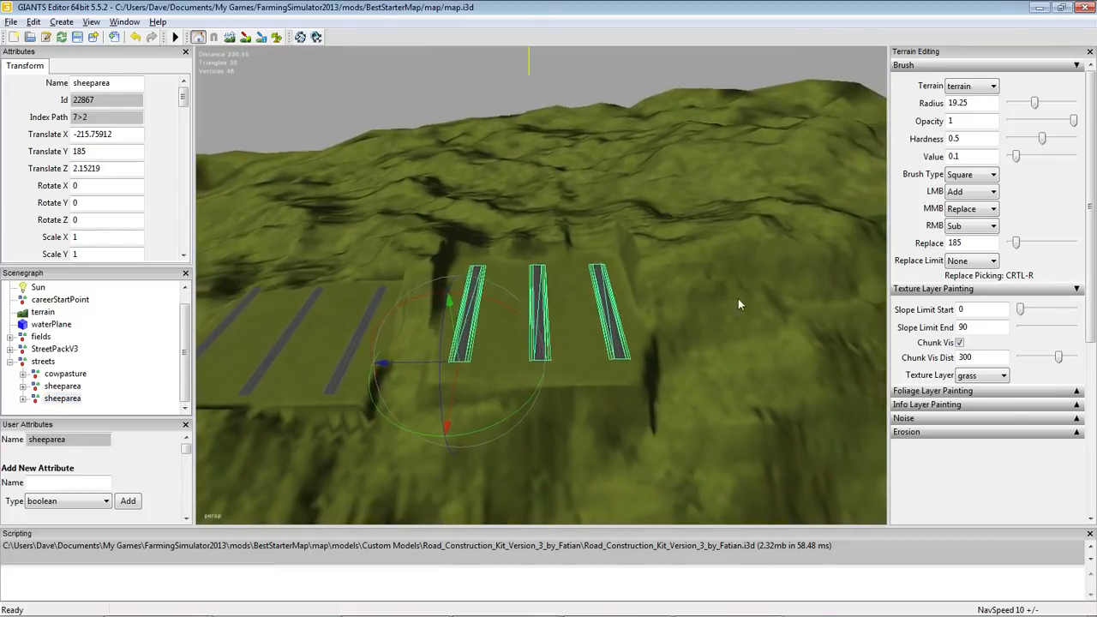
pyautogui.keyDown('alt'); pyautogui.moveTo(732, 285); pyautogui.dragTo(732, 430, button='right'); pyautogui.keyUp('alt')
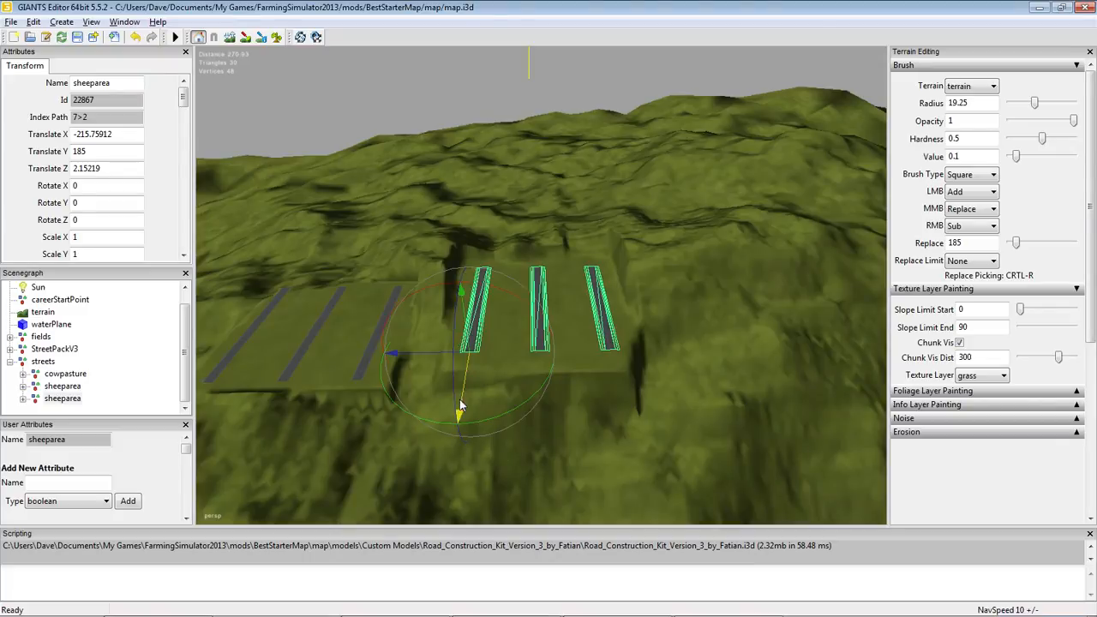
# Move the duplicated sheeparea road group along the X axis to about -114, end to end with the original roads
pyautogui.moveTo(460, 418); pyautogui.dragTo(455, 548)
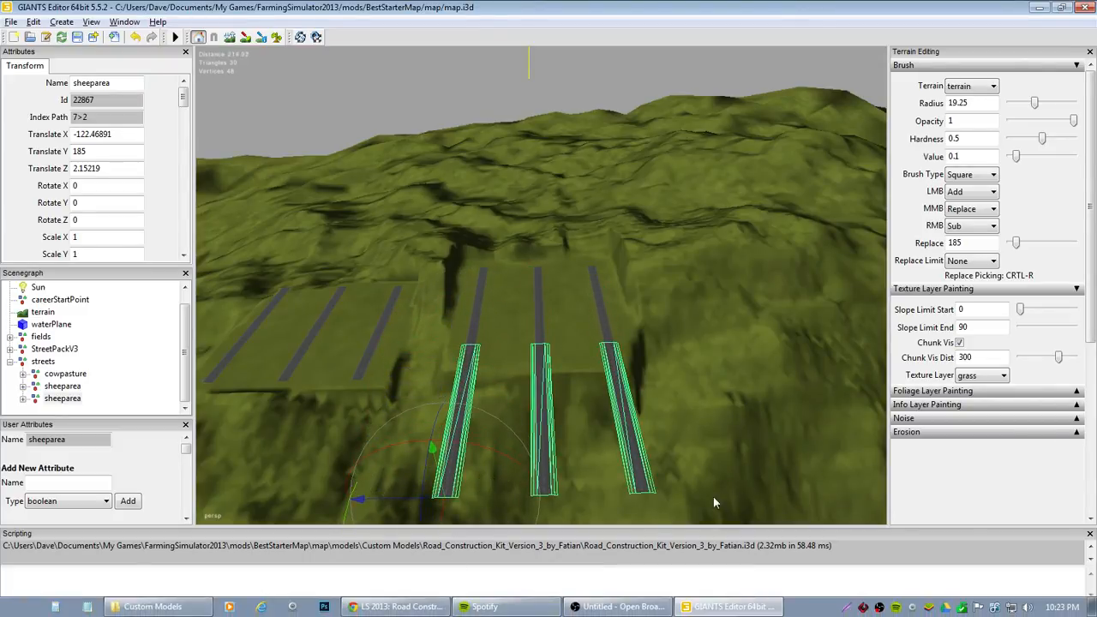
pyautogui.keyDown('alt'); pyautogui.moveTo(772, 465); pyautogui.dragTo(799, 133, button='middle'); pyautogui.keyUp('alt')
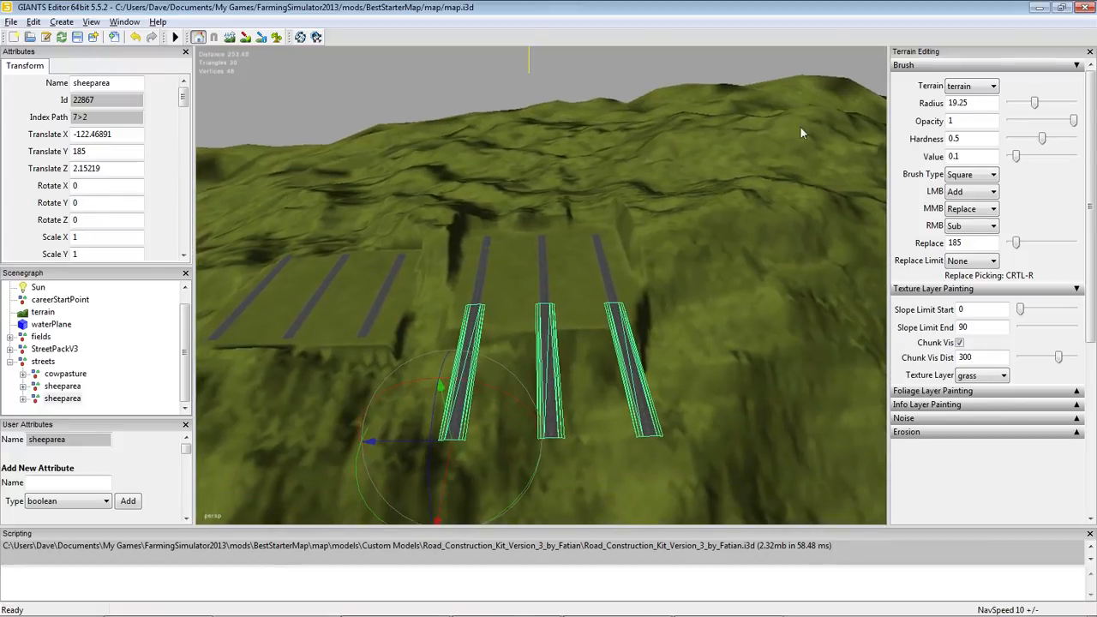
pyautogui.keyDown('alt'); pyautogui.moveTo(756, 419); pyautogui.dragTo(776, 204, button='middle'); pyautogui.keyUp('alt')
pyautogui.keyDown('alt'); pyautogui.moveTo(775, 204); pyautogui.dragTo(776, 434, button='right'); pyautogui.keyUp('alt')
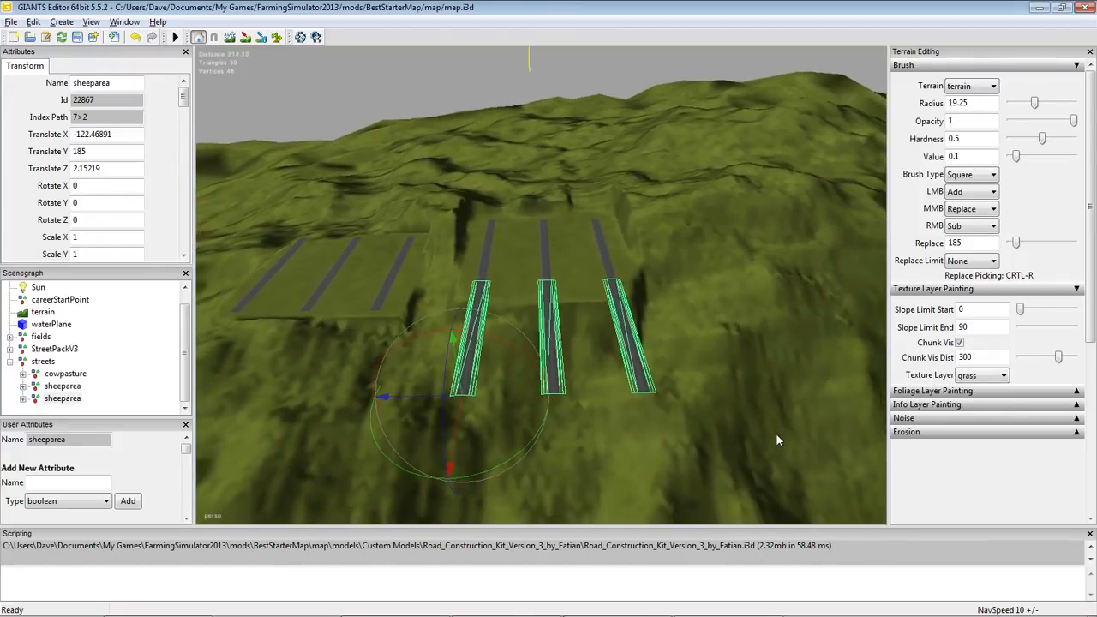
pyautogui.moveTo(450, 469); pyautogui.dragTo(446, 519)
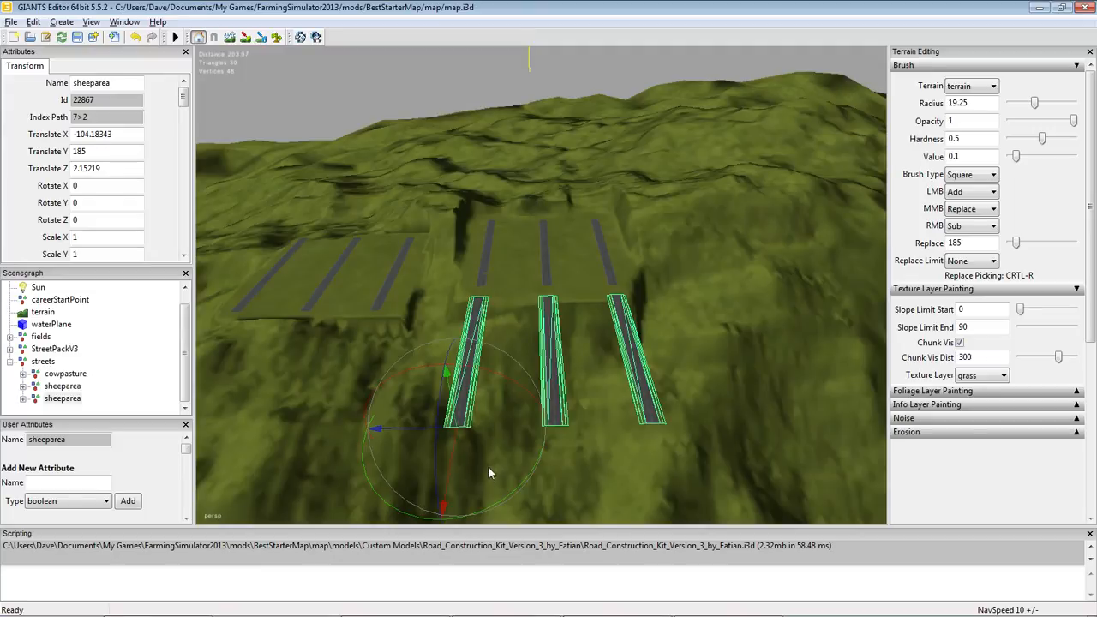
pyautogui.keyDown('alt'); pyautogui.moveTo(567, 467); pyautogui.dragTo(669, 107, button='right'); pyautogui.keyUp('alt')
pyautogui.keyDown('alt'); pyautogui.moveTo(568, 362); pyautogui.dragTo(587, 286, button='right'); pyautogui.keyUp('alt')
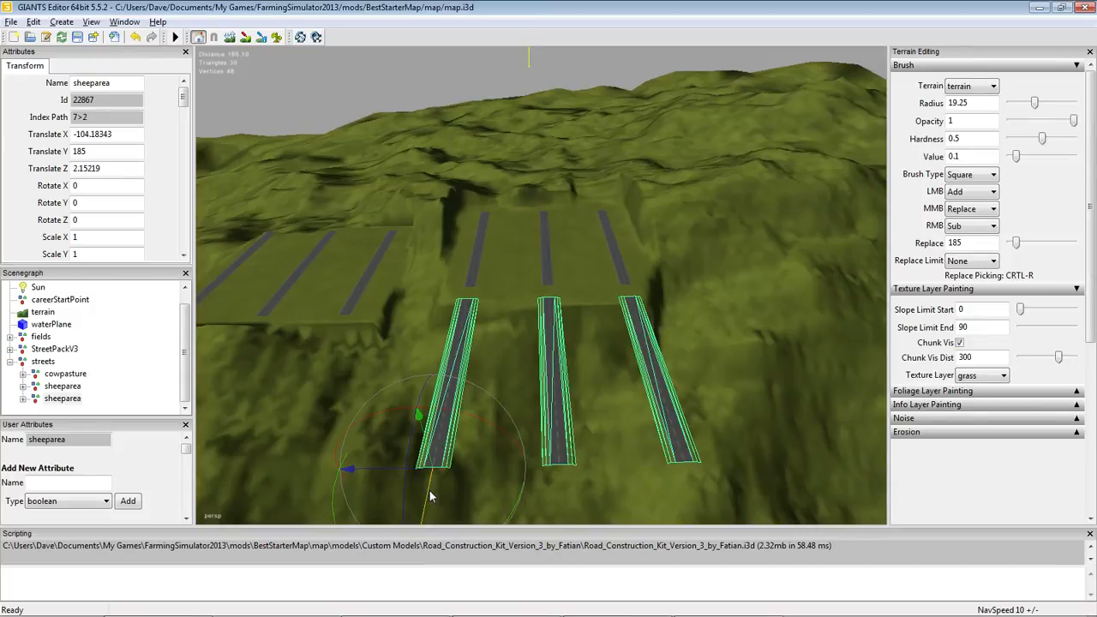
pyautogui.moveTo(431, 498); pyautogui.dragTo(441, 460)
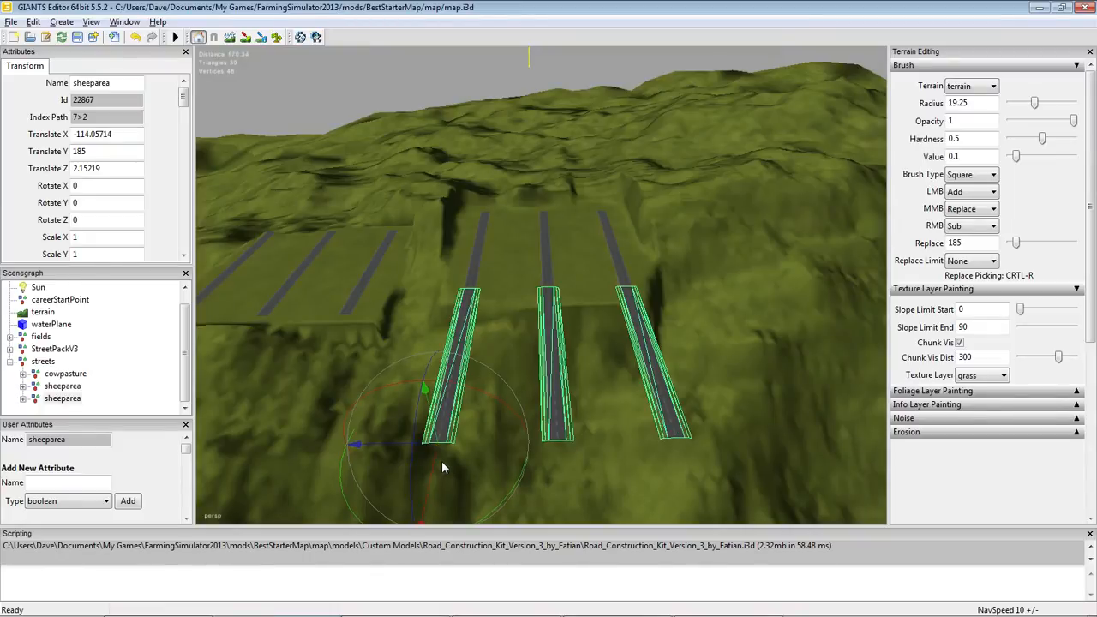
# Examine the joints where the duplicated roads meet the original sheeparea roads at the plateau edge
pyautogui.keyDown('alt'); pyautogui.moveTo(523, 440); pyautogui.dragTo(539, 352); pyautogui.keyUp('alt')
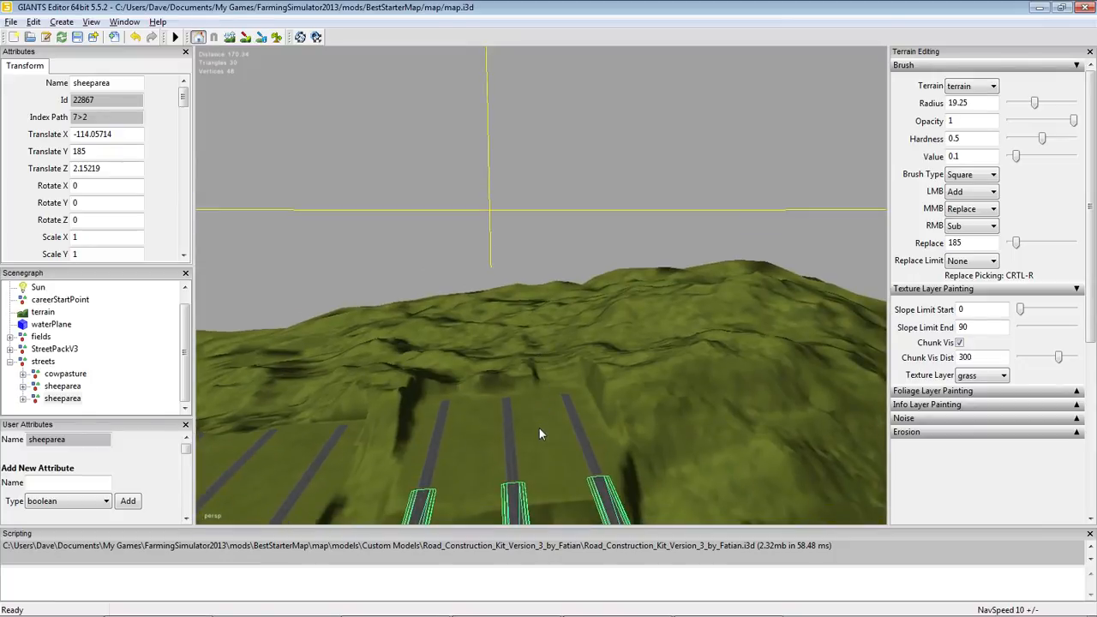
pyautogui.keyDown('alt'); pyautogui.moveTo(539, 428); pyautogui.dragTo(585, 150, button='right'); pyautogui.keyUp('alt')
pyautogui.keyDown('alt'); pyautogui.moveTo(583, 420); pyautogui.dragTo(583, 310, button='right'); pyautogui.keyUp('alt')
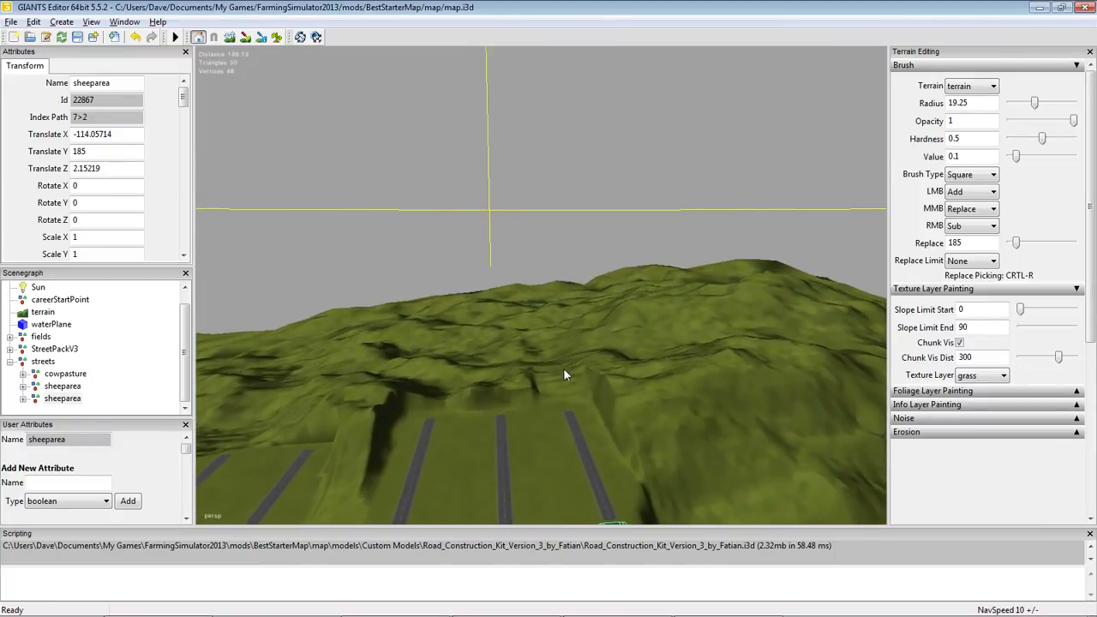
pyautogui.keyDown('alt'); pyautogui.moveTo(564, 368); pyautogui.dragTo(607, 172, button='right'); pyautogui.keyUp('alt')
pyautogui.keyDown('alt'); pyautogui.moveTo(564, 450); pyautogui.dragTo(669, 190, button='right'); pyautogui.keyUp('alt')
pyautogui.moveTo(669, 189)
pyautogui.keyDown('alt'); pyautogui.mouseDown()
pyautogui.moveTo(530, 453)
pyautogui.moveTo(575, 301)
pyautogui.moveTo(575, 217)
pyautogui.mouseUp(); pyautogui.keyUp('alt')
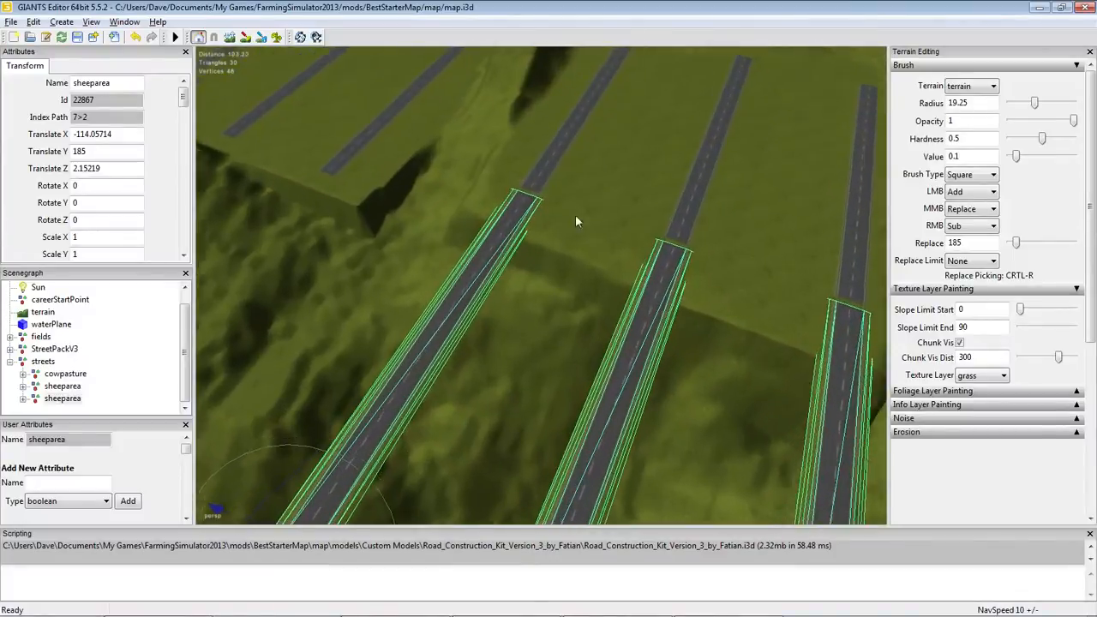
pyautogui.moveTo(575, 217)
pyautogui.keyDown('alt'); pyautogui.mouseDown(button='right')
pyautogui.moveTo(592, 211)
pyautogui.moveTo(626, 121)
pyautogui.mouseUp(button='right'); pyautogui.keyUp('alt')
pyautogui.moveTo(630, 134)
pyautogui.keyDown('alt'); pyautogui.mouseDown()
pyautogui.moveTo(635, 195)
pyautogui.moveTo(467, 194)
pyautogui.moveTo(371, 173)
pyautogui.mouseUp(); pyautogui.keyUp('alt')
# Inspect the duplicated roads from their outer ends back to the joints, viewing them from the opposite side
pyautogui.keyDown('alt'); pyautogui.moveTo(420, 206); pyautogui.dragTo(395, 546, button='right'); pyautogui.keyUp('alt')
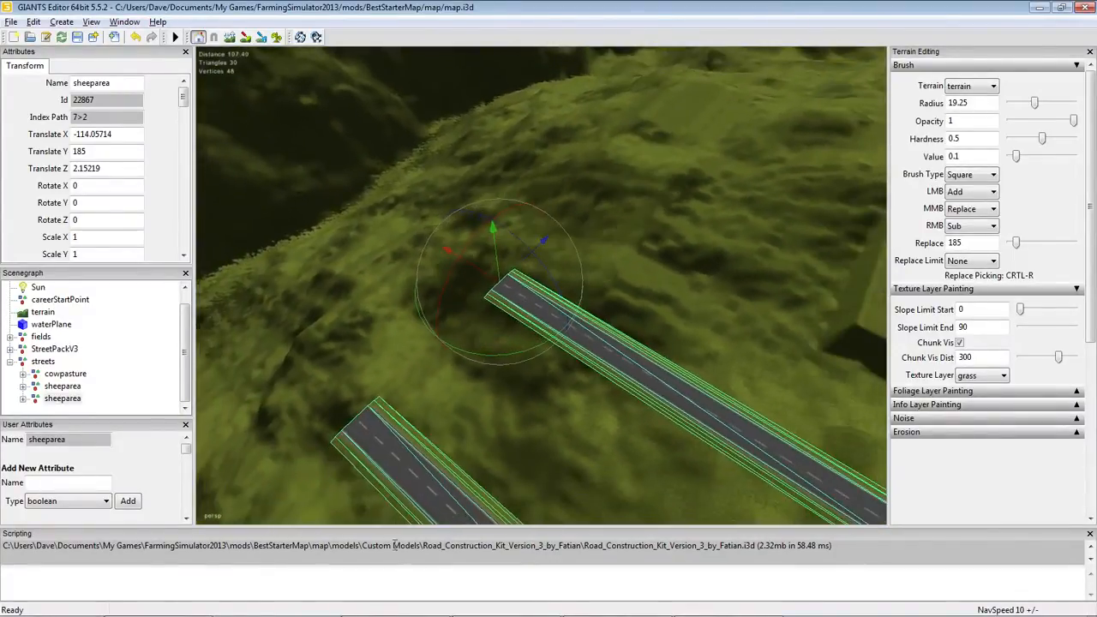
pyautogui.keyDown('alt'); pyautogui.moveTo(616, 443); pyautogui.dragTo(473, 368); pyautogui.keyUp('alt')
pyautogui.keyDown('alt'); pyautogui.moveTo(472, 368); pyautogui.dragTo(523, 588, button='right'); pyautogui.keyUp('alt')
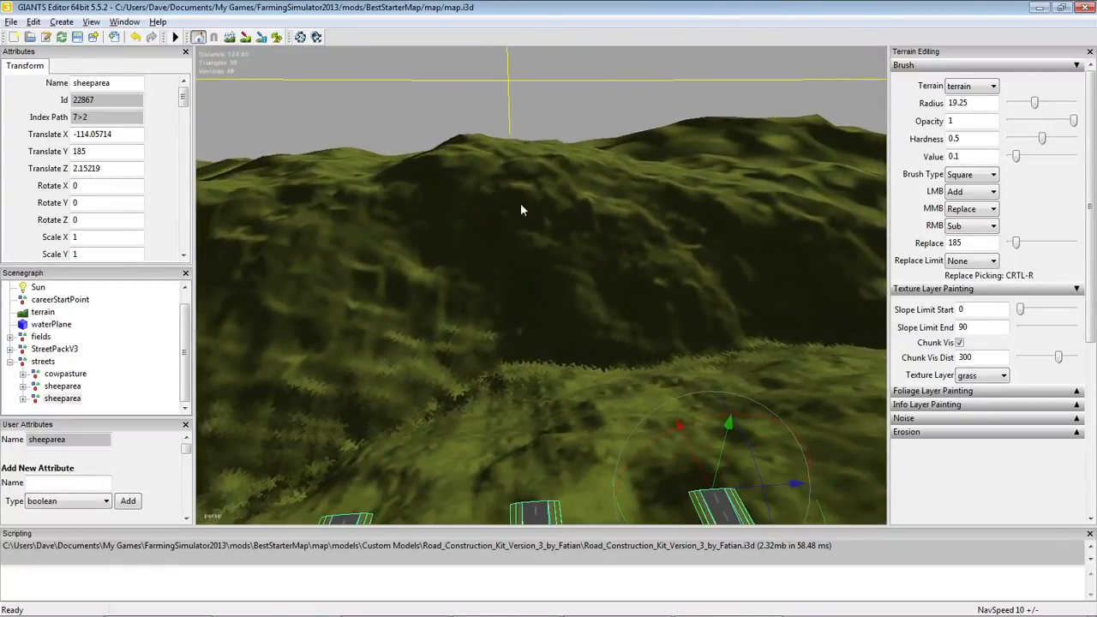
pyautogui.keyDown('alt'); pyautogui.moveTo(521, 209); pyautogui.dragTo(536, 386, button='right'); pyautogui.keyUp('alt')
pyautogui.keyDown('alt'); pyautogui.moveTo(563, 240); pyautogui.dragTo(558, 518, button='right'); pyautogui.keyUp('alt')
pyautogui.keyDown('alt'); pyautogui.moveTo(482, 183); pyautogui.dragTo(535, 378, button='right'); pyautogui.keyUp('alt')
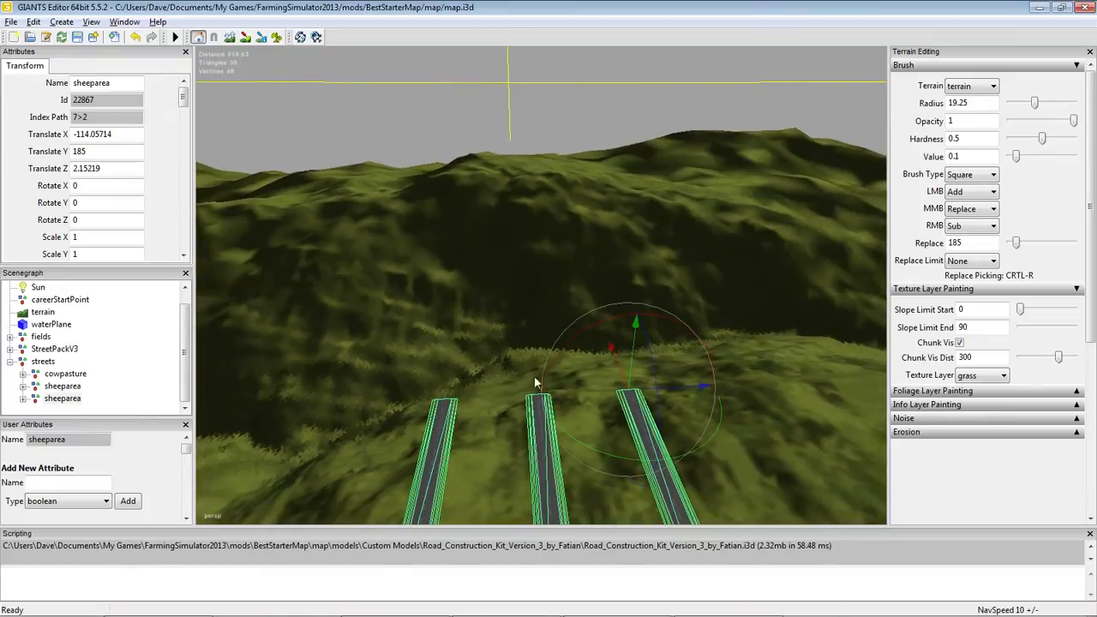
pyautogui.keyDown('alt'); pyautogui.moveTo(474, 238); pyautogui.dragTo(514, 472, button='right'); pyautogui.keyUp('alt')
pyautogui.keyDown('alt'); pyautogui.moveTo(502, 468); pyautogui.dragTo(507, 503); pyautogui.keyUp('alt')
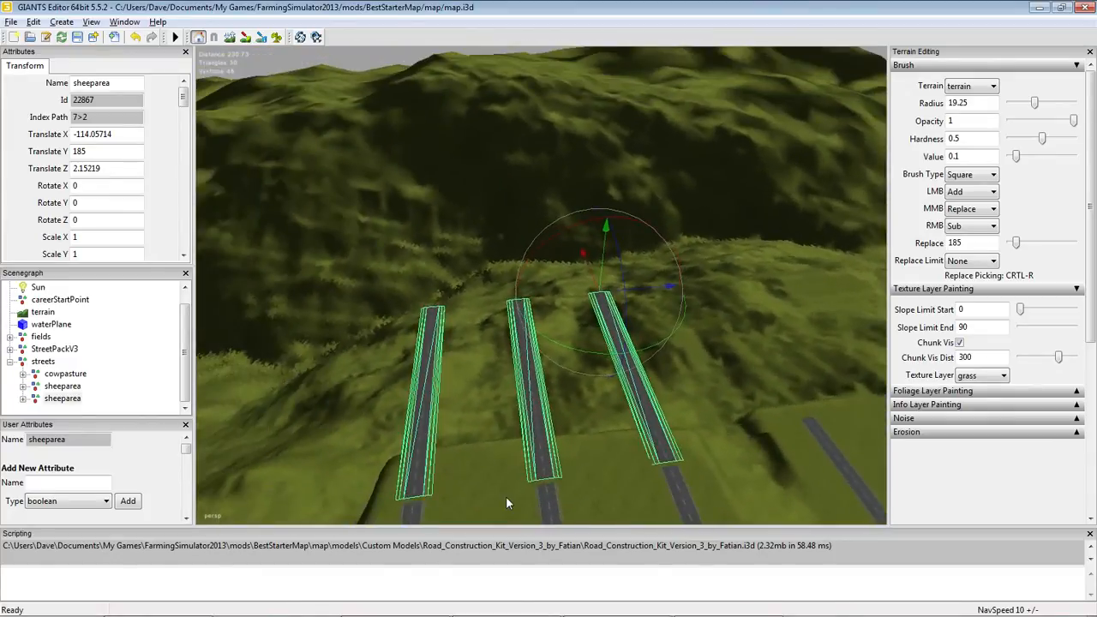
pyautogui.keyDown('alt'); pyautogui.moveTo(473, 398); pyautogui.dragTo(520, 78, button='right'); pyautogui.keyUp('alt')
pyautogui.keyDown('alt'); pyautogui.moveTo(491, 356); pyautogui.dragTo(448, 243, button='right'); pyautogui.keyUp('alt')
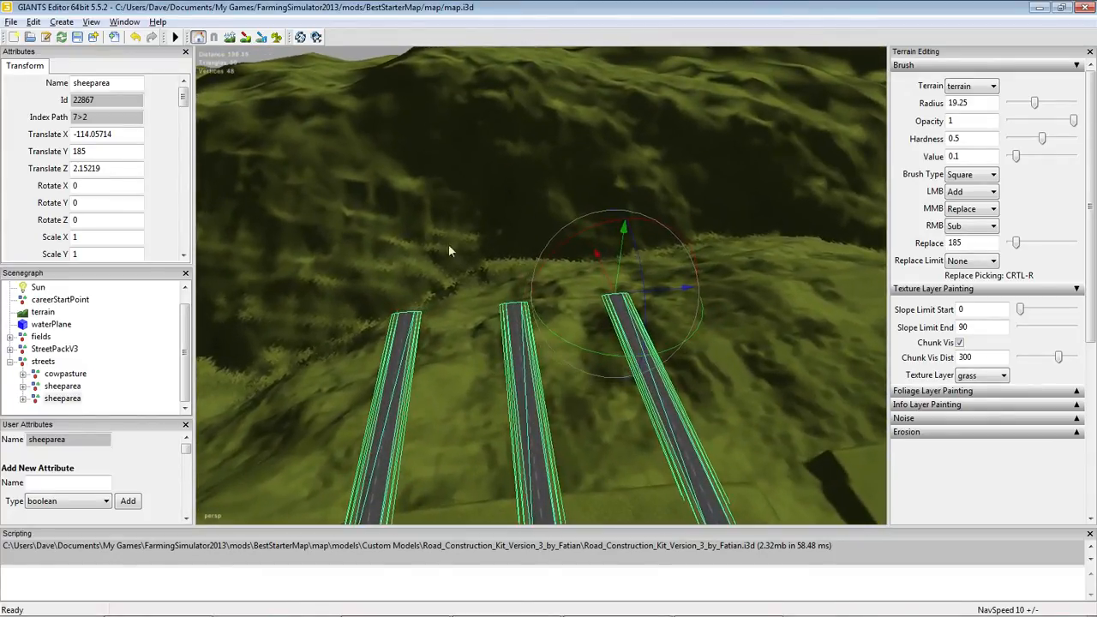
pyautogui.keyDown('alt'); pyautogui.moveTo(448, 244); pyautogui.dragTo(589, 315); pyautogui.keyUp('alt')
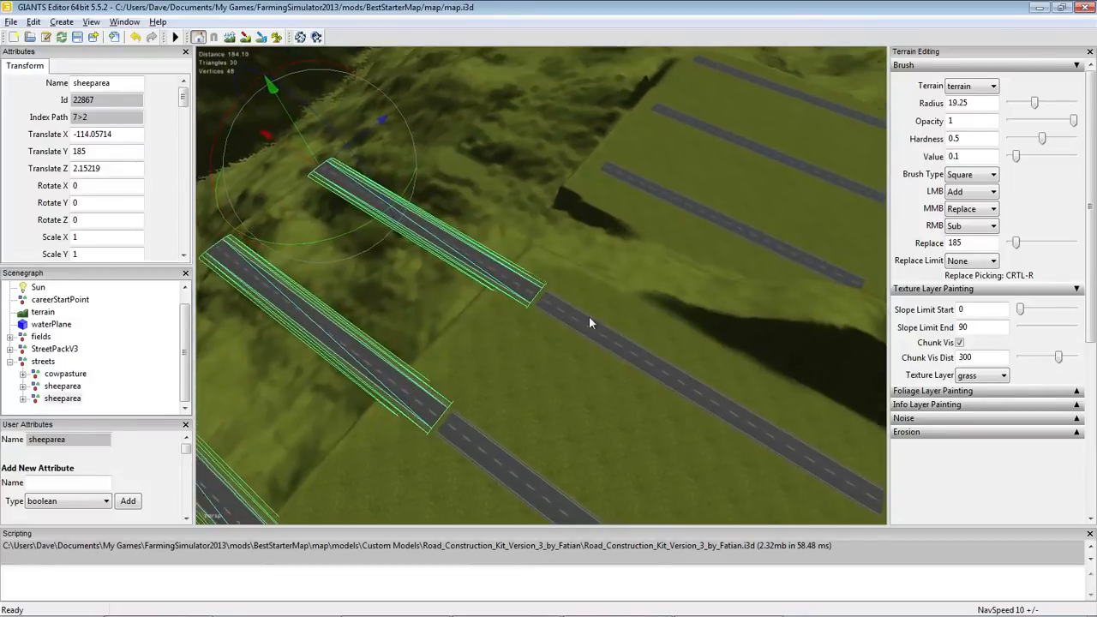
pyautogui.keyDown('alt'); pyautogui.moveTo(589, 316); pyautogui.dragTo(591, 149, button='right'); pyautogui.keyUp('alt')
pyautogui.keyDown('alt'); pyautogui.moveTo(573, 295); pyautogui.dragTo(556, 189, button='right'); pyautogui.keyUp('alt')
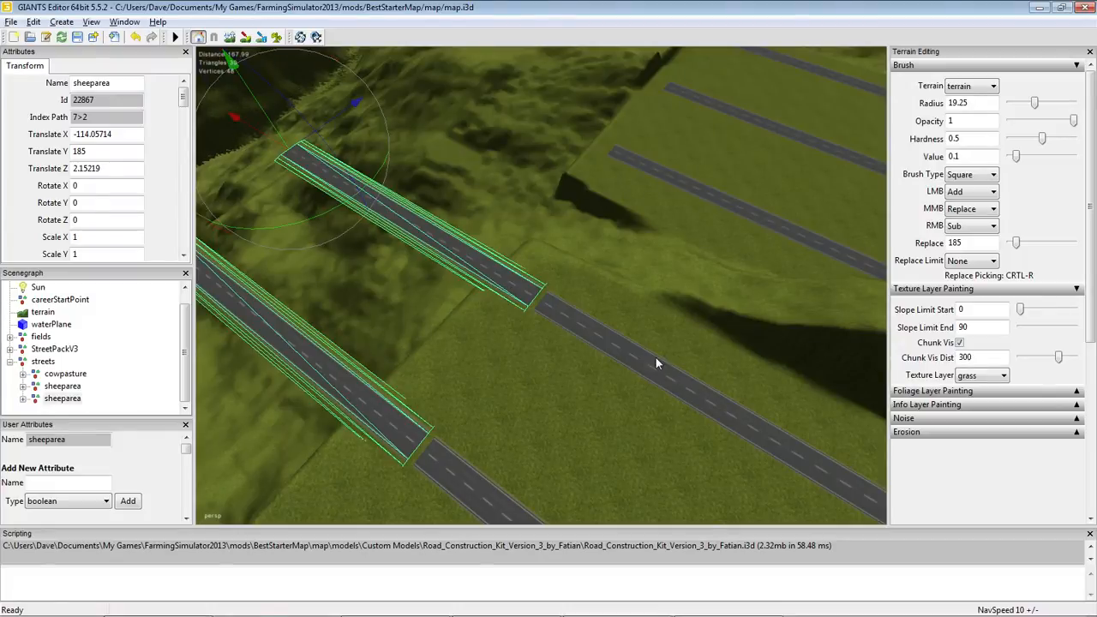
# Set the original sheeparea group's X translation to -215 and its Z translation to 0
pyautogui.click(62, 387)
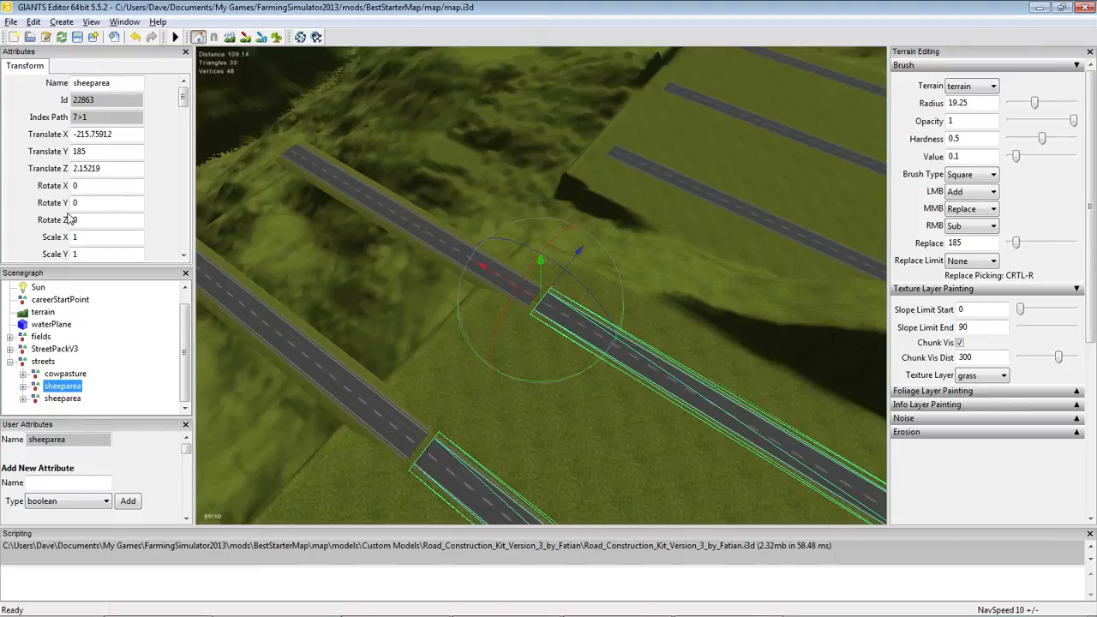
pyautogui.moveTo(126, 133); pyautogui.dragTo(89, 134)
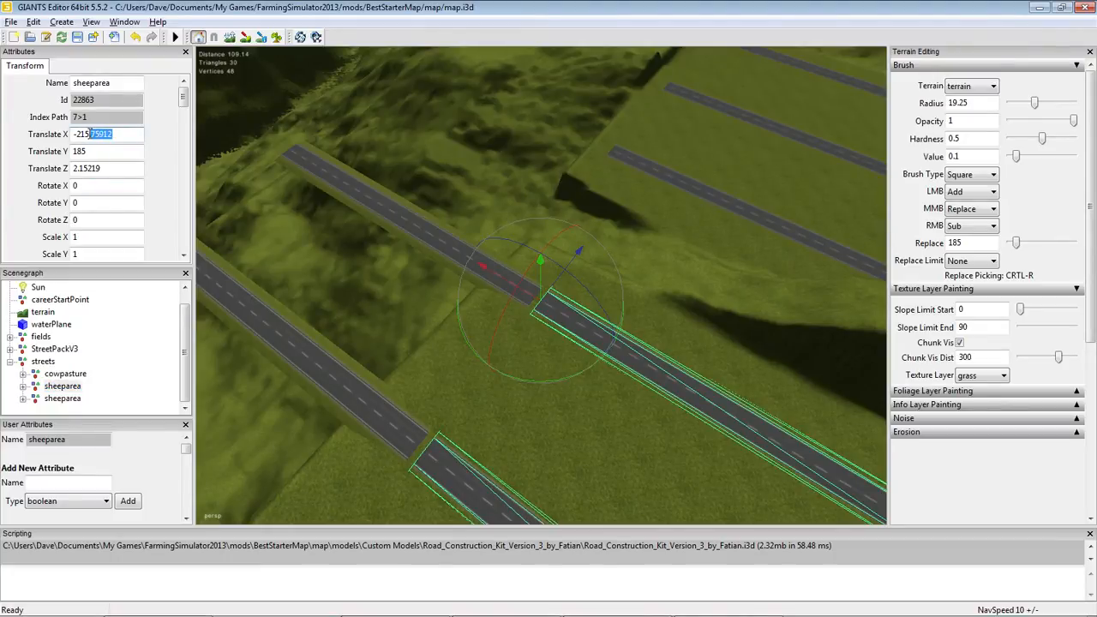
pyautogui.press('BackSpace')
pyautogui.press('Return')
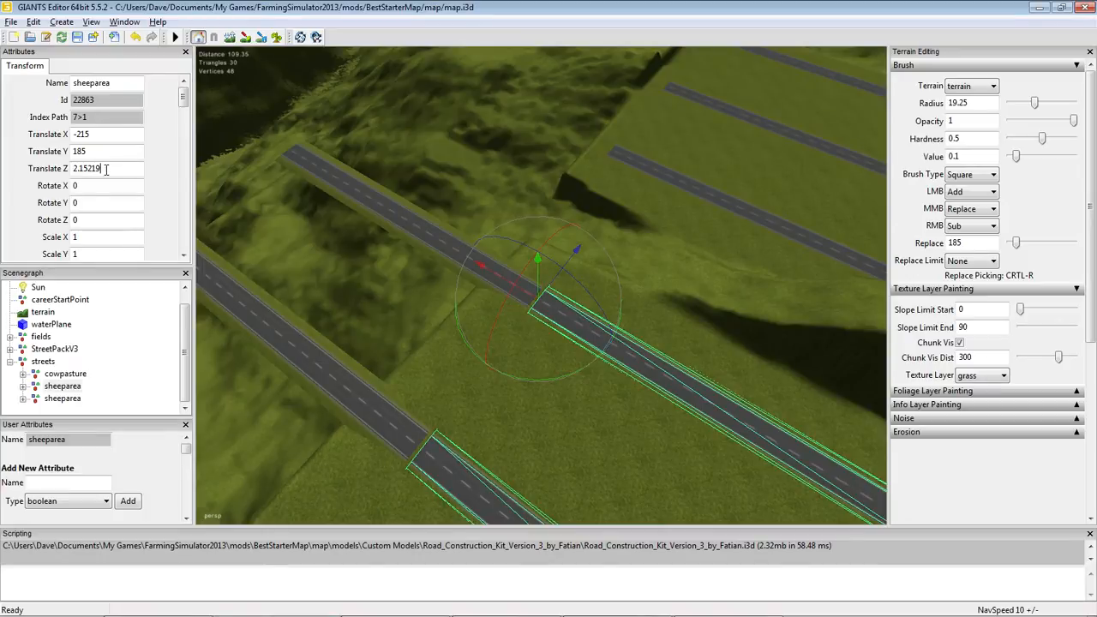
pyautogui.moveTo(106, 169); pyautogui.dragTo(61, 171)
pyautogui.write('0')
pyautogui.press('Return')
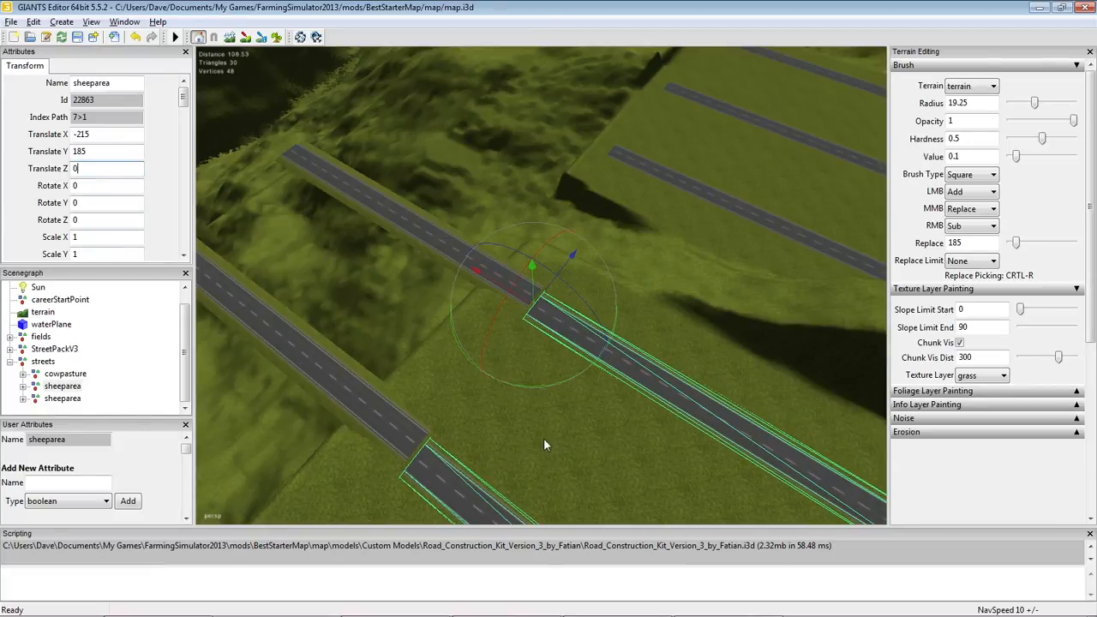
pyautogui.press('alt')
pyautogui.keyDown('alt'); pyautogui.moveTo(604, 449); pyautogui.dragTo(616, 403); pyautogui.keyUp('alt')
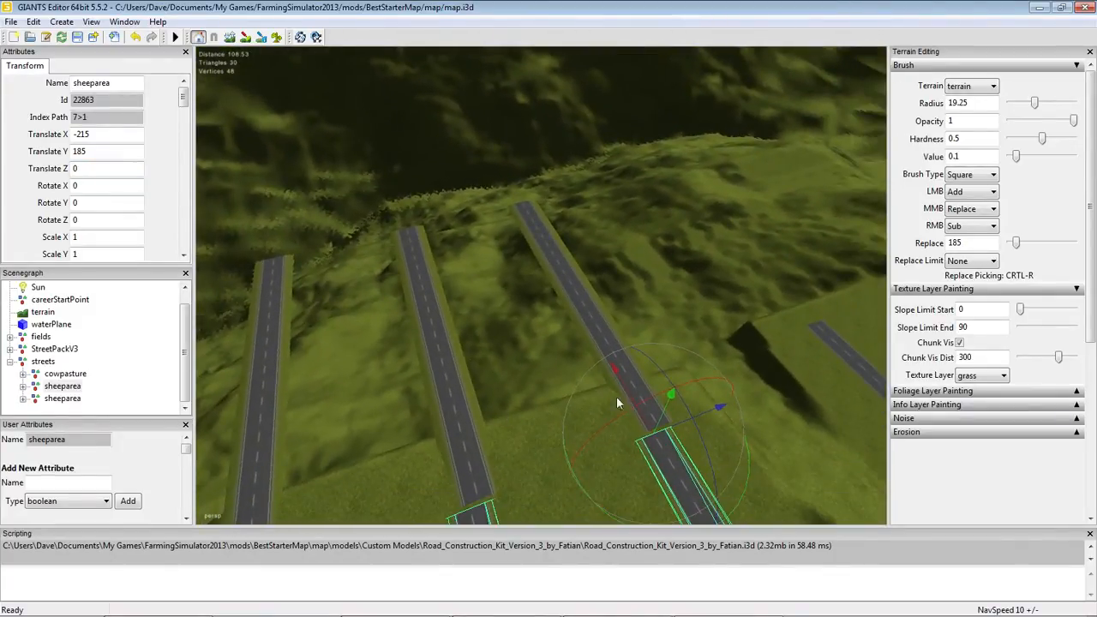
pyautogui.keyDown('alt'); pyautogui.moveTo(482, 241); pyautogui.dragTo(573, 393); pyautogui.keyUp('alt')
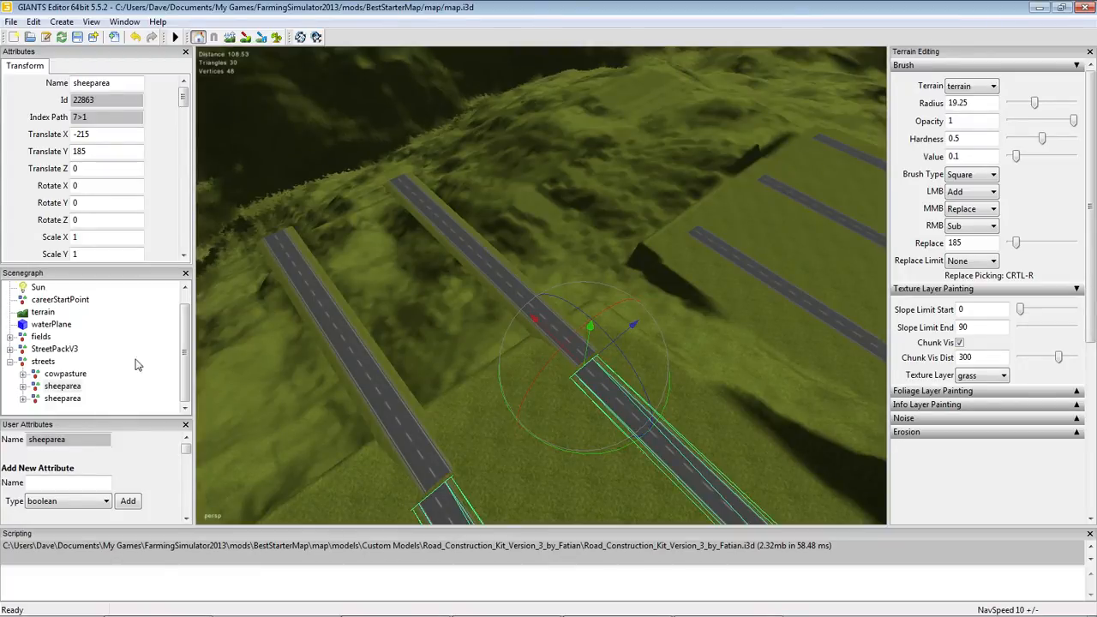
# Set the duplicated sheeparea group's Z translation to 0 to align it with the original
pyautogui.click(74, 400)
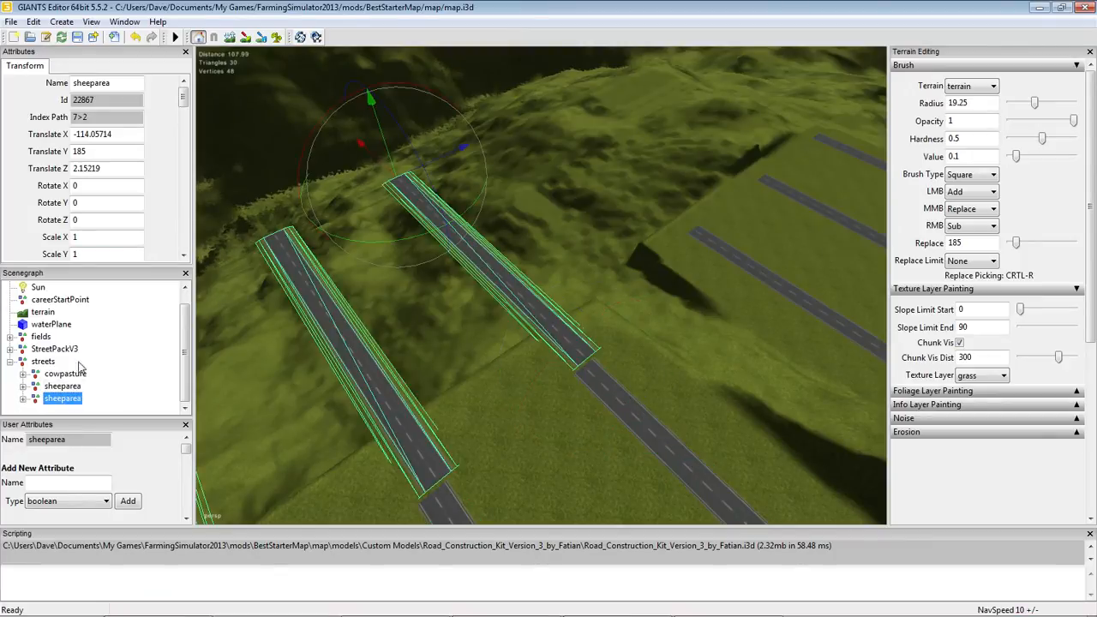
pyautogui.moveTo(103, 169); pyautogui.dragTo(69, 172)
pyautogui.write('0')
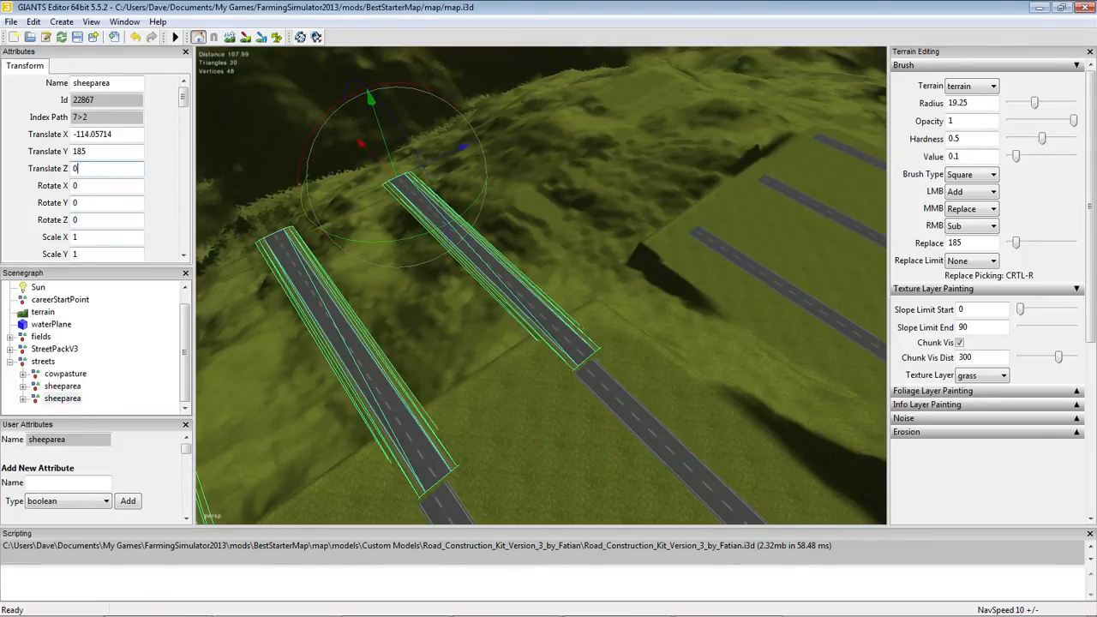
pyautogui.press('Return')
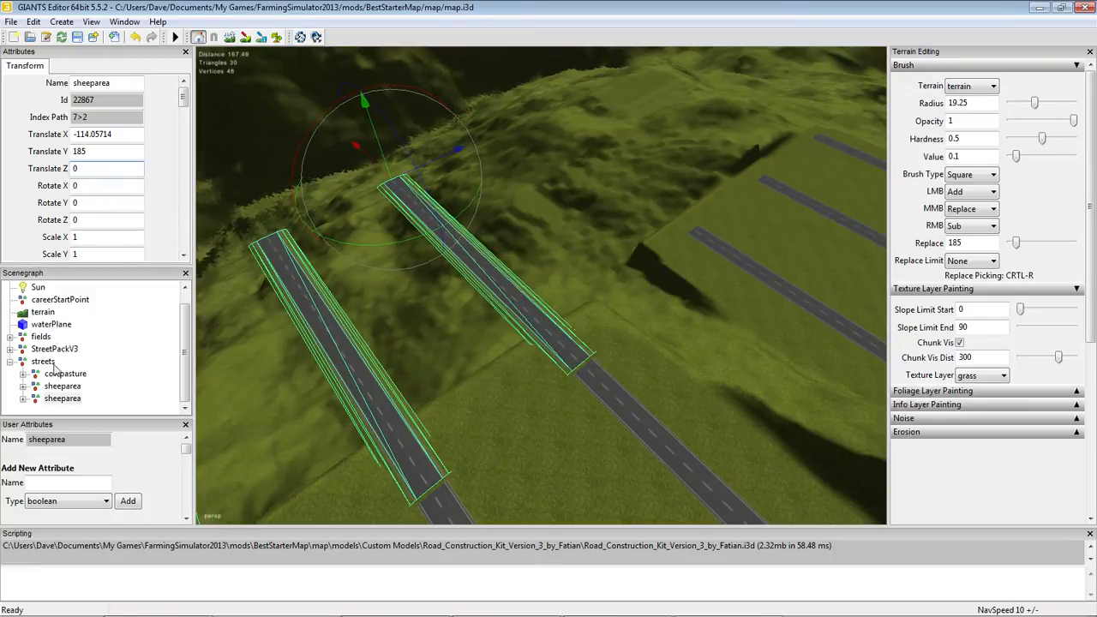
# Compare the translation values of both sheeparea groups and set the duplicate's X translation to -115
pyautogui.click(62, 386)
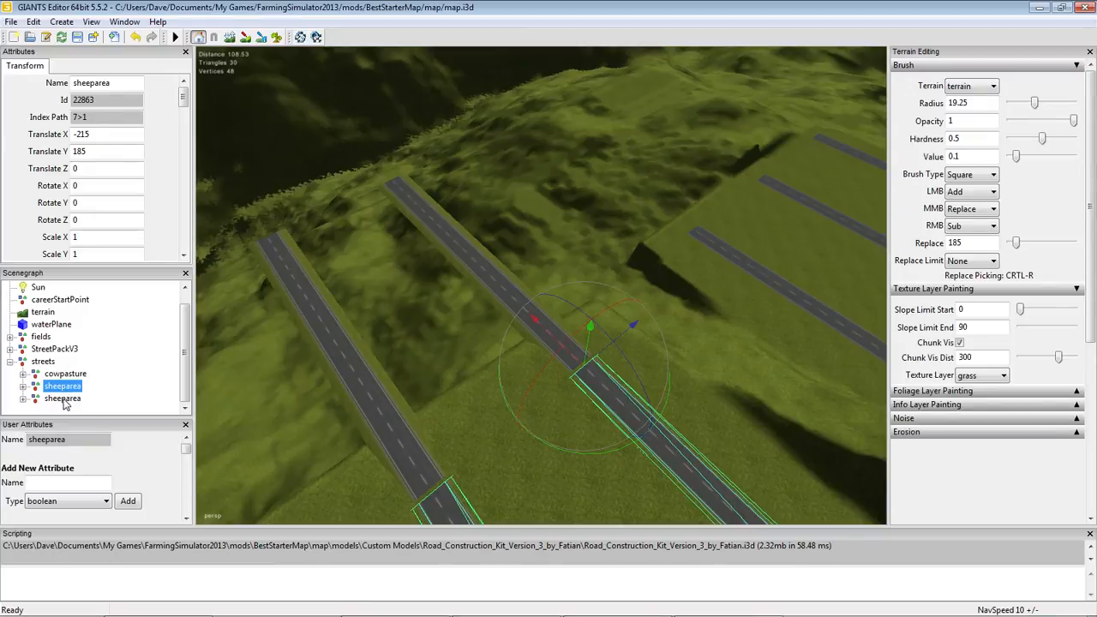
pyautogui.click(63, 399)
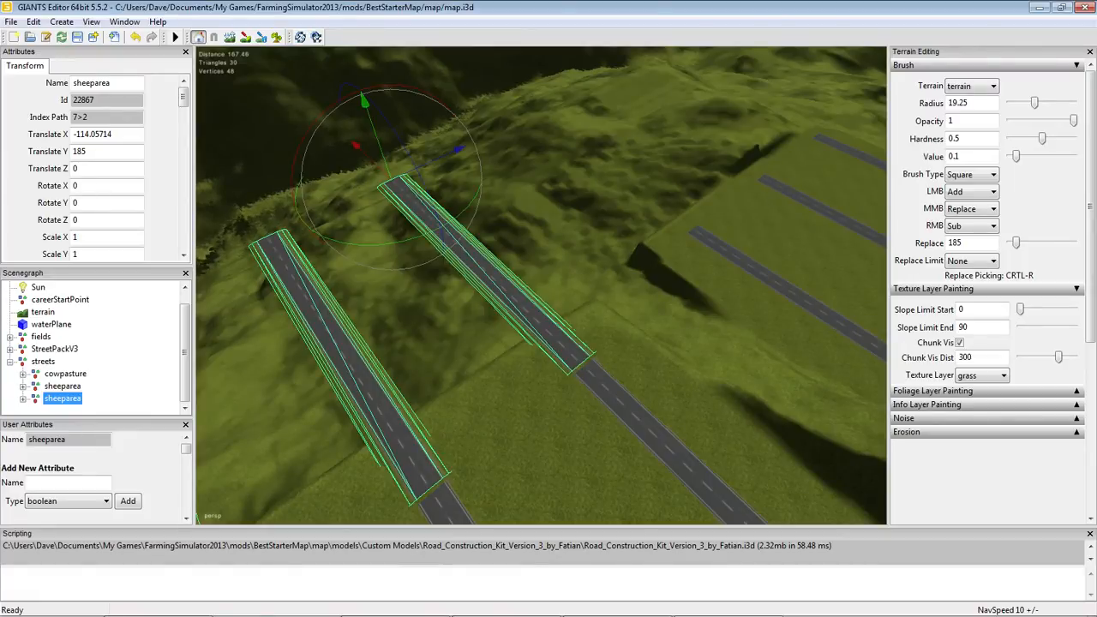
pyautogui.click(61, 385)
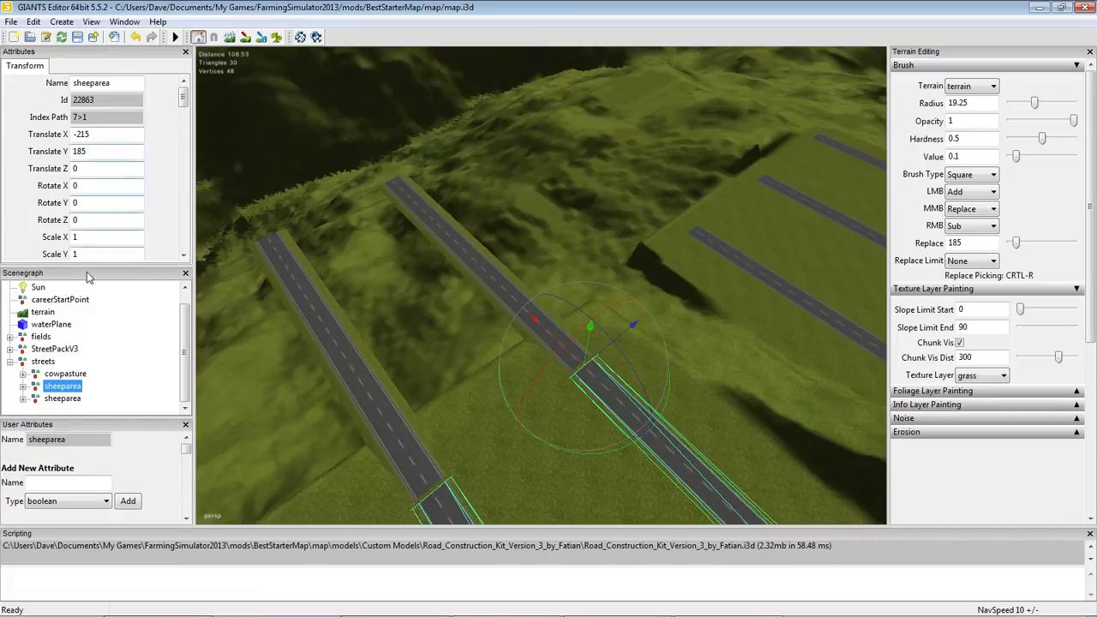
pyautogui.click(63, 399)
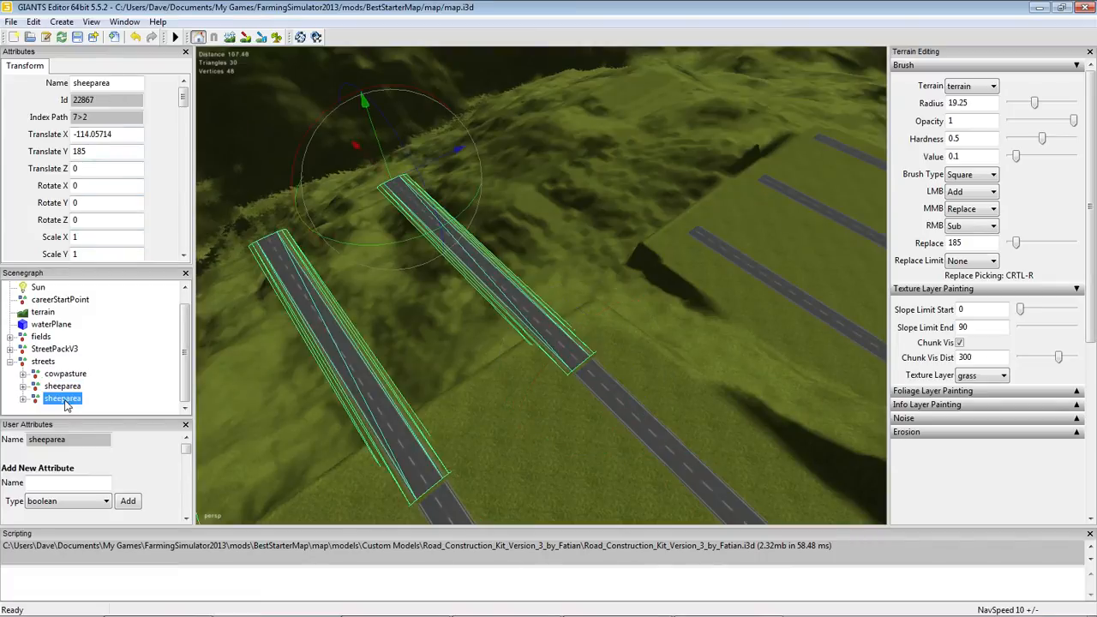
pyautogui.tripleClick(129, 134)
pyautogui.write('-1')
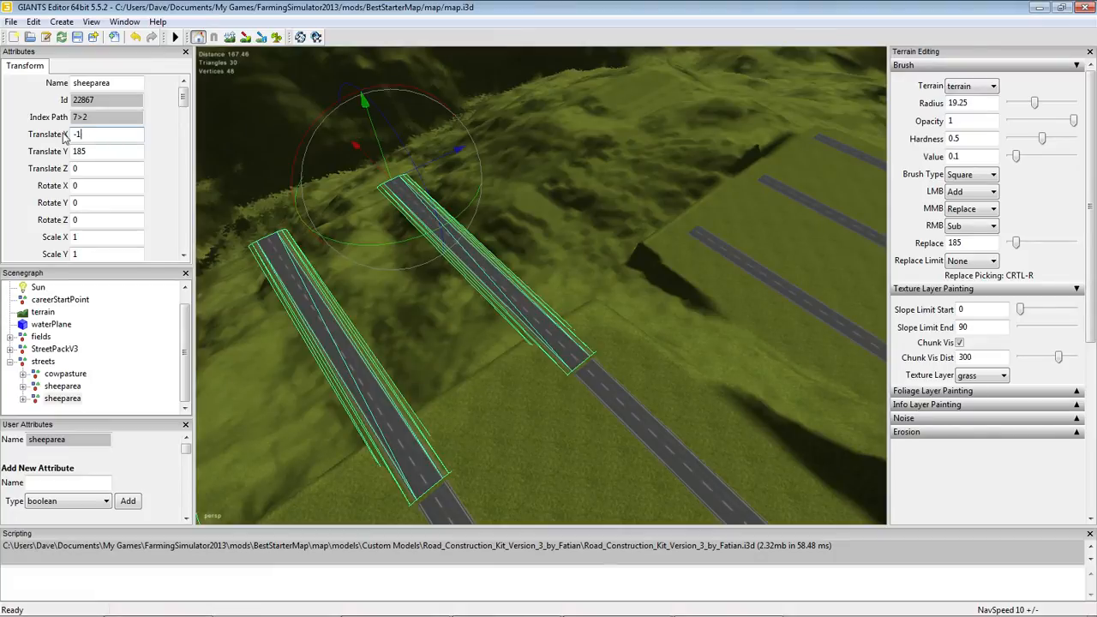
pyautogui.write('15')
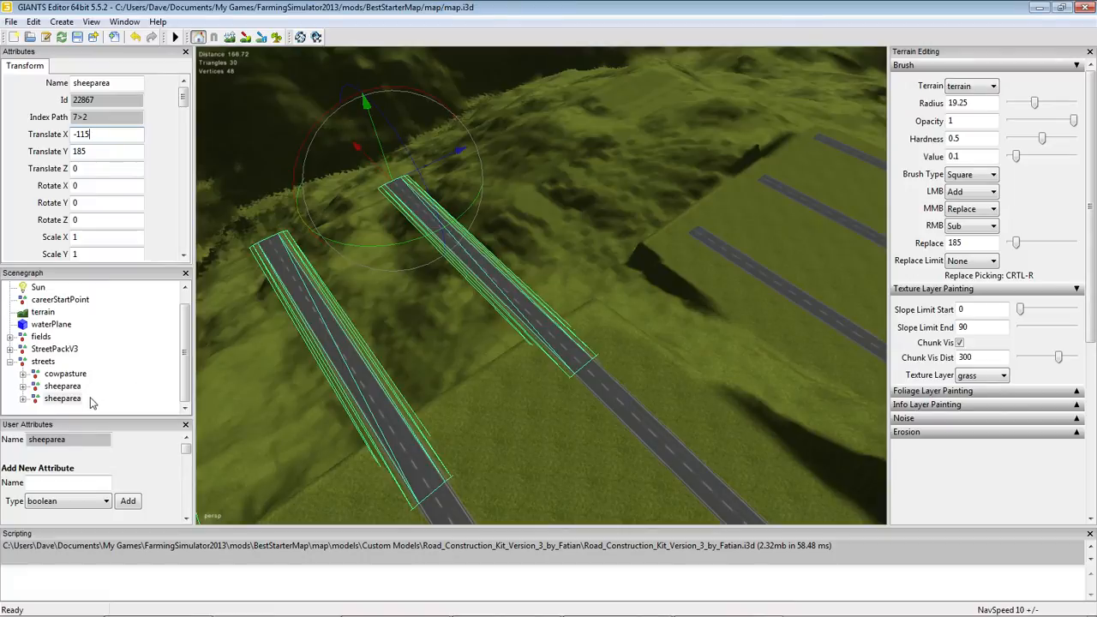
# Rename the duplicated road group as sheeparea2
pyautogui.click(68, 400)
pyautogui.click(114, 82)
pyautogui.write('2')
pyautogui.press('Return')
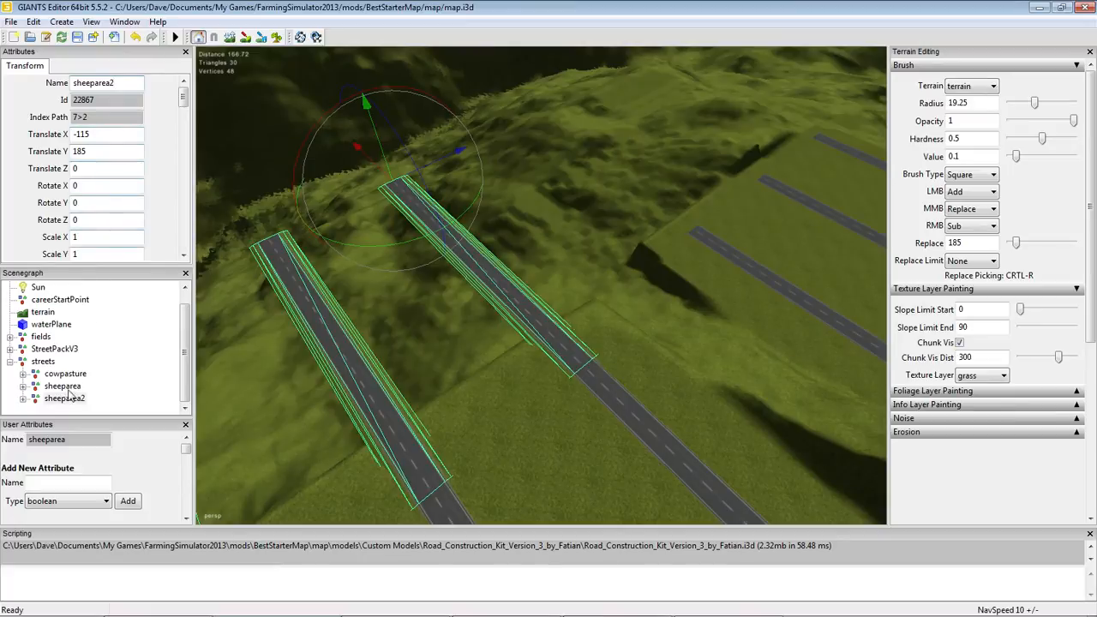
# Check how the sheeparea and sheeparea2 roads line up by selecting each group and viewing their joints
pyautogui.click(69, 387)
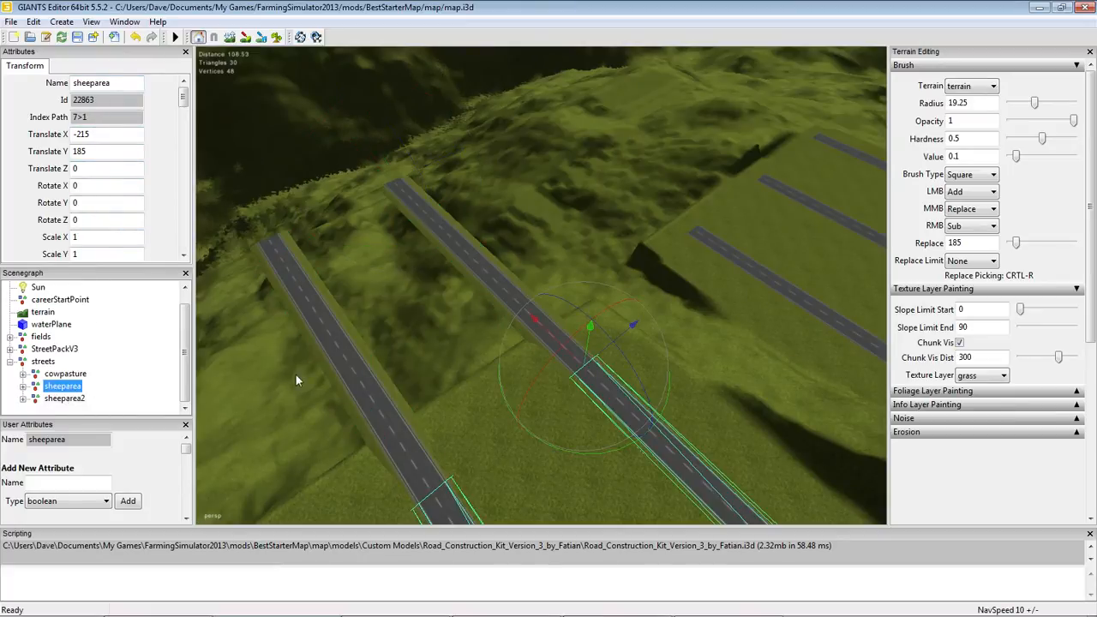
pyautogui.keyDown('alt'); pyautogui.moveTo(343, 399); pyautogui.dragTo(413, 428); pyautogui.keyUp('alt')
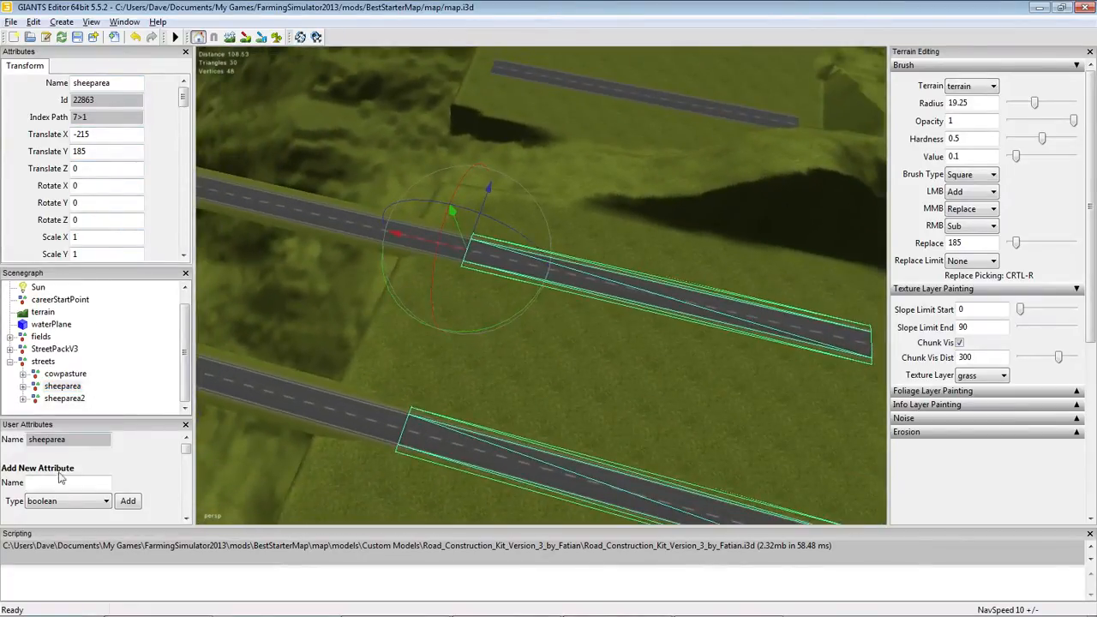
pyautogui.click(67, 398)
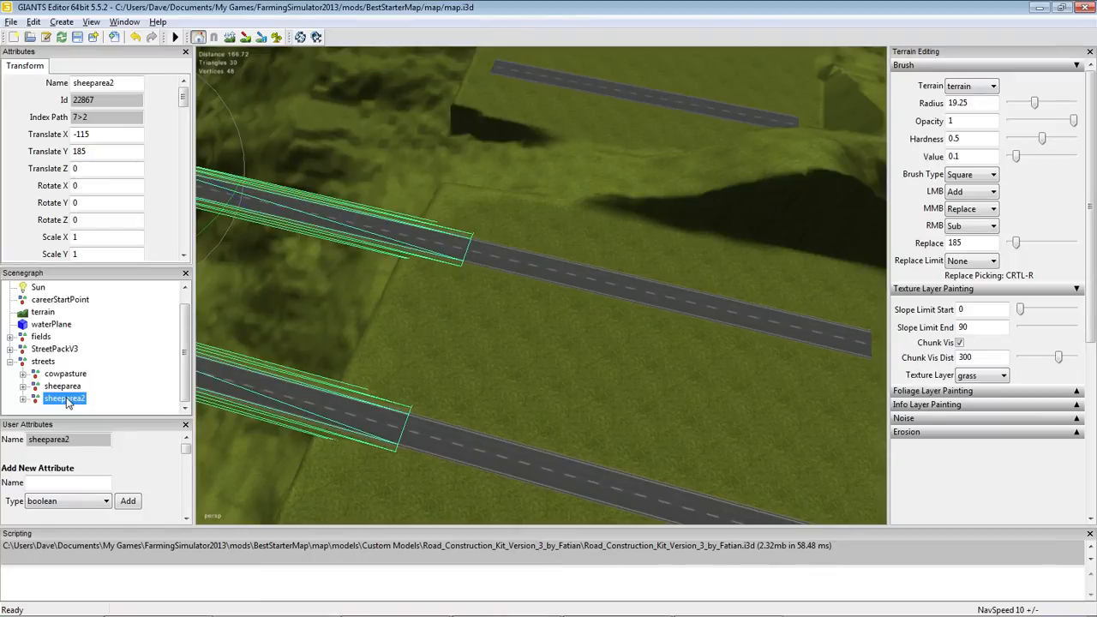
# Level the terrain beneath the sheeparea2 roads to height 185 with the square replace brush, leaving no object selected
pyautogui.keyDown('alt'); pyautogui.moveTo(446, 468); pyautogui.dragTo(328, 354); pyautogui.keyUp('alt')
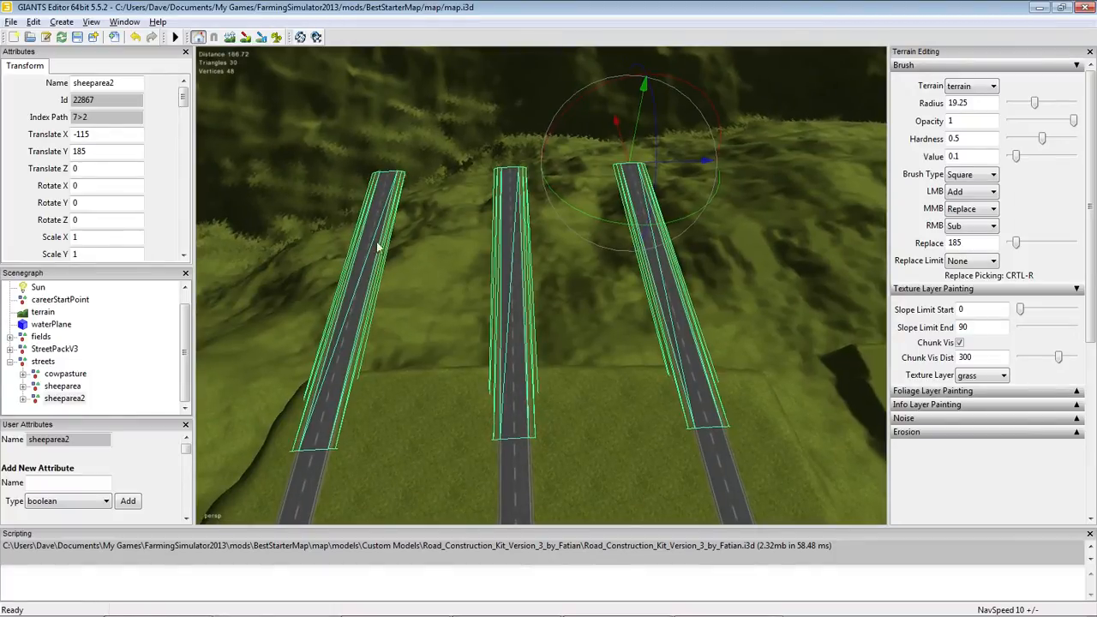
pyautogui.click(230, 38)
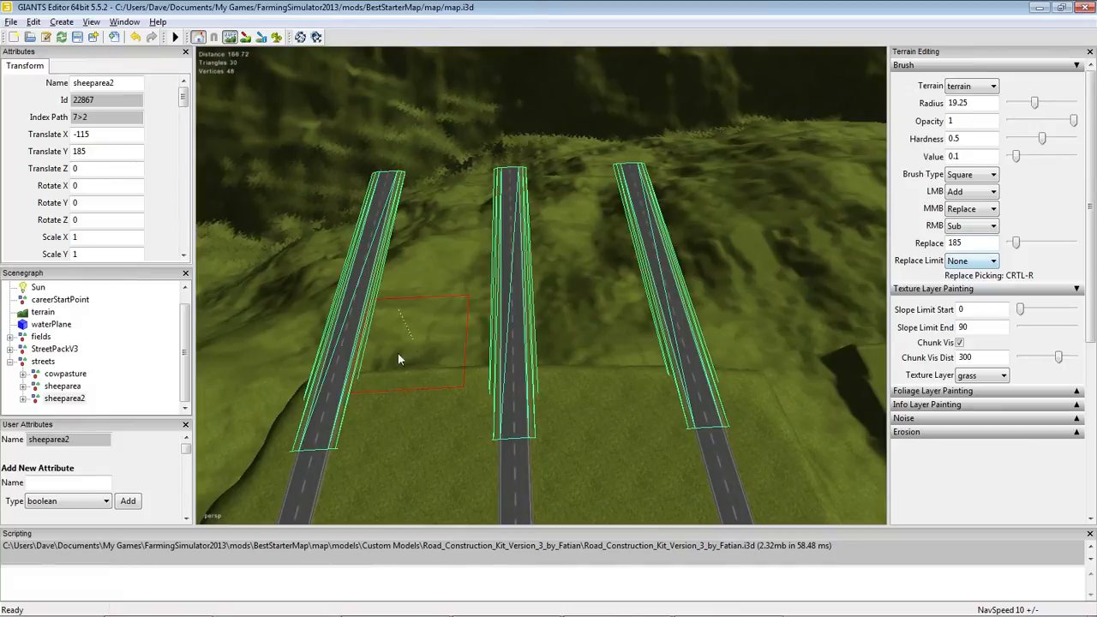
pyautogui.moveTo(347, 410)
pyautogui.mouseDown()
pyautogui.moveTo(384, 201)
pyautogui.moveTo(371, 190)
pyautogui.moveTo(381, 221)
pyautogui.moveTo(395, 169)
pyautogui.moveTo(621, 196)
pyautogui.moveTo(651, 176)
pyautogui.moveTo(639, 257)
pyautogui.moveTo(669, 314)
pyautogui.moveTo(675, 377)
pyautogui.moveTo(681, 338)
pyautogui.moveTo(593, 216)
pyautogui.moveTo(600, 225)
pyautogui.moveTo(607, 208)
pyautogui.moveTo(407, 163)
pyautogui.moveTo(631, 171)
pyautogui.moveTo(643, 225)
pyautogui.moveTo(618, 364)
pyautogui.moveTo(544, 237)
pyautogui.moveTo(515, 315)
pyautogui.moveTo(477, 313)
pyautogui.moveTo(480, 195)
pyautogui.moveTo(438, 347)
pyautogui.moveTo(456, 228)
pyautogui.moveTo(444, 351)
pyautogui.moveTo(451, 222)
pyautogui.moveTo(405, 363)
pyautogui.moveTo(367, 295)
pyautogui.moveTo(364, 330)
pyautogui.moveTo(459, 192)
pyautogui.moveTo(548, 172)
pyautogui.moveTo(633, 448)
pyautogui.moveTo(676, 314)
pyautogui.moveTo(594, 396)
pyautogui.moveTo(440, 378)
pyautogui.moveTo(355, 347)
pyautogui.moveTo(338, 413)
pyautogui.moveTo(465, 401)
pyautogui.mouseUp()
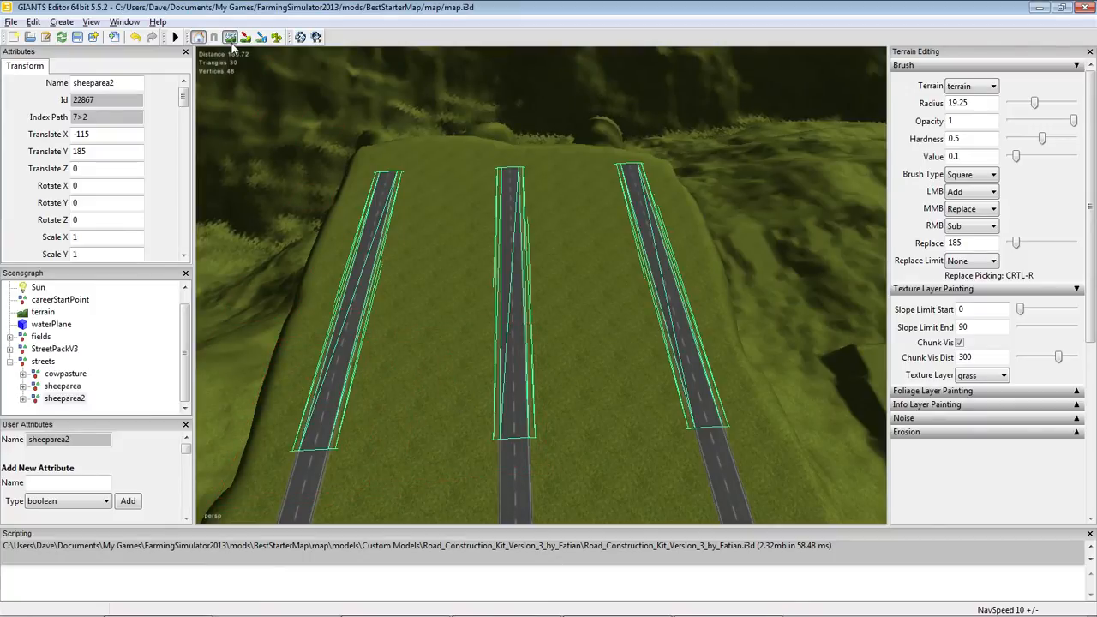
pyautogui.click(153, 353)
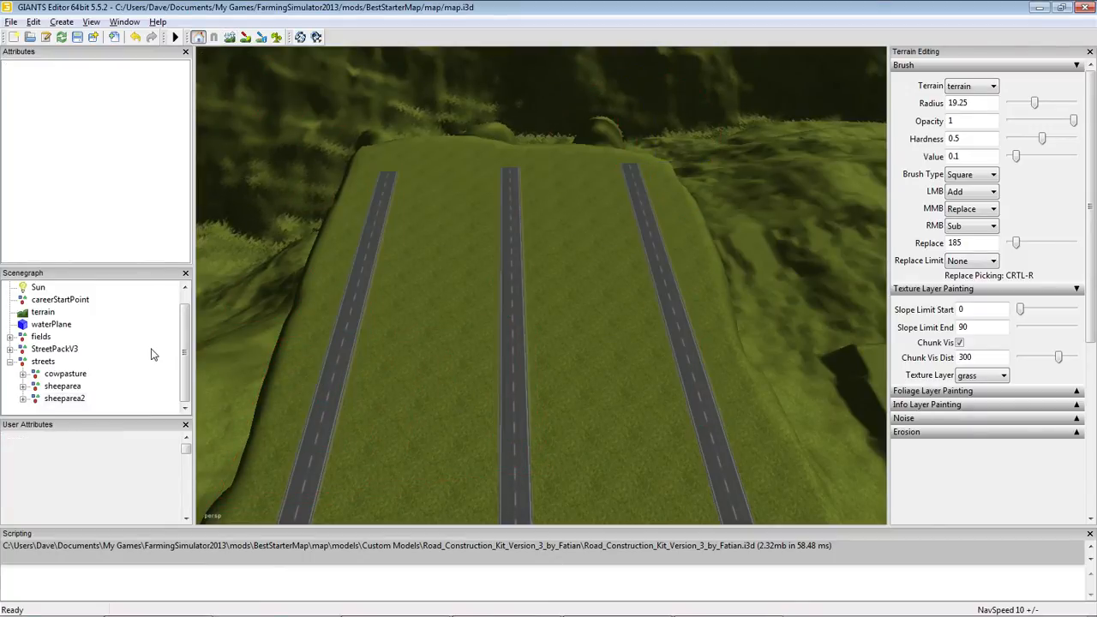
# Review the streets group and its subgroups by selecting them, and inspect a road joint up close with and without the selection outline
pyautogui.moveTo(489, 475); pyautogui.dragTo(450, 337, button='middle')
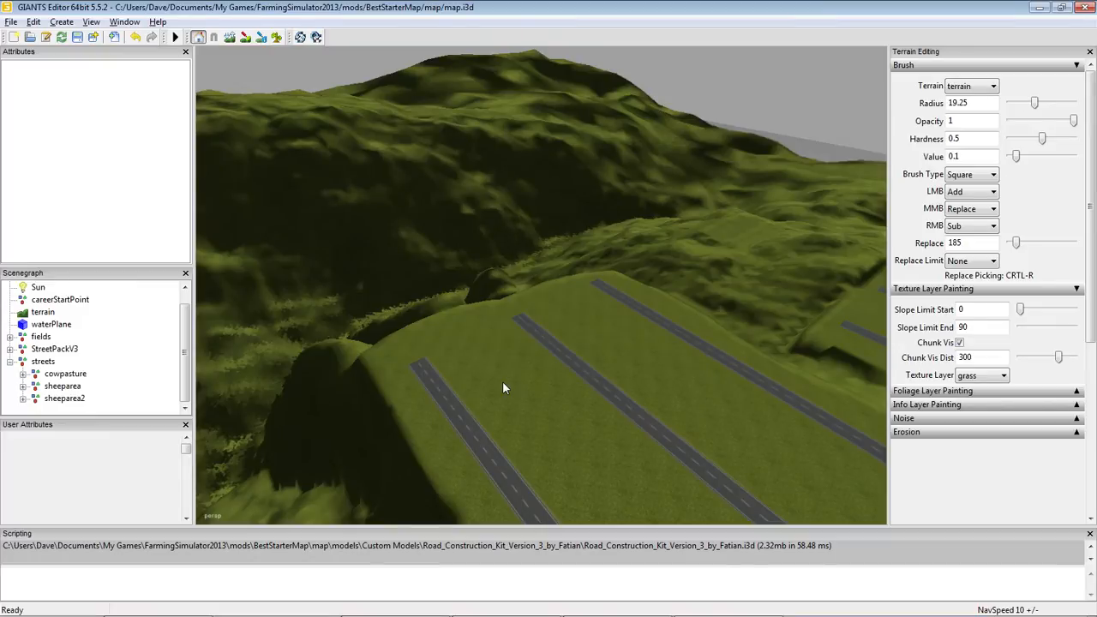
pyautogui.click(53, 363)
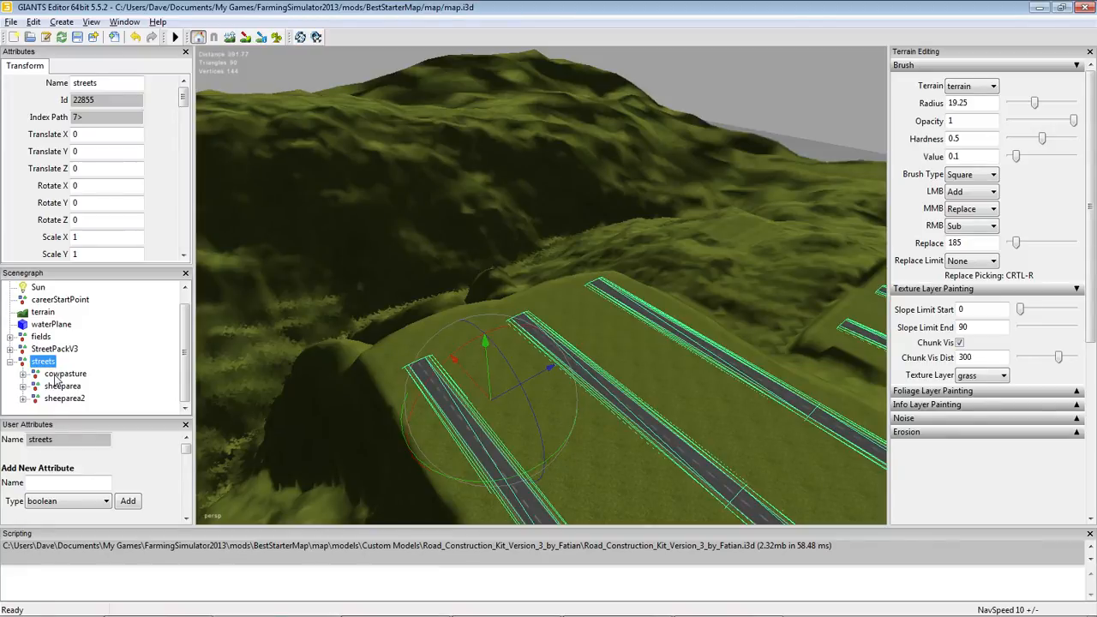
pyautogui.click(63, 374)
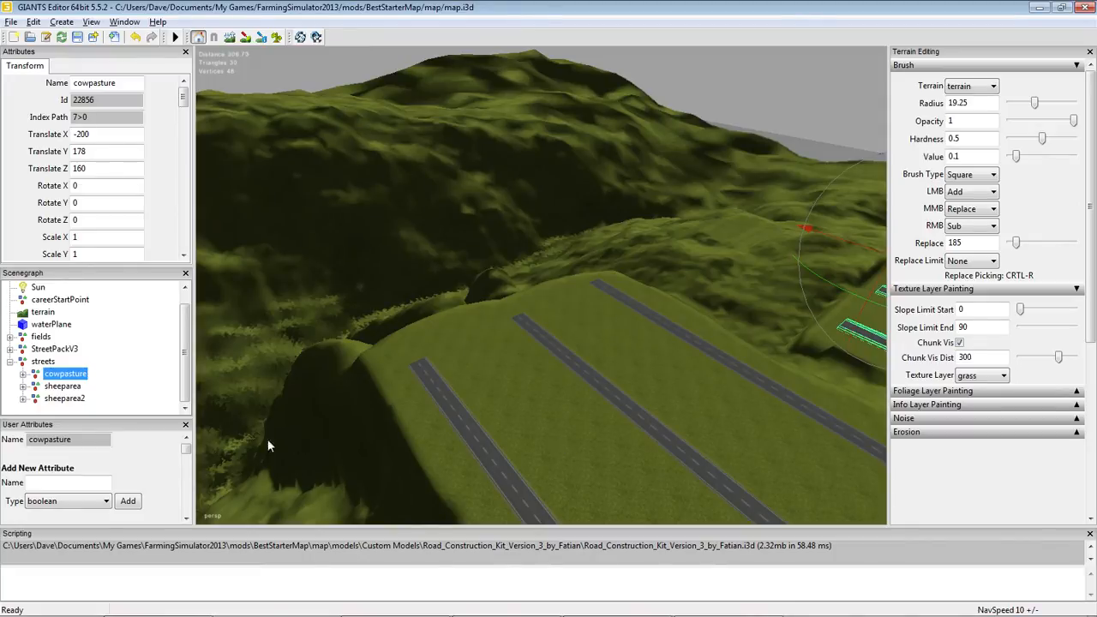
pyautogui.click(43, 361)
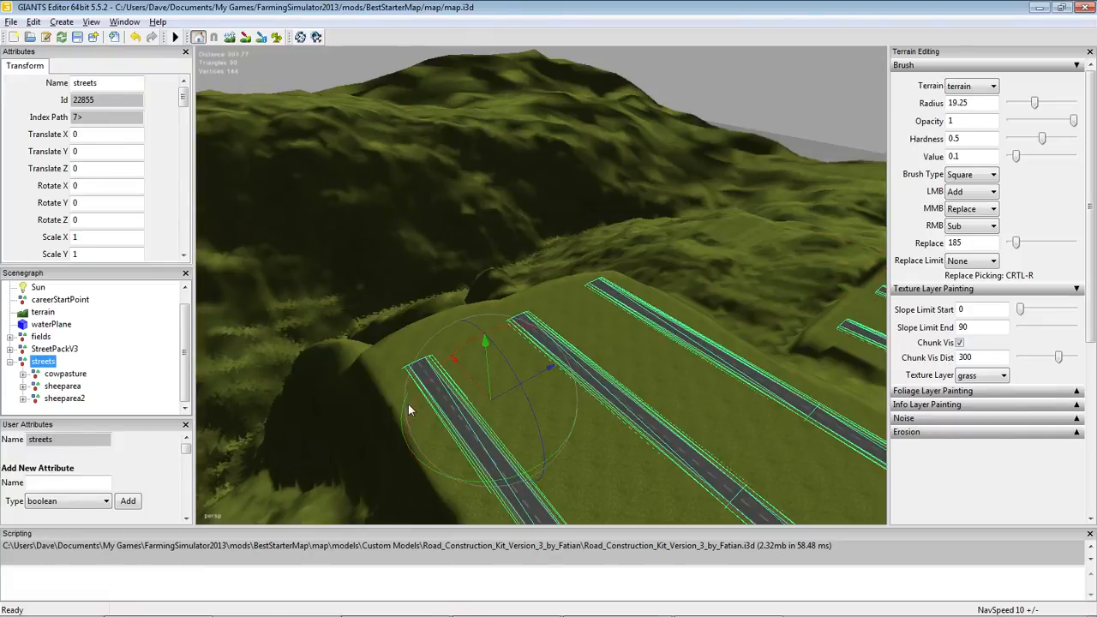
pyautogui.click(353, 400)
pyautogui.click(83, 399)
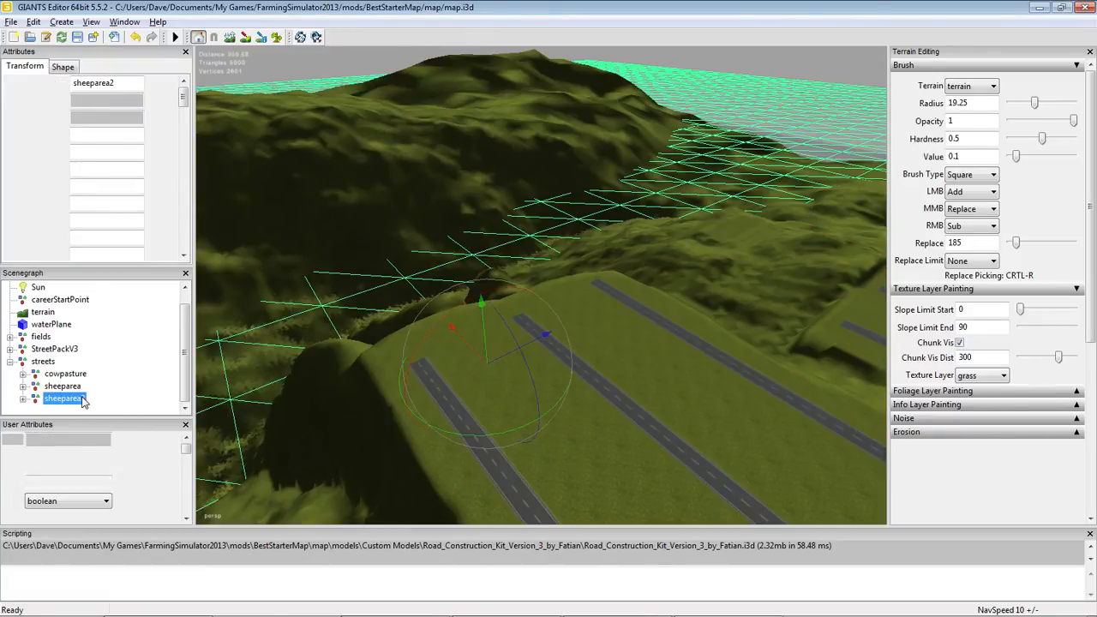
pyautogui.click(43, 361)
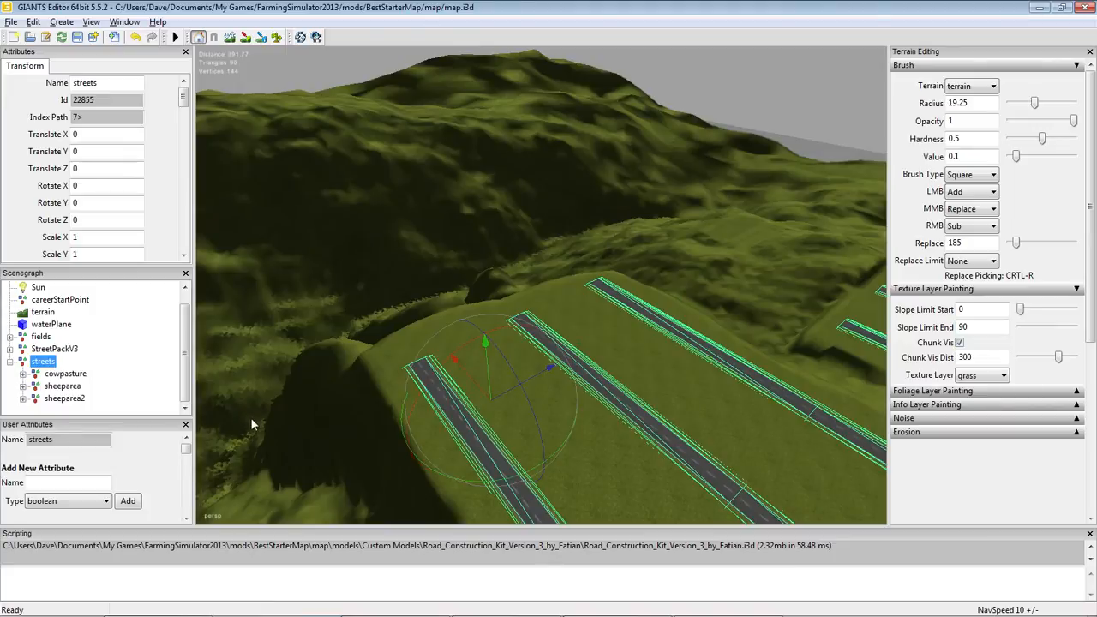
pyautogui.keyDown('alt'); pyautogui.moveTo(263, 430); pyautogui.dragTo(583, 317); pyautogui.keyUp('alt')
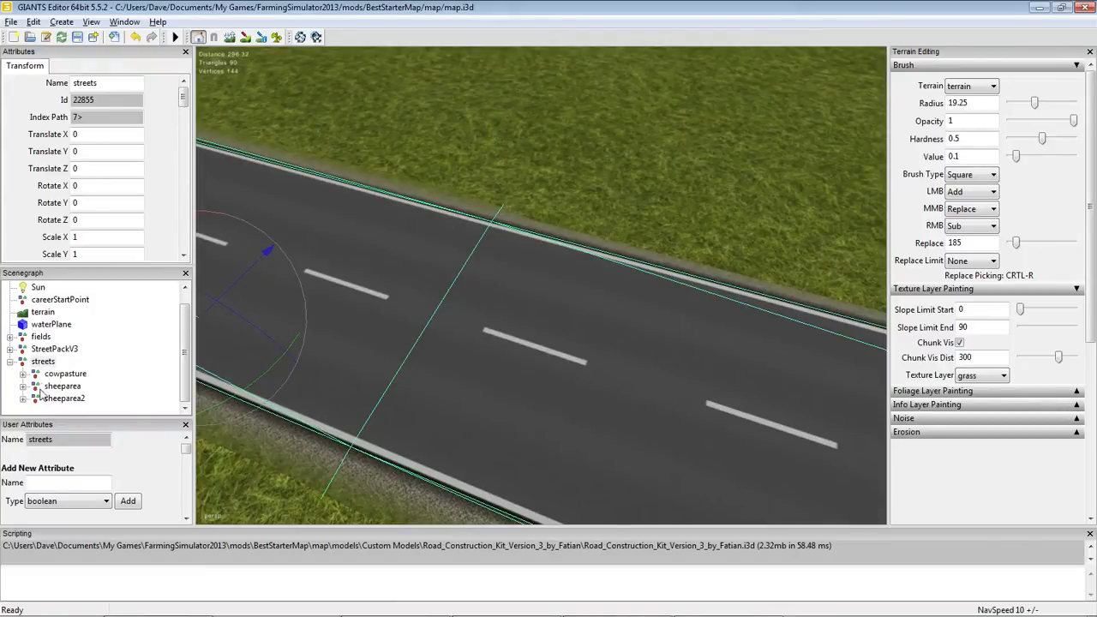
pyautogui.click(137, 384)
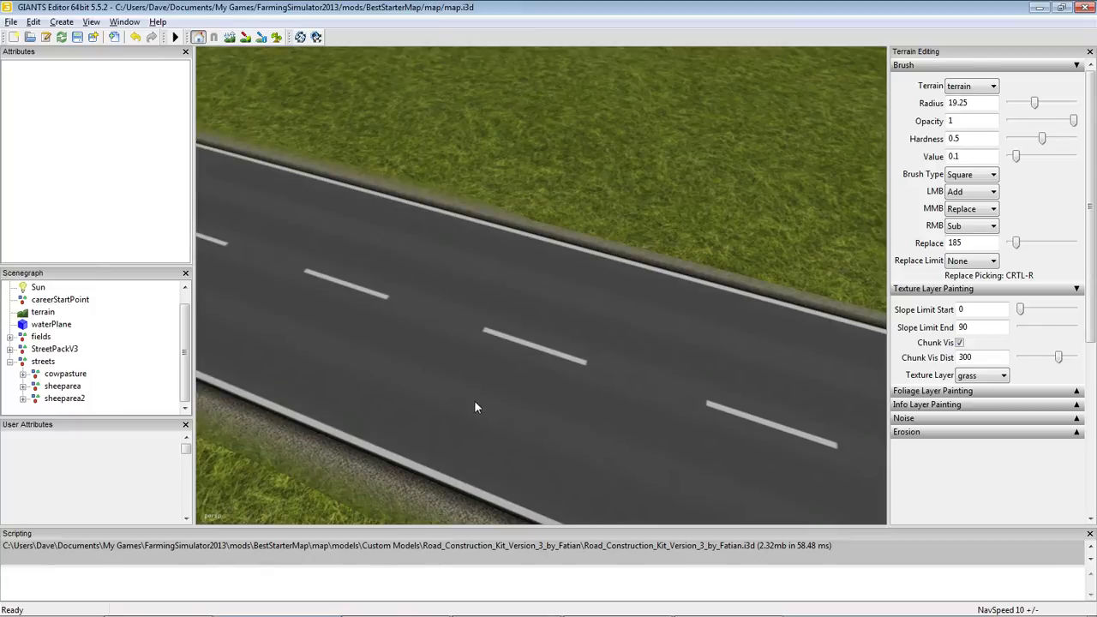
# Locate the StreetPackV3 group and examine its road pieces beneath the map from several angles
pyautogui.keyDown('alt'); pyautogui.moveTo(474, 401); pyautogui.dragTo(470, 483, button='right'); pyautogui.keyUp('alt')
pyautogui.keyDown('alt'); pyautogui.moveTo(470, 477); pyautogui.dragTo(580, 407); pyautogui.keyUp('alt')
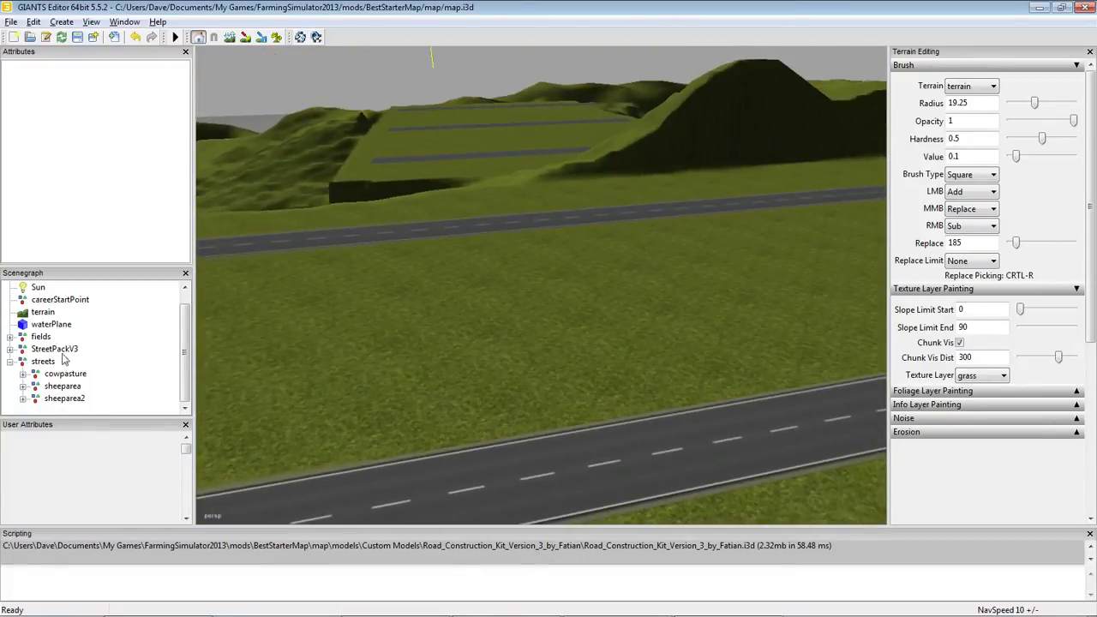
pyautogui.click(26, 350)
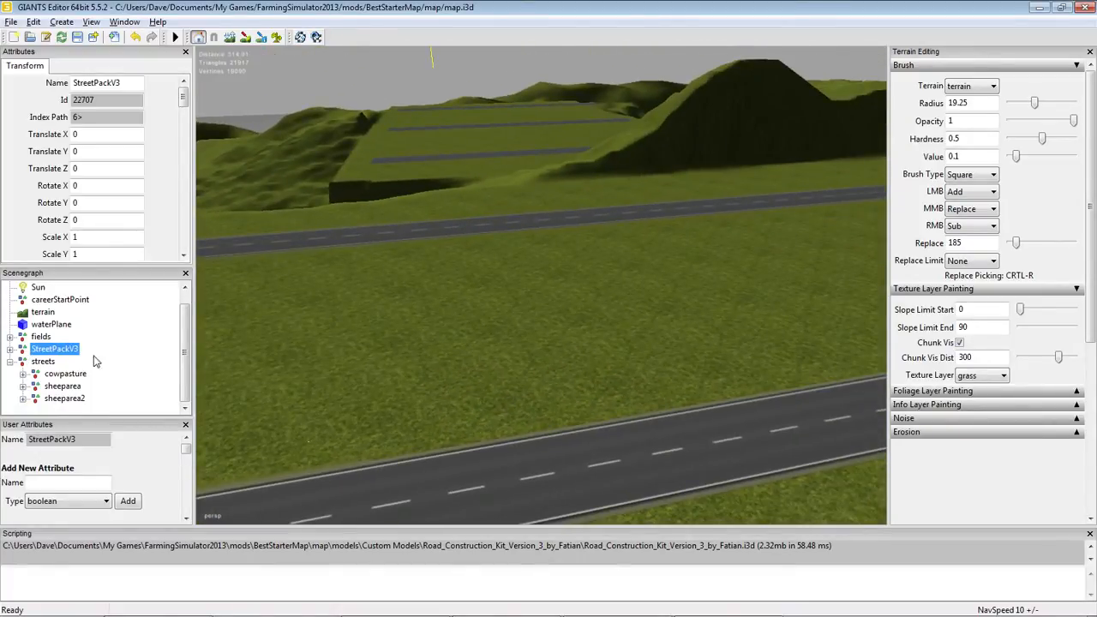
pyautogui.keyDown('alt'); pyautogui.moveTo(446, 368); pyautogui.dragTo(112, 446); pyautogui.keyUp('alt')
pyautogui.keyDown('alt'); pyautogui.moveTo(431, 442); pyautogui.dragTo(548, 85, button='right'); pyautogui.keyUp('alt')
pyautogui.keyDown('alt'); pyautogui.moveTo(454, 421); pyautogui.dragTo(565, 49, button='right'); pyautogui.keyUp('alt')
pyautogui.keyDown('alt'); pyautogui.moveTo(498, 311); pyautogui.dragTo(570, 283); pyautogui.keyUp('alt')
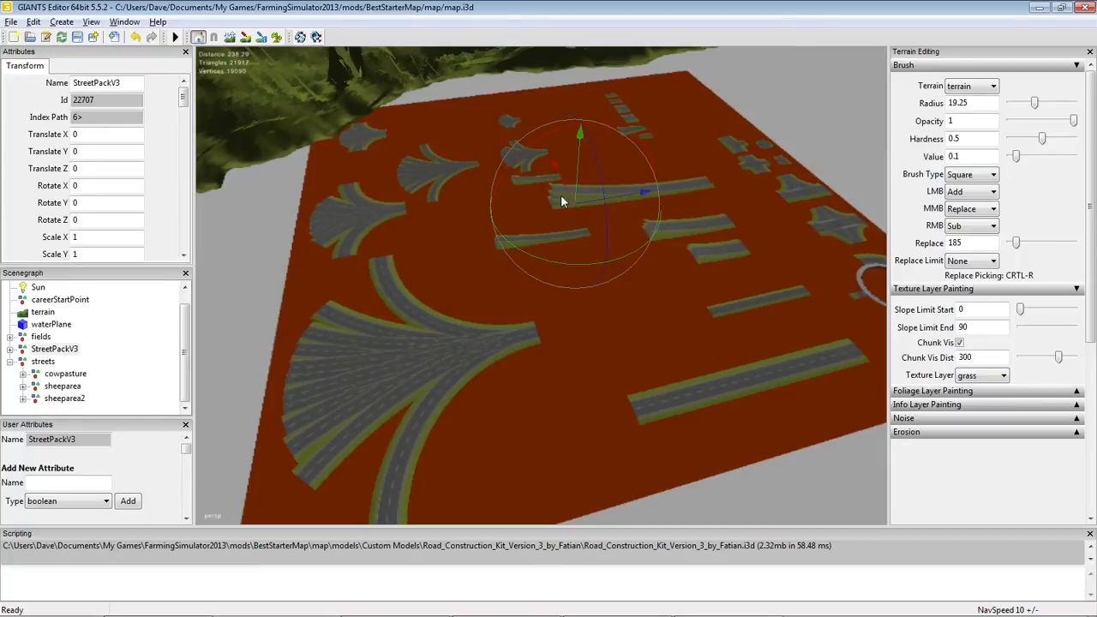
pyautogui.keyDown('alt'); pyautogui.moveTo(708, 324); pyautogui.dragTo(691, 259); pyautogui.keyUp('alt')
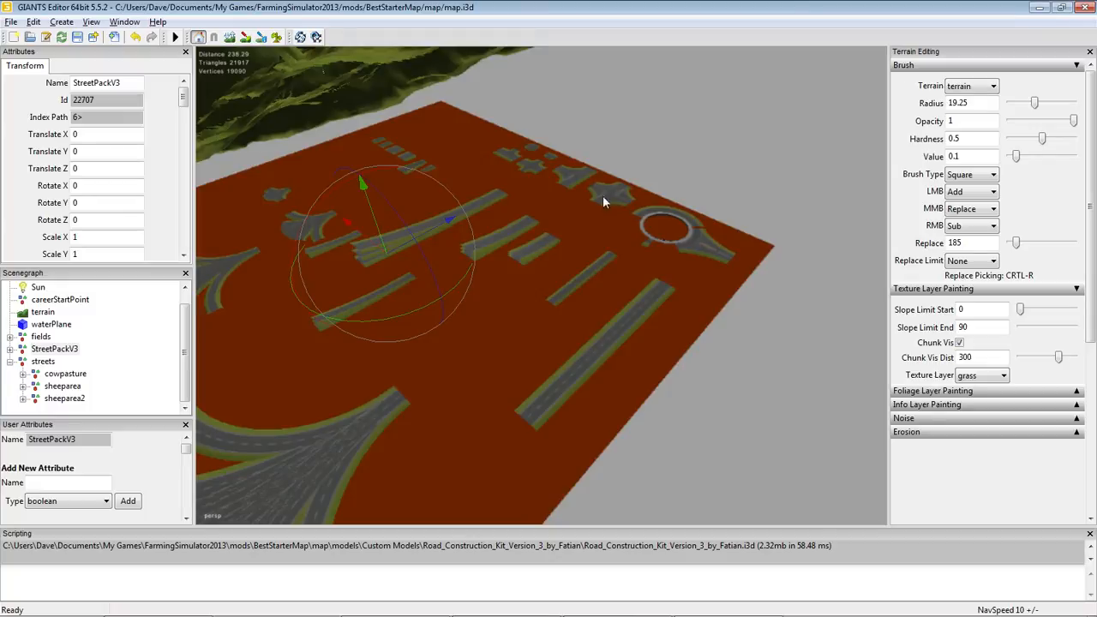
pyautogui.keyDown('alt'); pyautogui.moveTo(530, 319); pyautogui.dragTo(460, 326); pyautogui.keyUp('alt')
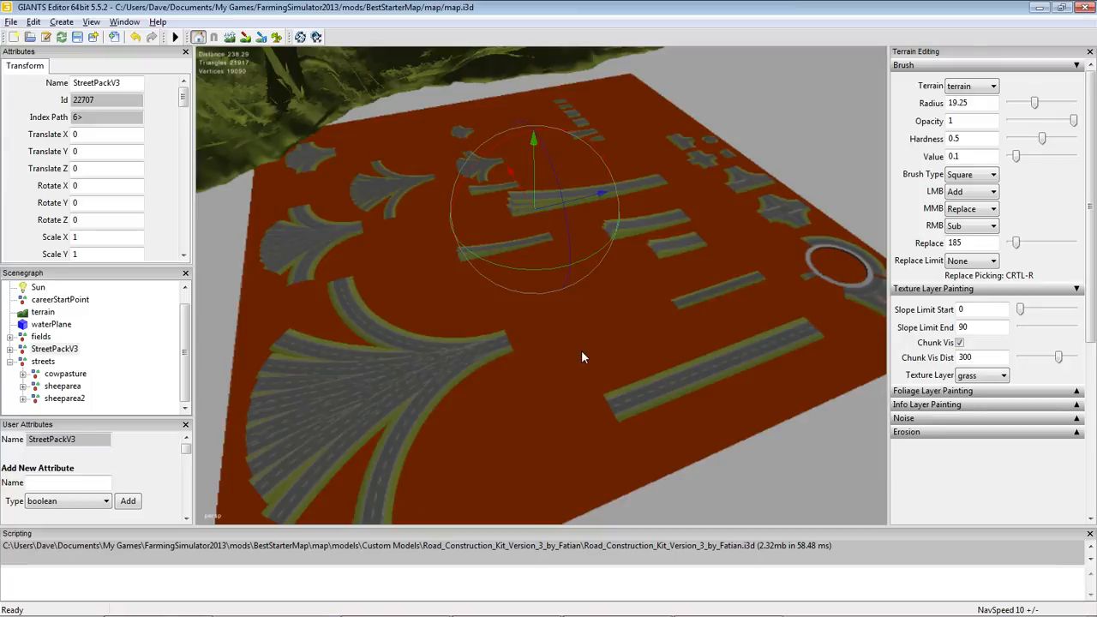
# Lower the StreetPackV3 group to a Y translation of -90 and collapse the streets group in the scenegraph
pyautogui.click(55, 352)
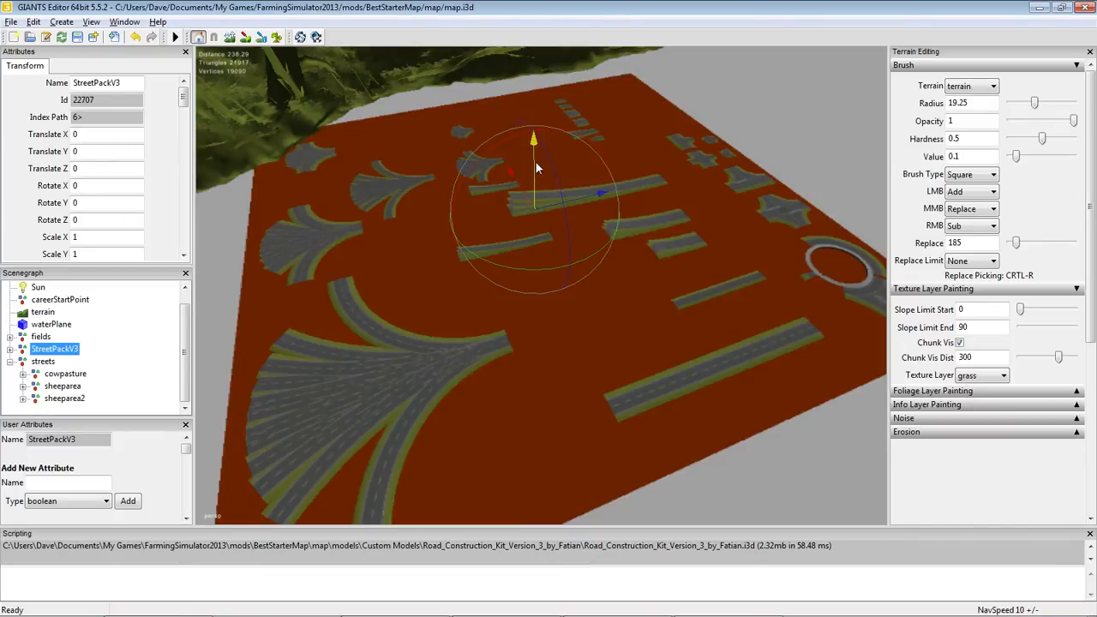
pyautogui.moveTo(535, 161); pyautogui.dragTo(551, 337)
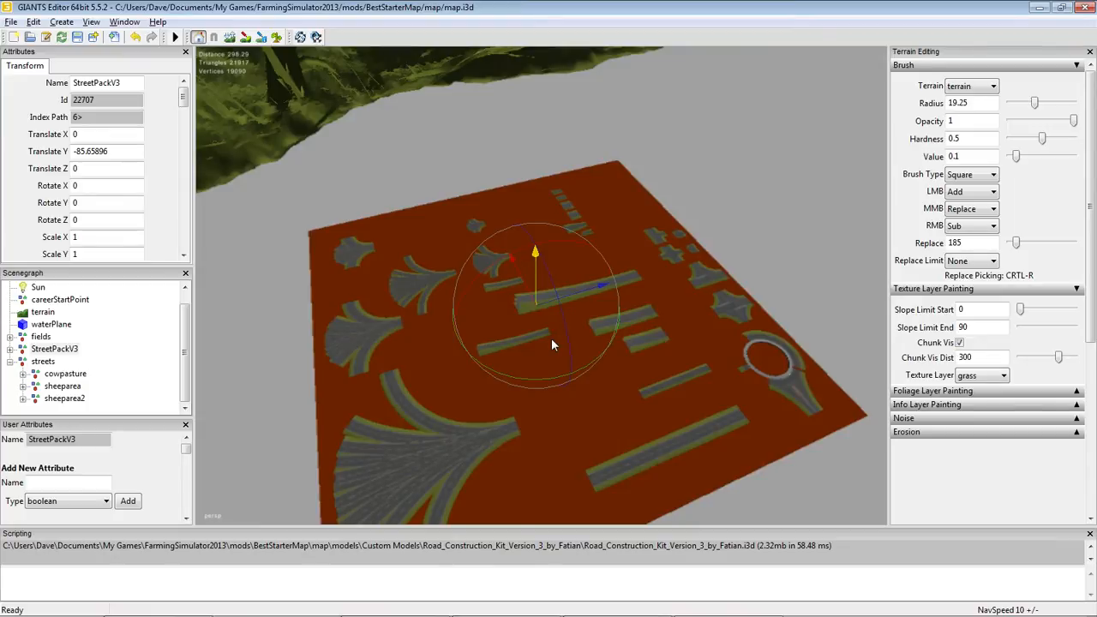
pyautogui.moveTo(112, 151); pyautogui.dragTo(72, 152)
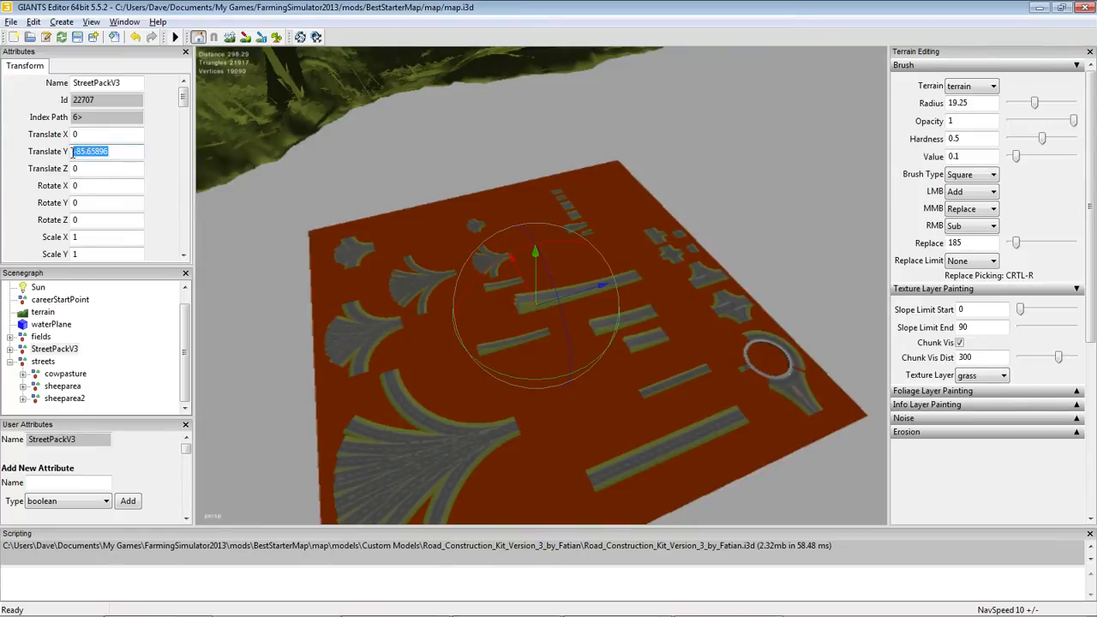
pyautogui.write('-90')
pyautogui.press('Return')
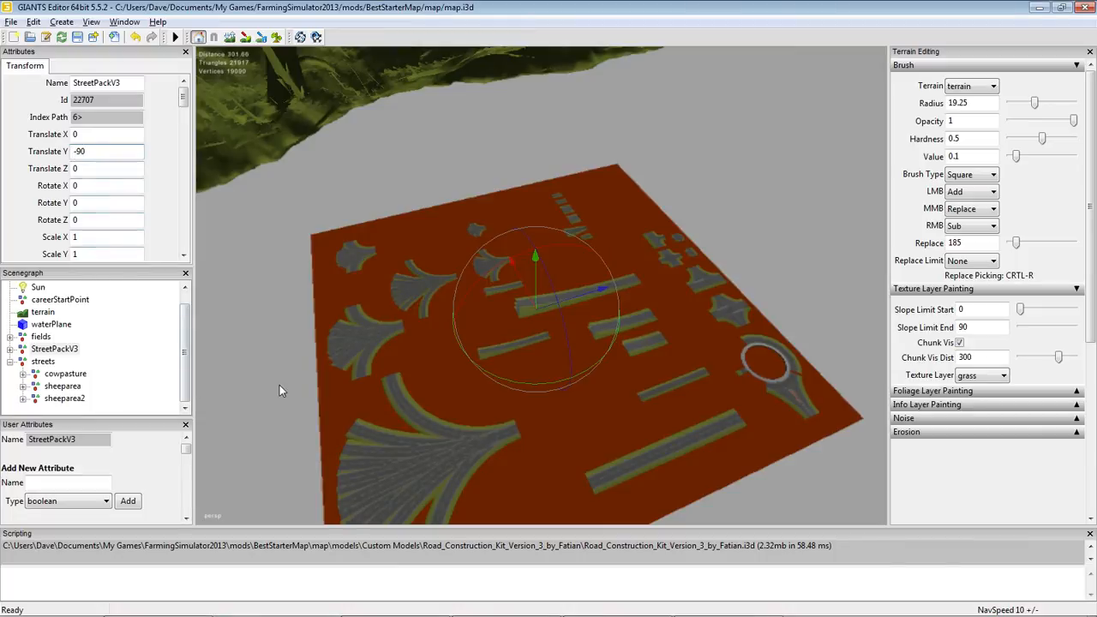
pyautogui.click(339, 360)
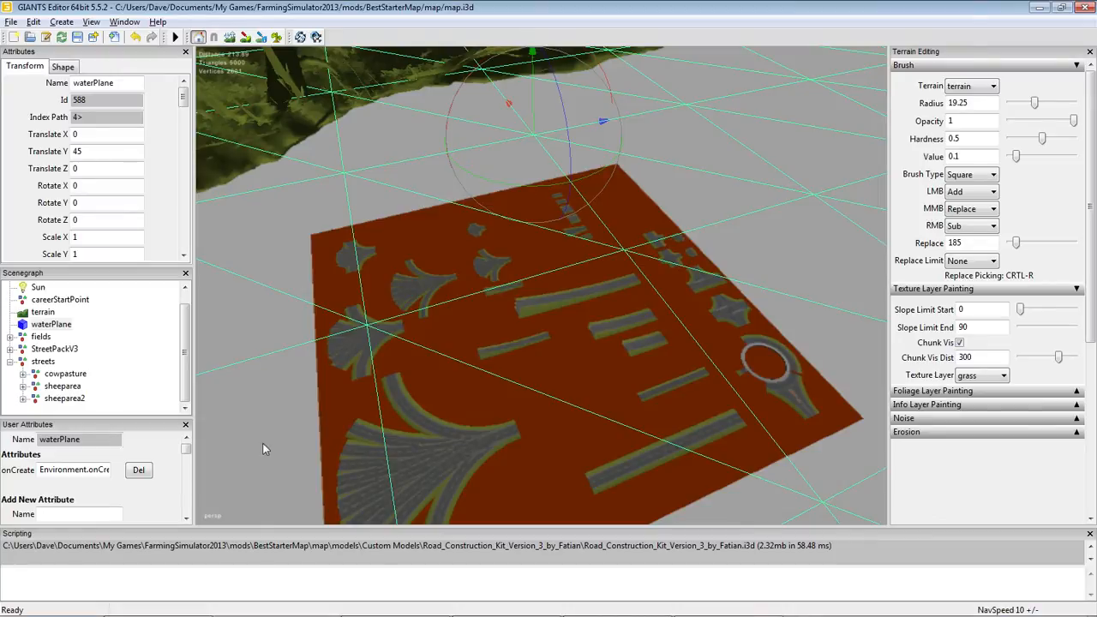
pyautogui.click(10, 362)
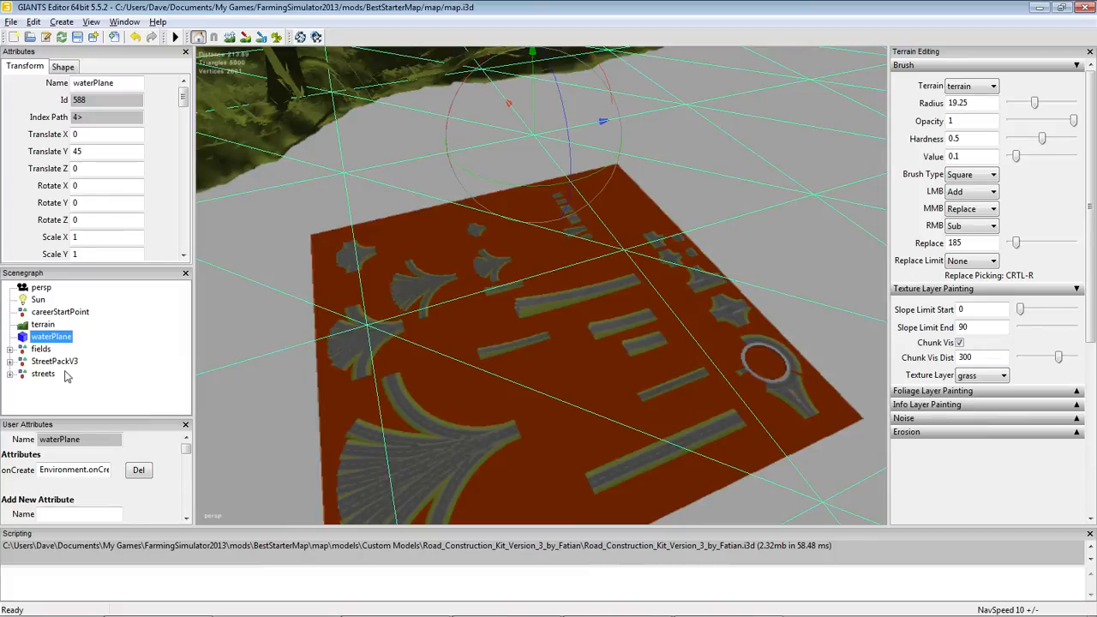
# Return to the sheeparea roads above ground and examine their layout on the levelled terrain
pyautogui.keyDown('alt'); pyautogui.moveTo(245, 407); pyautogui.dragTo(677, 246); pyautogui.keyUp('alt')
pyautogui.keyDown('alt'); pyautogui.moveTo(575, 359); pyautogui.dragTo(566, 15, button='middle'); pyautogui.keyUp('alt')
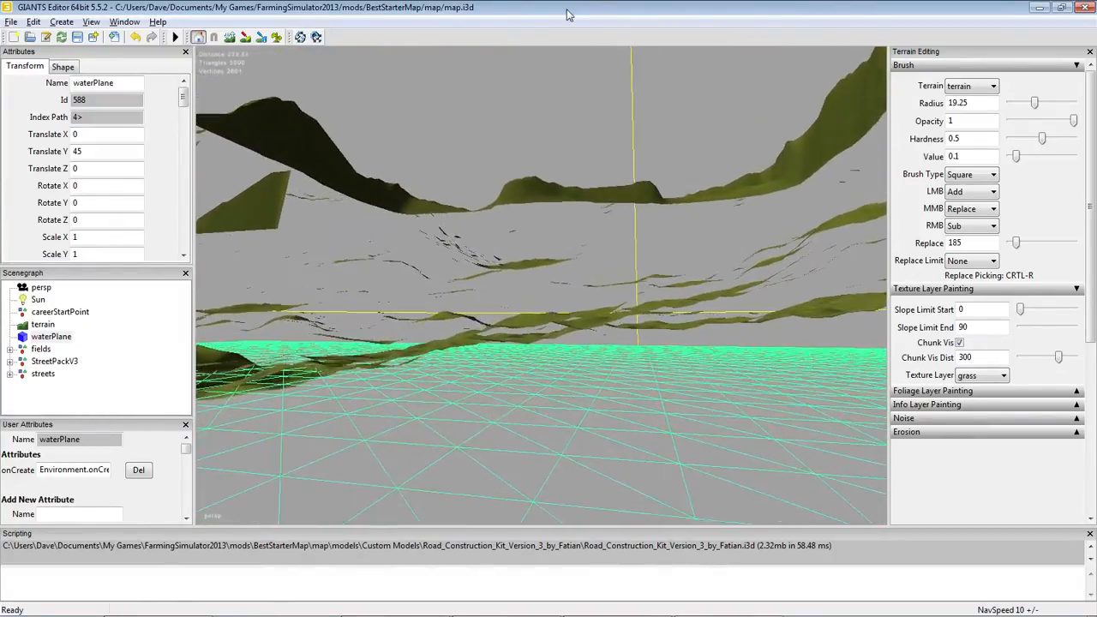
pyautogui.keyDown('alt'); pyautogui.moveTo(514, 370); pyautogui.dragTo(485, 314); pyautogui.keyUp('alt')
pyautogui.keyDown('alt'); pyautogui.moveTo(487, 393); pyautogui.dragTo(508, 171); pyautogui.keyUp('alt')
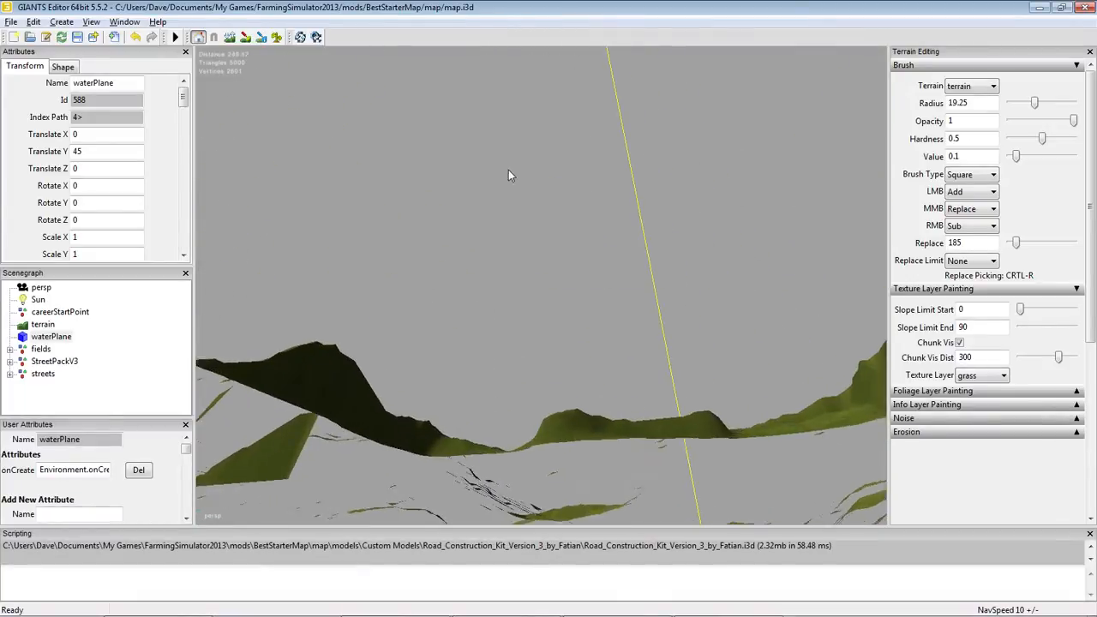
pyautogui.keyDown('alt'); pyautogui.moveTo(468, 308); pyautogui.dragTo(495, 44); pyautogui.keyUp('alt')
pyautogui.keyDown('alt'); pyautogui.moveTo(455, 457); pyautogui.dragTo(617, 73); pyautogui.keyUp('alt')
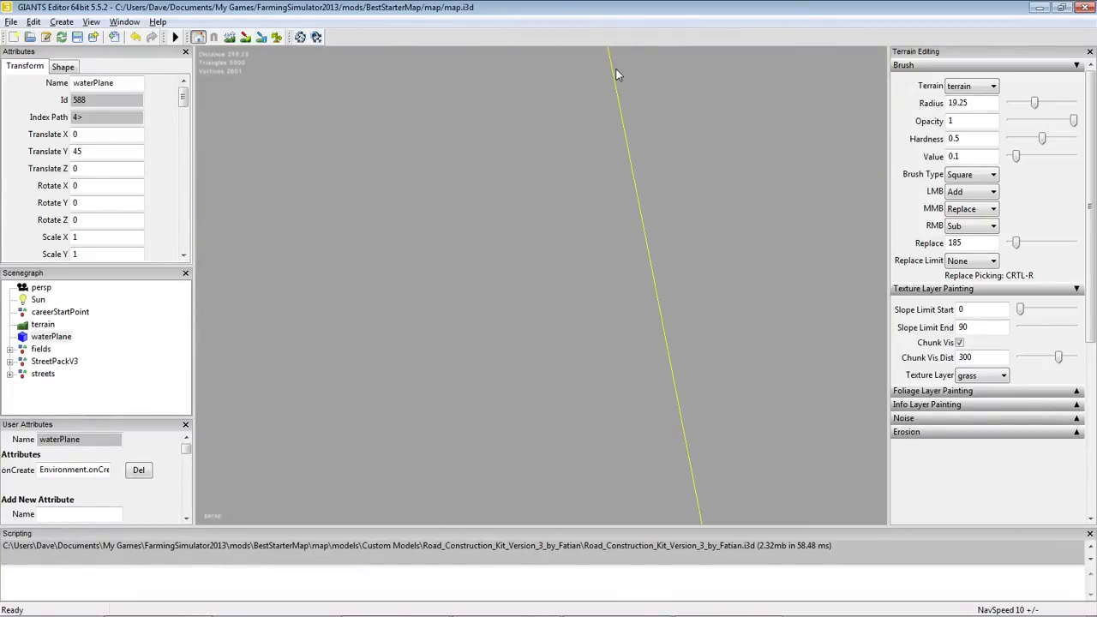
pyautogui.keyDown('alt'); pyautogui.moveTo(573, 207); pyautogui.dragTo(720, 404); pyautogui.keyUp('alt')
pyautogui.scroll(-2, 641, 388)
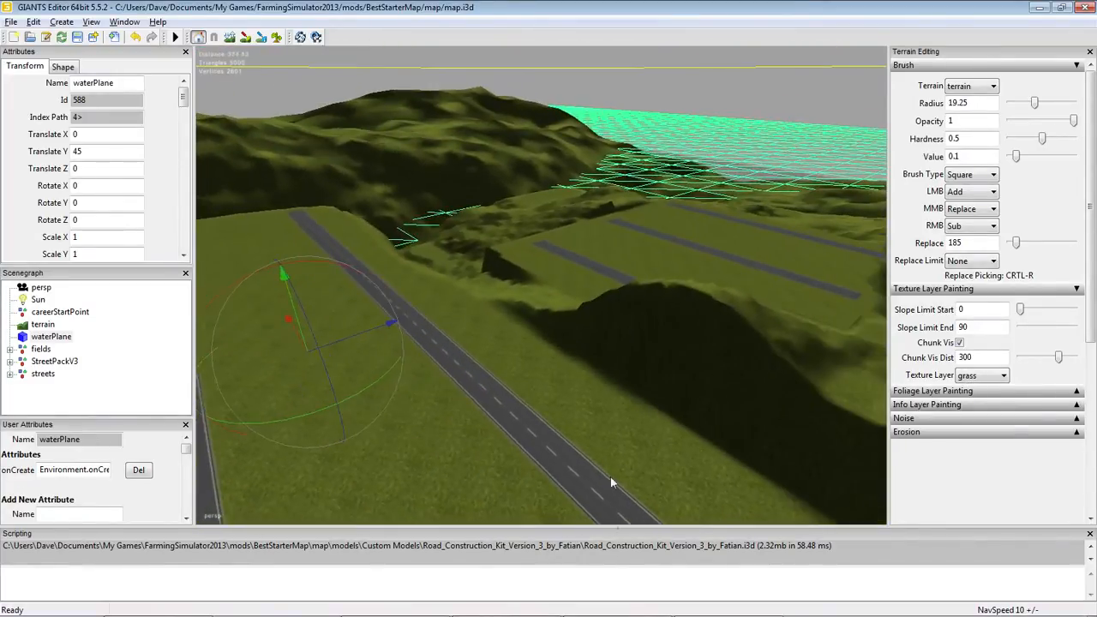
pyautogui.scroll(-1, 603, 282)
pyautogui.keyDown('alt'); pyautogui.moveTo(577, 394); pyautogui.dragTo(611, 354); pyautogui.keyUp('alt')
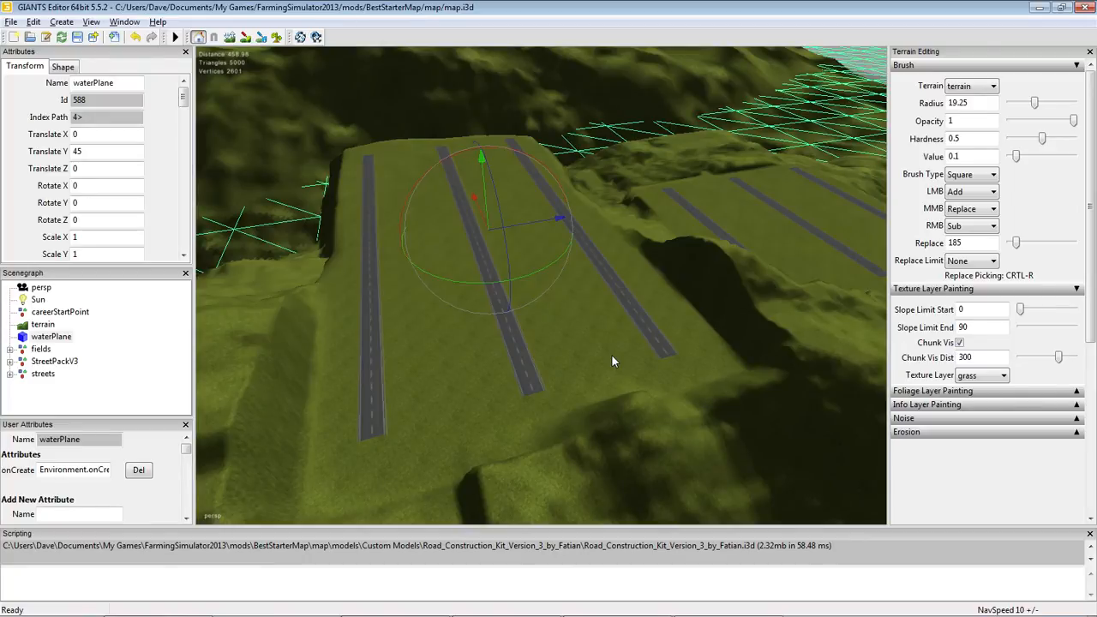
pyautogui.keyDown('alt'); pyautogui.moveTo(550, 370); pyautogui.dragTo(510, 355); pyautogui.keyUp('alt')
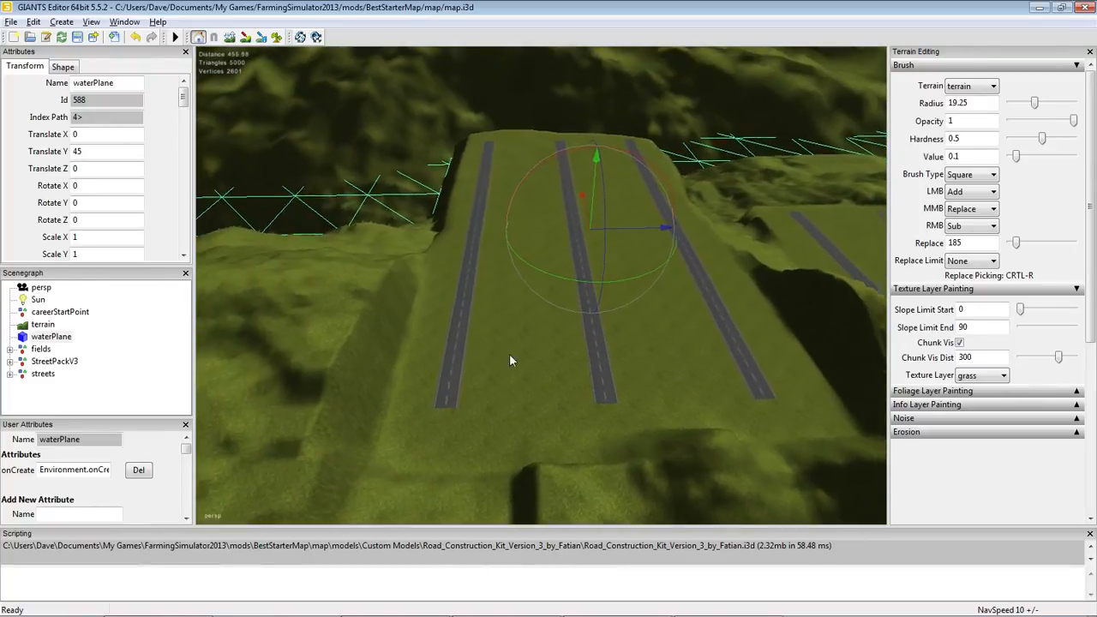
pyautogui.moveTo(510, 355)
pyautogui.keyDown('alt'); pyautogui.mouseDown(button='right')
pyautogui.moveTo(553, 235)
pyautogui.moveTo(529, 318)
pyautogui.moveTo(546, 248)
pyautogui.mouseUp(button='right'); pyautogui.keyUp('alt')
pyautogui.keyDown('alt'); pyautogui.moveTo(544, 345); pyautogui.dragTo(538, 213, button='right'); pyautogui.keyUp('alt')
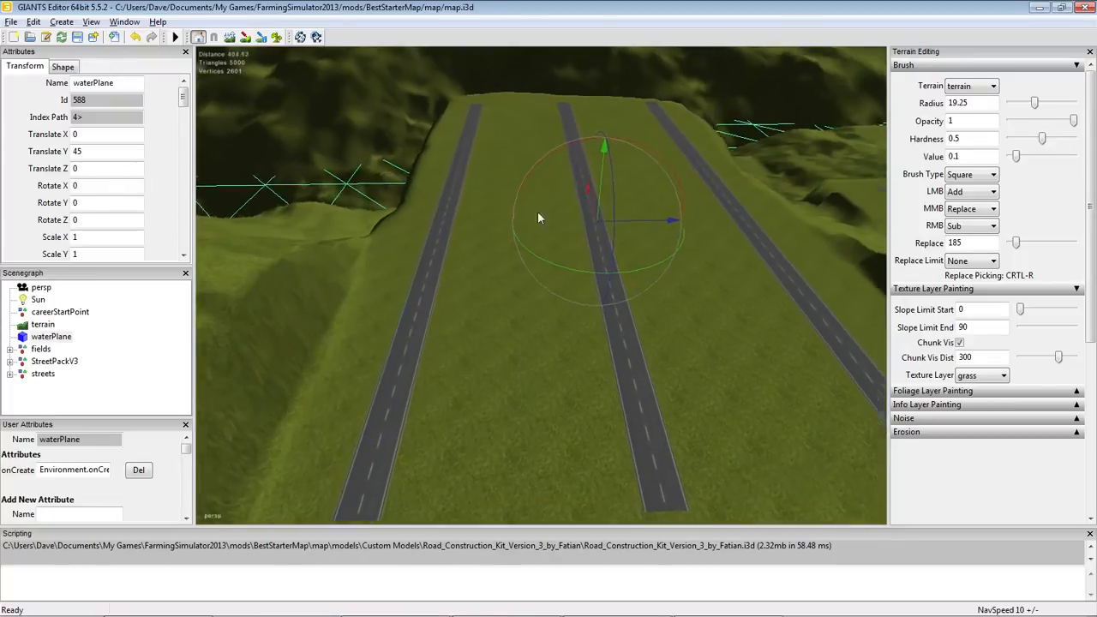
pyautogui.keyDown('alt'); pyautogui.moveTo(513, 440); pyautogui.dragTo(529, 230, button='right'); pyautogui.keyUp('alt')
pyautogui.keyDown('alt'); pyautogui.moveTo(513, 429); pyautogui.dragTo(526, 255, button='right'); pyautogui.keyUp('alt')
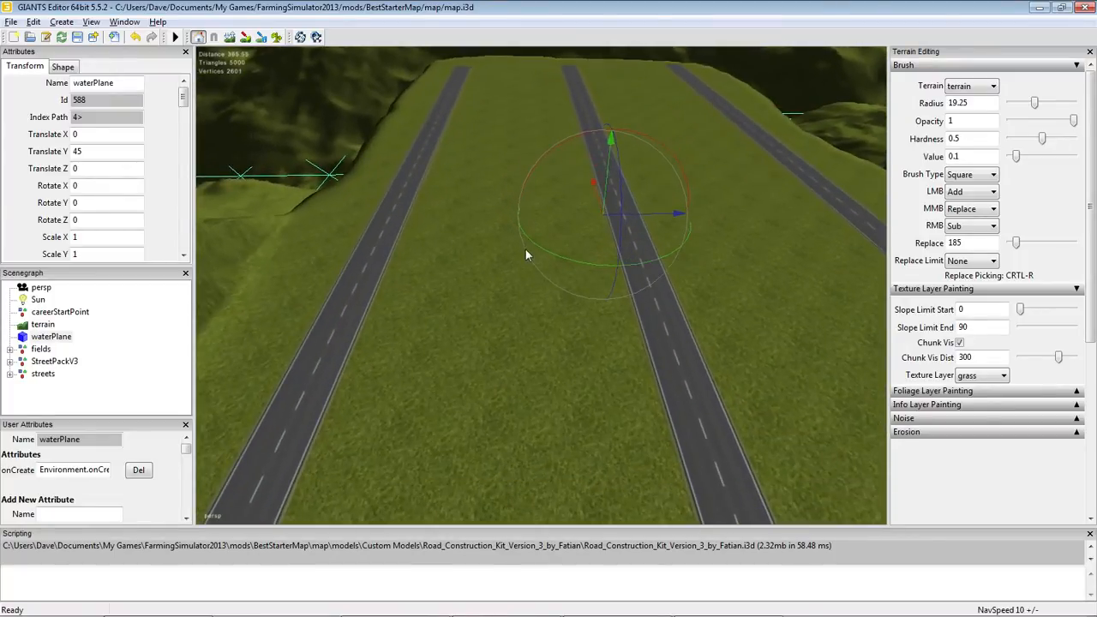
pyautogui.keyDown('alt'); pyautogui.moveTo(516, 323); pyautogui.dragTo(527, 263, button='right'); pyautogui.keyUp('alt')
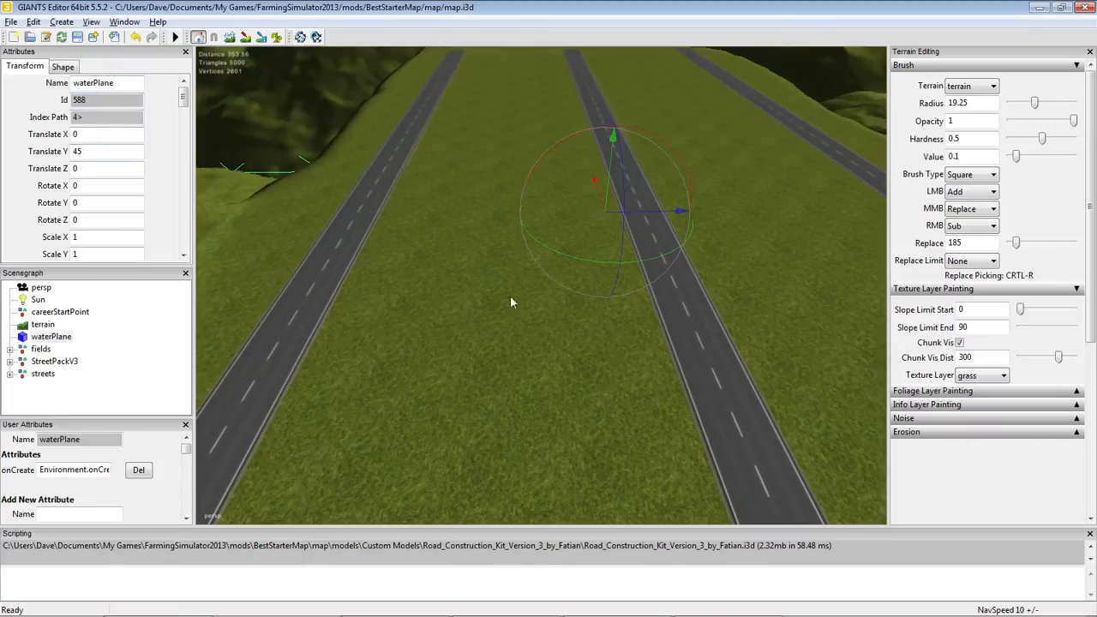
# Start a model import and browse to the models folder inside BestStarterMap's map folder
pyautogui.click(127, 374)
pyautogui.click(12, 21)
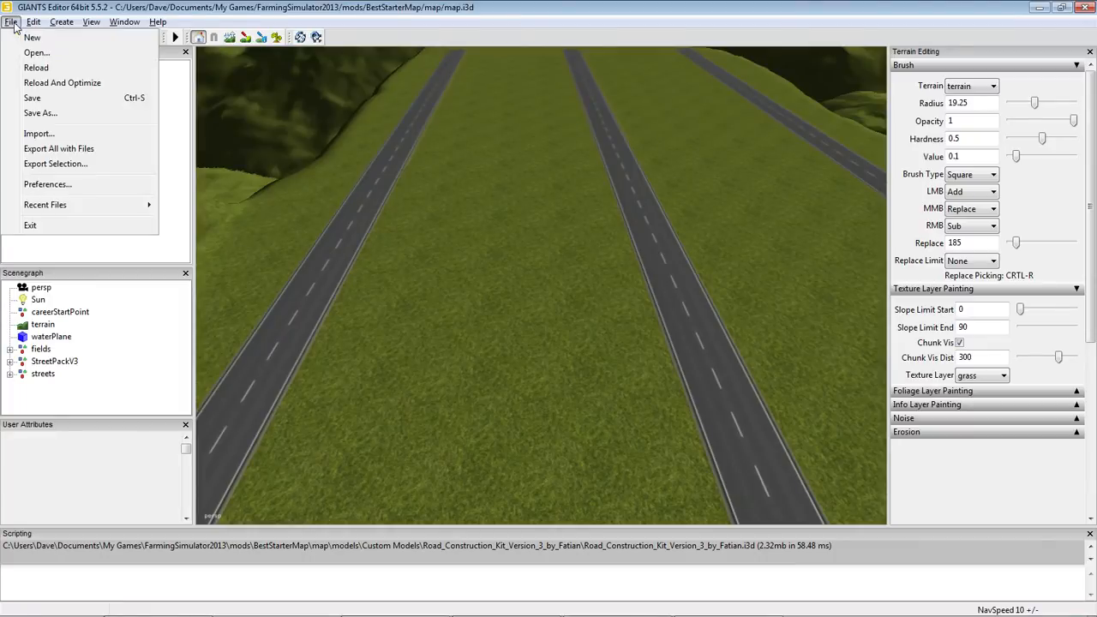
pyautogui.click(38, 134)
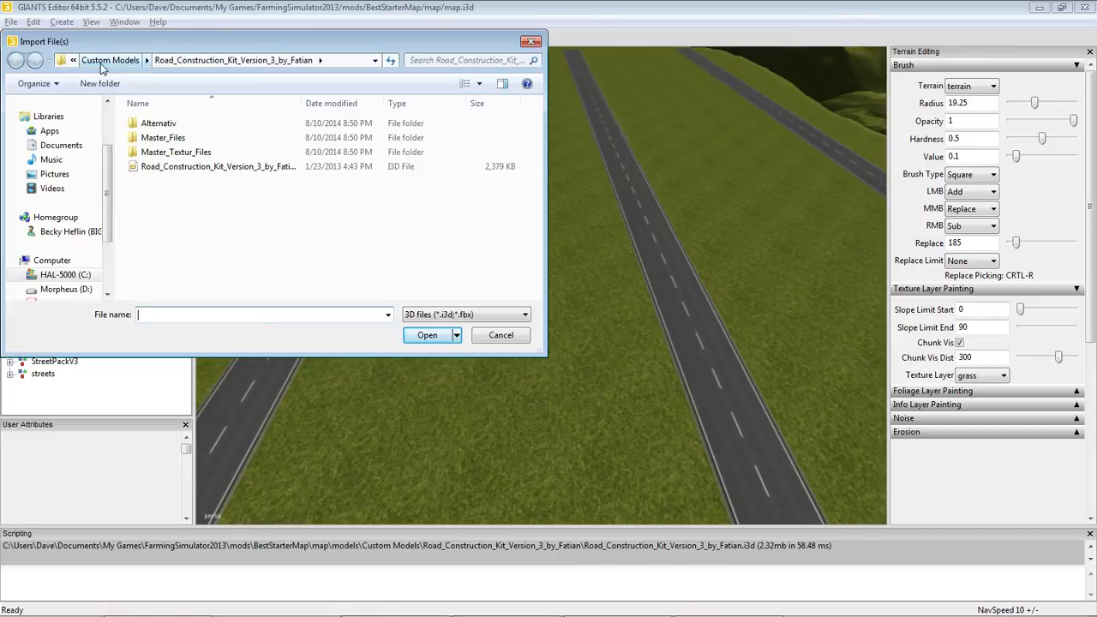
pyautogui.click(73, 60)
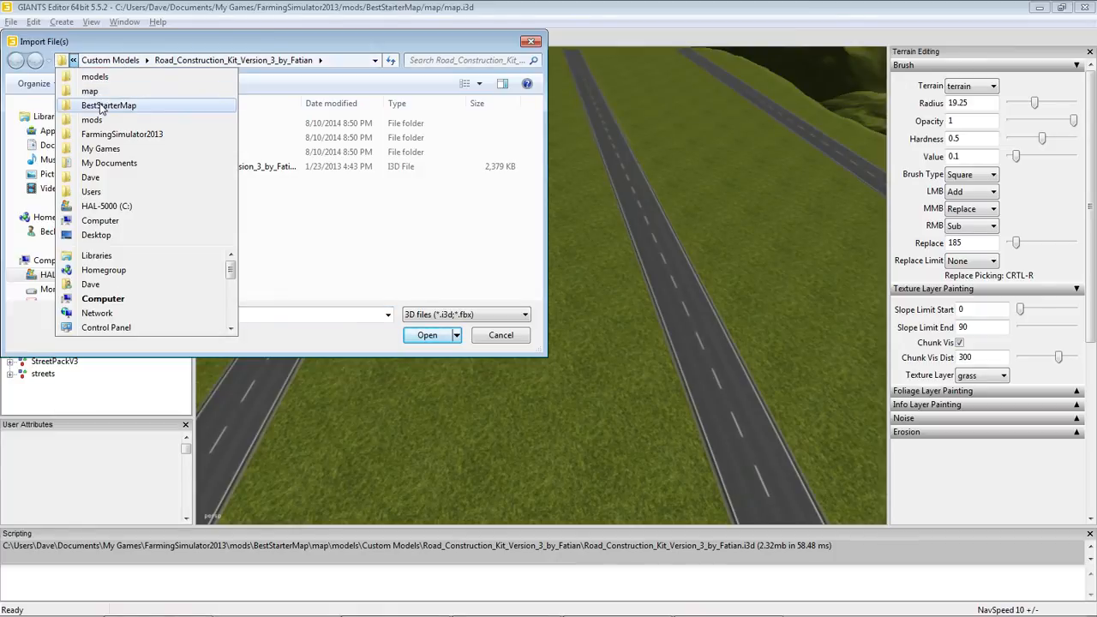
pyautogui.click(103, 105)
pyautogui.doubleClick(154, 128)
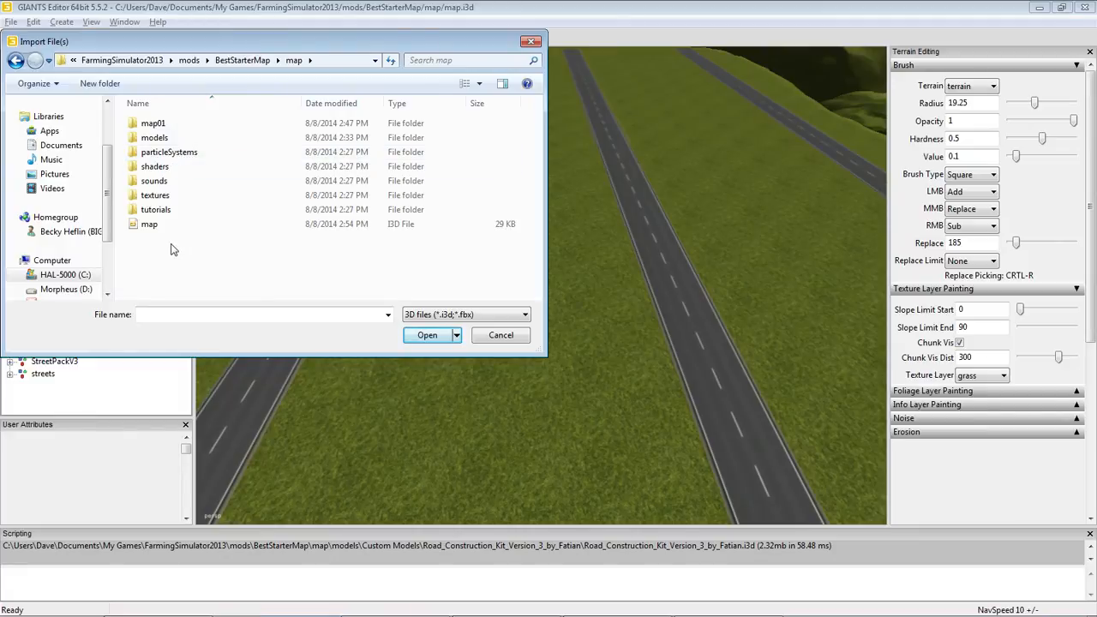
pyautogui.doubleClick(154, 137)
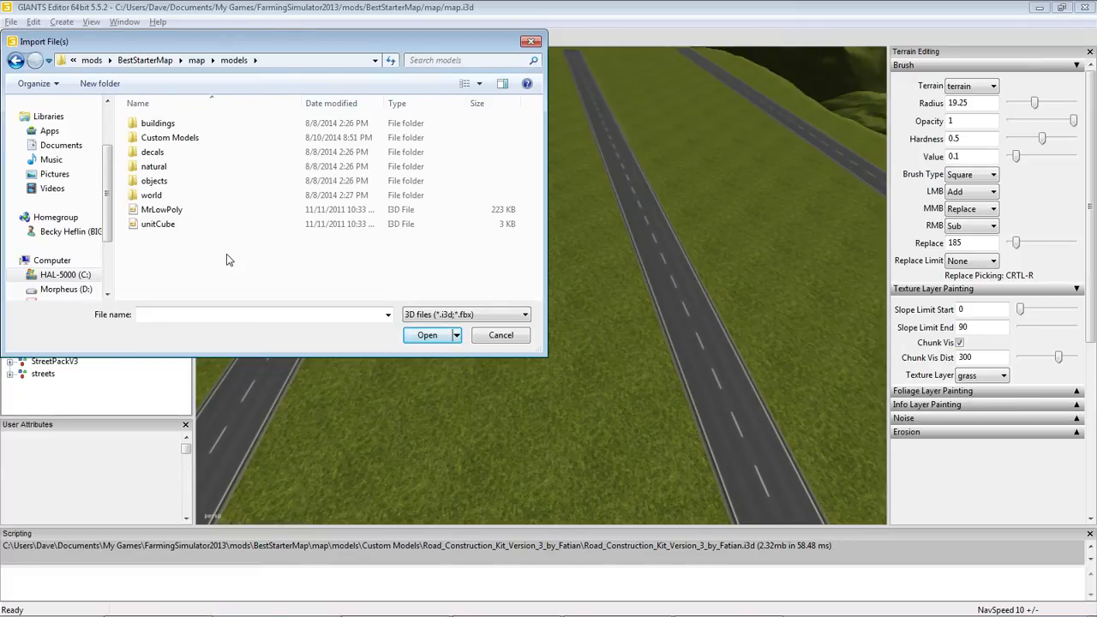
# Import the flowersLavender model from the natural/trees folder
pyautogui.click(165, 170)
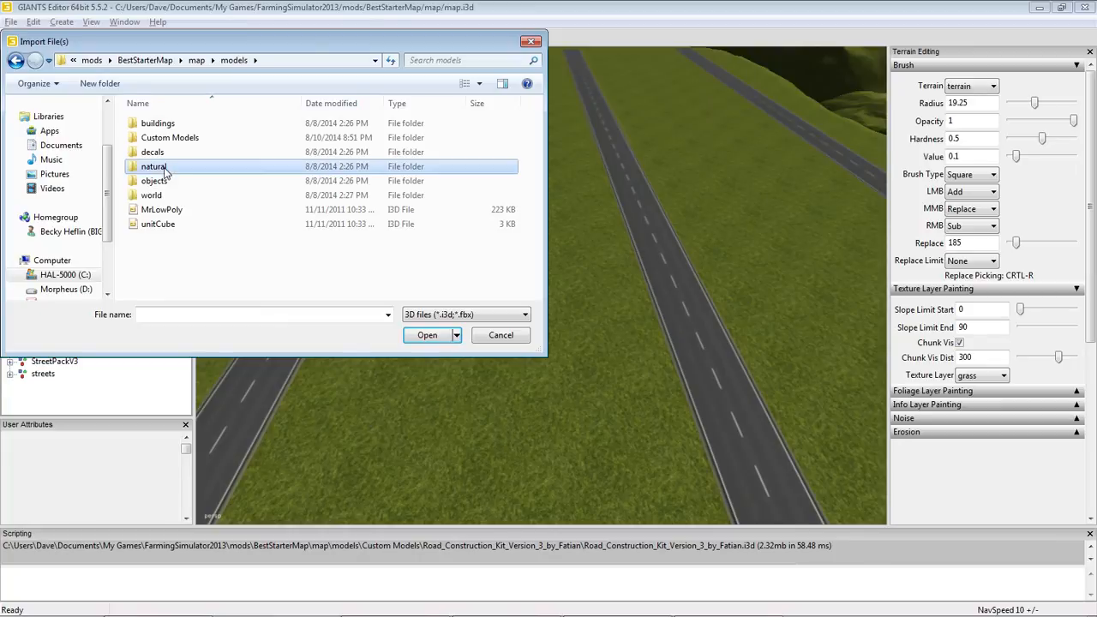
pyautogui.doubleClick(164, 171)
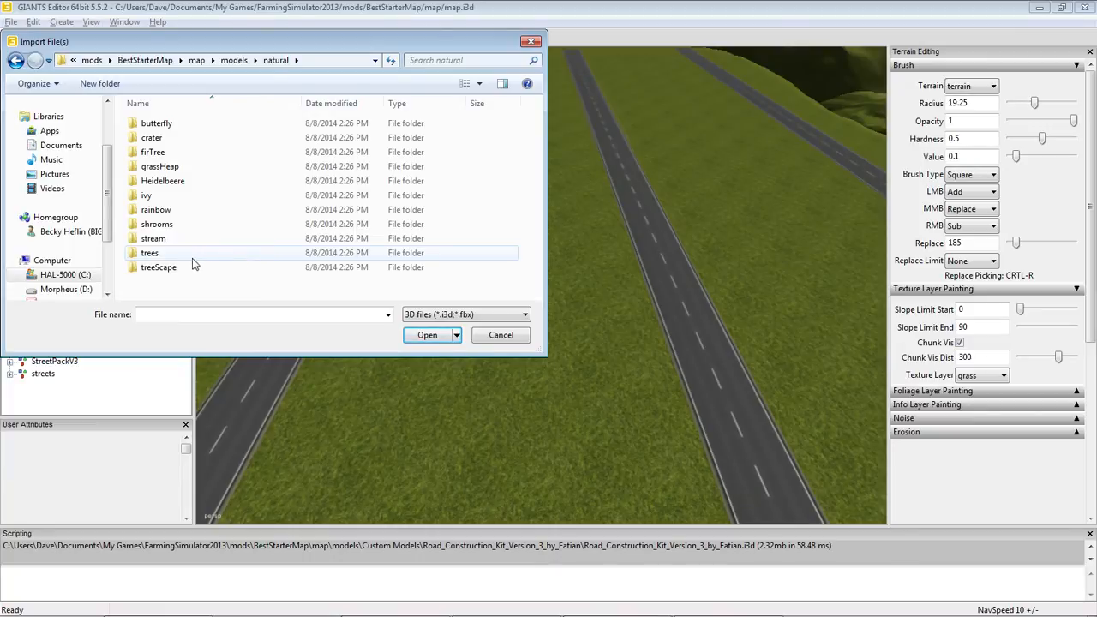
pyautogui.click(152, 256)
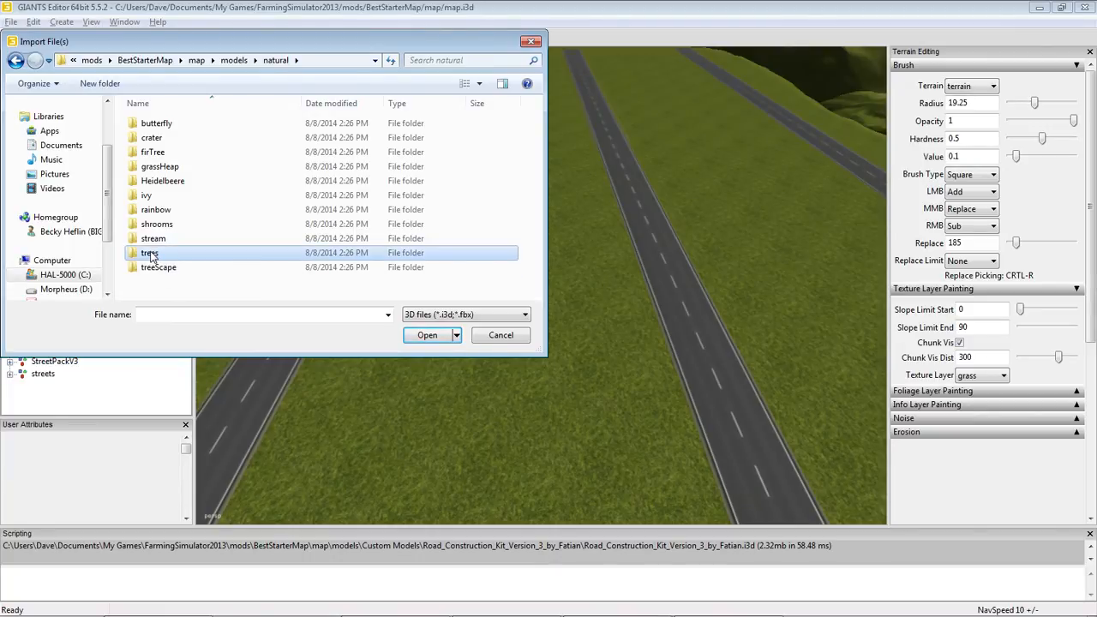
pyautogui.doubleClick(153, 255)
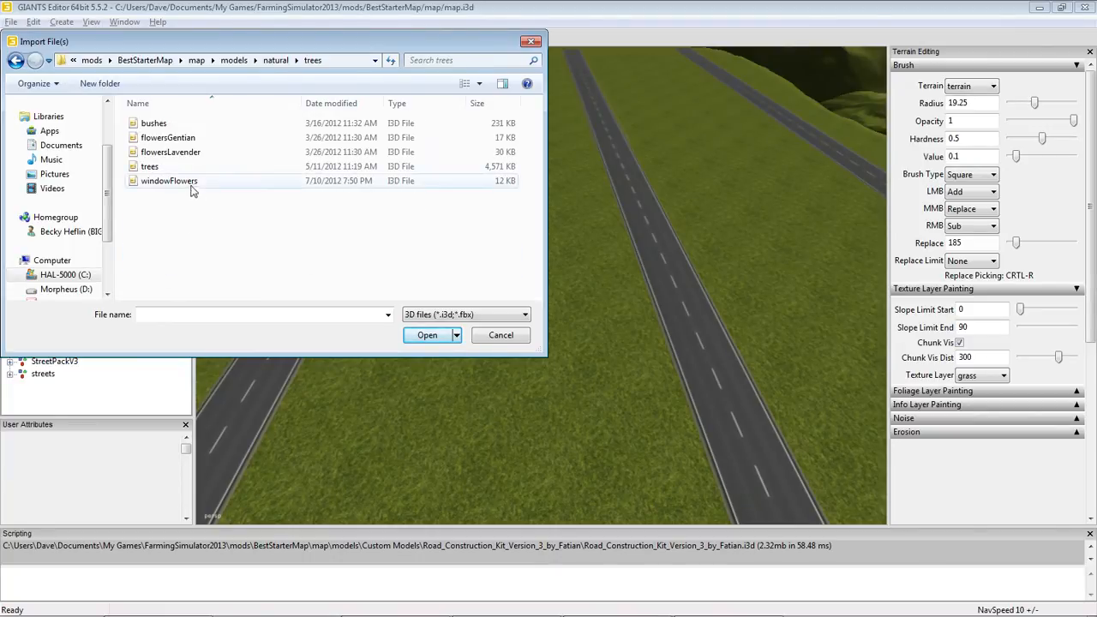
pyautogui.click(157, 171)
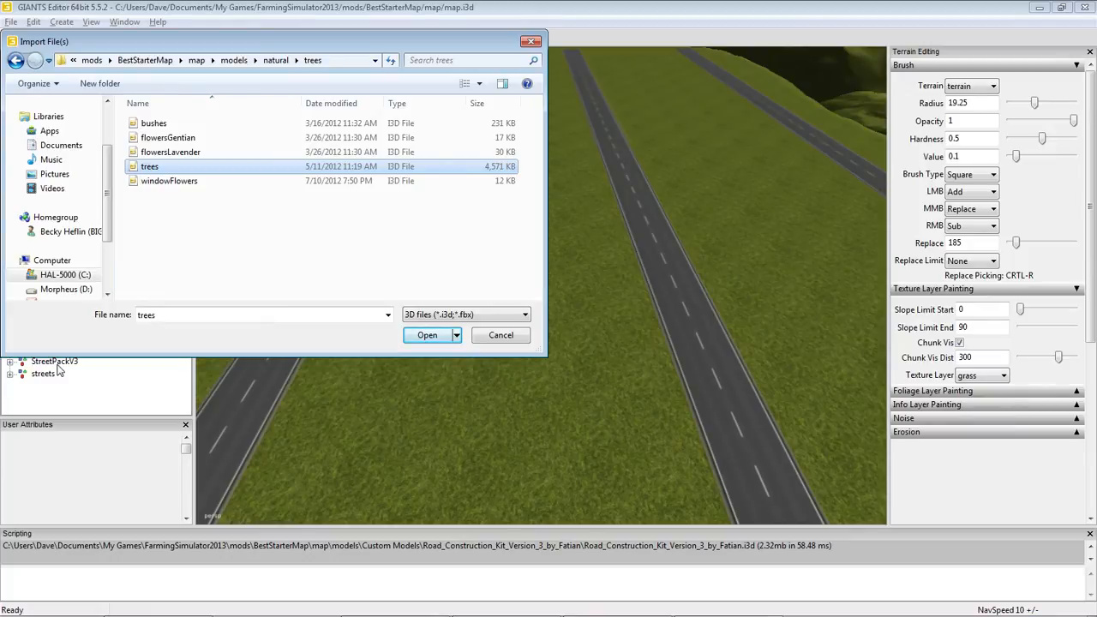
pyautogui.click(346, 126)
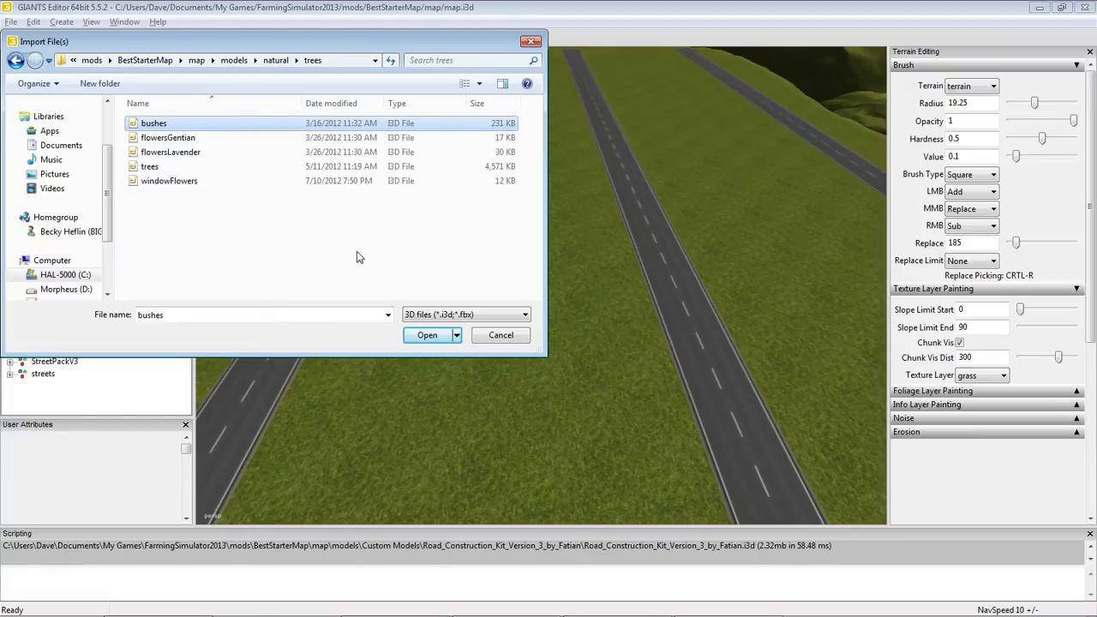
pyautogui.click(173, 153)
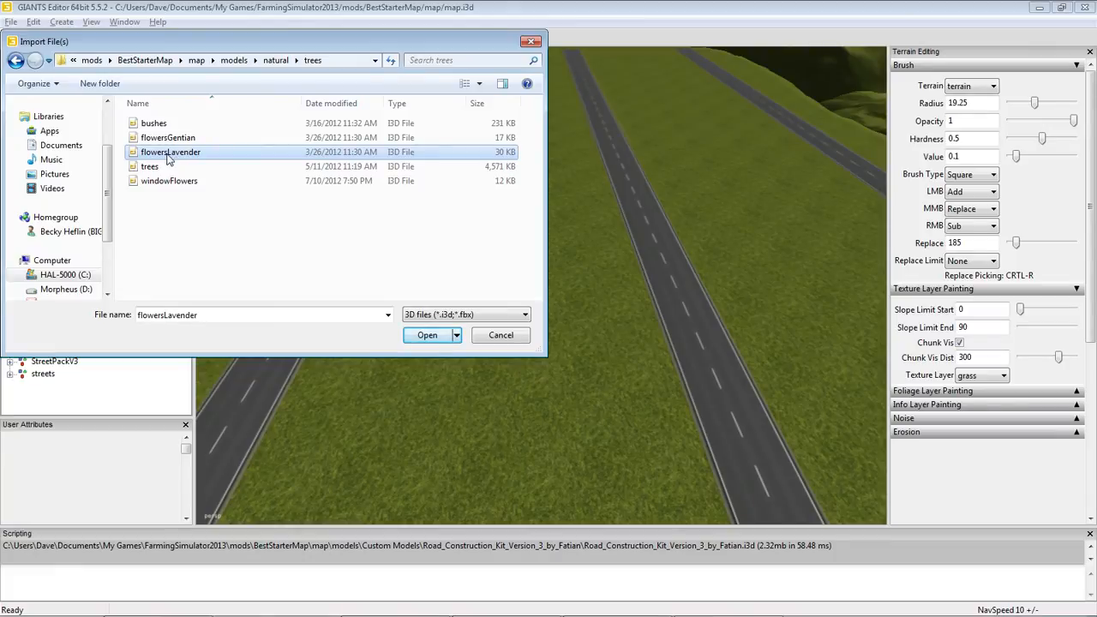
pyautogui.click(426, 335)
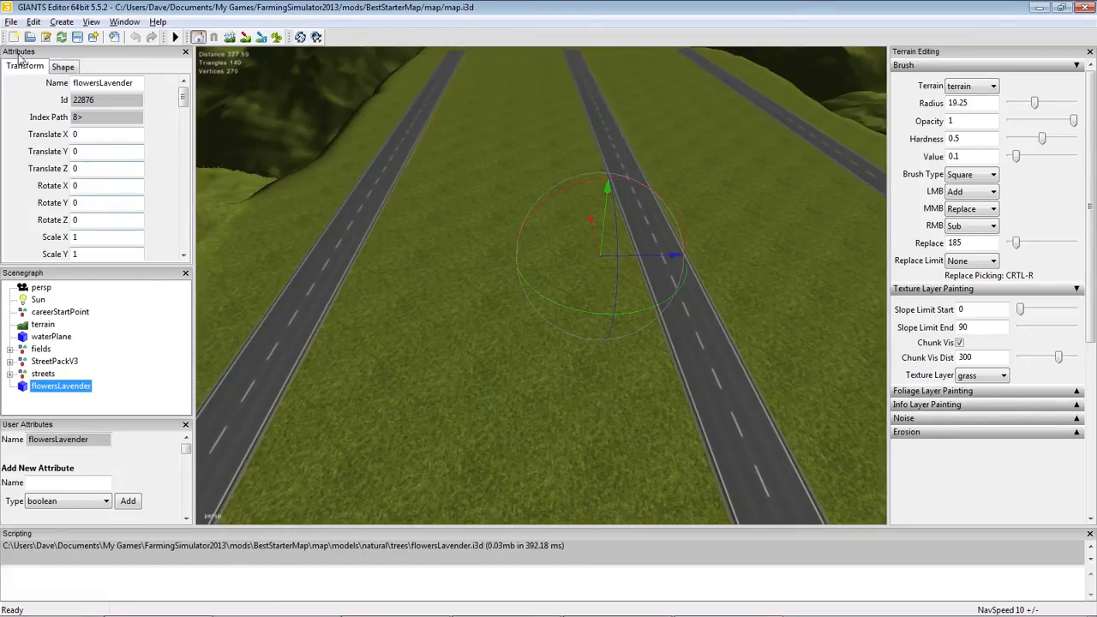
# Create a top-level transform group and name it flowers
pyautogui.click(60, 23)
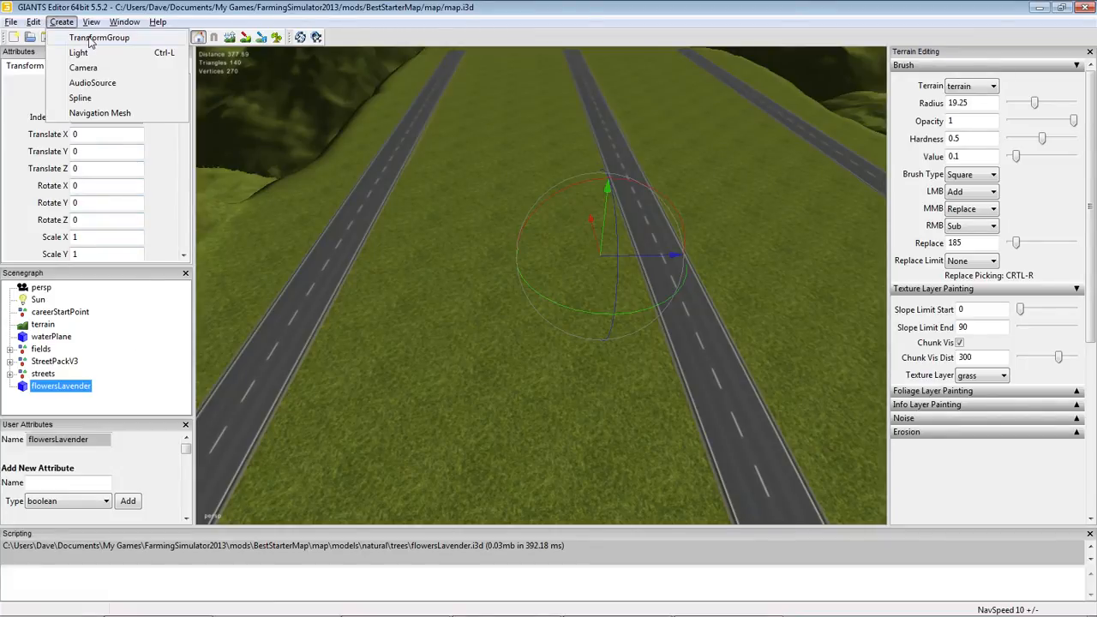
pyautogui.click(147, 344)
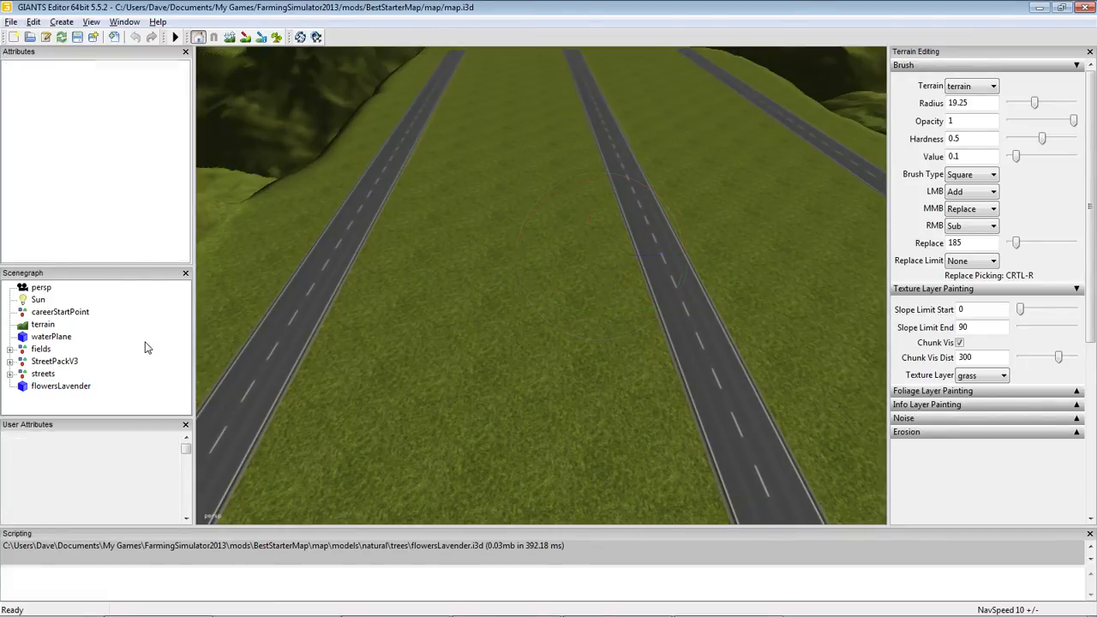
pyautogui.click(71, 25)
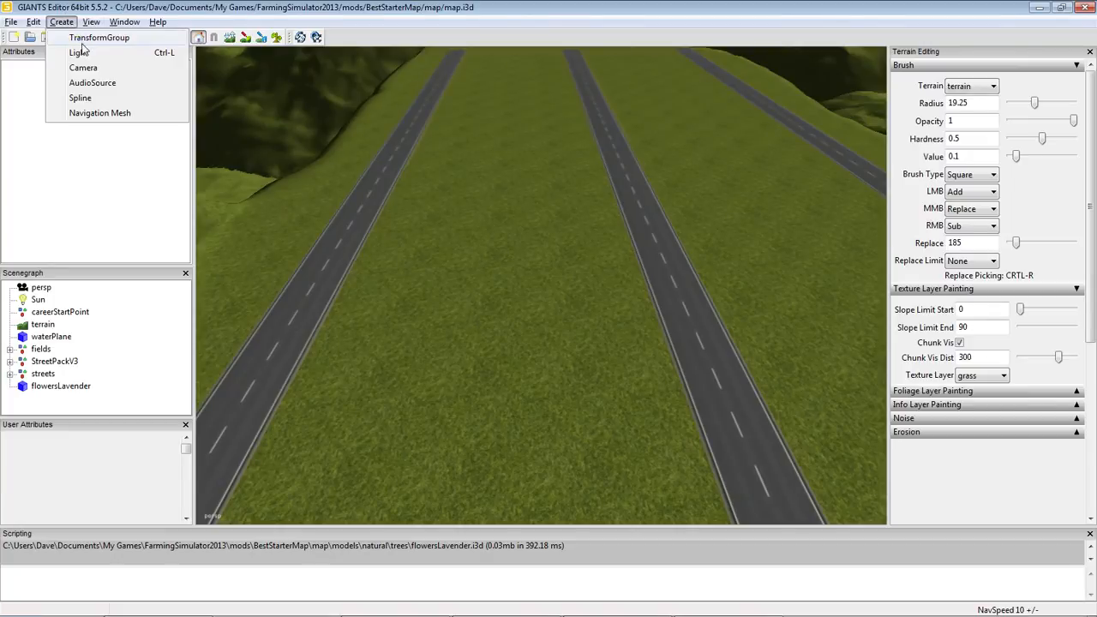
pyautogui.click(88, 39)
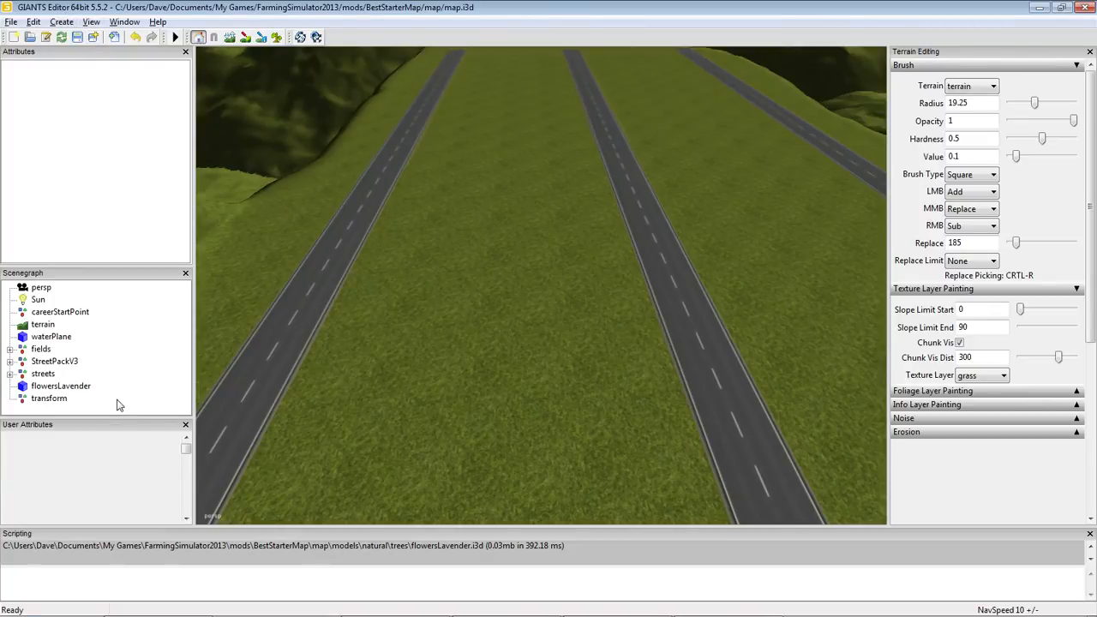
pyautogui.click(49, 400)
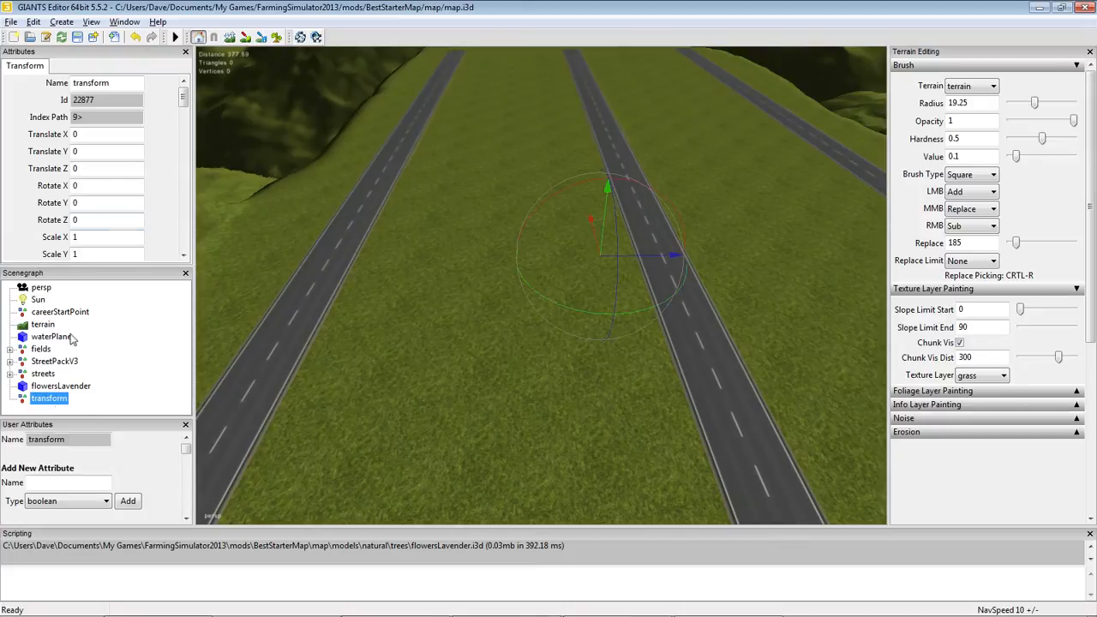
pyautogui.moveTo(121, 84); pyautogui.dragTo(71, 82)
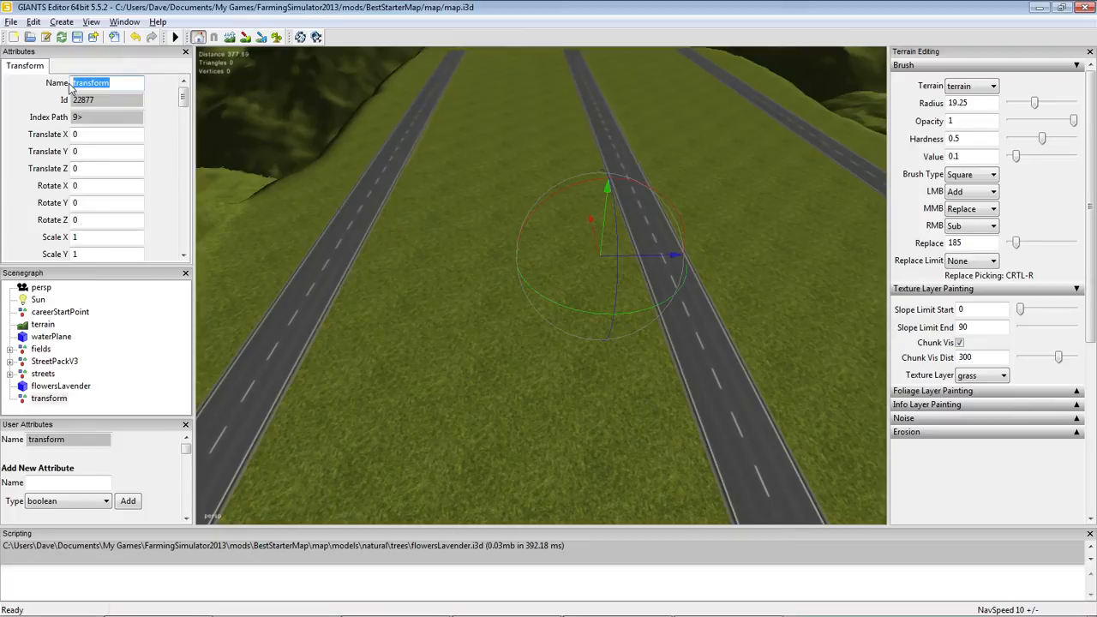
pyautogui.write('B')
pyautogui.press('BackSpace')
pyautogui.write('flowers')
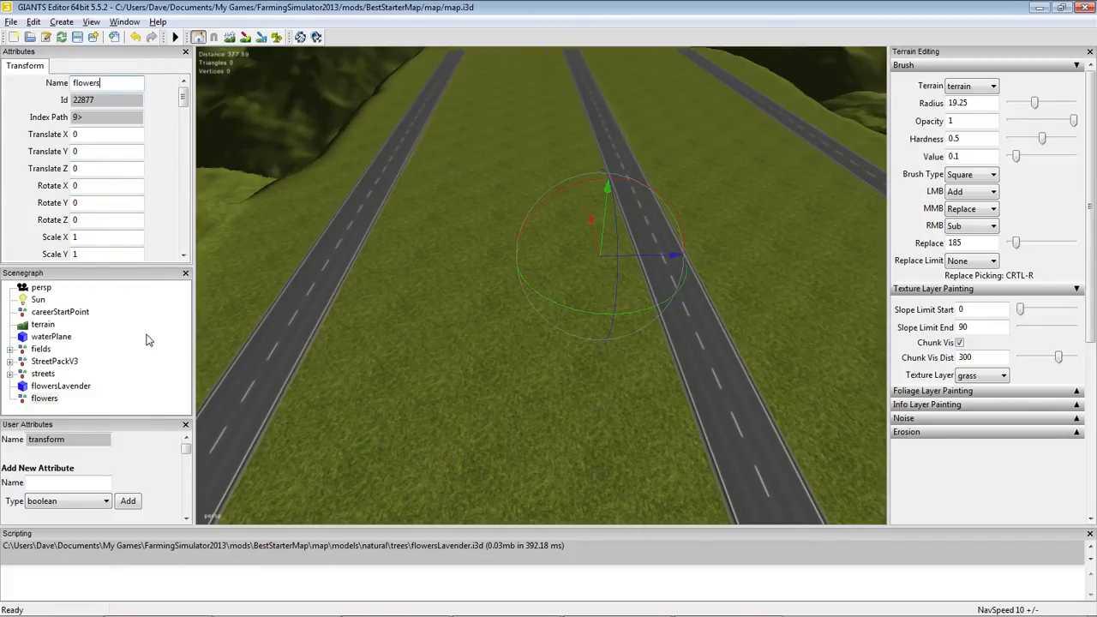
pyautogui.click(38, 399)
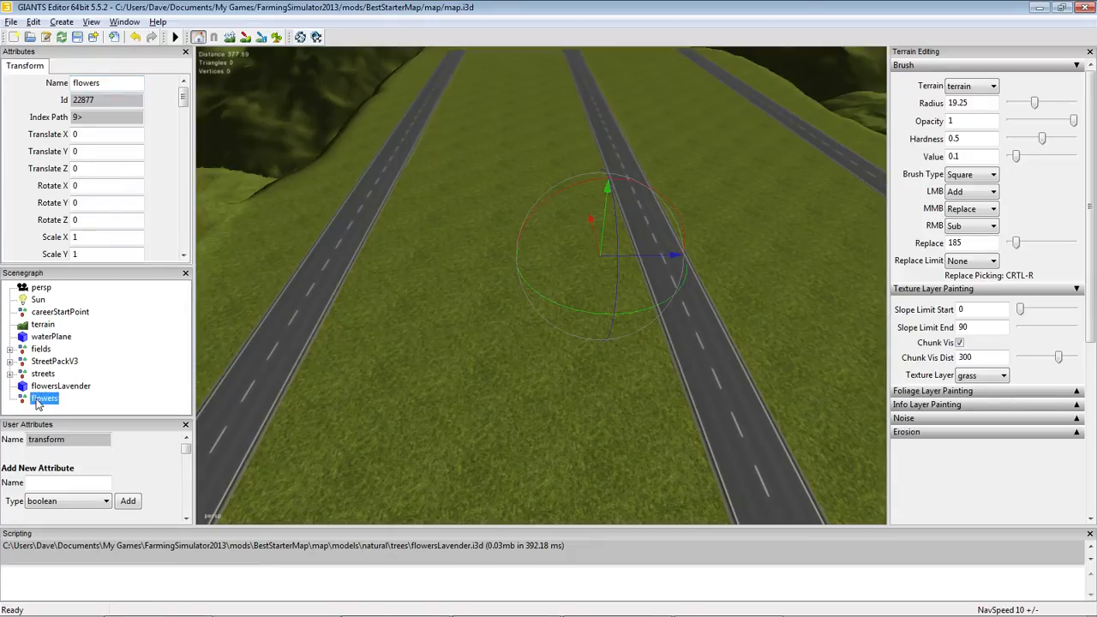
# Create a second top-level transform group and name it sheeparea
pyautogui.click(157, 392)
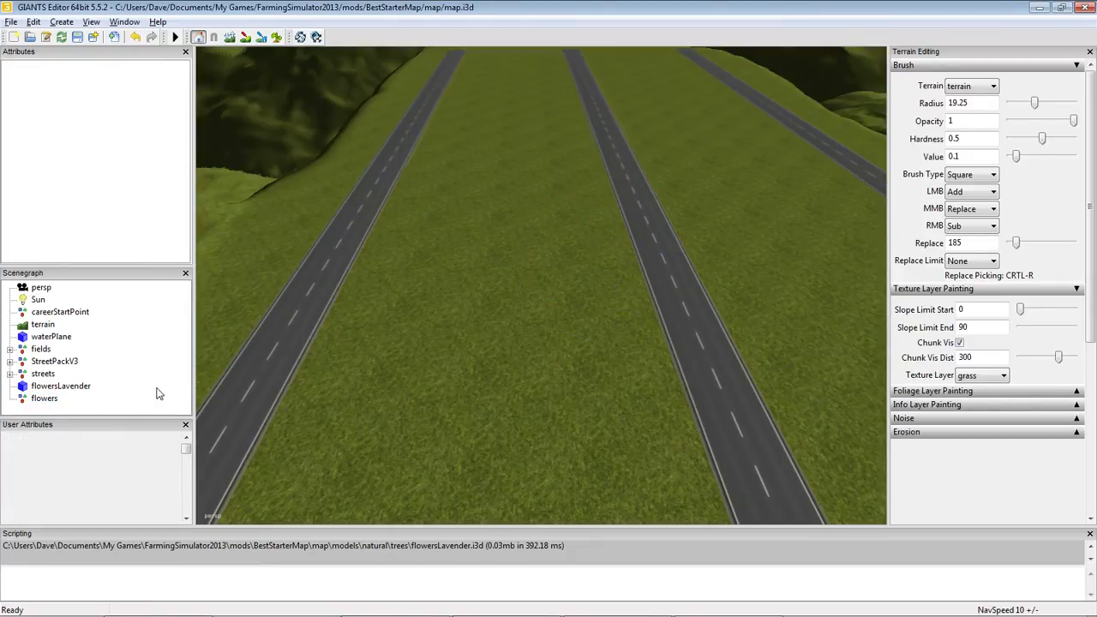
pyautogui.click(61, 23)
pyautogui.click(103, 38)
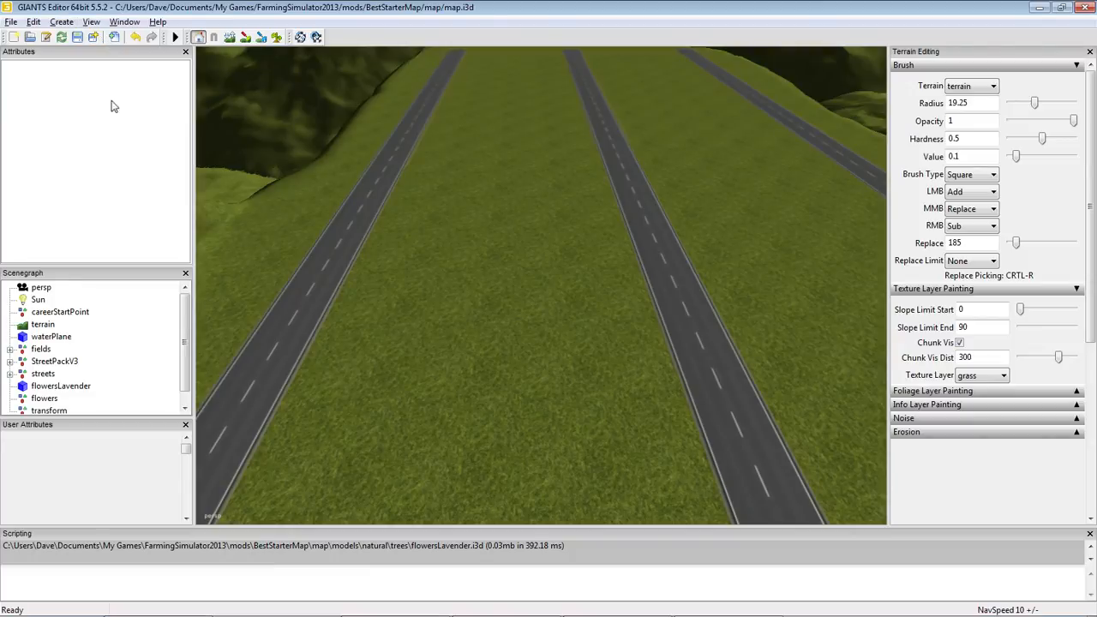
pyautogui.click(185, 409)
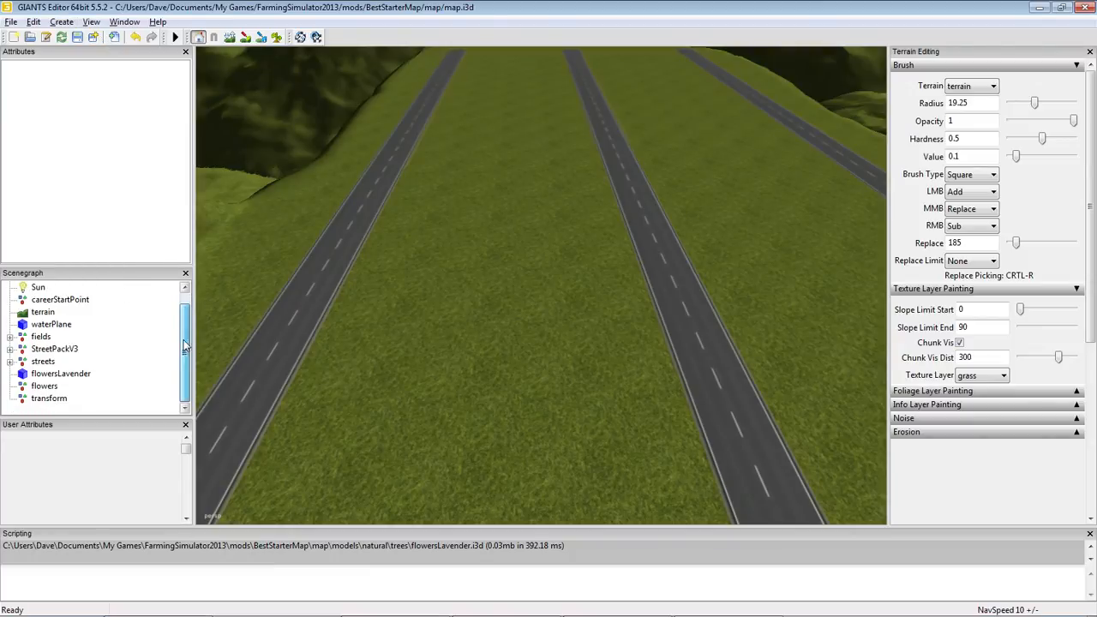
pyautogui.click(40, 401)
pyautogui.moveTo(79, 85); pyautogui.dragTo(73, 86)
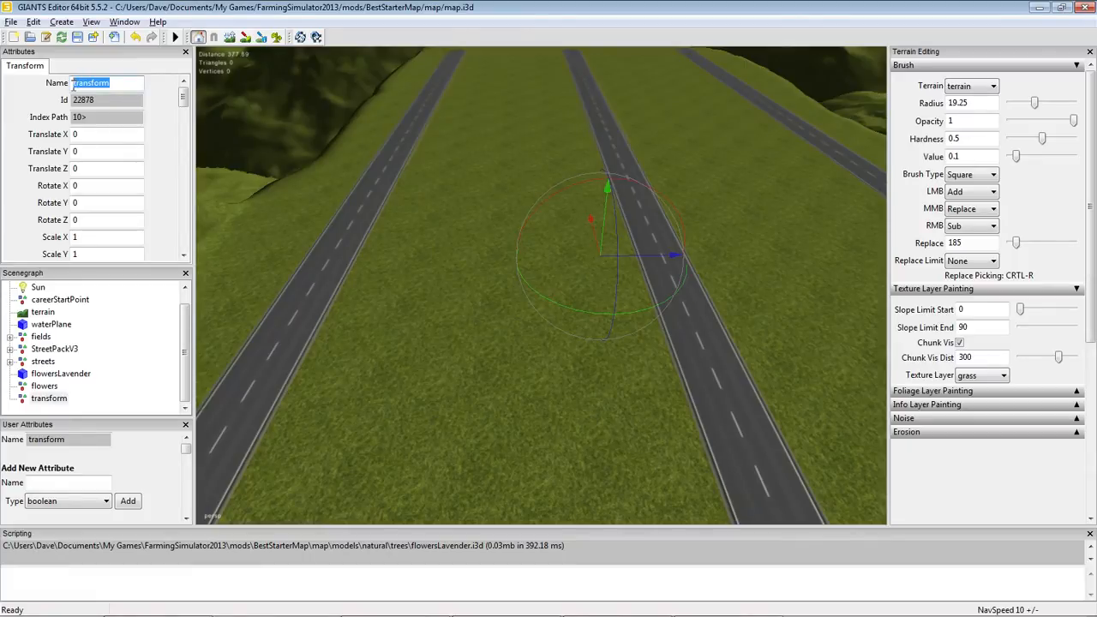
pyautogui.write('sheeparea')
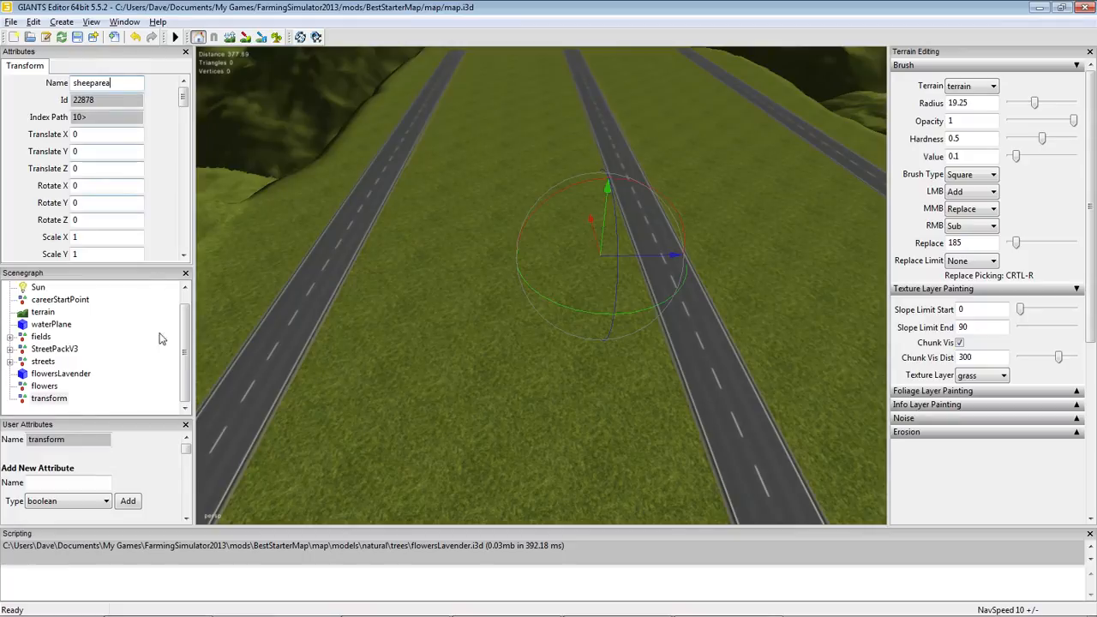
pyautogui.press('Return')
pyautogui.click(156, 408)
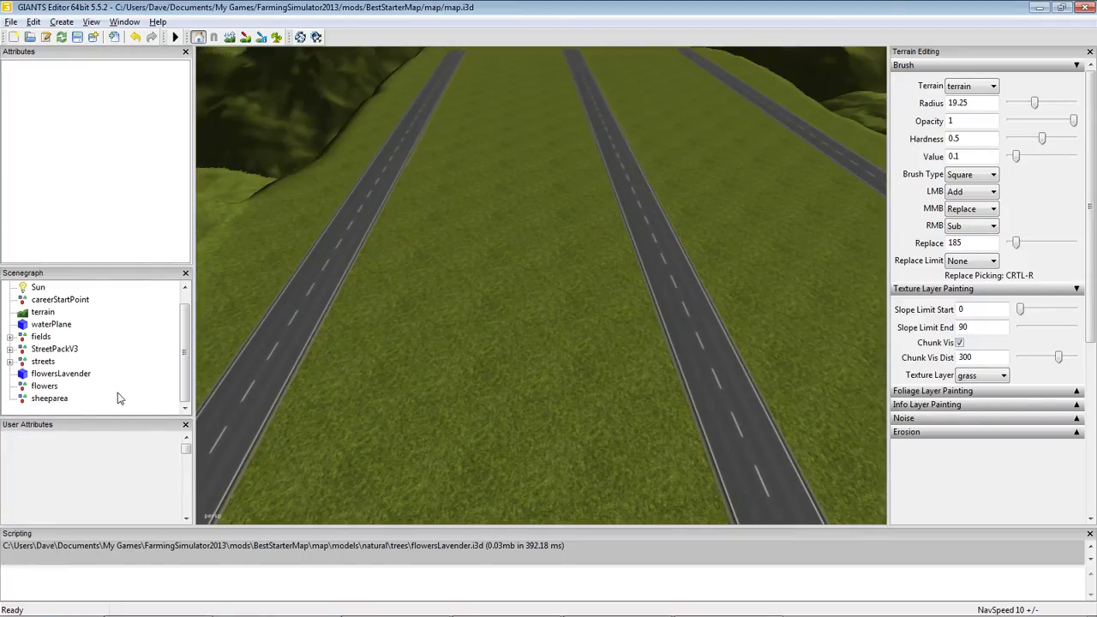
# Move the new sheeparea group into the flowers group by cutting and pasting it, and select it there
pyautogui.click(47, 400)
pyautogui.rightClick(47, 400)
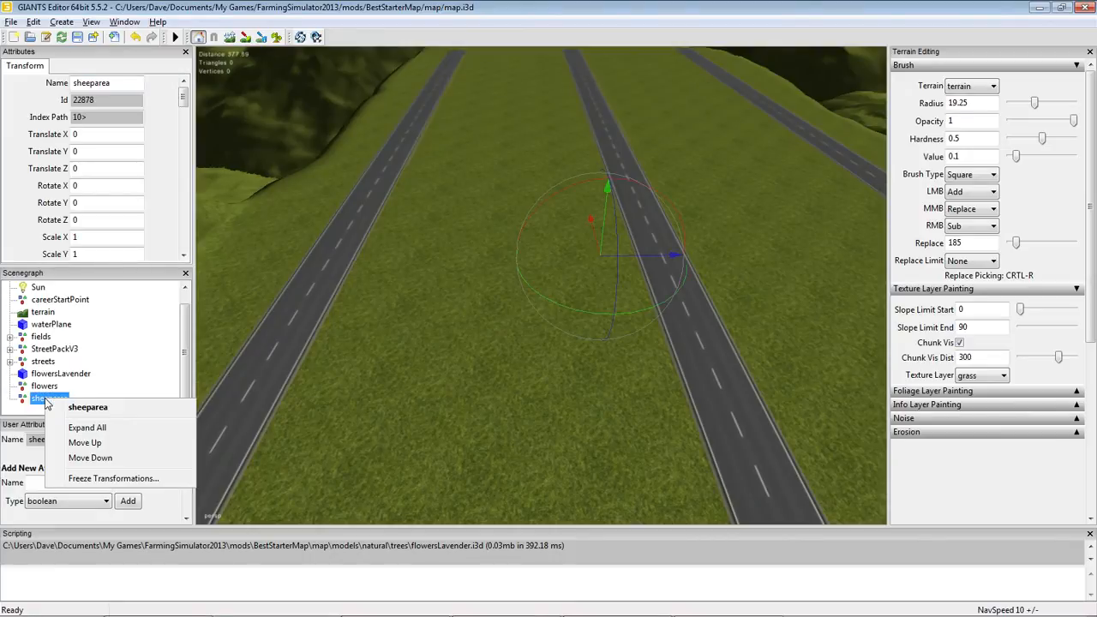
pyautogui.click(40, 400)
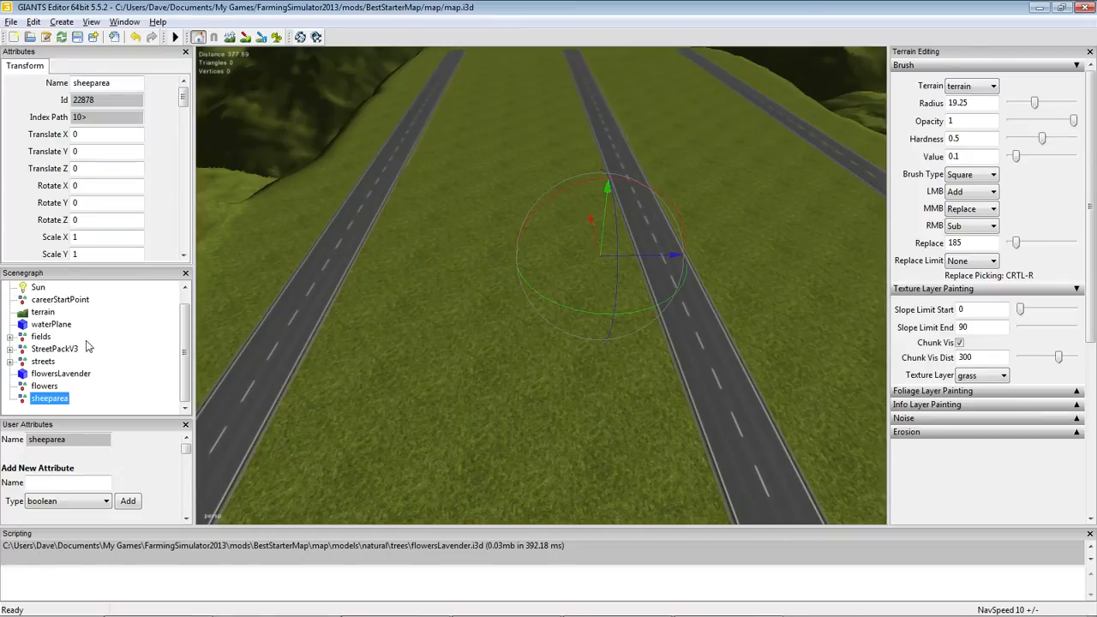
pyautogui.click(33, 22)
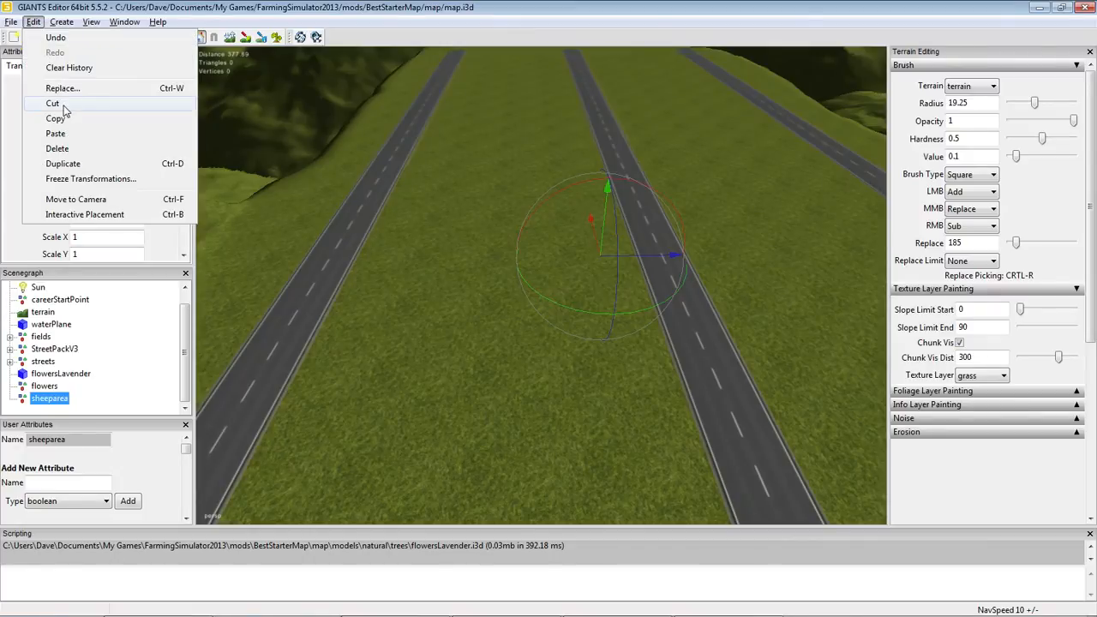
pyautogui.click(53, 104)
pyautogui.click(44, 399)
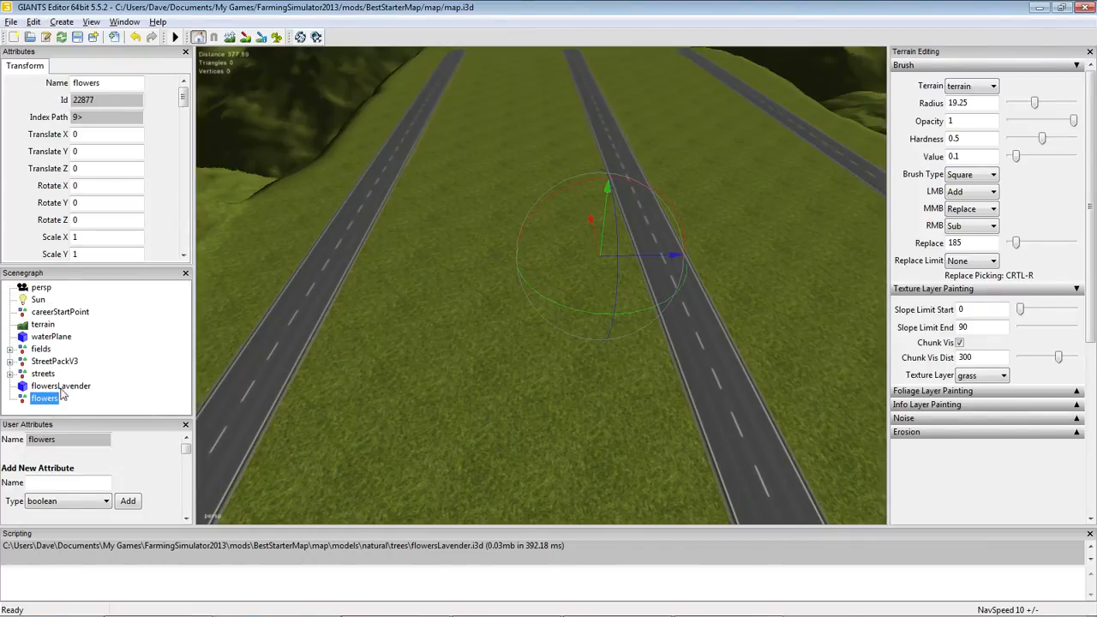
pyautogui.click(33, 21)
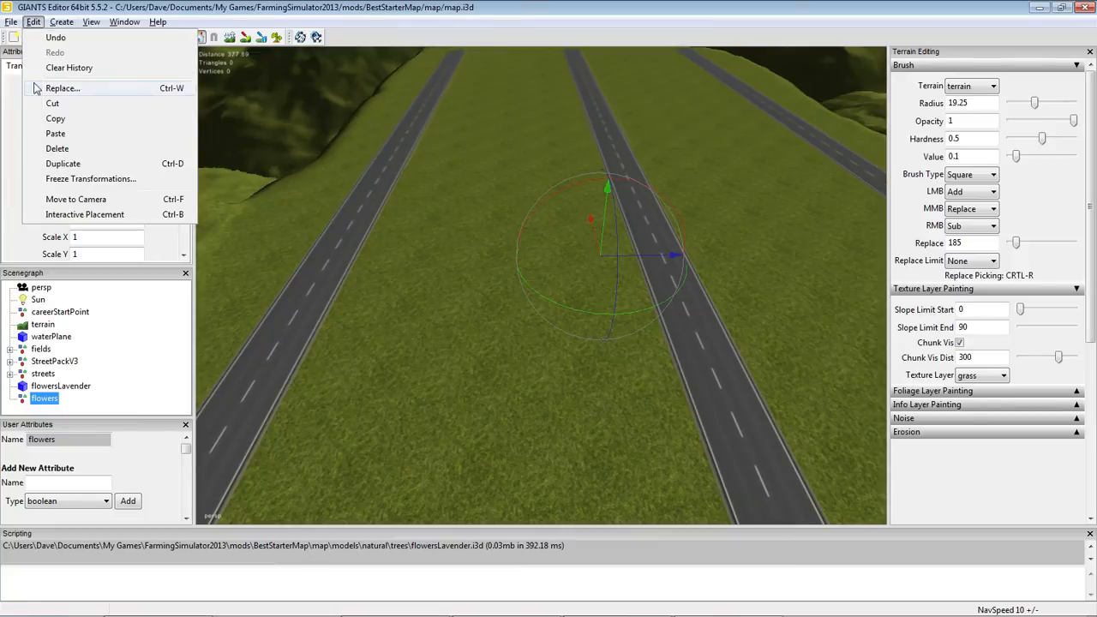
pyautogui.click(56, 135)
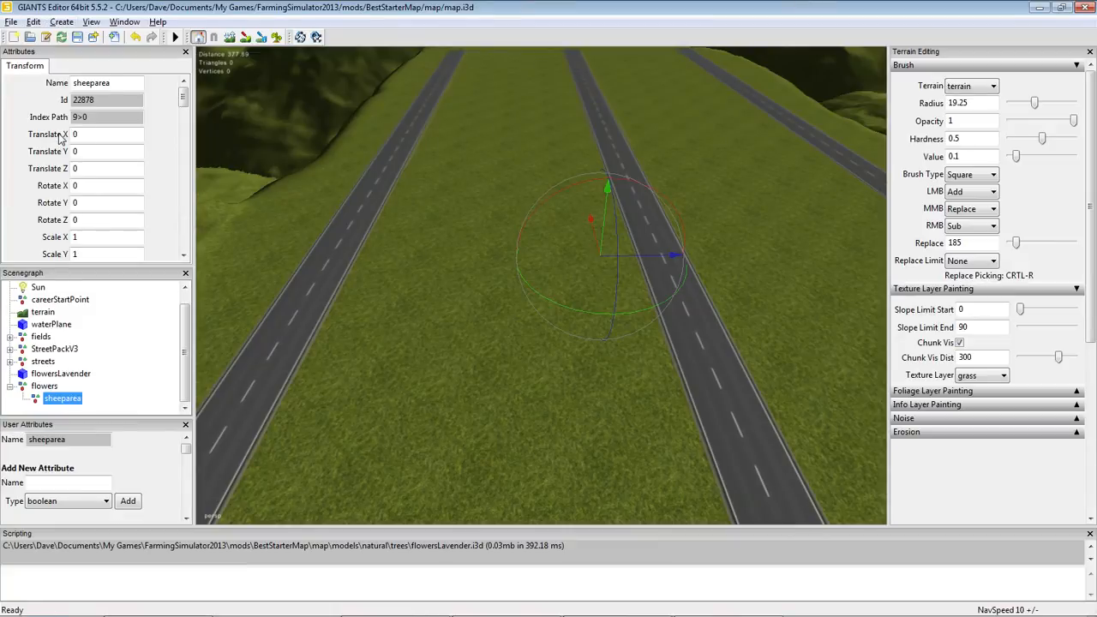
pyautogui.click(23, 388)
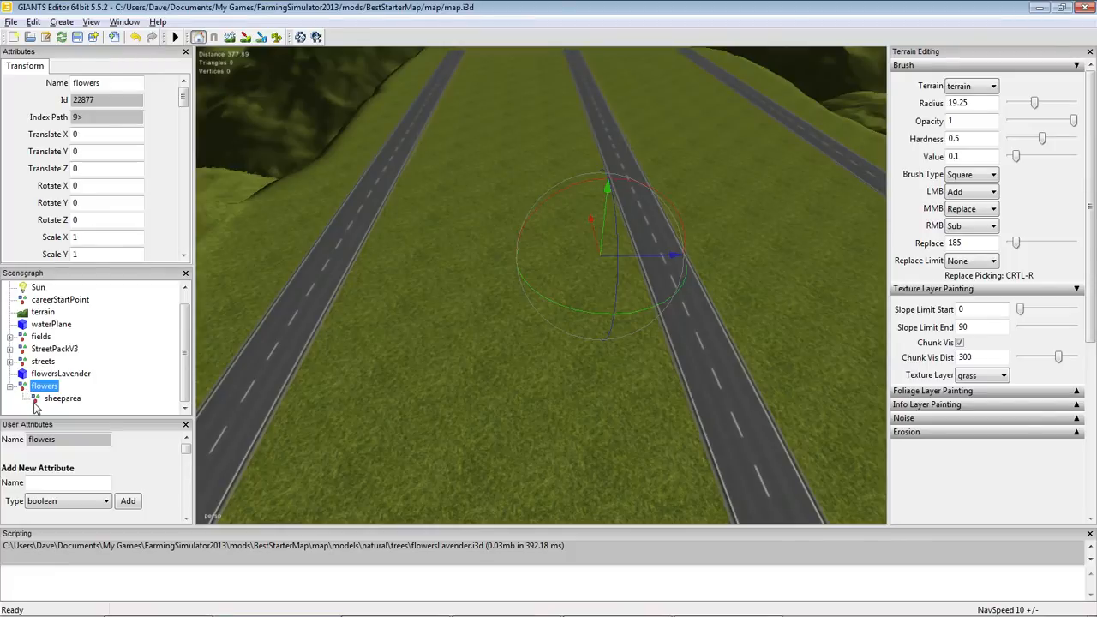
pyautogui.click(35, 401)
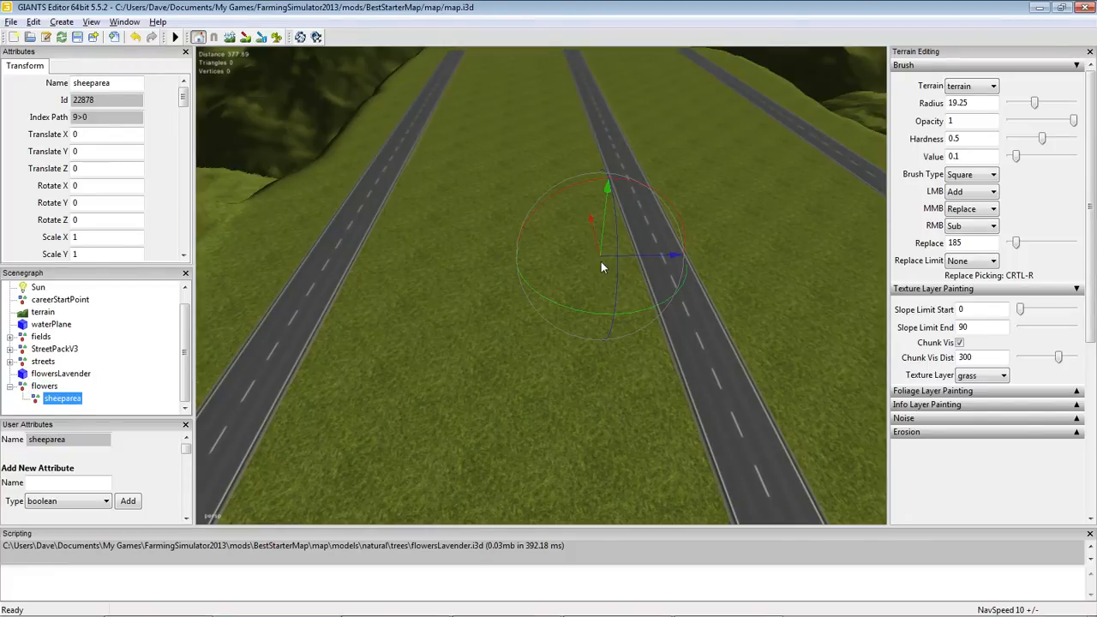
# Place the sheeparea group on the grass beside the end of the road using Interactive Placement
pyautogui.keyDown('alt'); pyautogui.moveTo(548, 418); pyautogui.dragTo(753, 5, button='right'); pyautogui.keyUp('alt')
pyautogui.keyDown('alt'); pyautogui.moveTo(624, 343); pyautogui.dragTo(593, 408, button='right'); pyautogui.keyUp('alt')
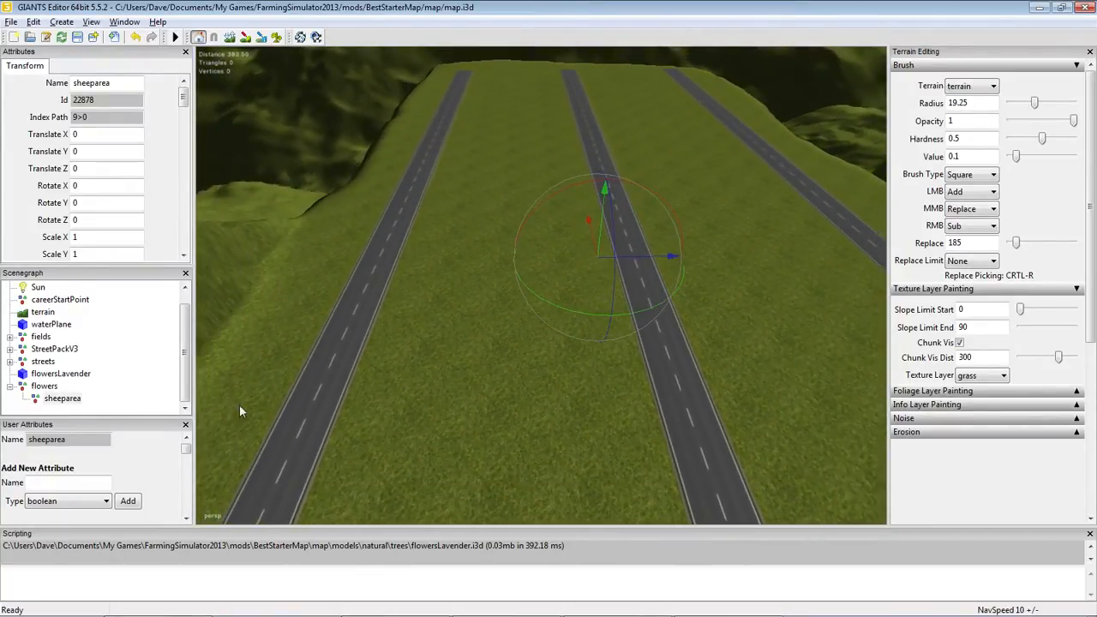
pyautogui.click(65, 400)
pyautogui.keyDown('alt'); pyautogui.moveTo(453, 436); pyautogui.dragTo(975, 124); pyautogui.keyUp('alt')
pyautogui.keyDown('alt'); pyautogui.moveTo(766, 339); pyautogui.dragTo(711, 464); pyautogui.keyUp('alt')
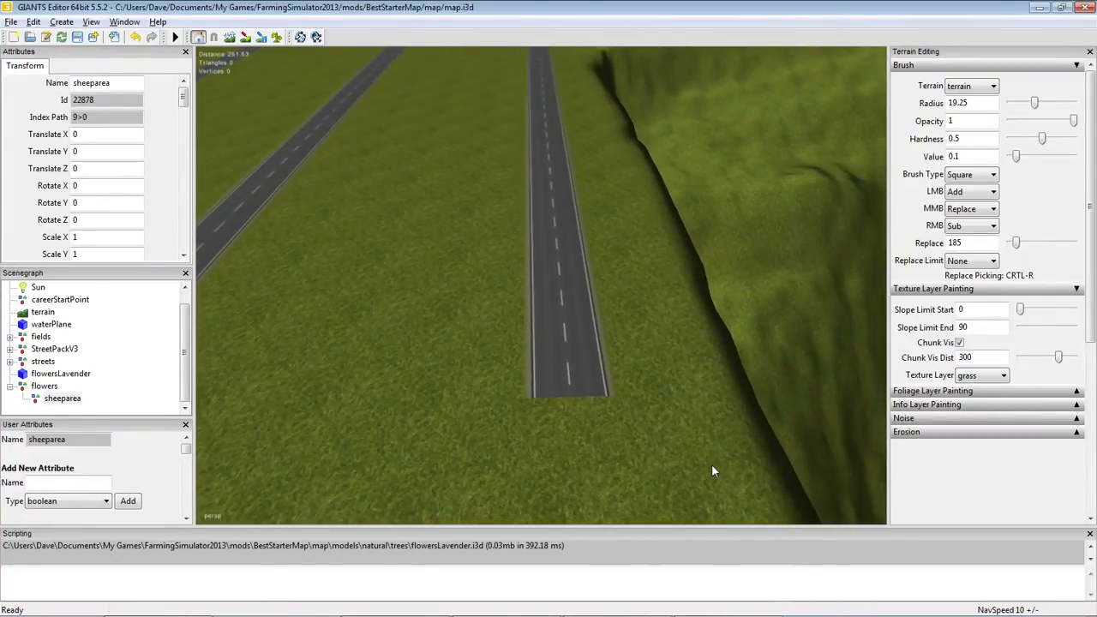
pyautogui.click(38, 400)
pyautogui.hotkey('ctrl', 'b')
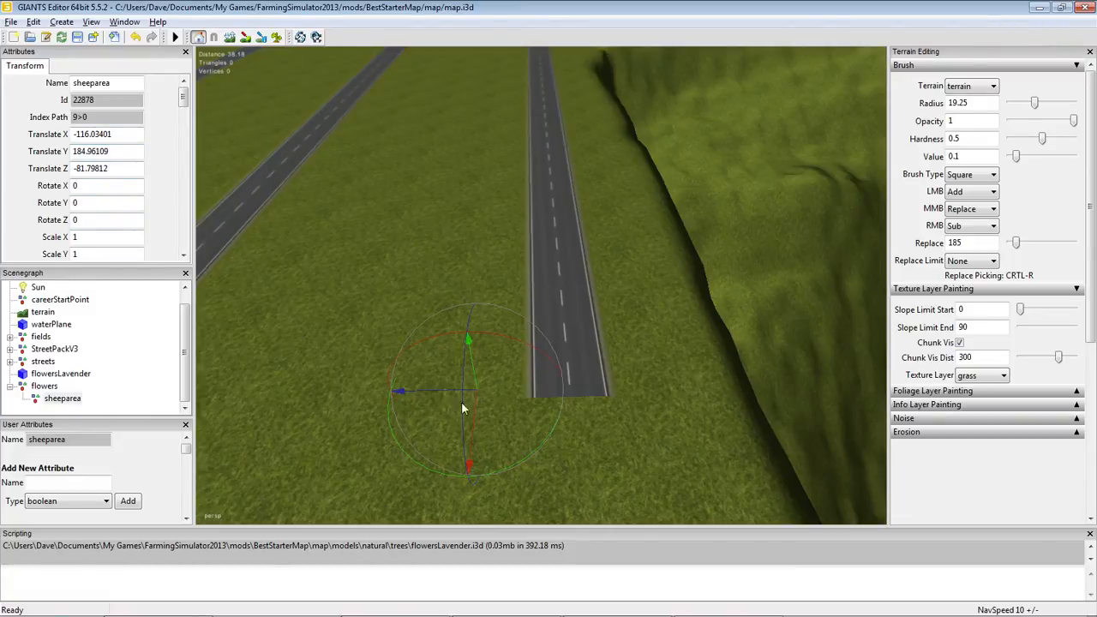
# Set the sheeparea group's Translate Y to 185
pyautogui.click(44, 385)
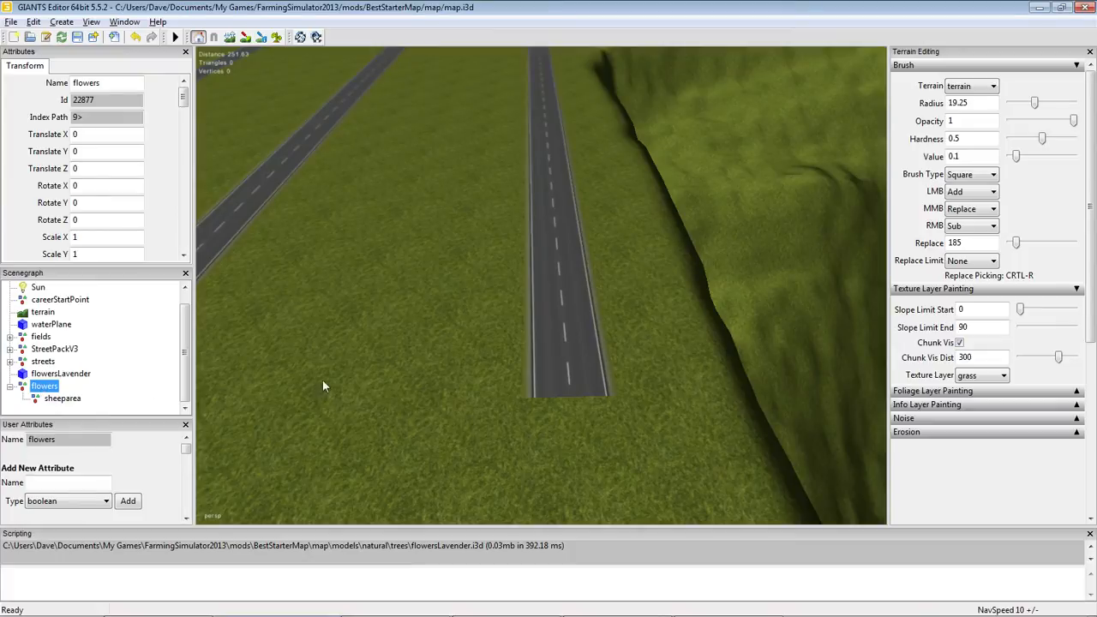
pyautogui.moveTo(420, 370)
pyautogui.keyDown('alt'); pyautogui.mouseDown()
pyautogui.moveTo(316, 402)
pyautogui.moveTo(85, 401)
pyautogui.moveTo(403, 386)
pyautogui.moveTo(407, 363)
pyautogui.mouseUp(); pyautogui.keyUp('alt')
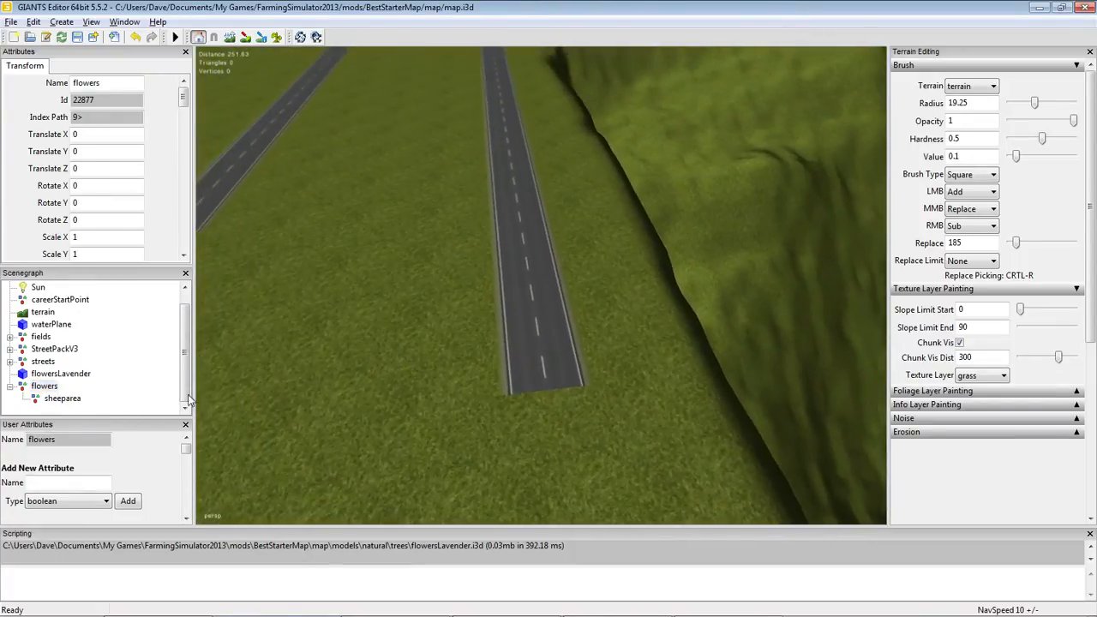
pyautogui.click(63, 399)
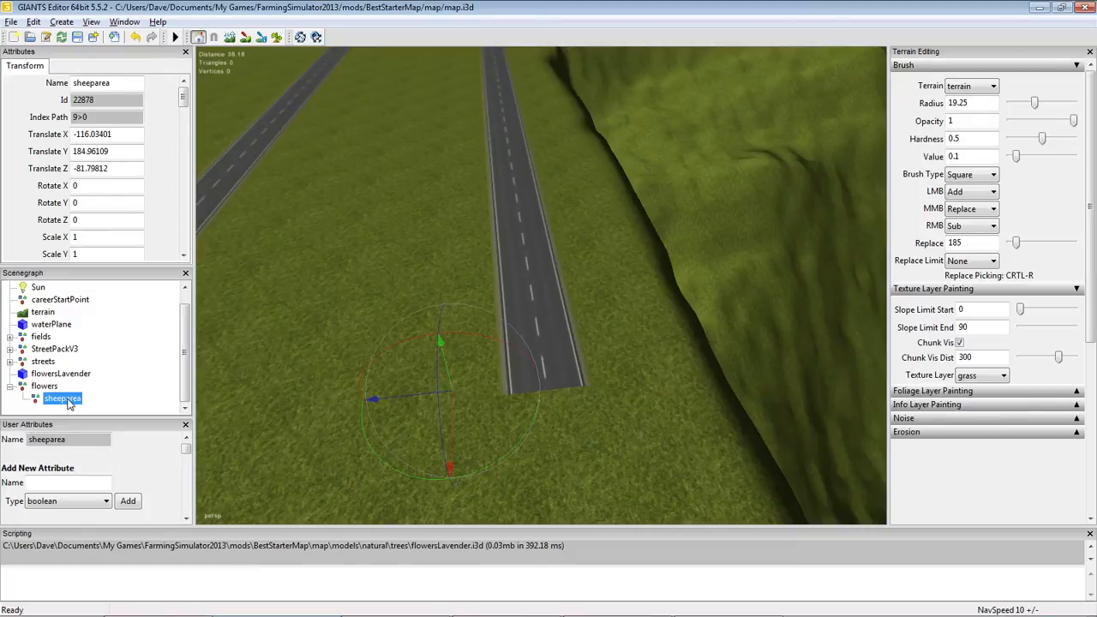
pyautogui.moveTo(124, 151); pyautogui.dragTo(48, 151)
pyautogui.write('185')
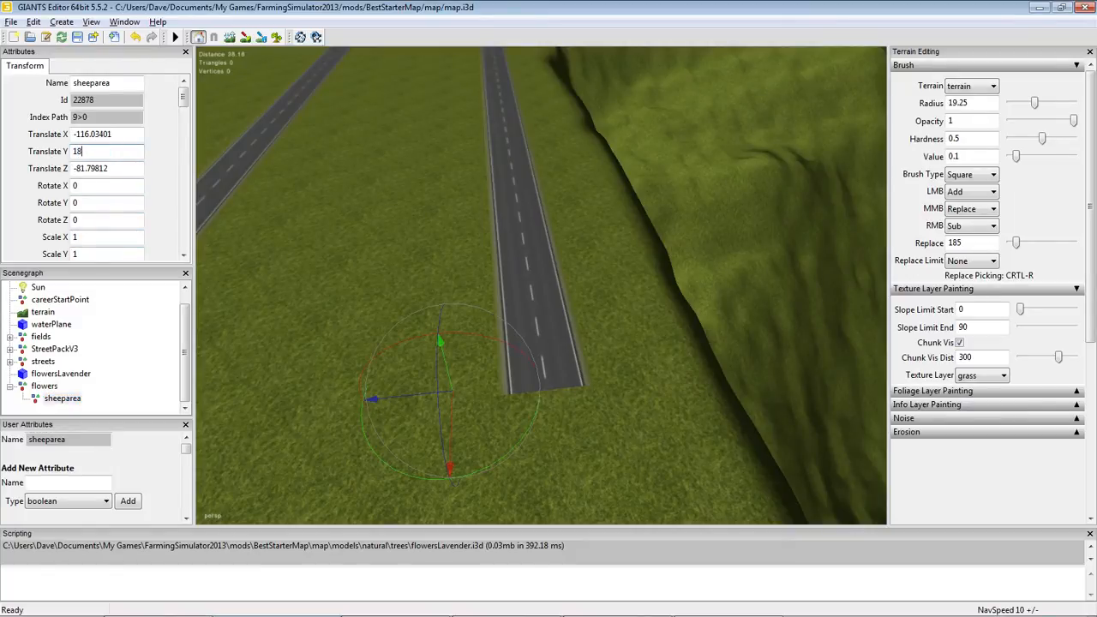
# Set the sheeparea group's Translate Z to -80
pyautogui.click(118, 169)
pyautogui.moveTo(120, 171); pyautogui.dragTo(62, 174)
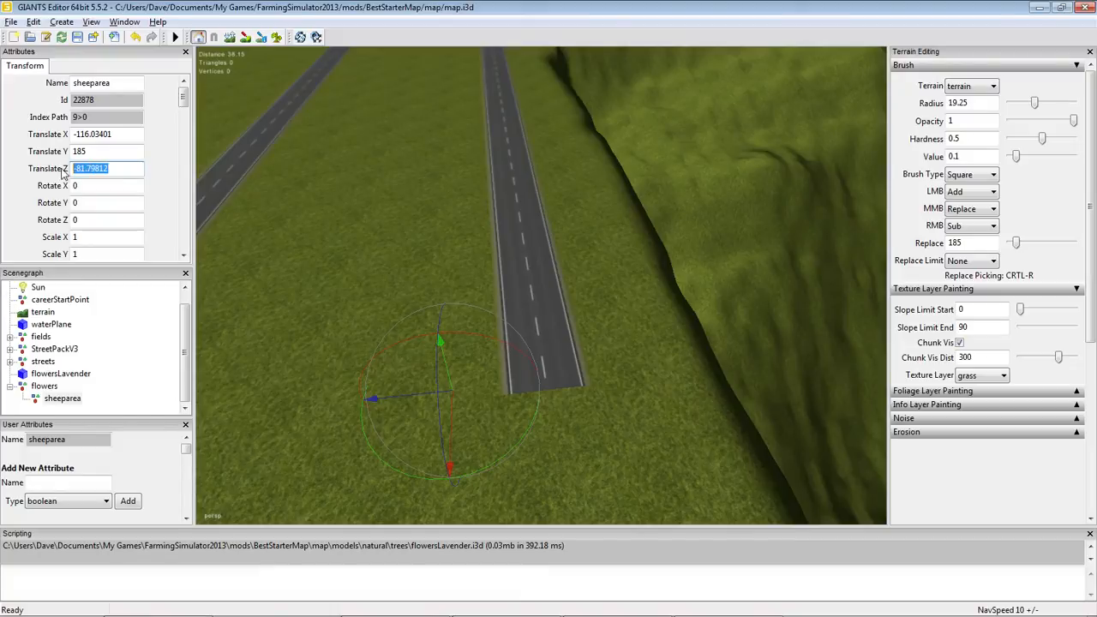
pyautogui.write('-80')
pyautogui.click(103, 202)
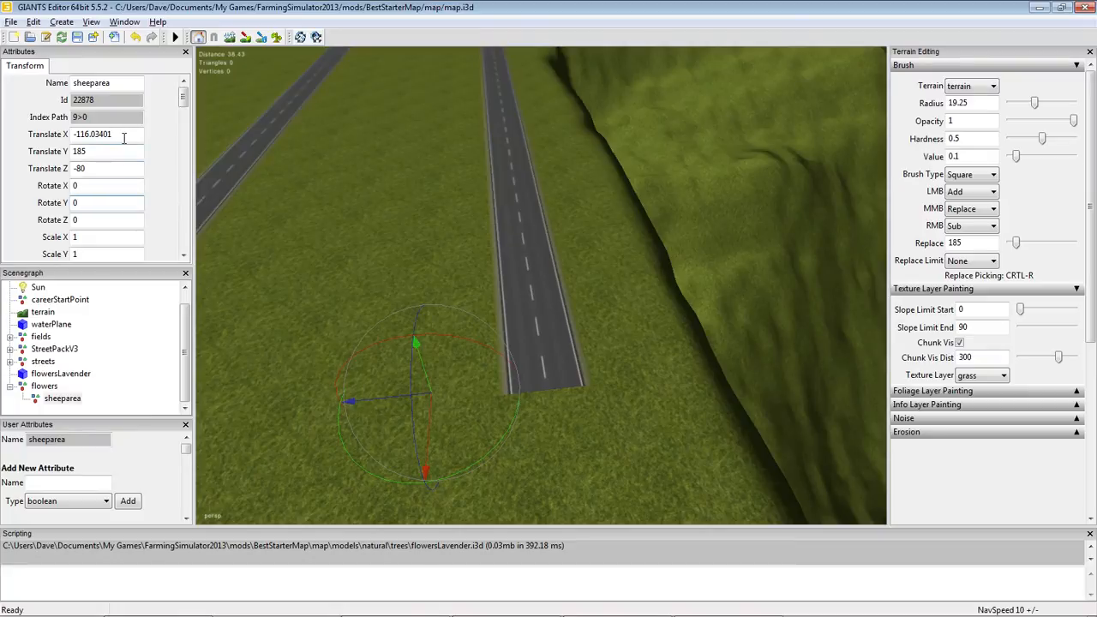
# Set the sheeparea group's Translate X to -115
pyautogui.moveTo(124, 134); pyautogui.dragTo(65, 135)
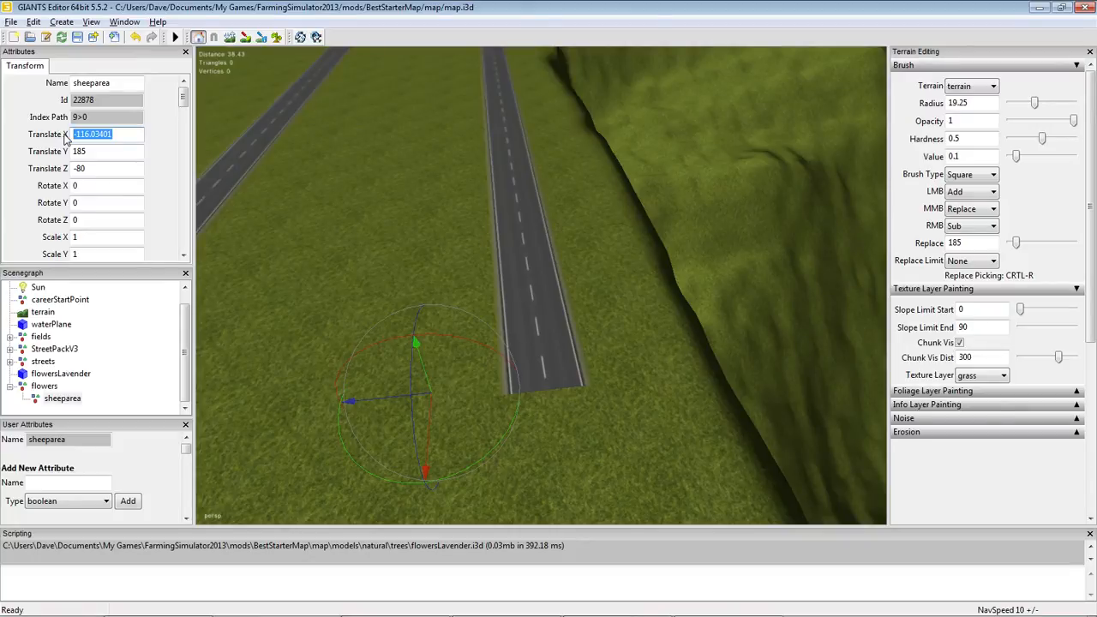
pyautogui.moveTo(116, 135); pyautogui.dragTo(73, 135)
pyautogui.write('-15')
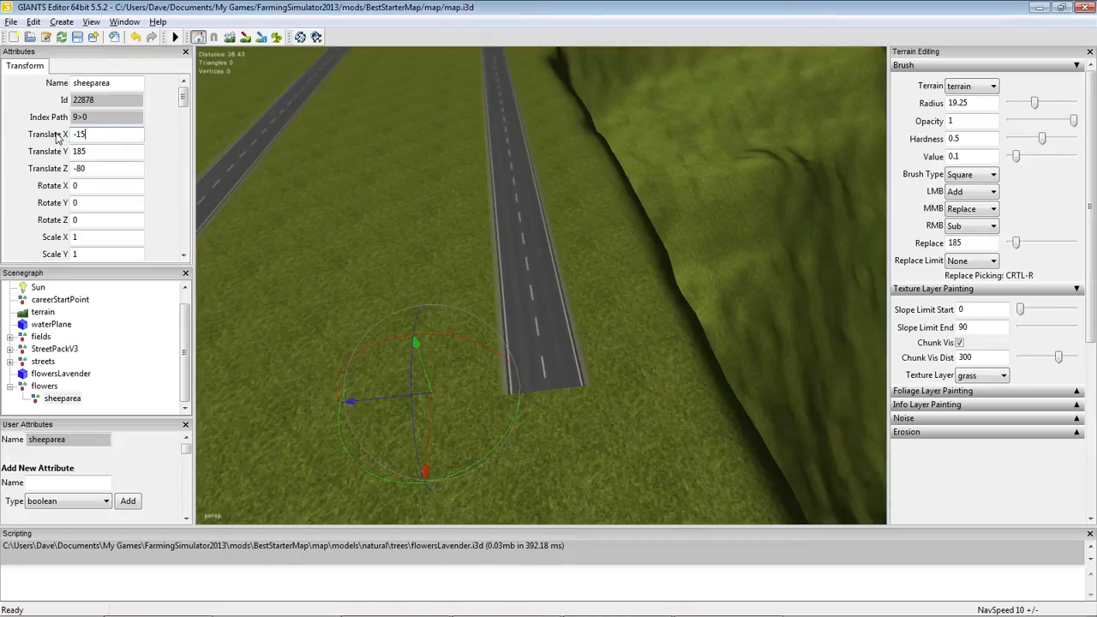
pyautogui.write('1')
pyautogui.click(113, 202)
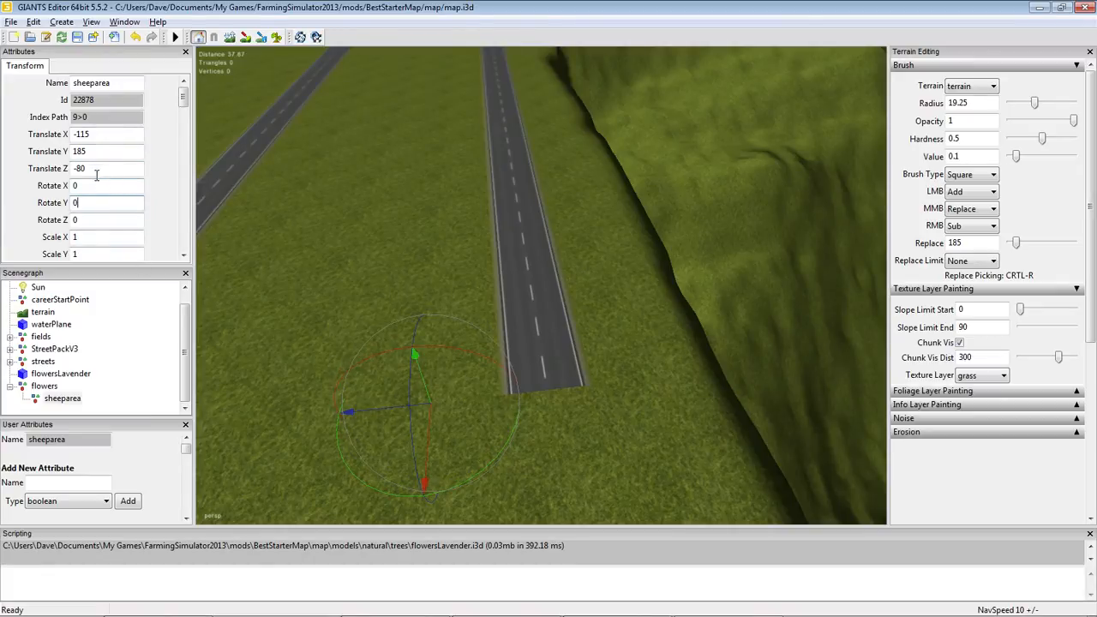
# Try a Translate Z of -75 for the sheeparea group
pyautogui.moveTo(94, 168); pyautogui.dragTo(72, 173)
pyautogui.write('-75')
pyautogui.click(103, 235)
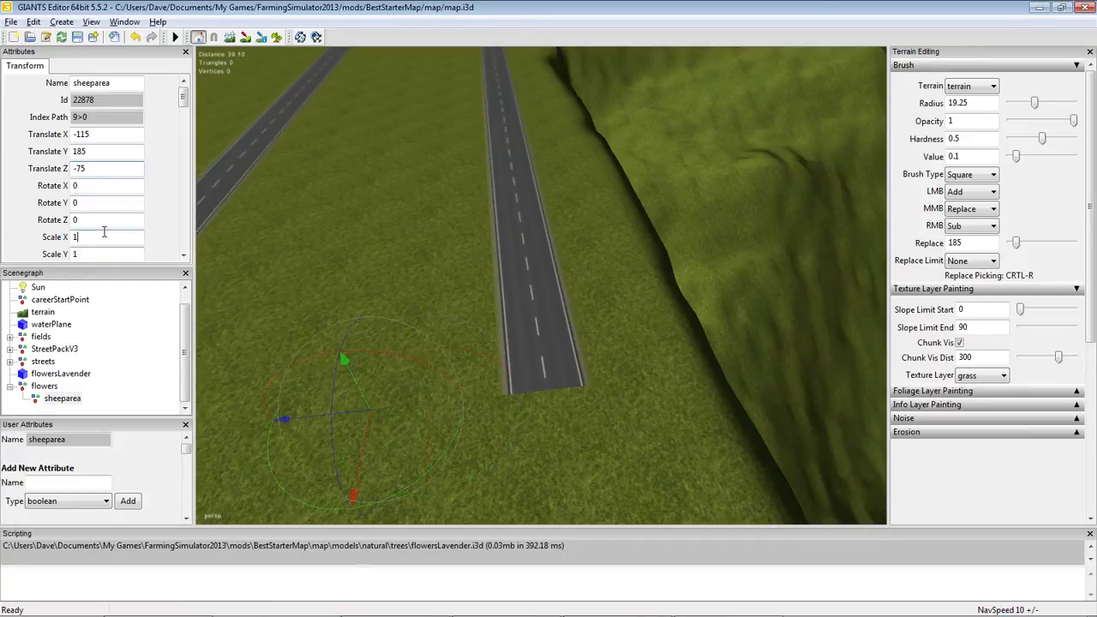
# Set the sheeparea group's Translate Z to -85 so it sits next to the road's edge
pyautogui.click(91, 169)
pyautogui.moveTo(91, 169); pyautogui.dragTo(68, 172)
pyautogui.write('-85')
pyautogui.press('Return')
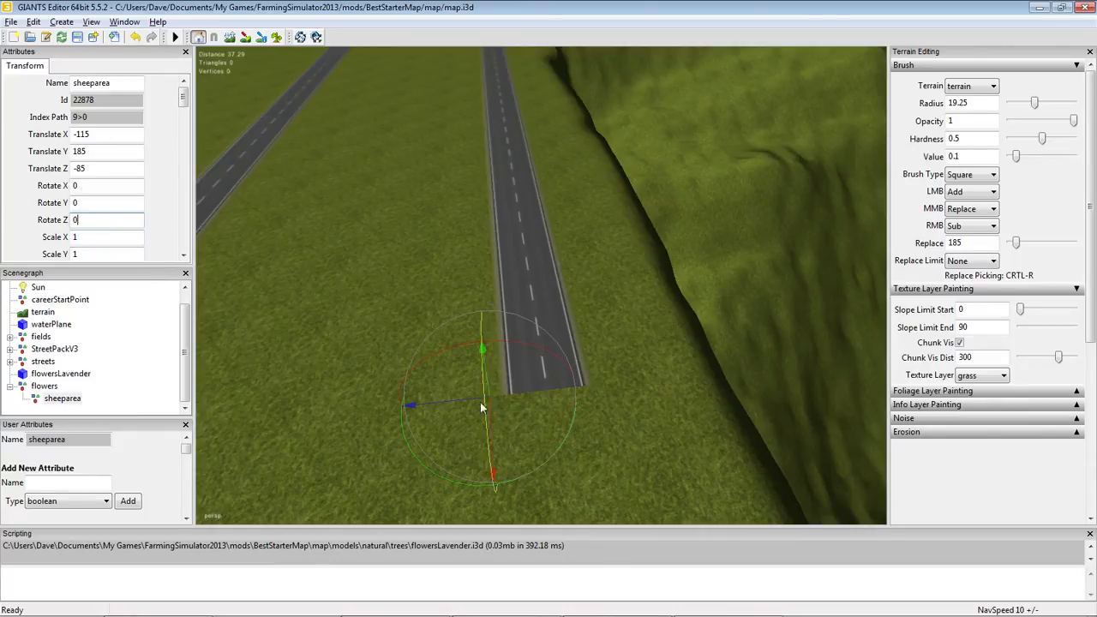
# Move the flowersLavender model into the sheeparea group by cutting and pasting it
pyautogui.click(60, 376)
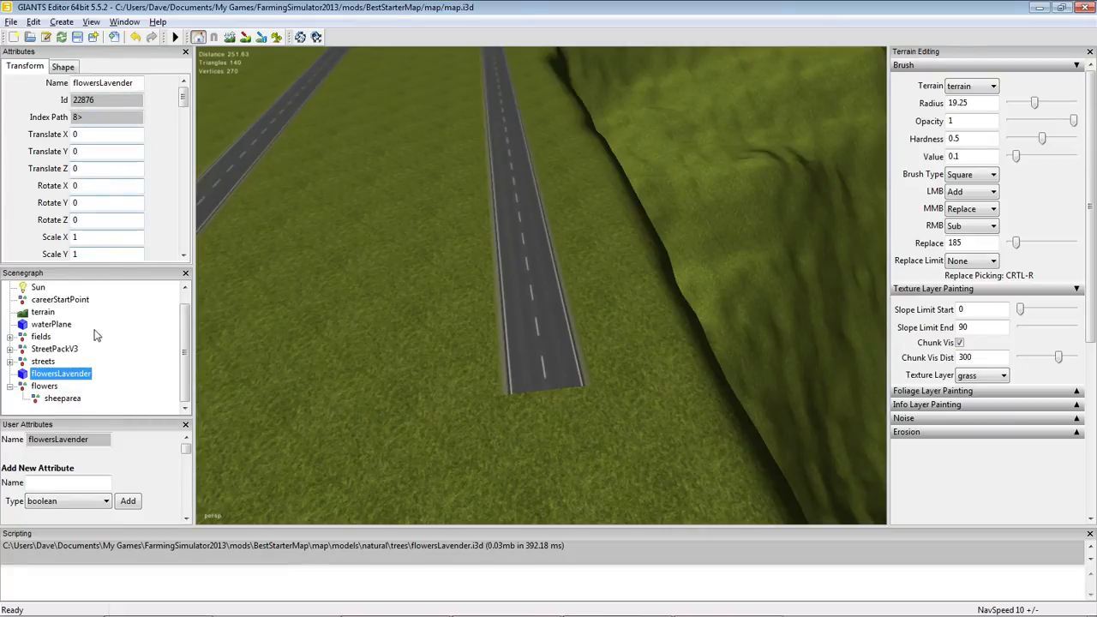
pyautogui.rightClick(26, 375)
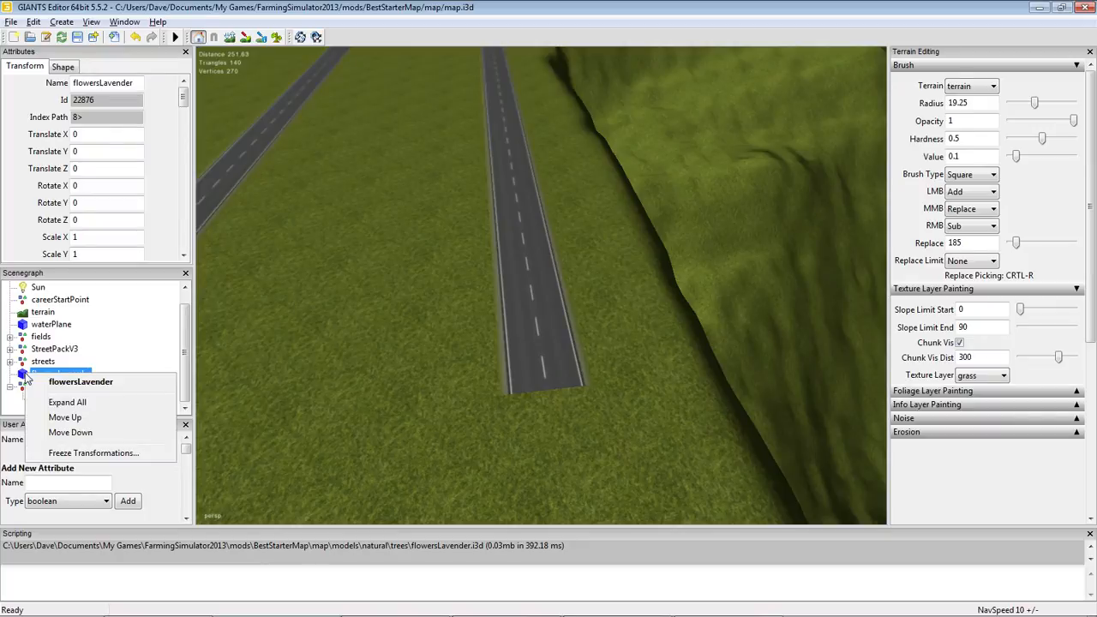
pyautogui.click(70, 370)
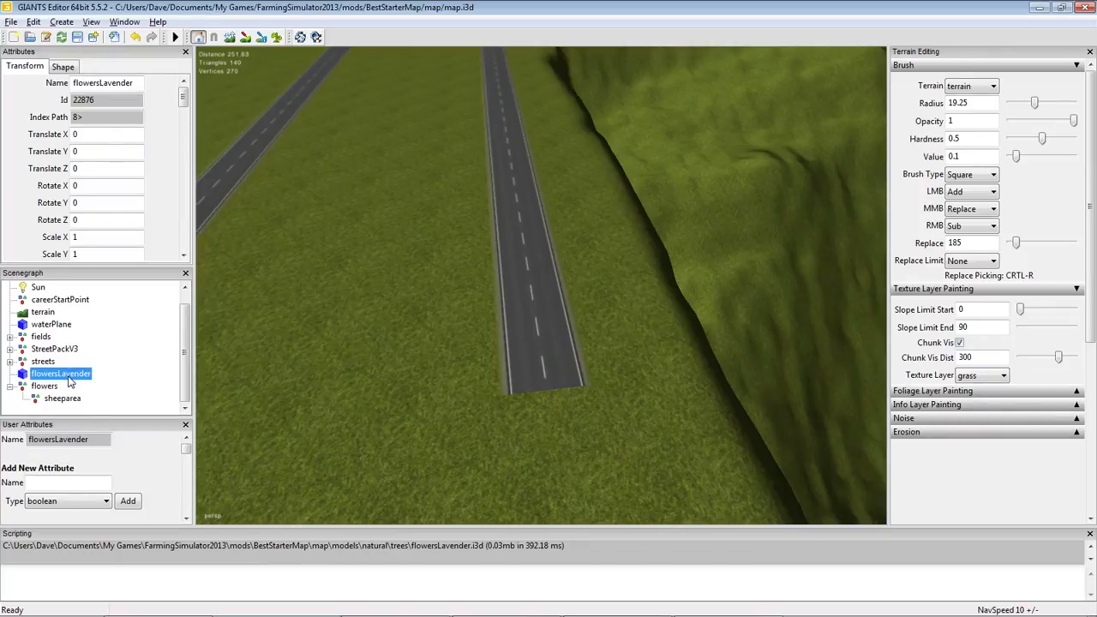
pyautogui.click(34, 21)
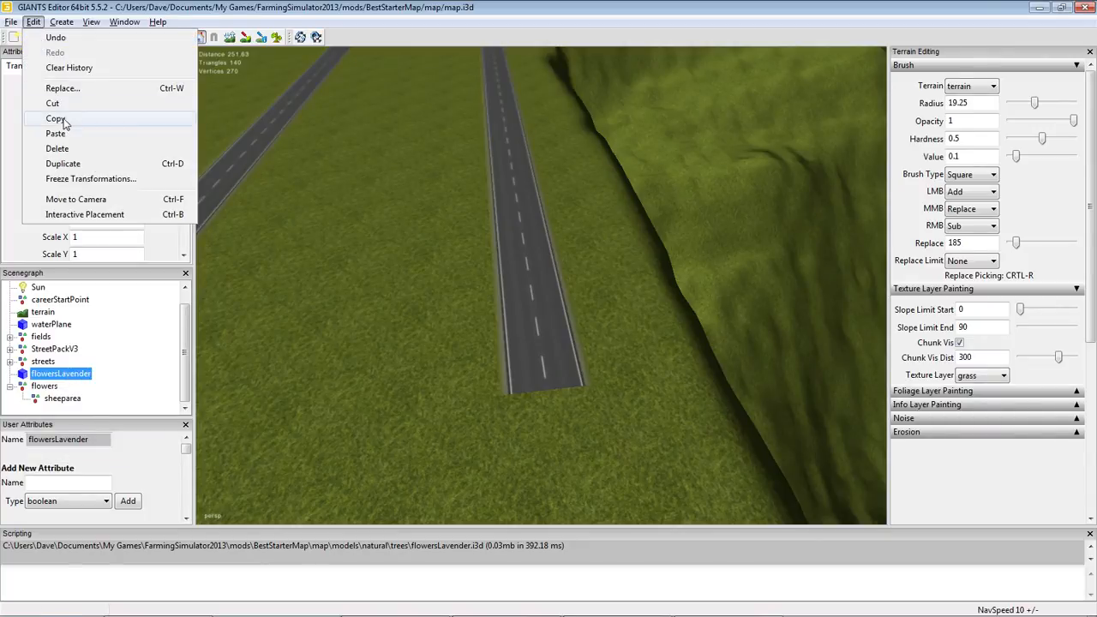
pyautogui.click(56, 104)
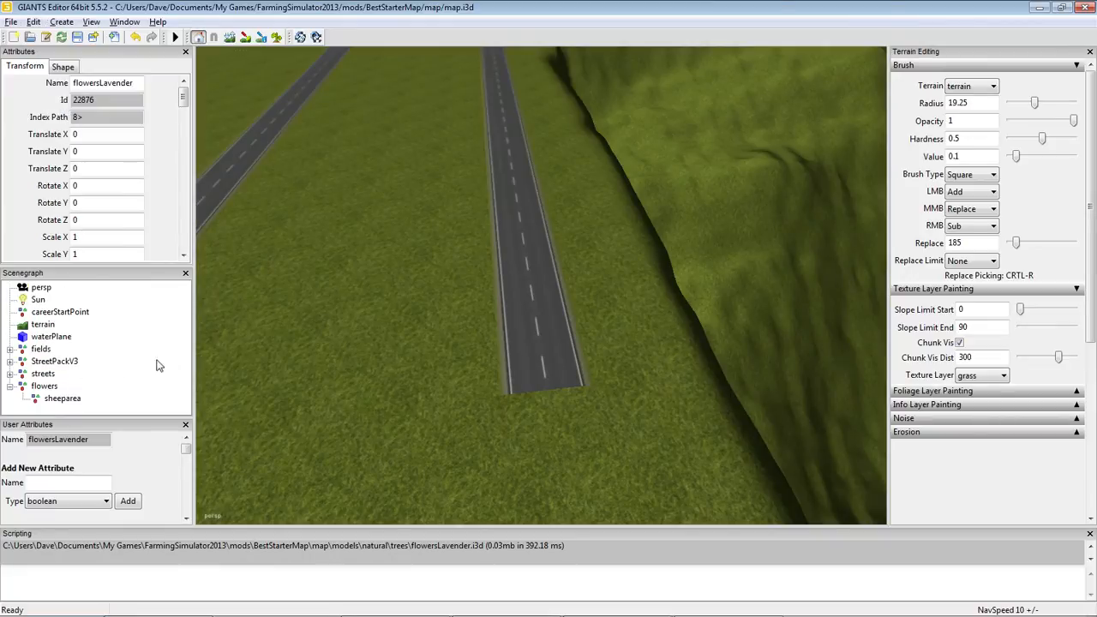
pyautogui.click(68, 401)
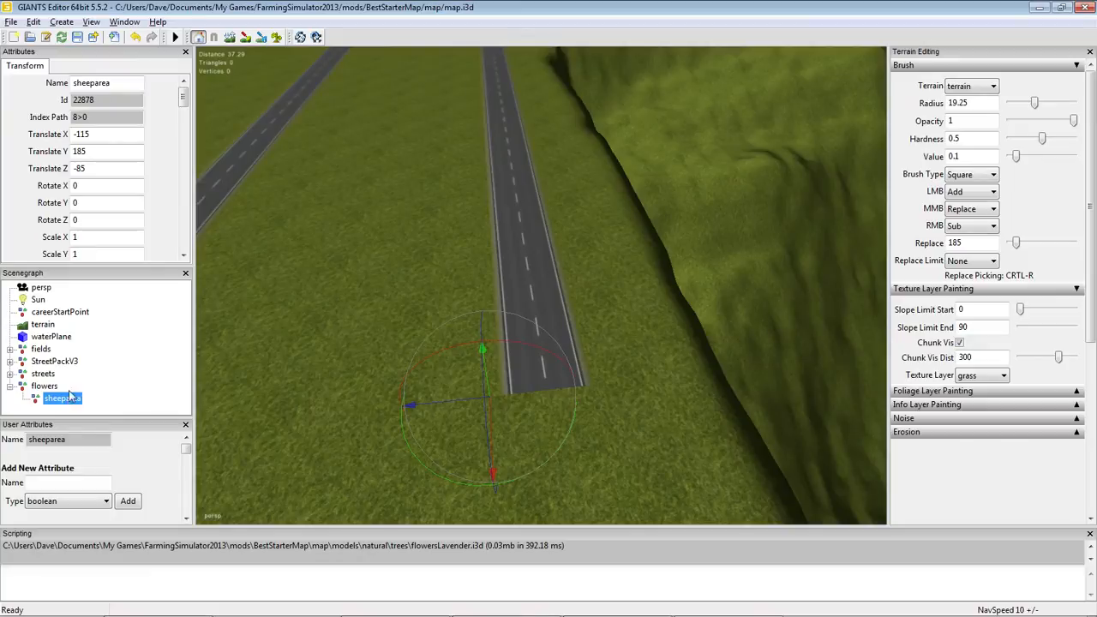
pyautogui.click(33, 22)
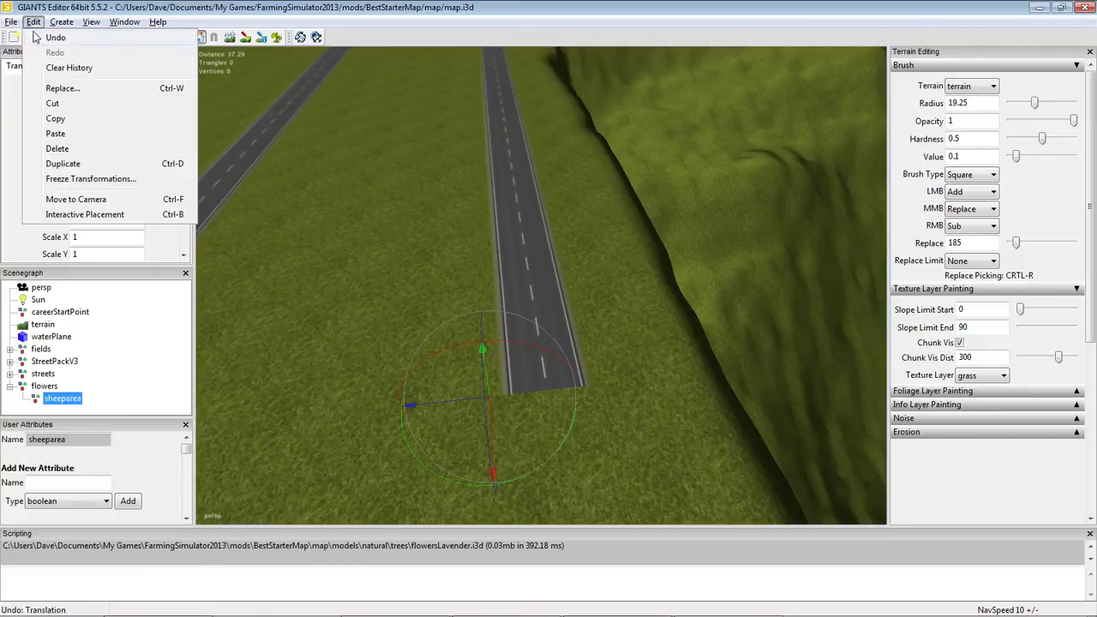
pyautogui.click(58, 135)
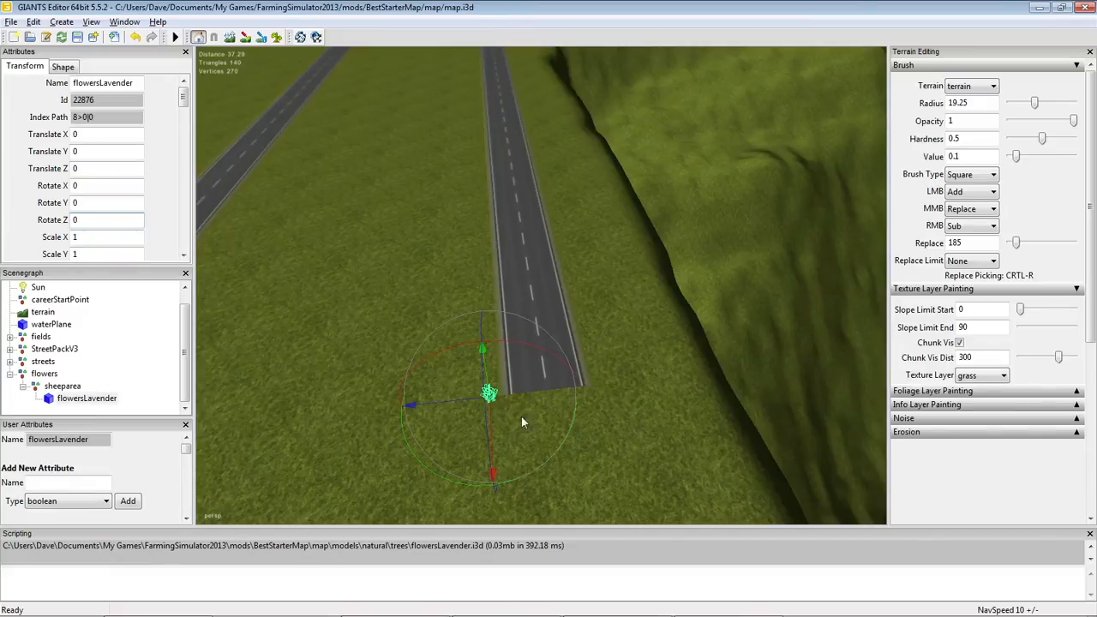
# Examine the lavender plant beside the road's end up close and compare its transform values with those of the sheeparea group
pyautogui.click(64, 387)
pyautogui.click(86, 400)
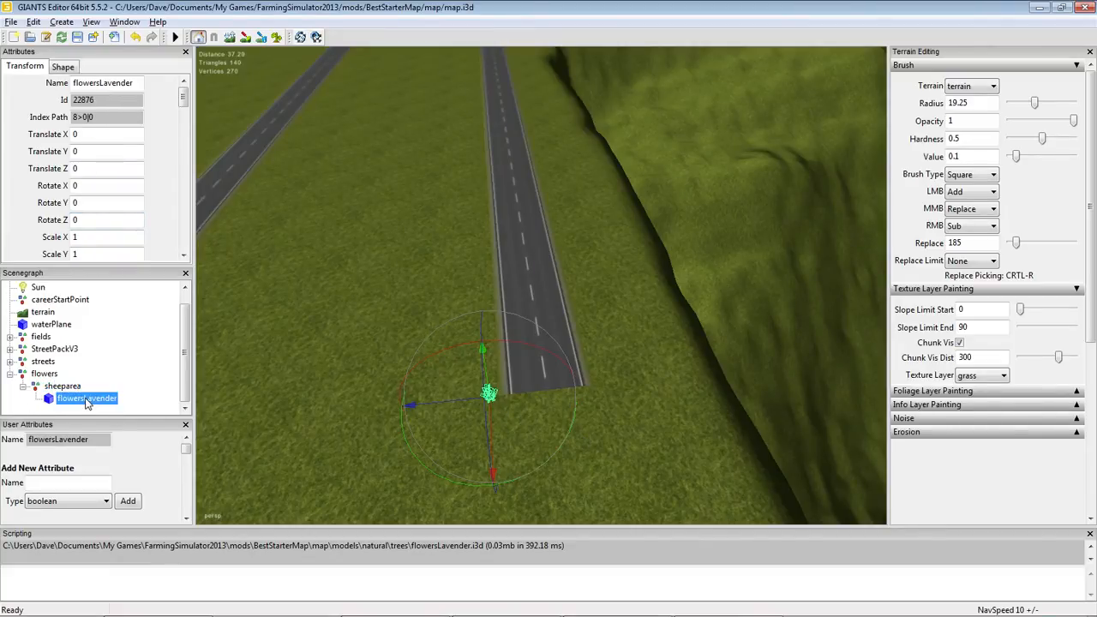
pyautogui.click(57, 387)
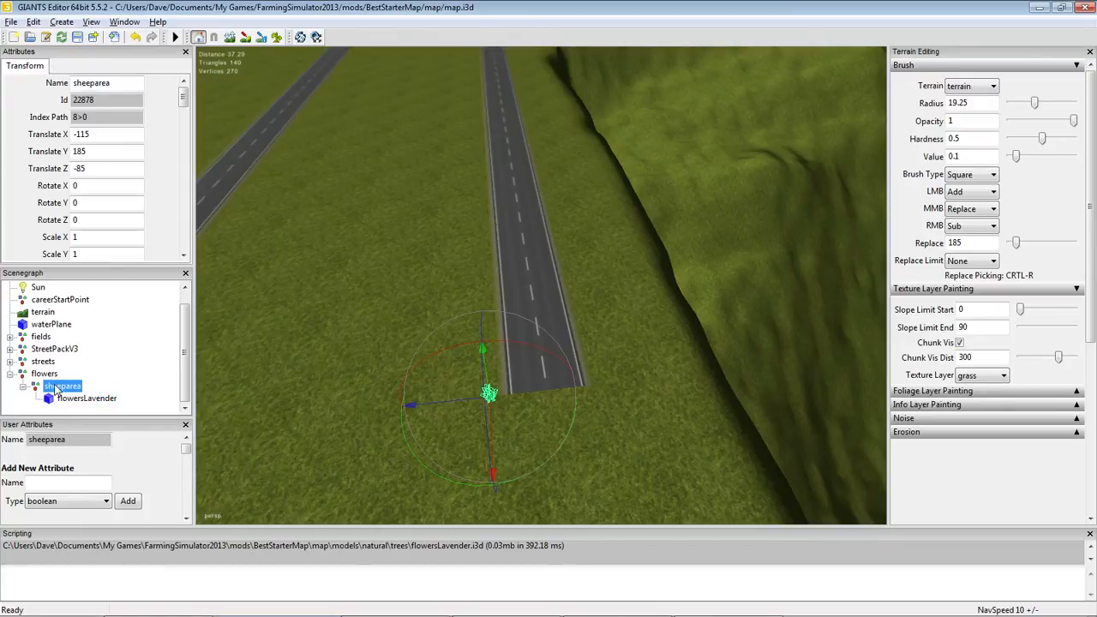
pyautogui.keyDown('alt'); pyautogui.moveTo(521, 434); pyautogui.dragTo(538, 475); pyautogui.keyUp('alt')
pyautogui.keyDown('alt'); pyautogui.moveTo(538, 475); pyautogui.dragTo(588, 199, button='right'); pyautogui.keyUp('alt')
pyautogui.keyDown('alt'); pyautogui.moveTo(588, 199); pyautogui.dragTo(644, 295); pyautogui.keyUp('alt')
pyautogui.click(149, 363)
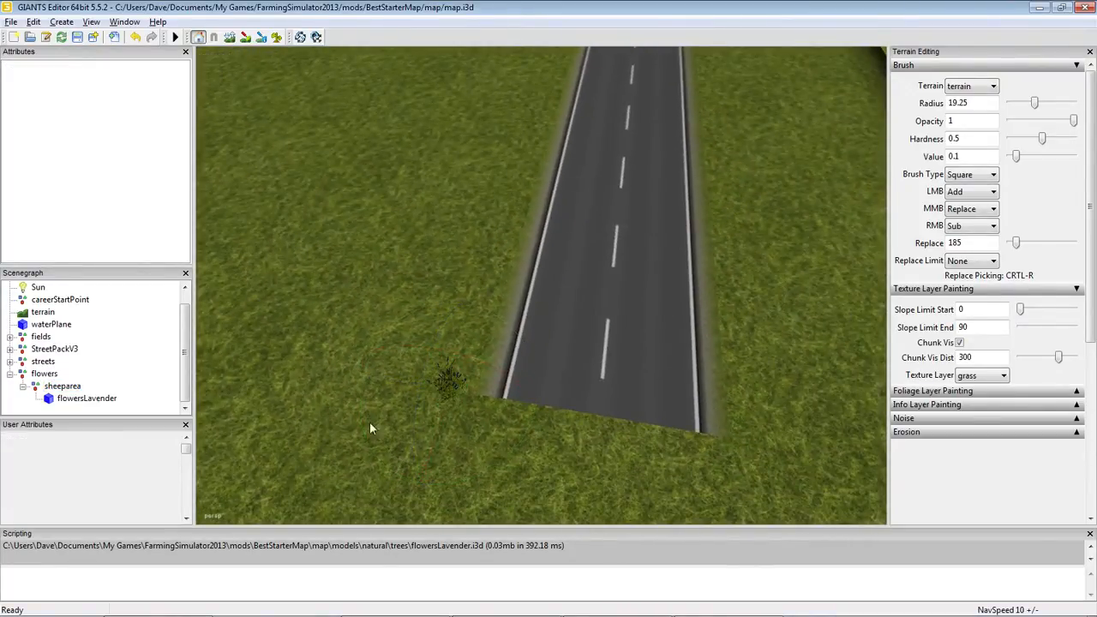
pyautogui.keyDown('alt'); pyautogui.moveTo(553, 462); pyautogui.dragTo(659, 467, button='right'); pyautogui.keyUp('alt')
pyautogui.keyDown('alt'); pyautogui.moveTo(658, 467); pyautogui.dragTo(439, 447); pyautogui.keyUp('alt')
pyautogui.keyDown('alt'); pyautogui.moveTo(439, 446); pyautogui.dragTo(487, 420, button='right'); pyautogui.keyUp('alt')
pyautogui.keyDown('alt'); pyautogui.moveTo(486, 422); pyautogui.dragTo(670, 336); pyautogui.keyUp('alt')
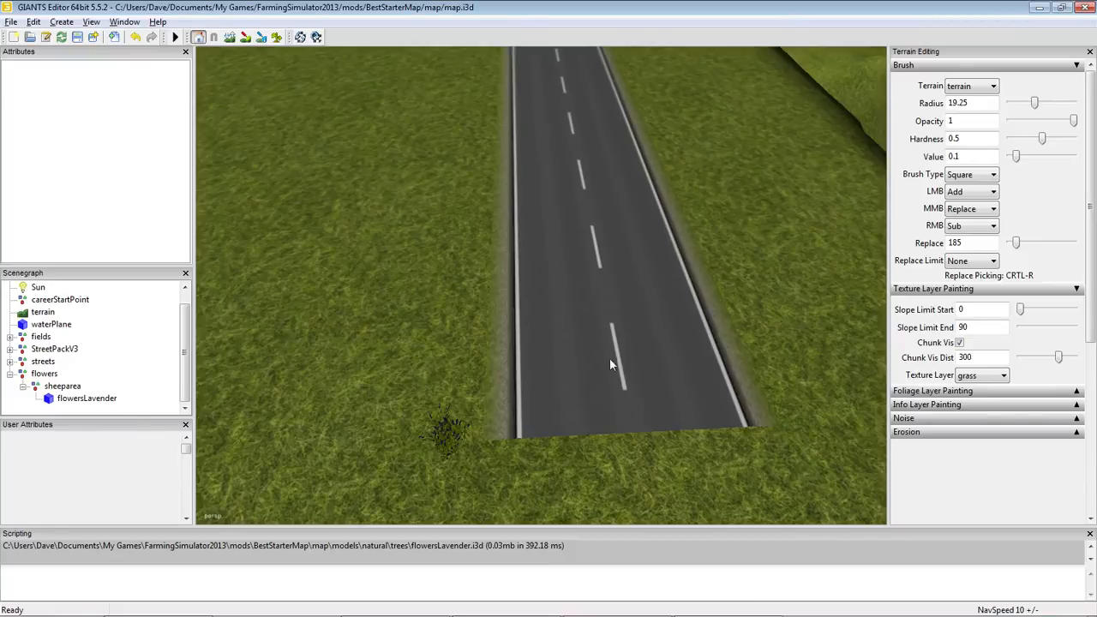
pyautogui.click(71, 403)
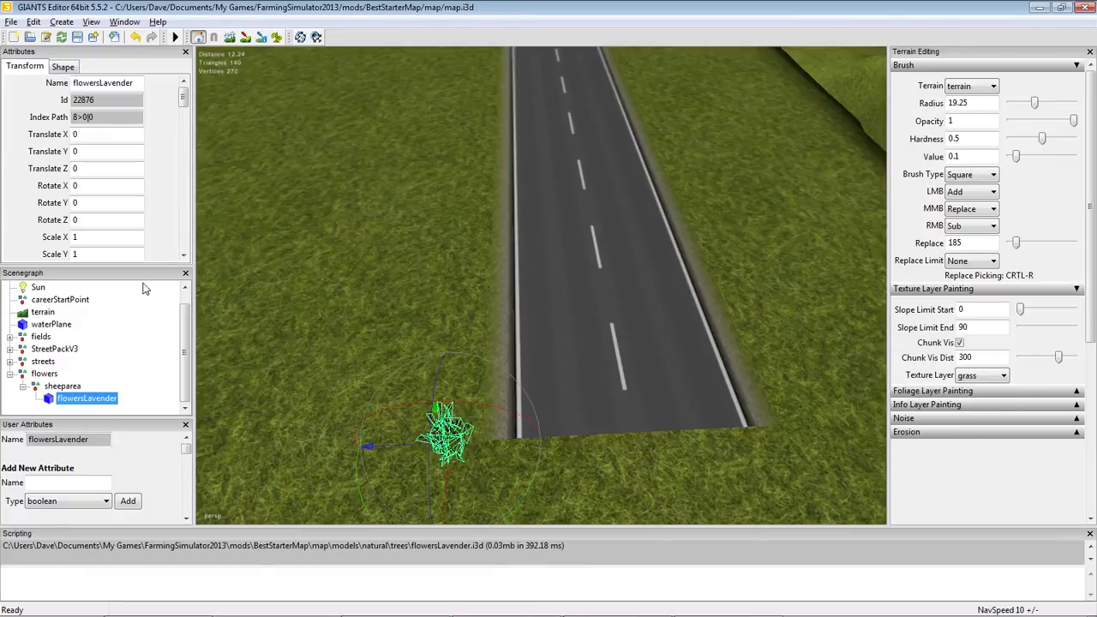
pyautogui.click(62, 387)
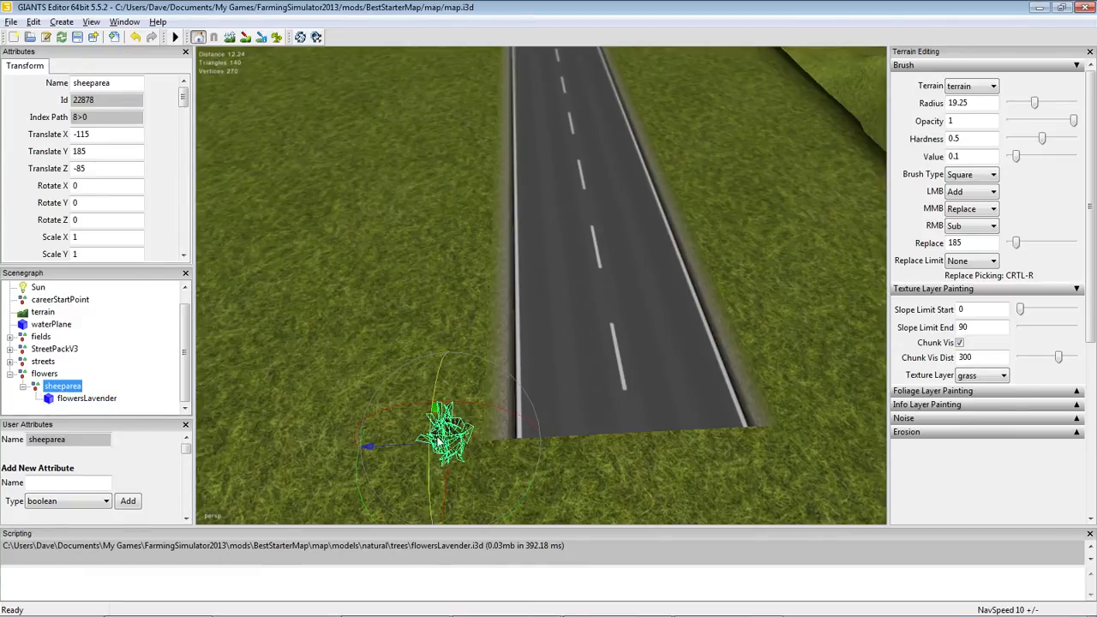
# Copy the flowersLavender model in the sheeparea group and paste the copy as a child of the original
pyautogui.click(77, 400)
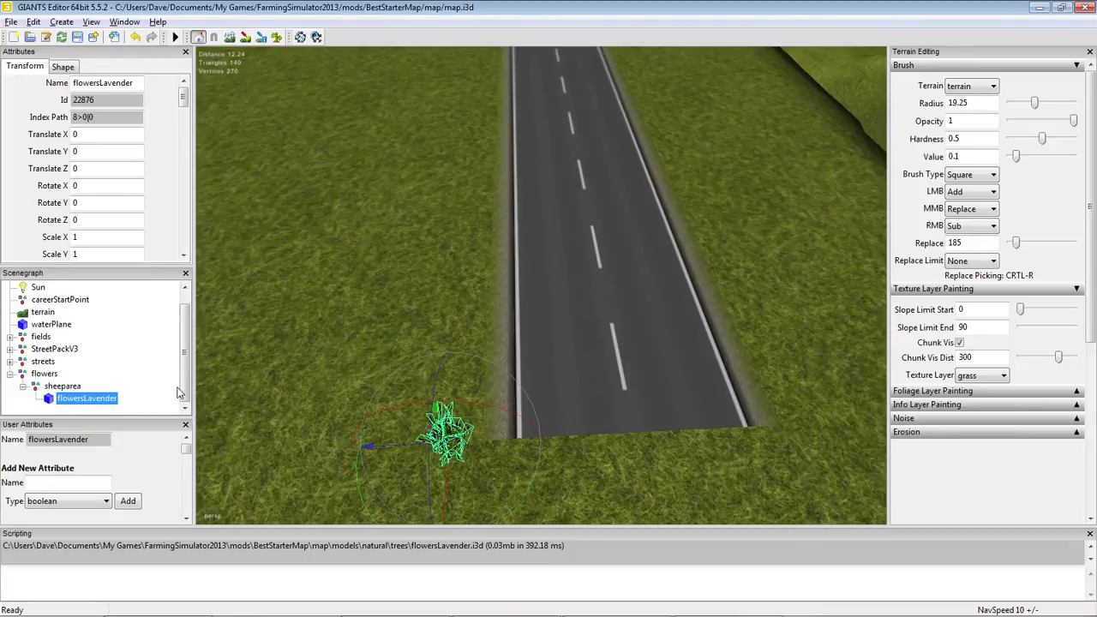
pyautogui.rightClick(51, 403)
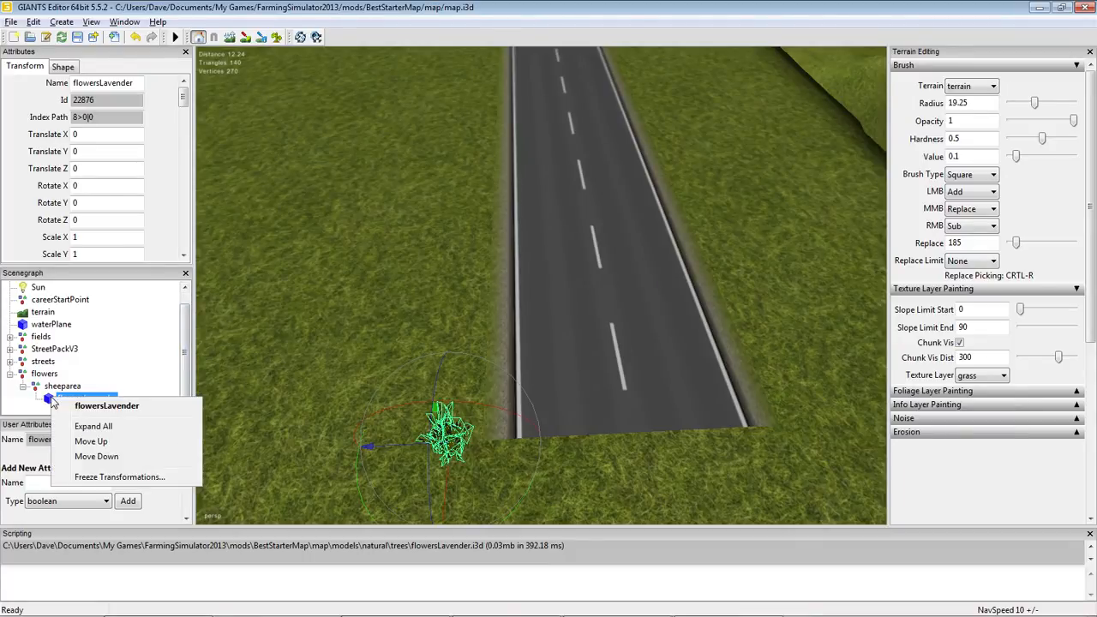
pyautogui.click(47, 402)
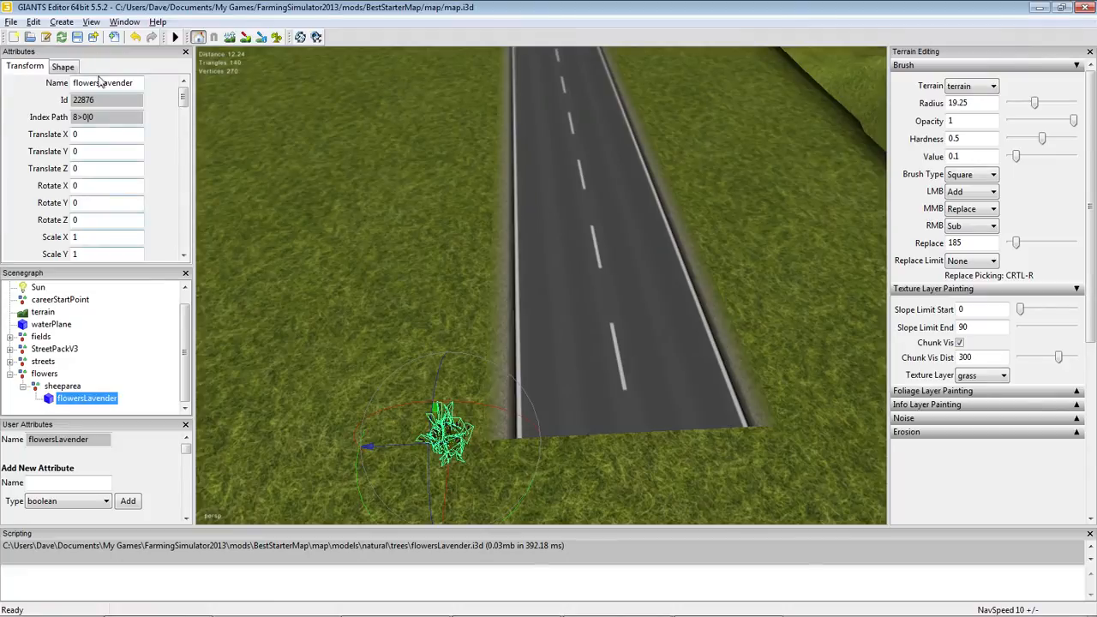
pyautogui.click(33, 22)
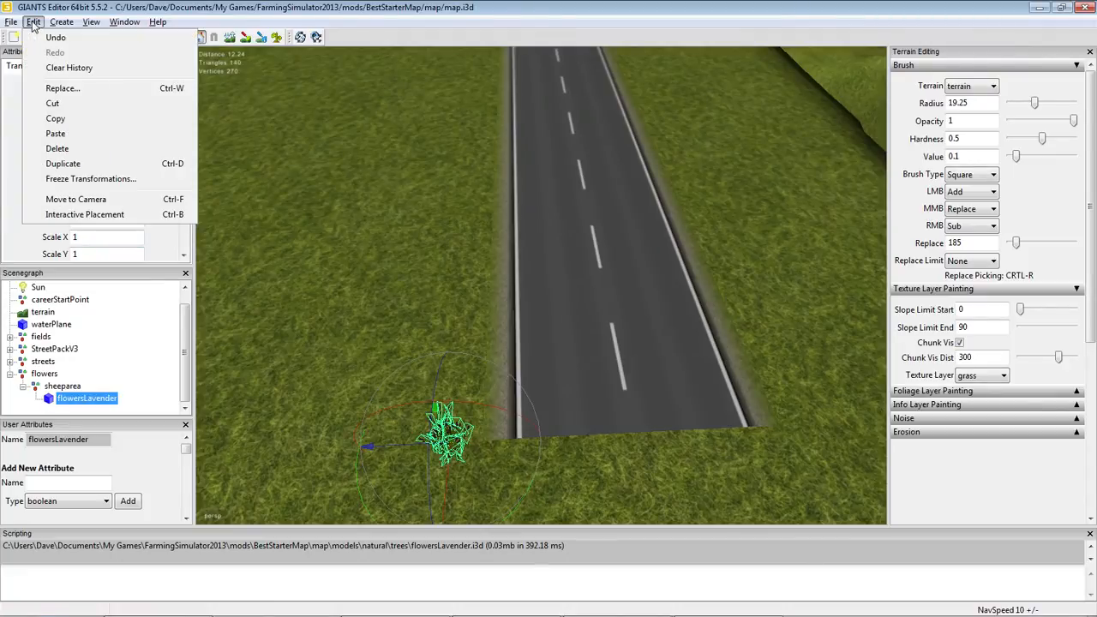
pyautogui.click(69, 120)
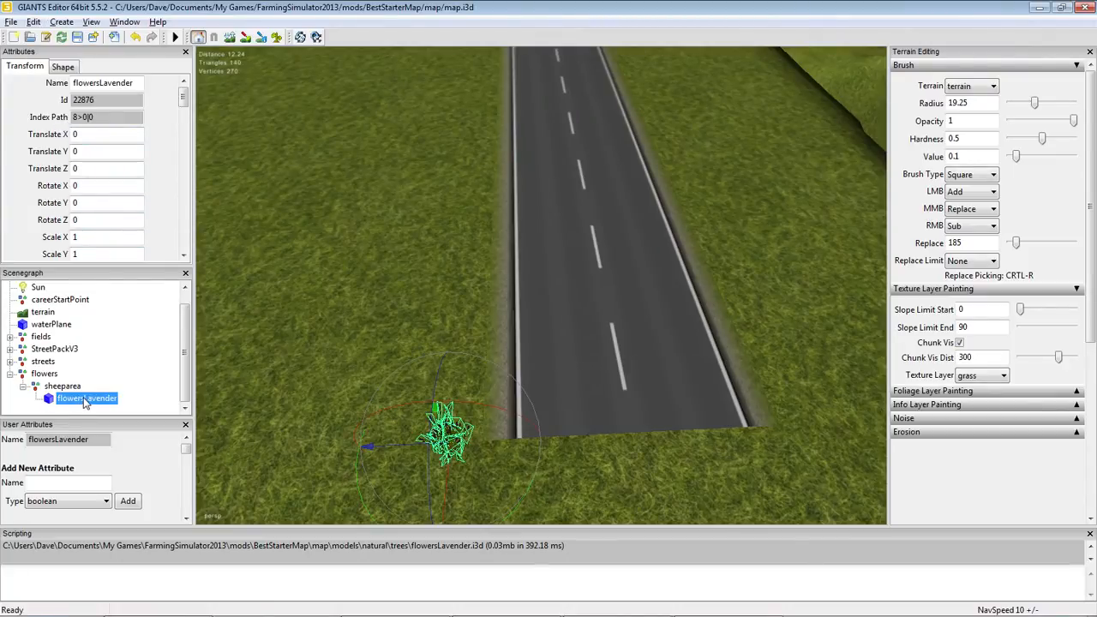
pyautogui.click(132, 402)
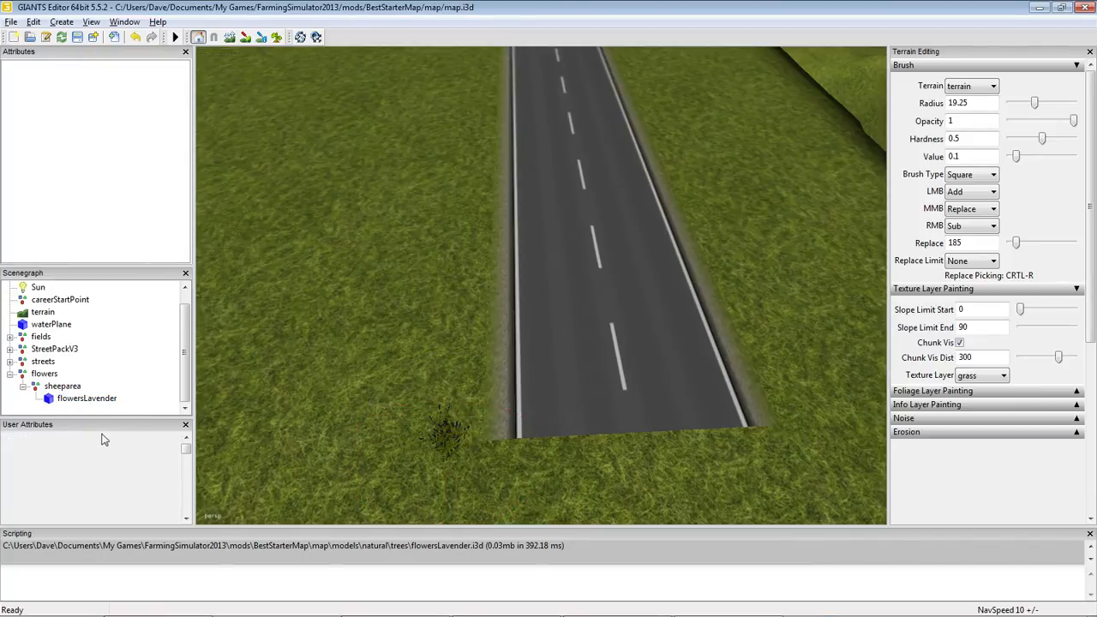
pyautogui.click(67, 401)
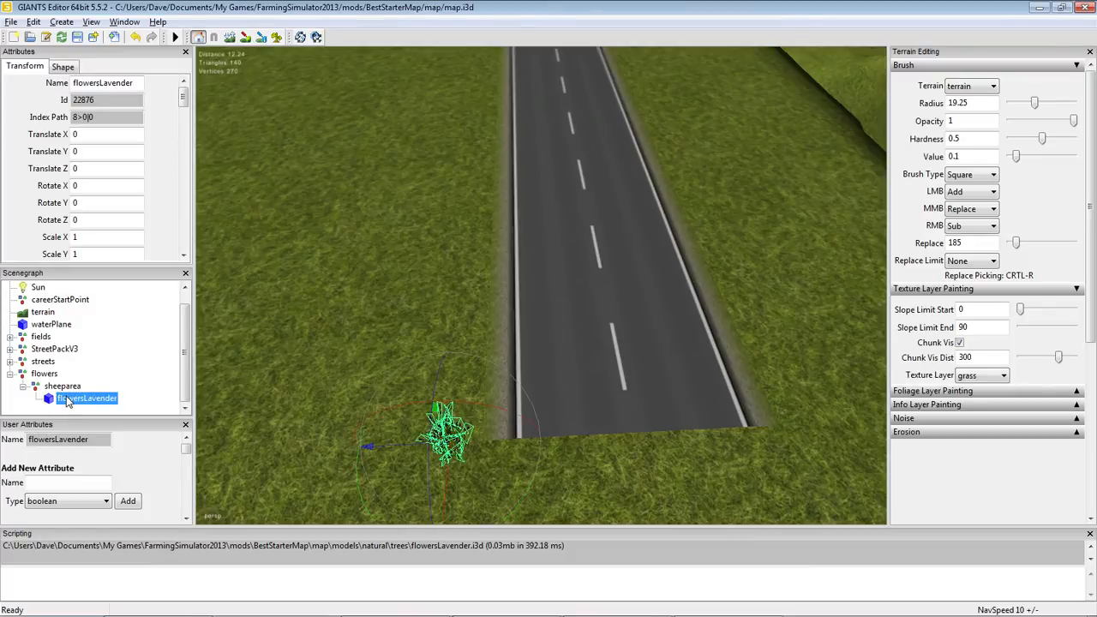
pyautogui.click(33, 21)
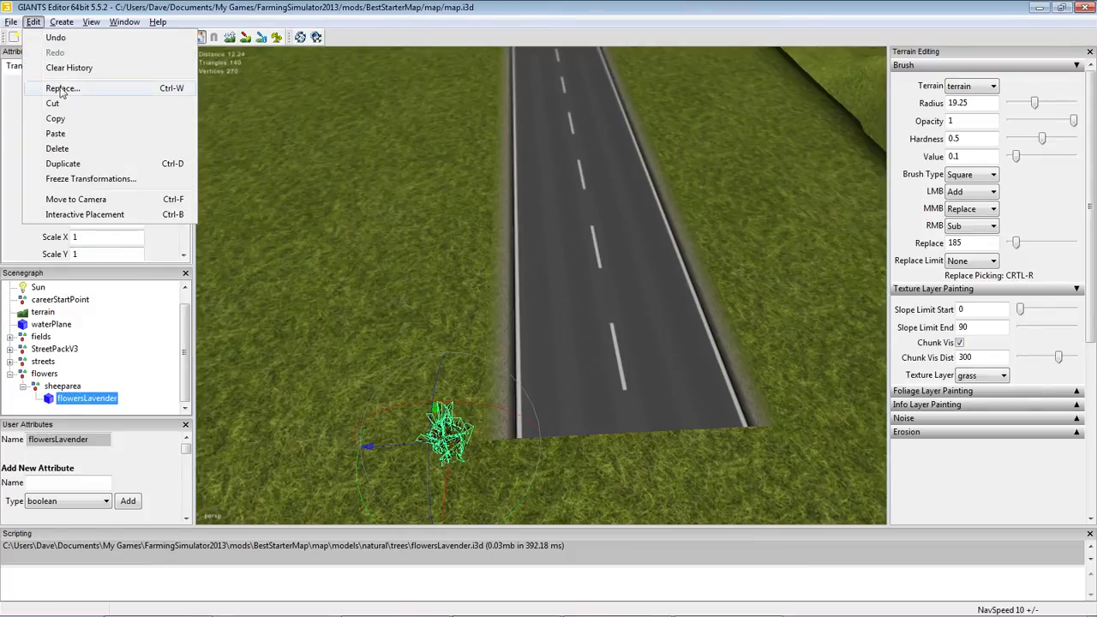
pyautogui.click(57, 134)
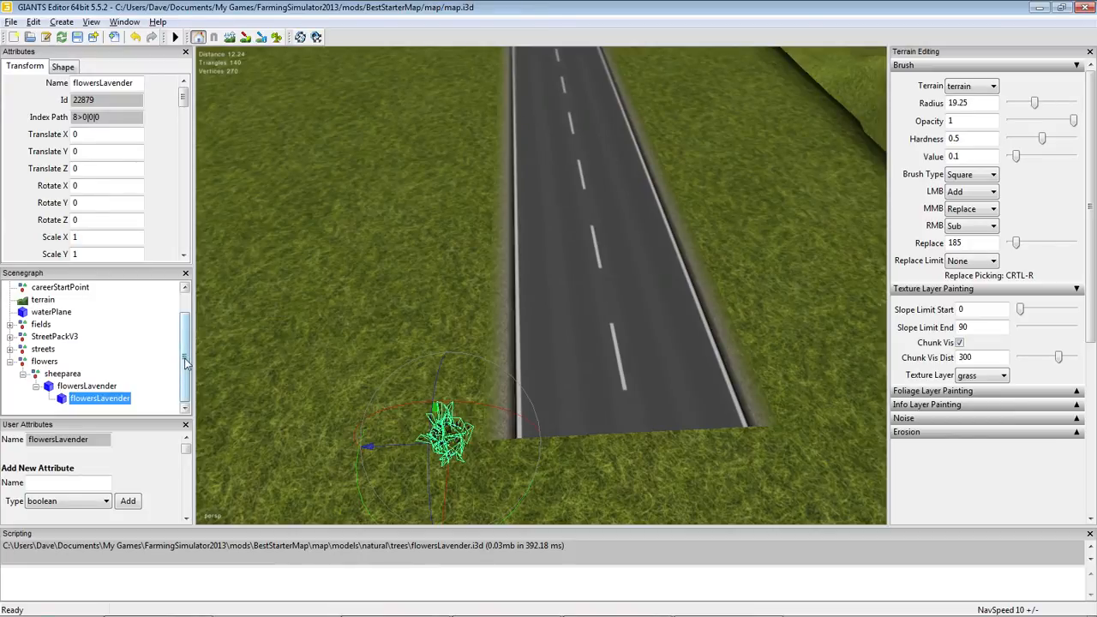
# Compare the transform values of the sheeparea group, the parent flowersLavender and the copy nested inside it
pyautogui.click(53, 386)
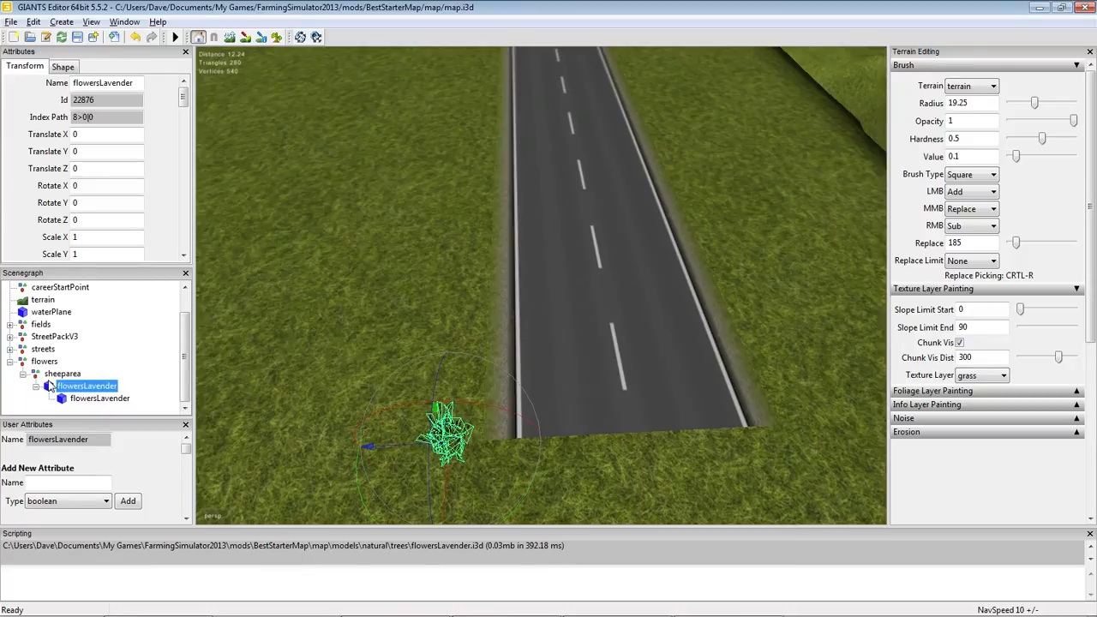
pyautogui.click(50, 377)
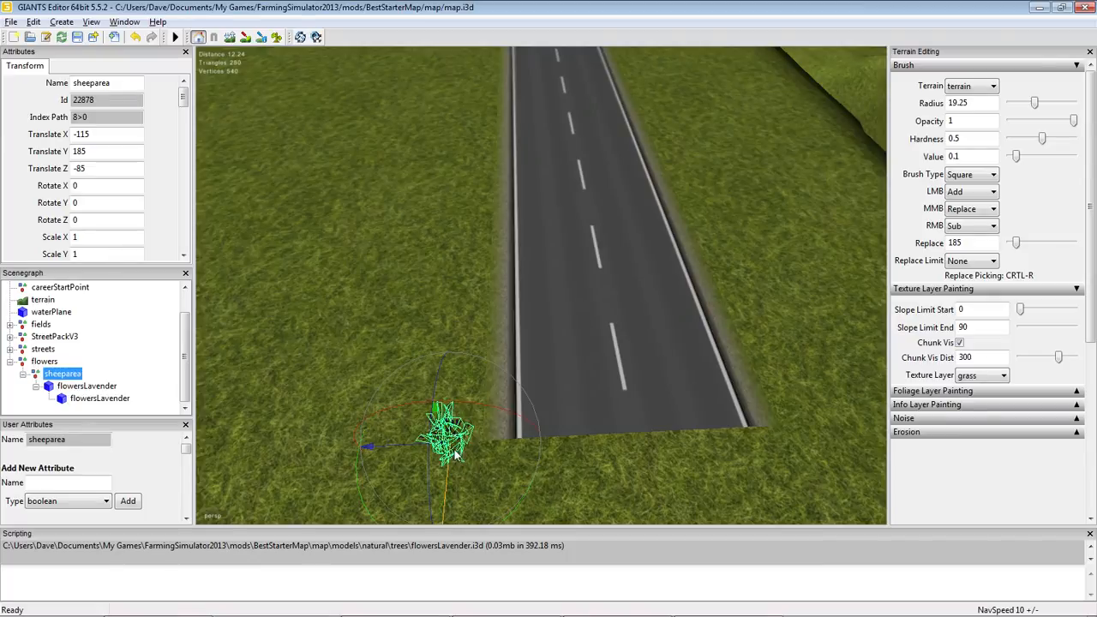
pyautogui.click(71, 388)
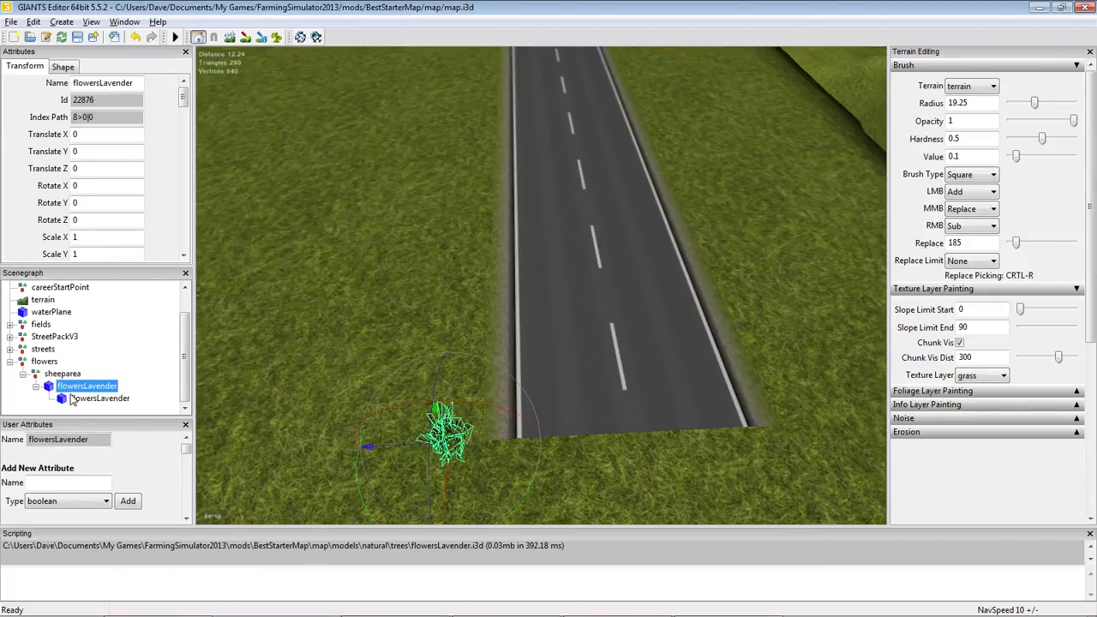
pyautogui.click(73, 400)
pyautogui.click(38, 376)
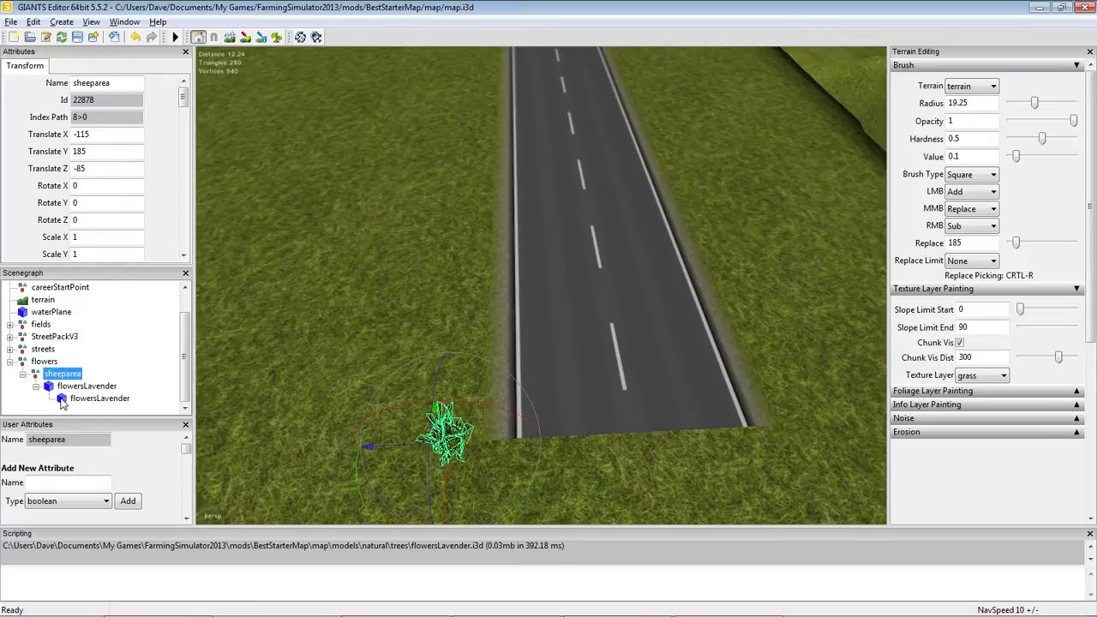
pyautogui.click(62, 402)
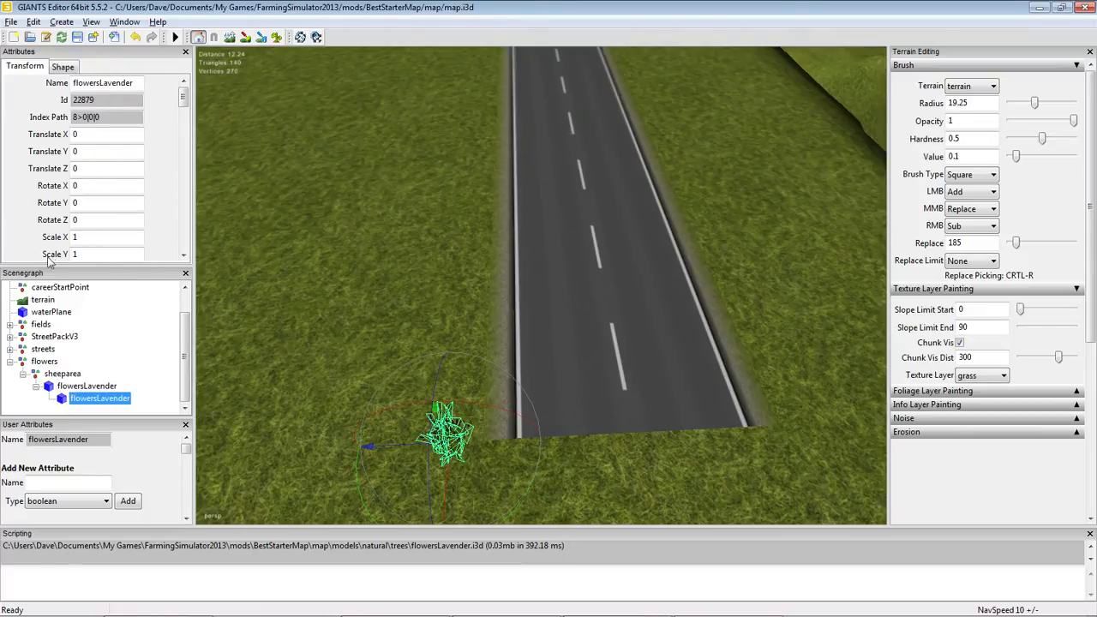
pyautogui.click(52, 377)
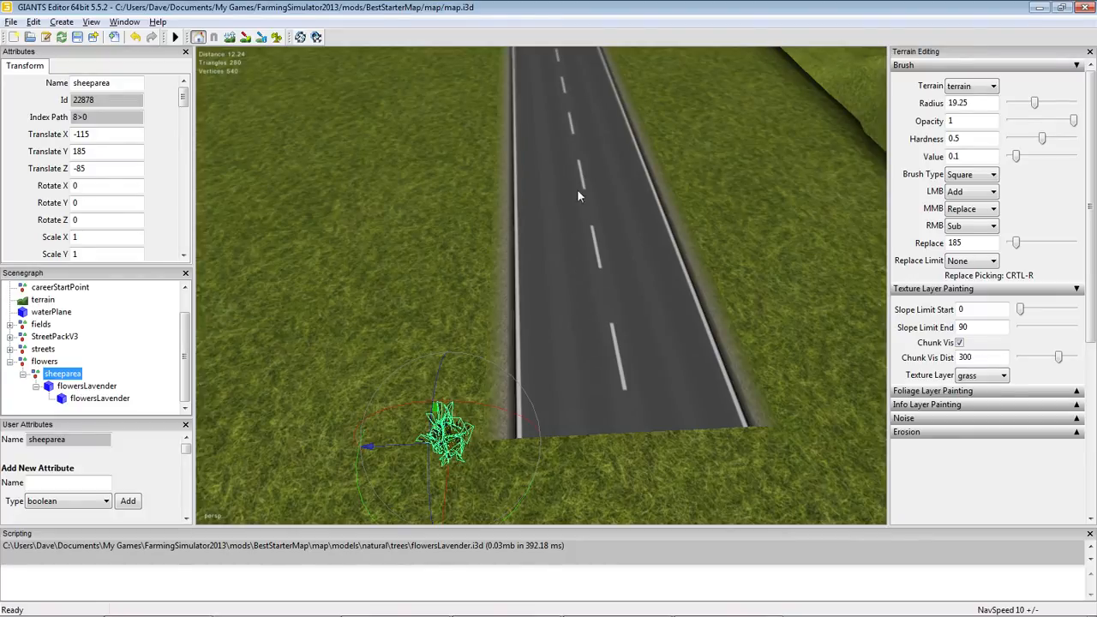
pyautogui.click(93, 399)
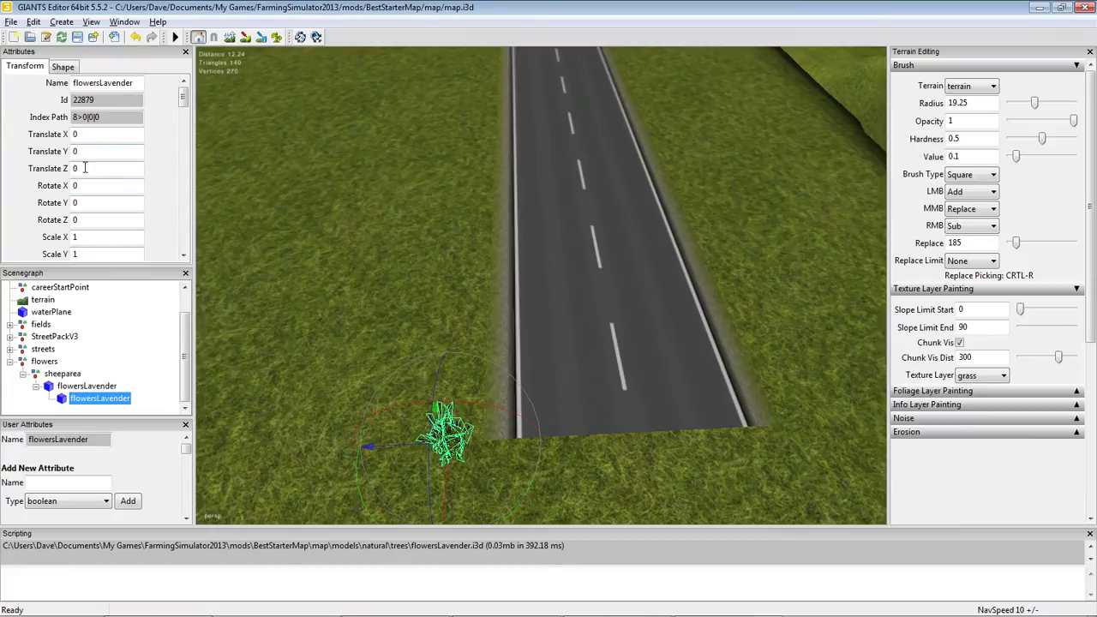
pyautogui.click(64, 376)
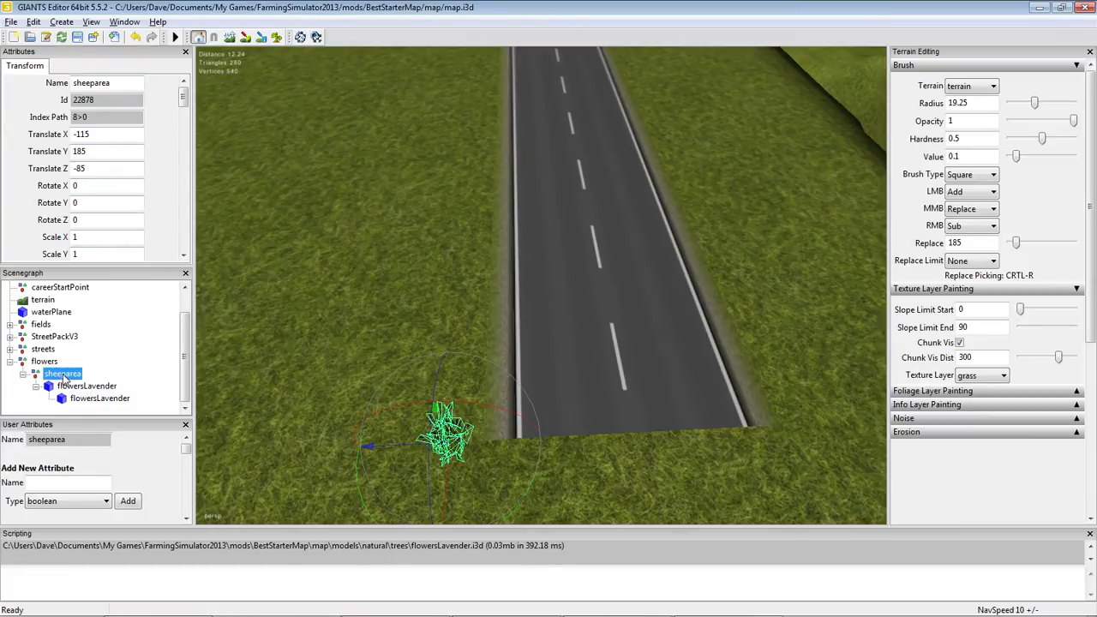
# Try Translate X values of -10 and -1 for the nested flowersLavender copy
pyautogui.click(100, 403)
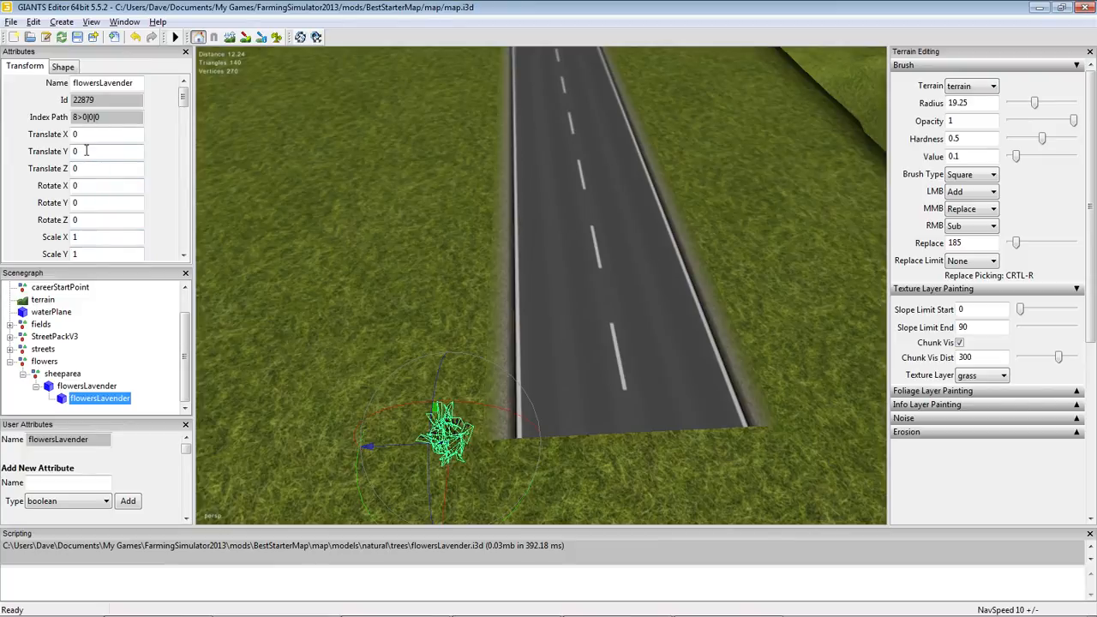
pyautogui.moveTo(89, 139); pyautogui.dragTo(71, 138)
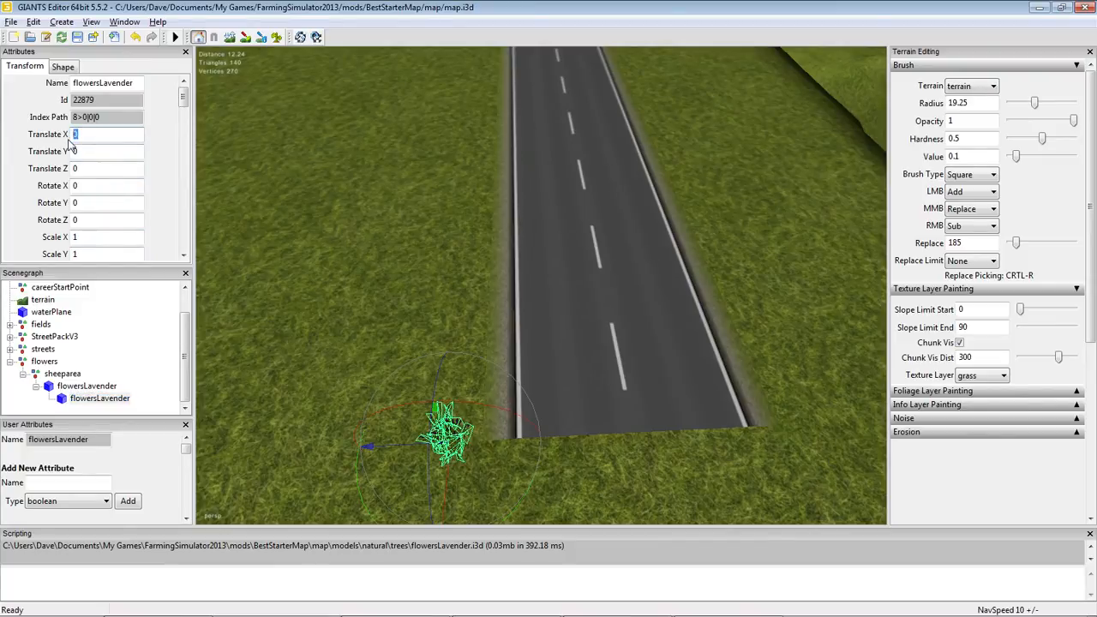
pyautogui.write('-10')
pyautogui.press('Return')
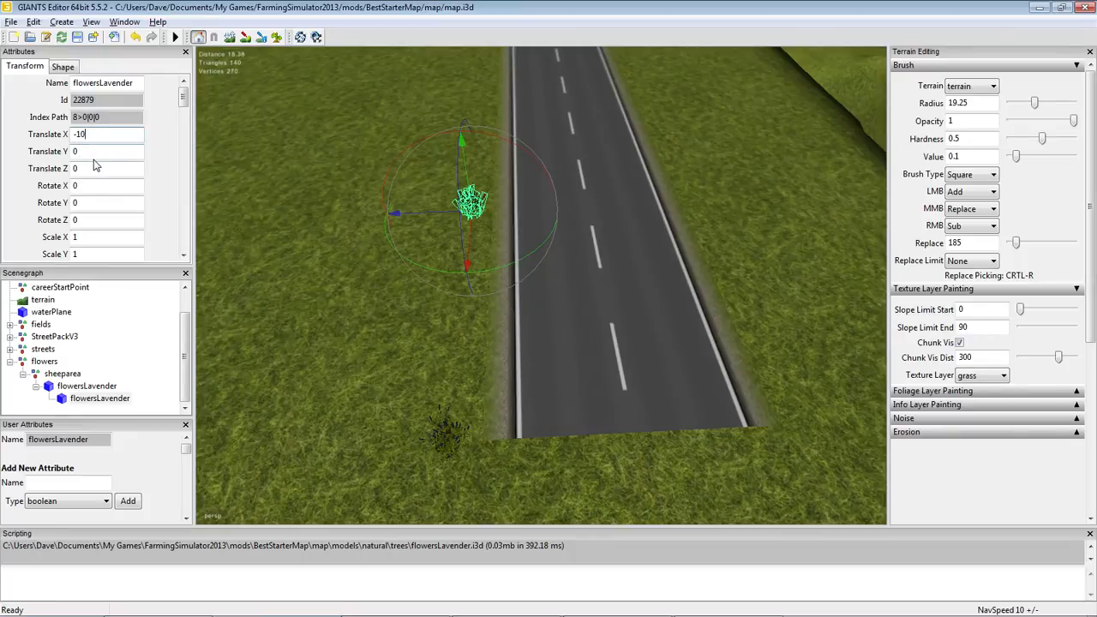
pyautogui.moveTo(97, 136); pyautogui.dragTo(52, 141)
pyautogui.write('-1')
pyautogui.press('Return')
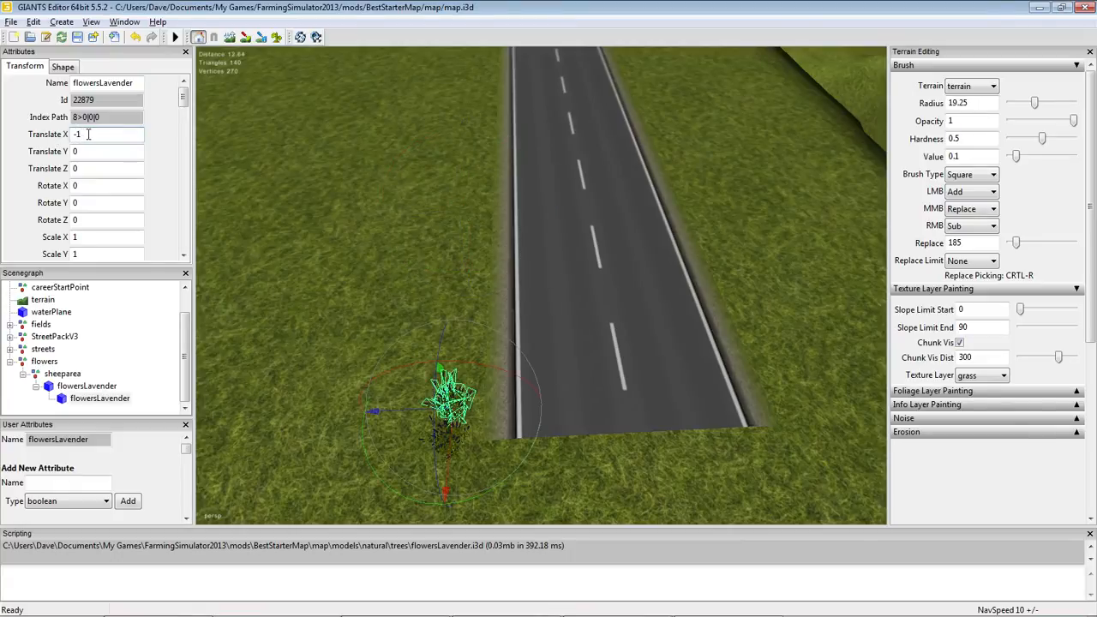
# Set the nested flowersLavender copy's Translate X to -2 so it stands apart from the original along the road
pyautogui.moveTo(89, 135); pyautogui.dragTo(64, 139)
pyautogui.write('-')
pyautogui.press('Return')
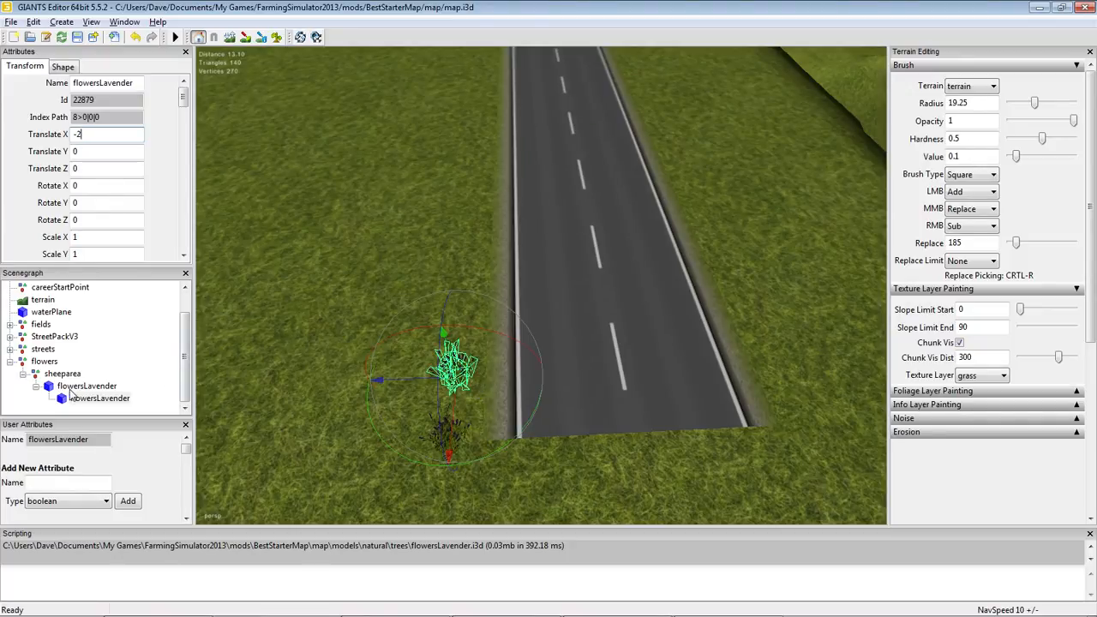
# Paste another copy under the parent flowersLavender and delete the extra lavender nested inside that new copy
pyautogui.click(73, 387)
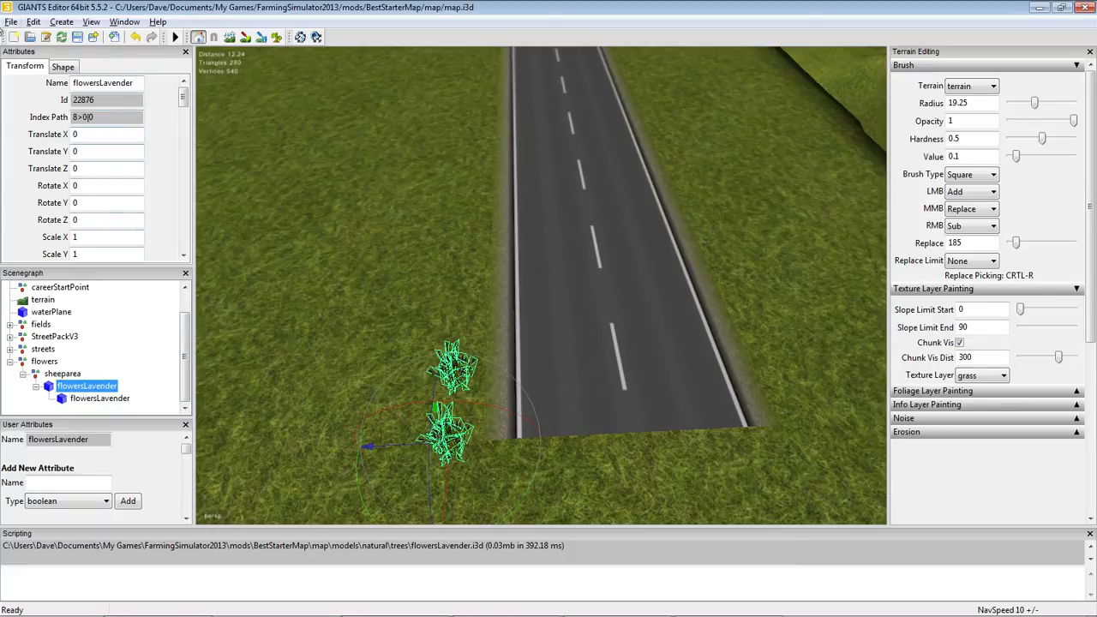
pyautogui.click(35, 23)
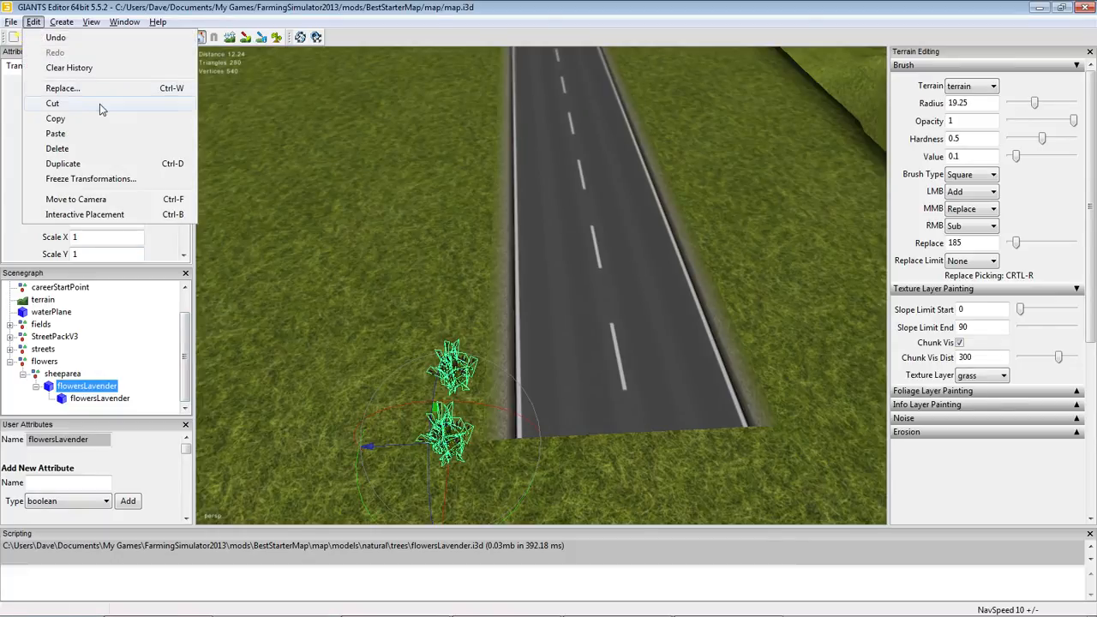
pyautogui.click(59, 138)
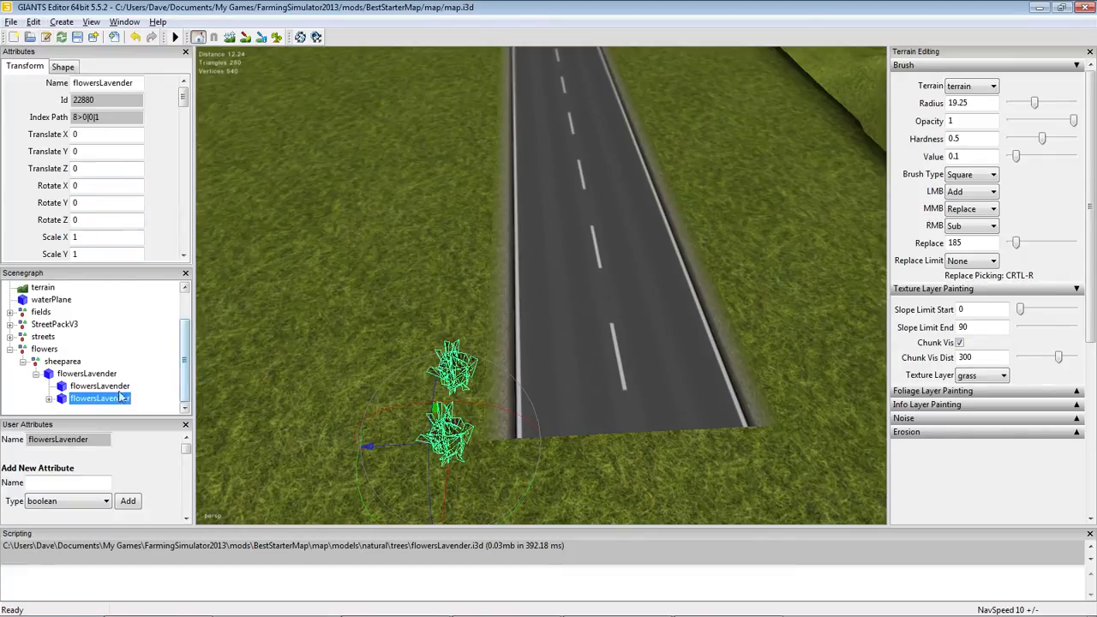
pyautogui.click(49, 400)
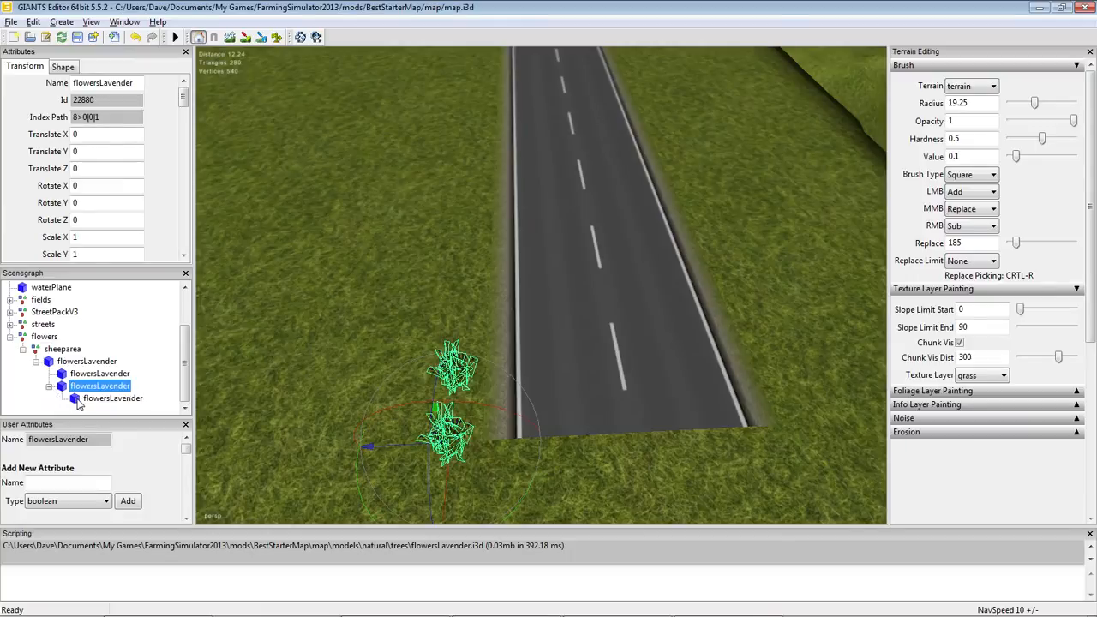
pyautogui.click(83, 402)
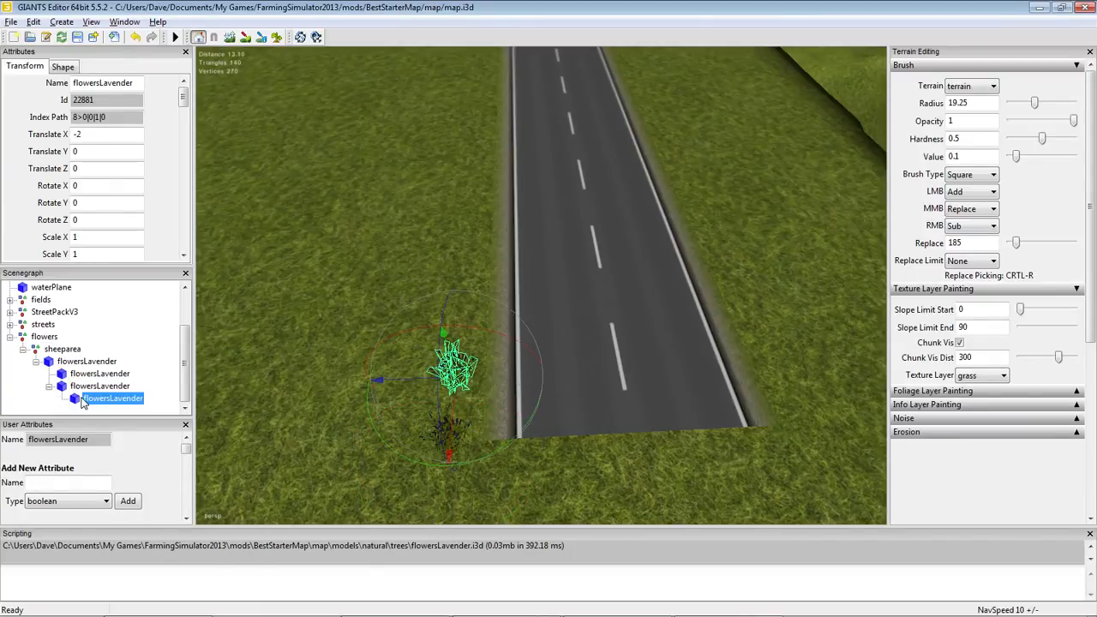
pyautogui.press('Delete')
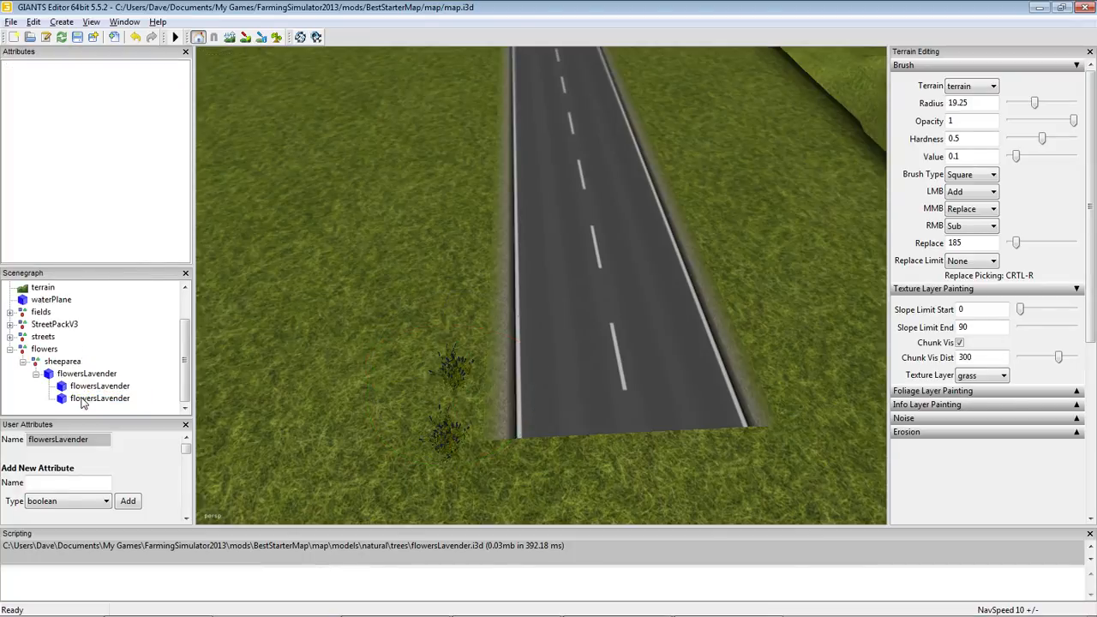
# Compare the positions and transform values of the parent flowersLavender and its two nested copies
pyautogui.click(84, 403)
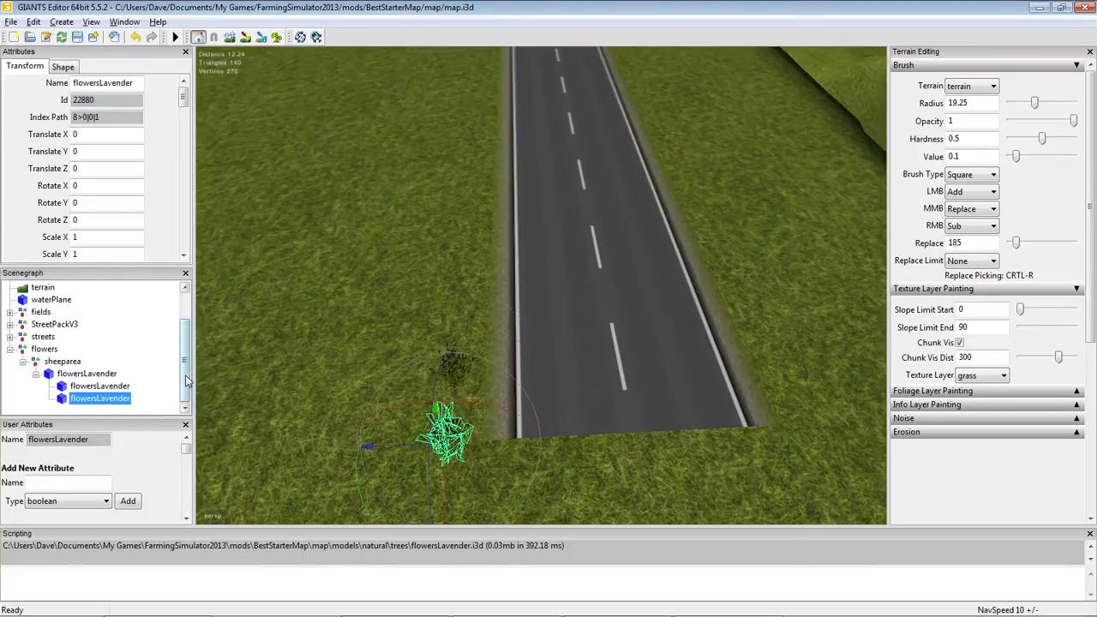
pyautogui.click(51, 376)
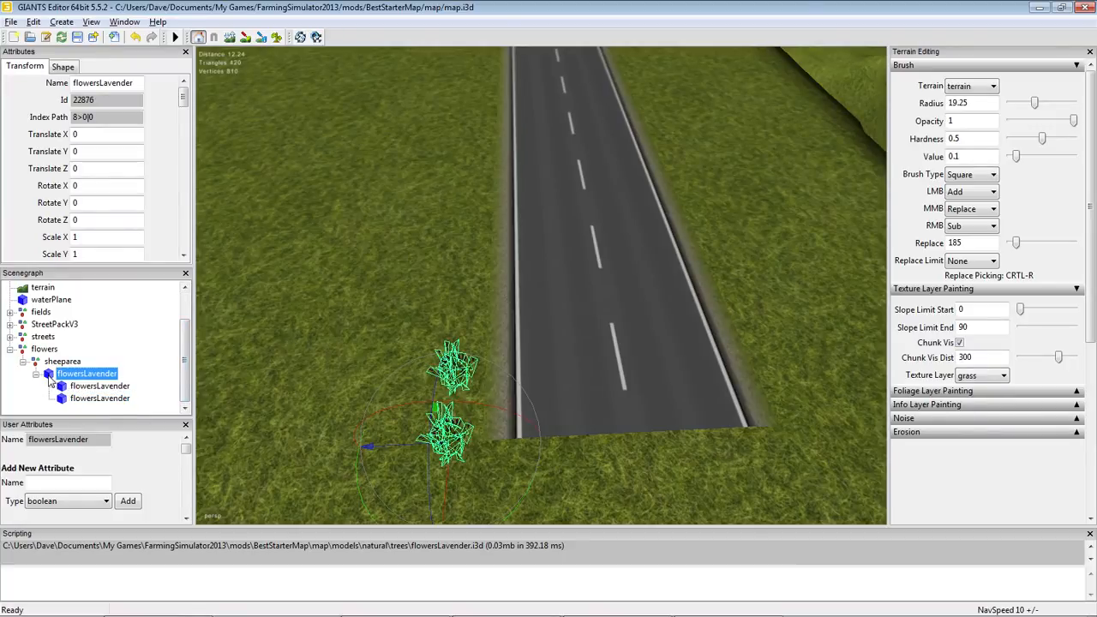
pyautogui.click(62, 389)
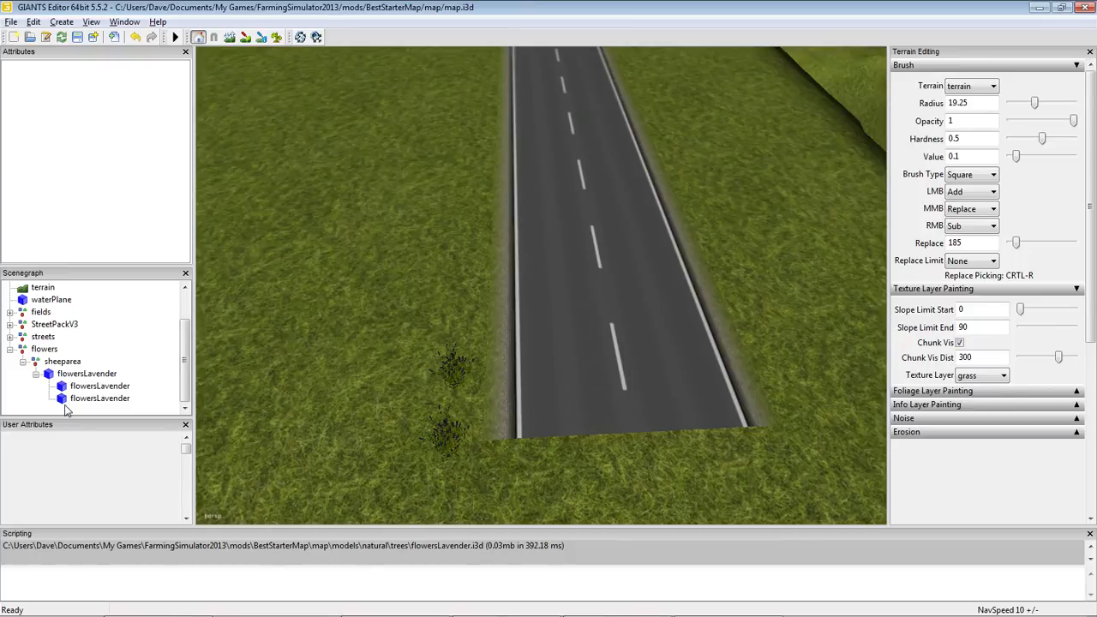
pyautogui.click(71, 400)
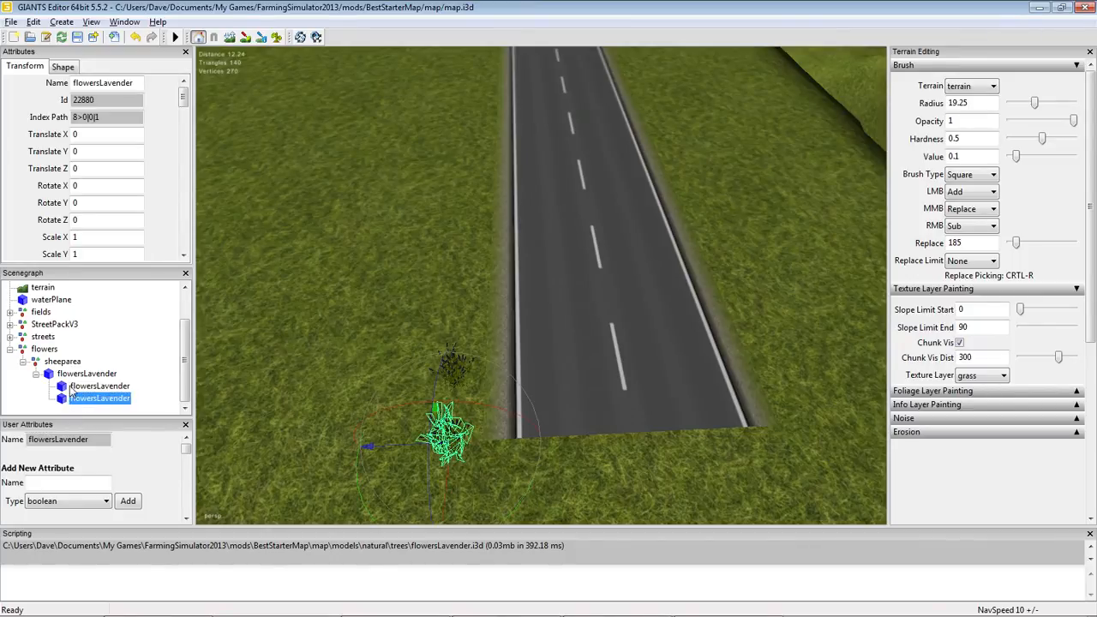
pyautogui.click(72, 388)
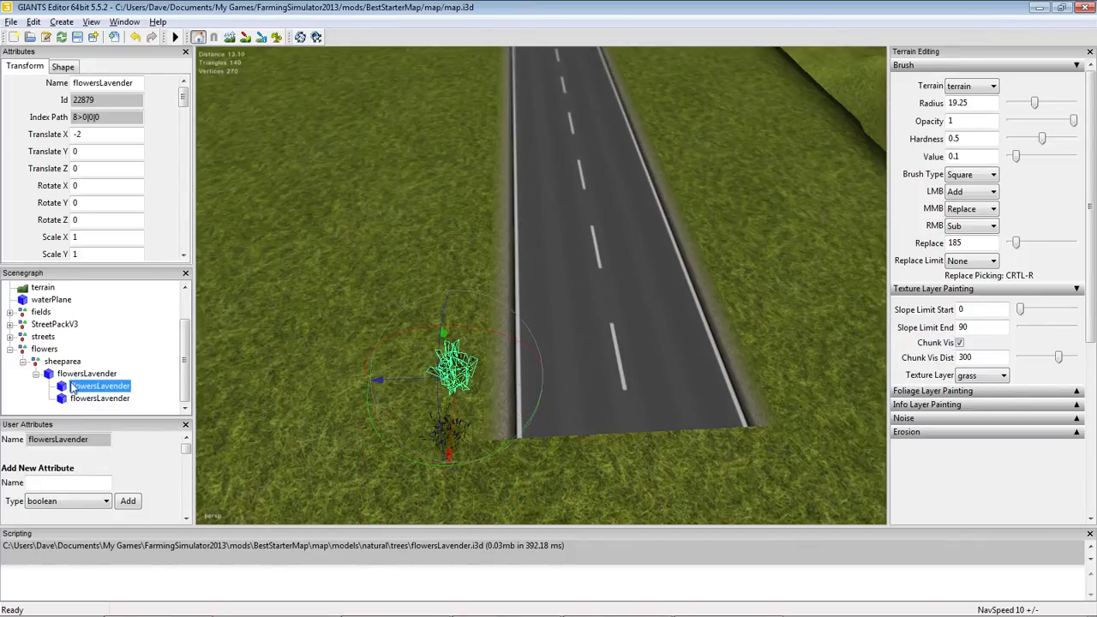
pyautogui.click(74, 374)
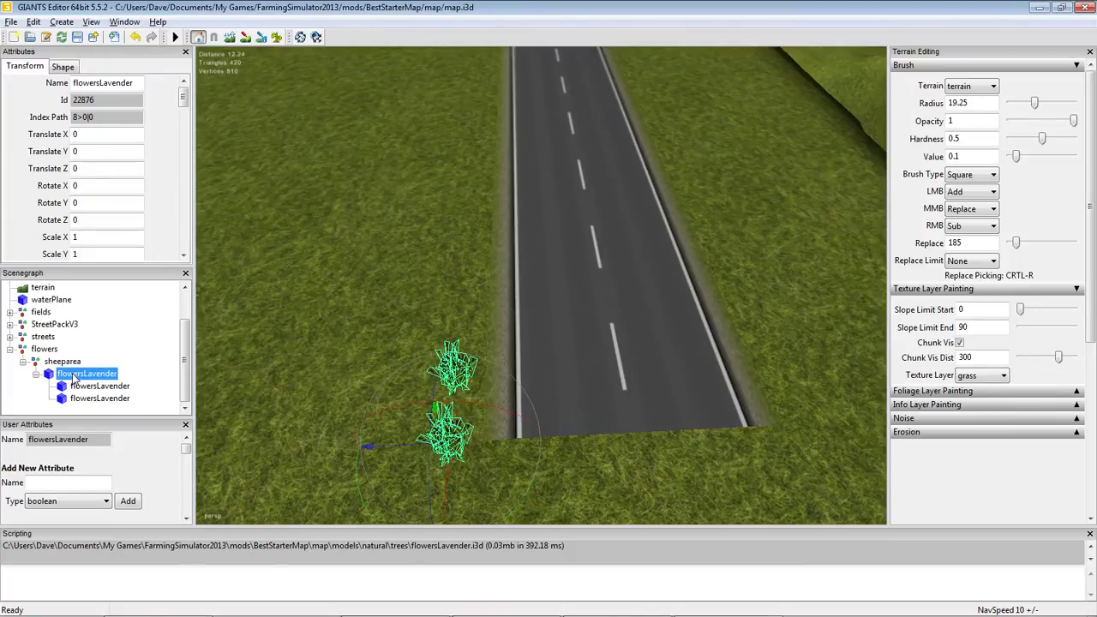
pyautogui.click(76, 386)
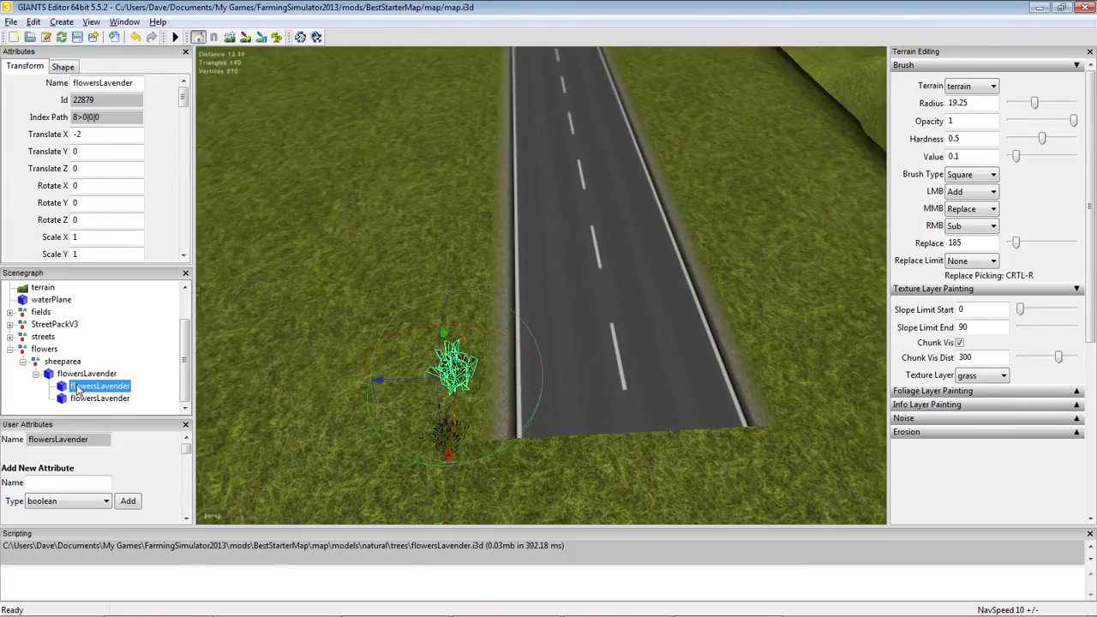
# Set the second nested flowersLavender copy's Translate X to -4 to continue the row along the road
pyautogui.click(79, 398)
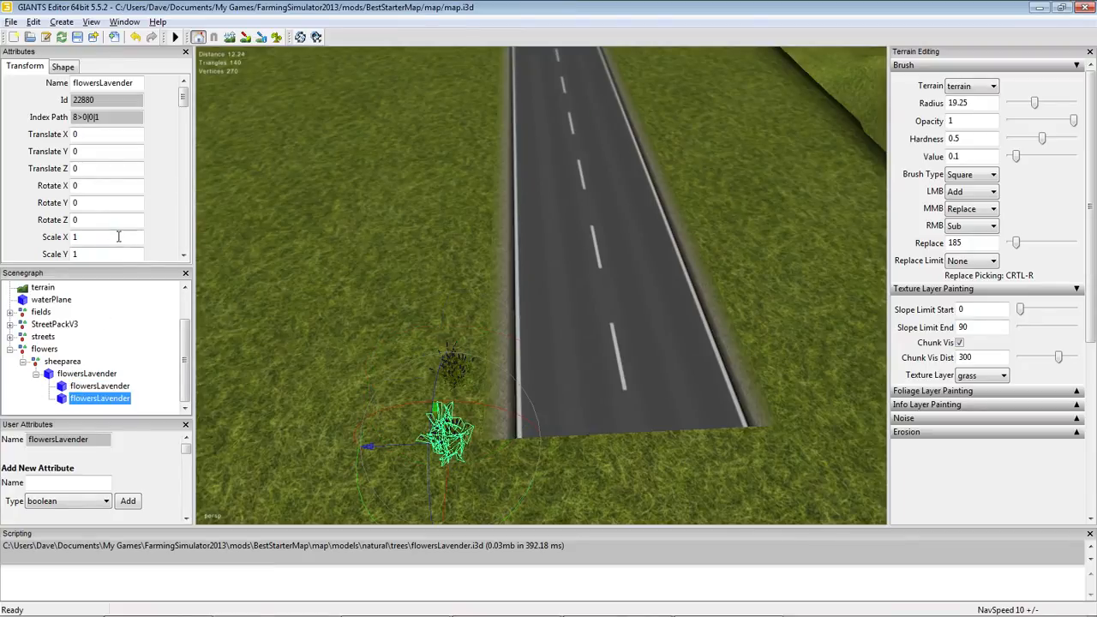
pyautogui.click(79, 386)
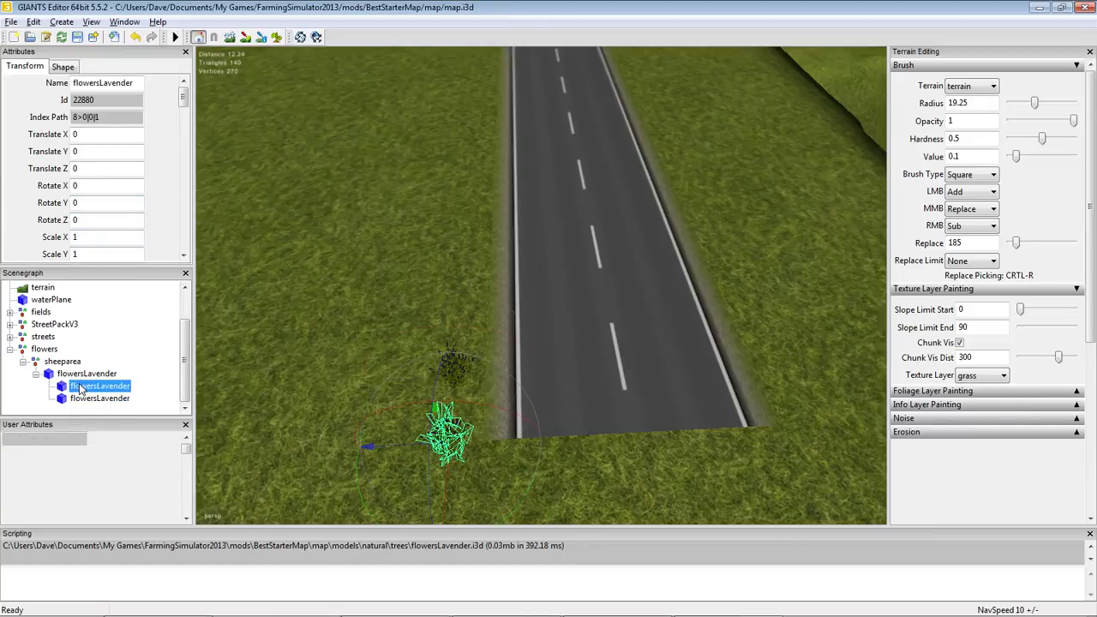
pyautogui.click(86, 400)
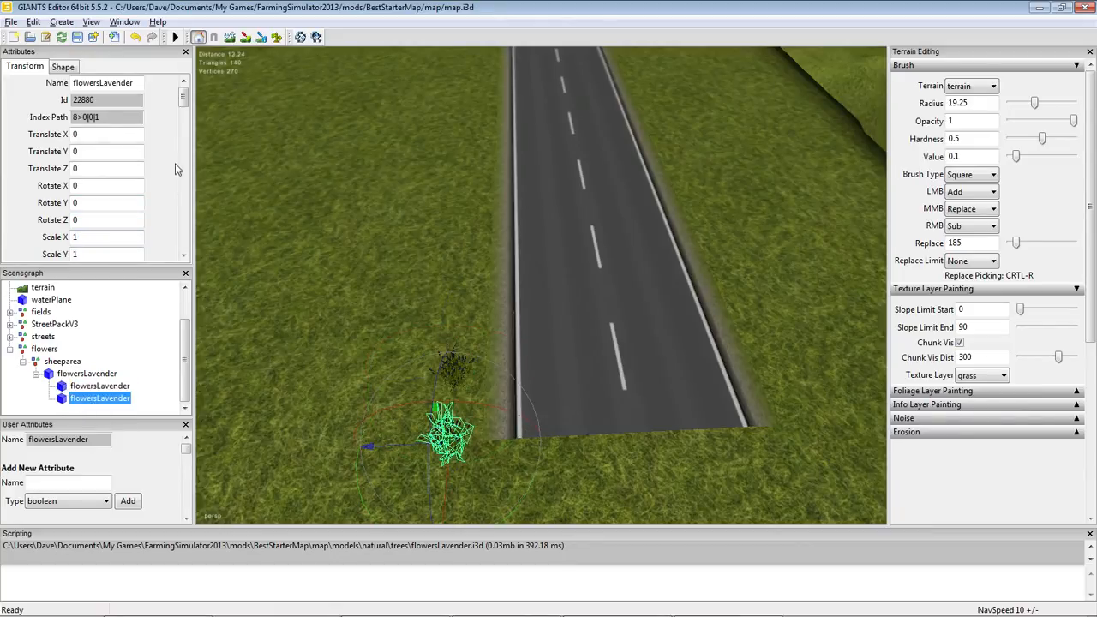
pyautogui.doubleClick(86, 135)
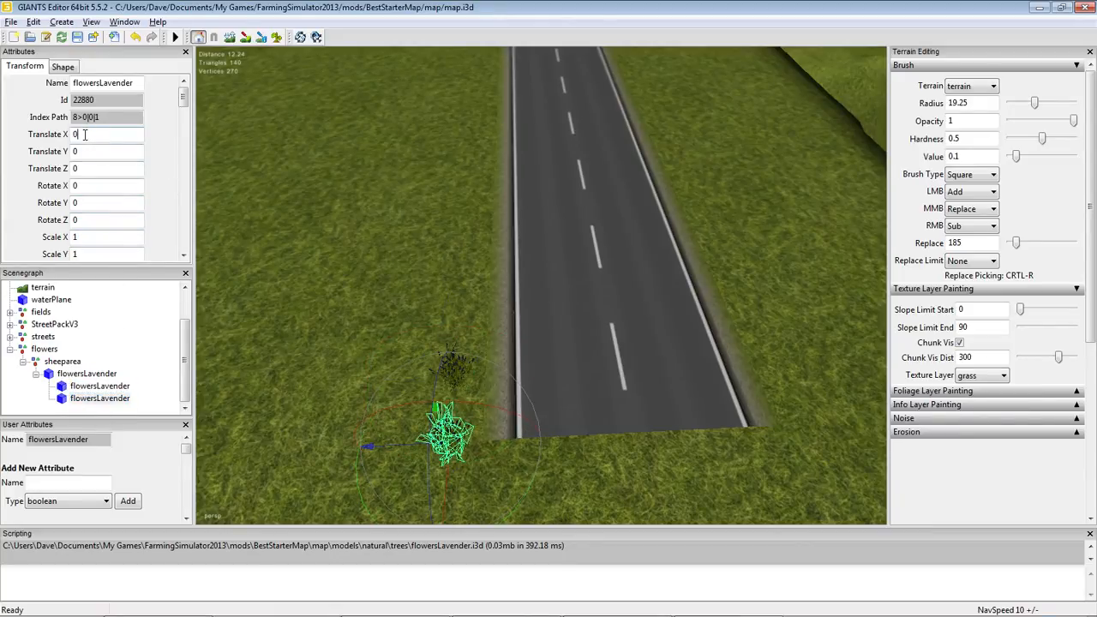
pyautogui.write('-4')
pyautogui.press('Return')
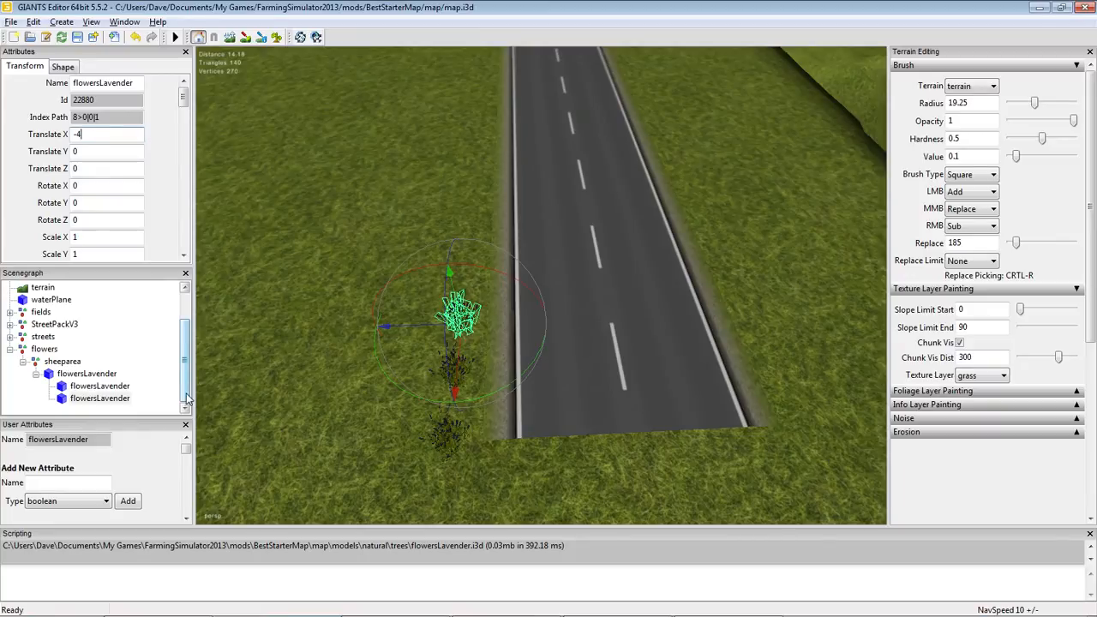
# Duplicate the flowersLavender copy at Translate X -4 and set the duplicate's Translate X to -6
pyautogui.click(89, 399)
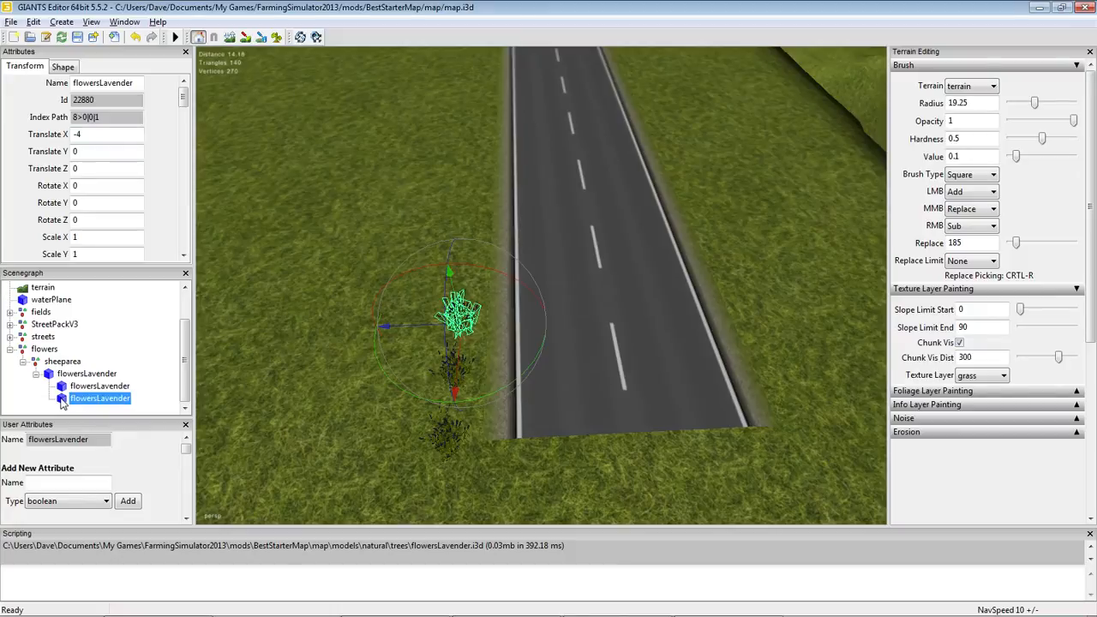
pyautogui.rightClick(62, 398)
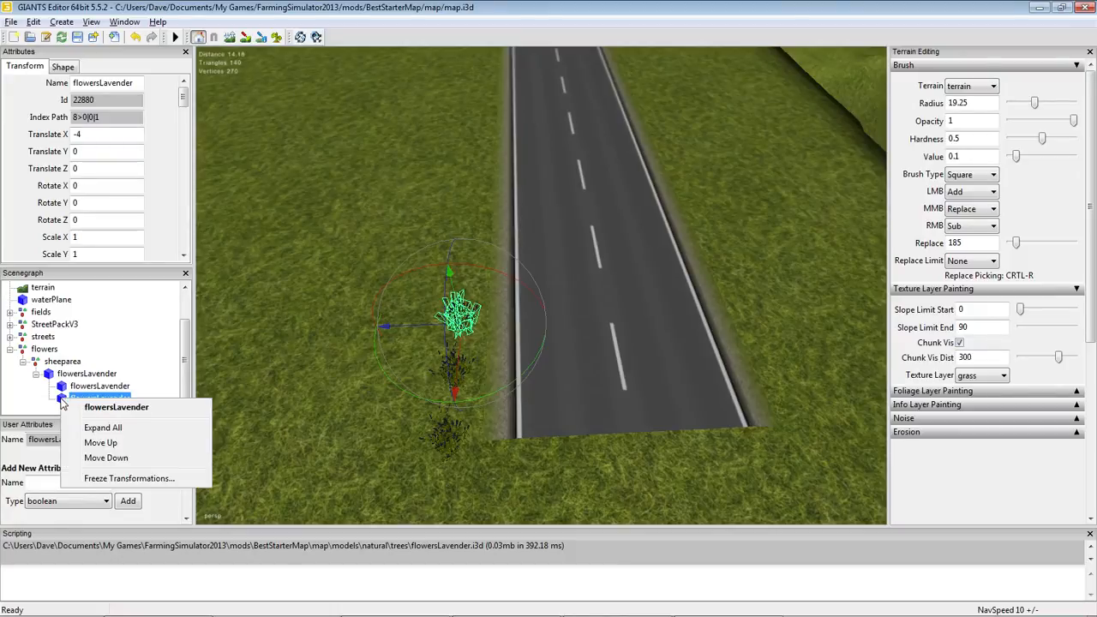
pyautogui.click(33, 22)
pyautogui.click(68, 144)
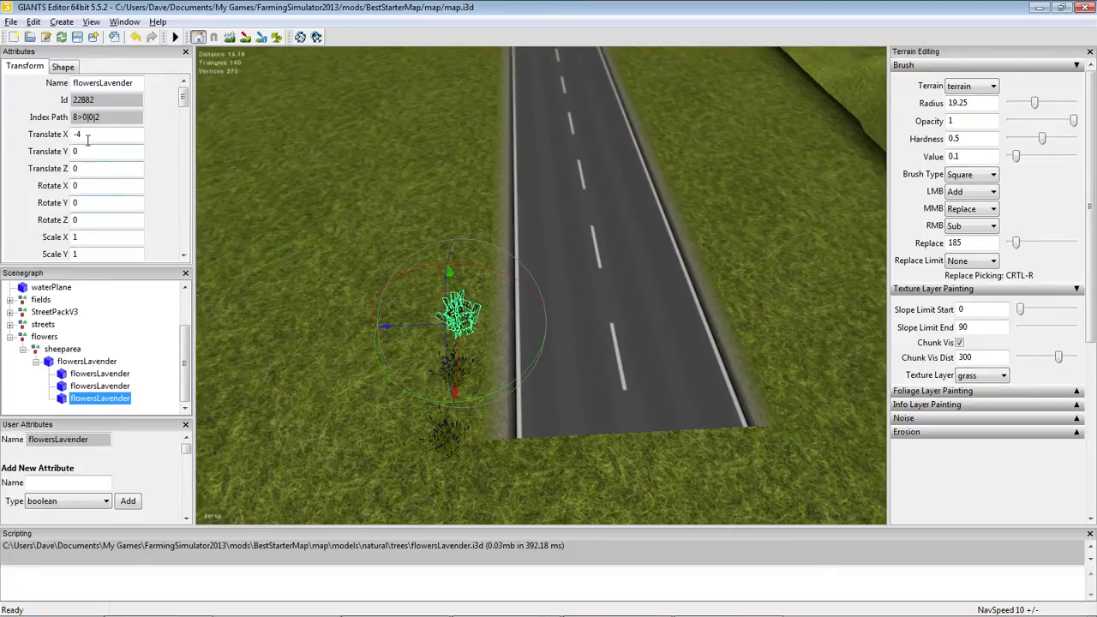
pyautogui.doubleClick(87, 137)
pyautogui.write('-')
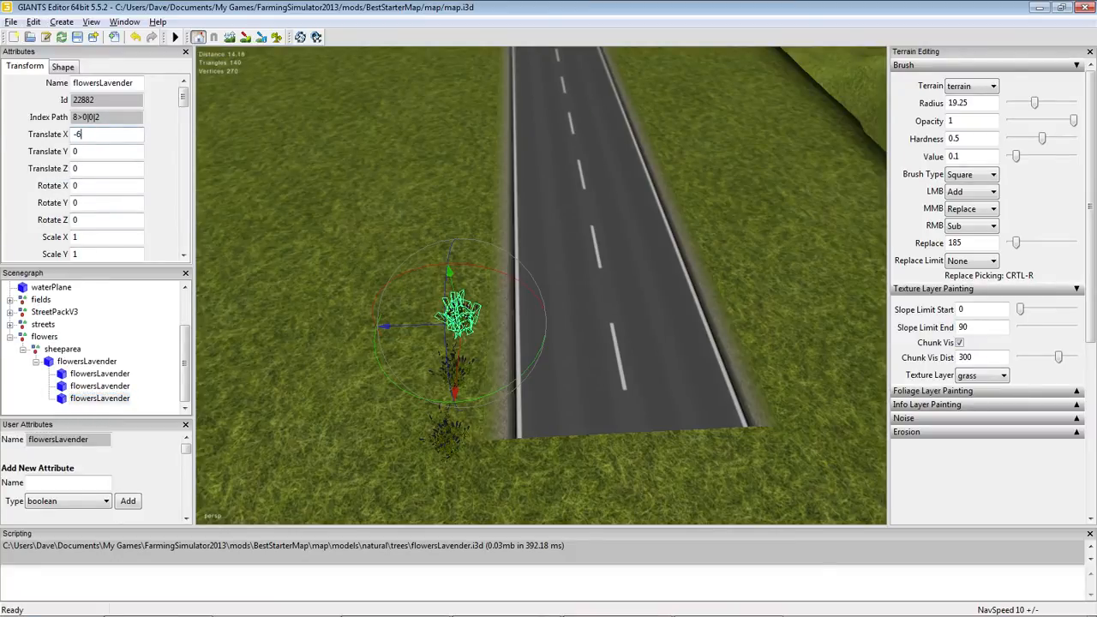
pyautogui.press('Return')
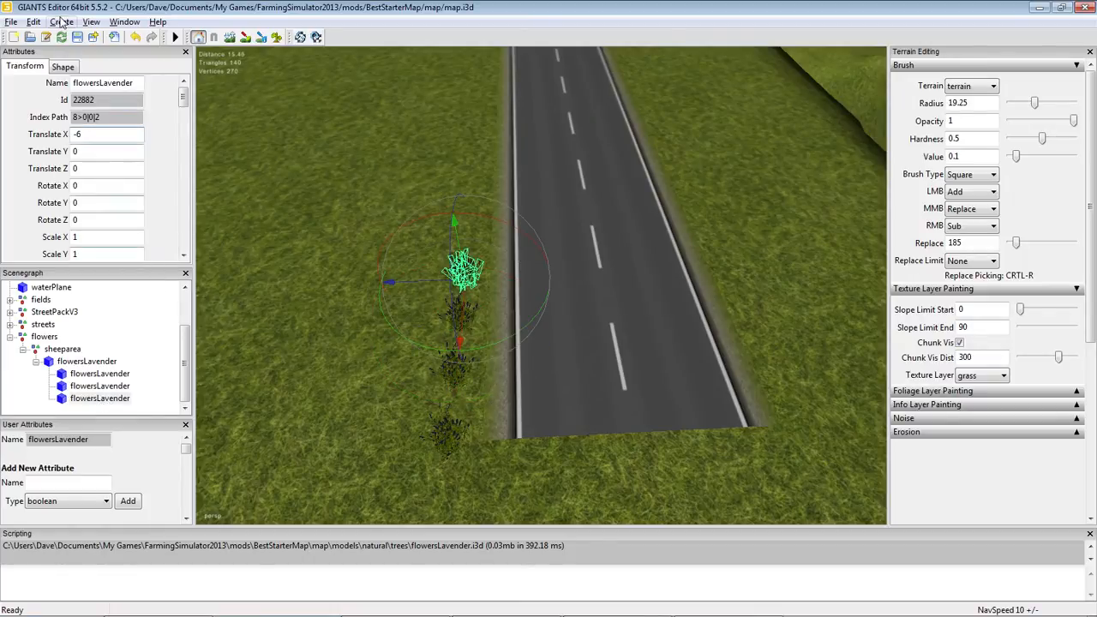
# Duplicate the flowersLavender copy at Translate X -6, set the new one's Translate X to -8, and clear the selection
pyautogui.click(33, 21)
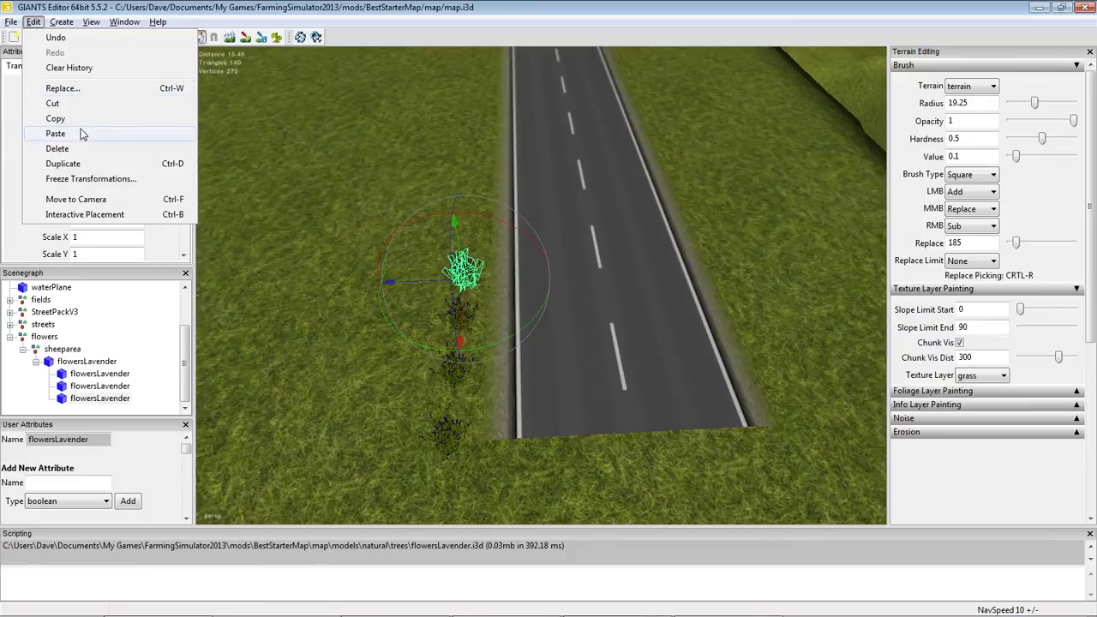
pyautogui.click(82, 135)
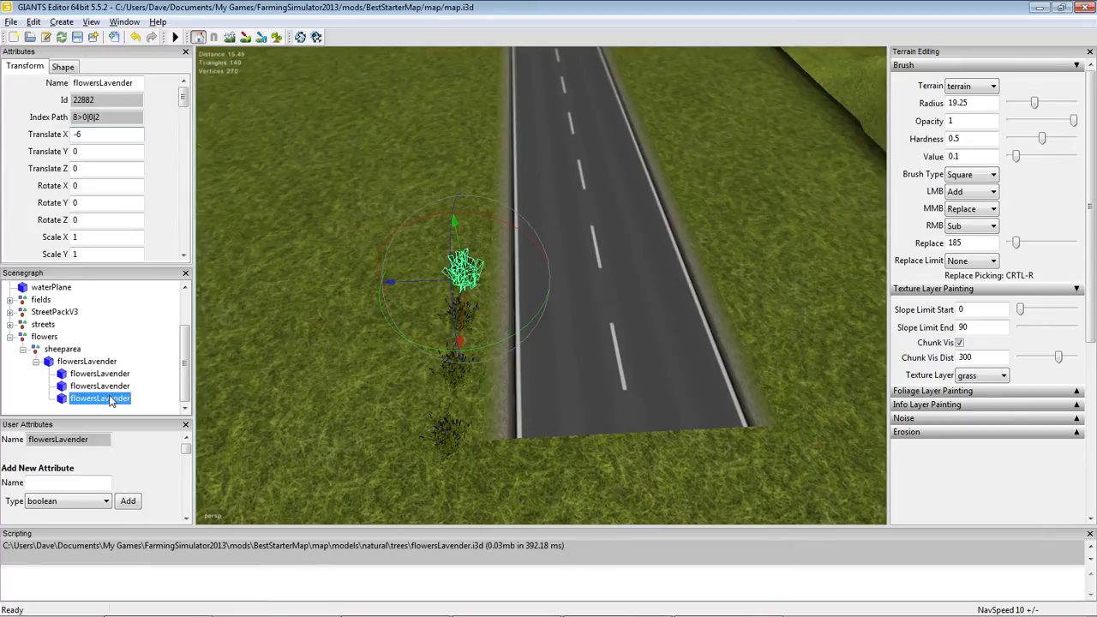
pyautogui.click(32, 22)
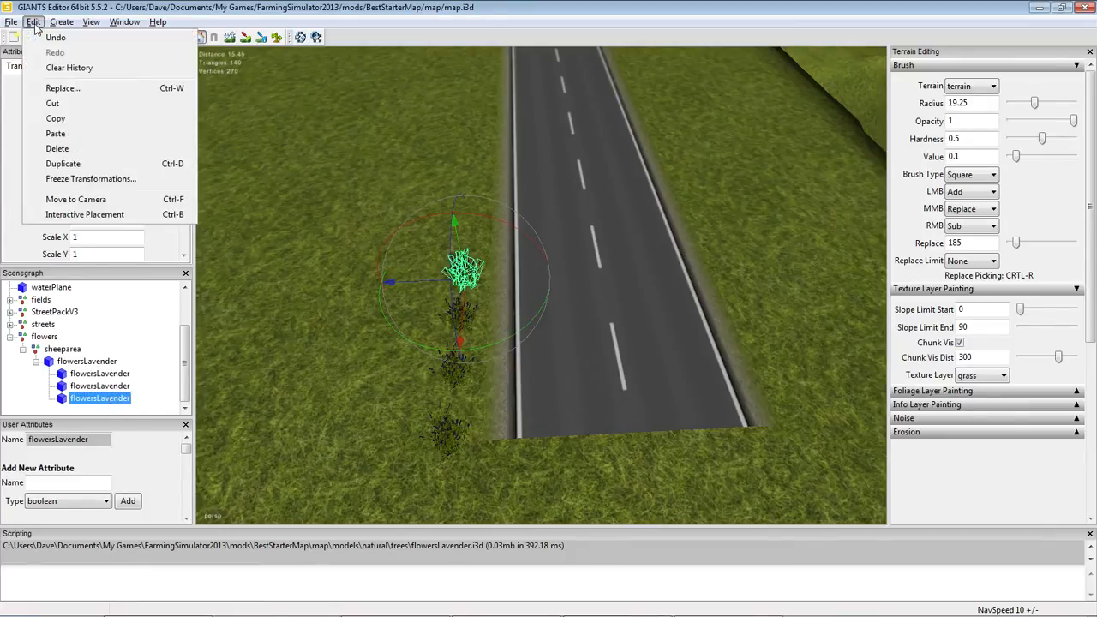
pyautogui.click(69, 163)
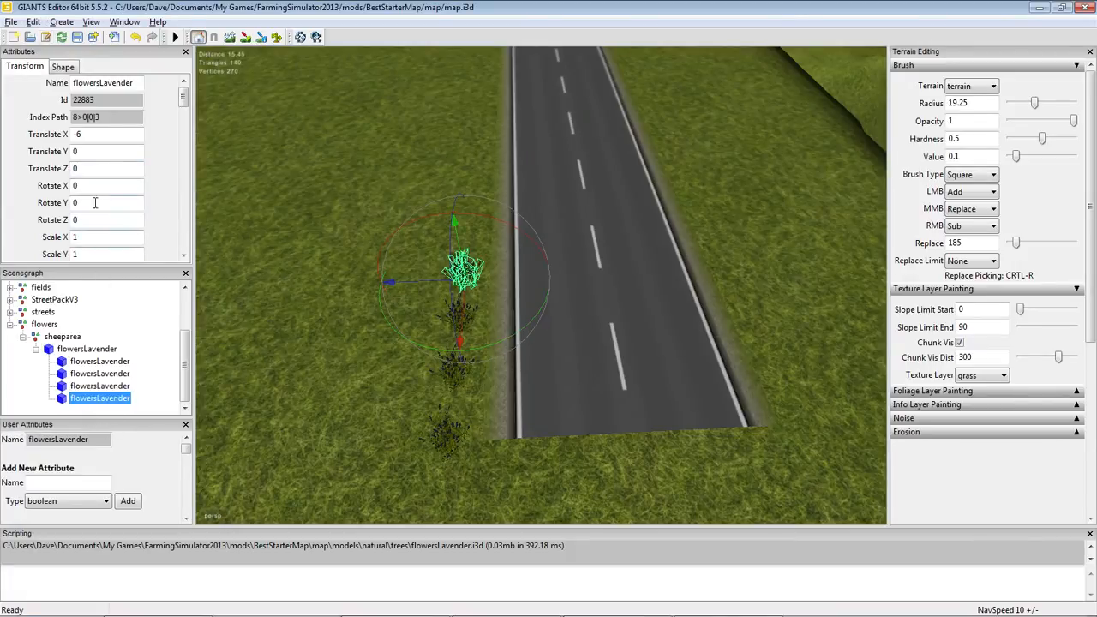
pyautogui.moveTo(86, 135); pyautogui.dragTo(67, 135)
pyautogui.write('-8')
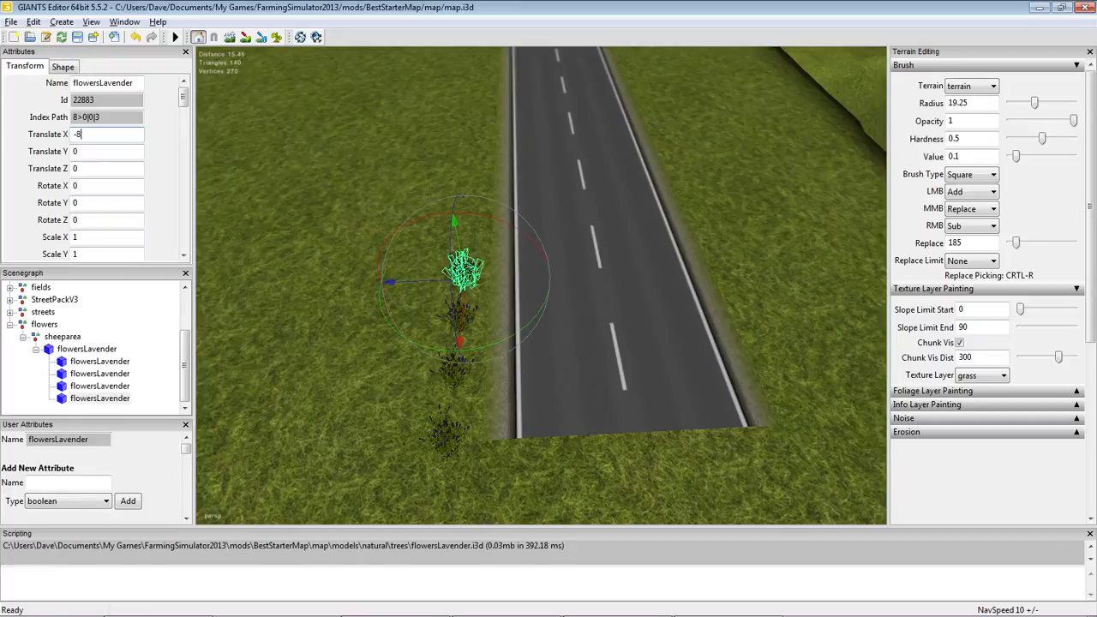
pyautogui.press('Return')
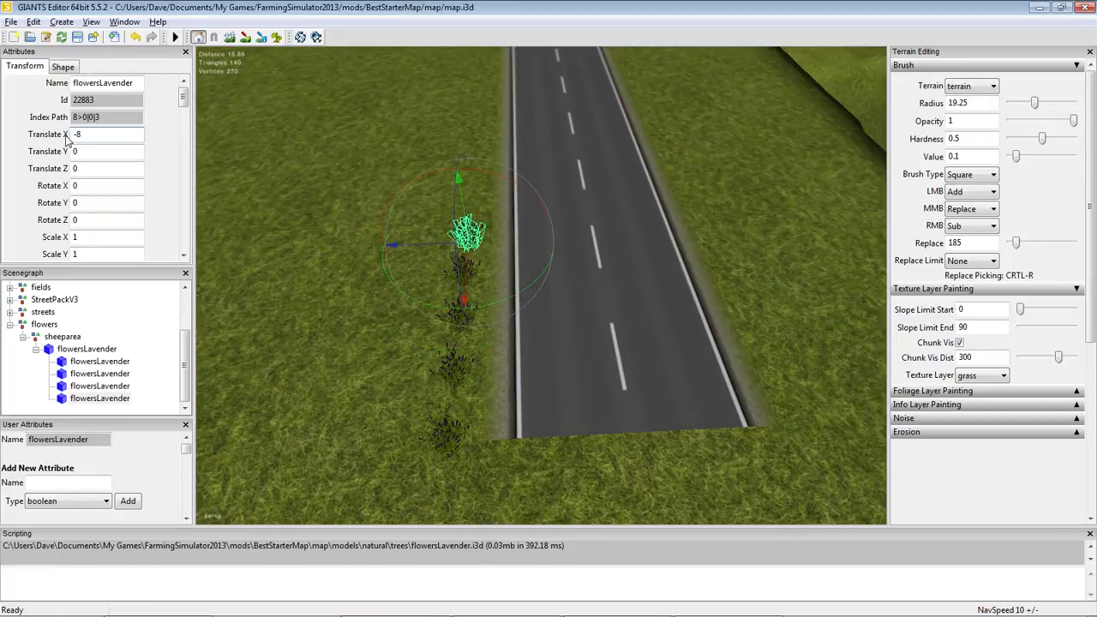
pyautogui.click(127, 331)
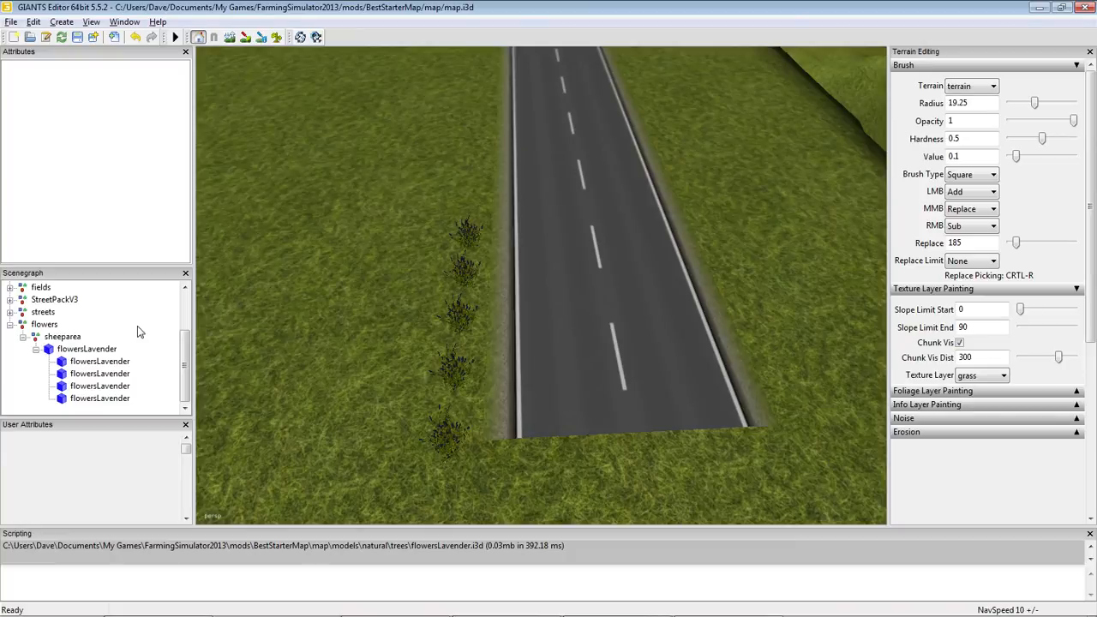
# Check which plants the sheeparea and flowers groups contain, then collapse the flowersLavender and sheeparea branches
pyautogui.click(68, 339)
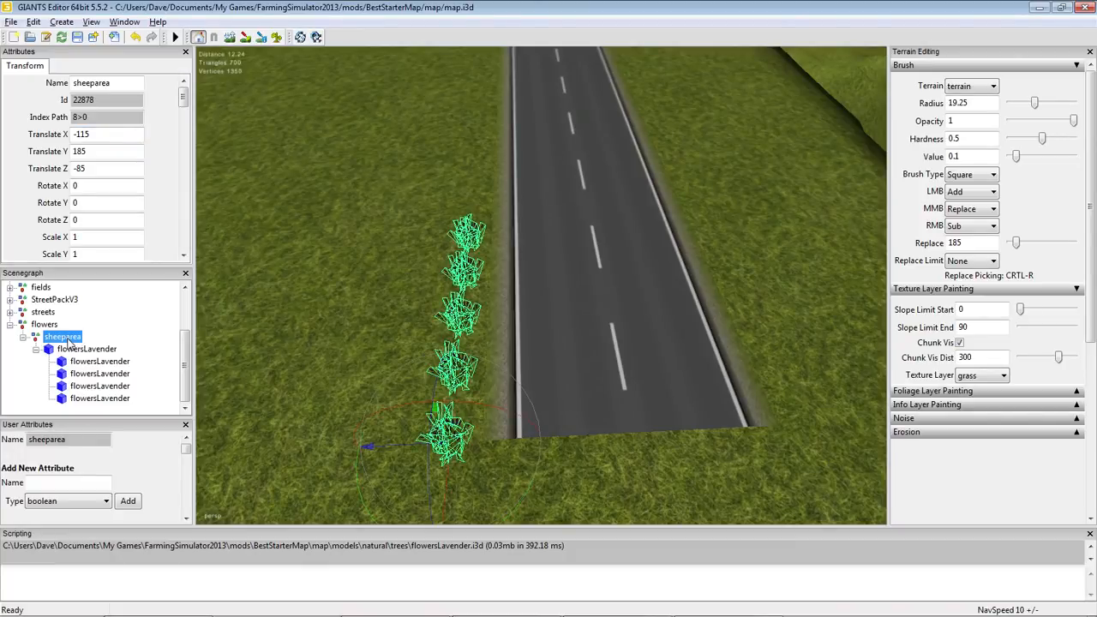
pyautogui.click(46, 328)
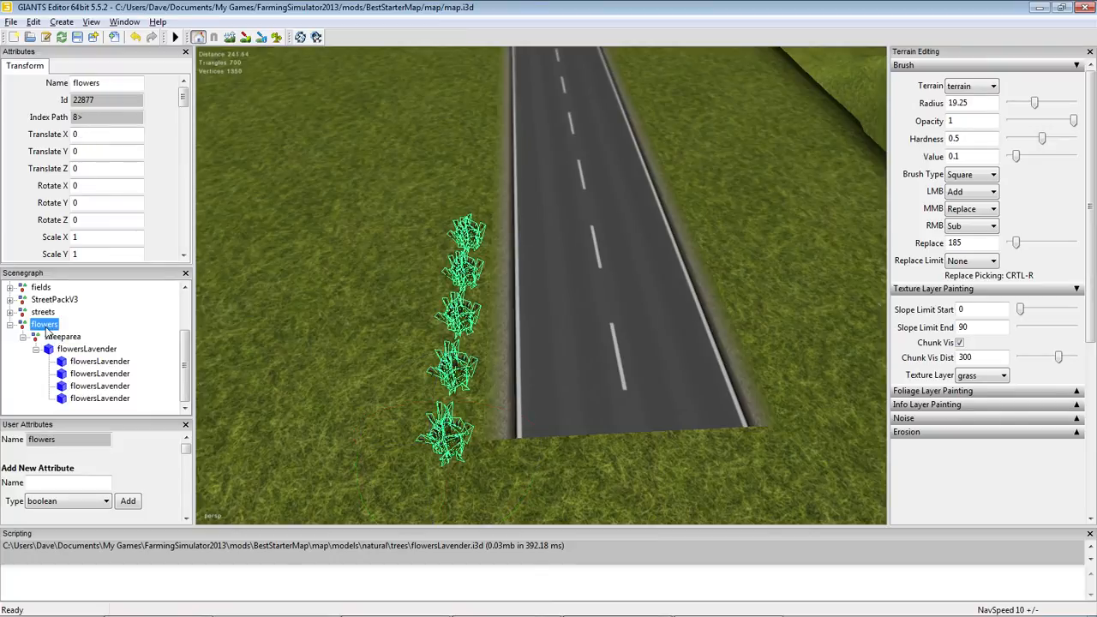
pyautogui.click(60, 339)
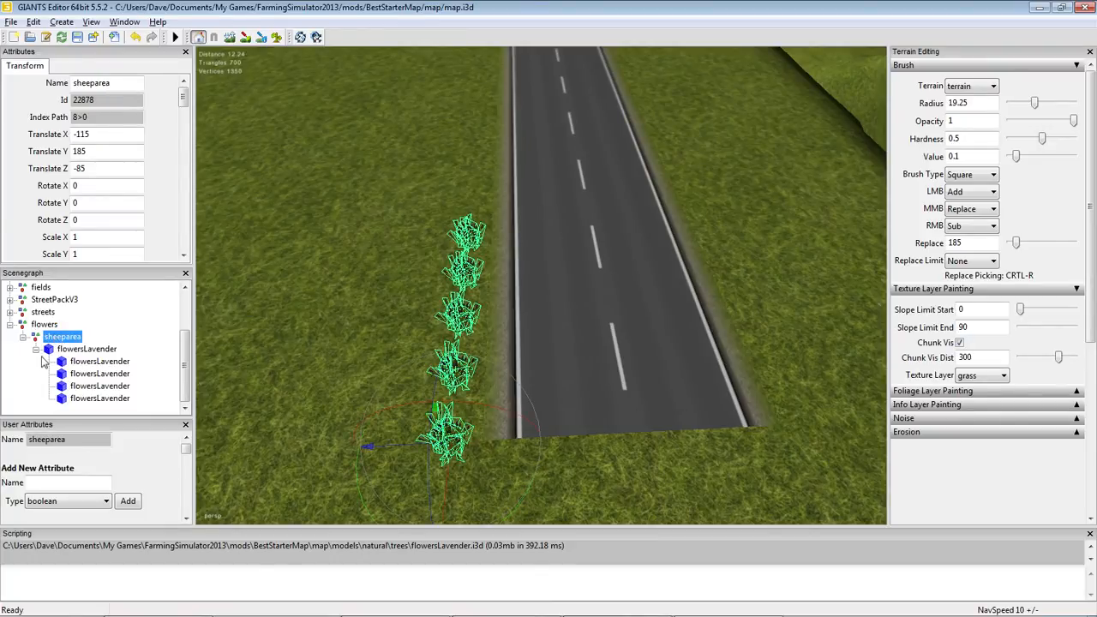
pyautogui.click(36, 350)
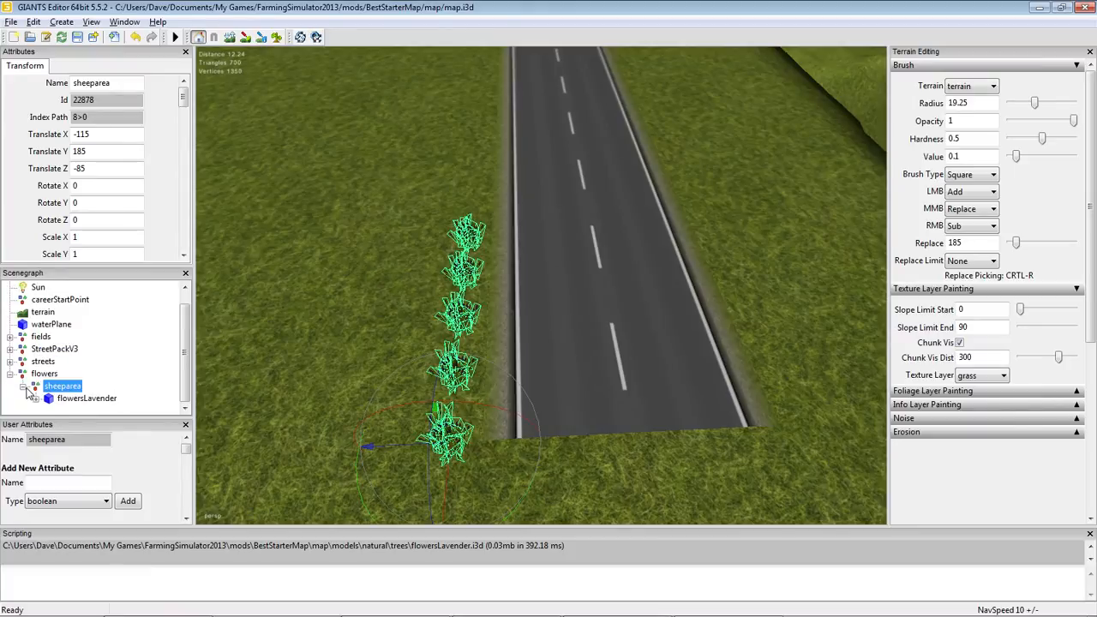
pyautogui.click(24, 388)
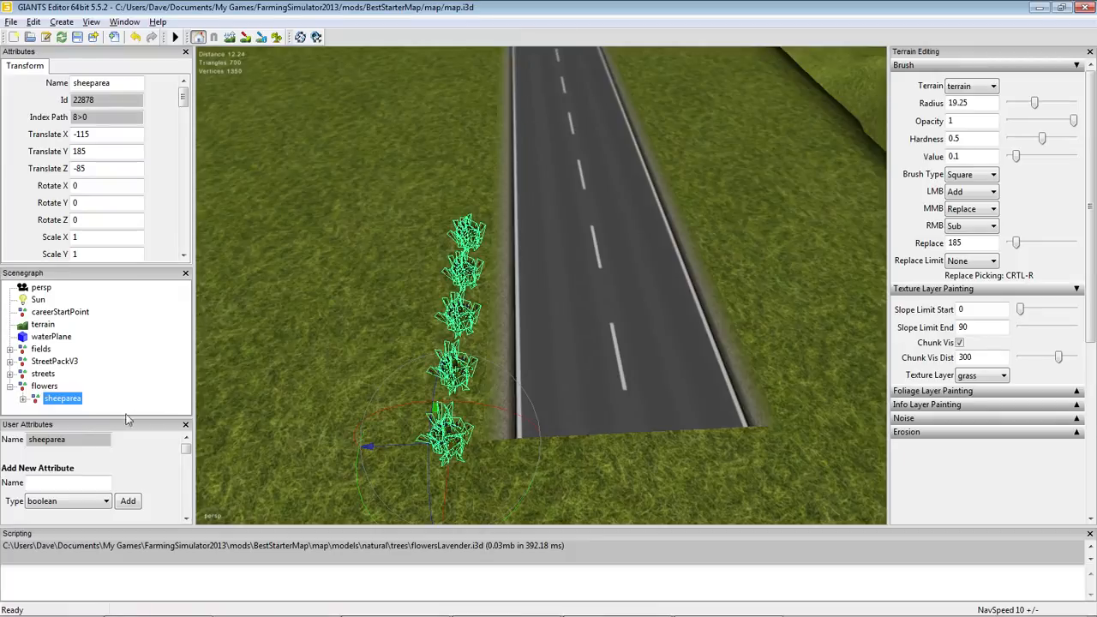
# Create a new transform group and name it cow area
pyautogui.click(42, 386)
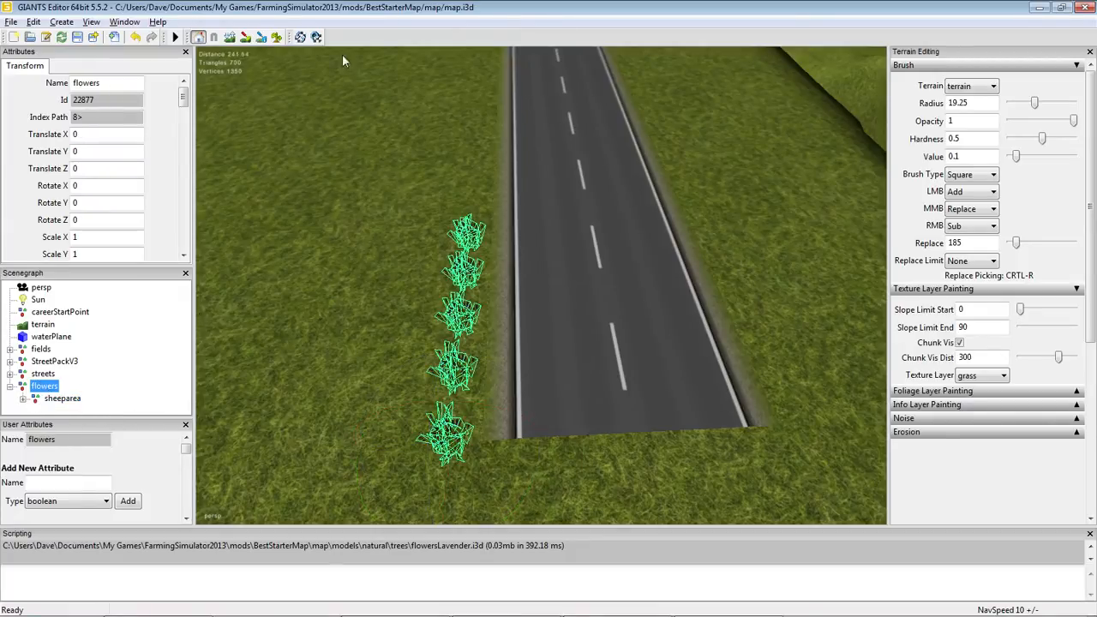
pyautogui.click(61, 22)
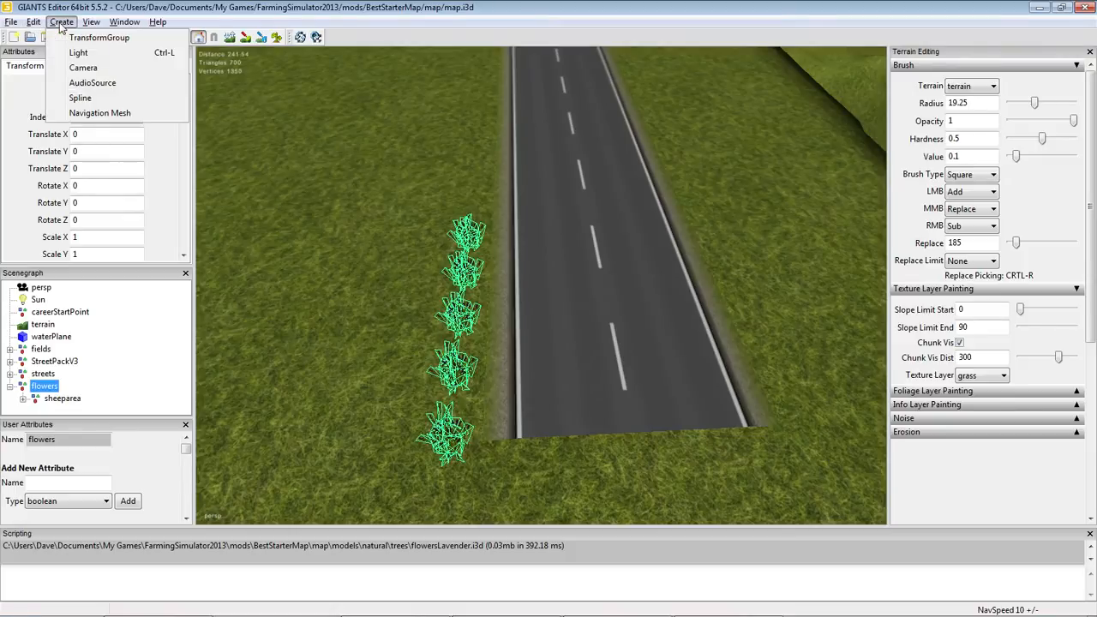
pyautogui.click(77, 38)
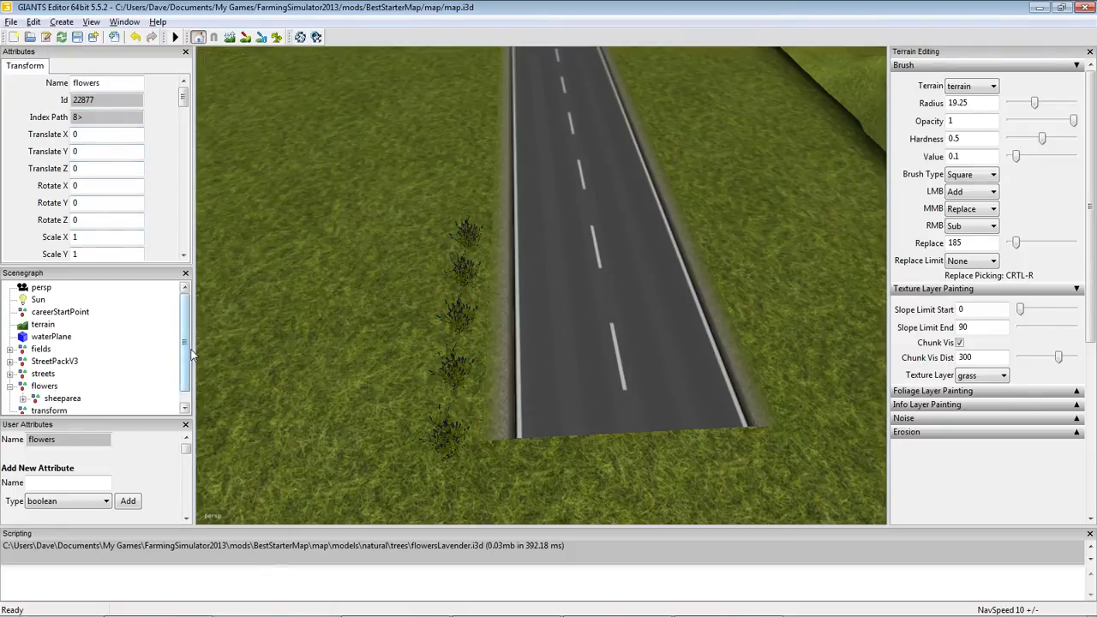
pyautogui.scroll(-1, 163, 377)
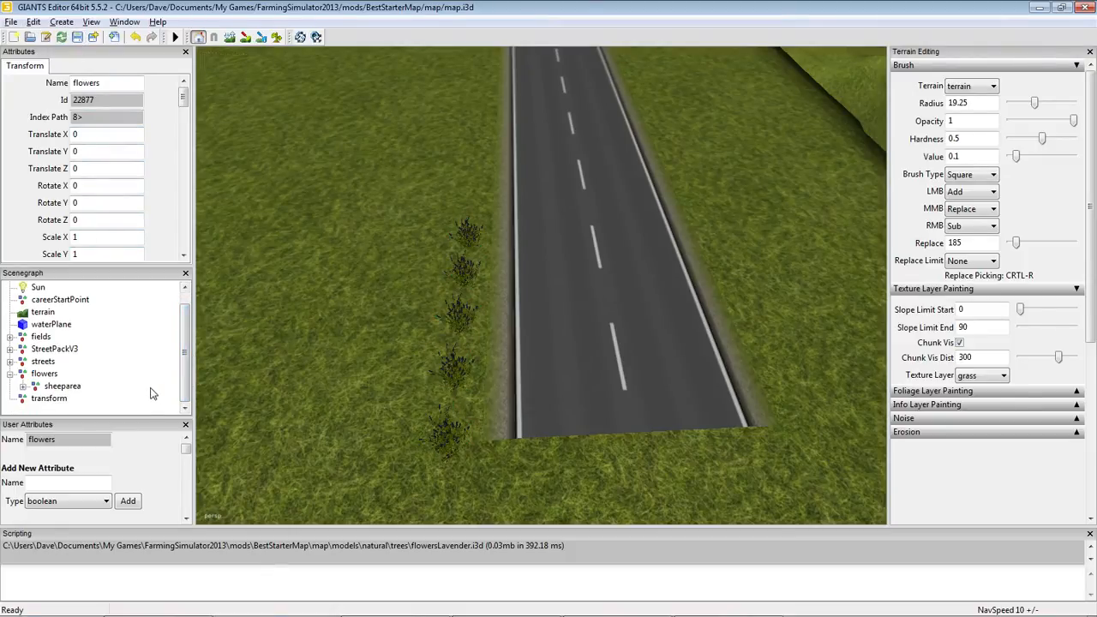
pyautogui.click(48, 401)
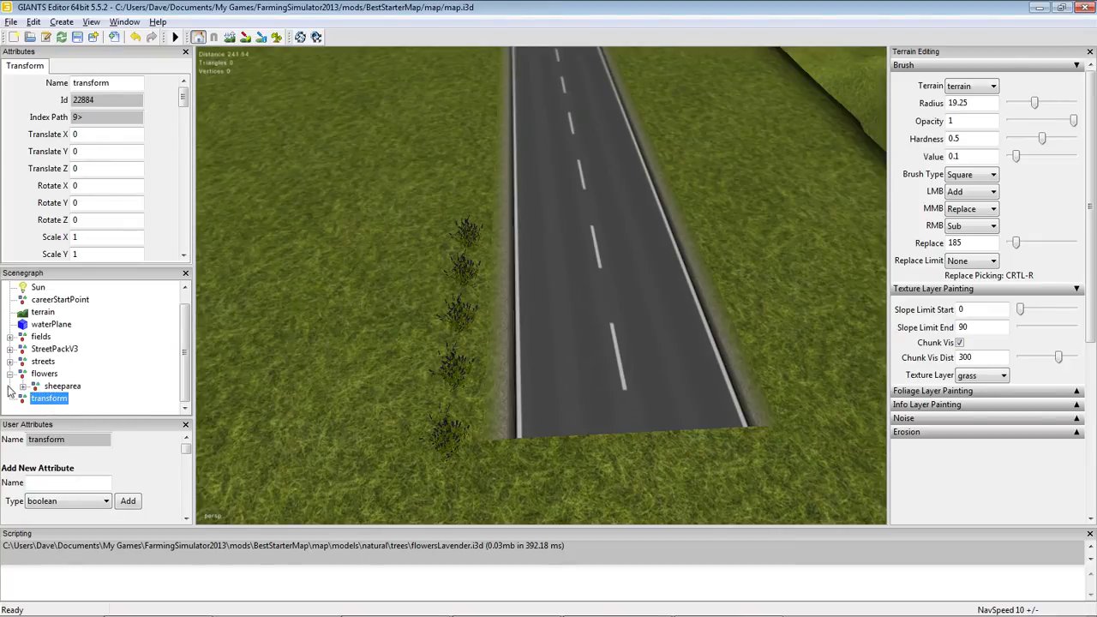
pyautogui.moveTo(112, 83); pyautogui.dragTo(66, 86)
pyautogui.write('cow arfea')
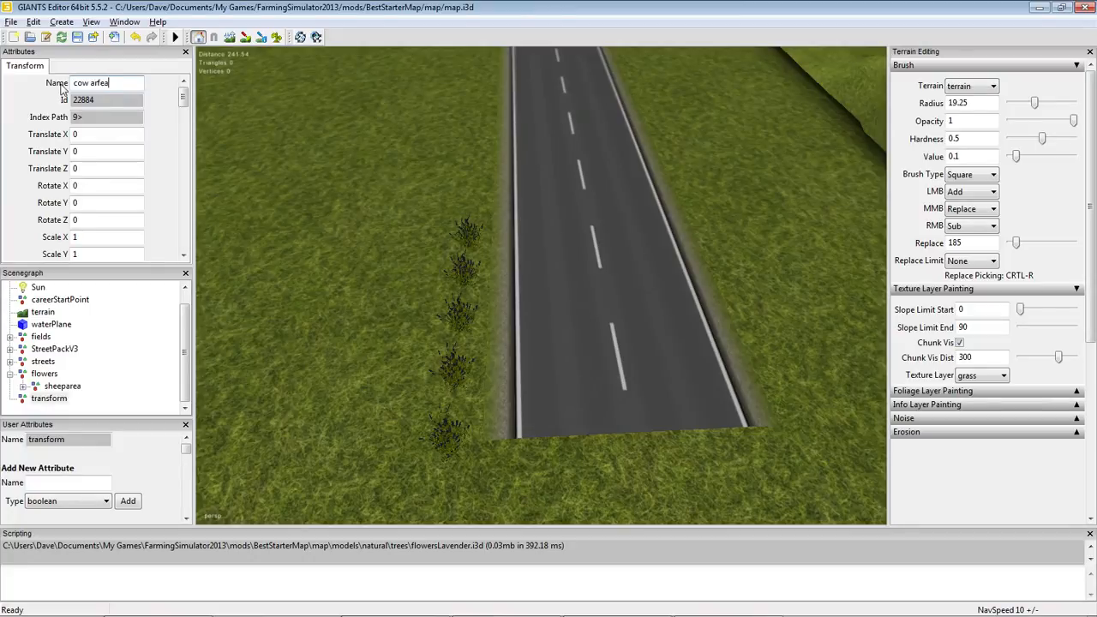
pyautogui.press('BackSpace')
pyautogui.press('BackSpace')
pyautogui.press('BackSpace')
pyautogui.write('ea')
pyautogui.press('Return')
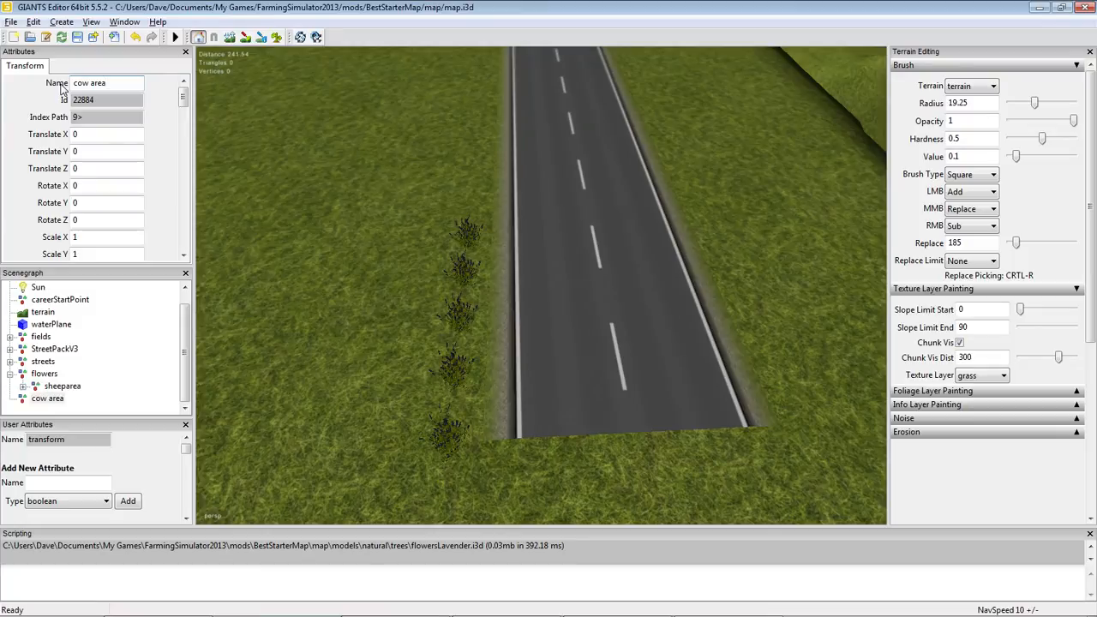
# Move the cow area group into the flowers group by cutting and pasting it
pyautogui.click(43, 398)
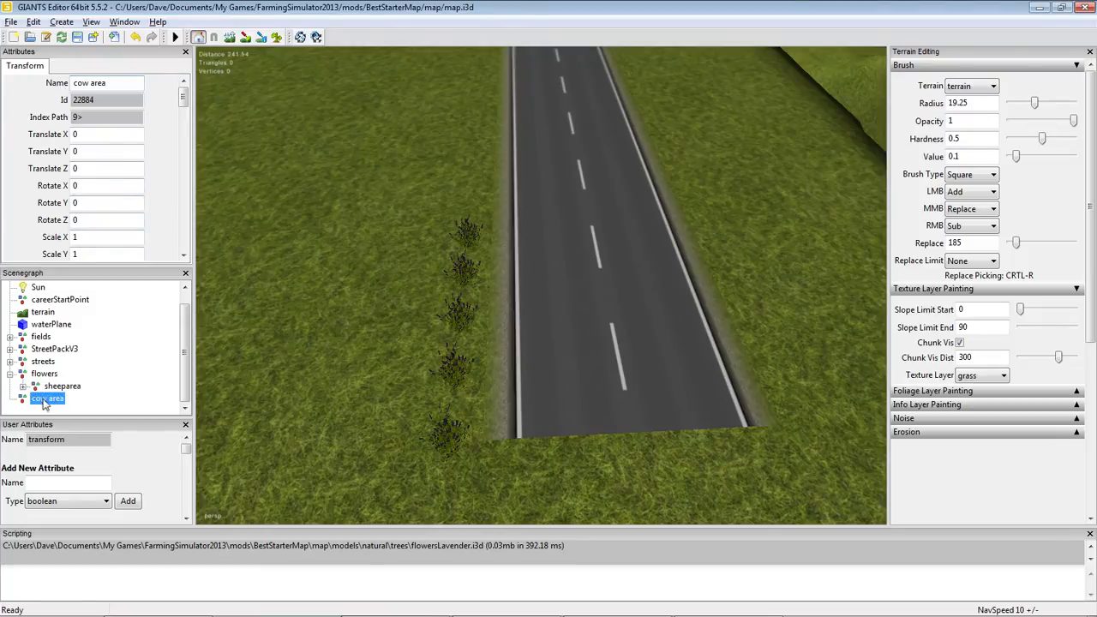
pyautogui.click(32, 22)
pyautogui.click(75, 148)
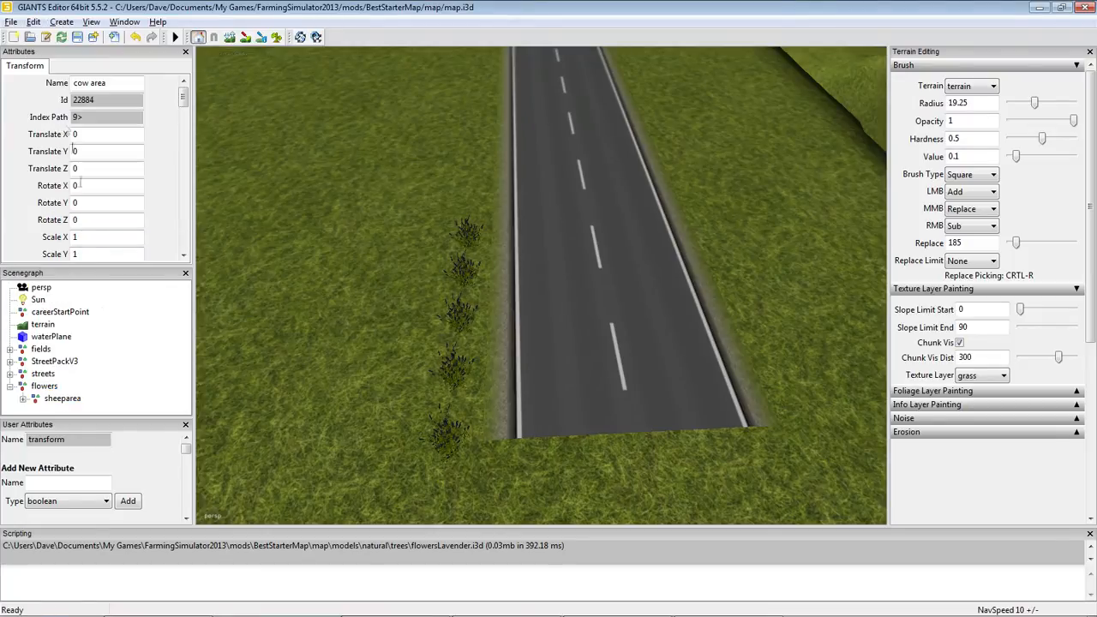
pyautogui.click(44, 386)
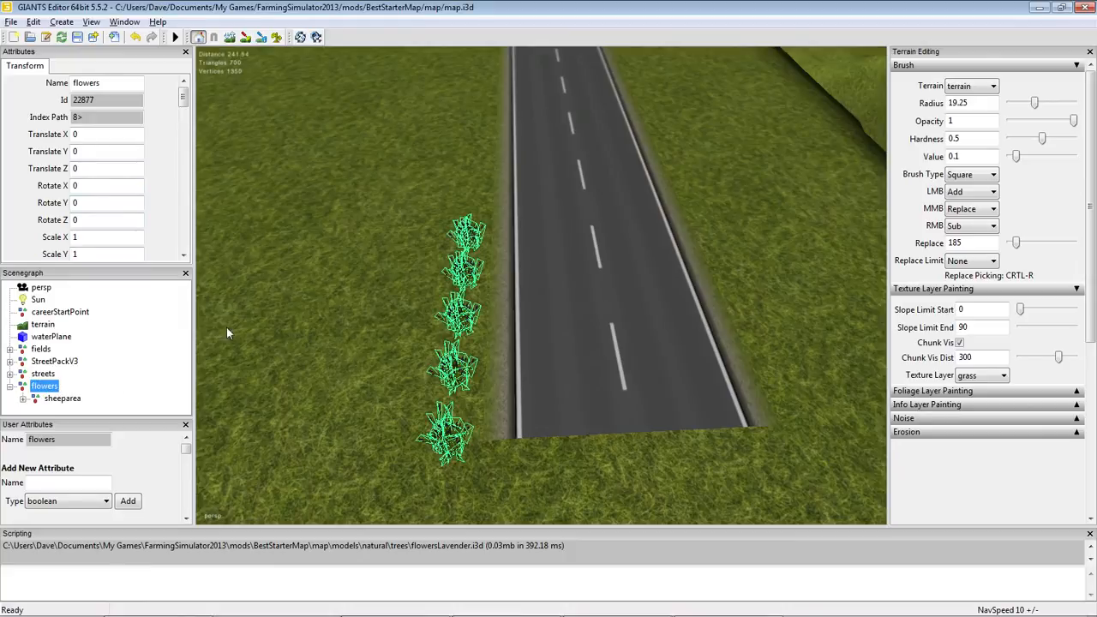
pyautogui.click(33, 22)
pyautogui.click(54, 144)
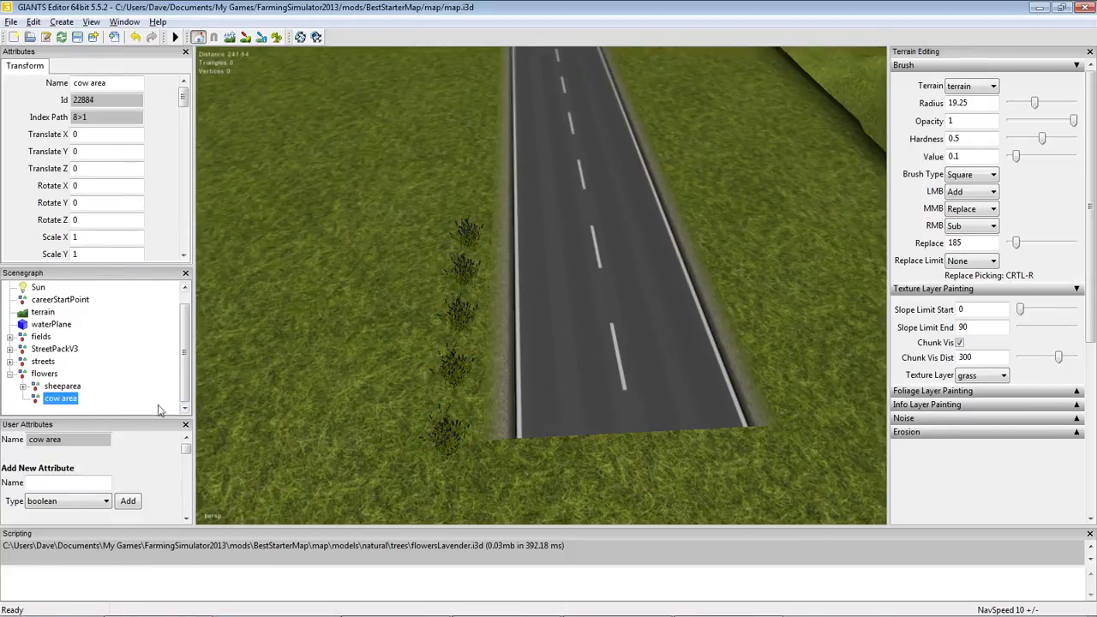
# Compare the sheeparea and cow area subgroups with their parent flowers group
pyautogui.click(57, 387)
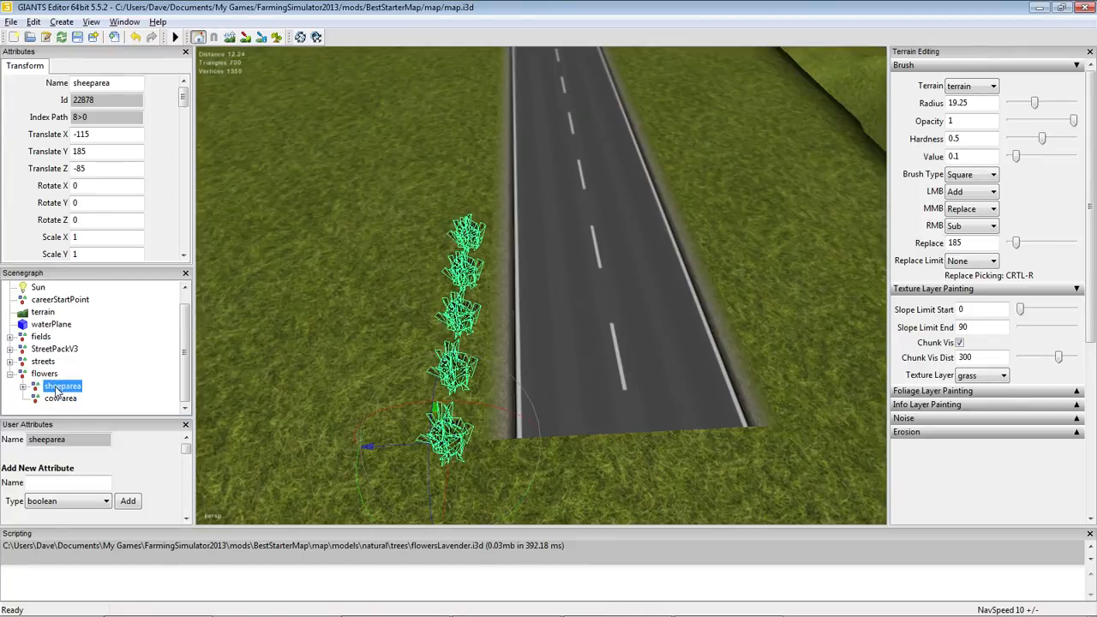
pyautogui.click(59, 398)
pyautogui.click(43, 374)
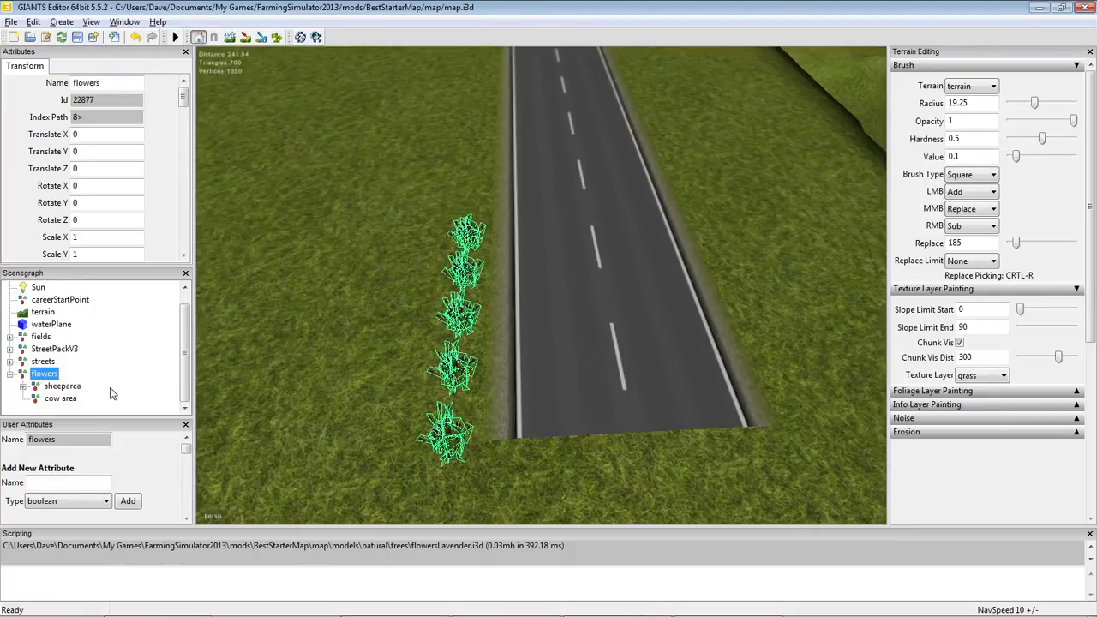
# Select the sheeparea and cow area subgroups in turn to compare their contents, and look over the surrounding terrain
pyautogui.click(58, 387)
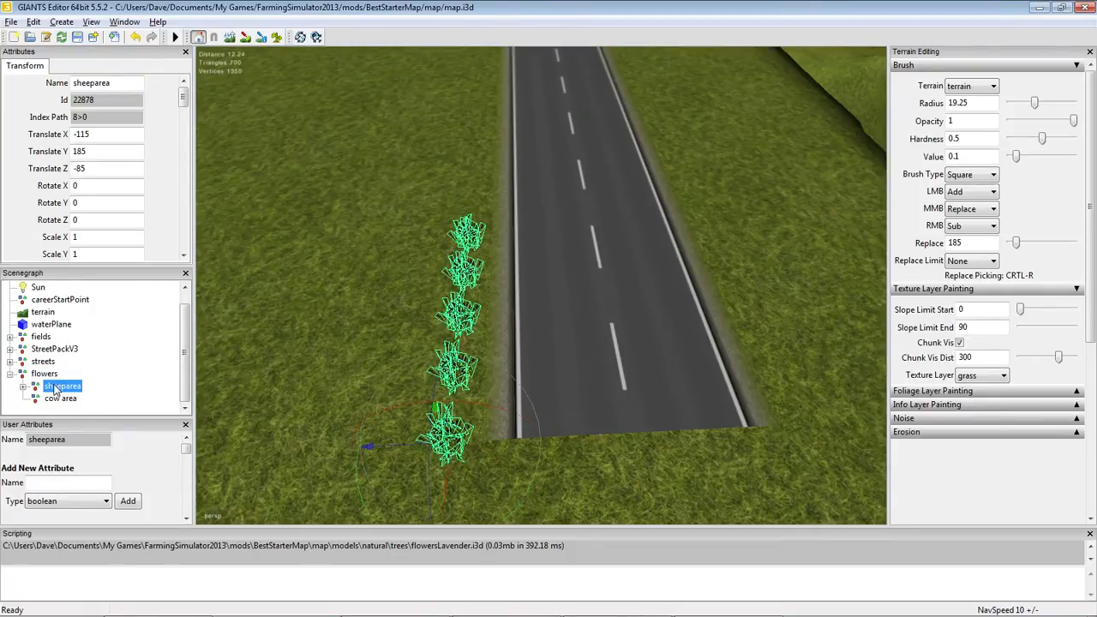
pyautogui.click(340, 337)
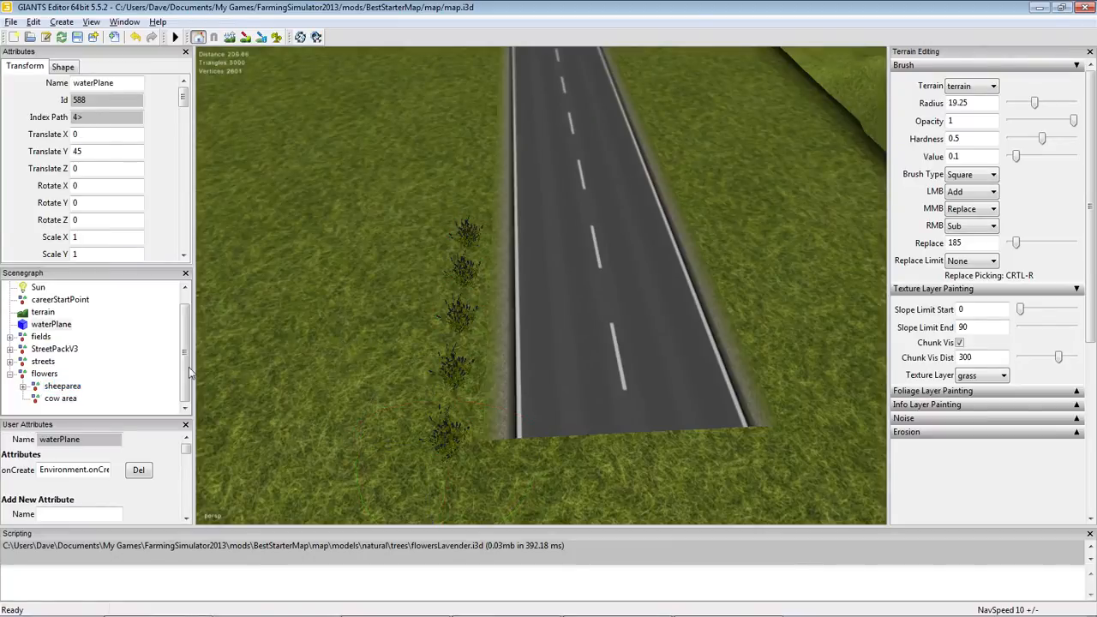
pyautogui.click(75, 388)
pyautogui.click(72, 399)
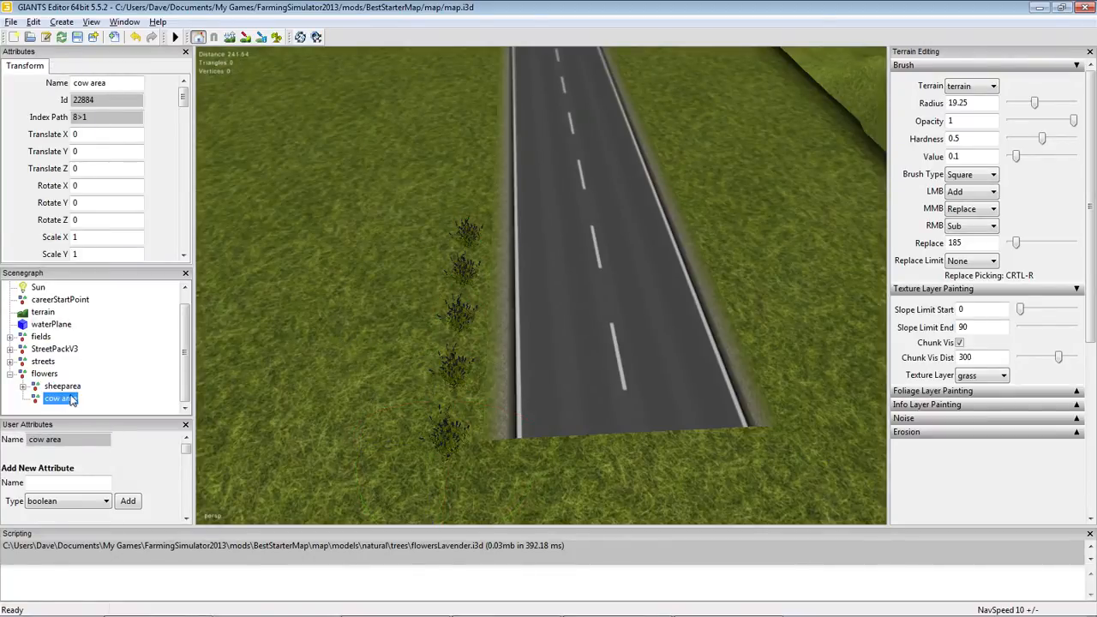
pyautogui.moveTo(433, 347)
pyautogui.keyDown('alt'); pyautogui.mouseDown()
pyautogui.moveTo(256, 273)
pyautogui.moveTo(231, 286)
pyautogui.moveTo(381, 268)
pyautogui.moveTo(430, 300)
pyautogui.moveTo(443, 332)
pyautogui.mouseUp(); pyautogui.keyUp('alt')
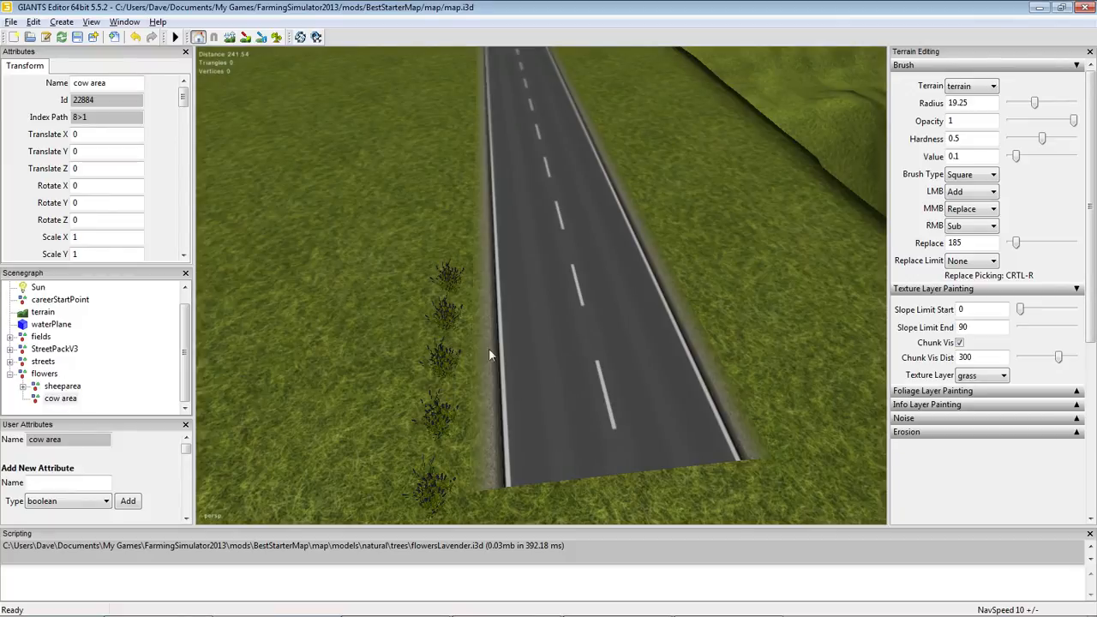
pyautogui.moveTo(489, 353); pyautogui.dragTo(419, 298, button='right')
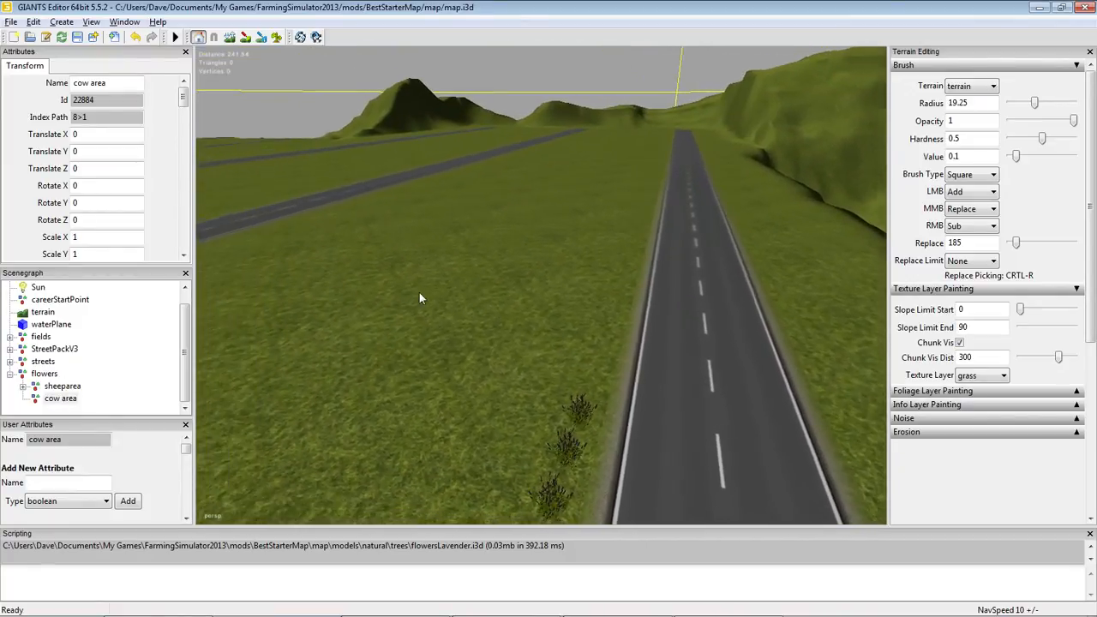
# Collapse the flowers group in the scenegraph and clear the current selection
pyautogui.click(34, 22)
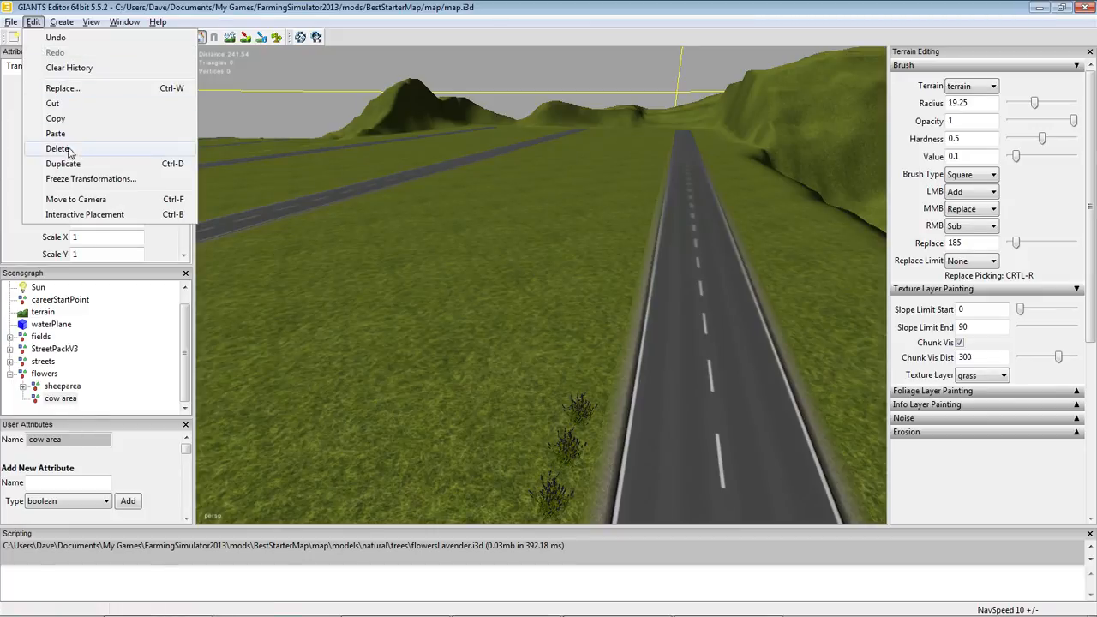
pyautogui.click(11, 22)
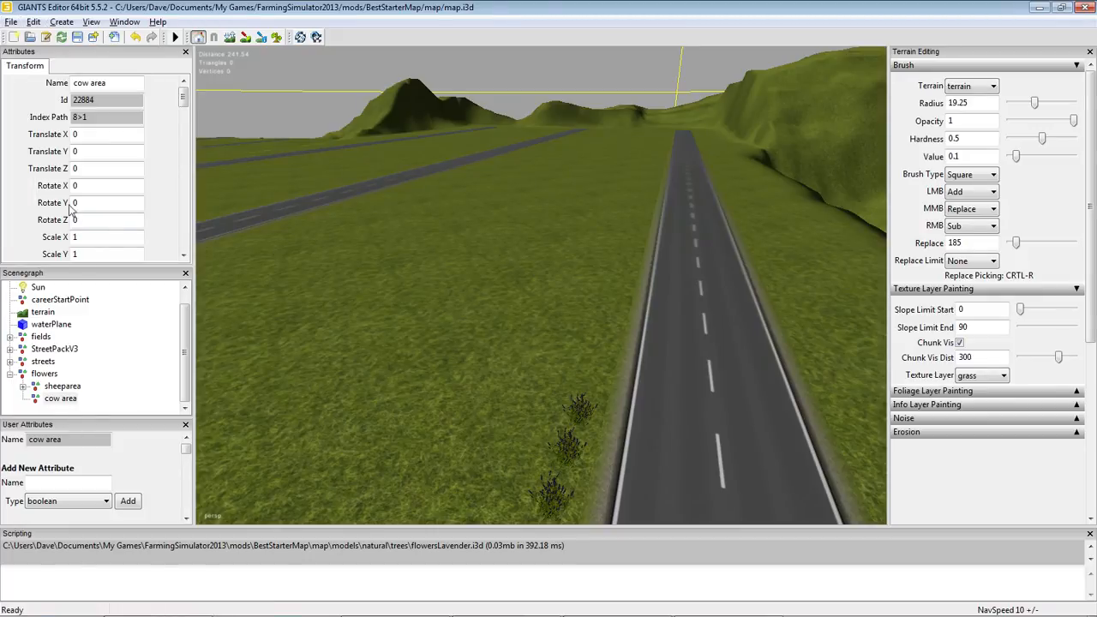
pyautogui.click(9, 373)
pyautogui.click(131, 377)
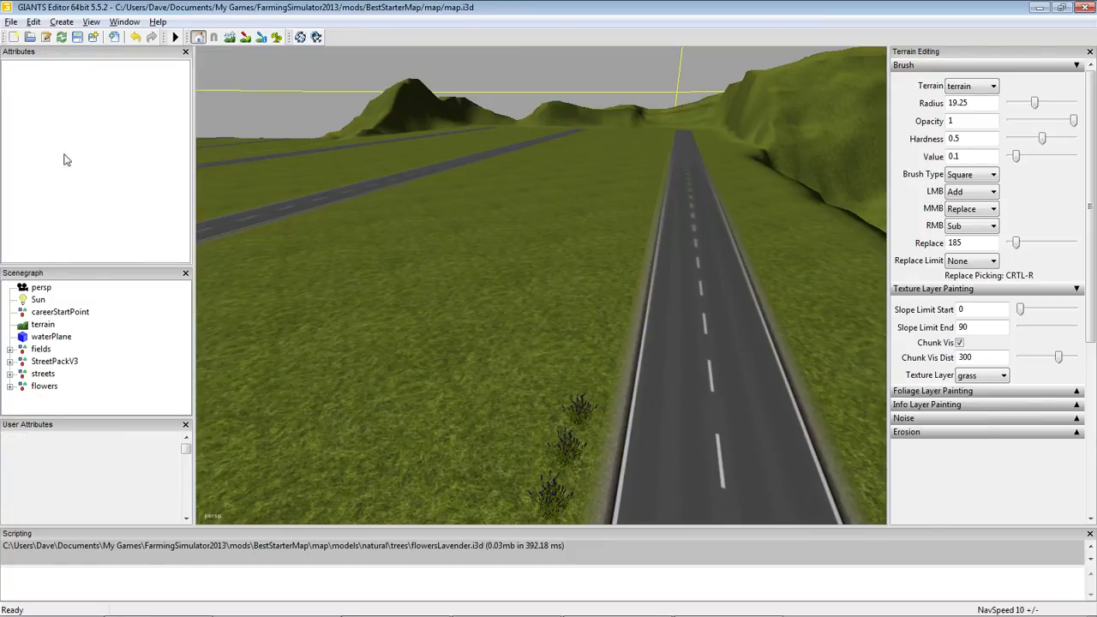
# Import the barracks01 model from the map's models/buildings/barracks folder
pyautogui.click(33, 21)
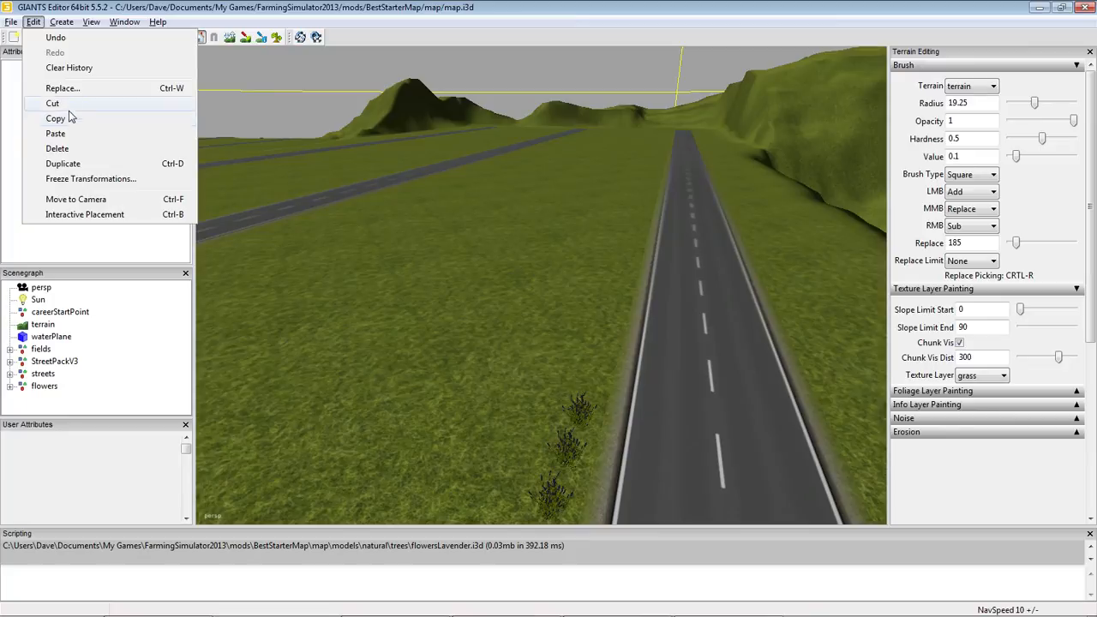
pyautogui.click(10, 24)
pyautogui.click(10, 24)
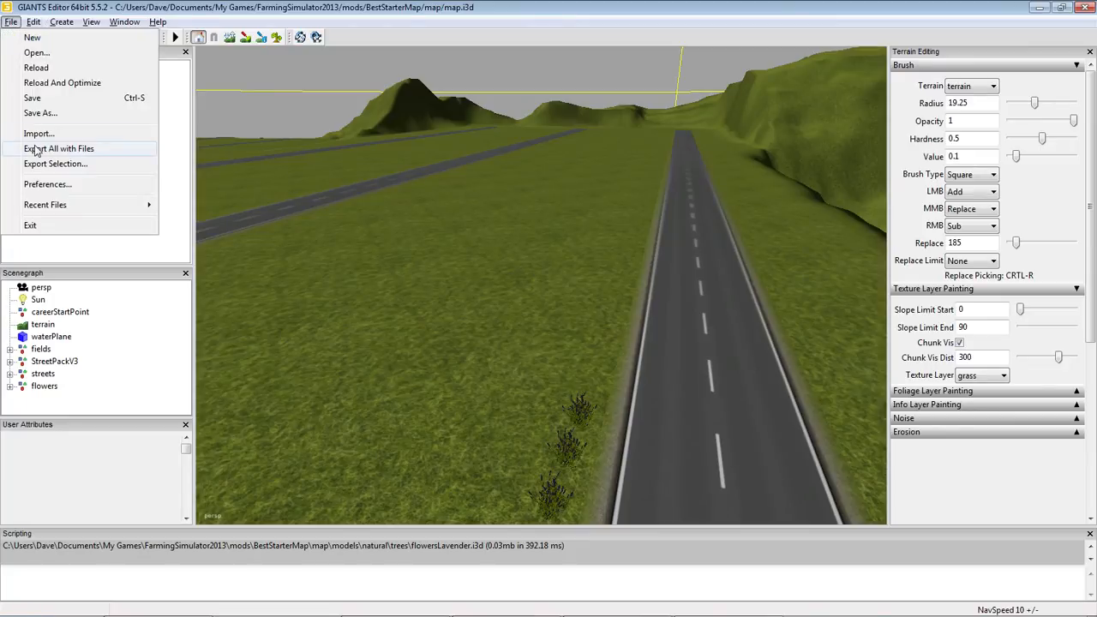
pyautogui.click(38, 135)
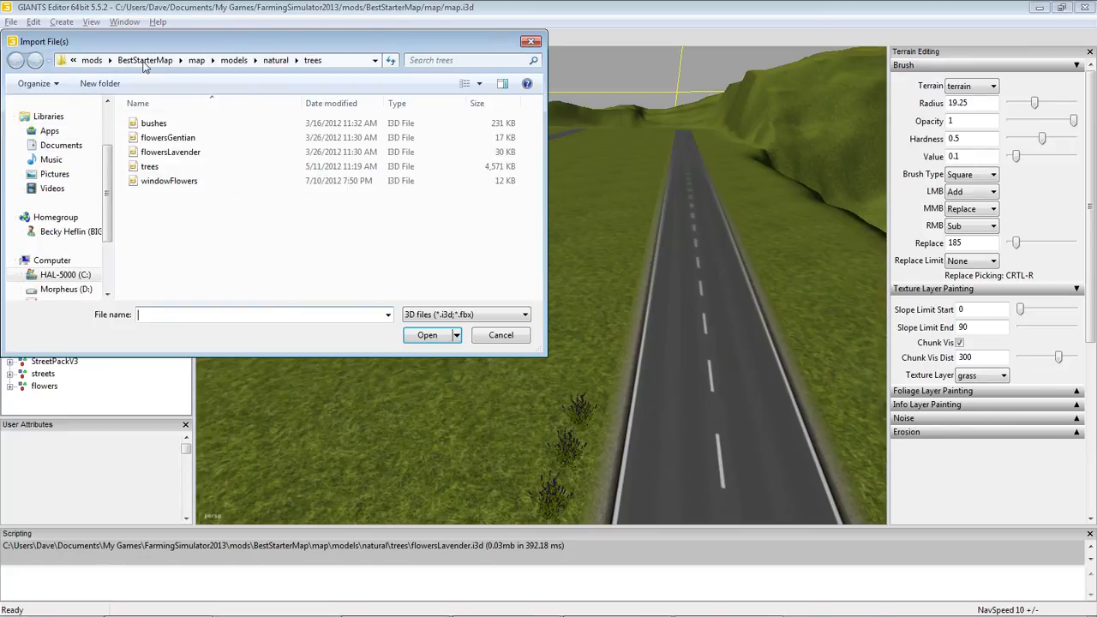
pyautogui.click(237, 60)
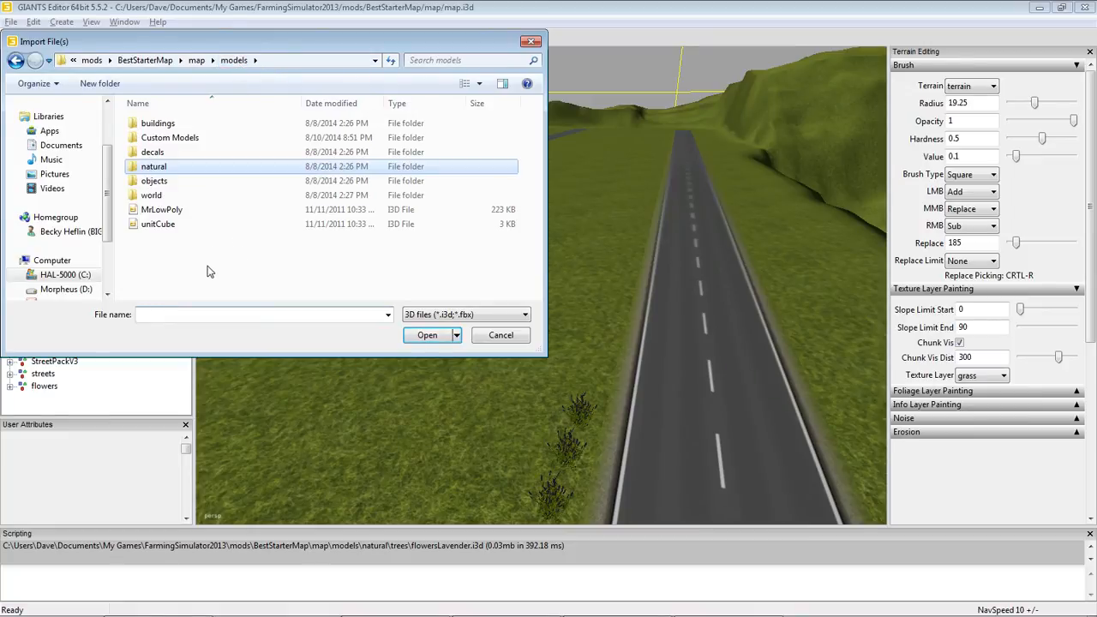
pyautogui.doubleClick(157, 124)
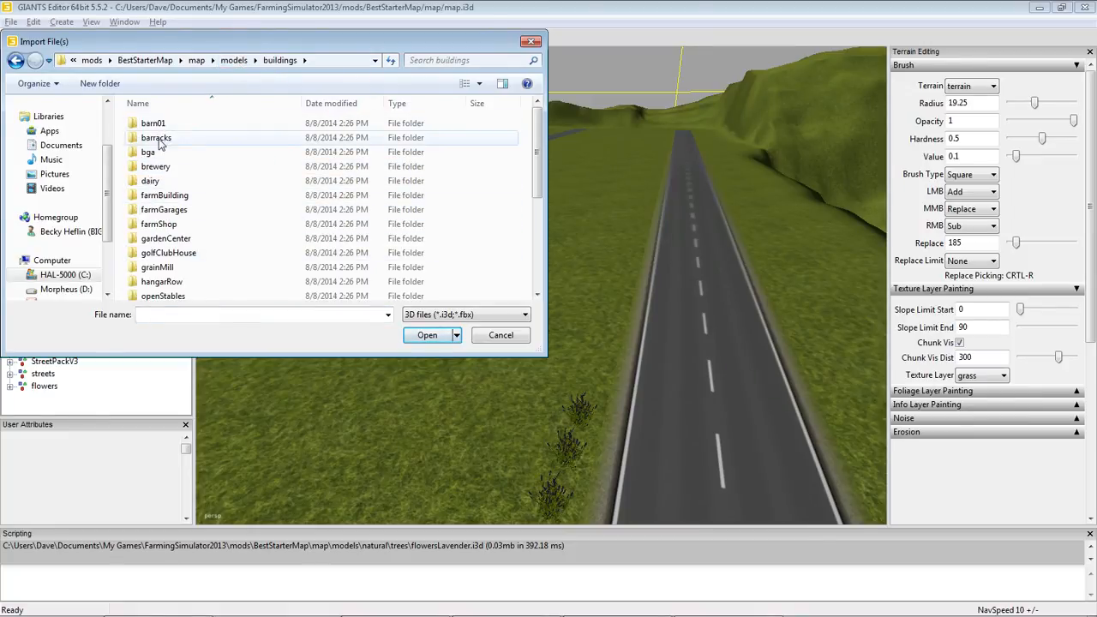
pyautogui.doubleClick(155, 138)
pyautogui.click(147, 126)
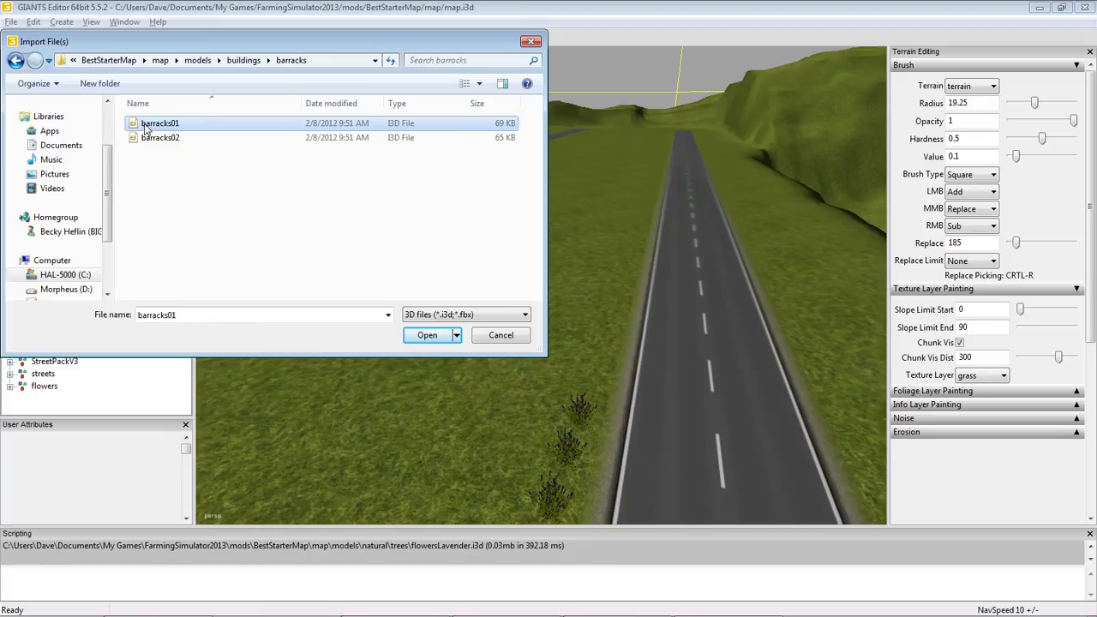
pyautogui.click(428, 335)
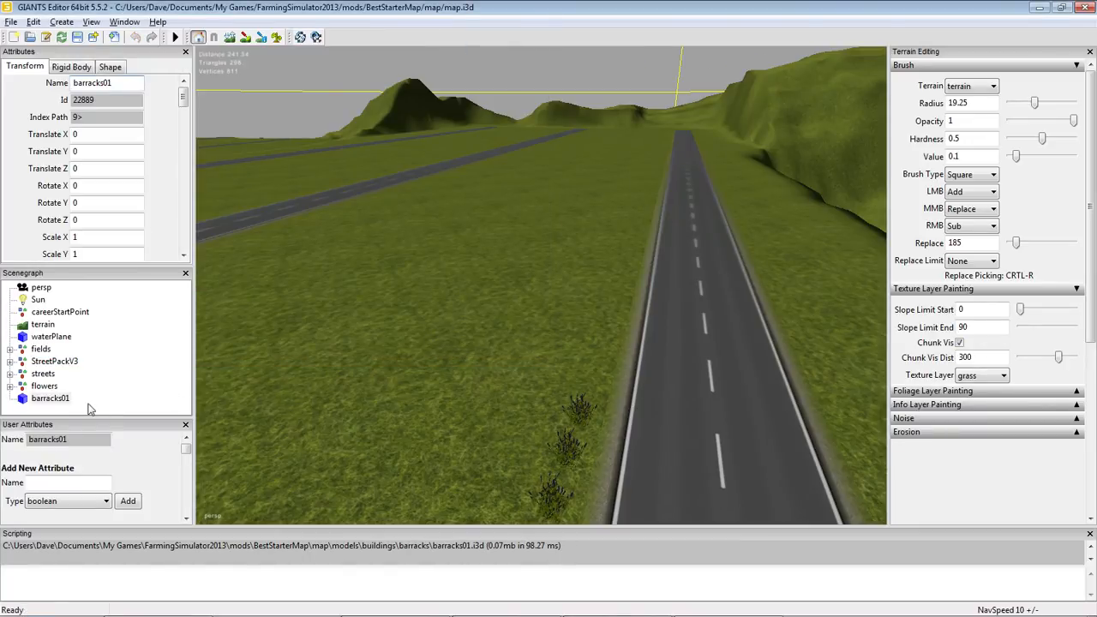
# Place barracks01 by Interactive Placement on the grass beside the road, at about X -138, Z -71
pyautogui.click(52, 399)
pyautogui.keyDown('alt'); pyautogui.moveTo(474, 390); pyautogui.dragTo(468, 356); pyautogui.keyUp('alt')
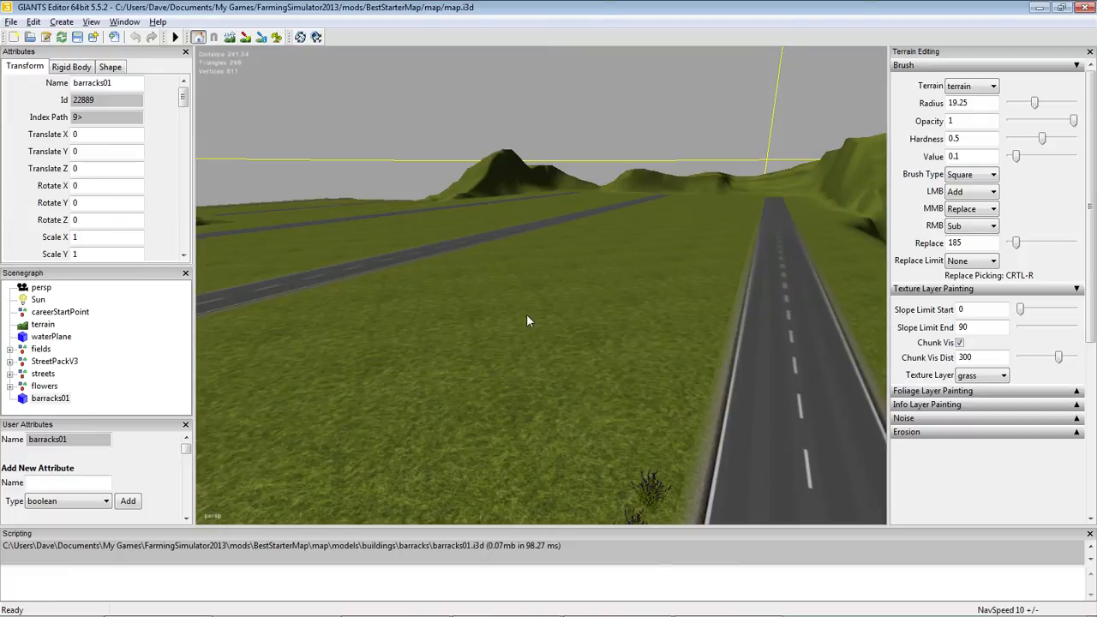
pyautogui.hotkey('ctrl', 'b')
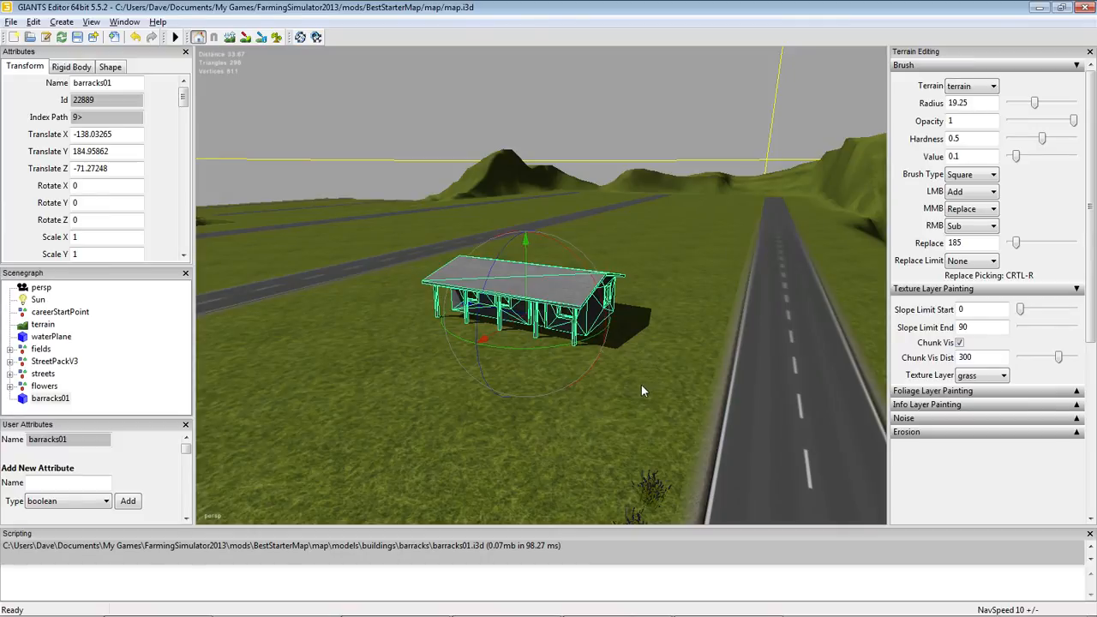
pyautogui.keyDown('alt'); pyautogui.moveTo(625, 375); pyautogui.dragTo(572, 386); pyautogui.keyUp('alt')
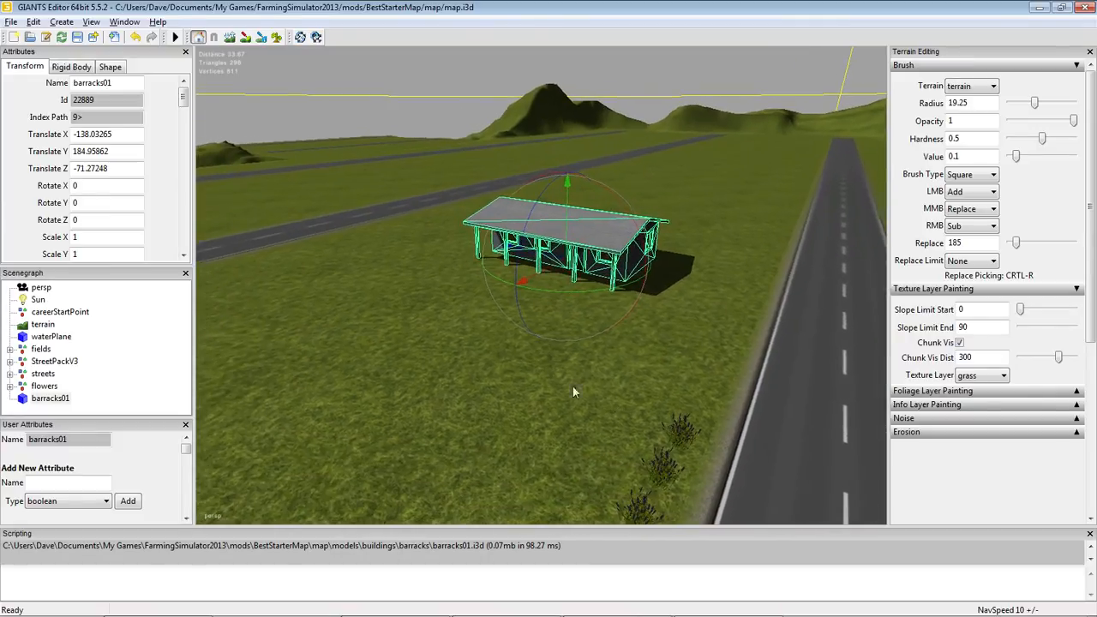
# Examine the barracks building up close and its position relative to the road and the lavender row
pyautogui.click(135, 358)
pyautogui.moveTo(504, 416)
pyautogui.keyDown('alt'); pyautogui.mouseDown()
pyautogui.moveTo(498, 402)
pyautogui.moveTo(505, 412)
pyautogui.mouseUp(); pyautogui.keyUp('alt')
pyautogui.keyDown('alt'); pyautogui.moveTo(504, 412); pyautogui.dragTo(686, 235, button='right'); pyautogui.keyUp('alt')
pyautogui.keyDown('alt'); pyautogui.moveTo(686, 236); pyautogui.dragTo(795, 156); pyautogui.keyUp('alt')
pyautogui.keyDown('alt'); pyautogui.moveTo(696, 218); pyautogui.dragTo(729, 76, button='right'); pyautogui.keyUp('alt')
pyautogui.keyDown('alt'); pyautogui.moveTo(609, 206); pyautogui.dragTo(319, 244); pyautogui.keyUp('alt')
pyautogui.keyDown('alt'); pyautogui.moveTo(319, 243); pyautogui.dragTo(404, 332, button='right'); pyautogui.keyUp('alt')
pyautogui.keyDown('alt'); pyautogui.moveTo(404, 331); pyautogui.dragTo(284, 299); pyautogui.keyUp('alt')
pyautogui.keyDown('alt'); pyautogui.moveTo(492, 354); pyautogui.dragTo(562, 137, button='right'); pyautogui.keyUp('alt')
pyautogui.keyDown('alt'); pyautogui.moveTo(630, 360); pyautogui.dragTo(963, 390); pyautogui.keyUp('alt')
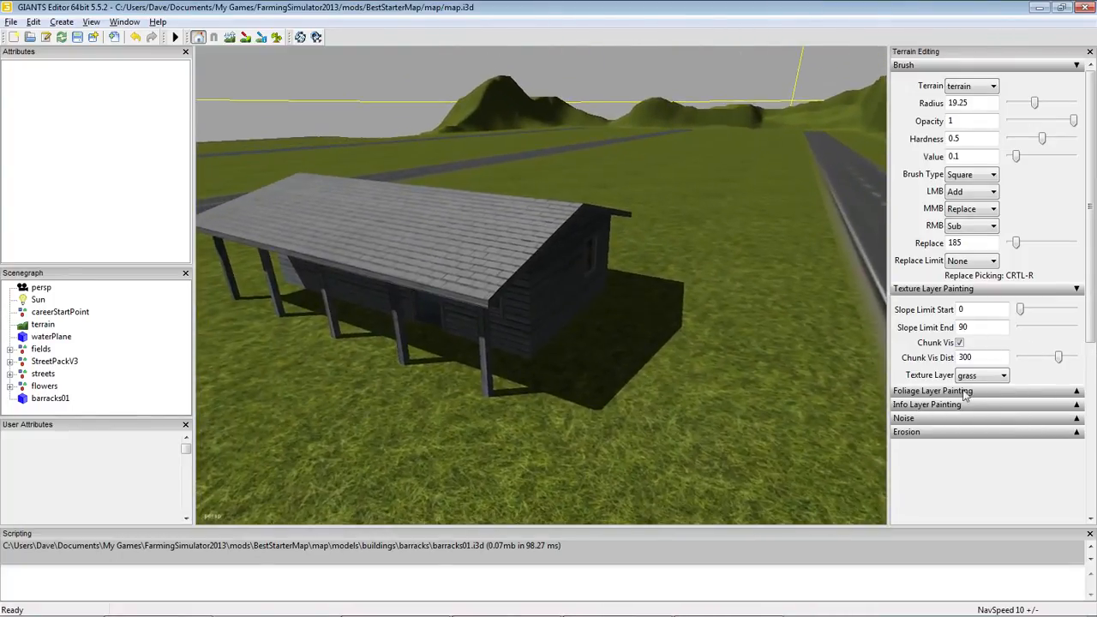
pyautogui.keyDown('alt'); pyautogui.moveTo(660, 348); pyautogui.dragTo(643, 464, button='right'); pyautogui.keyUp('alt')
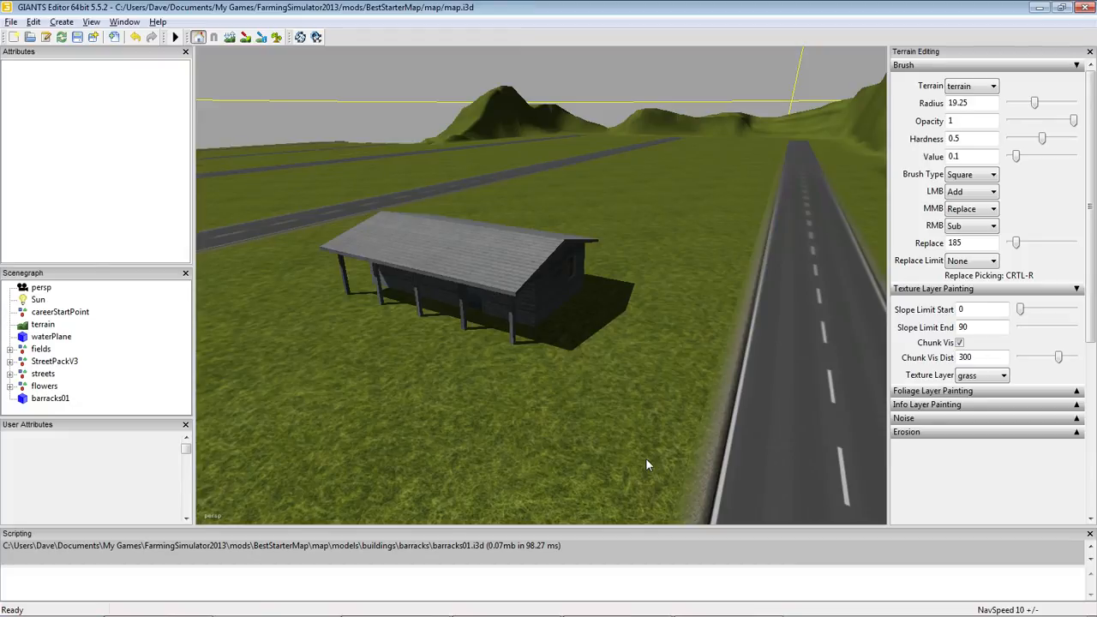
pyautogui.keyDown('alt'); pyautogui.moveTo(606, 413); pyautogui.dragTo(545, 395); pyautogui.keyUp('alt')
pyautogui.keyDown('alt'); pyautogui.moveTo(545, 395); pyautogui.dragTo(529, 562, button='right'); pyautogui.keyUp('alt')
pyautogui.keyDown('alt'); pyautogui.moveTo(610, 397); pyautogui.dragTo(630, 442, button='right'); pyautogui.keyUp('alt')
pyautogui.keyDown('alt'); pyautogui.moveTo(630, 443); pyautogui.dragTo(591, 460); pyautogui.keyUp('alt')
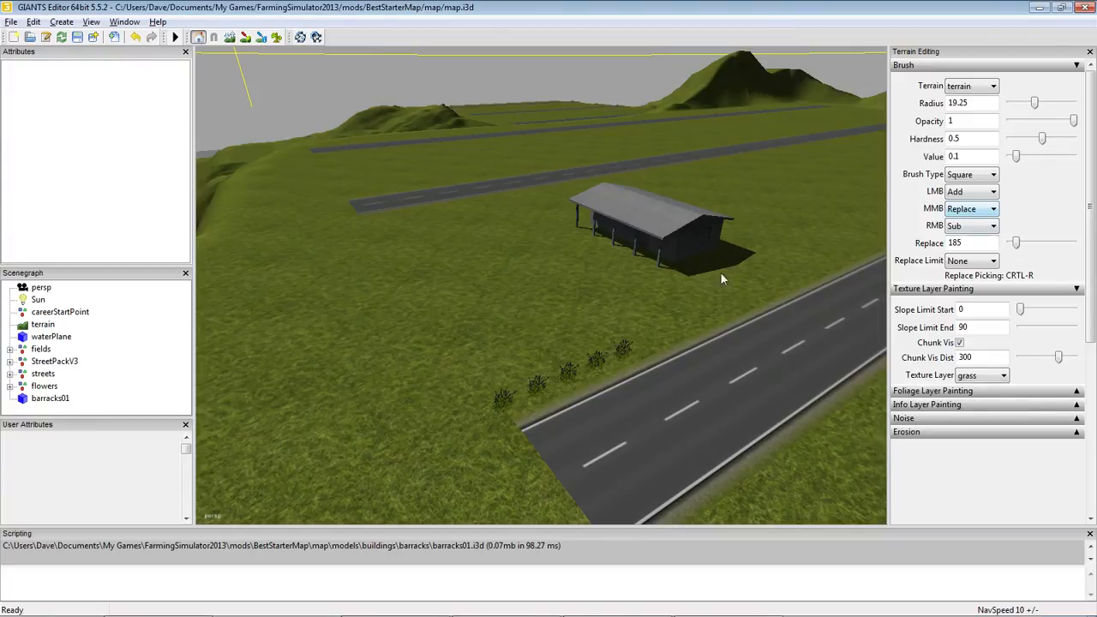
# Set the barracks01 position to Translate X -140, Y 185 and Z -72
pyautogui.click(653, 225)
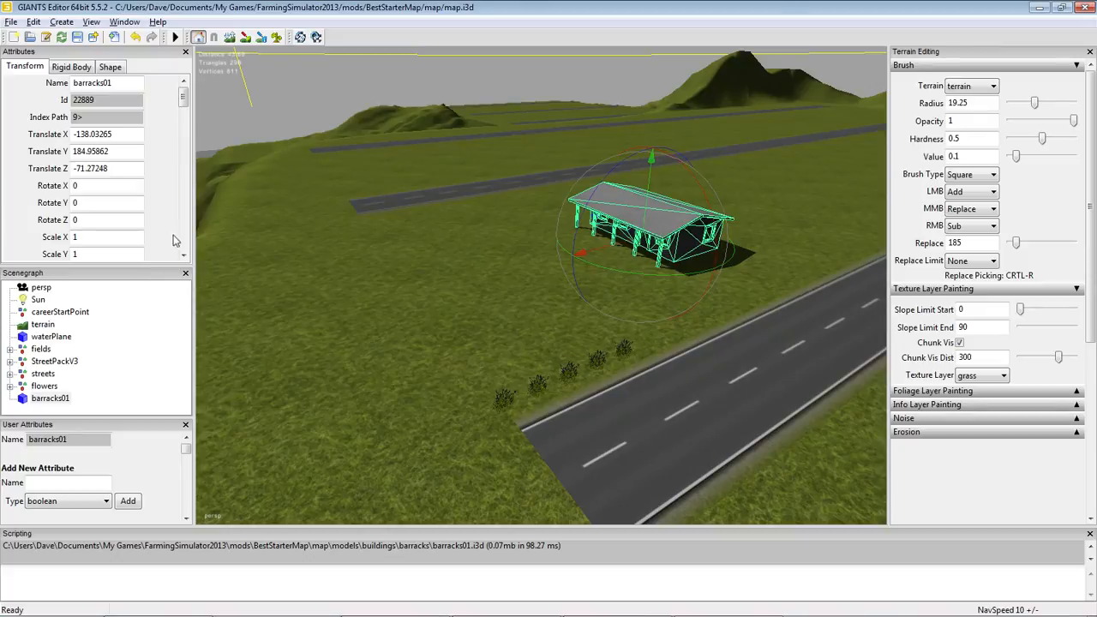
pyautogui.moveTo(119, 151); pyautogui.dragTo(53, 154)
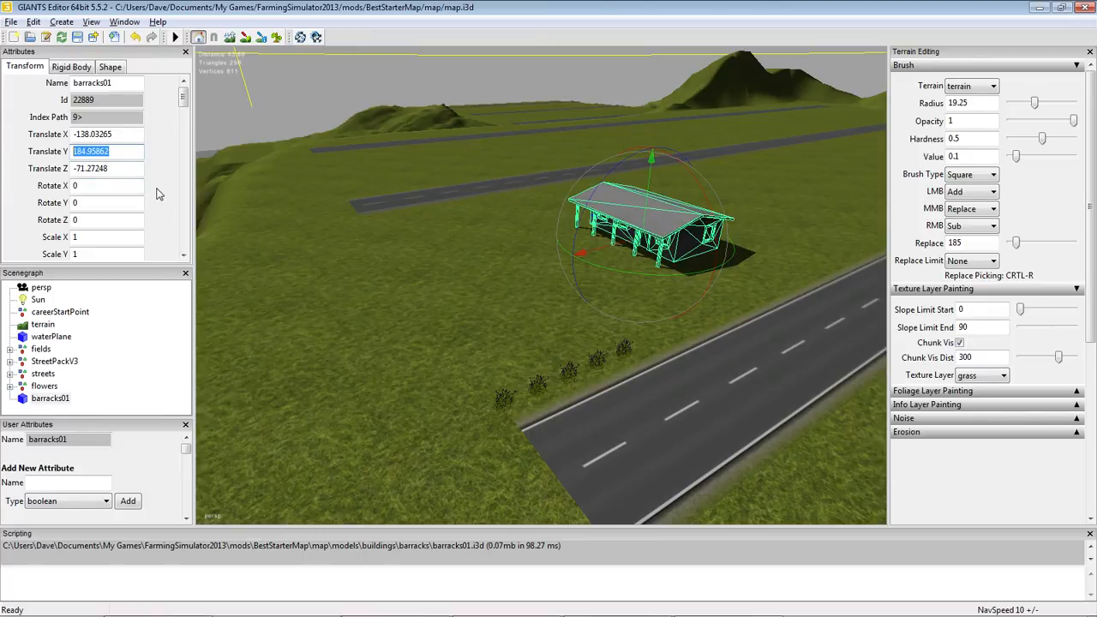
pyautogui.write('185')
pyautogui.press('Return')
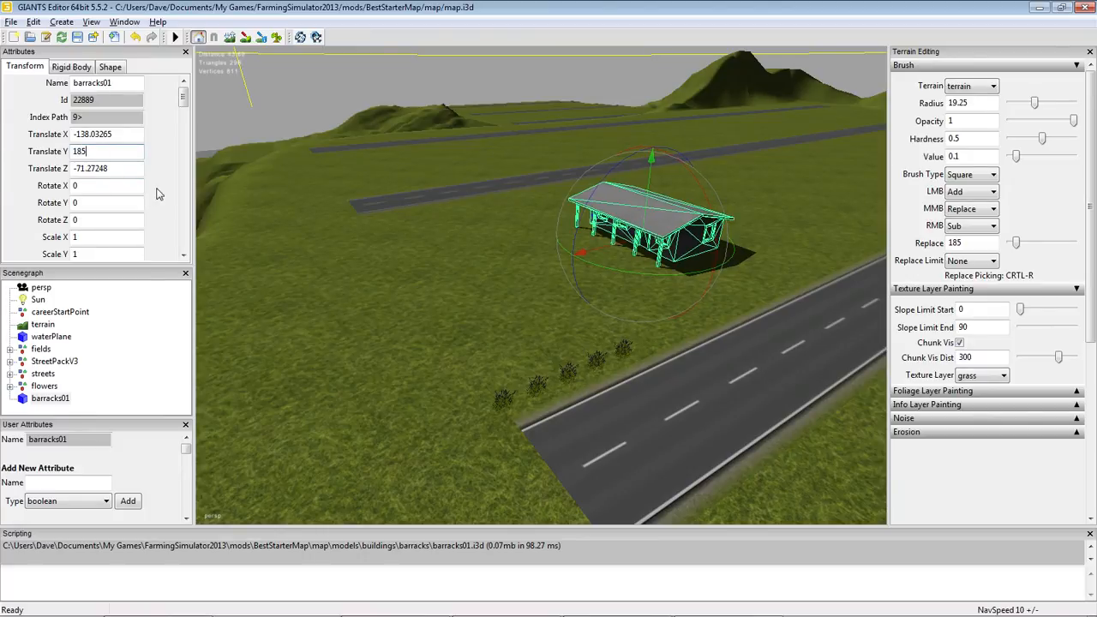
pyautogui.click(135, 188)
pyautogui.tripleClick(125, 170)
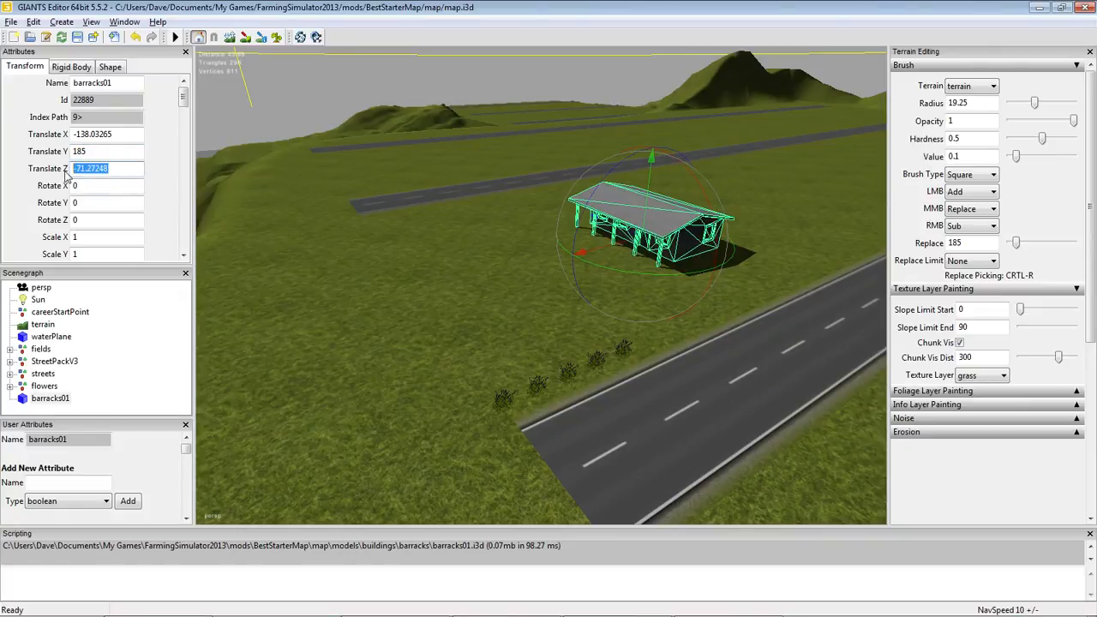
pyautogui.write('-72')
pyautogui.click(124, 134)
pyautogui.tripleClick(124, 133)
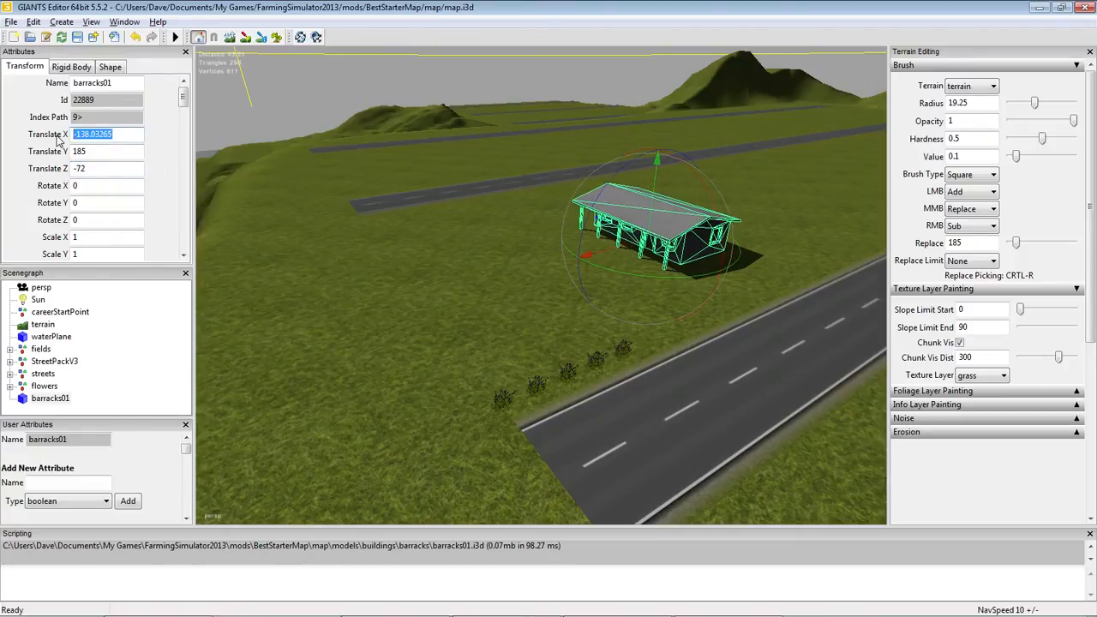
pyautogui.write('-140')
pyautogui.click(110, 203)
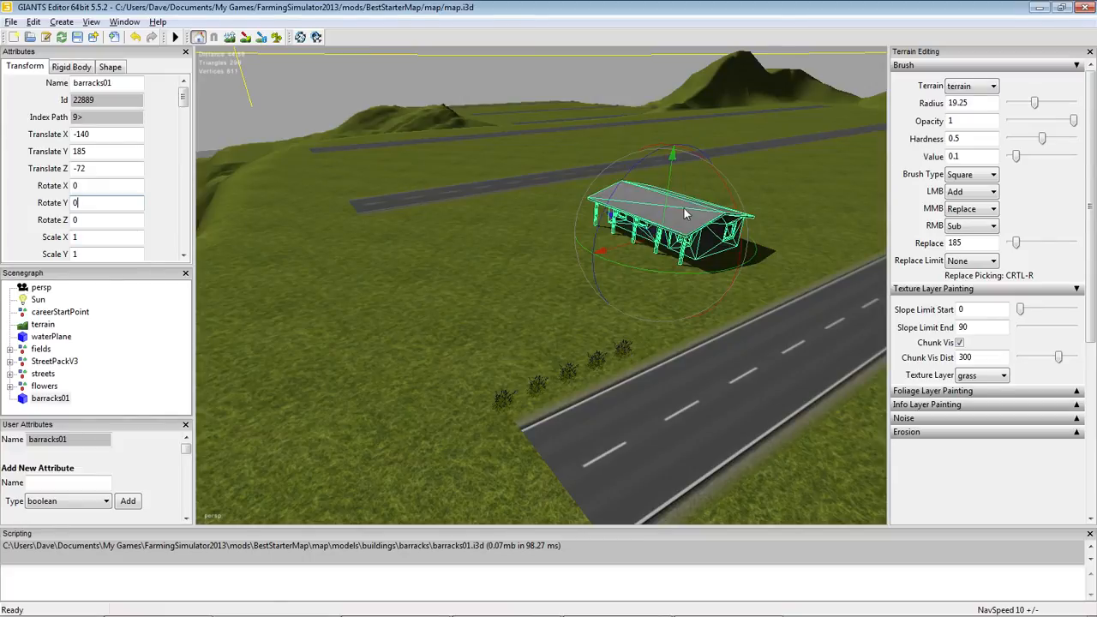
# Select the lavender plant at the end of the sheeparea row nearest the barracks
pyautogui.click(50, 399)
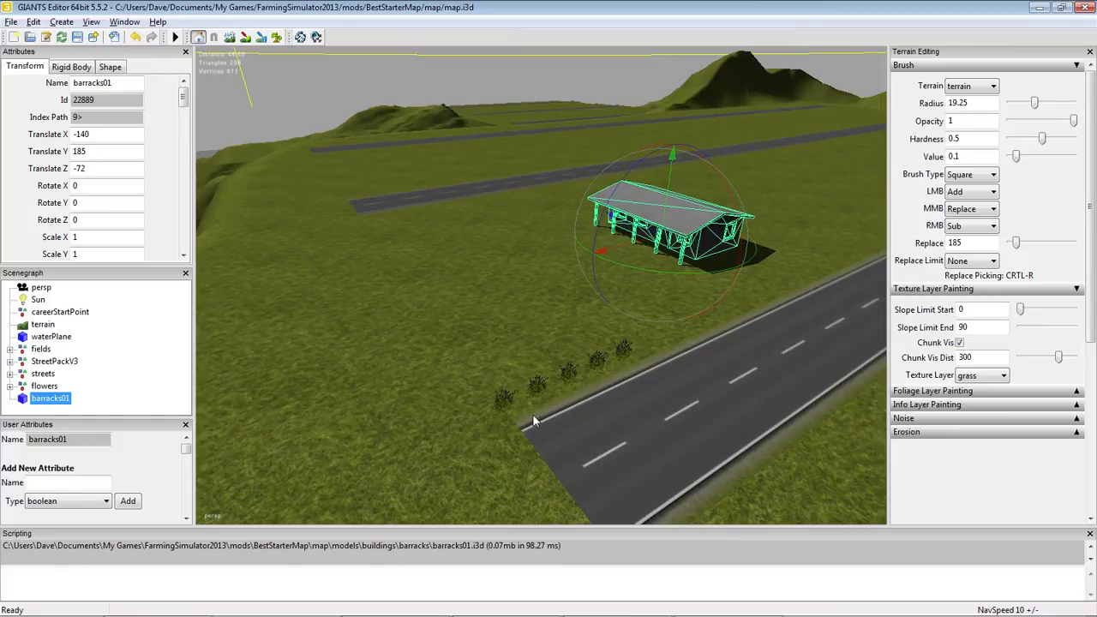
pyautogui.click(436, 454)
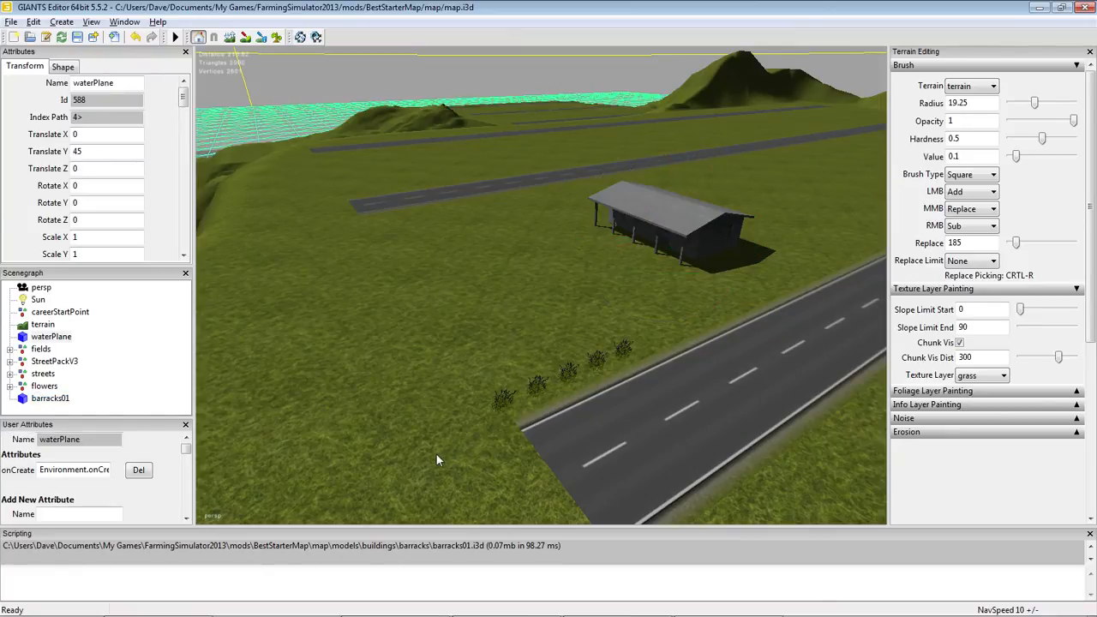
pyautogui.click(624, 350)
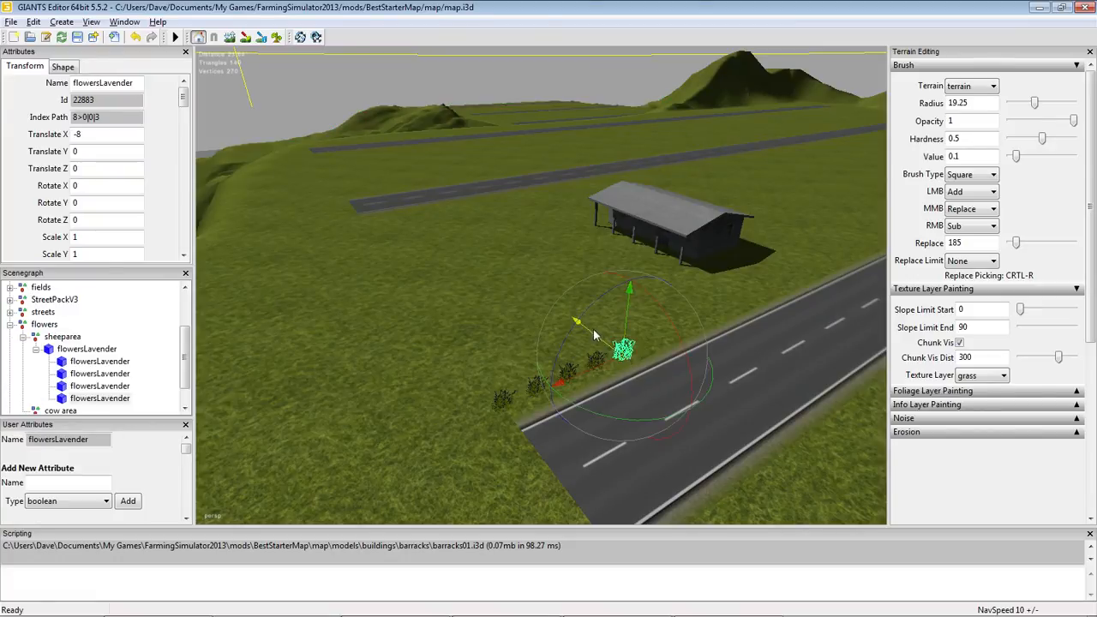
pyautogui.moveTo(579, 322); pyautogui.dragTo(621, 275)
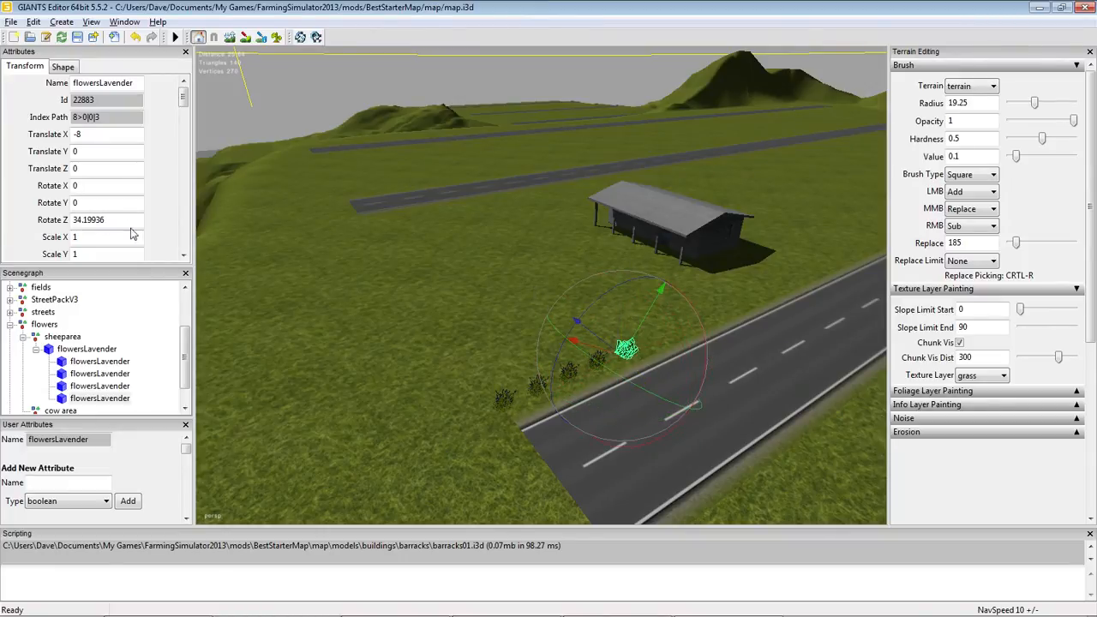
pyautogui.moveTo(118, 220); pyautogui.dragTo(56, 223)
pyautogui.write('0')
pyautogui.click(108, 202)
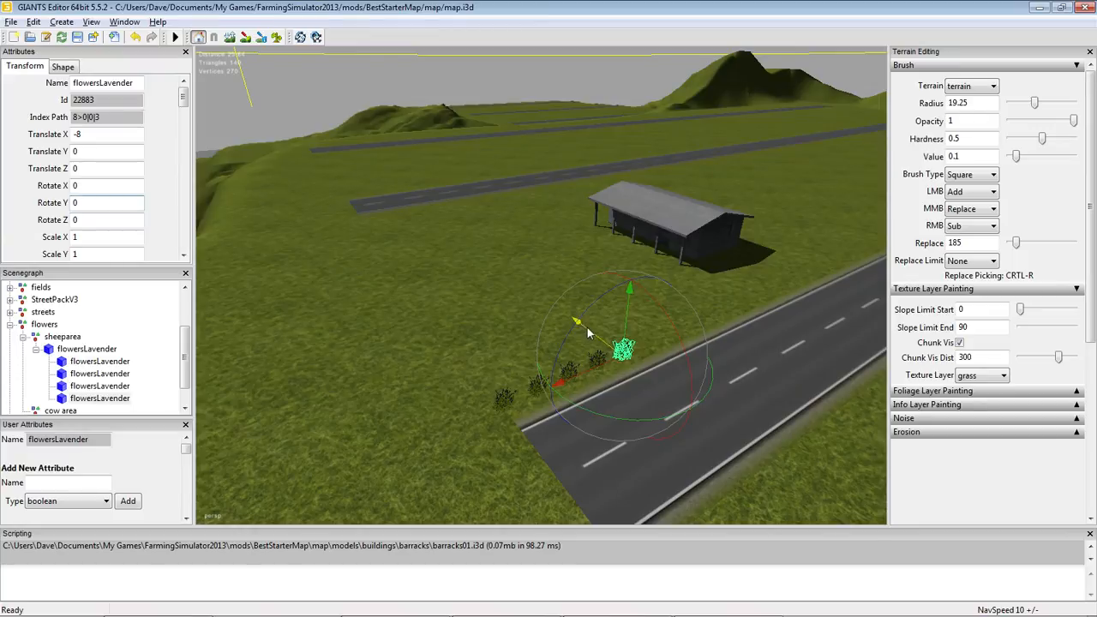
# Move the selected lavender plant in front of the barracks, at about Translate X -14.4, Z 11.1, and duplicate it
pyautogui.moveTo(585, 326); pyautogui.dragTo(572, 262)
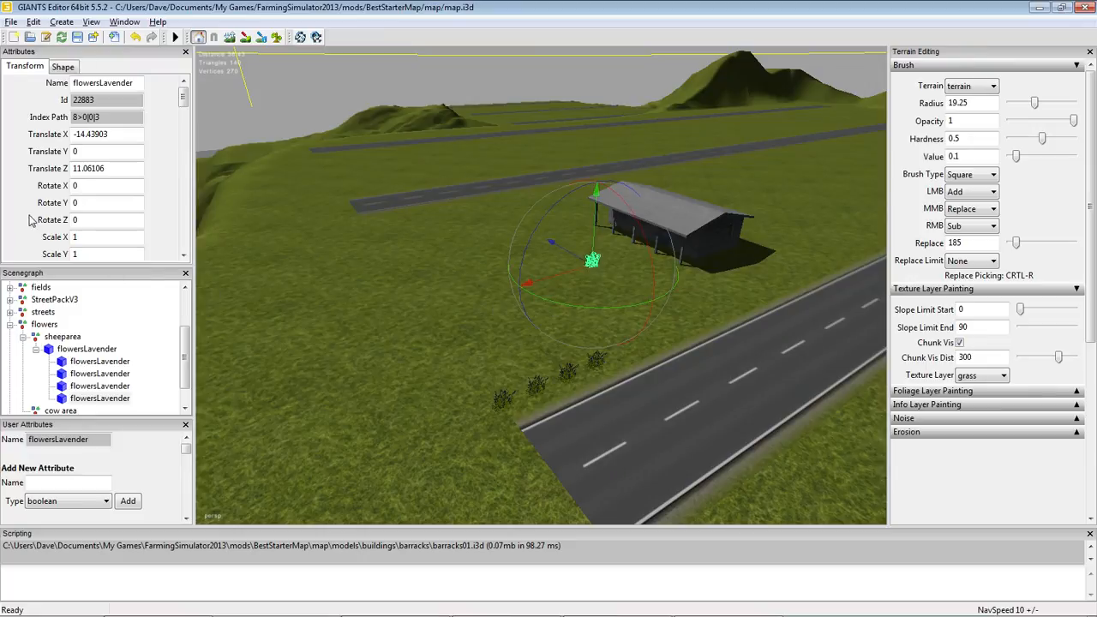
pyautogui.click(34, 21)
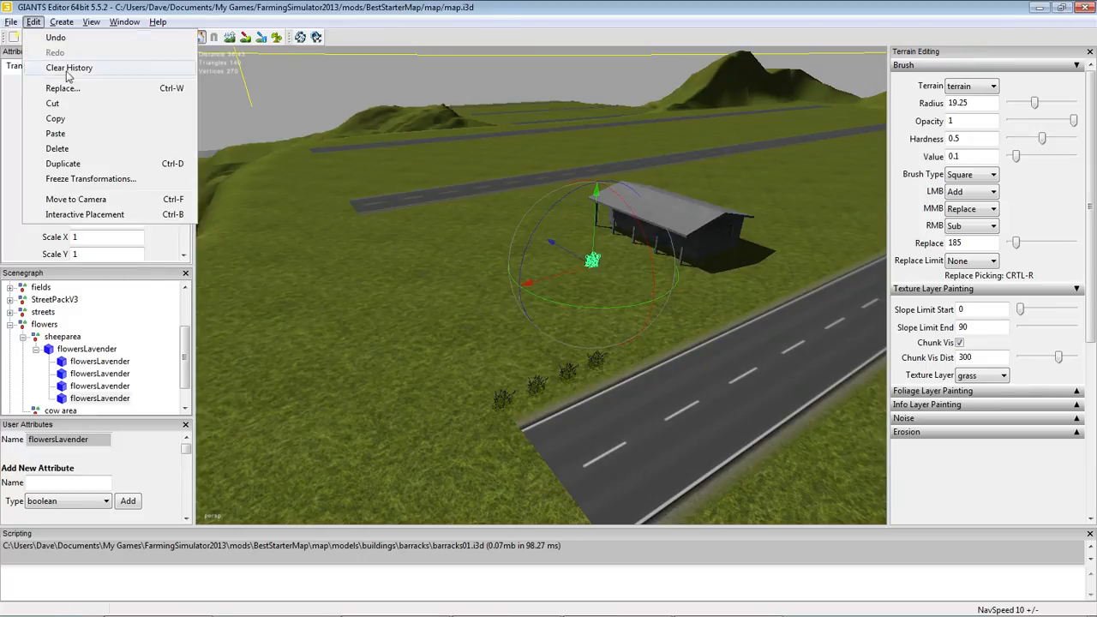
pyautogui.click(66, 166)
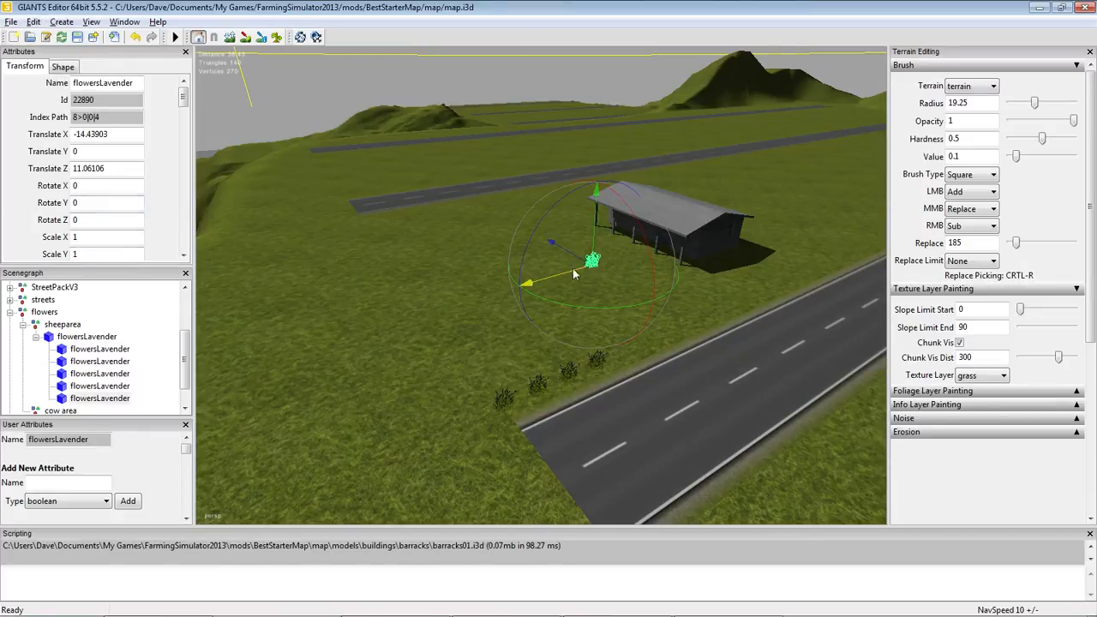
# Move the duplicated lavender plant to about Translate X -7.8, Z 4.6, between the barracks and the lavender row, and deselect it
pyautogui.moveTo(555, 274)
pyautogui.mouseDown()
pyautogui.moveTo(476, 305)
pyautogui.moveTo(499, 256)
pyautogui.moveTo(547, 292)
pyautogui.mouseUp()
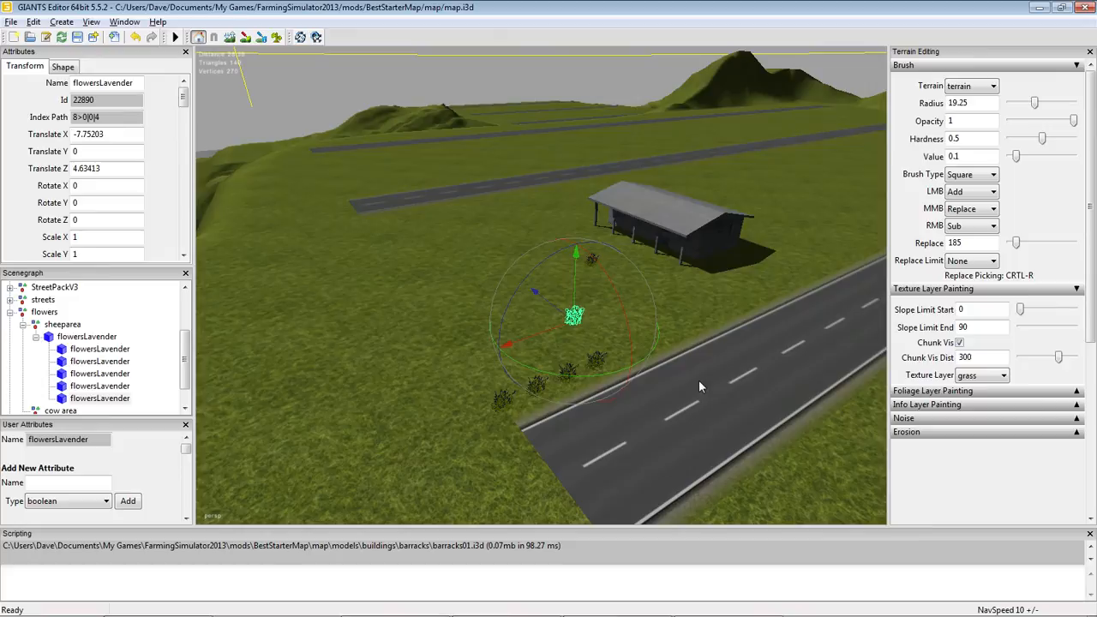
pyautogui.click(362, 357)
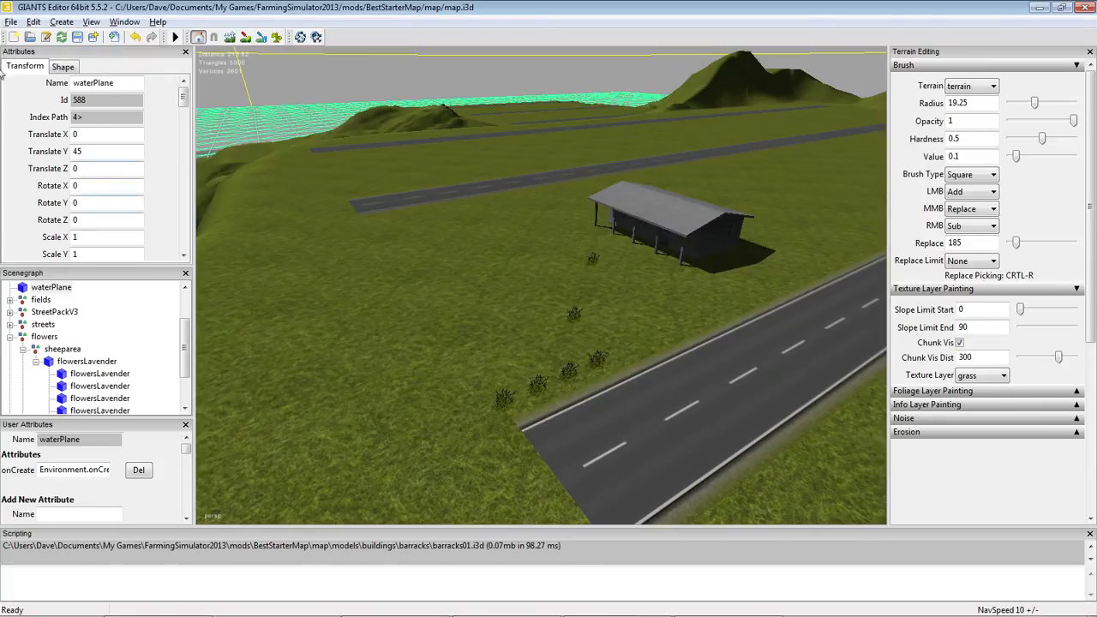
# Open the model import and look through the building folders in the map's models/buildings folder
pyautogui.click(10, 21)
pyautogui.moveTo(31, 24)
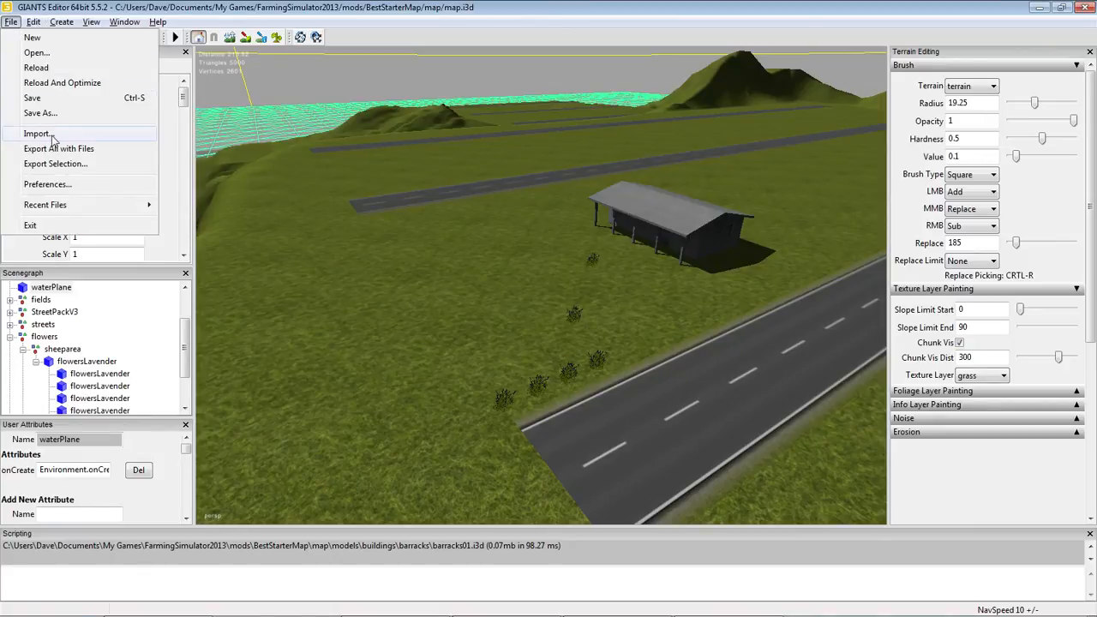
pyautogui.click(36, 134)
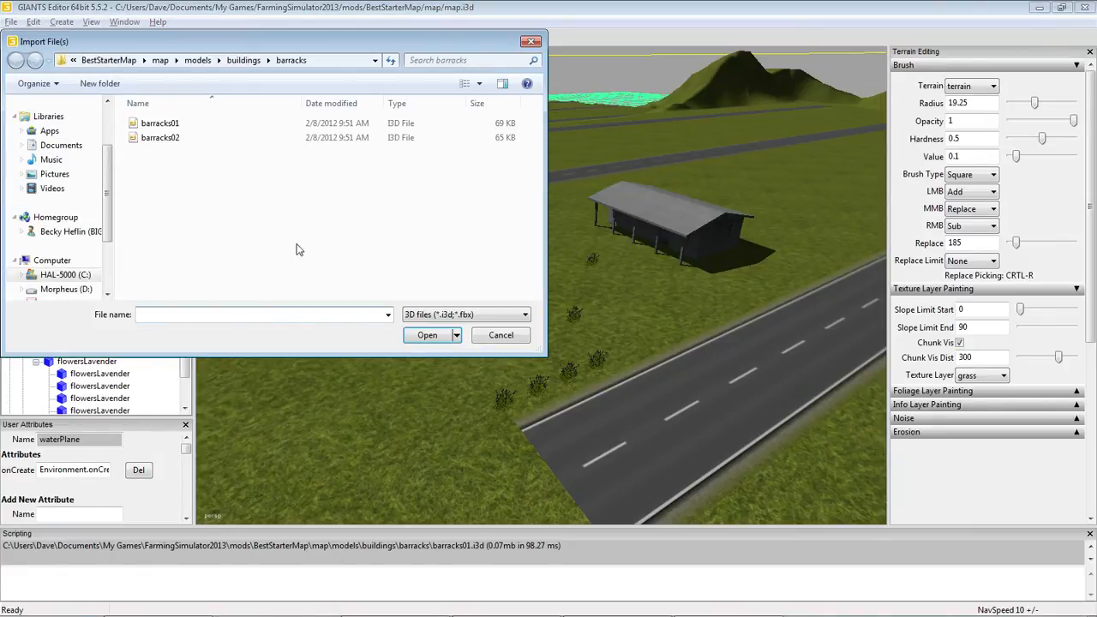
pyautogui.click(197, 60)
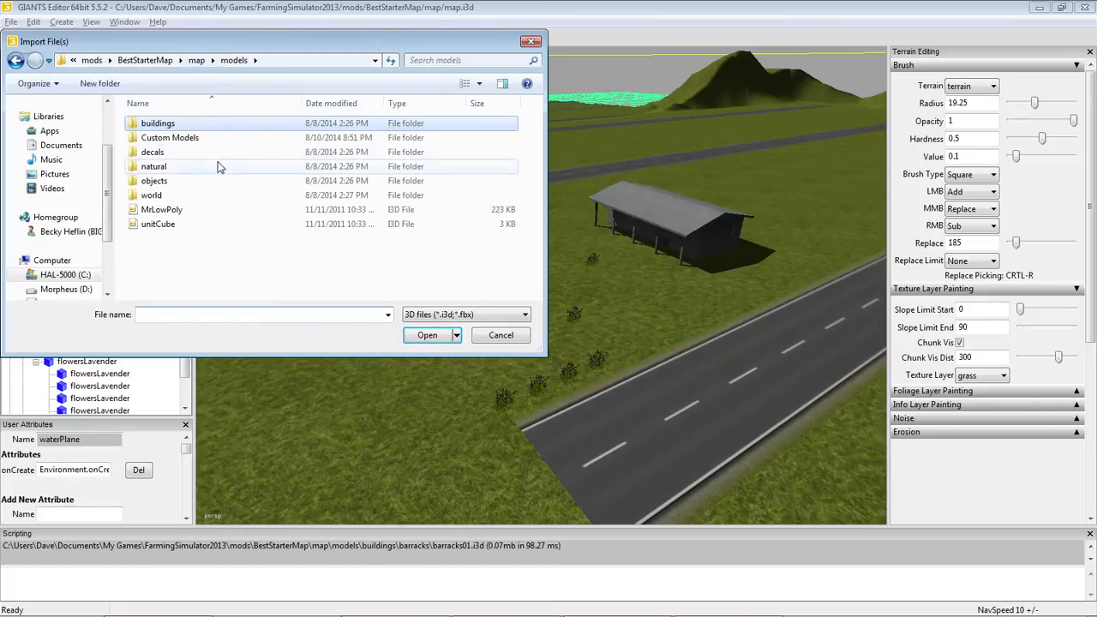
pyautogui.doubleClick(156, 124)
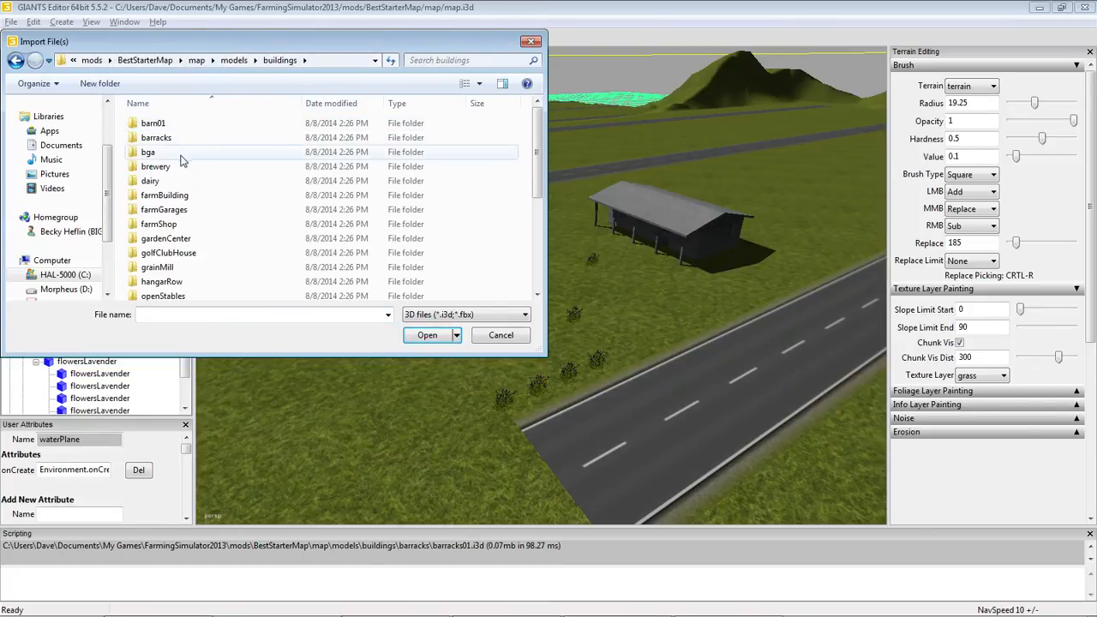
pyautogui.scroll(-3, 206, 257)
pyautogui.scroll(-2, 197, 267)
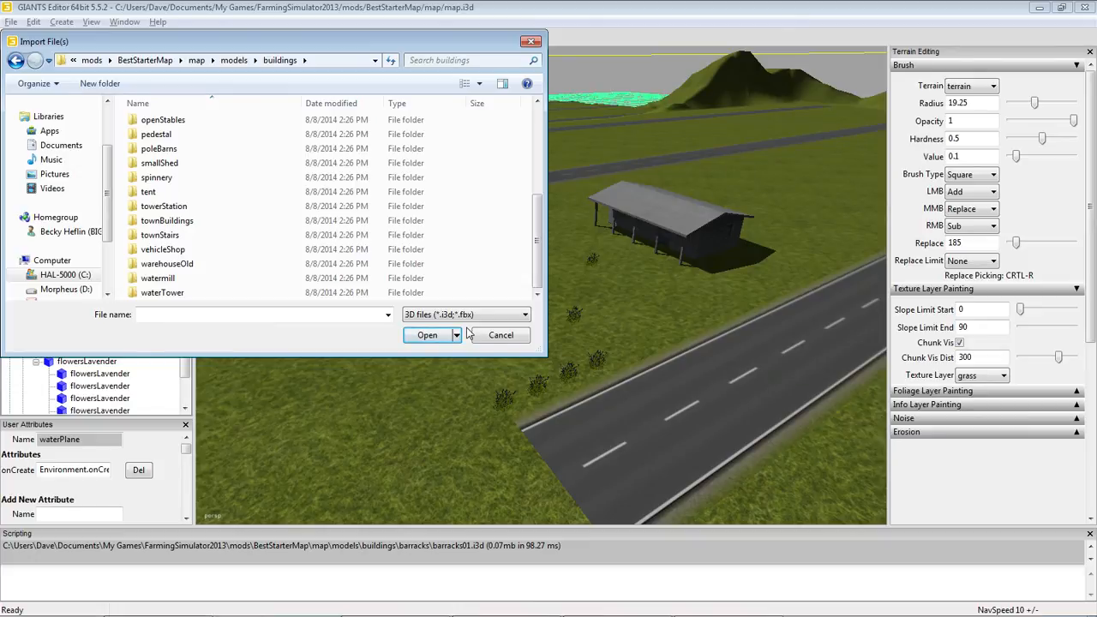
pyautogui.scroll(4, 256, 290)
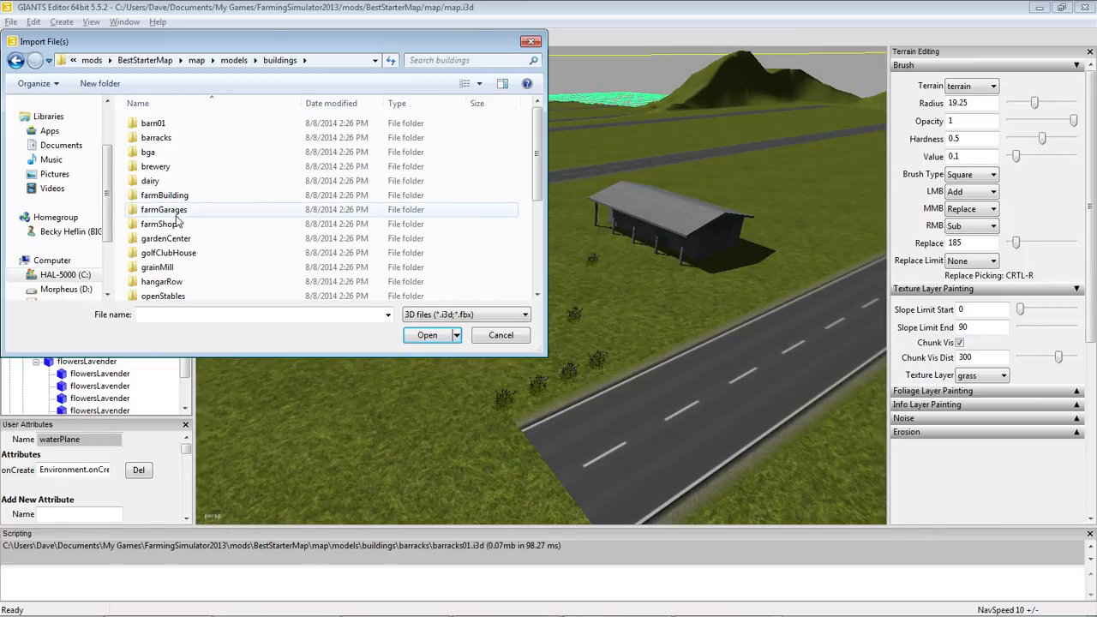
pyautogui.scroll(-2, 177, 221)
# Look through the models in the natural/trees folder, select the trees file and close the import without loading it
pyautogui.click(15, 60)
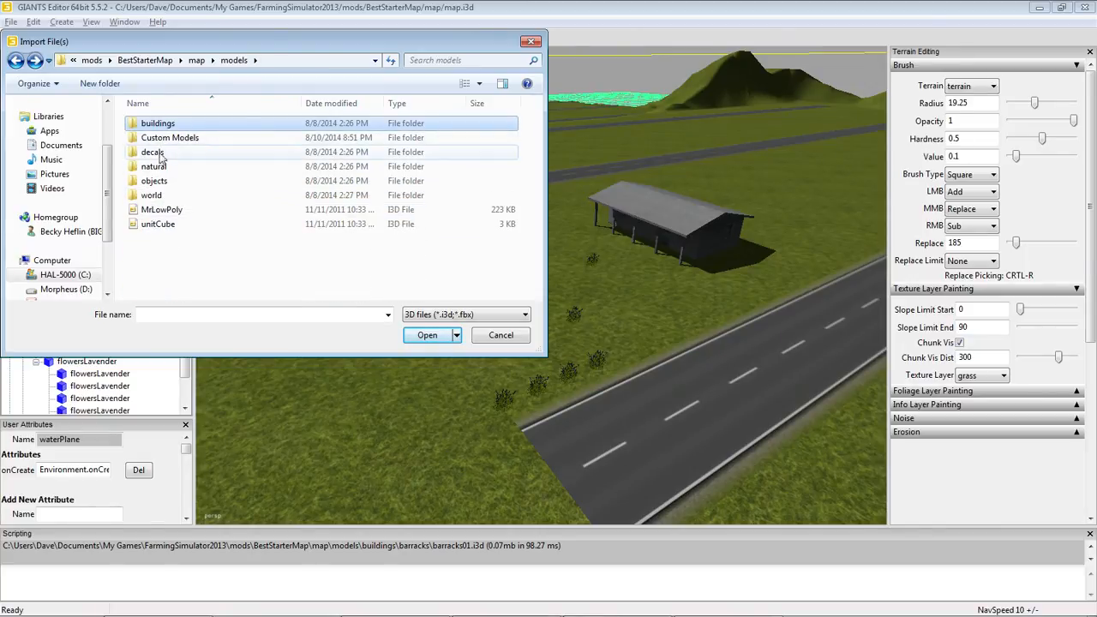
pyautogui.click(156, 168)
pyautogui.doubleClick(156, 168)
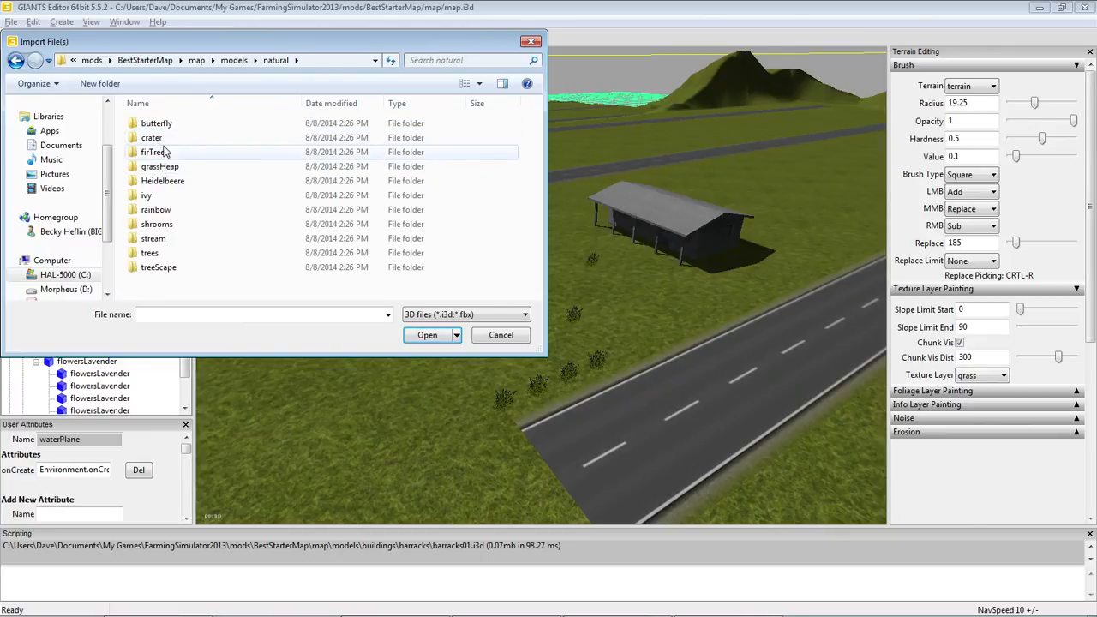
pyautogui.doubleClick(161, 254)
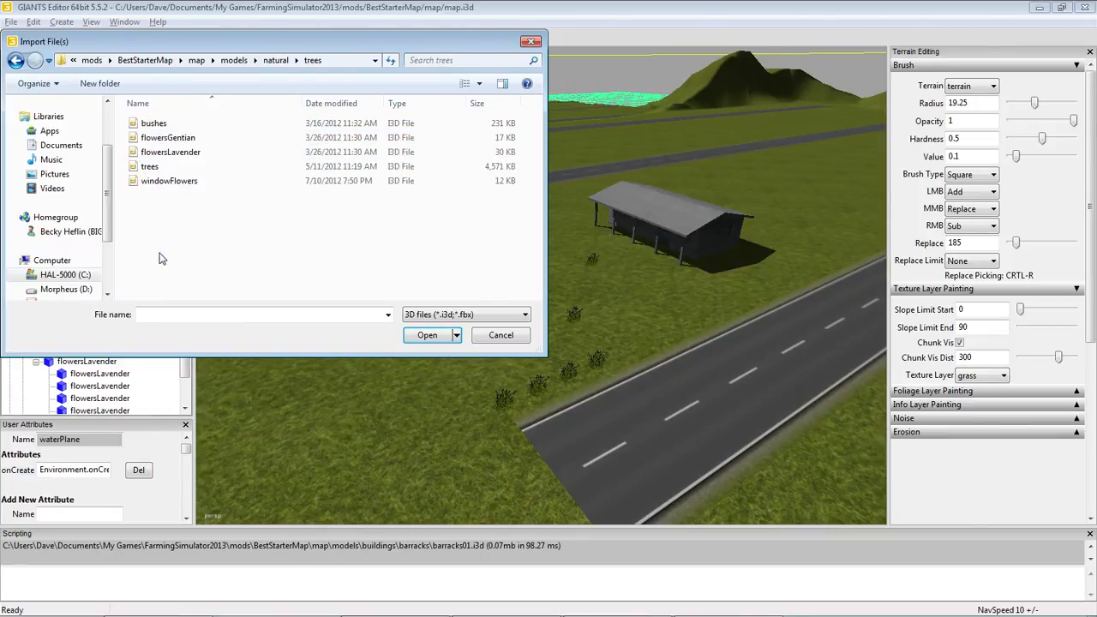
pyautogui.click(160, 169)
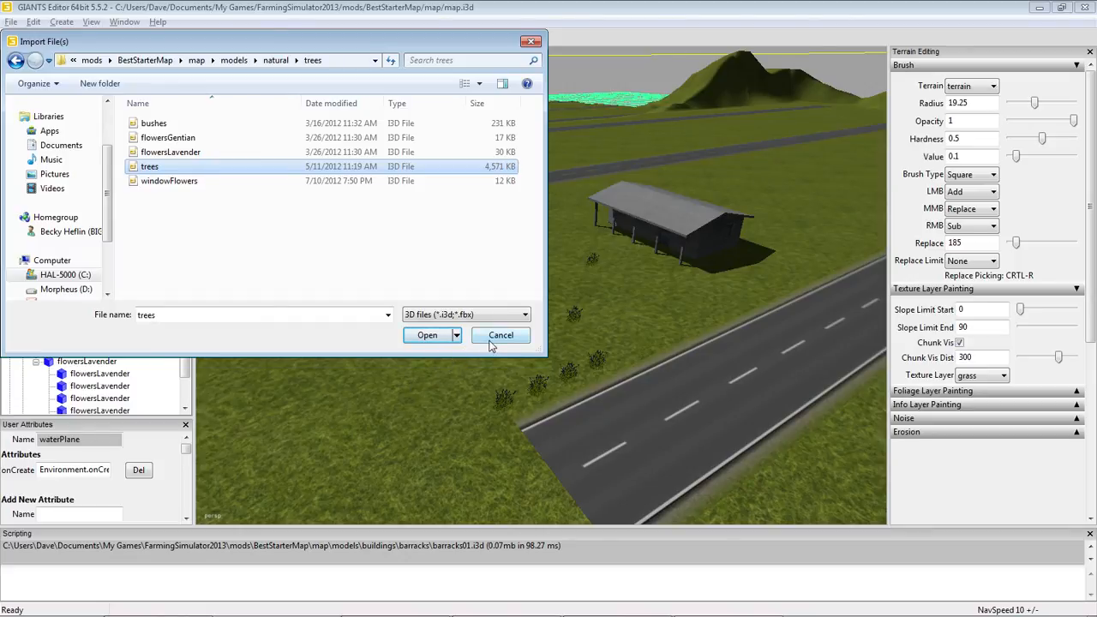
pyautogui.click(517, 343)
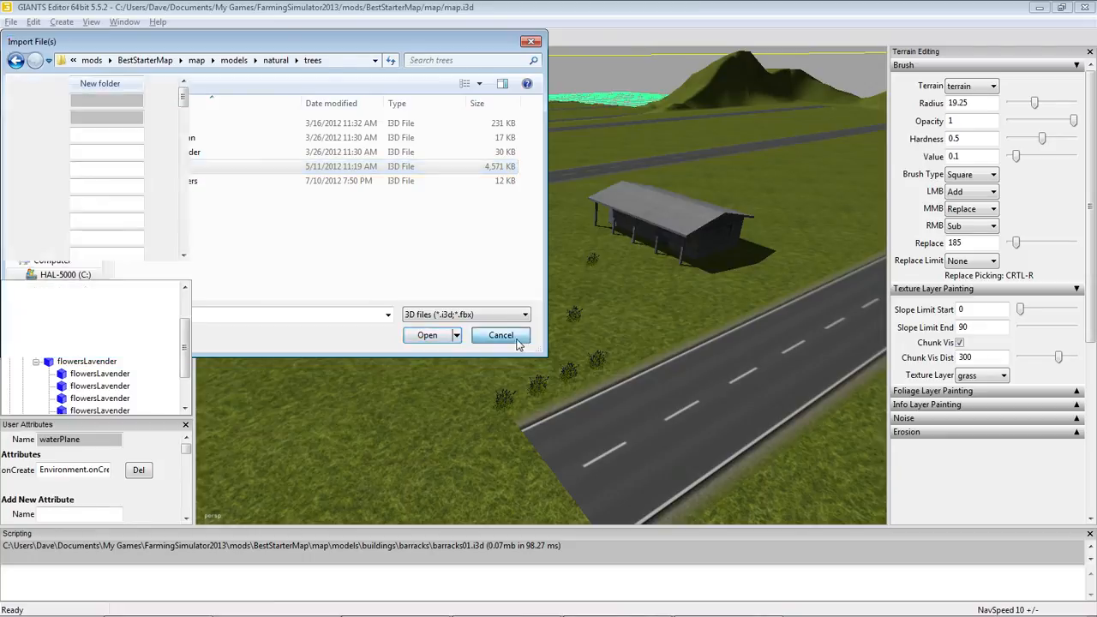